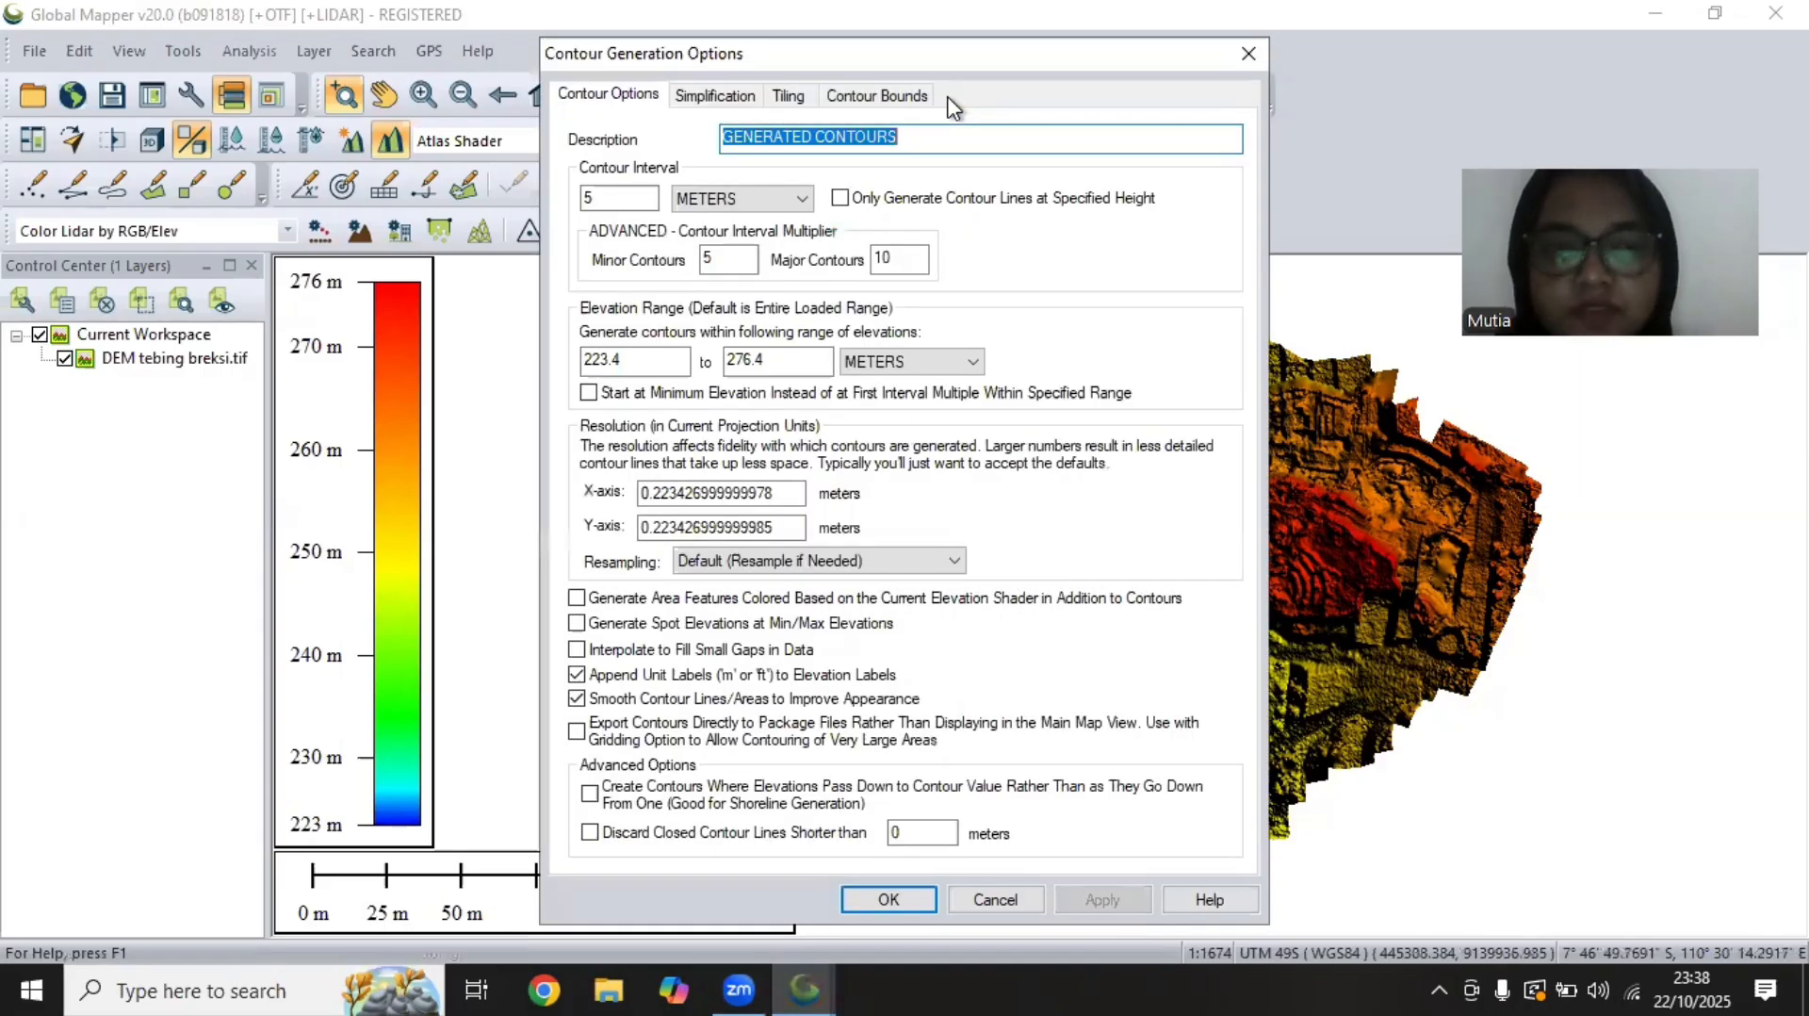
# Generate contours at a 1-meter interval, with the contour bounds set to Current Projection (UTM - meters)
pyautogui.doubleClick(645, 197)
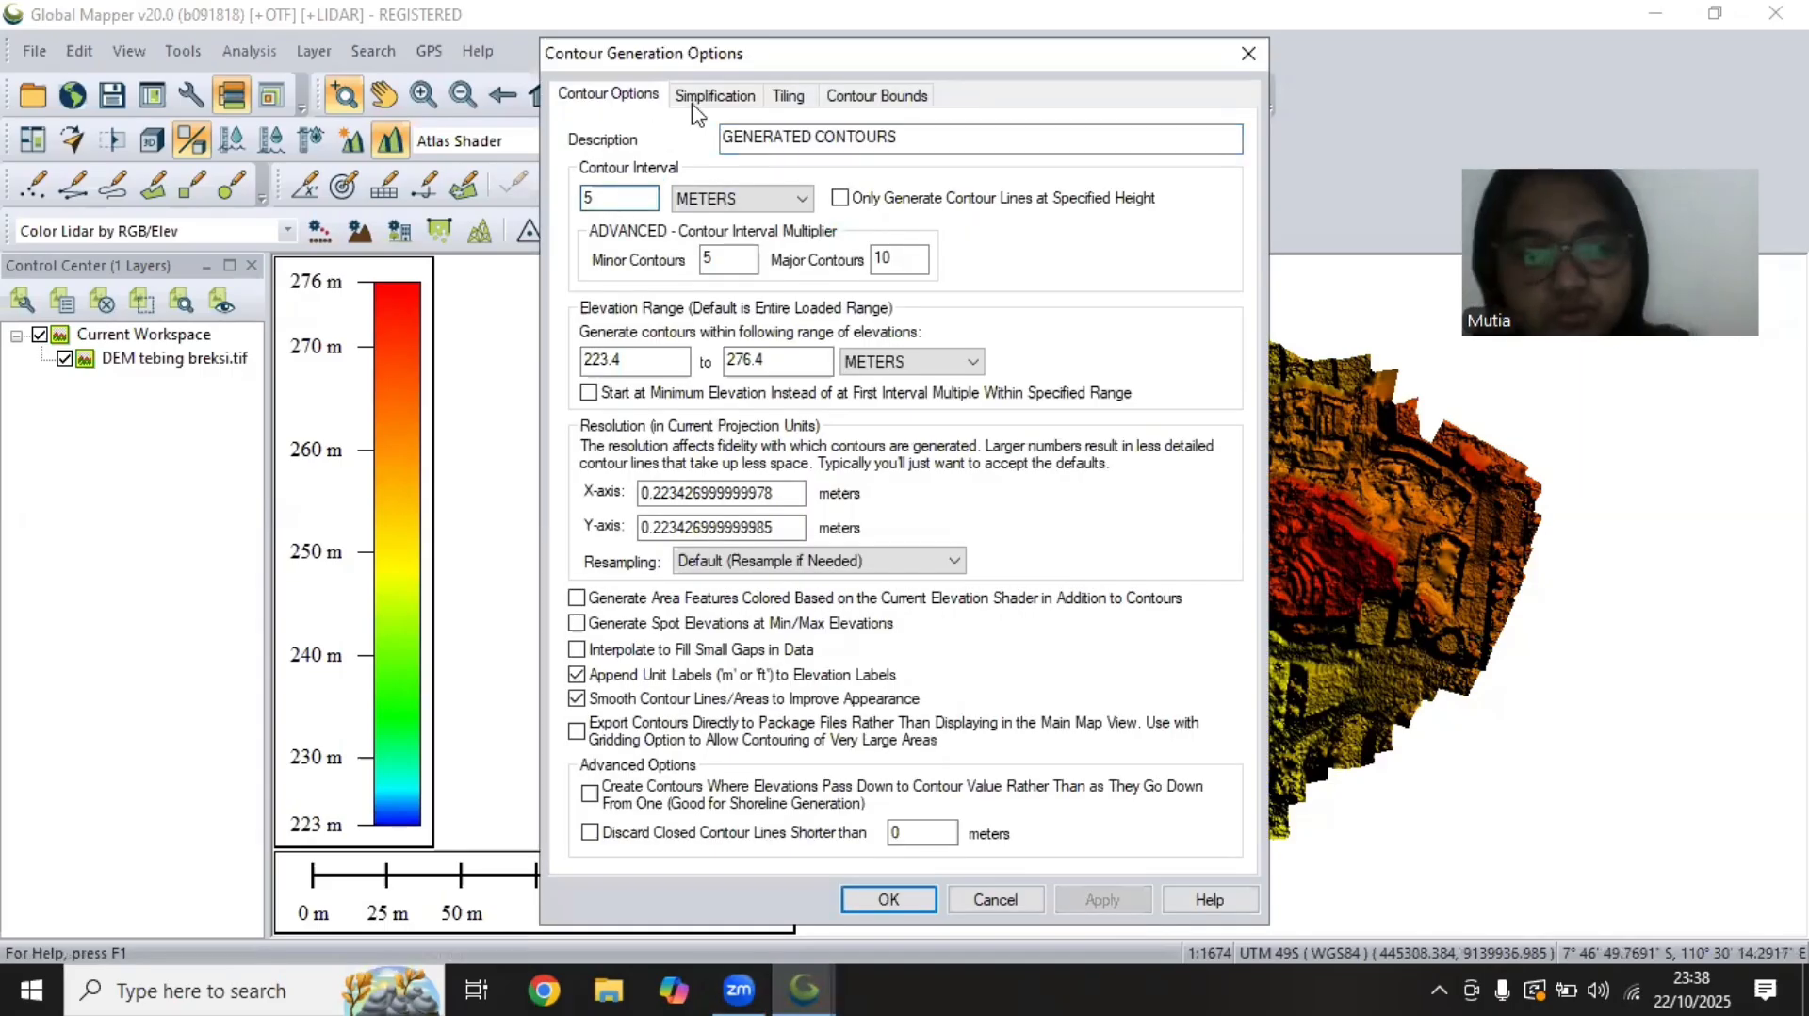
pyautogui.write('1')
pyautogui.click(904, 94)
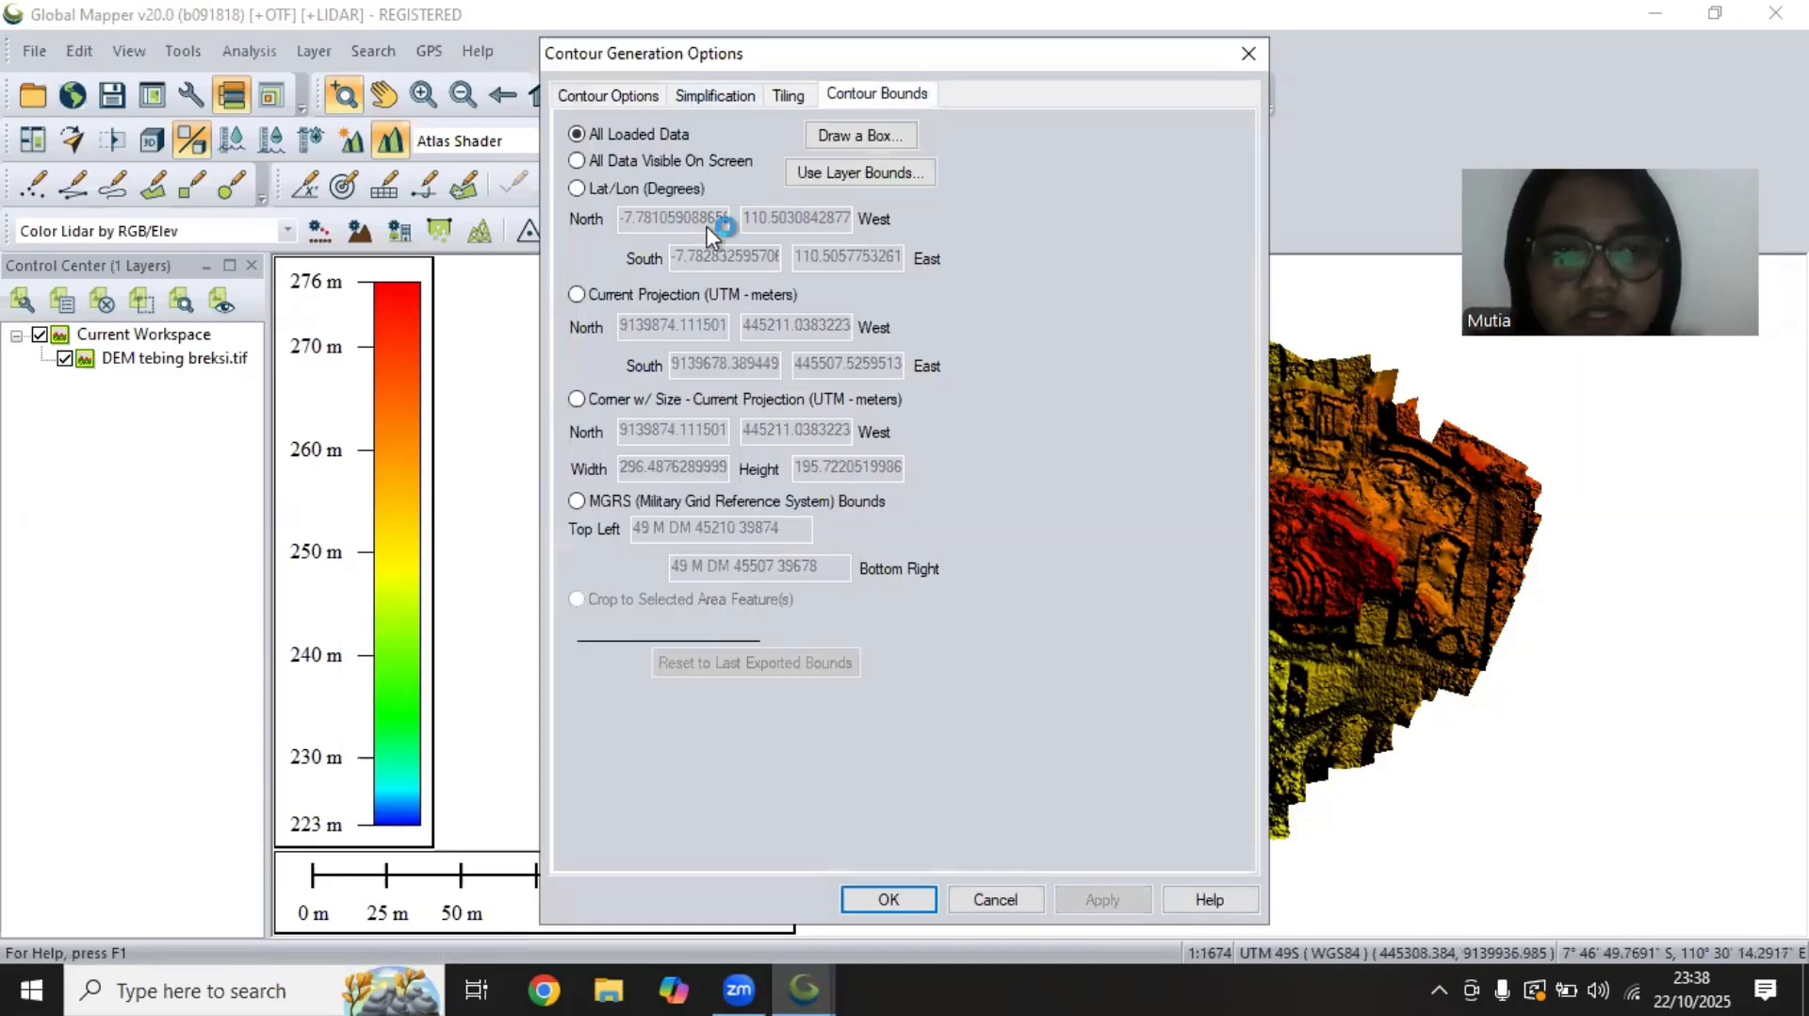
pyautogui.click(574, 298)
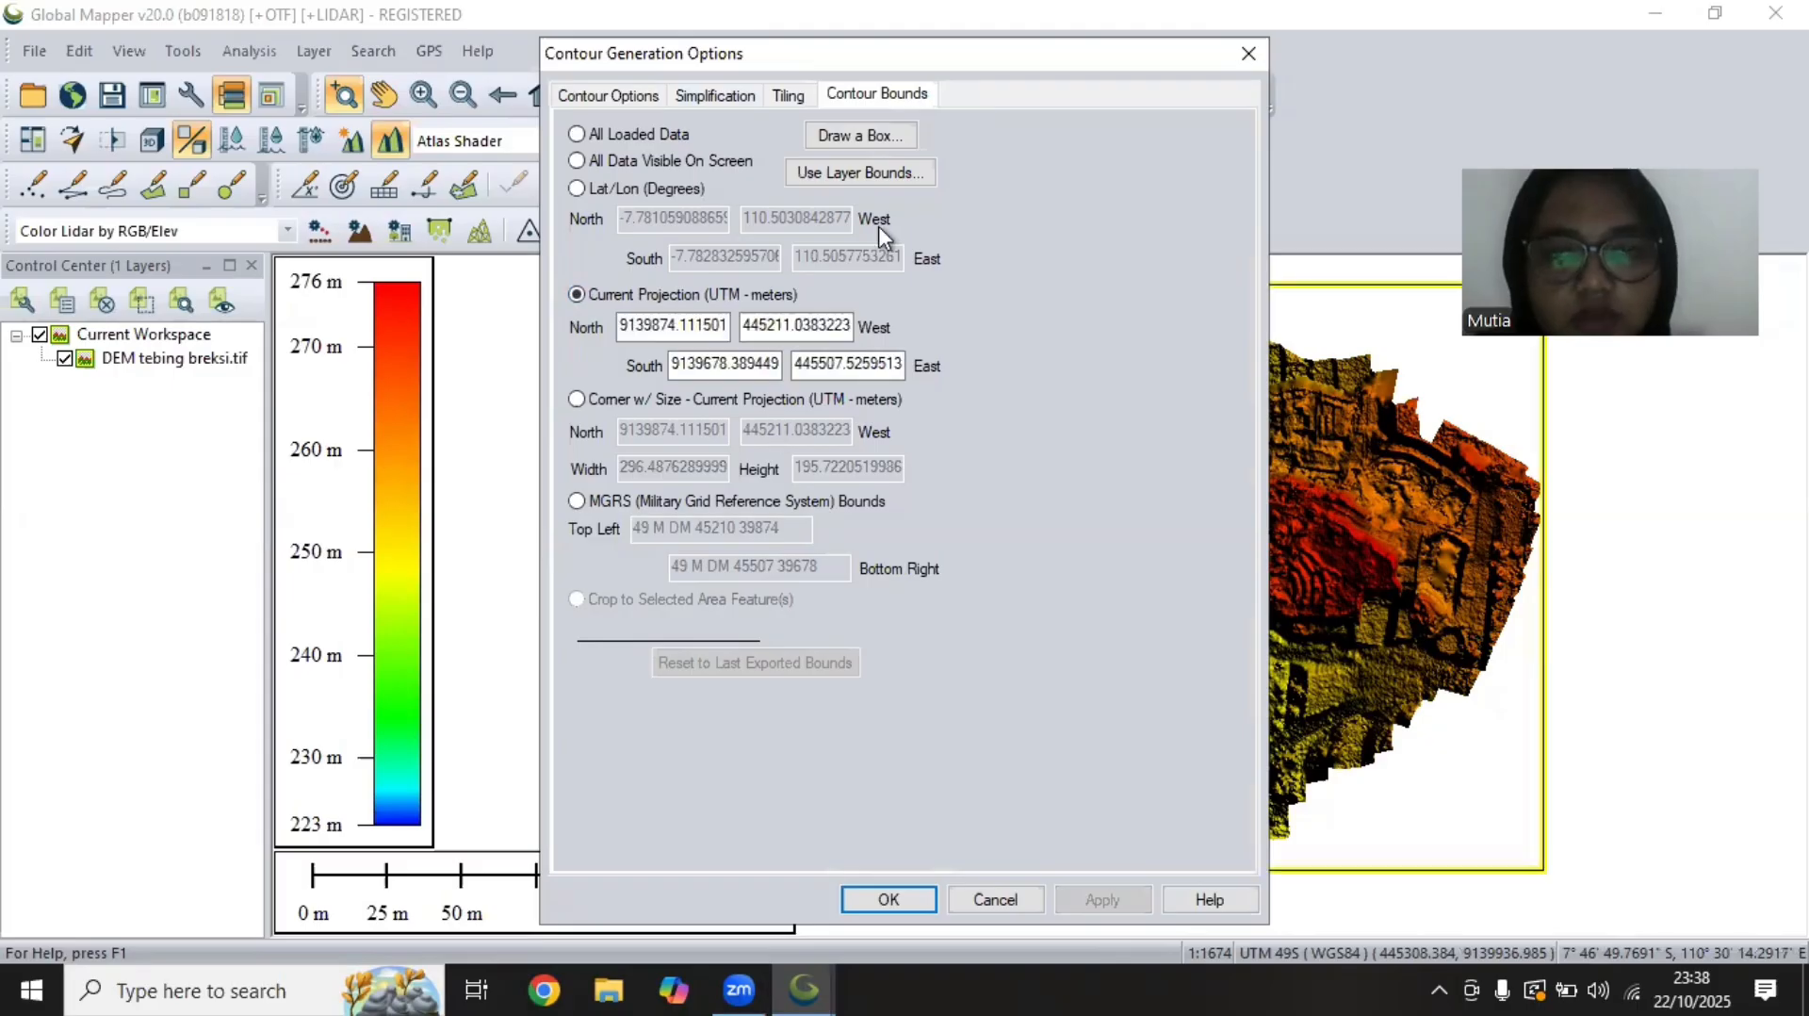
pyautogui.click(889, 898)
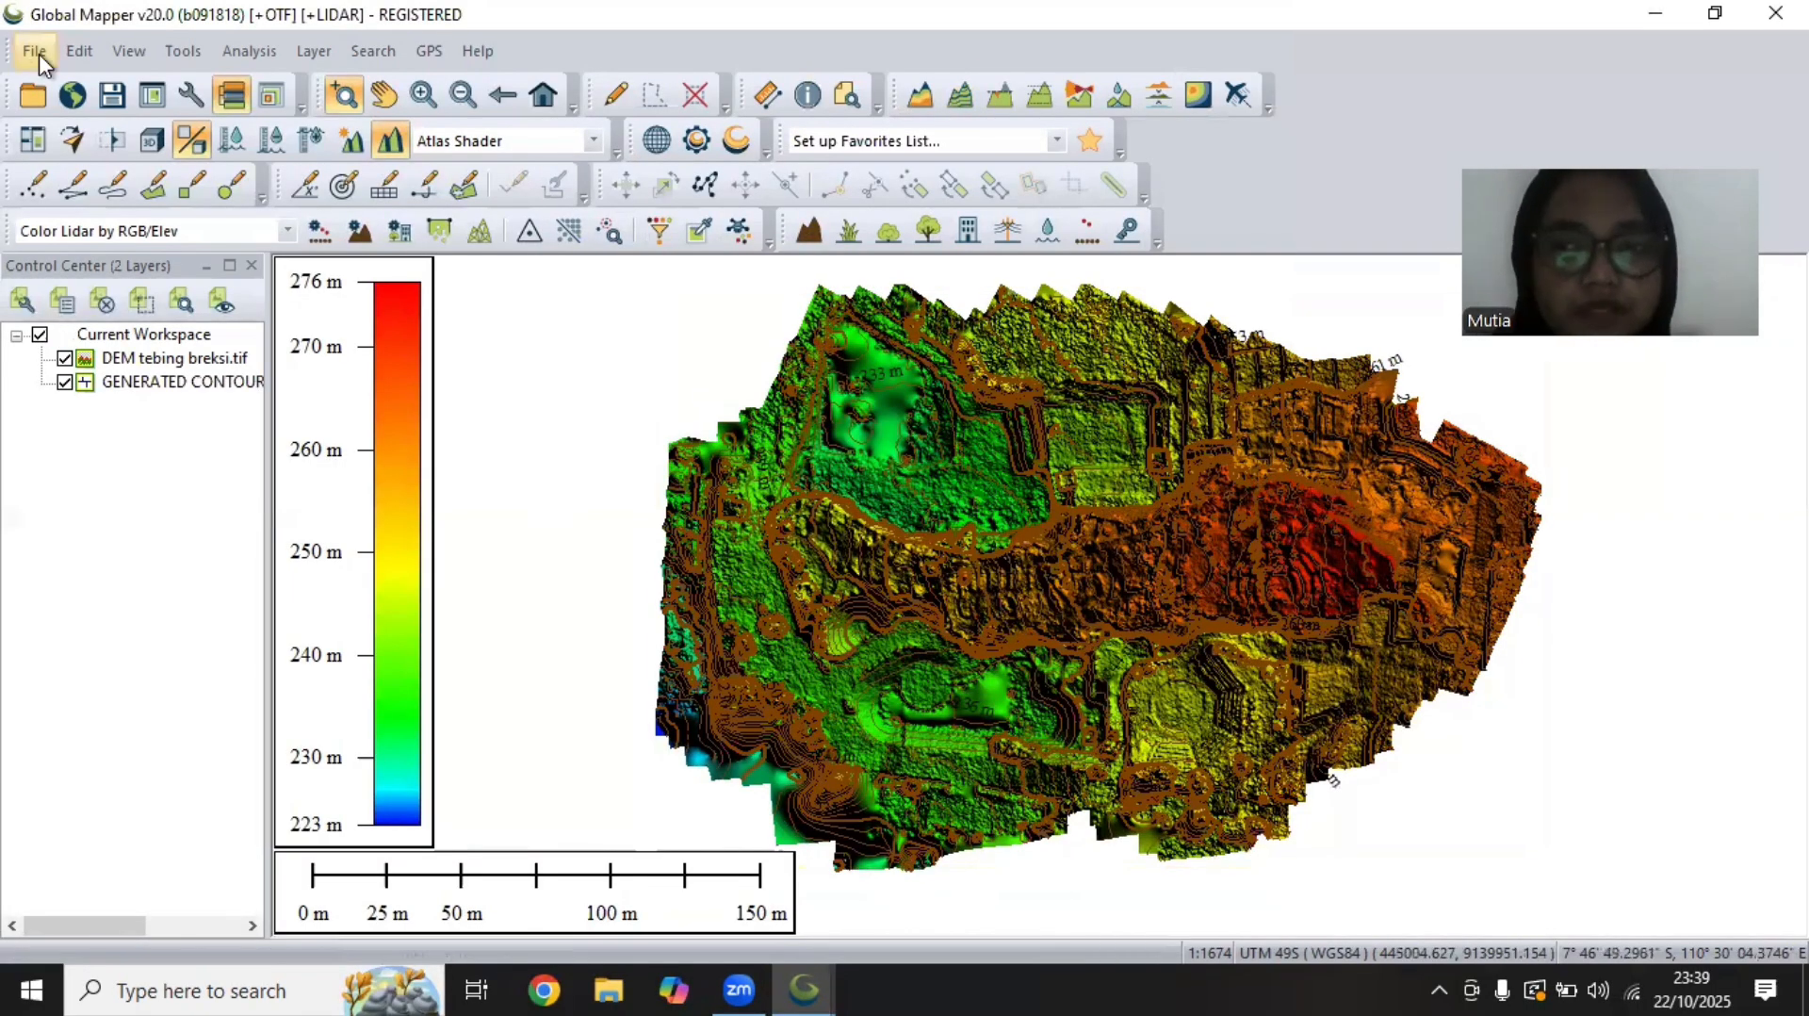
# Export the GENERATED CONTOURS layer as a line shapefile named kontur breksi.shp in the sil prak folder
pyautogui.rightClick(165, 386)
pyautogui.moveTo(372, 665)
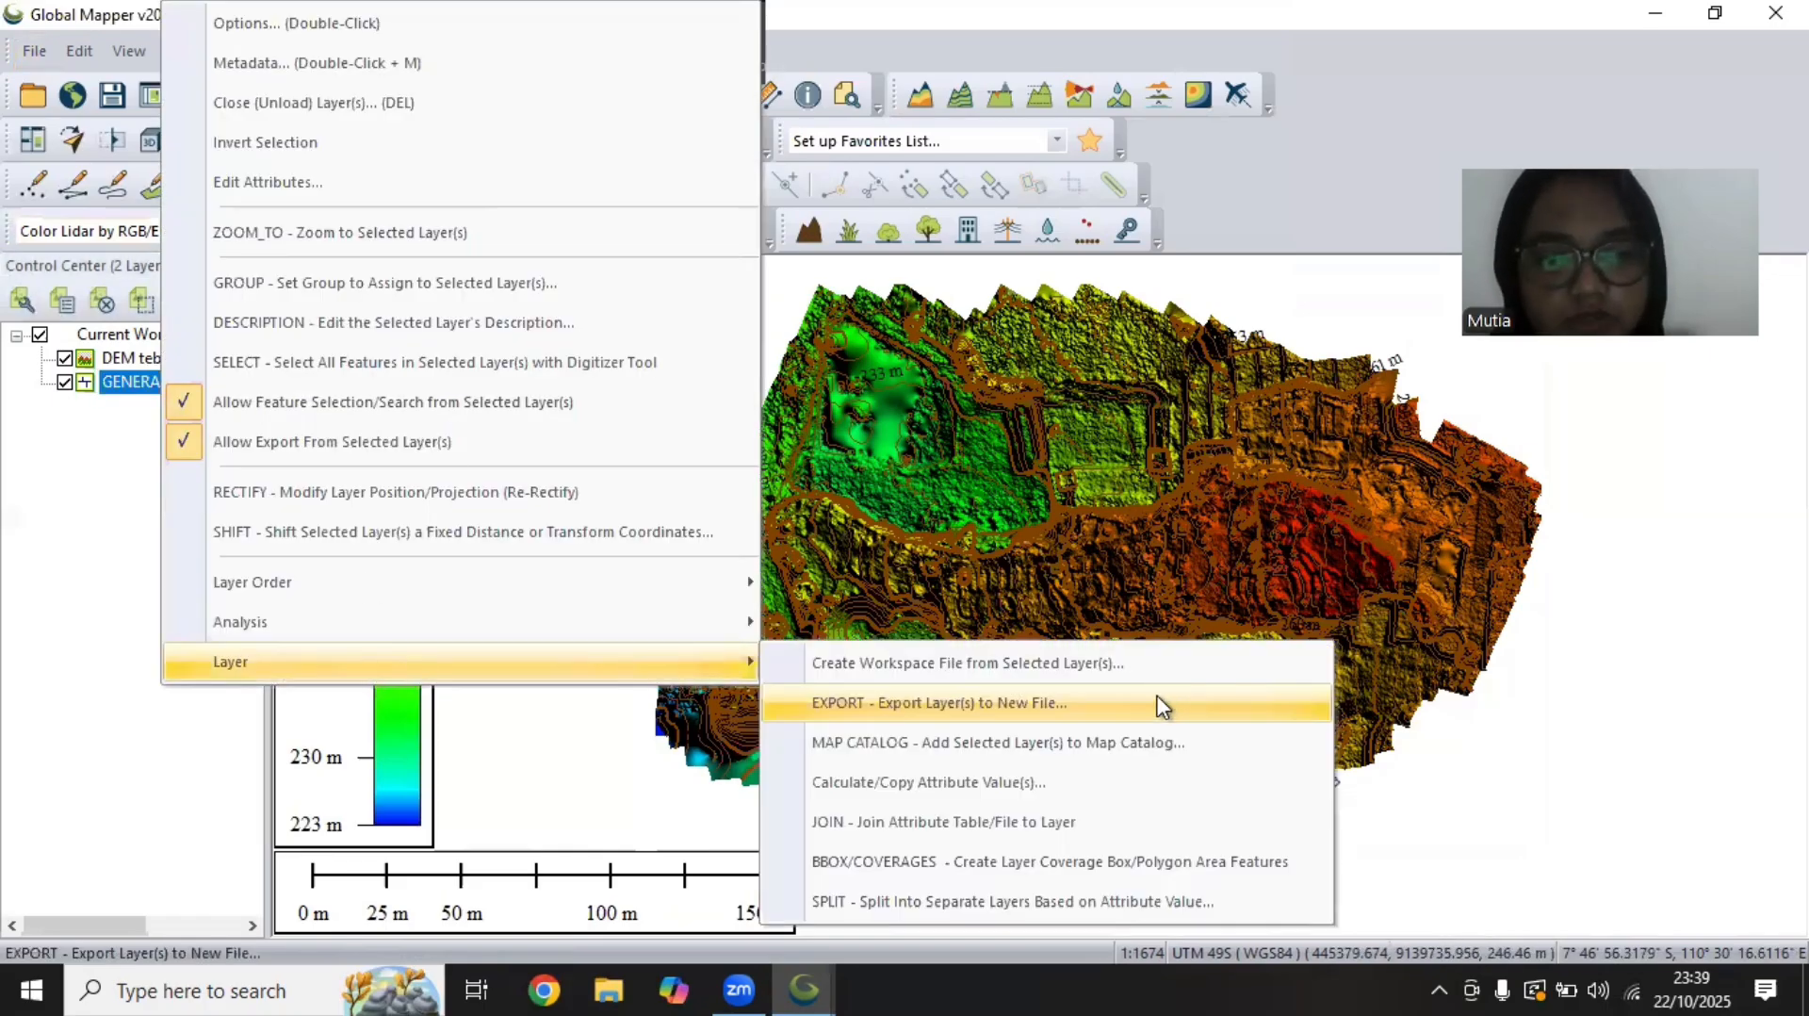
pyautogui.click(1160, 706)
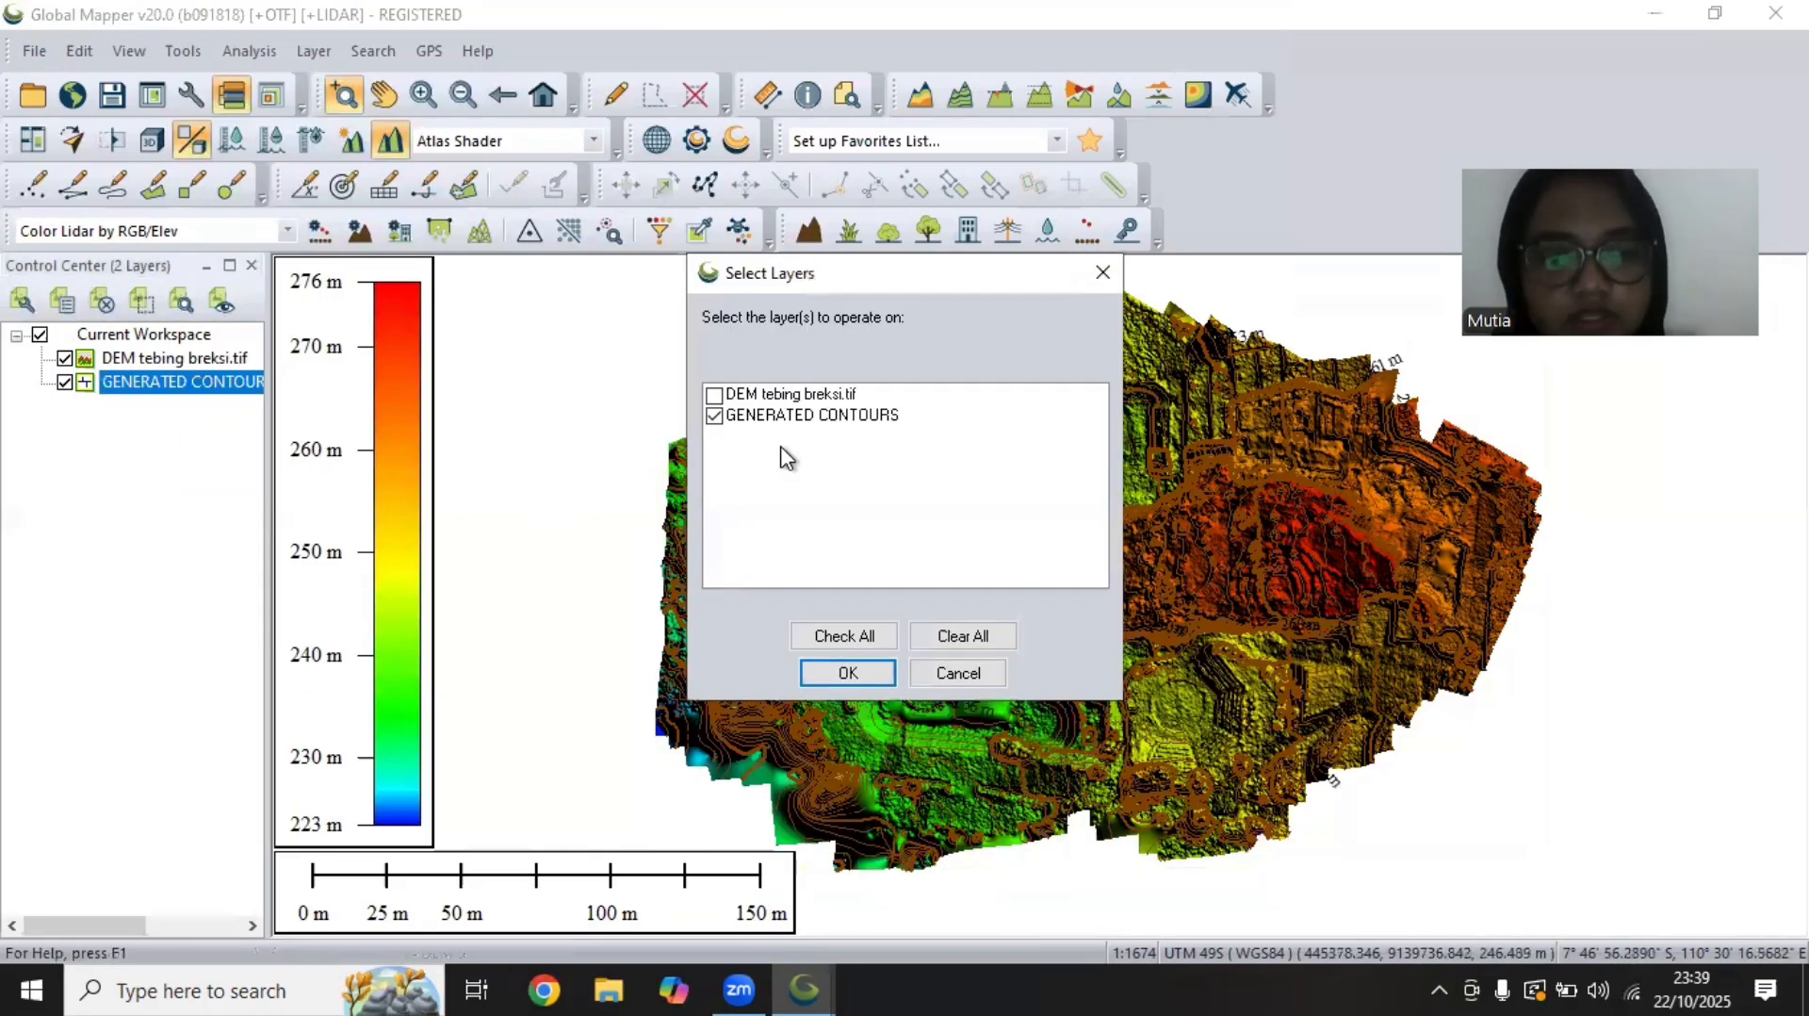
pyautogui.click(848, 672)
pyautogui.click(838, 597)
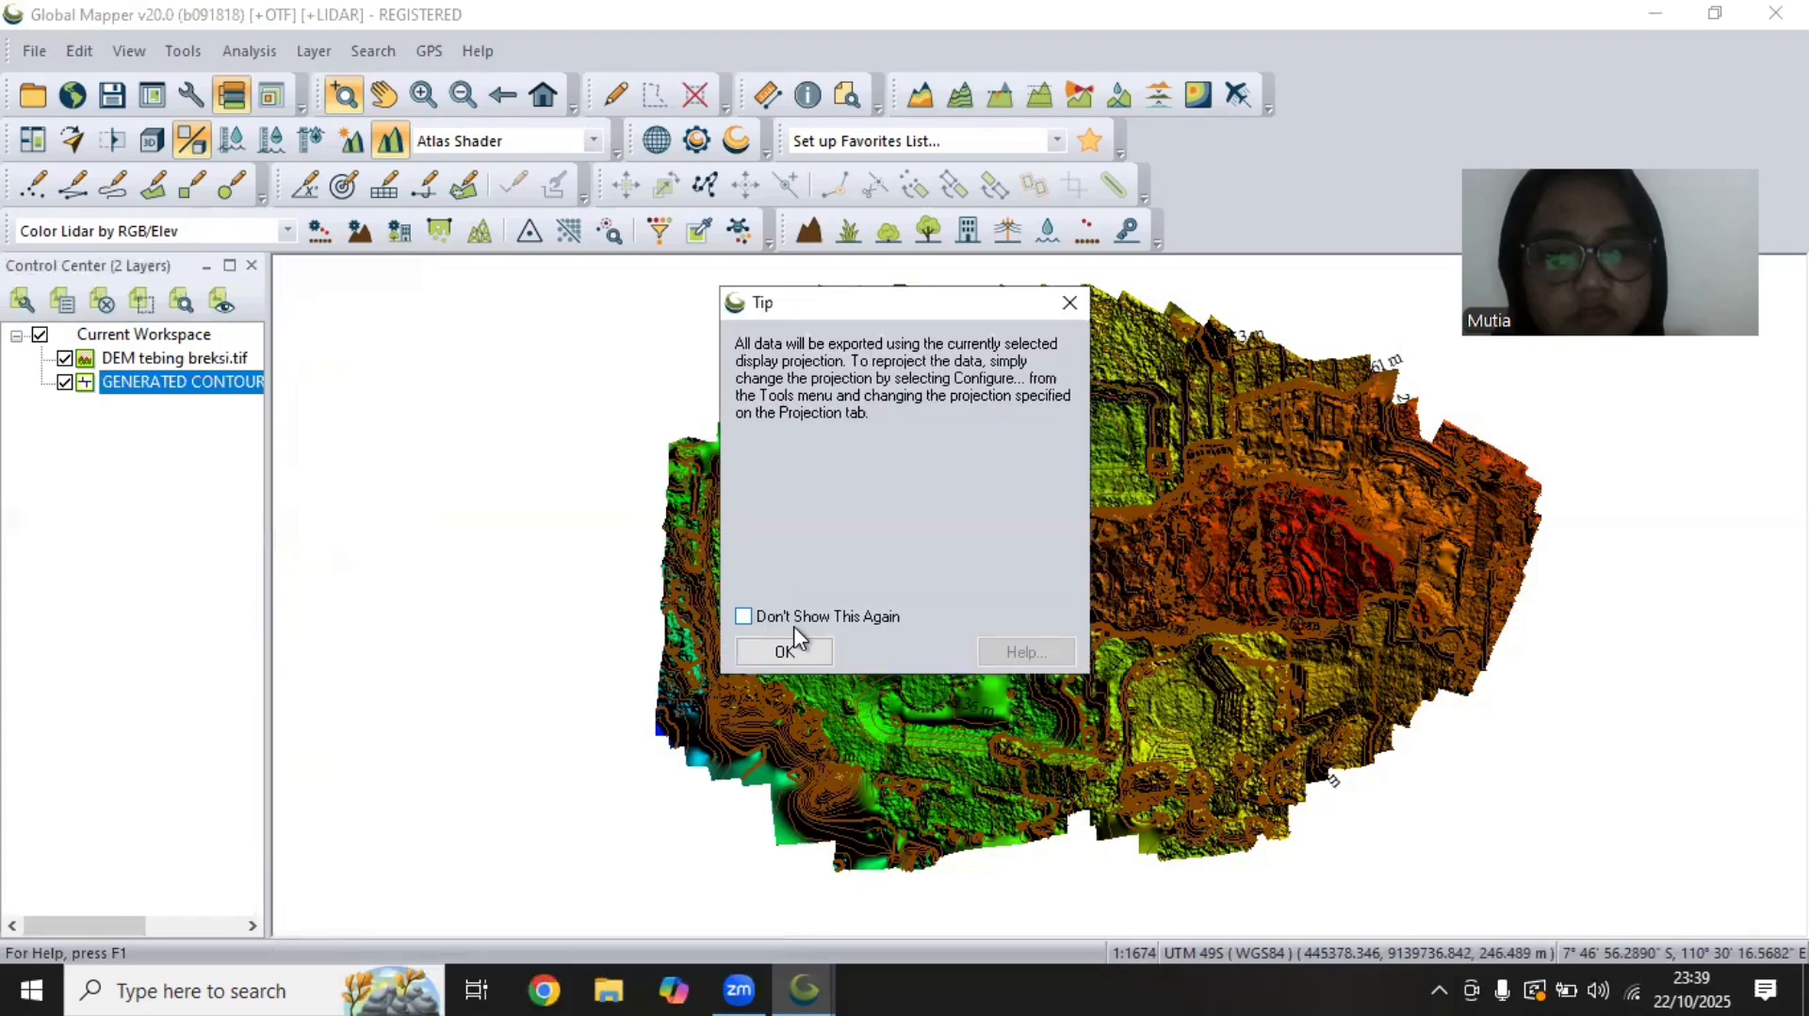
pyautogui.click(786, 651)
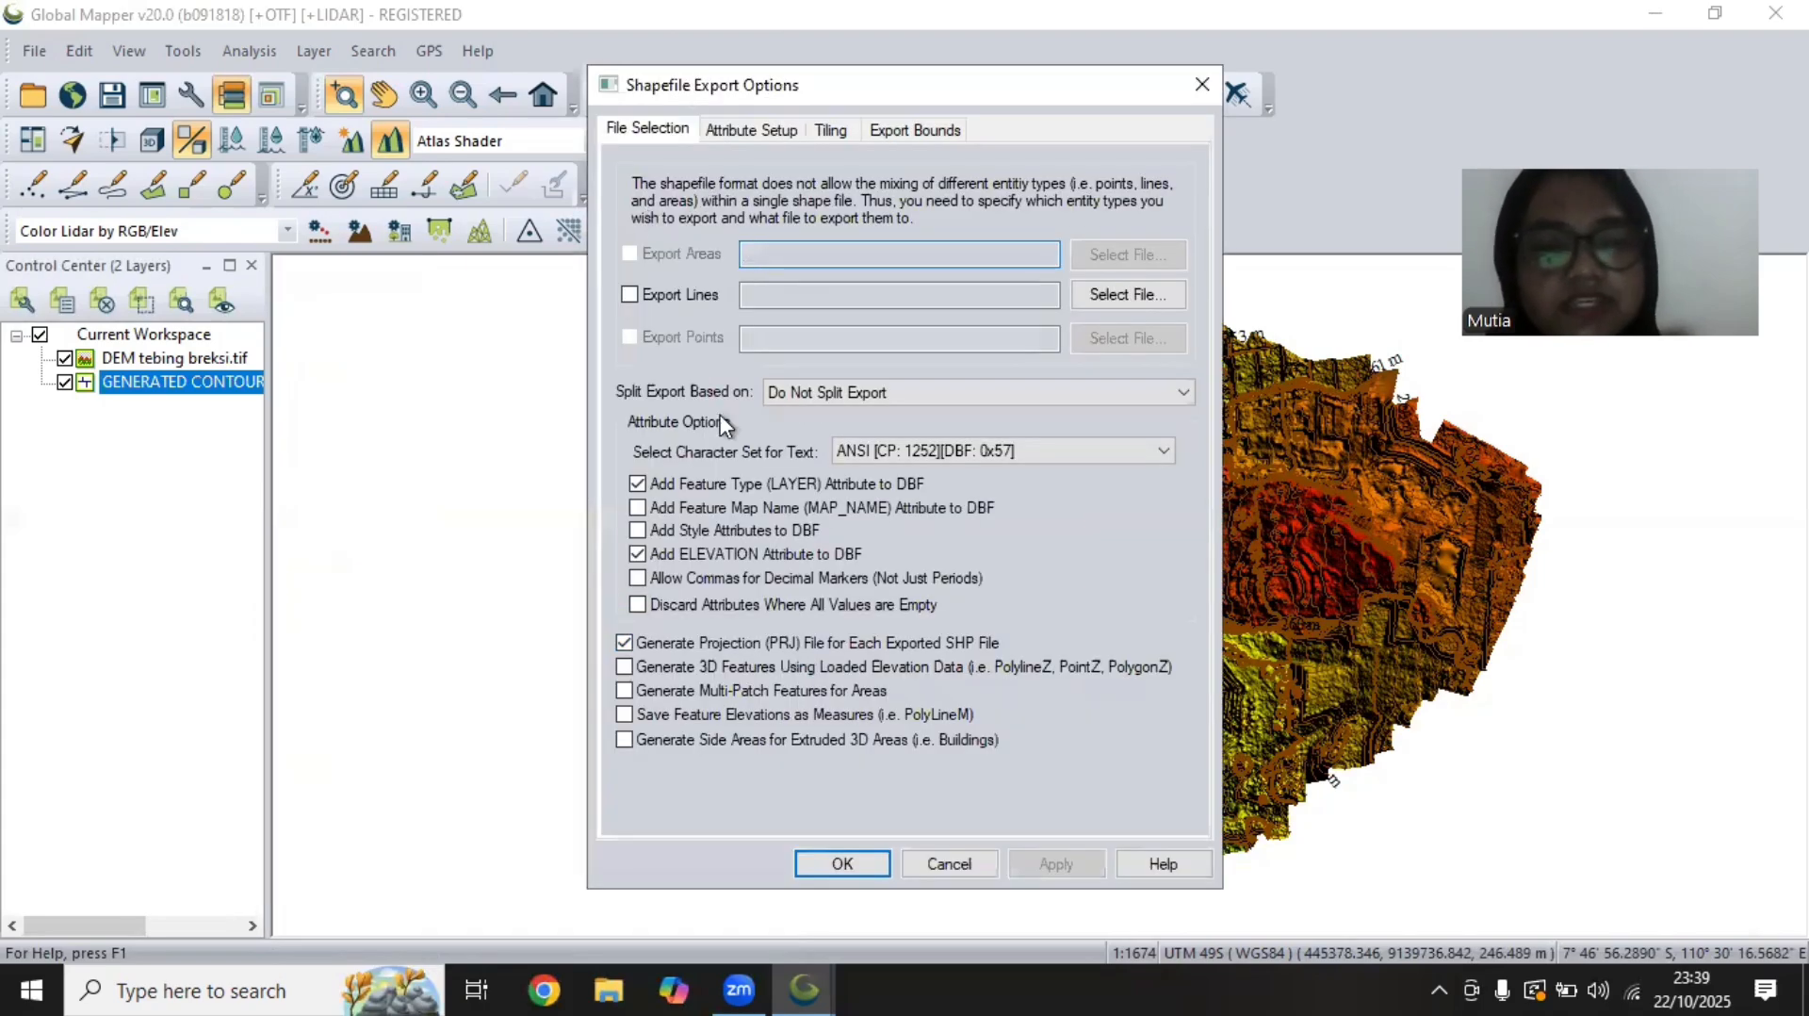
pyautogui.click(630, 294)
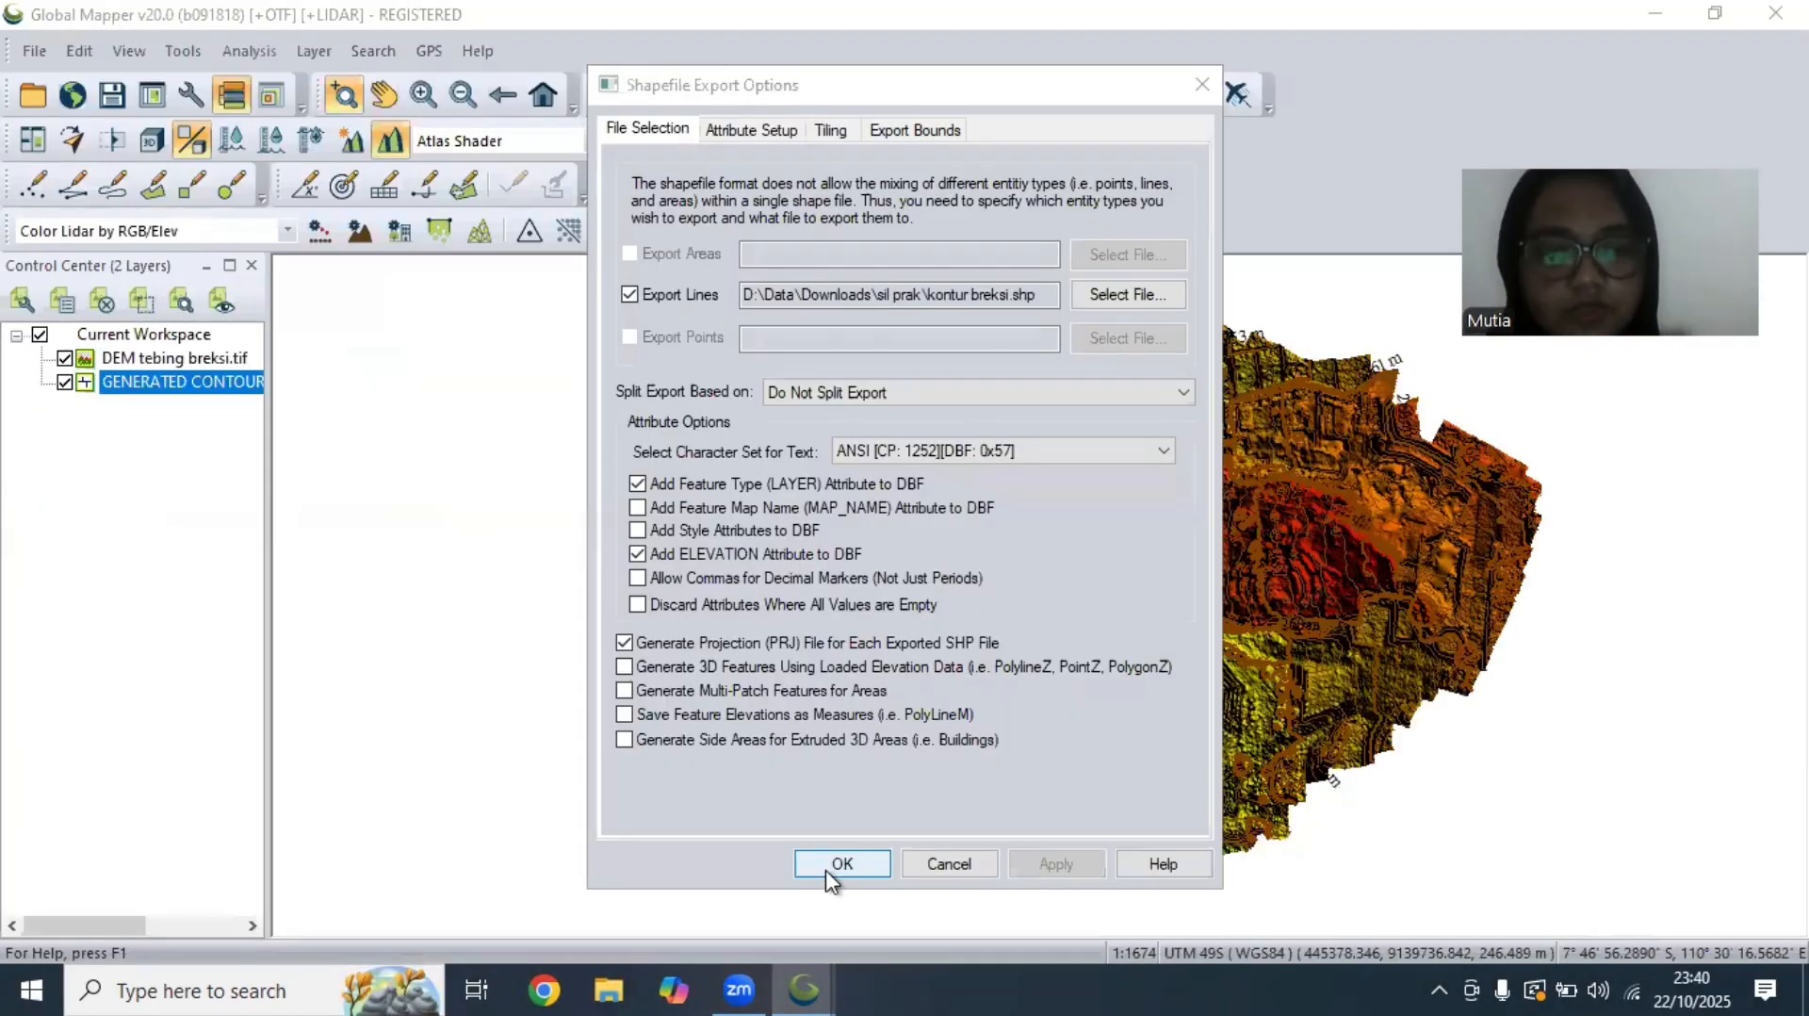
pyautogui.click(841, 864)
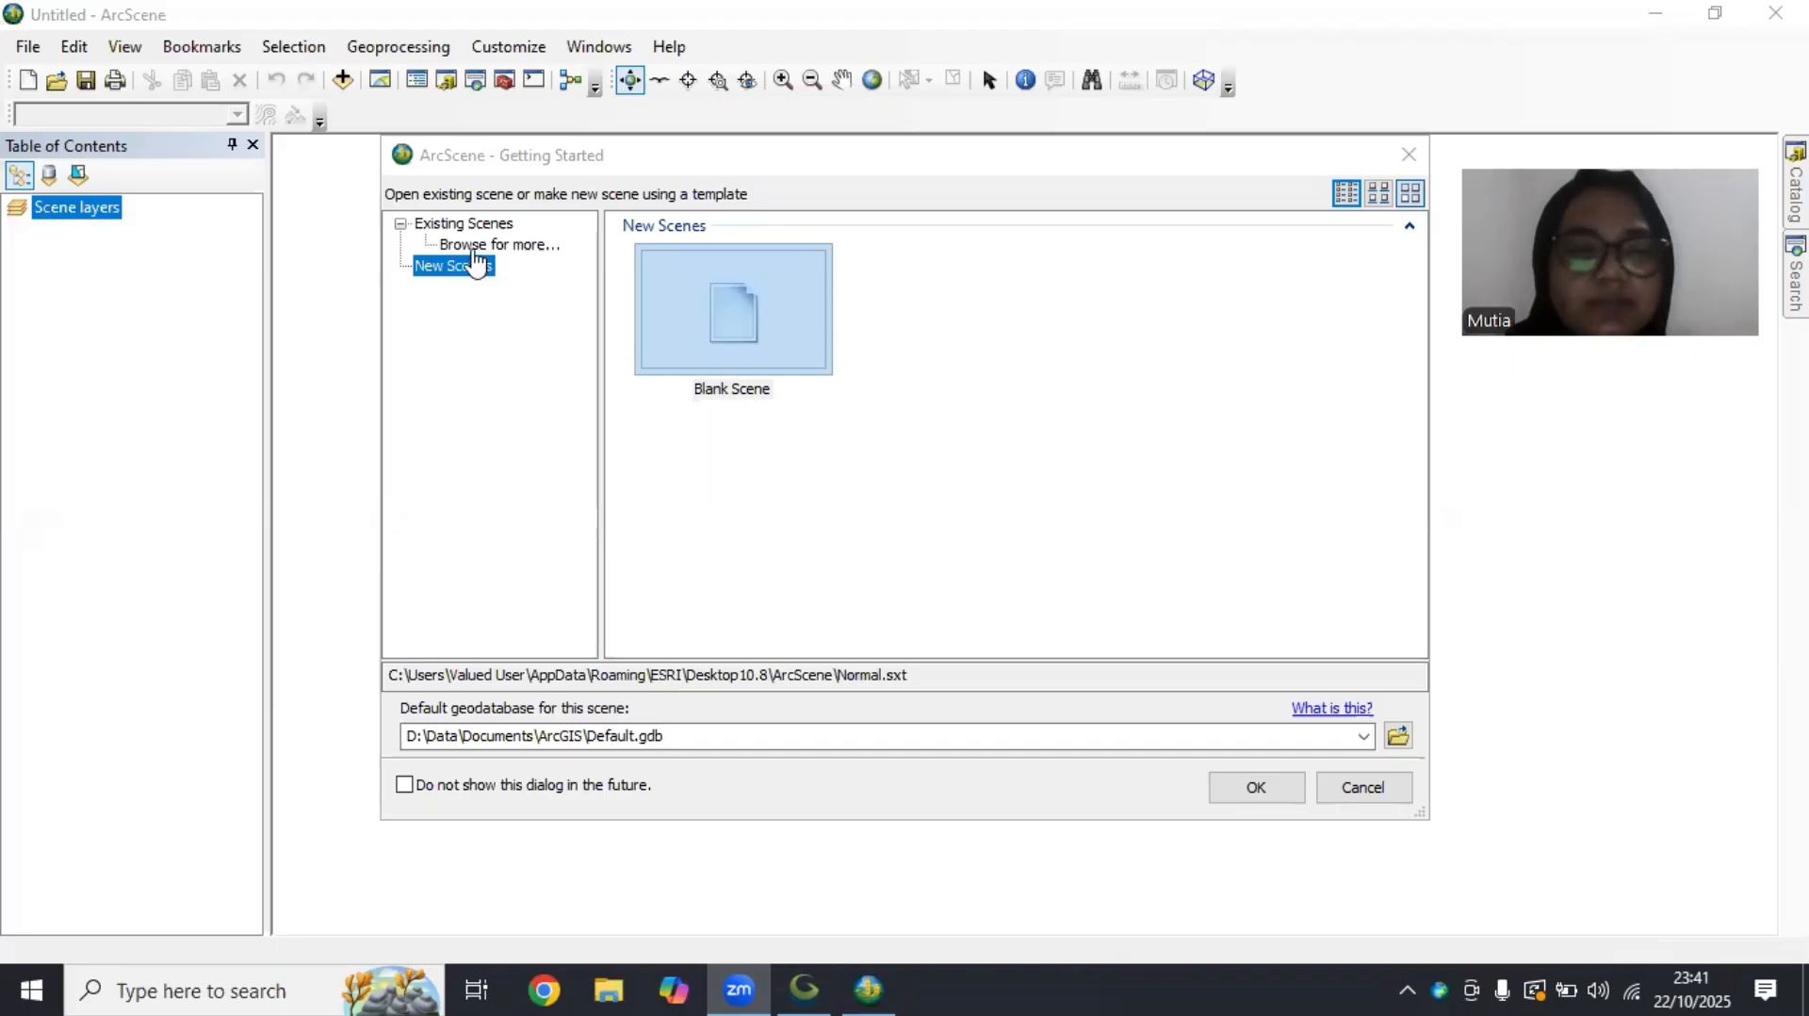
# Create a blank scene in ArcScene and set its coordinate system to WGS 1984 UTM Zone 49S
pyautogui.doubleClick(774, 351)
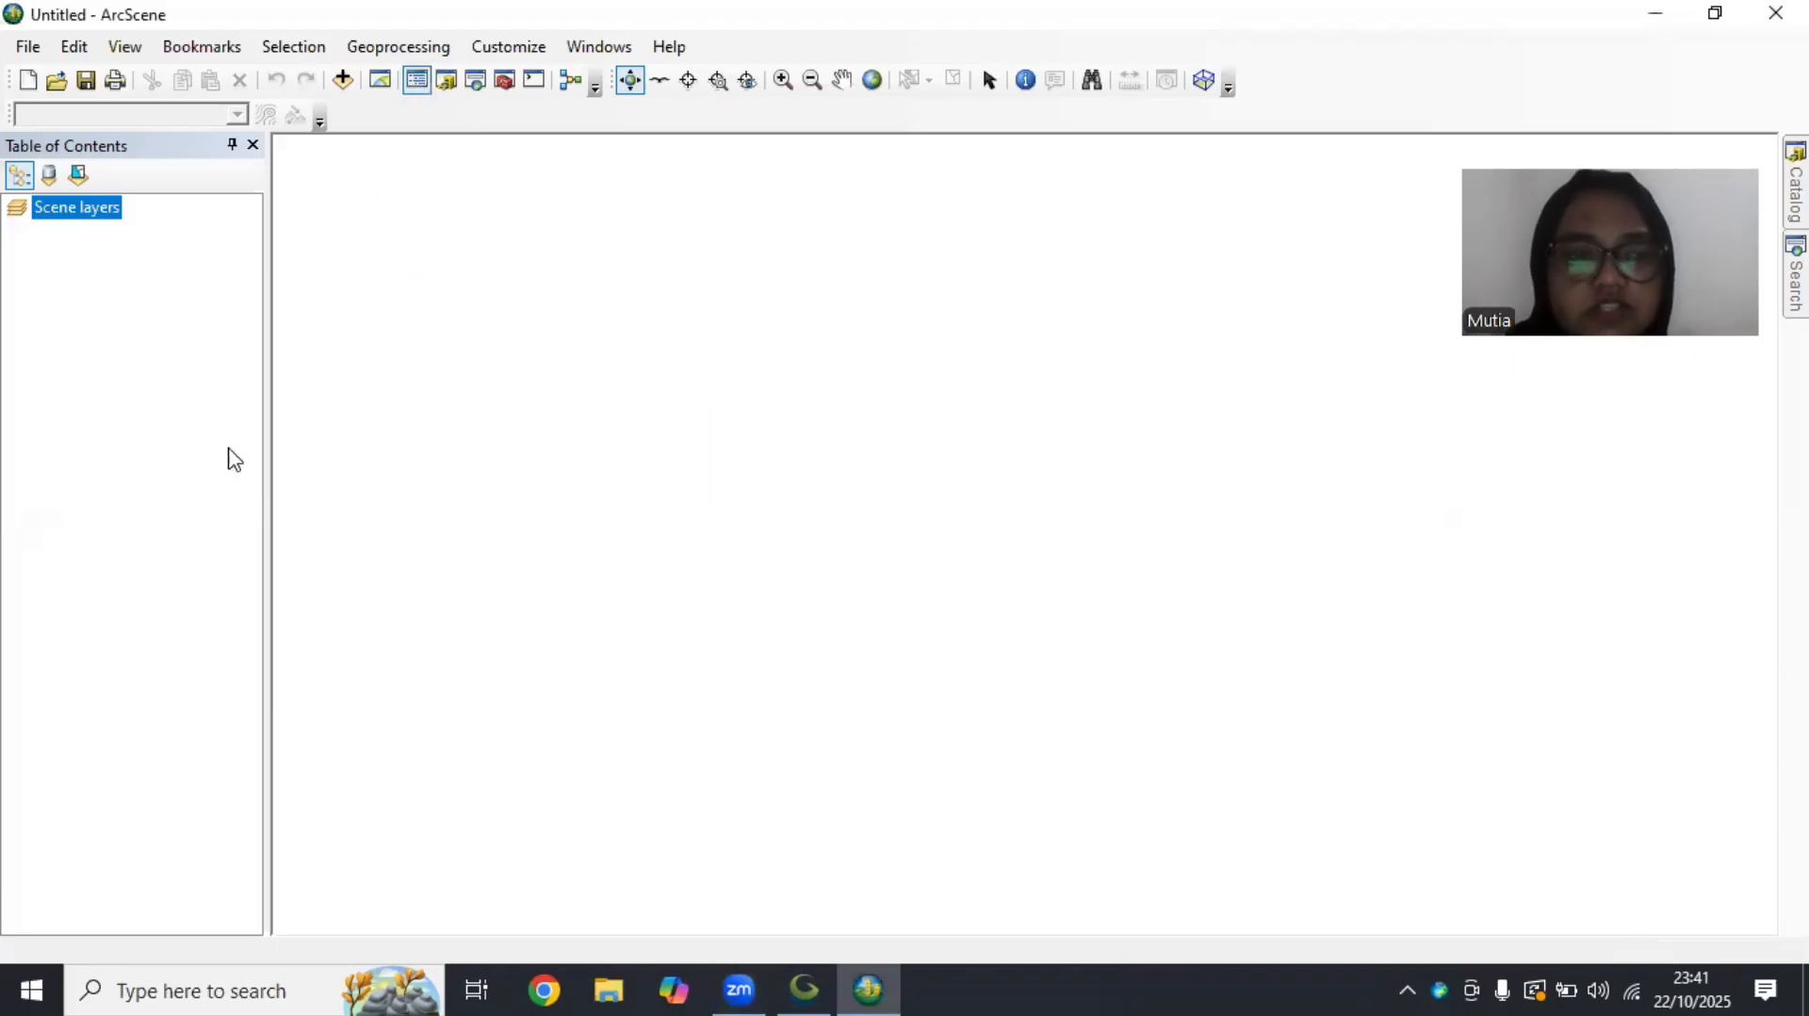
pyautogui.rightClick(109, 215)
pyautogui.click(246, 323)
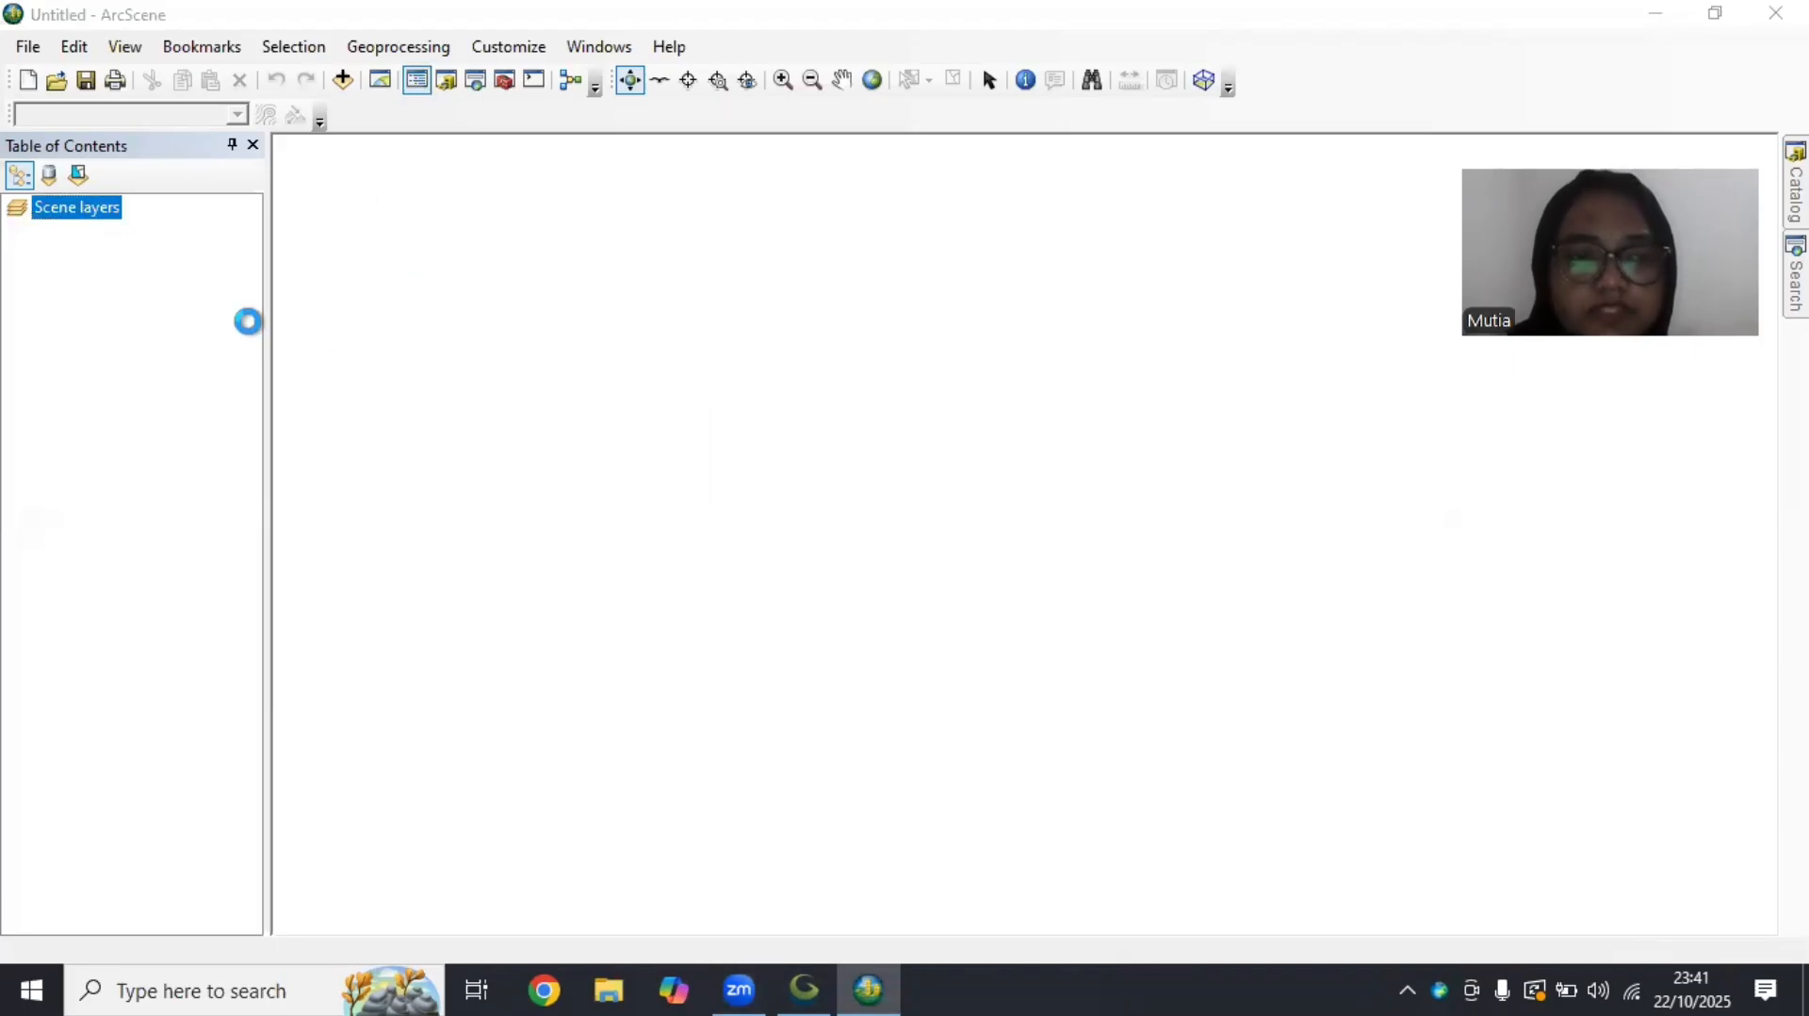
pyautogui.click(710, 151)
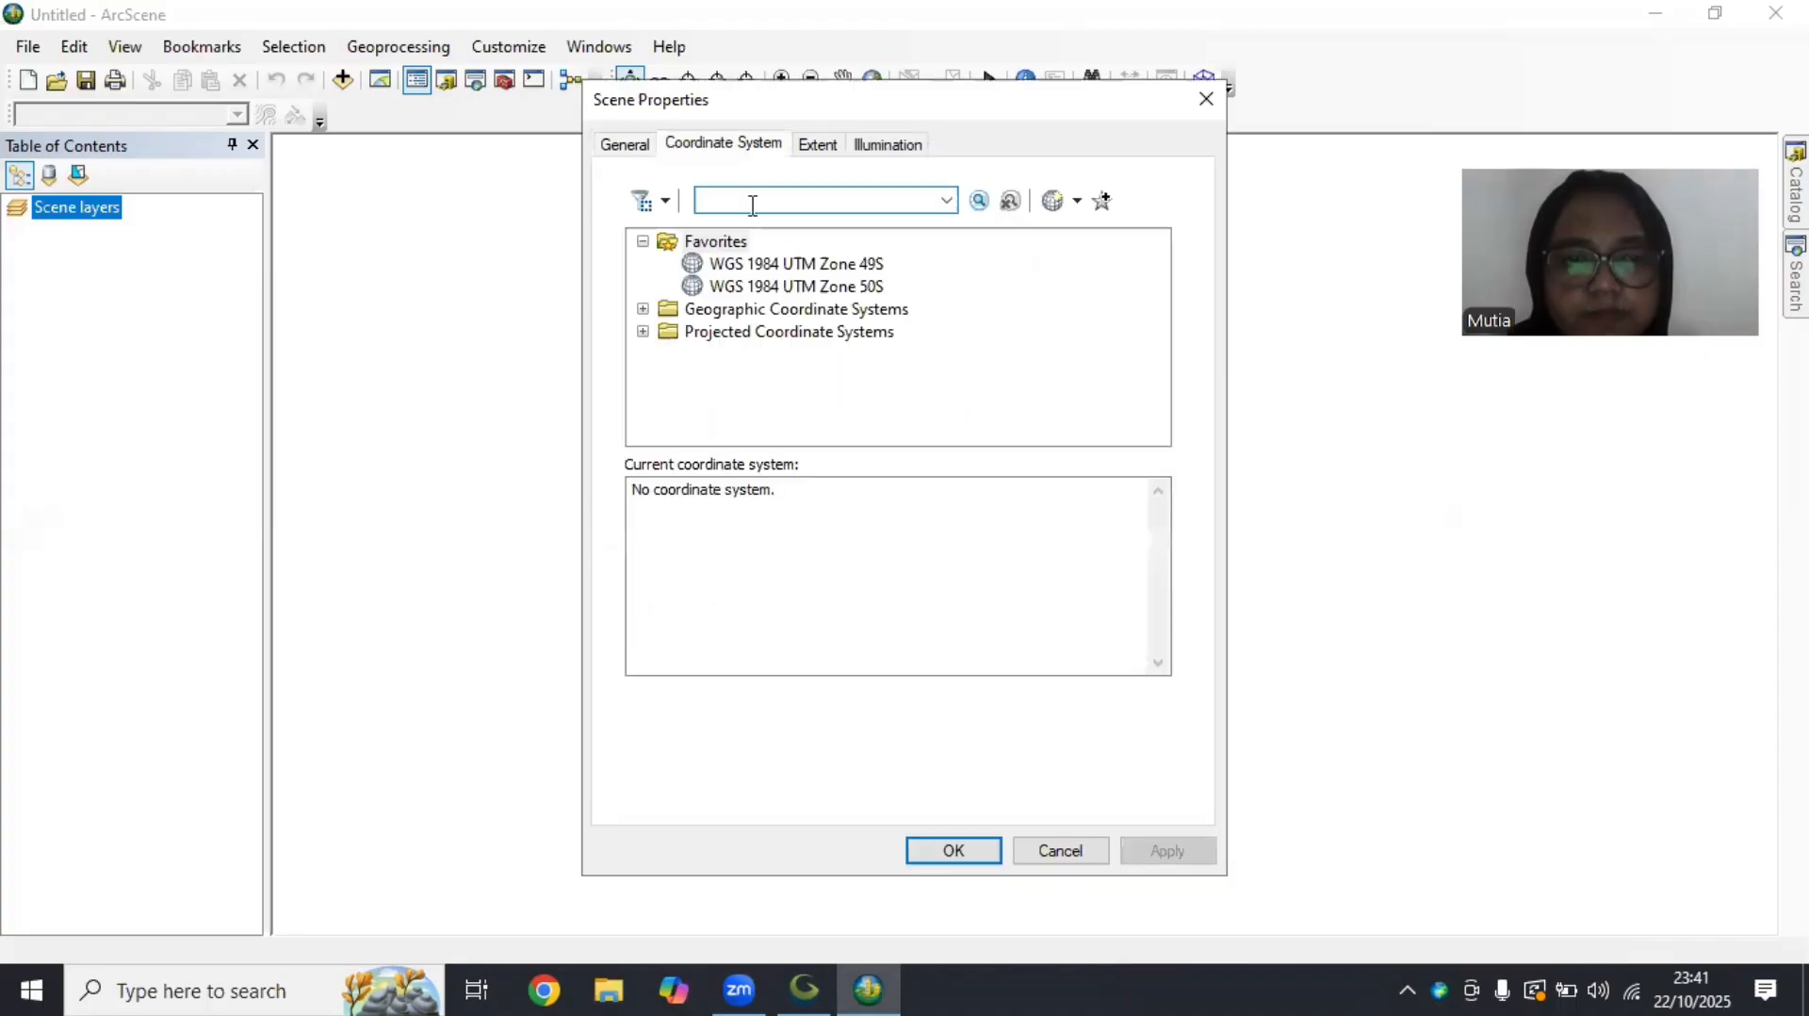
pyautogui.click(808, 264)
pyautogui.click(1189, 843)
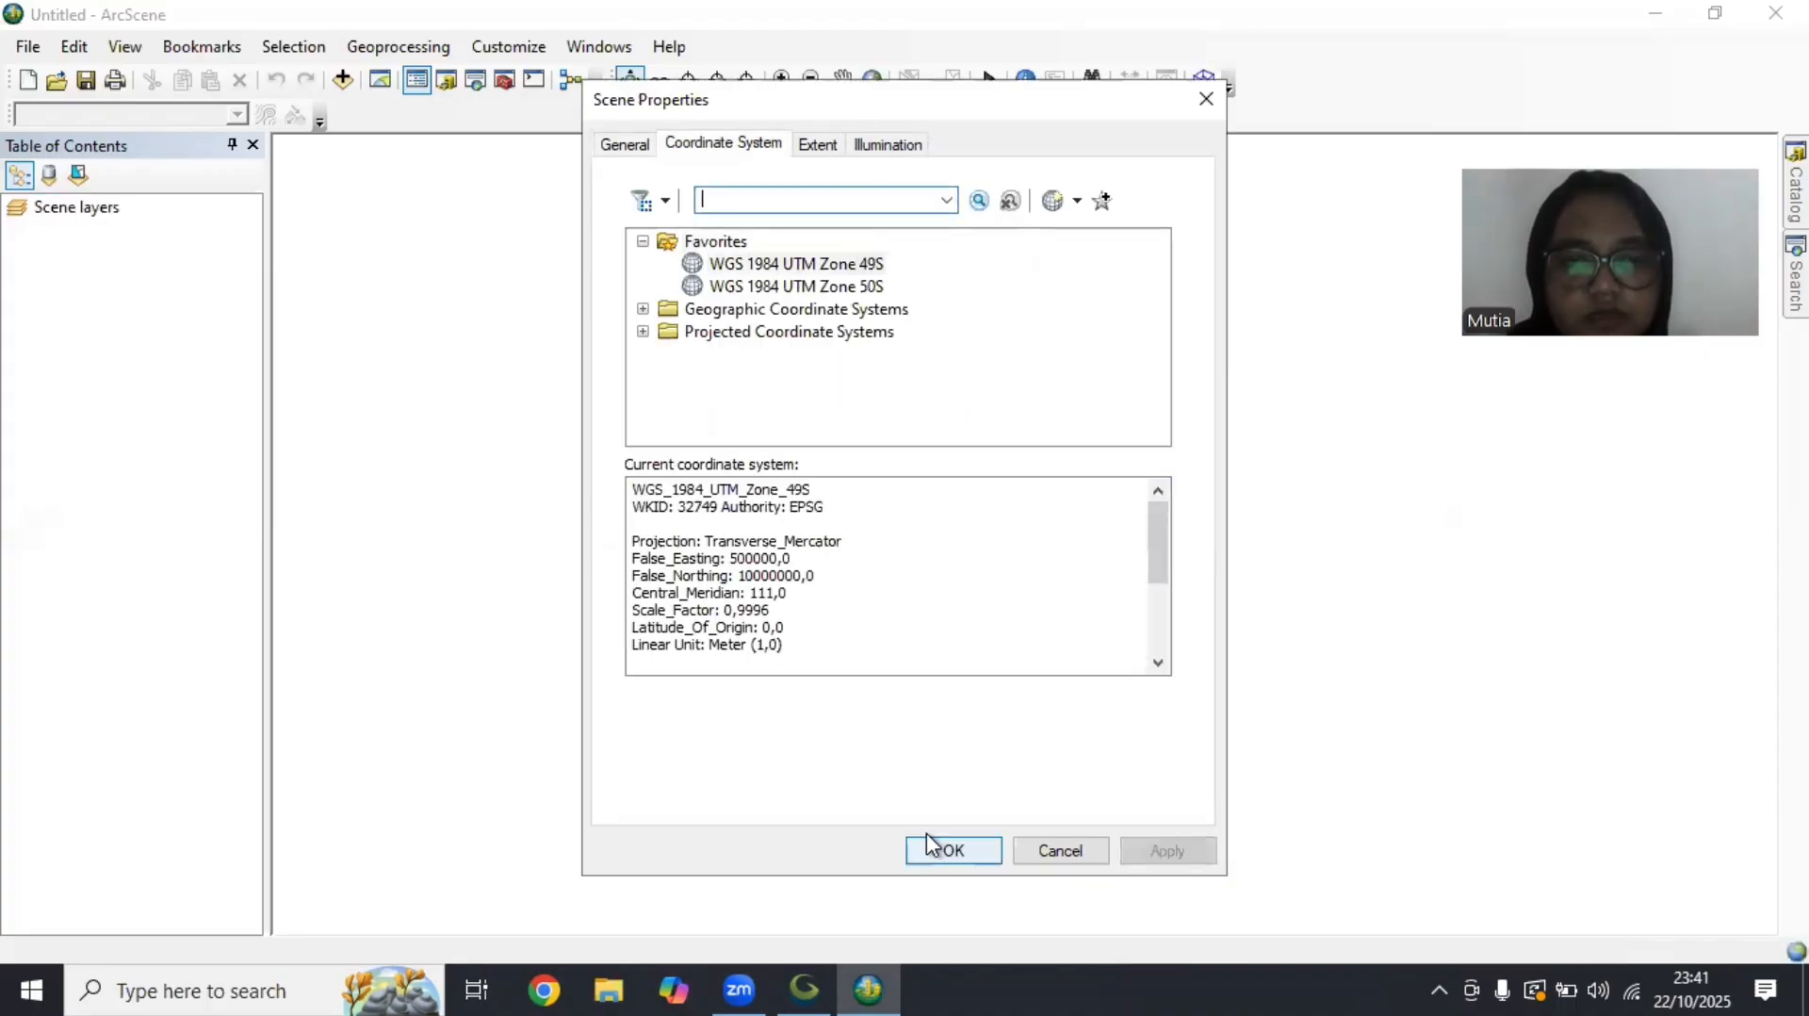
pyautogui.click(940, 839)
# Add DEM tebing breksi.tif, Ortho Tebing Breksi.tif and the kontur breksi contour layer to the scene
pyautogui.rightClick(111, 209)
pyautogui.click(117, 206)
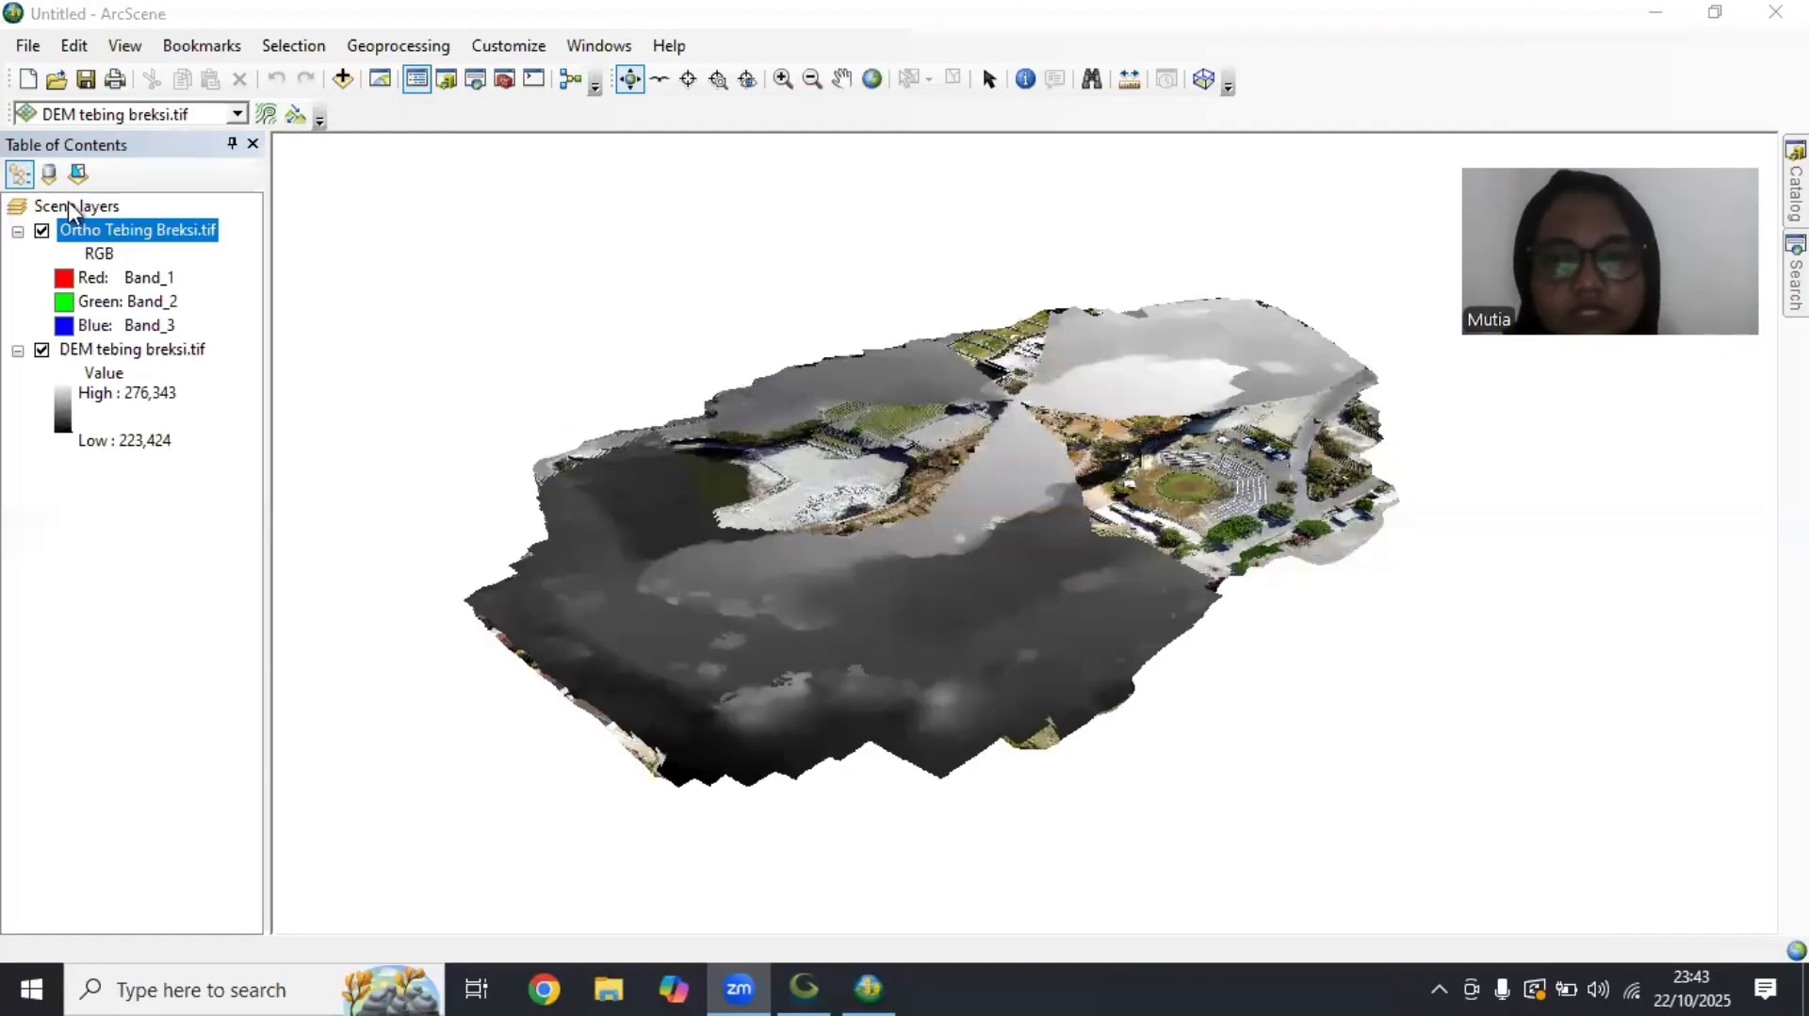
pyautogui.rightClick(73, 210)
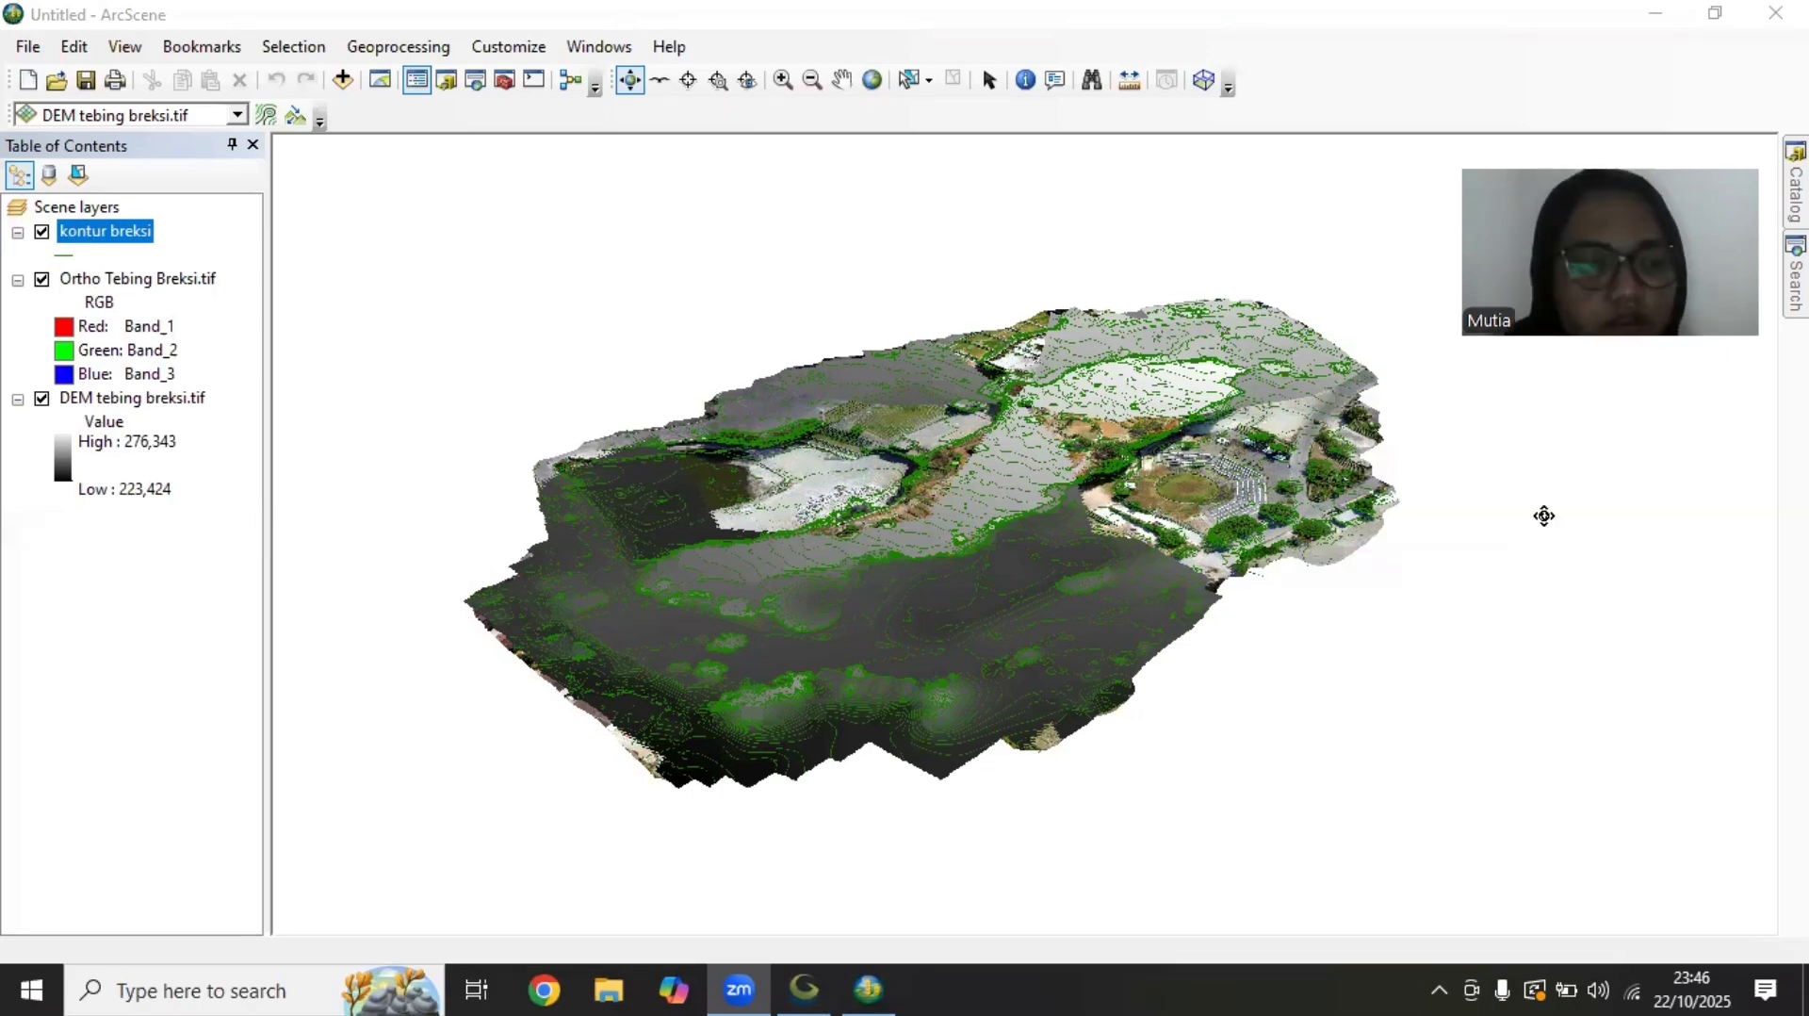
# Set the DEM tebing breksi.tif layer to float on a custom surface with a constant elevation offset of 1
pyautogui.click(169, 412)
pyautogui.rightClick(170, 412)
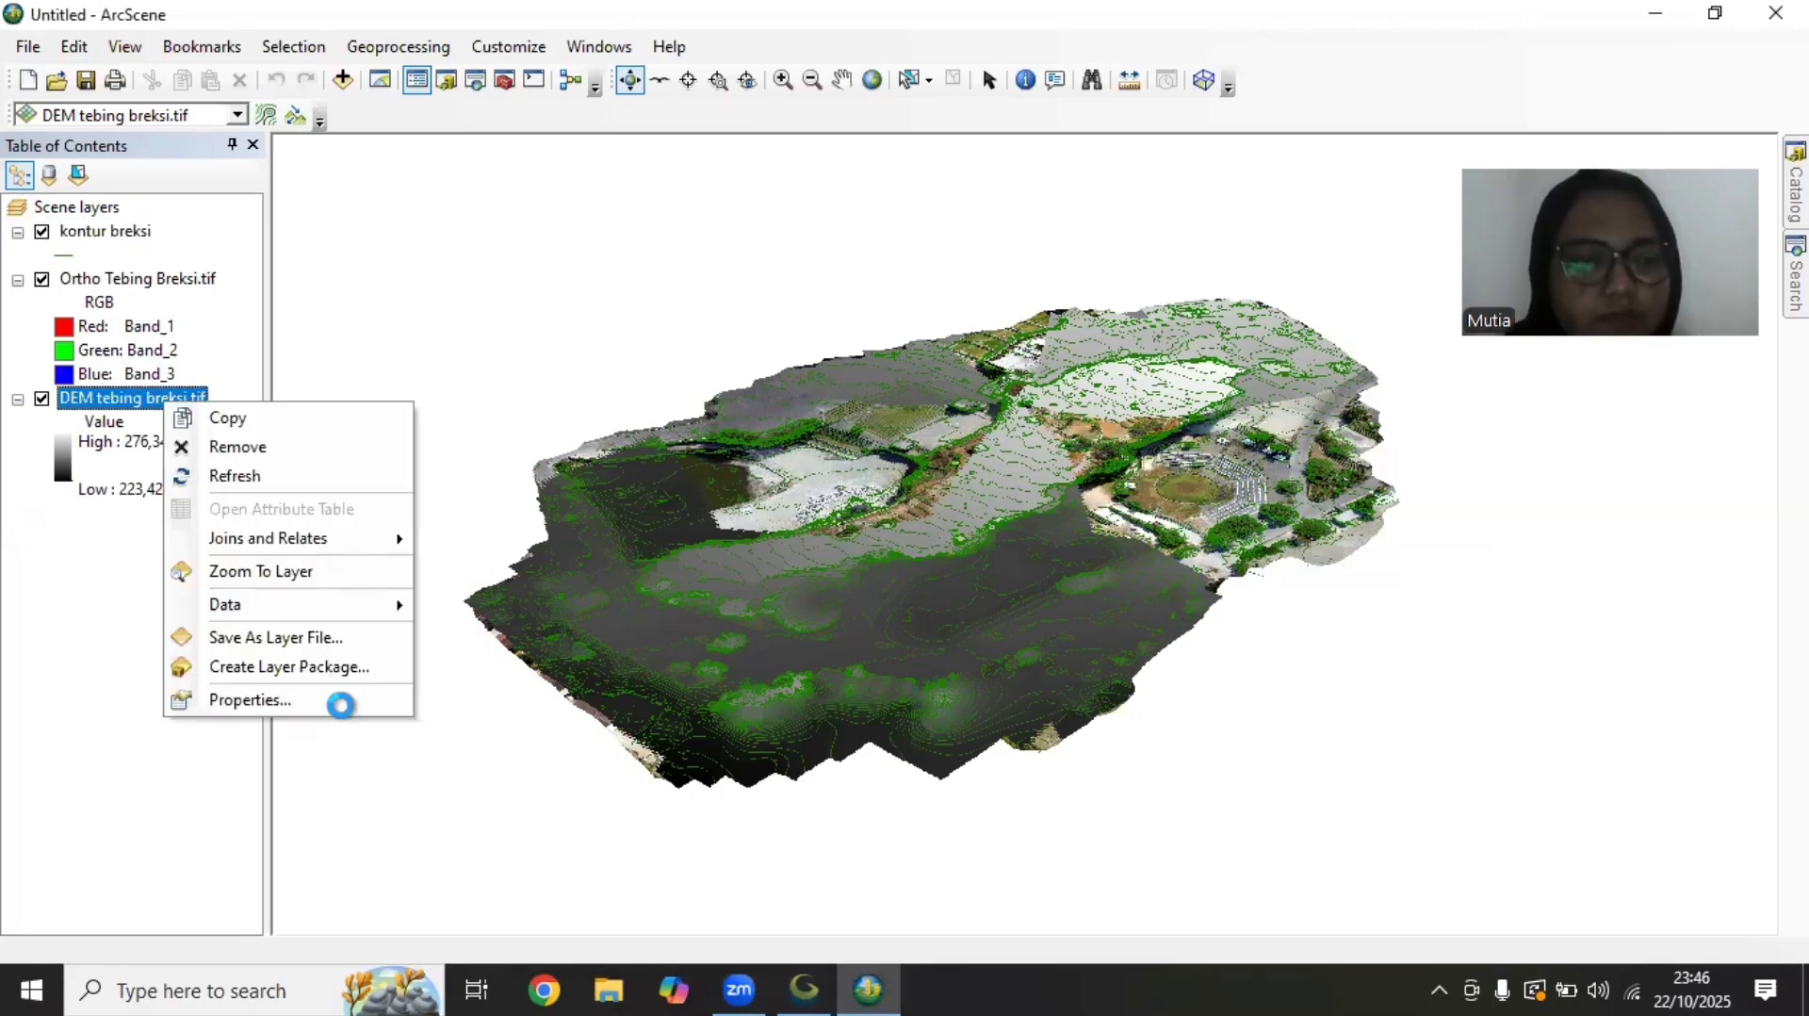
pyautogui.click(344, 704)
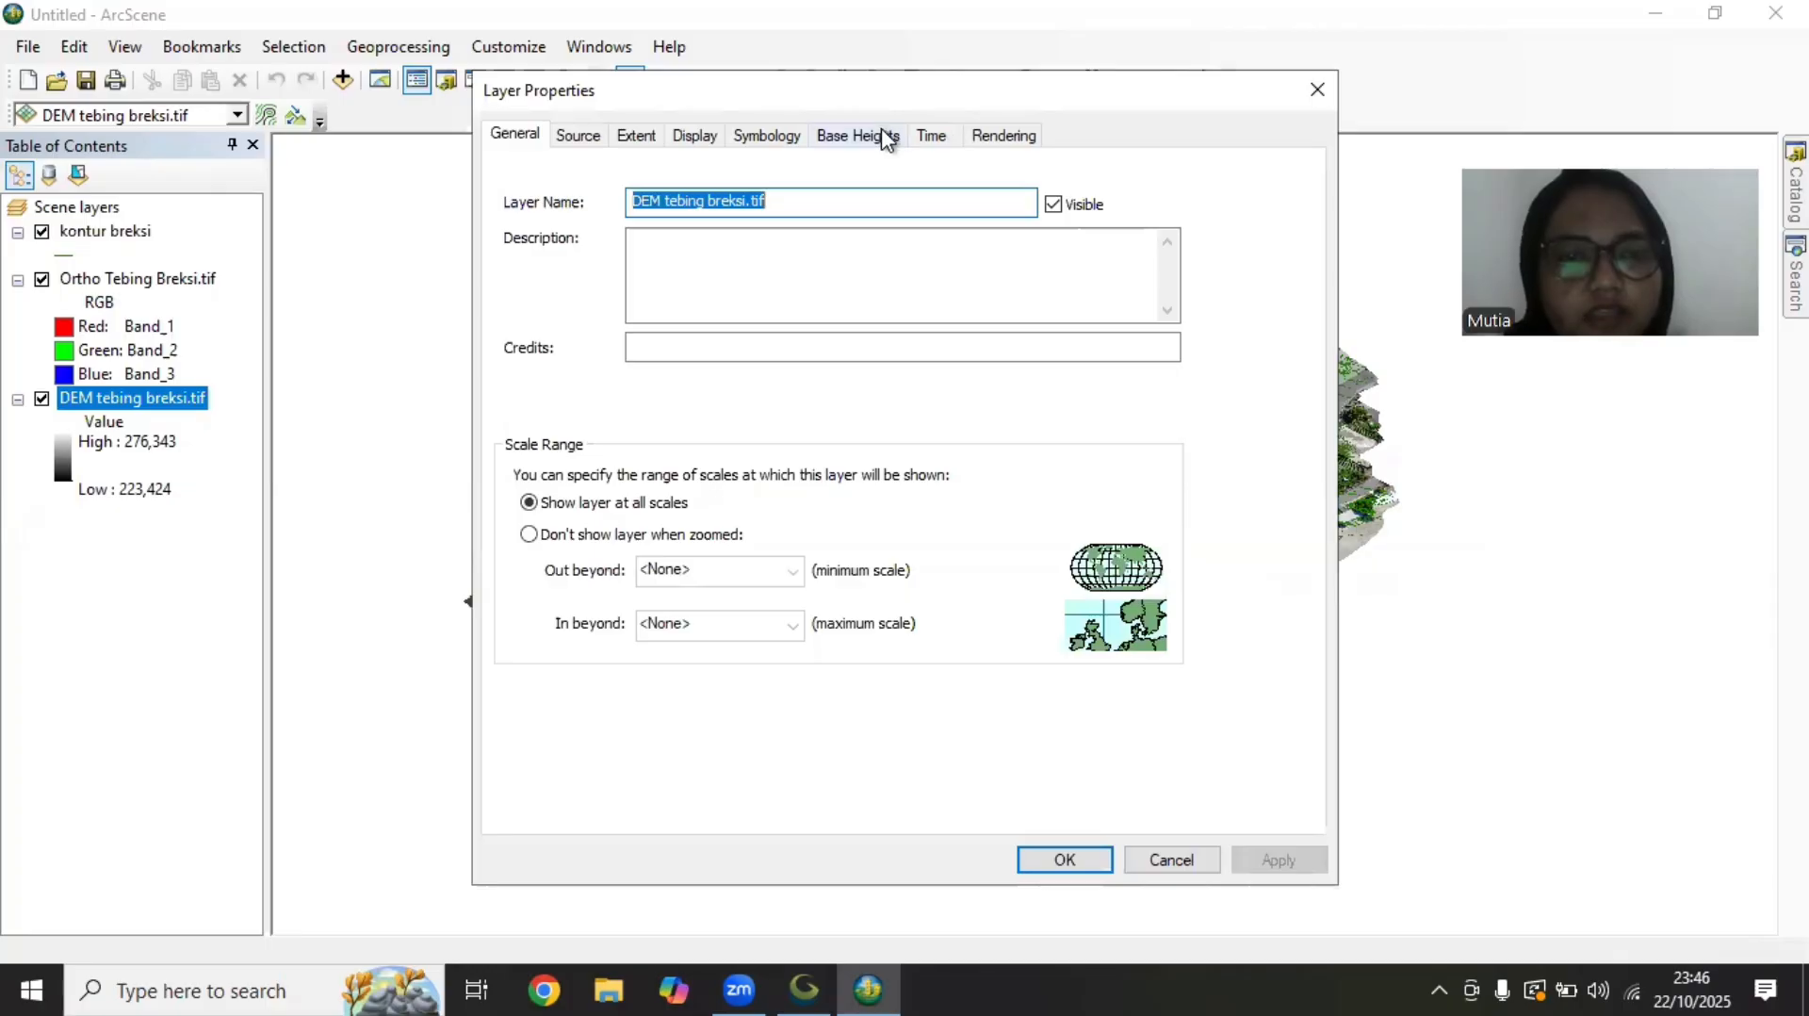
pyautogui.click(884, 140)
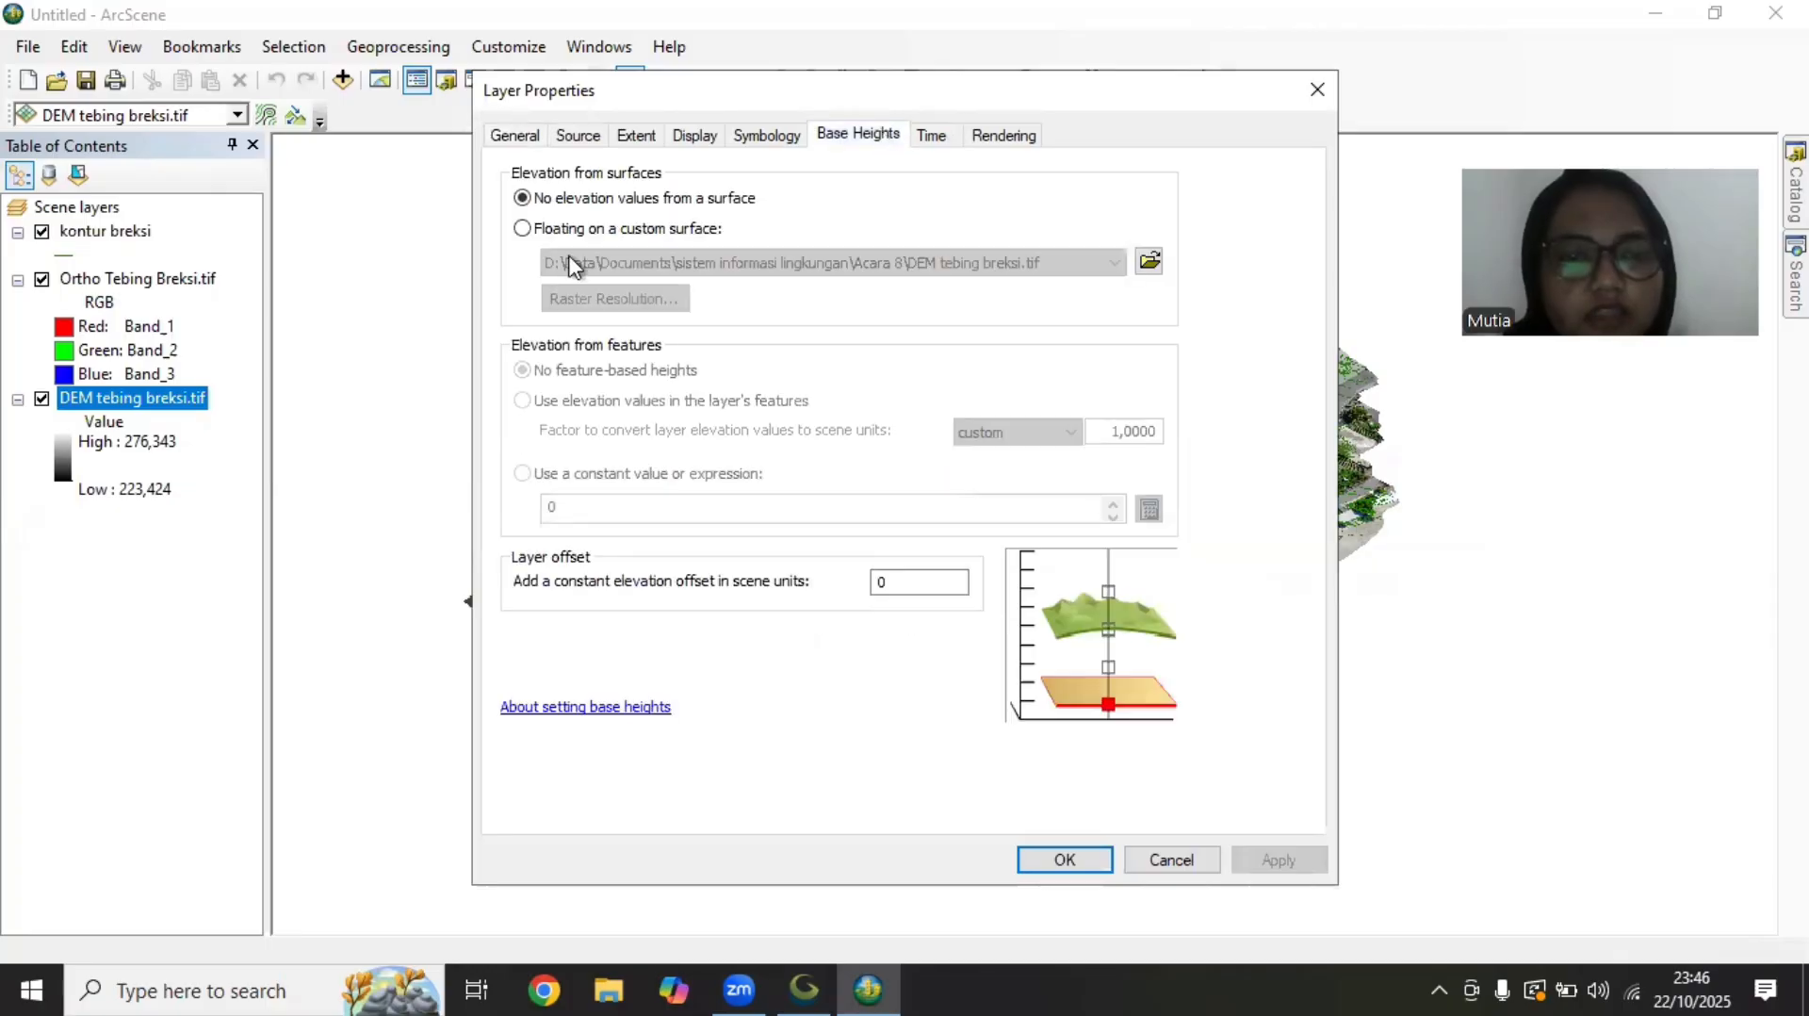
pyautogui.click(522, 229)
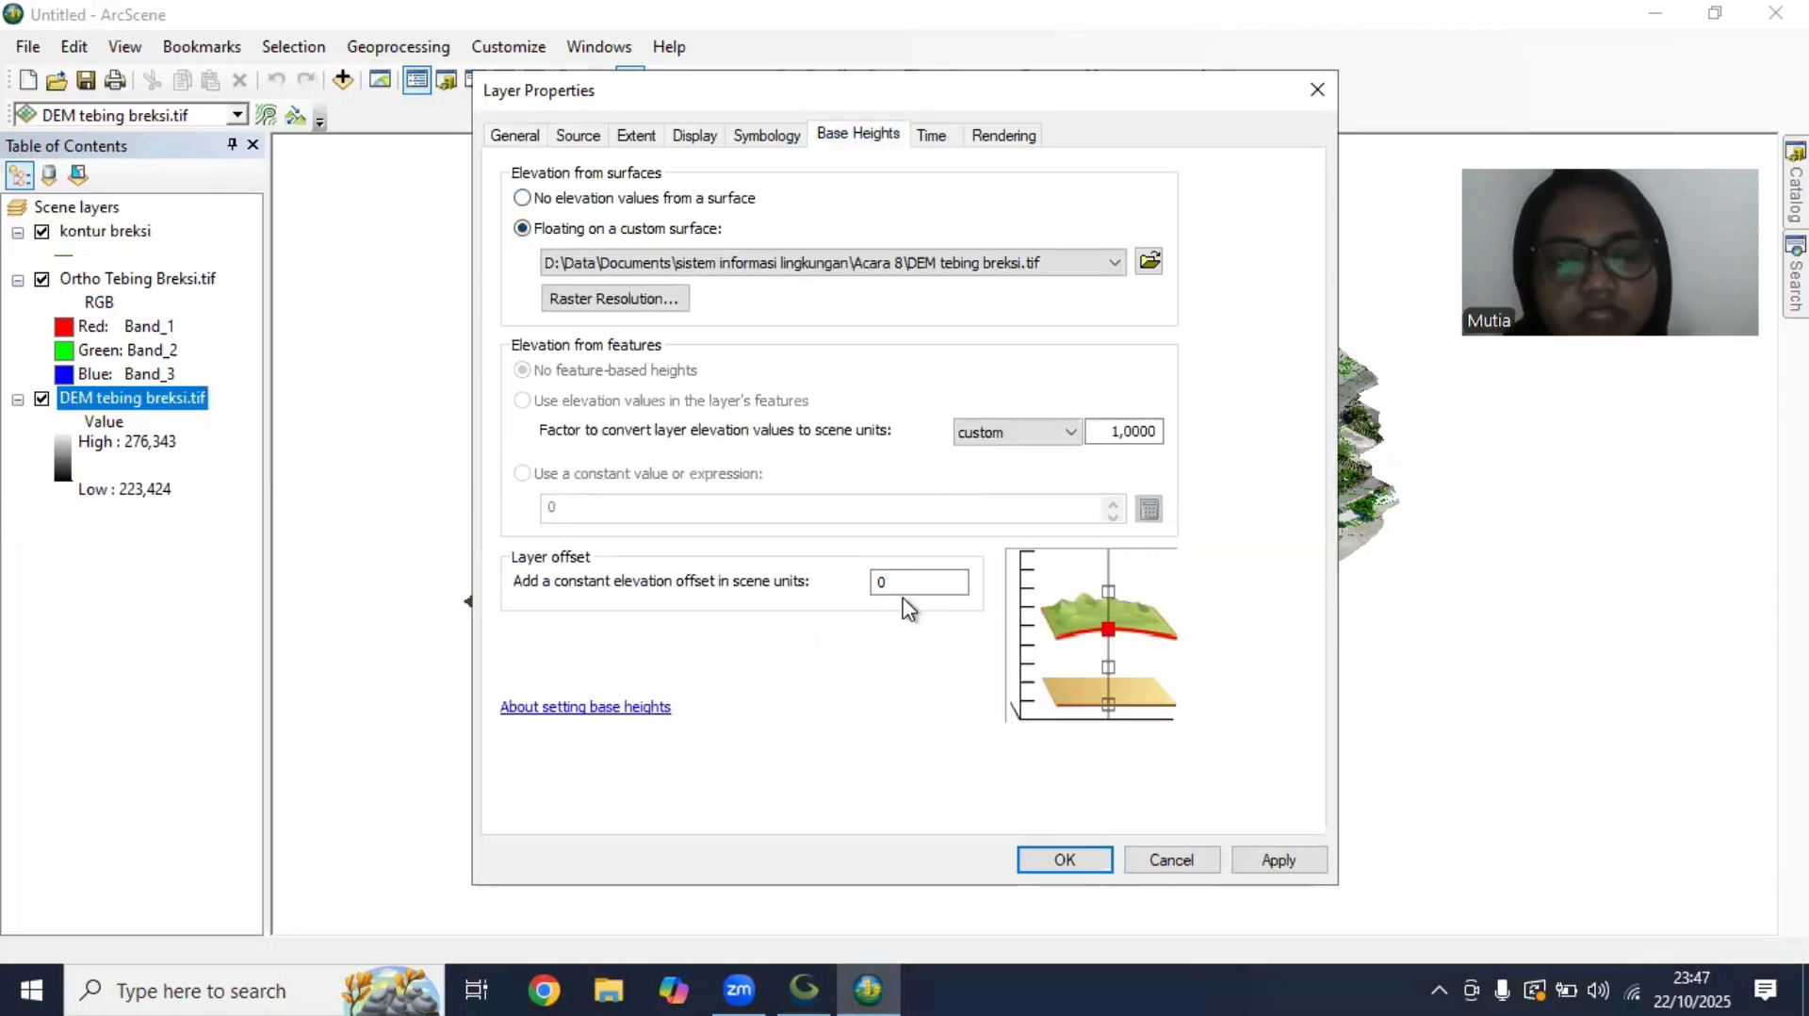
pyautogui.doubleClick(904, 594)
pyautogui.press('BackSpace')
pyautogui.write('1')
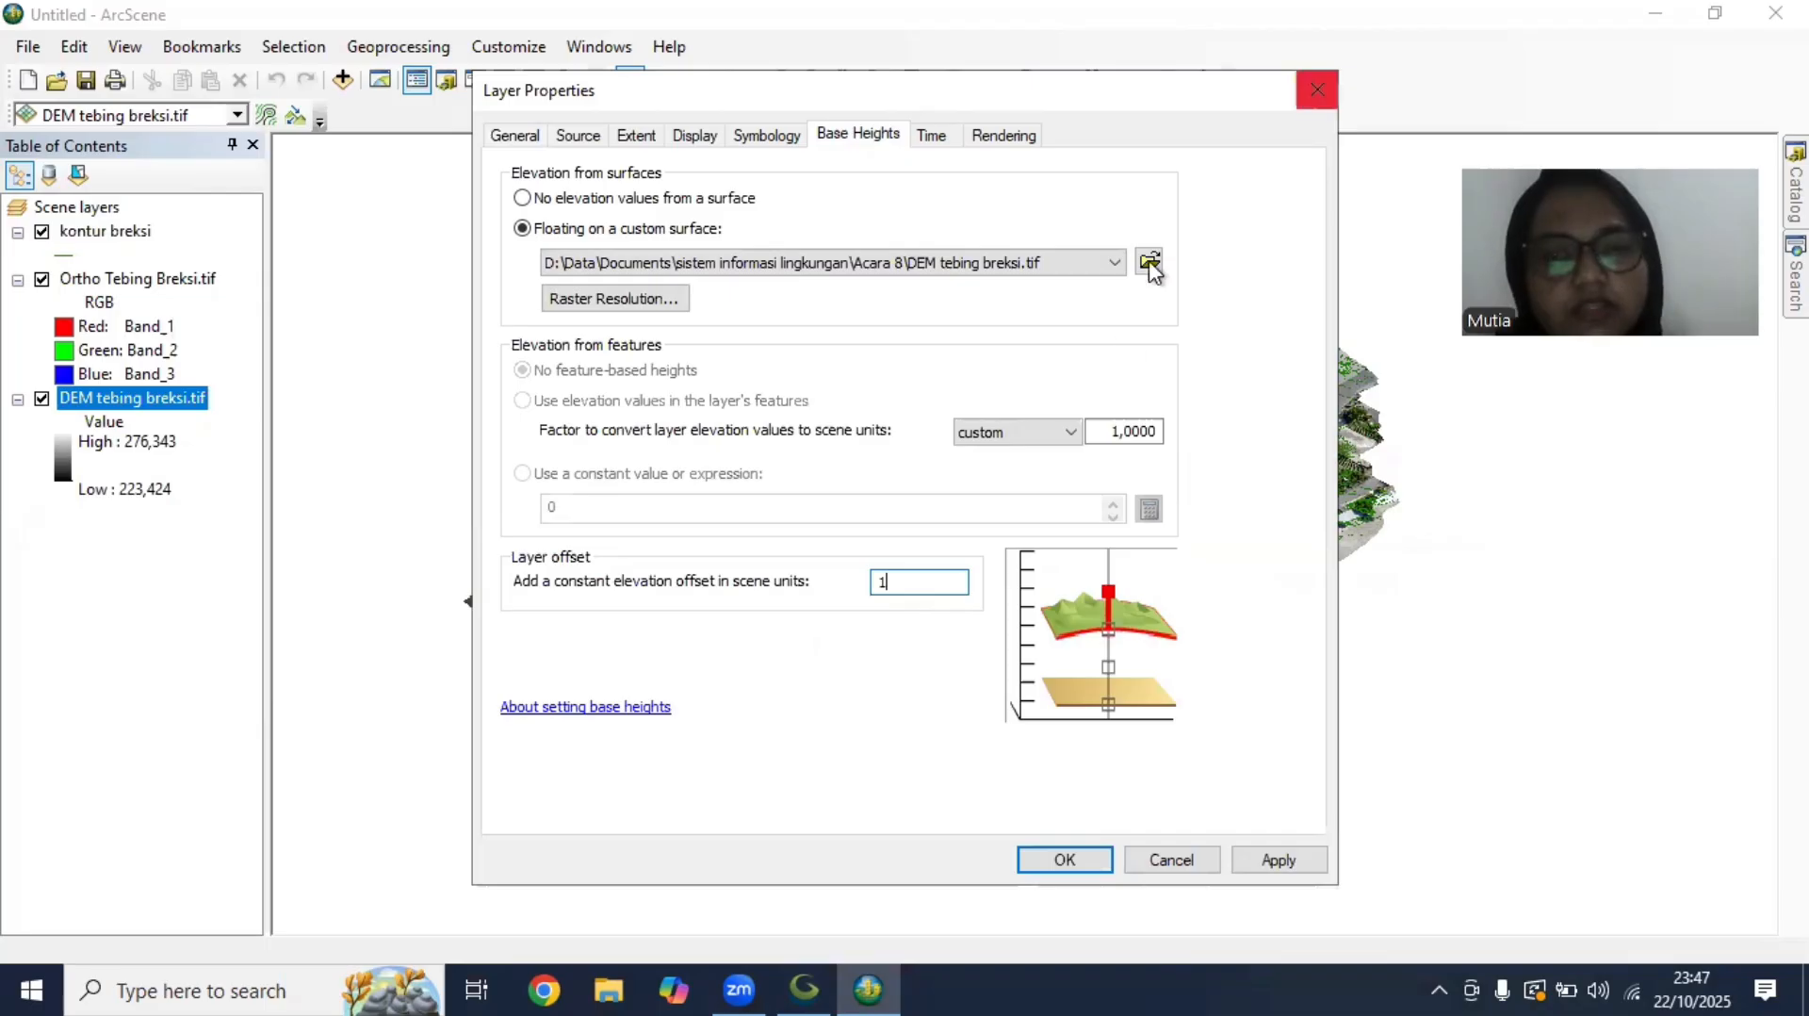
# Choose DEM tebing breksi.tif as the DEM layer's custom surface and apply its base heights
pyautogui.click(1150, 265)
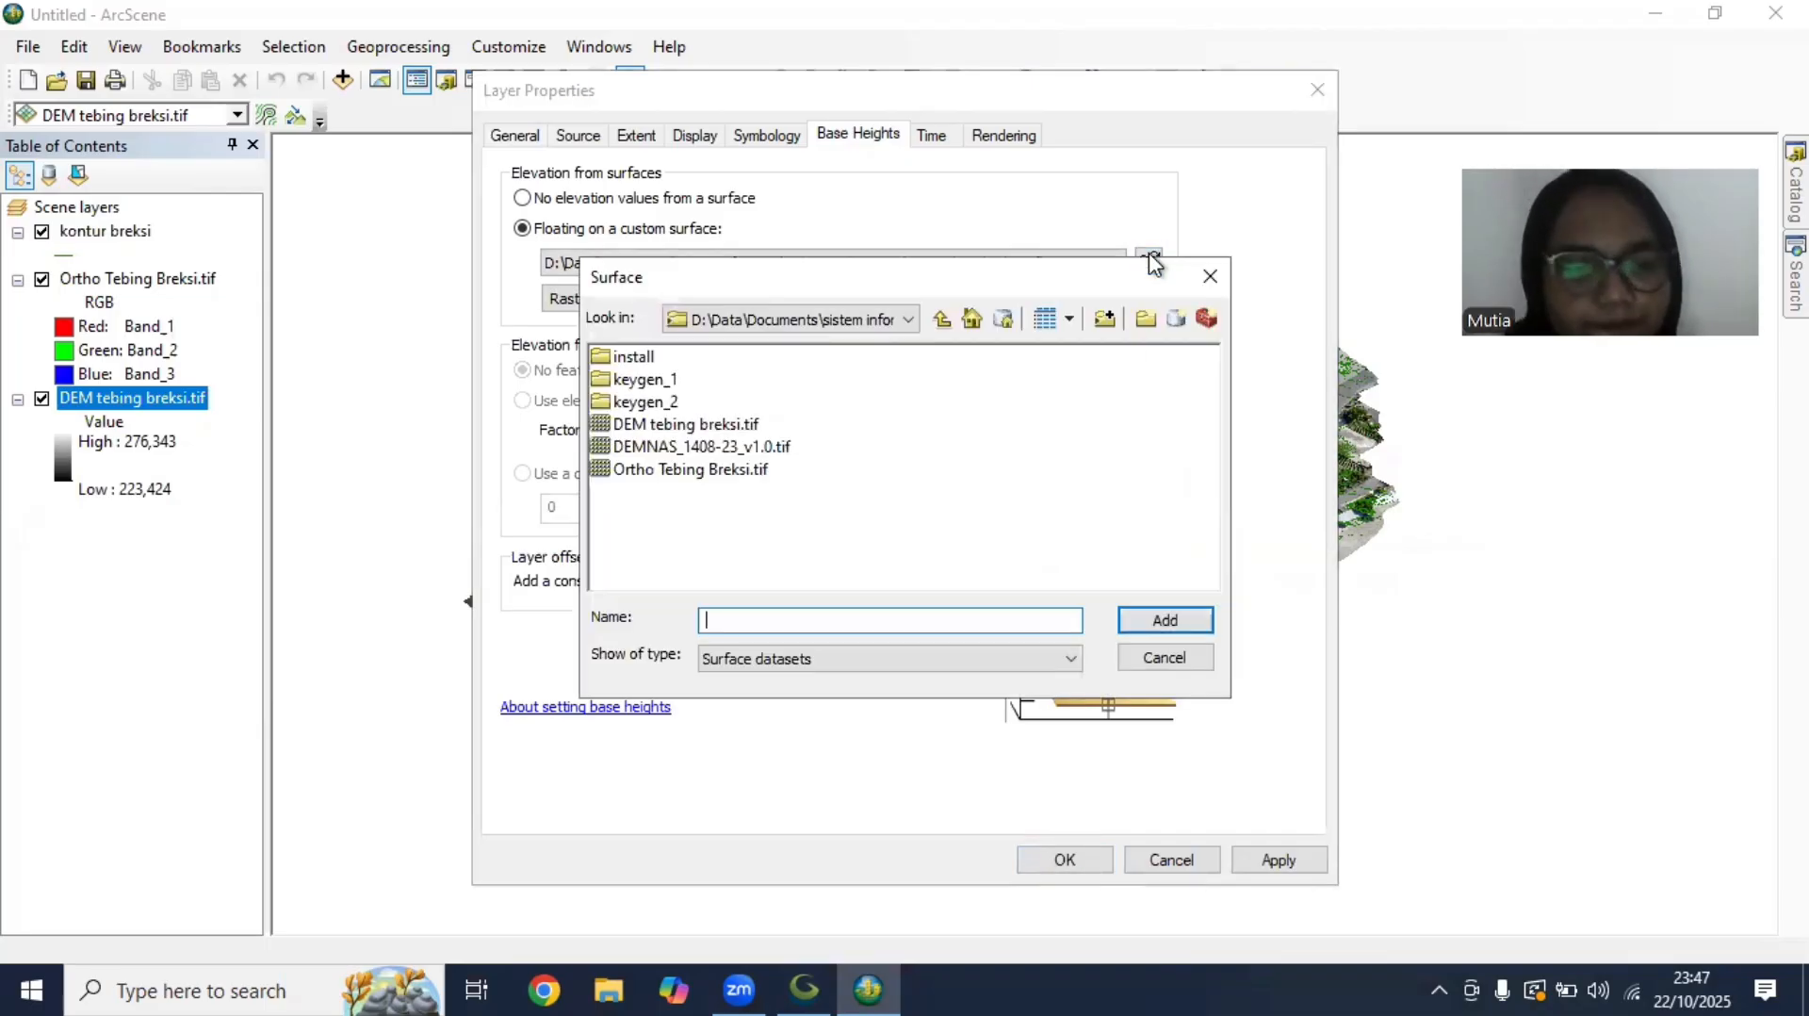
pyautogui.click(711, 431)
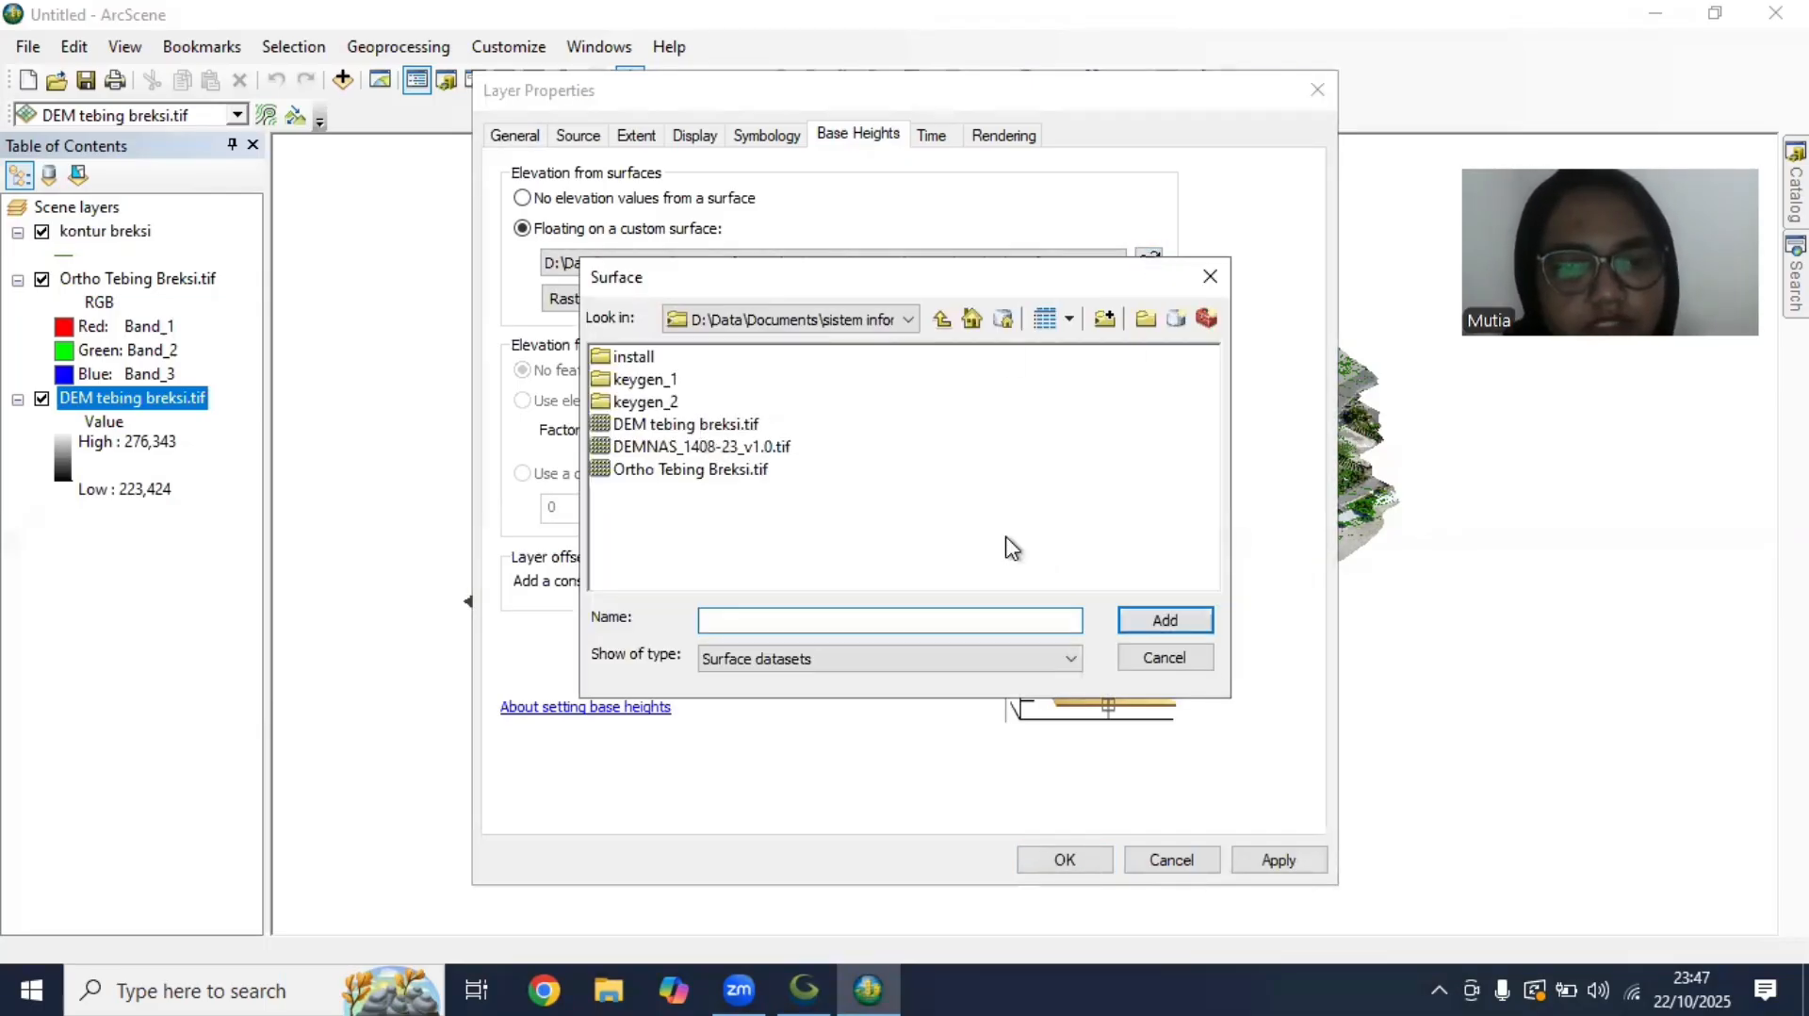
pyautogui.click(1161, 623)
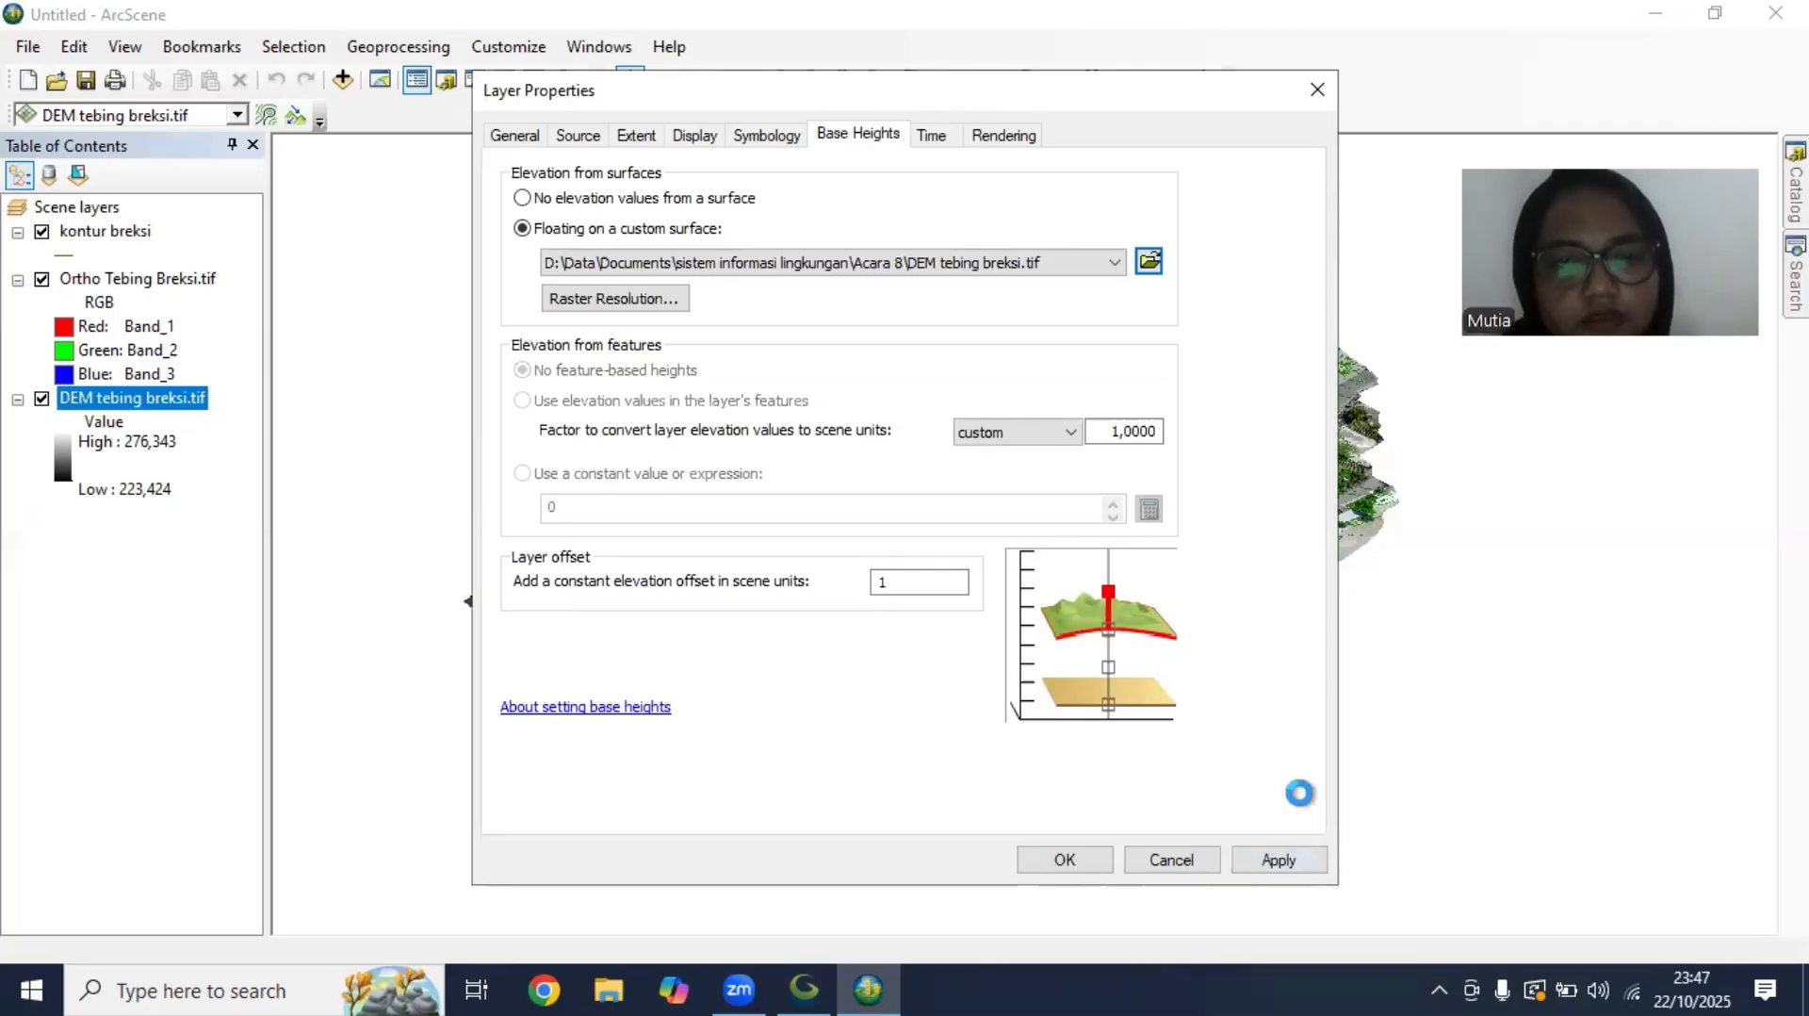
pyautogui.click(1066, 797)
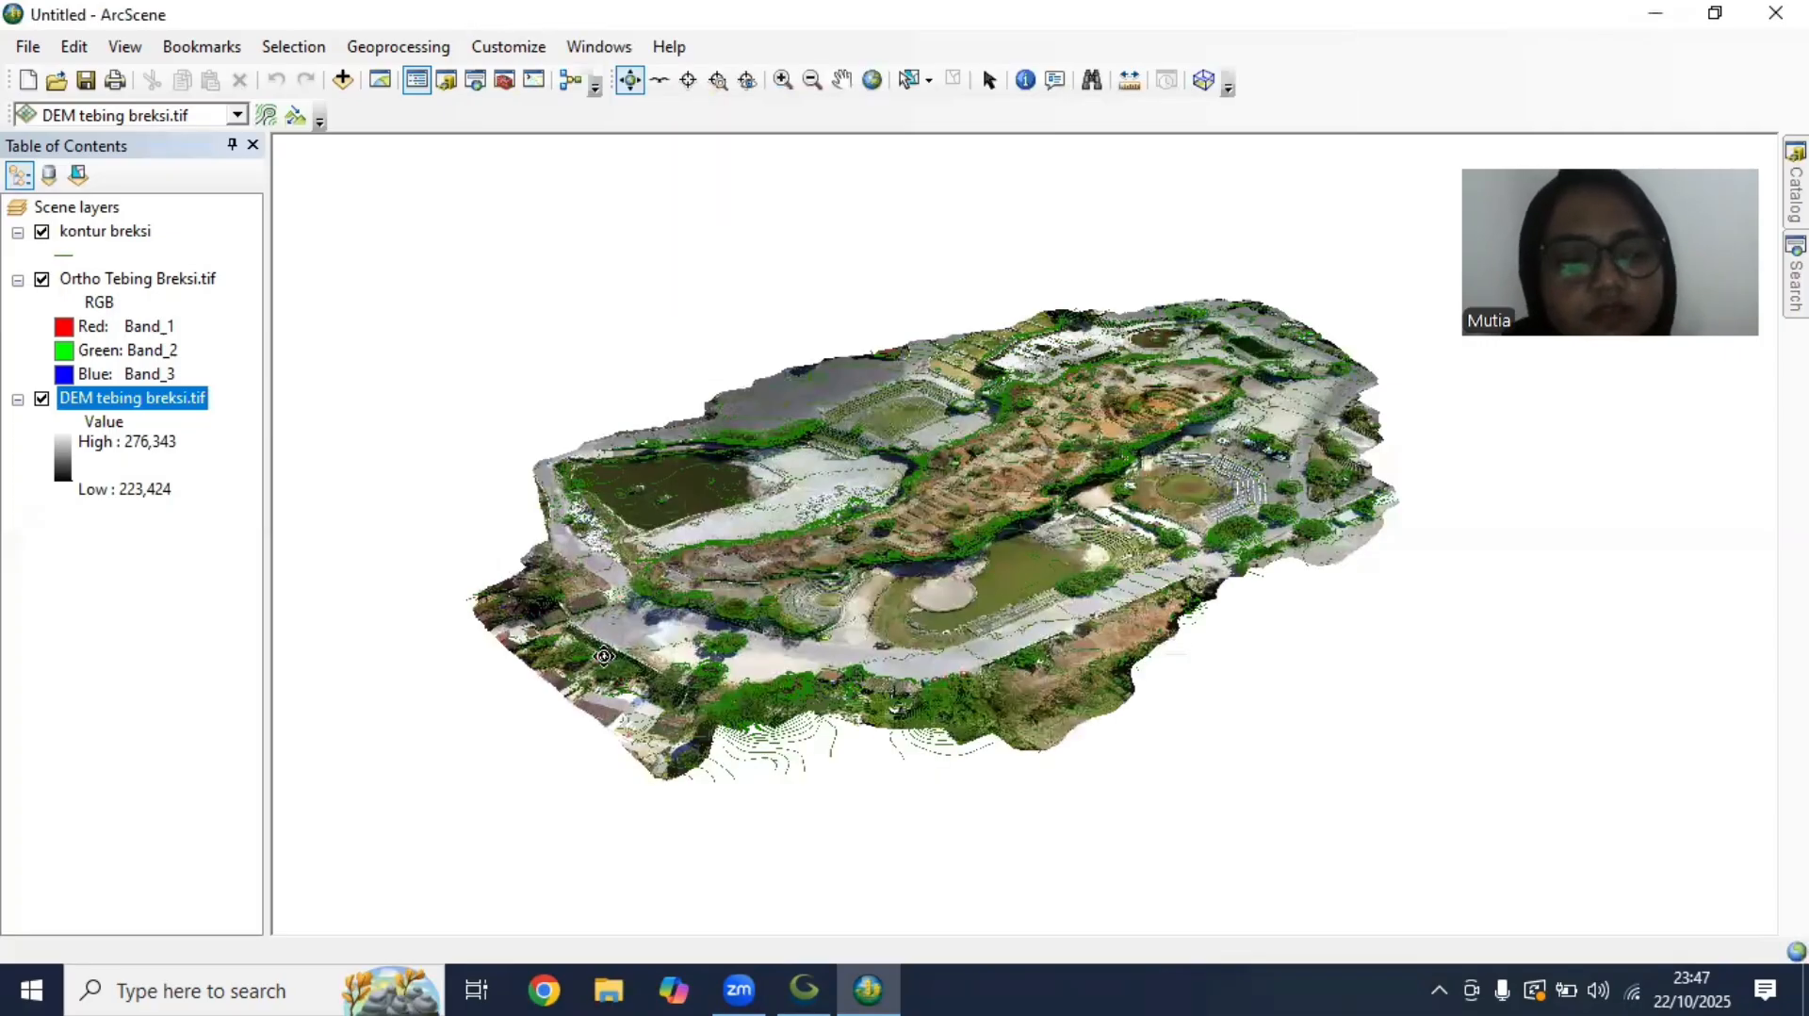
# Float the Ortho Tebing Breksi.tif layer on the custom surface DEM tebing breksi.tif
pyautogui.rightClick(132, 280)
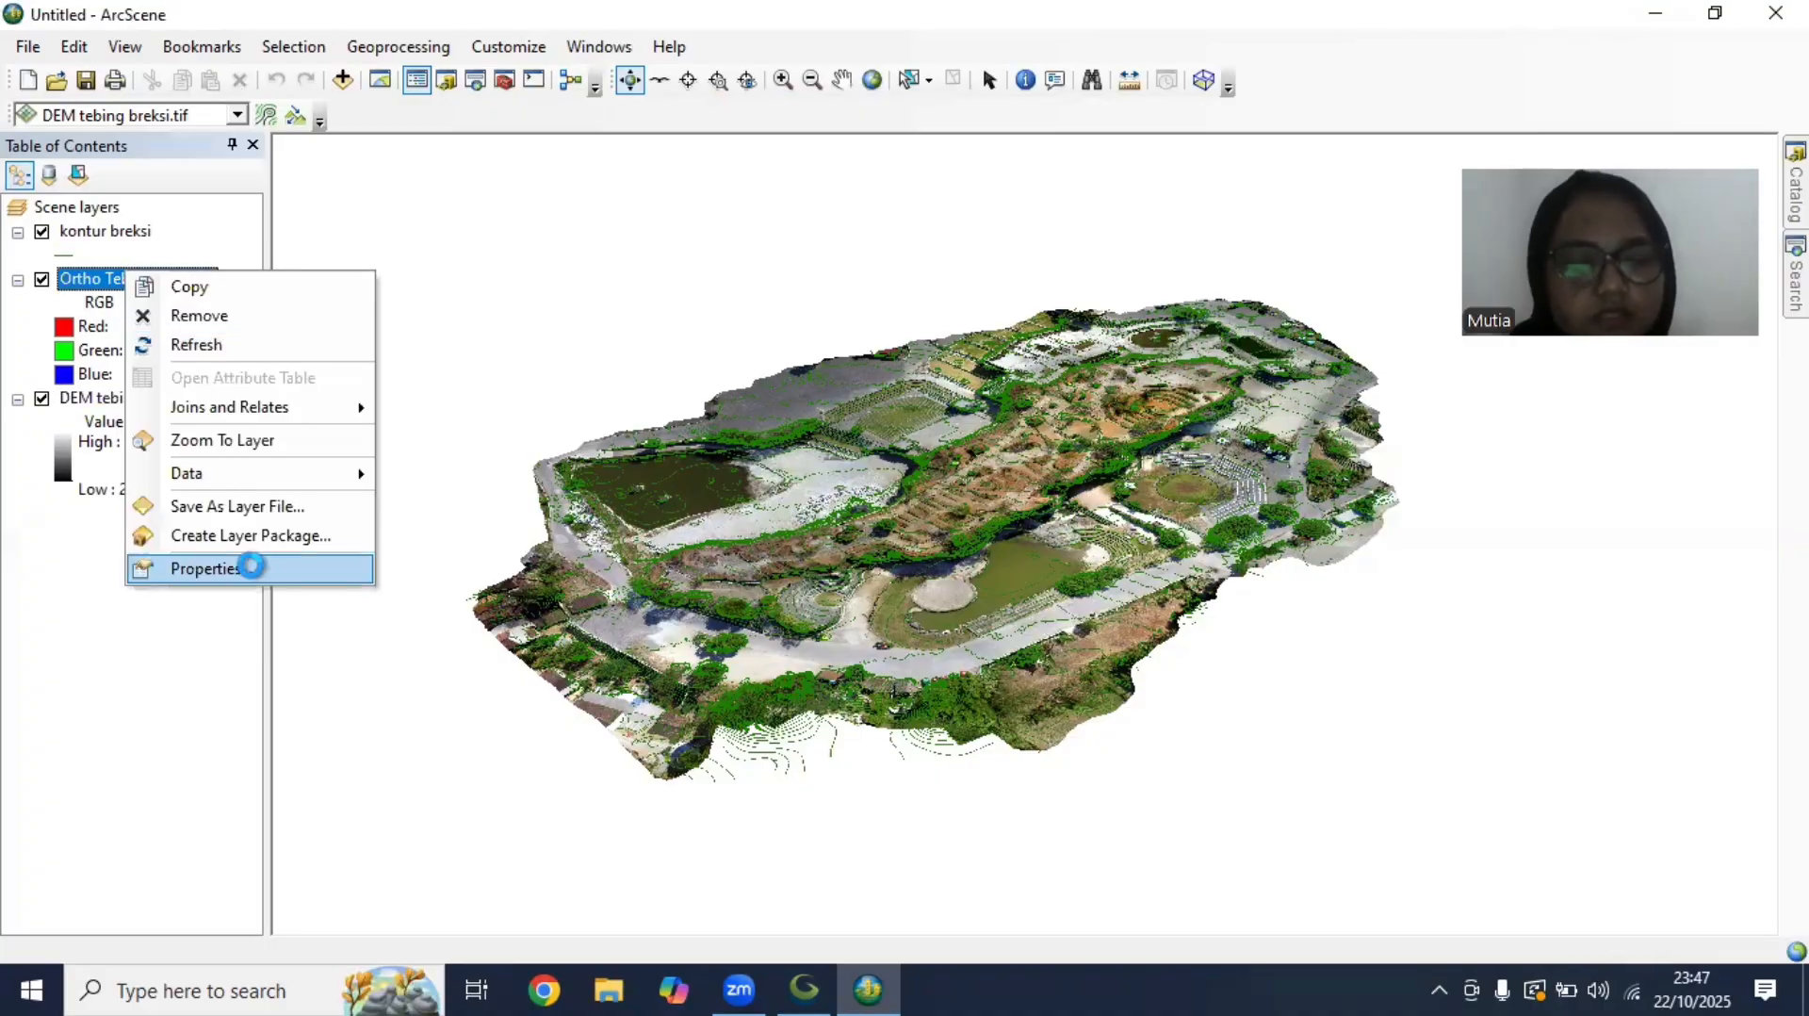
pyautogui.click(235, 563)
pyautogui.click(1150, 283)
pyautogui.click(719, 420)
pyautogui.click(1168, 619)
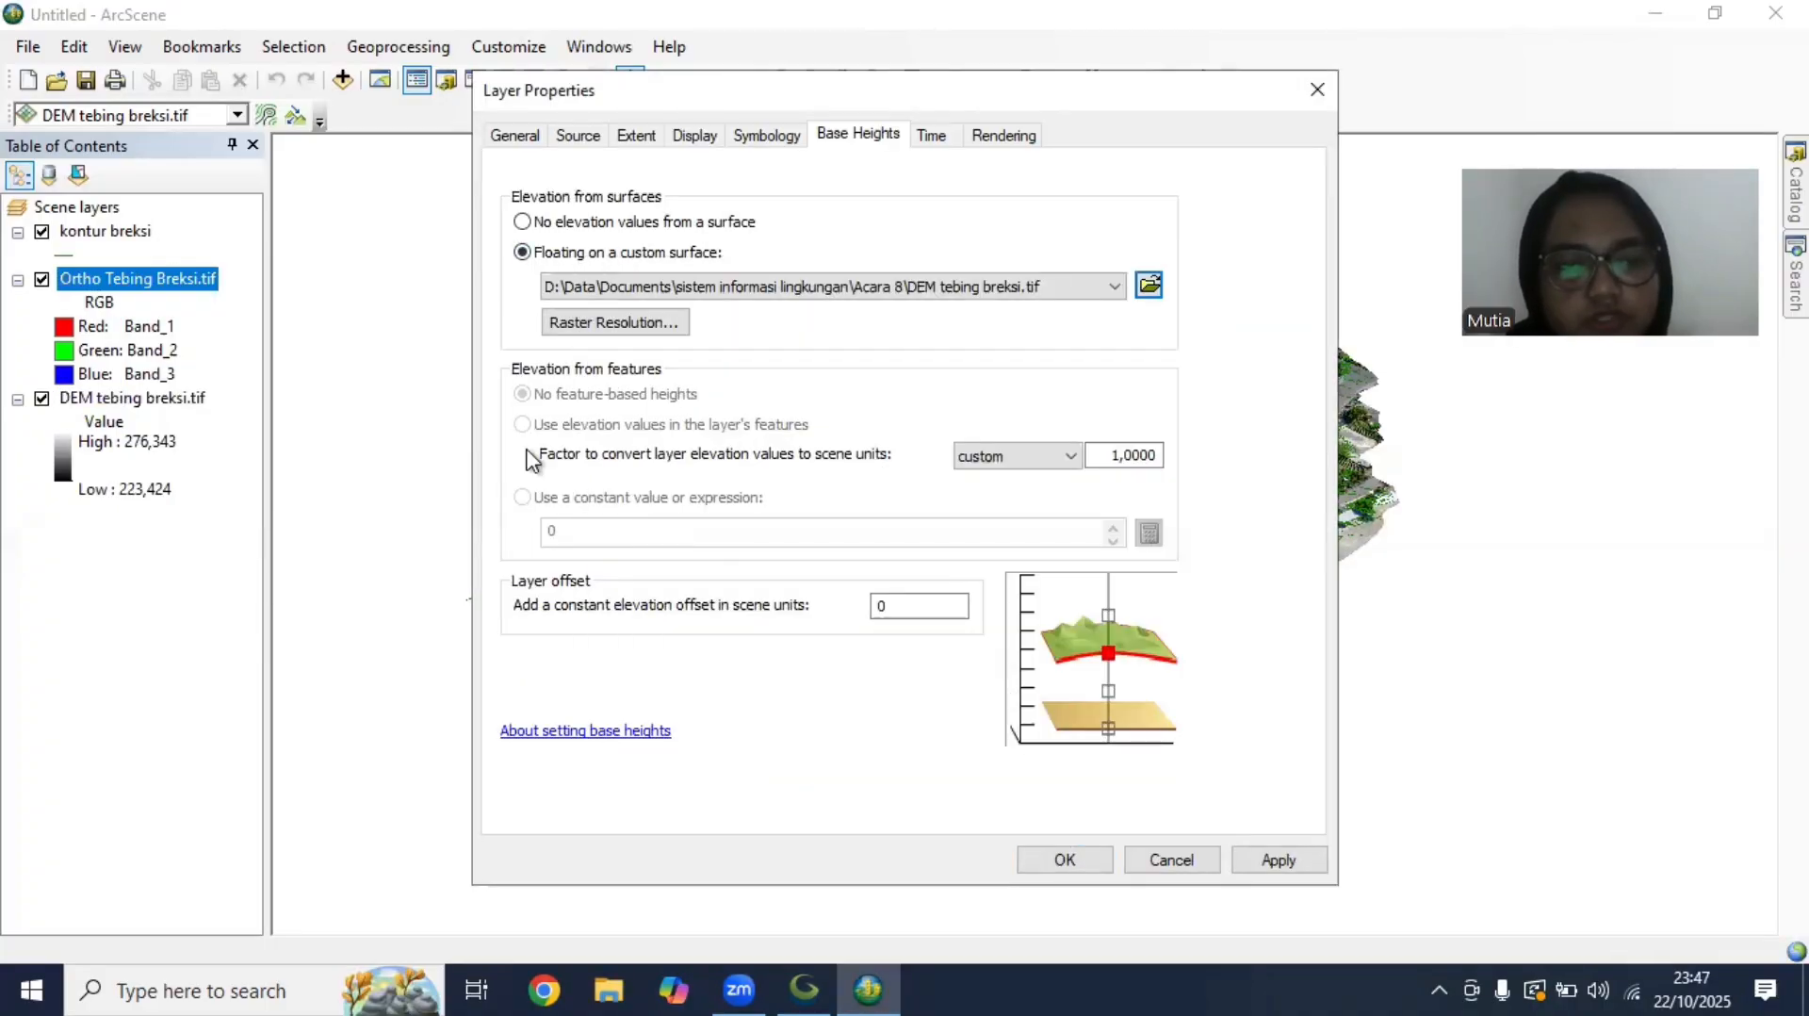
# Set the orthophoto layer's constant elevation offset to 1 and apply its base heights
pyautogui.click(900, 608)
pyautogui.press('BackSpace')
pyautogui.write('1')
pyautogui.click(1258, 859)
pyautogui.click(1066, 859)
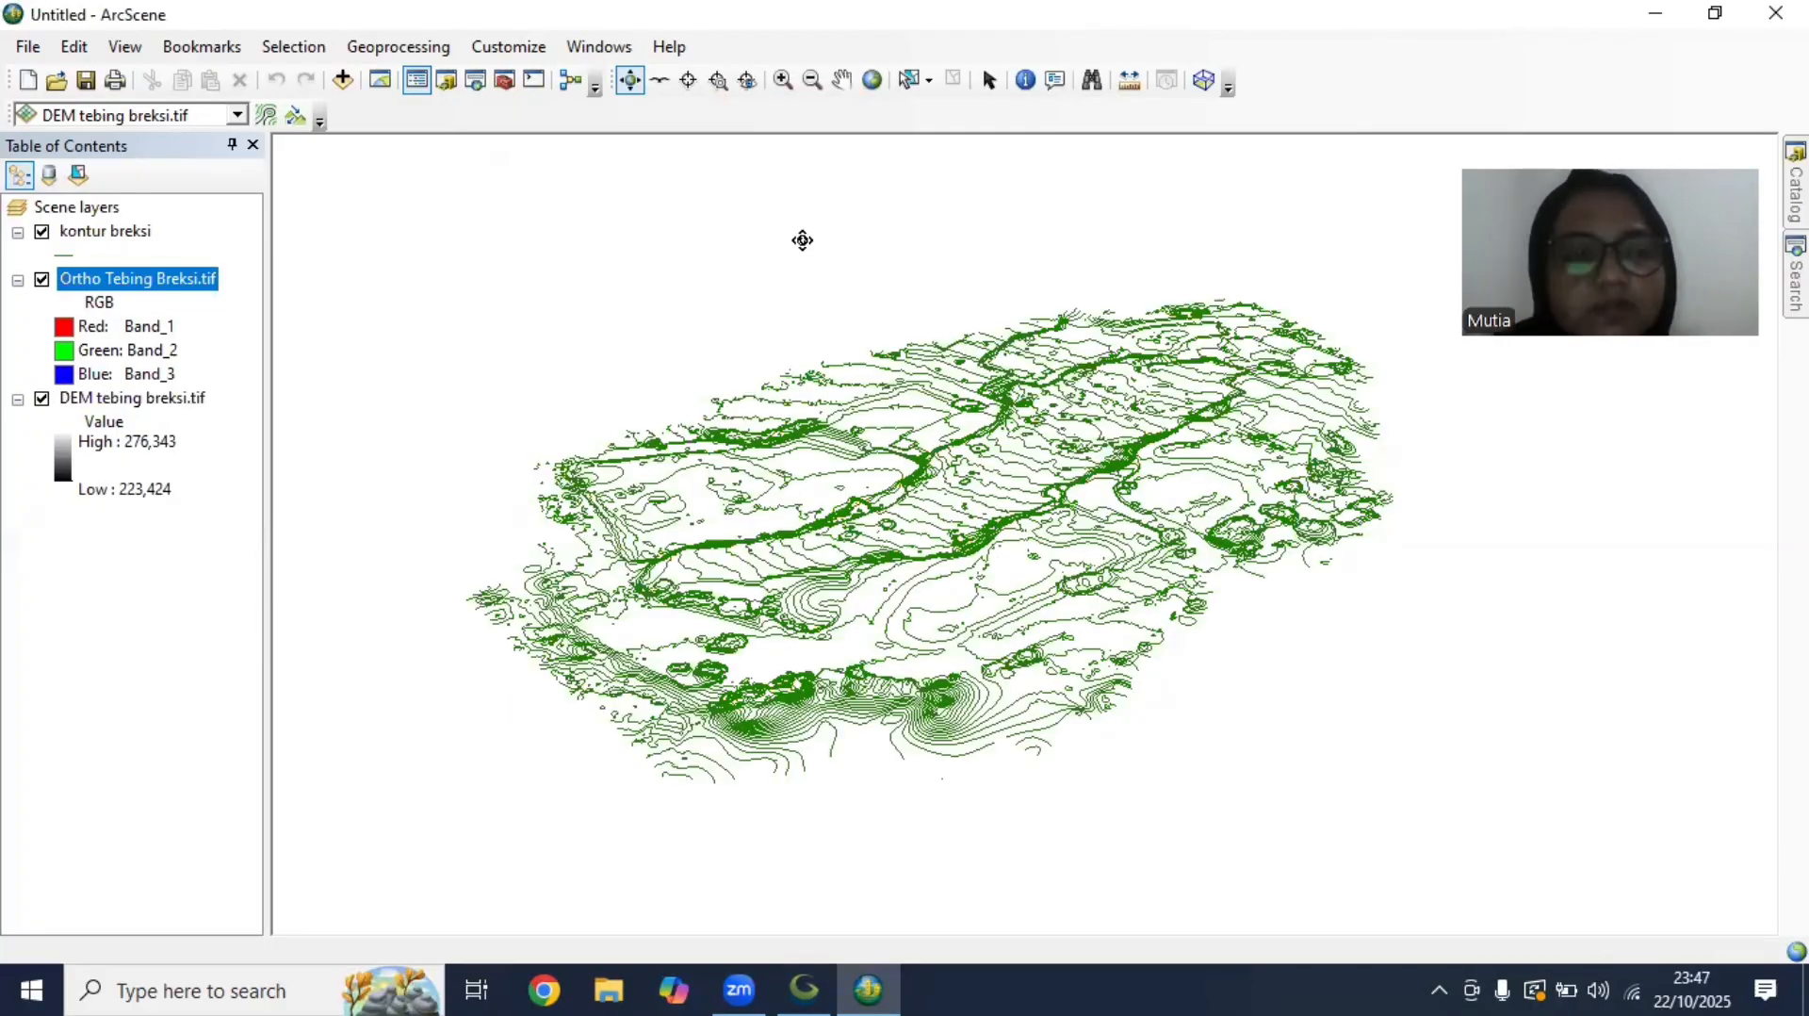
# Float the kontur breksi layer on the custom surface DEM tebing breksi.tif
pyautogui.rightClick(150, 278)
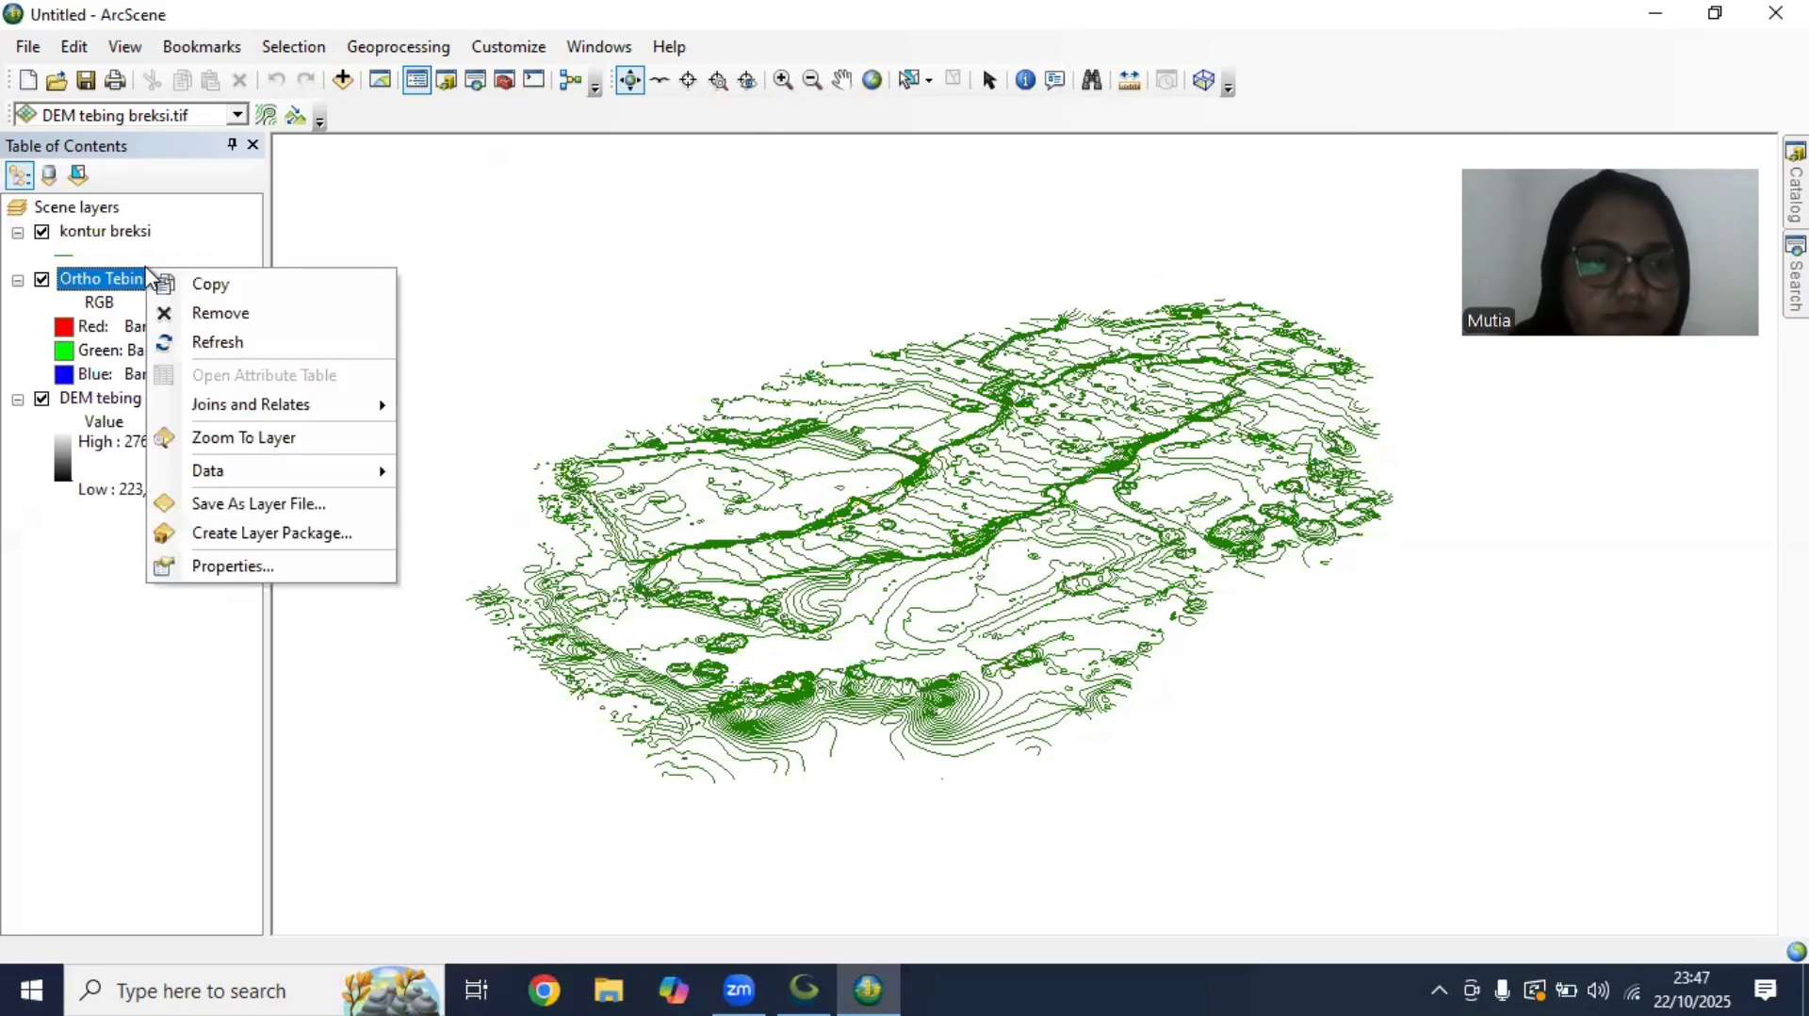
pyautogui.click(247, 438)
pyautogui.moveTo(1218, 616); pyautogui.dragTo(1264, 248)
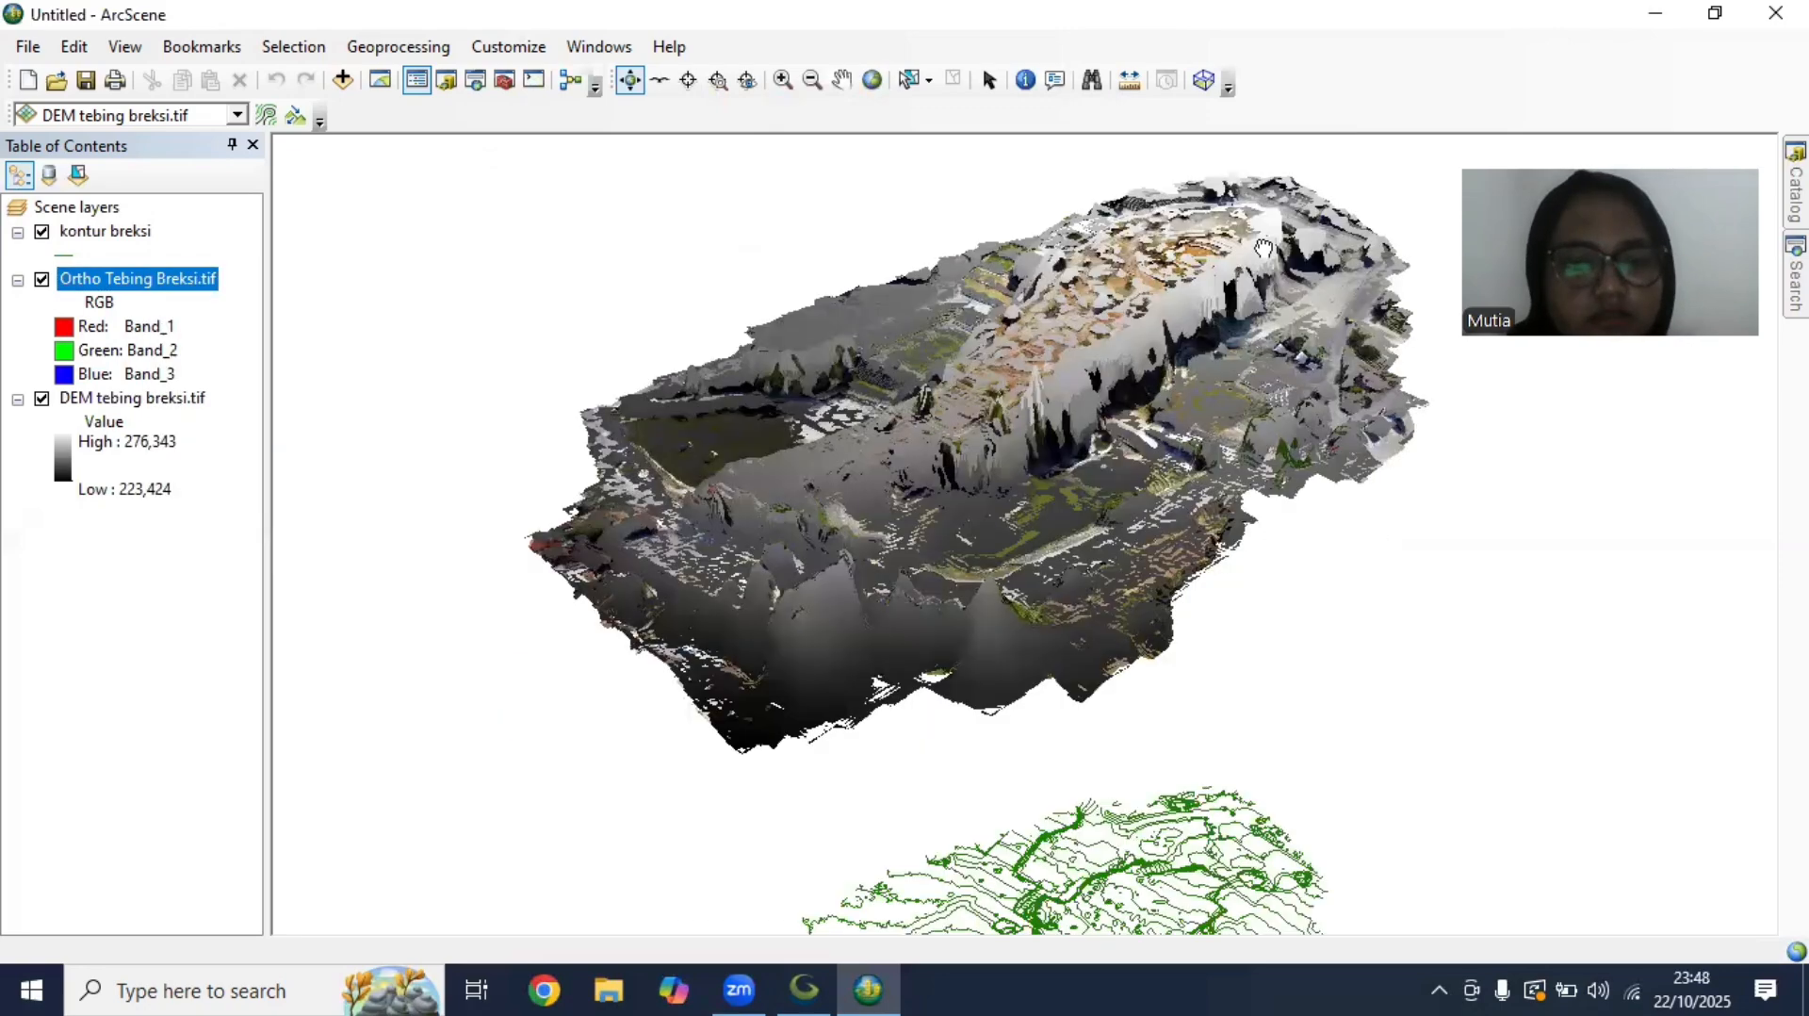
pyautogui.scroll(3, 1209, 459)
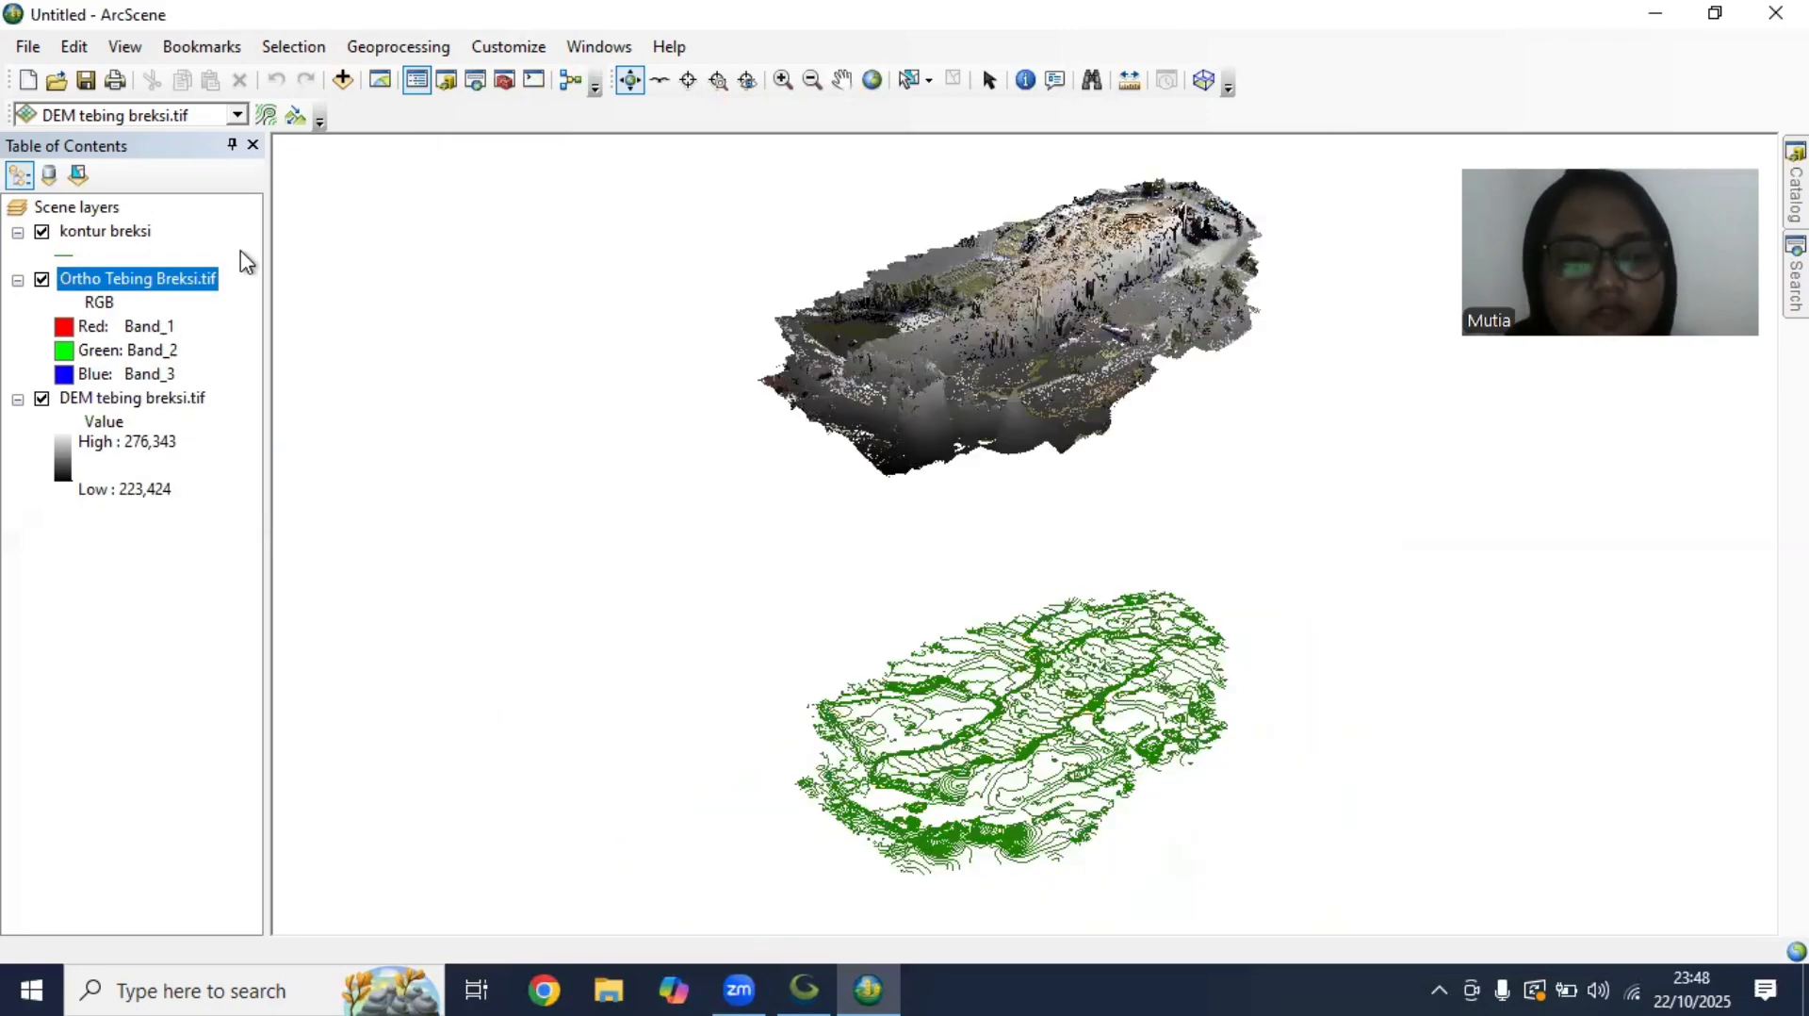
pyautogui.rightClick(143, 236)
pyautogui.click(242, 667)
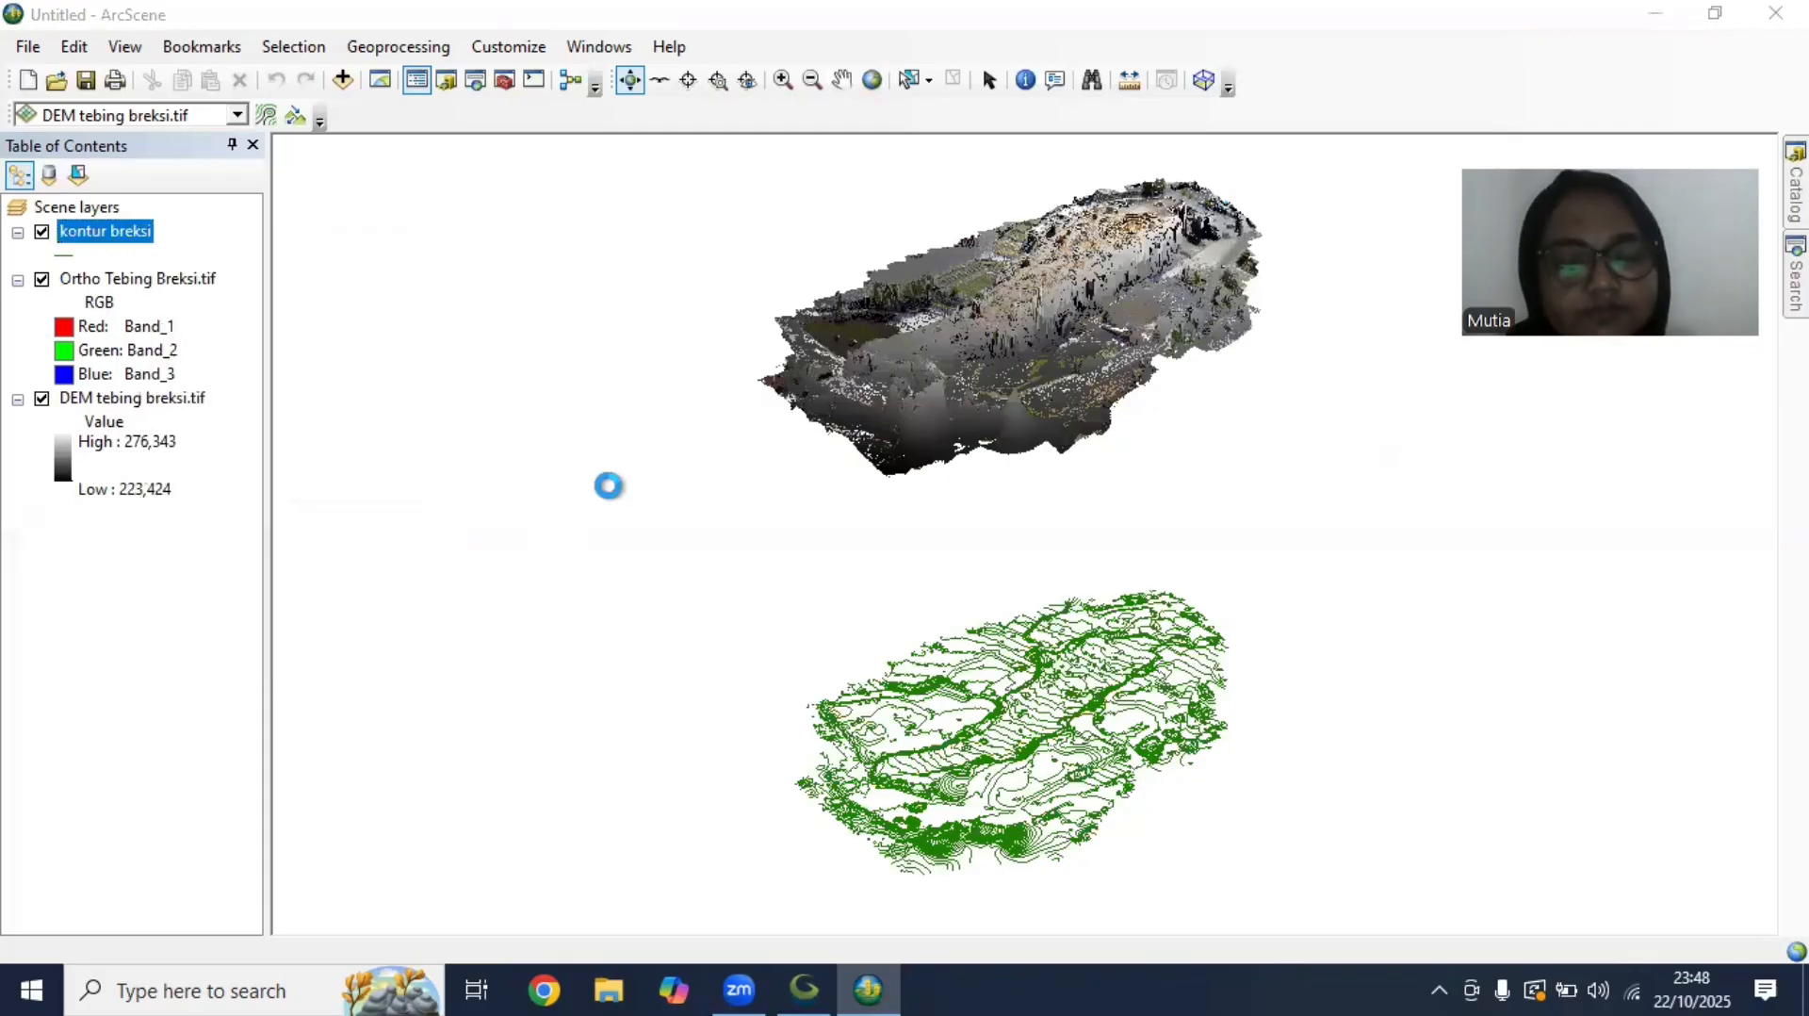
pyautogui.click(1278, 146)
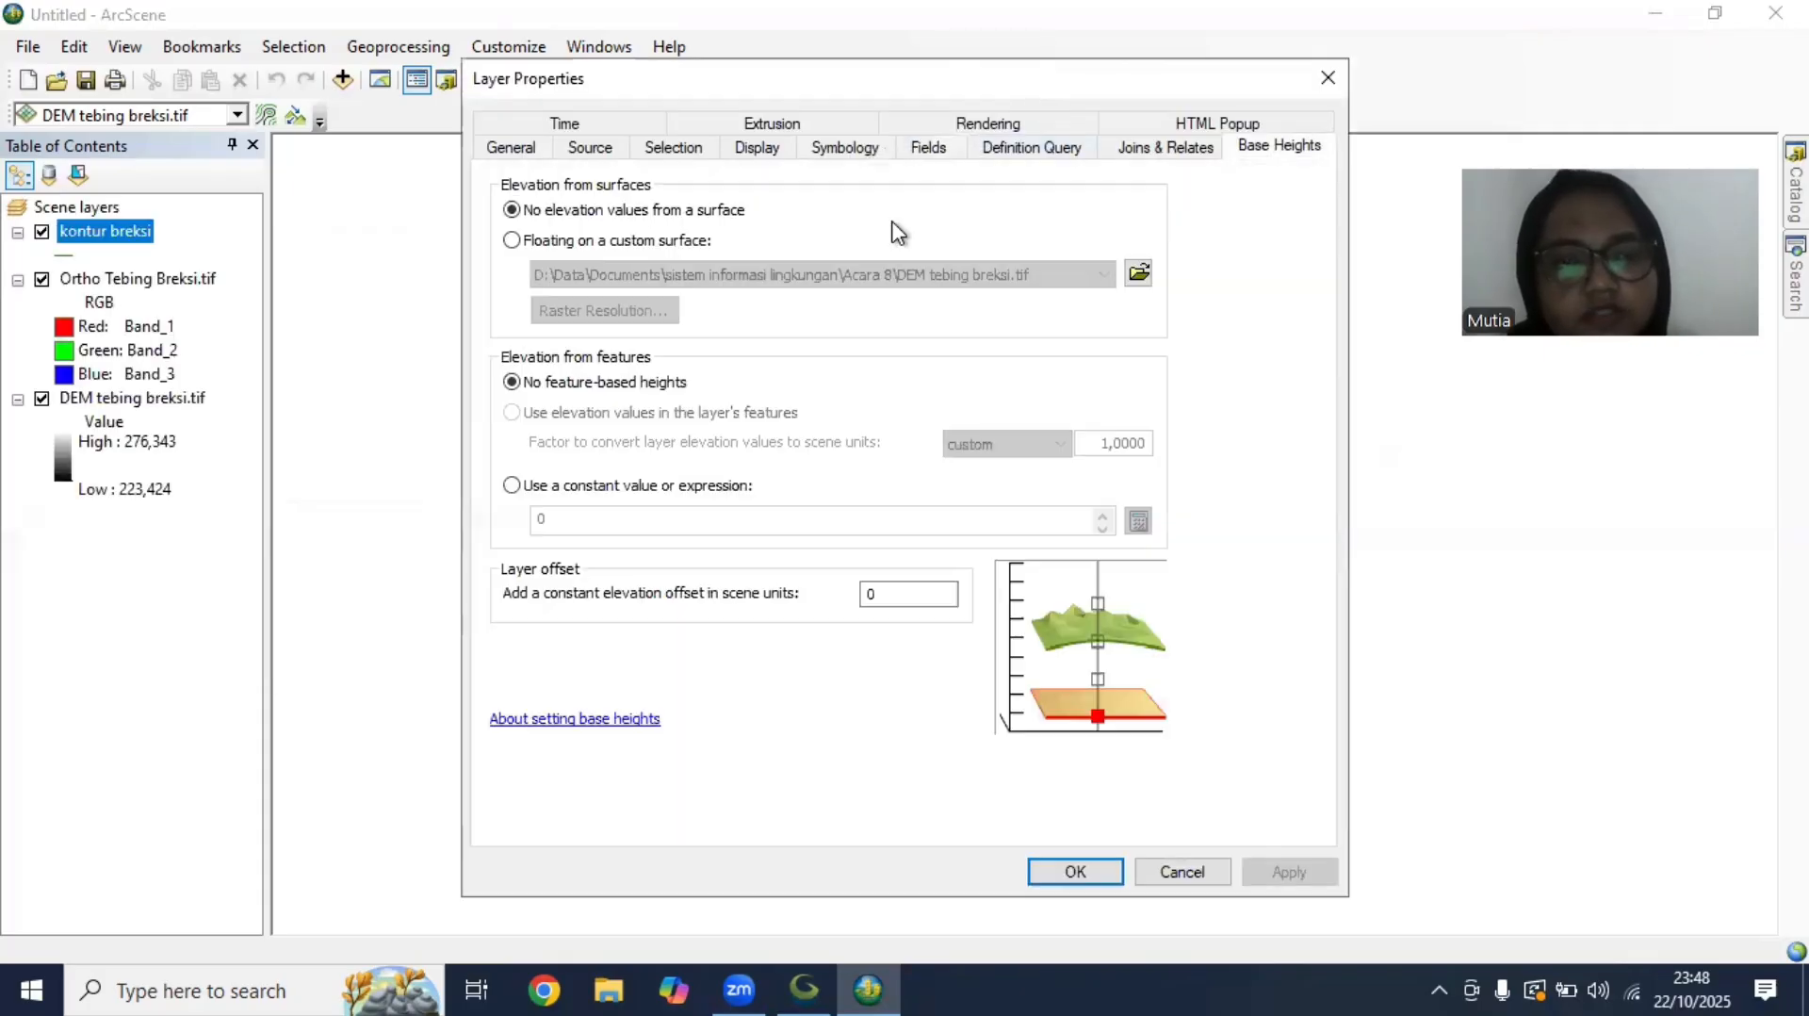
pyautogui.click(512, 240)
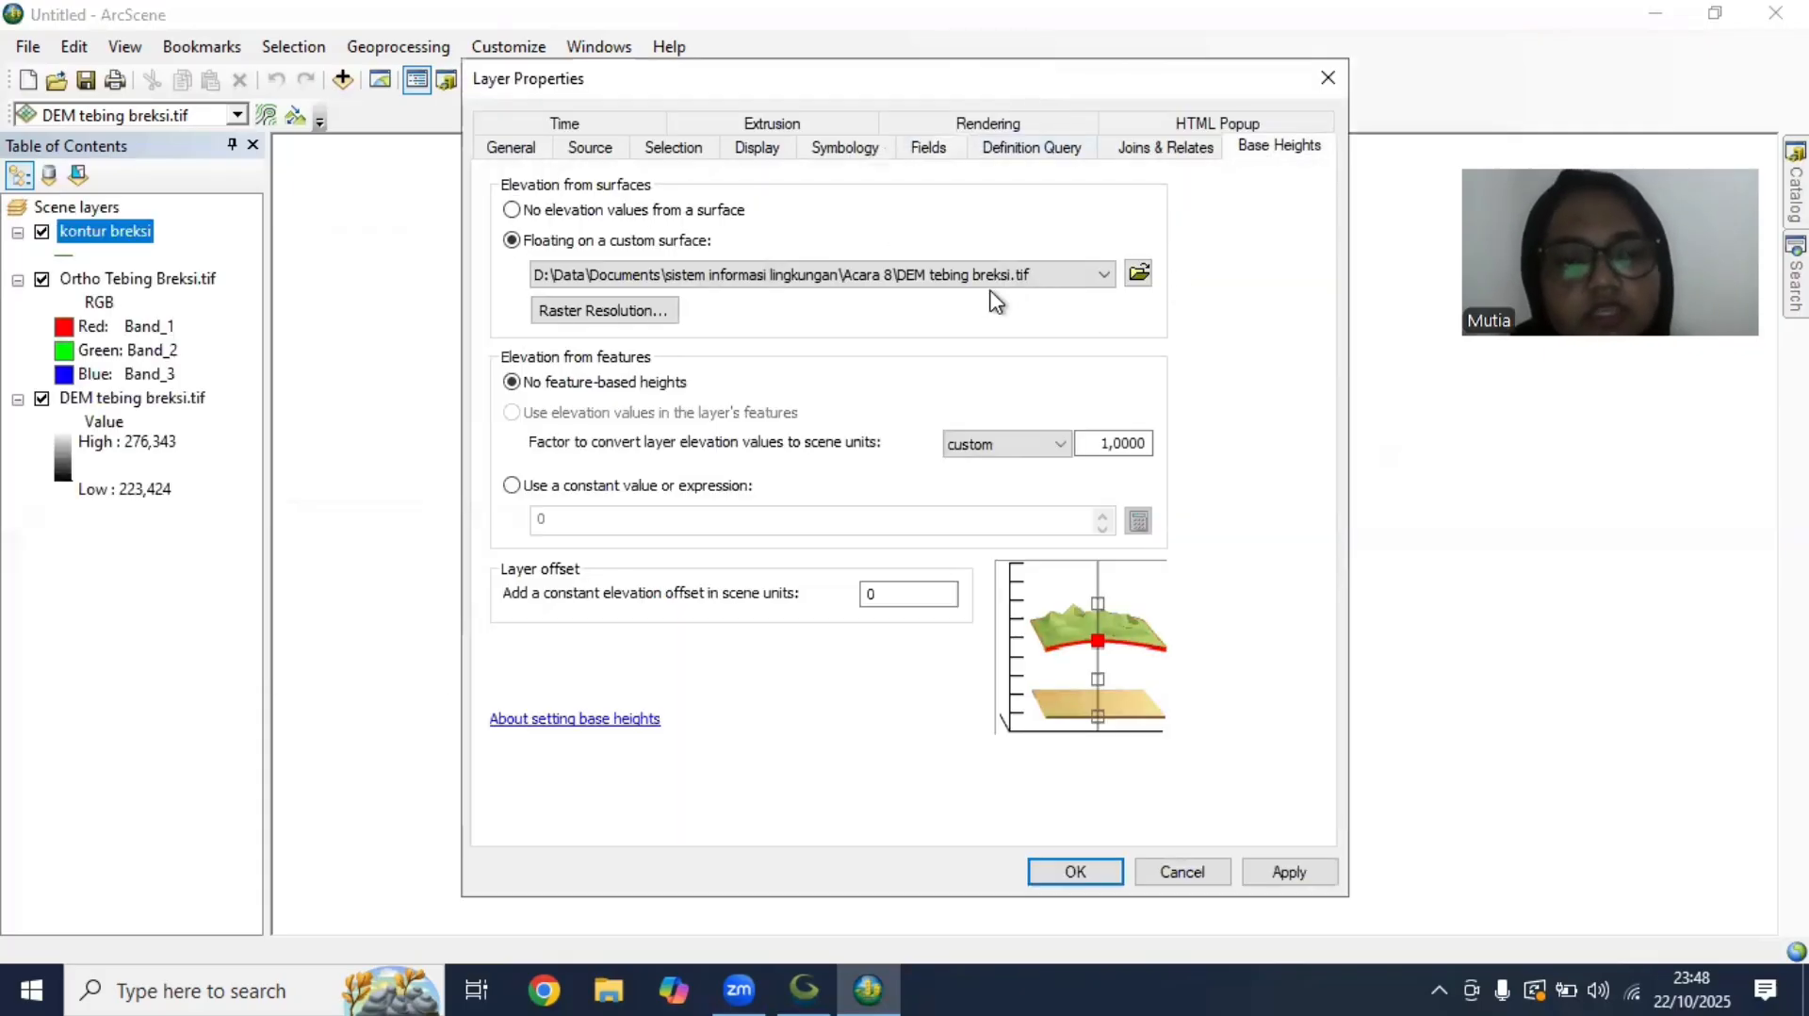
# Set the kontur breksi layer's constant elevation offset to 1 and apply its base heights
pyautogui.click(888, 596)
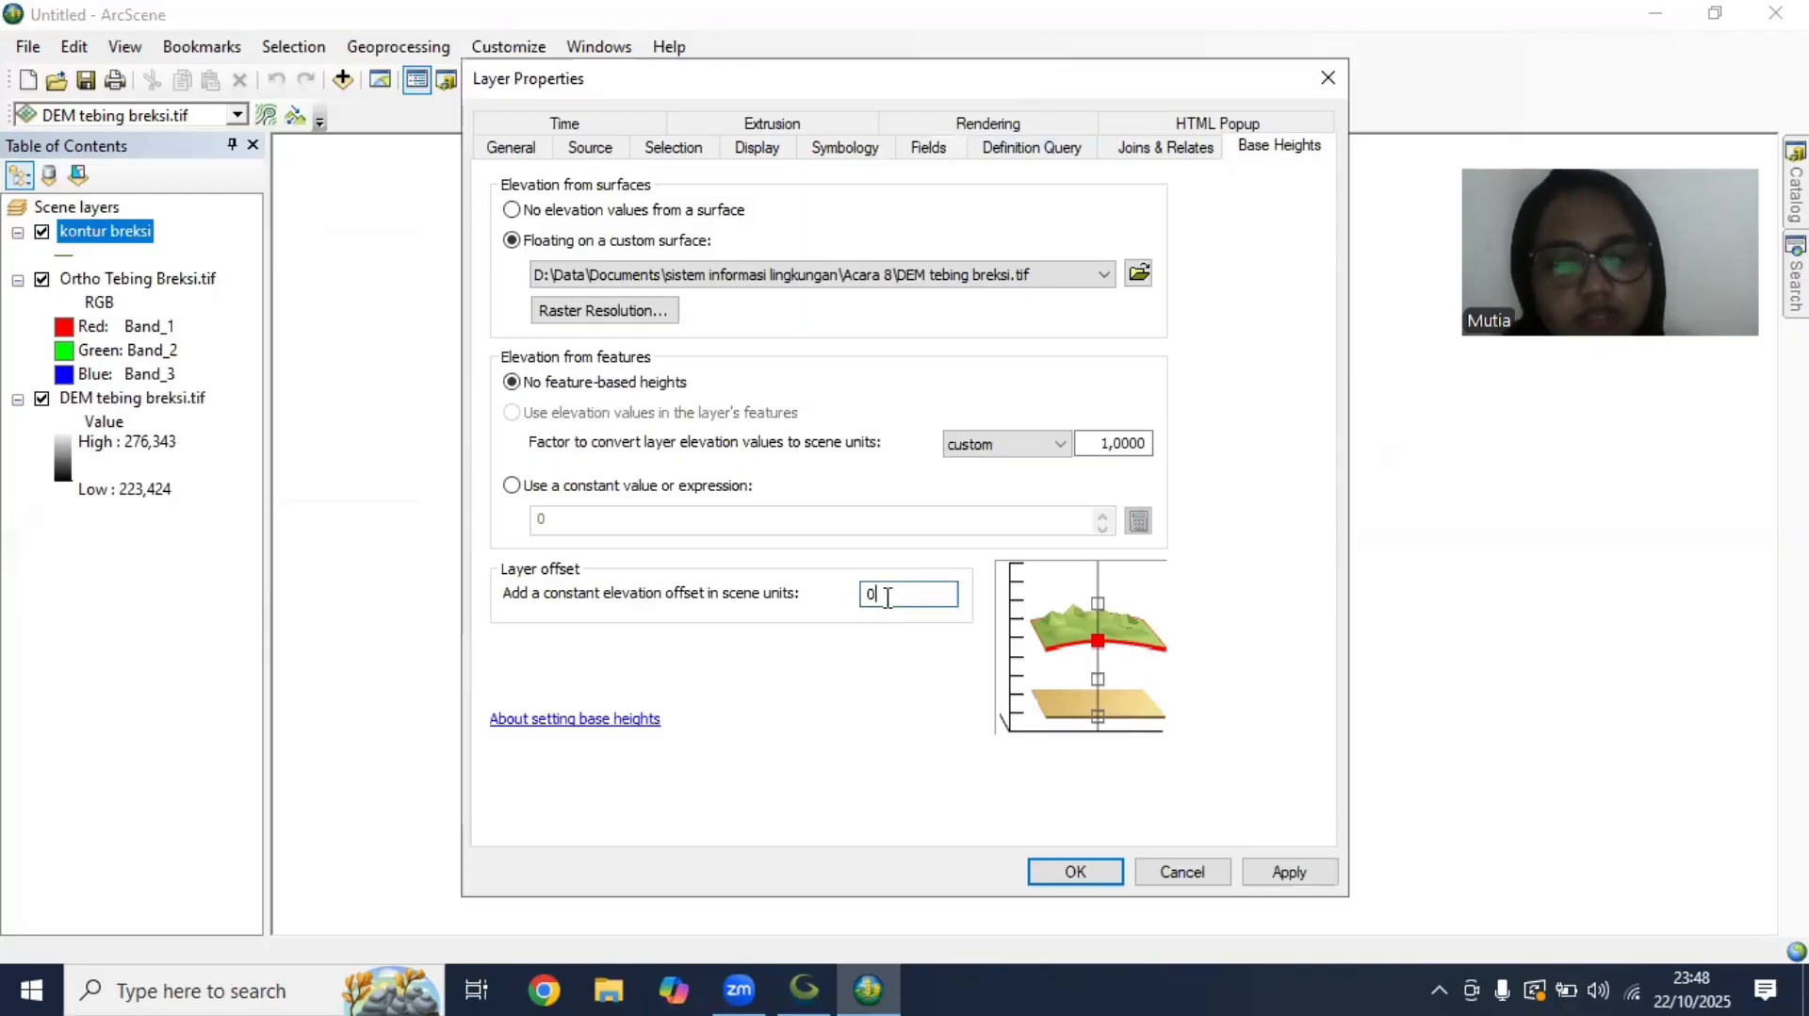
pyautogui.press('BackSpace')
pyautogui.write('1')
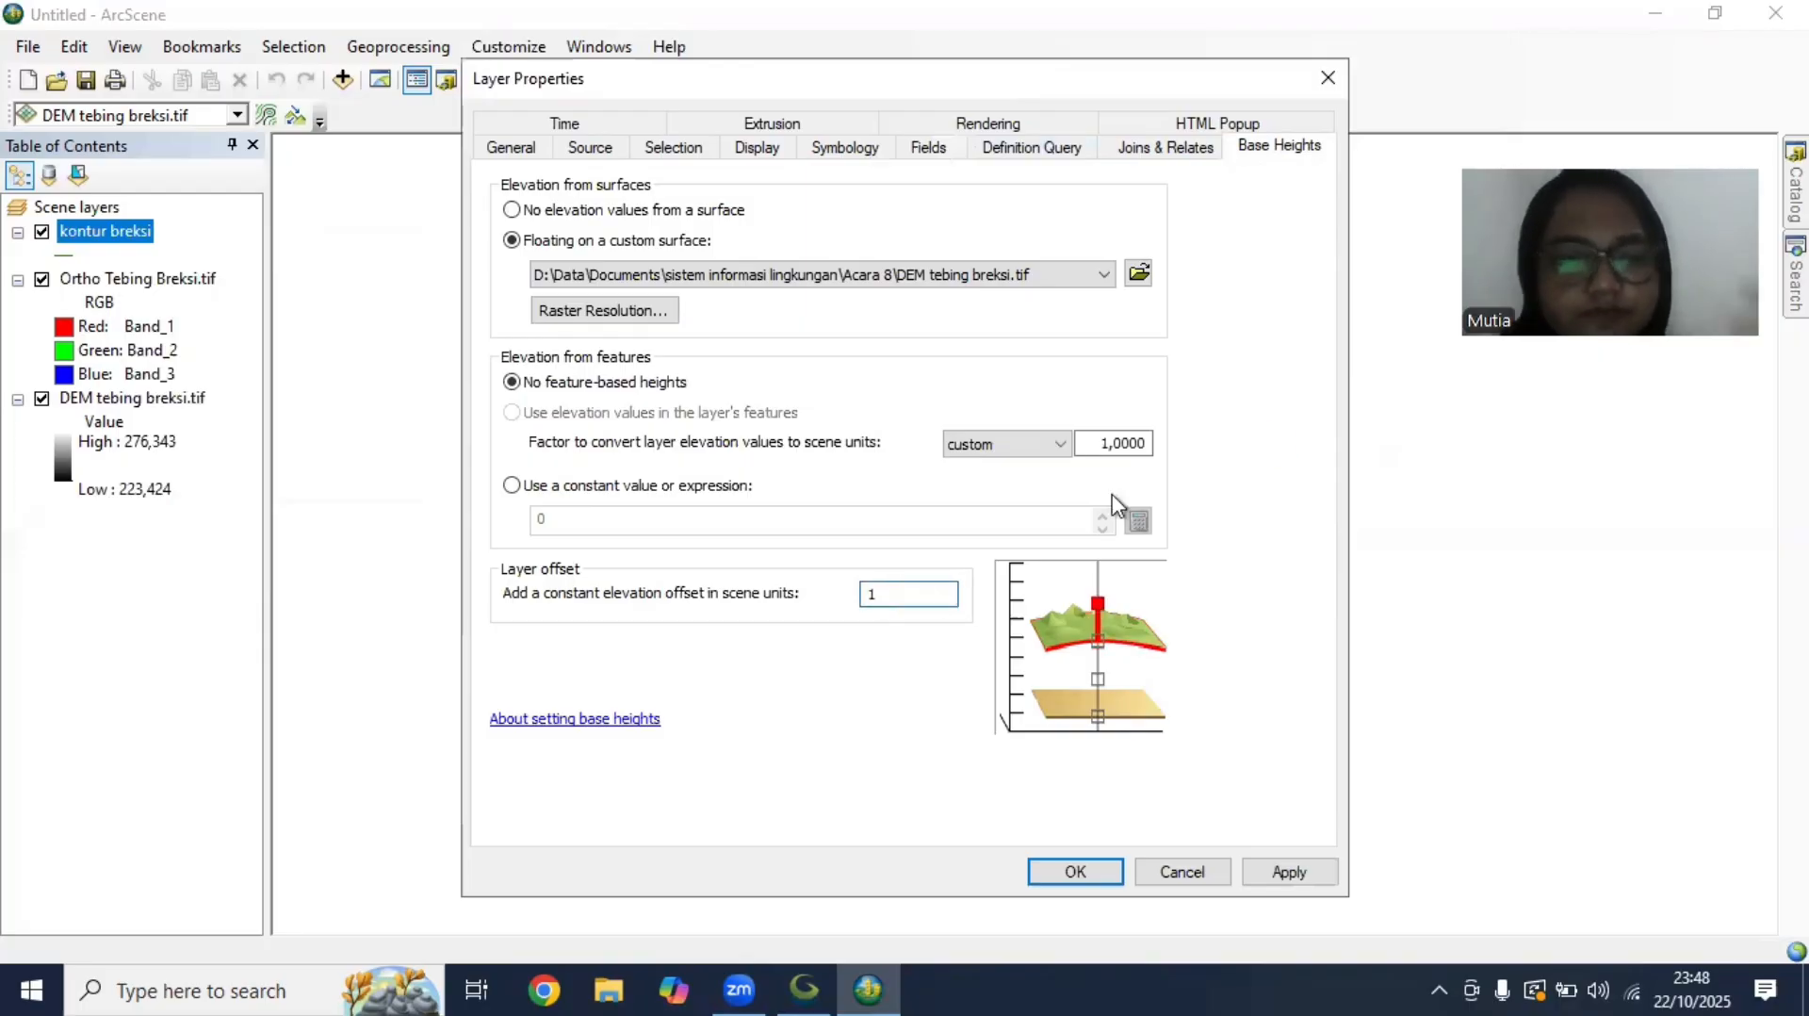
pyautogui.press('Return')
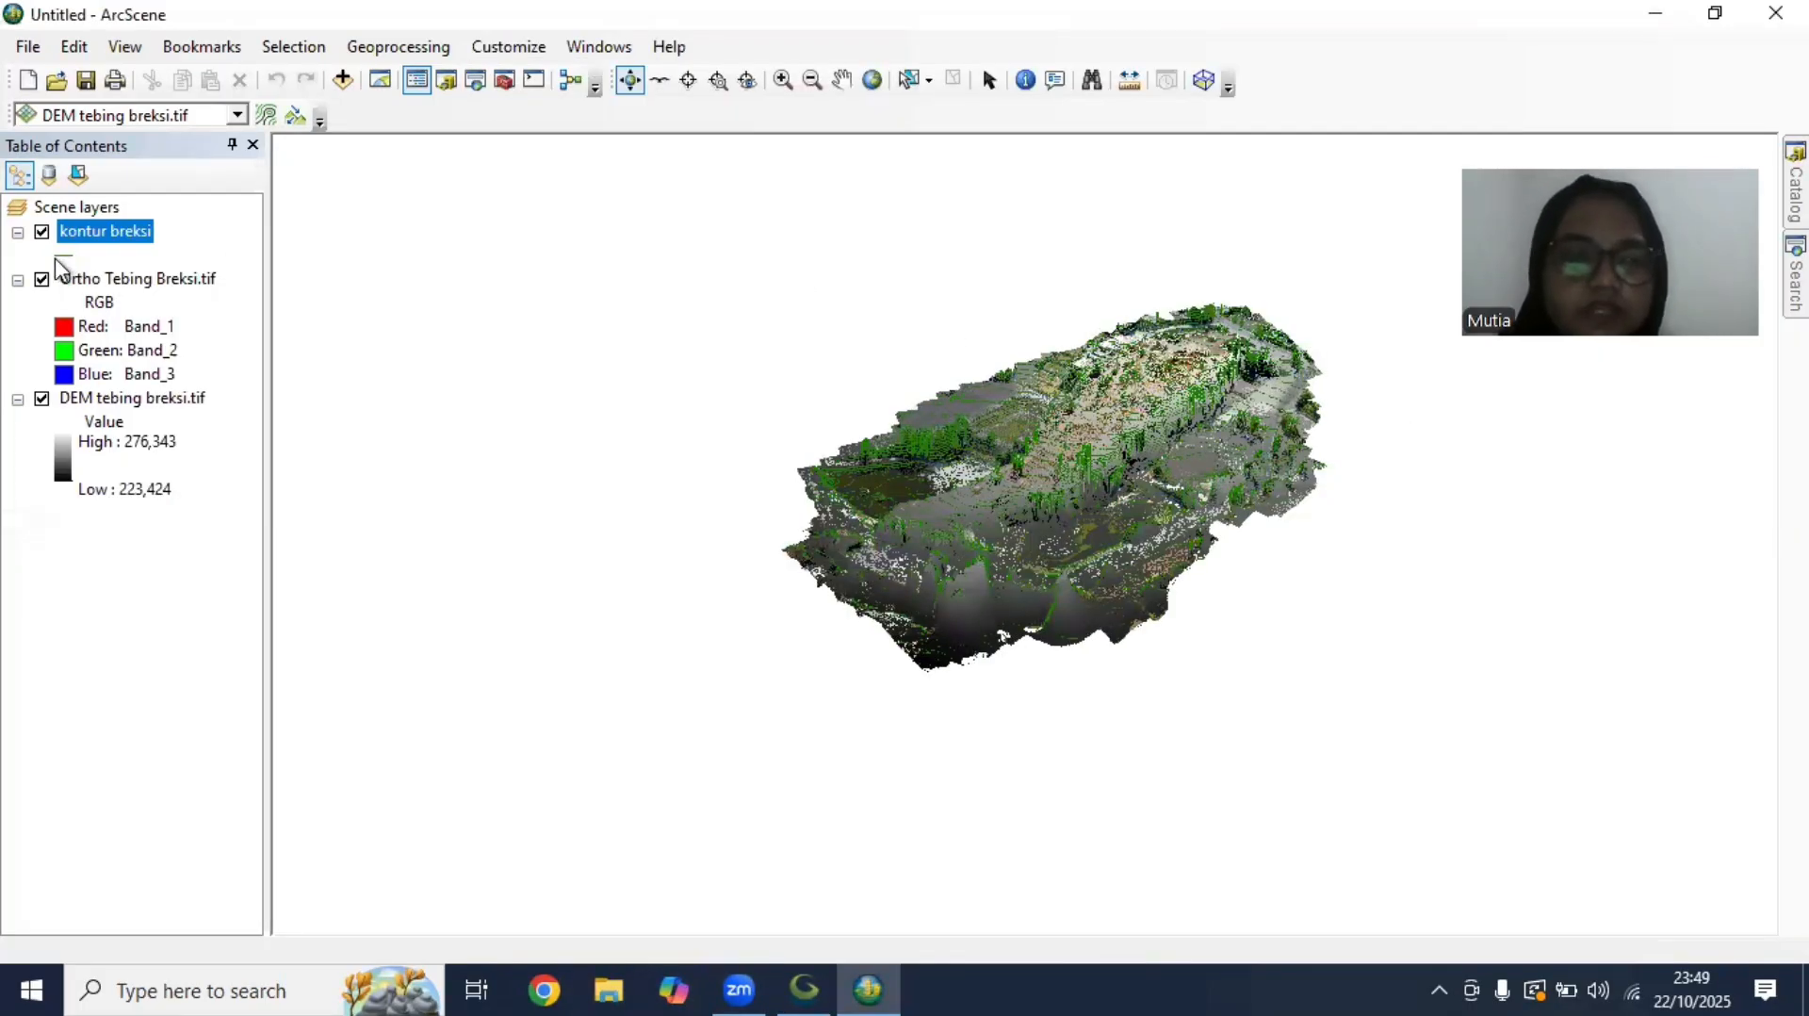
# Change the line colour of the kontur breksi contours from green to orange
pyautogui.click(68, 254)
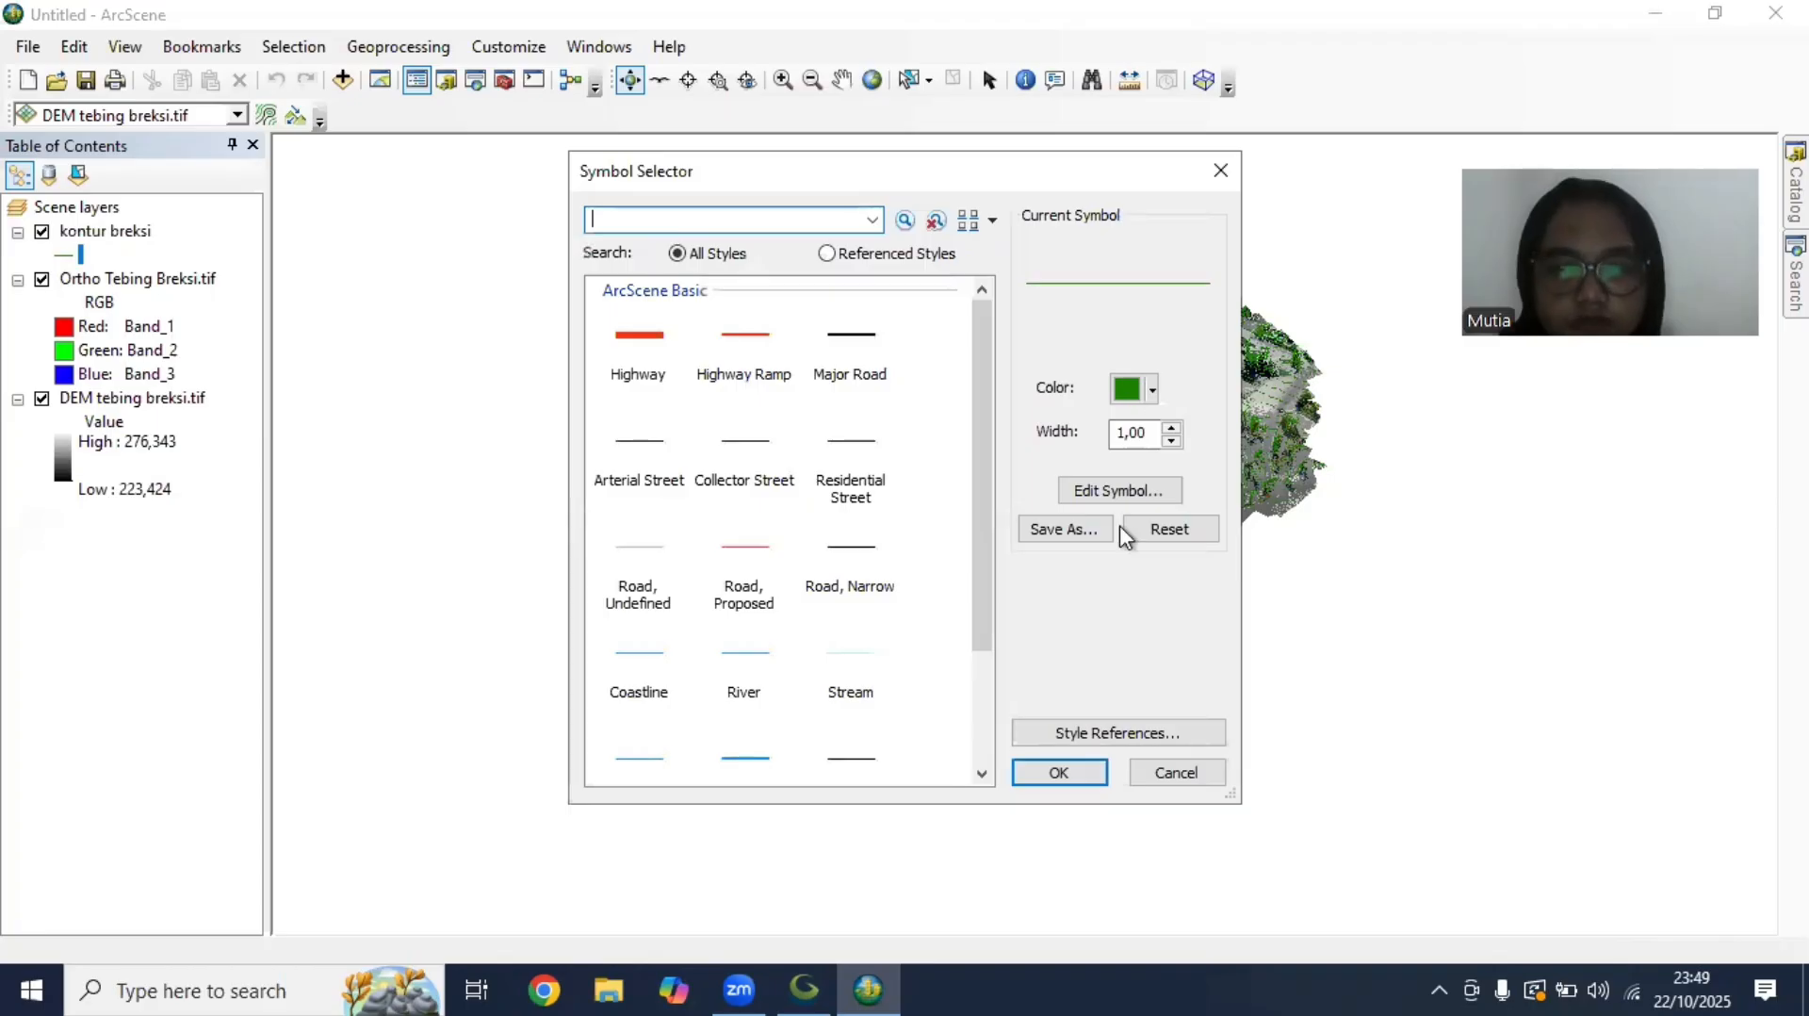
pyautogui.click(1059, 772)
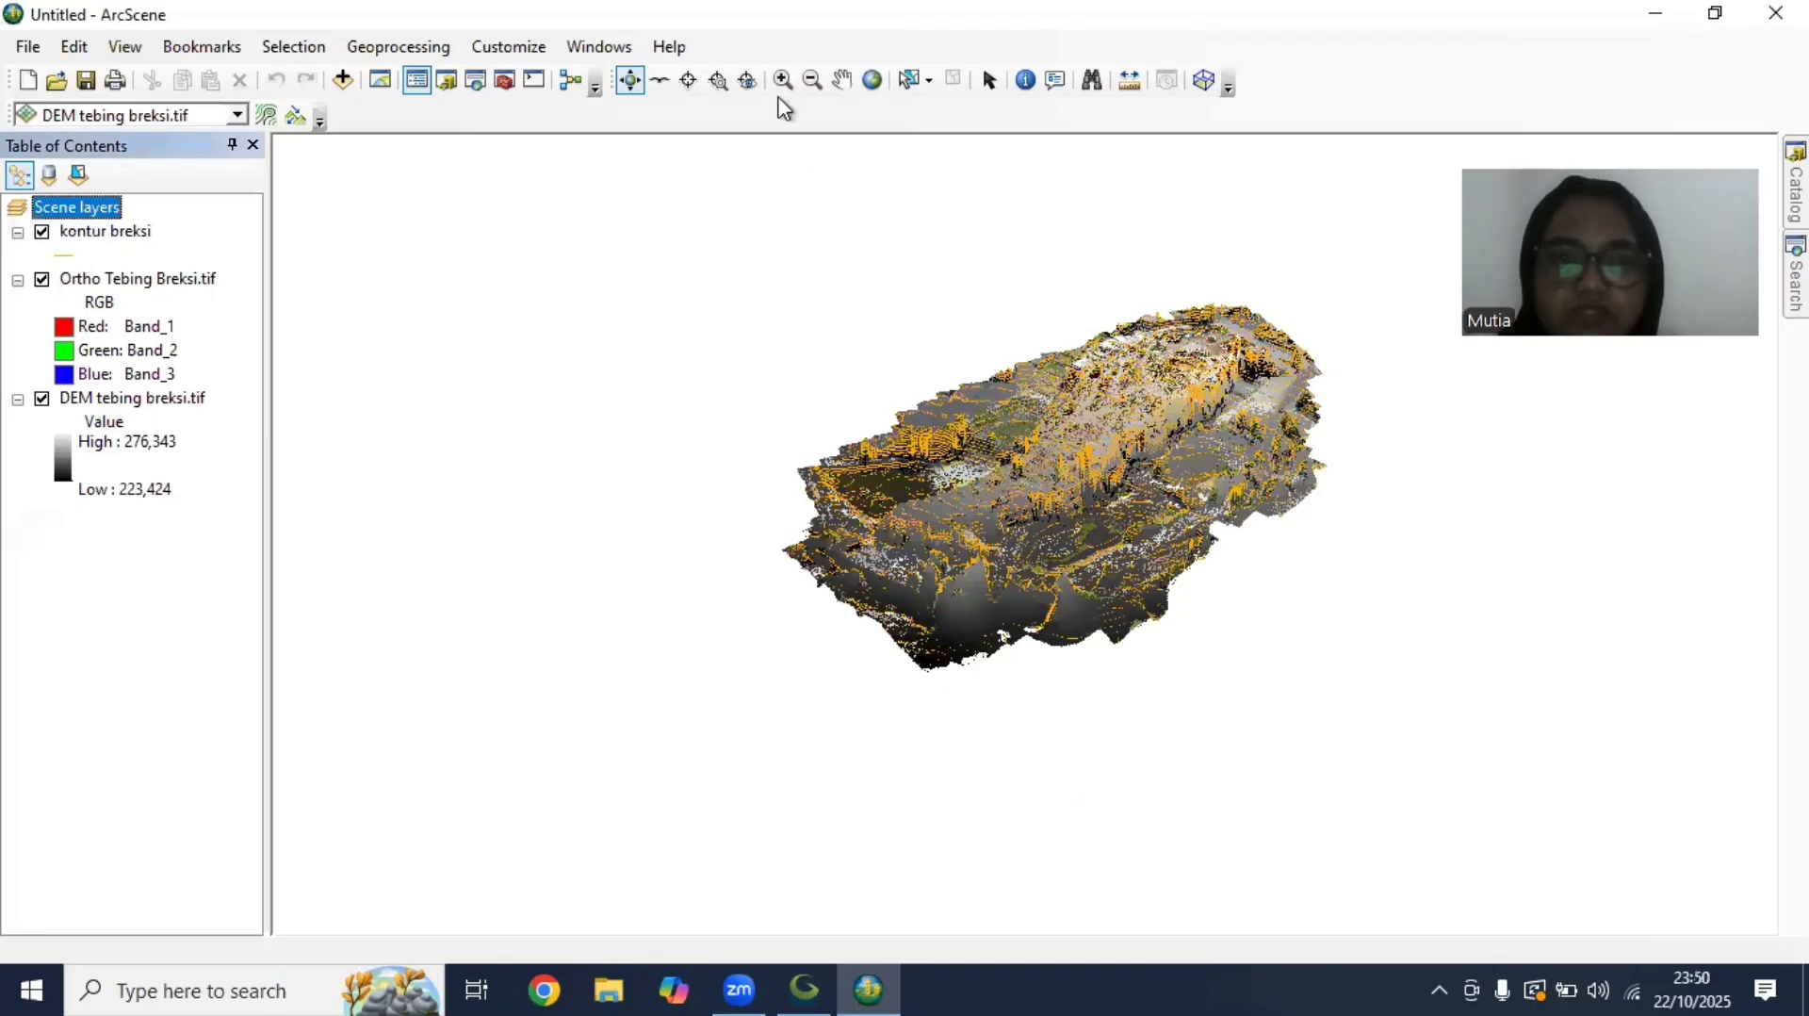
pyautogui.moveTo(1094, 531); pyautogui.dragTo(716, 279)
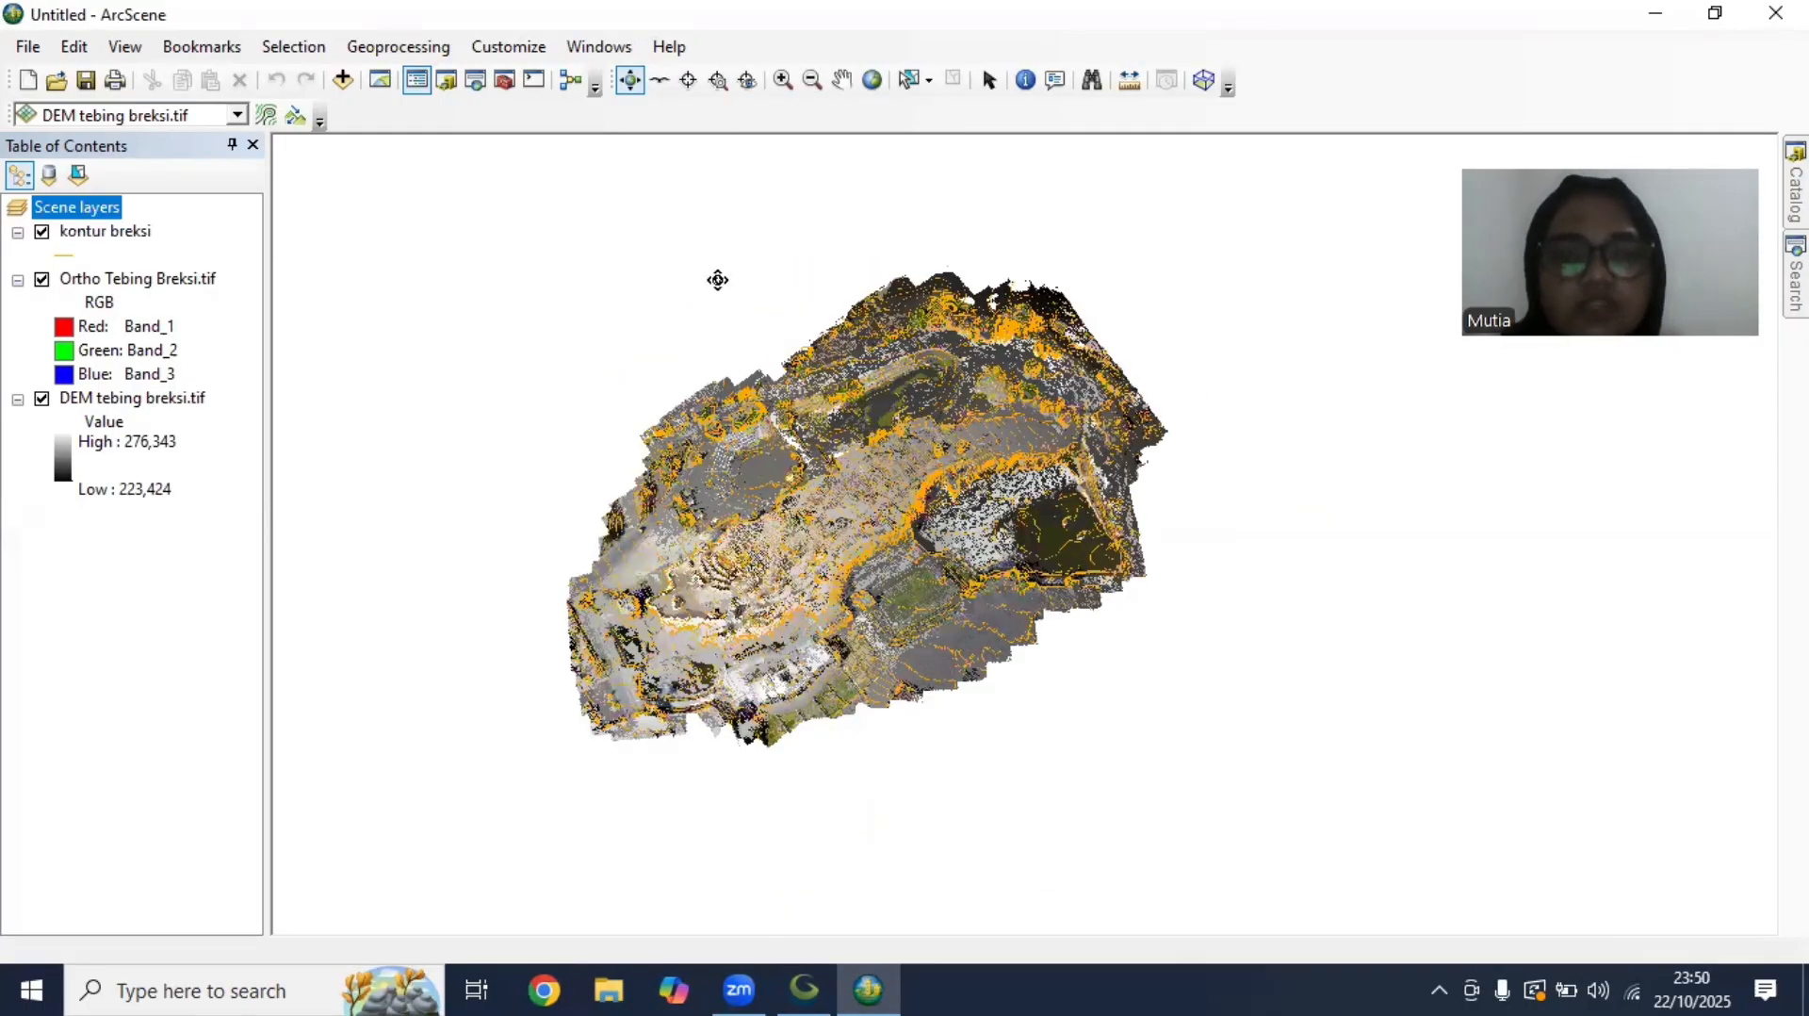
pyautogui.click(1150, 48)
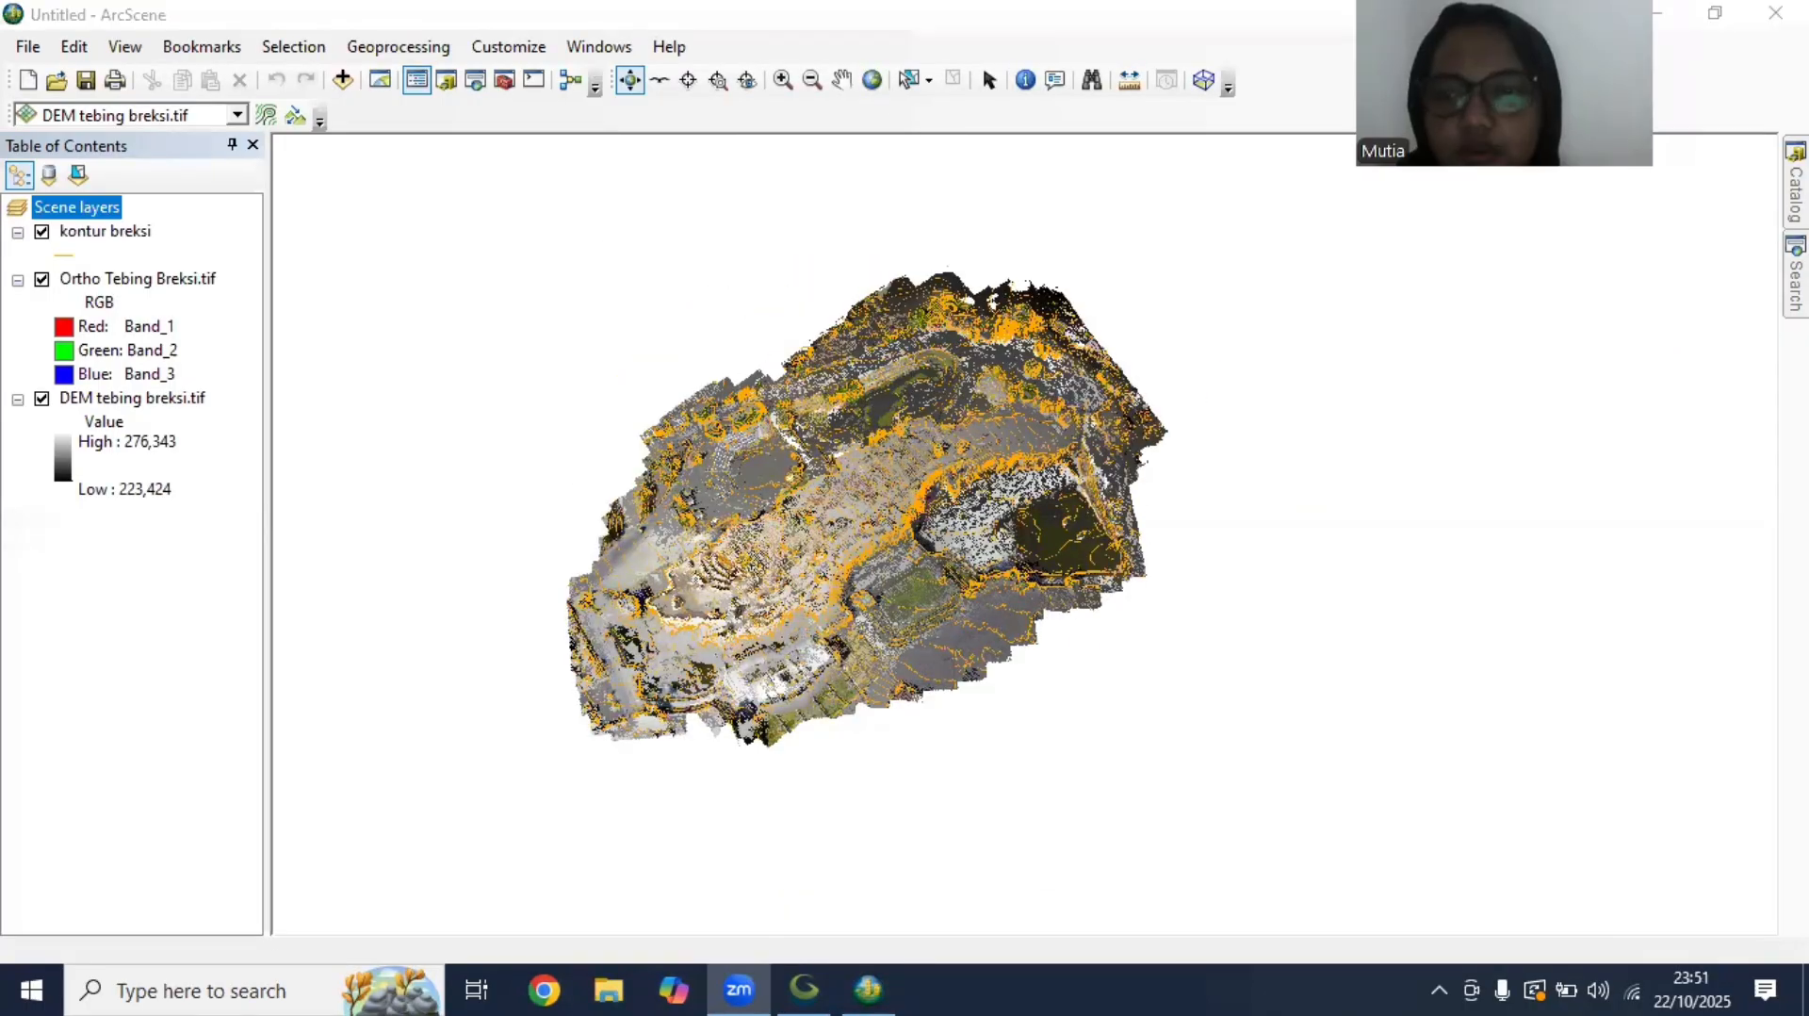
# Set up a new shapefile named Batas Admin with feature type Polygon in the Acara 8 folder
pyautogui.click(1795, 185)
pyautogui.click(1686, 420)
pyautogui.rightClick(1658, 420)
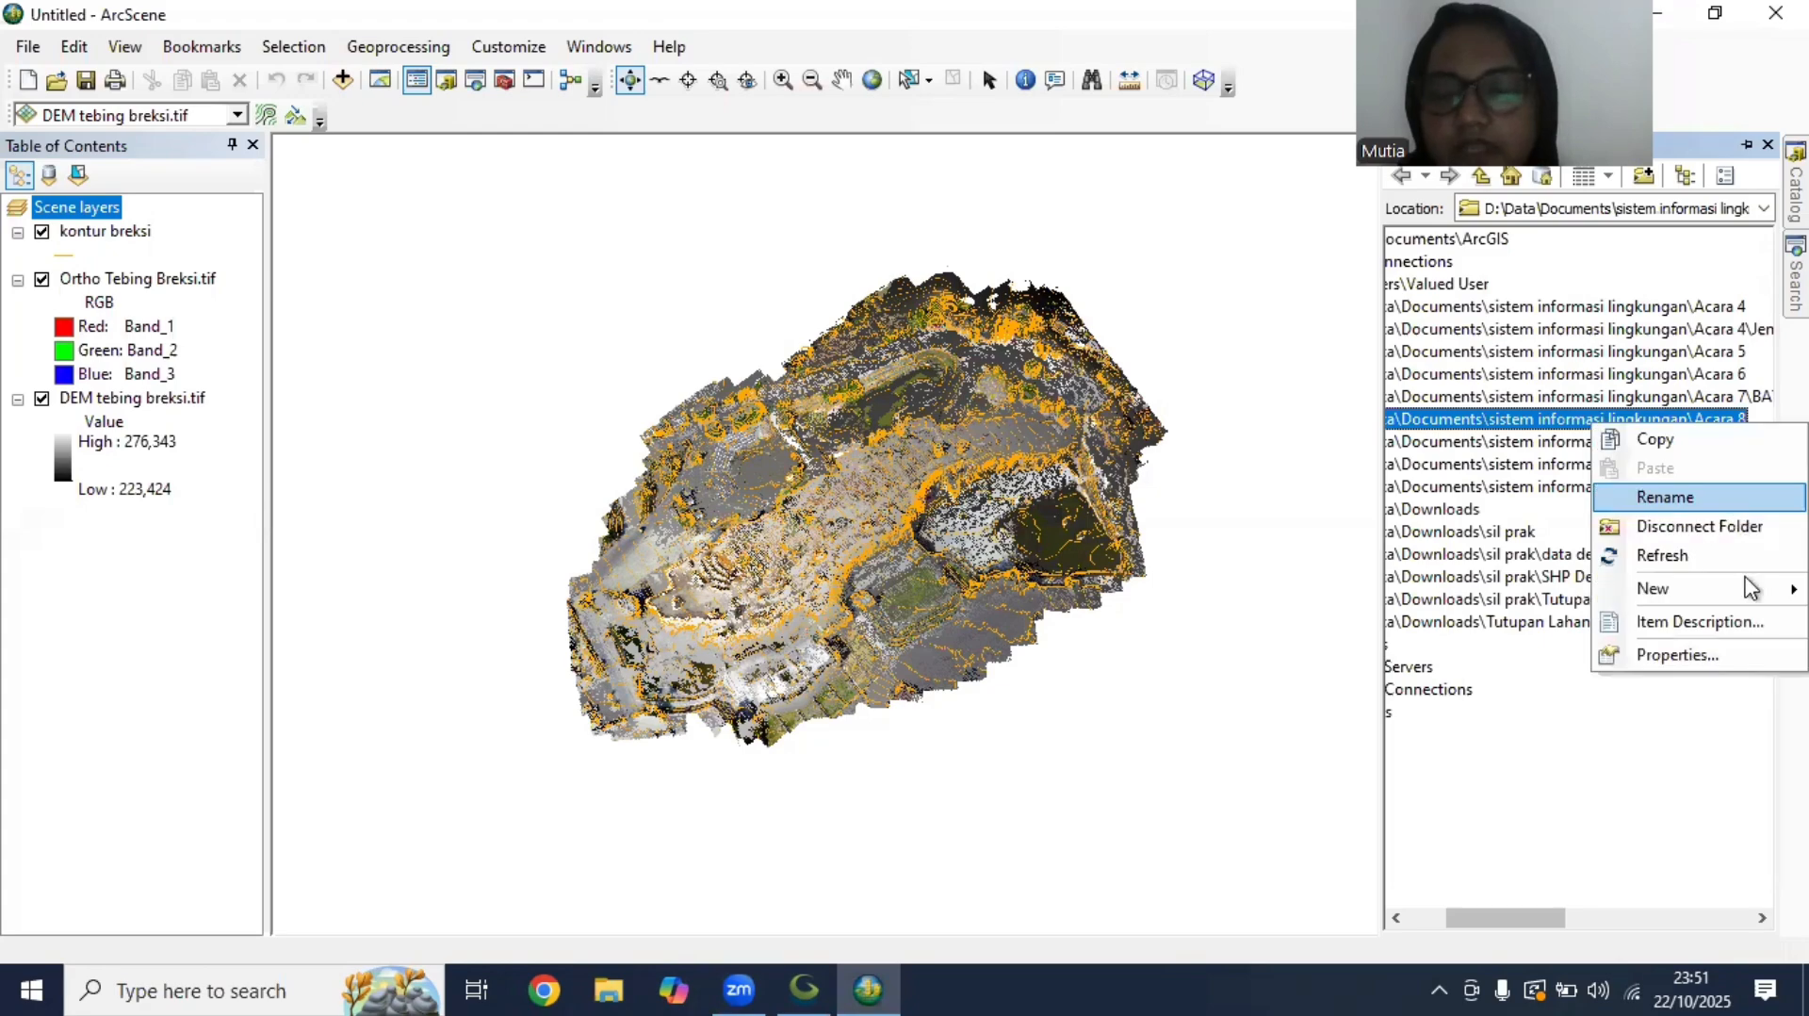
pyautogui.moveTo(1653, 588)
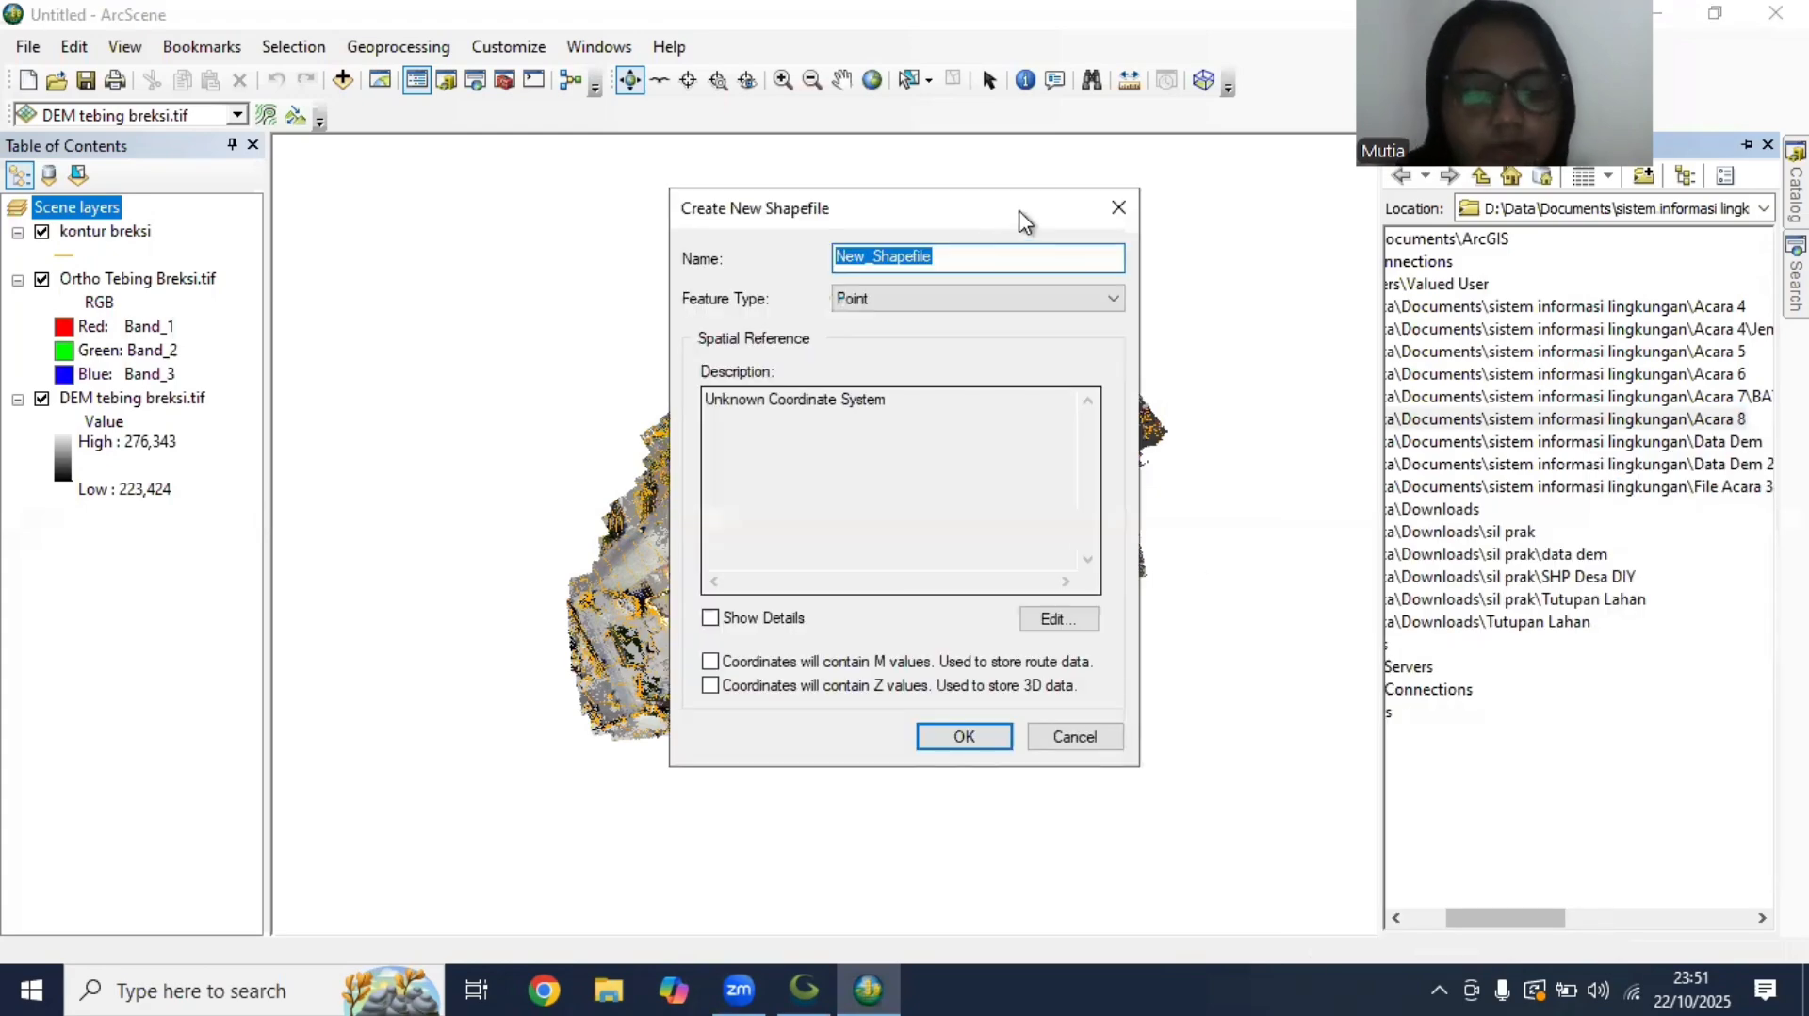
pyautogui.write('Batas Admin')
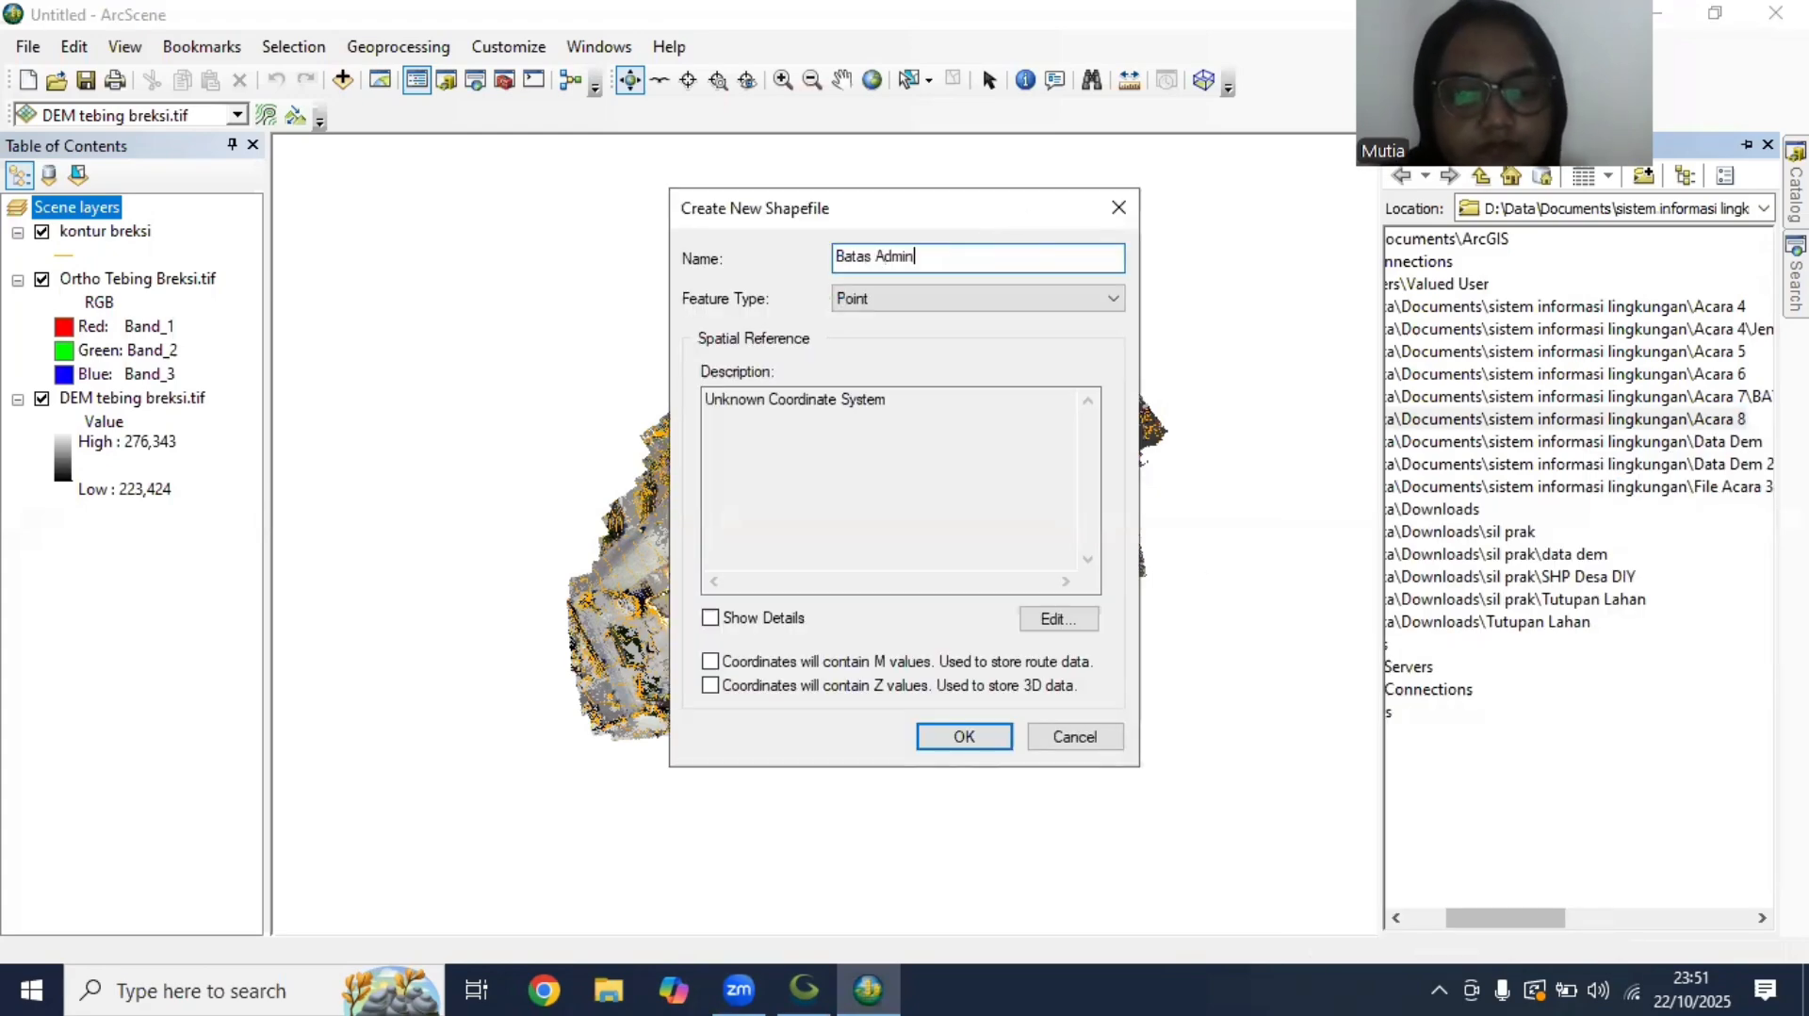
pyautogui.click(906, 299)
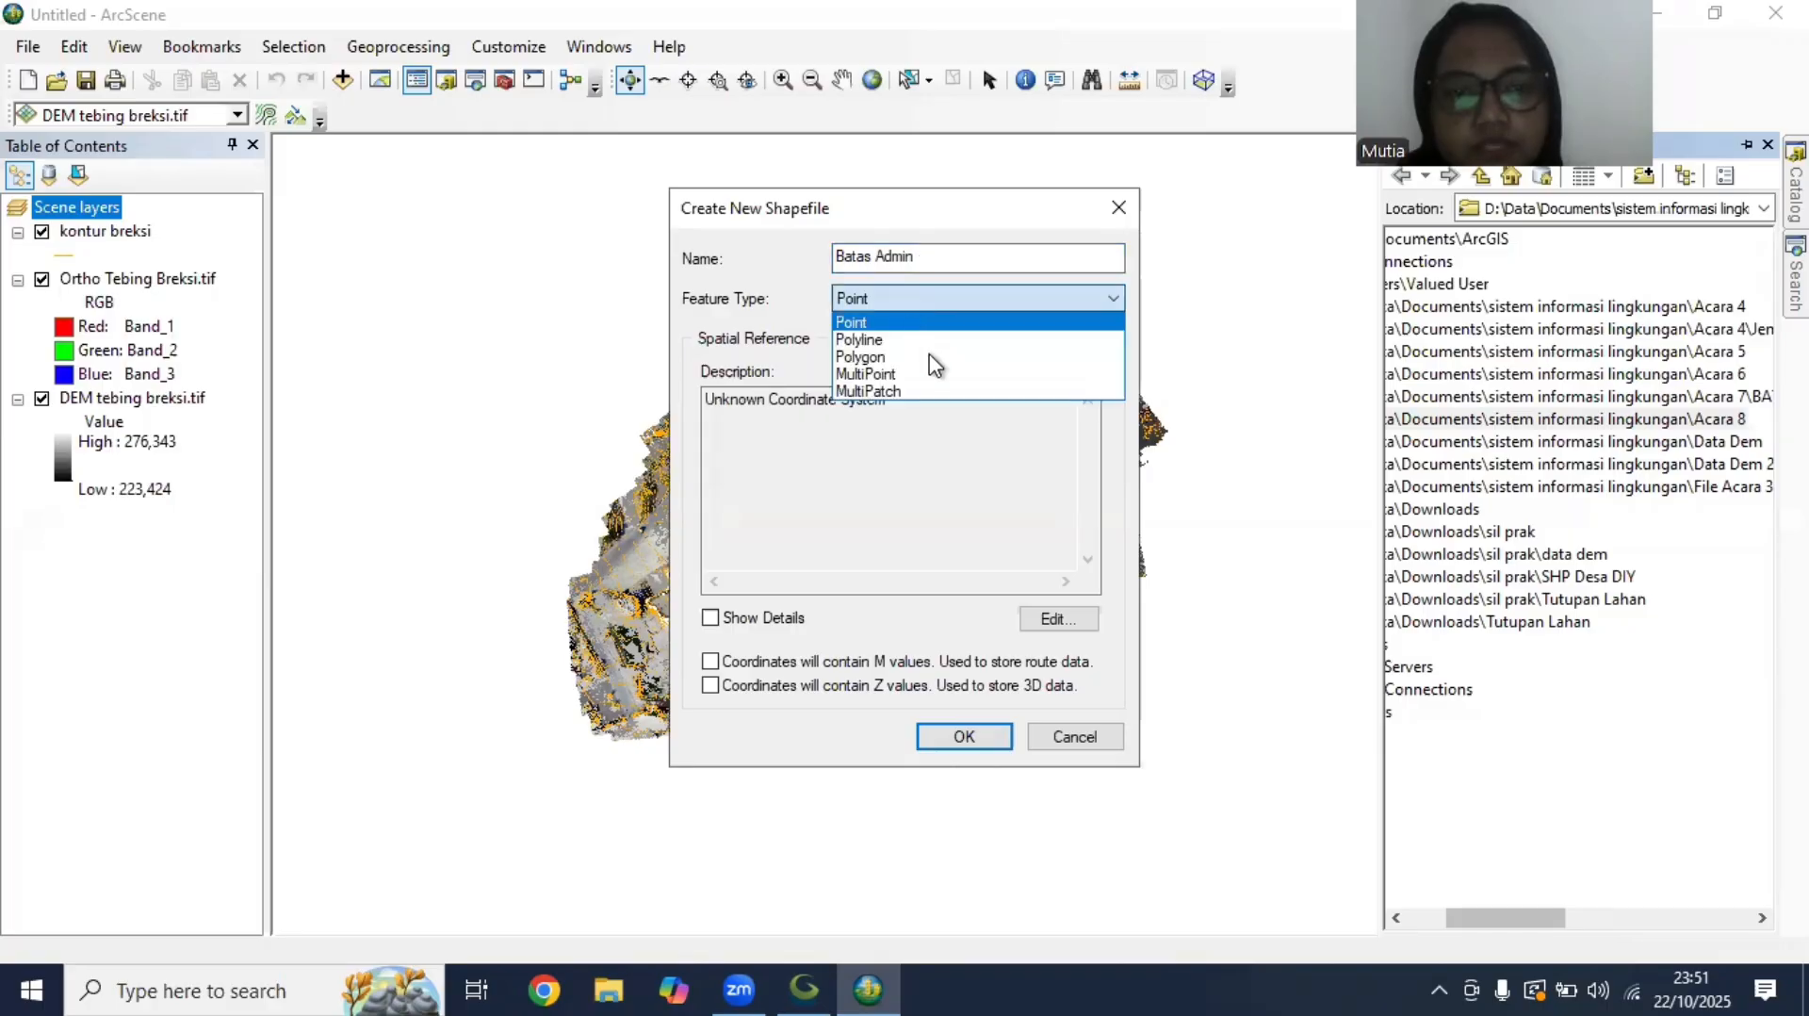
pyautogui.click(931, 356)
# Create the Batas Admin shapefile with a defined coordinate system and add it to the scene between the contour and orthophoto layers
pyautogui.click(1058, 624)
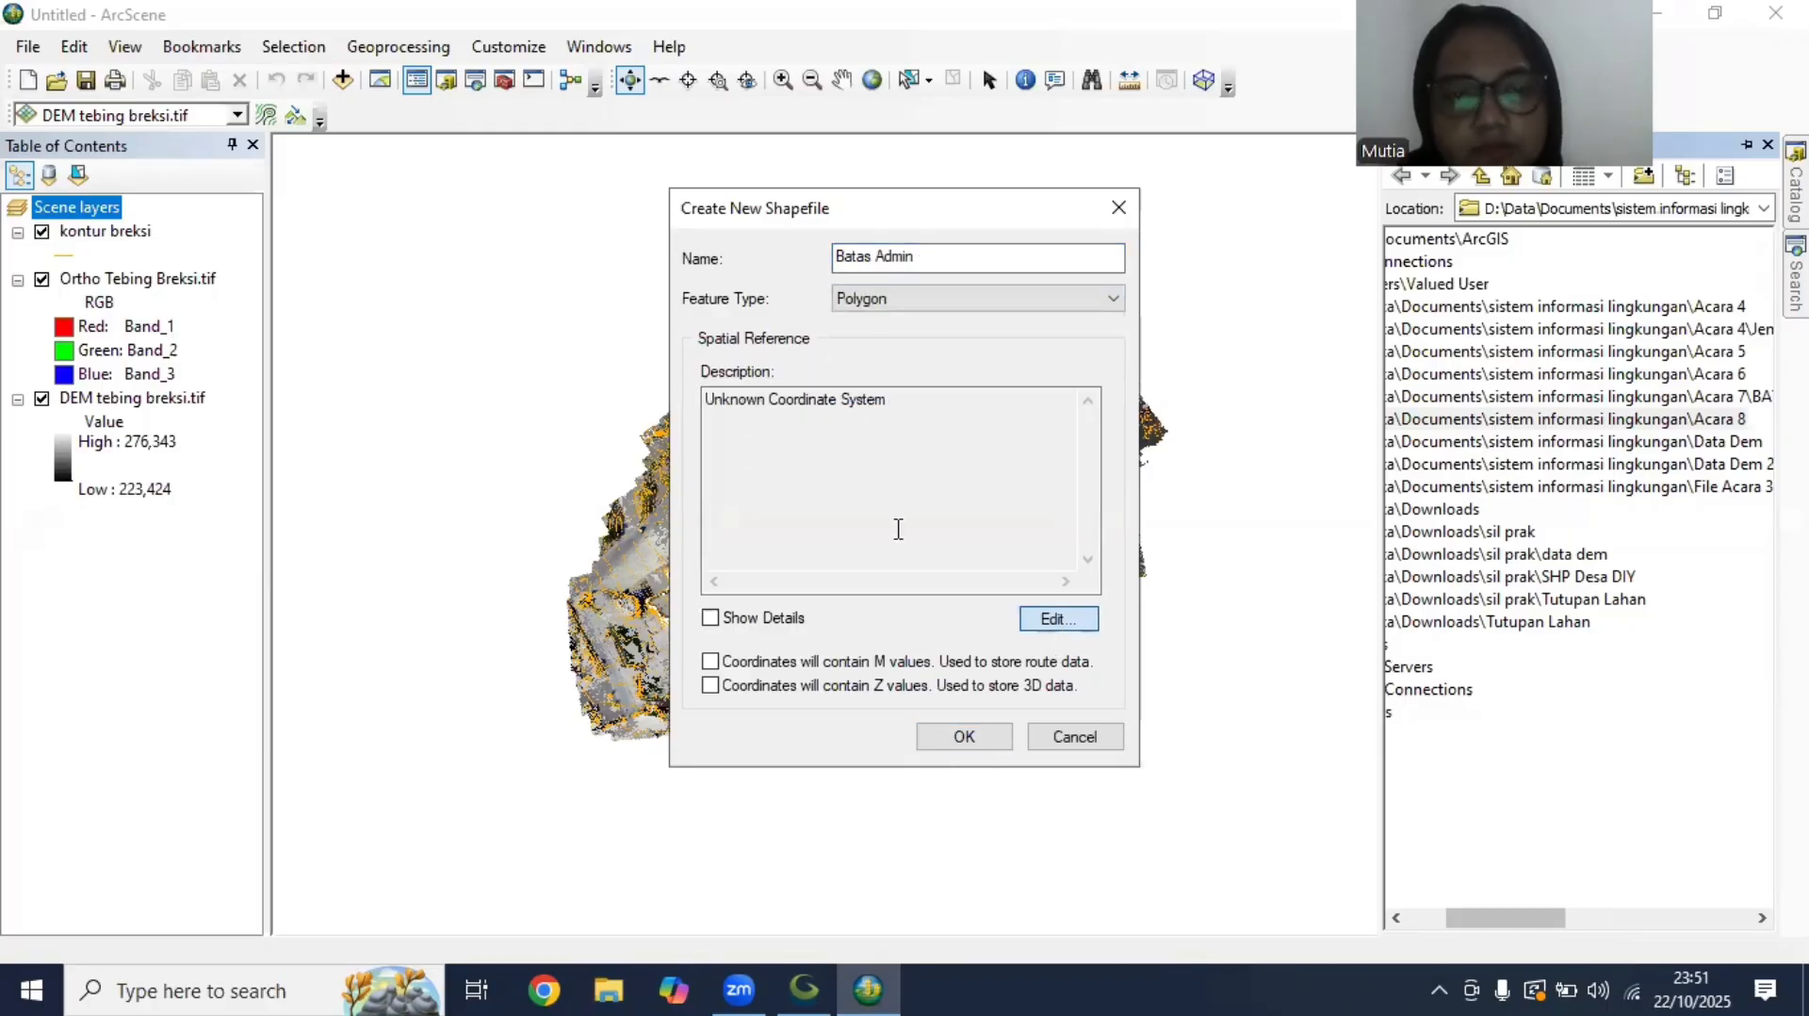
pyautogui.click(829, 288)
pyautogui.click(1053, 823)
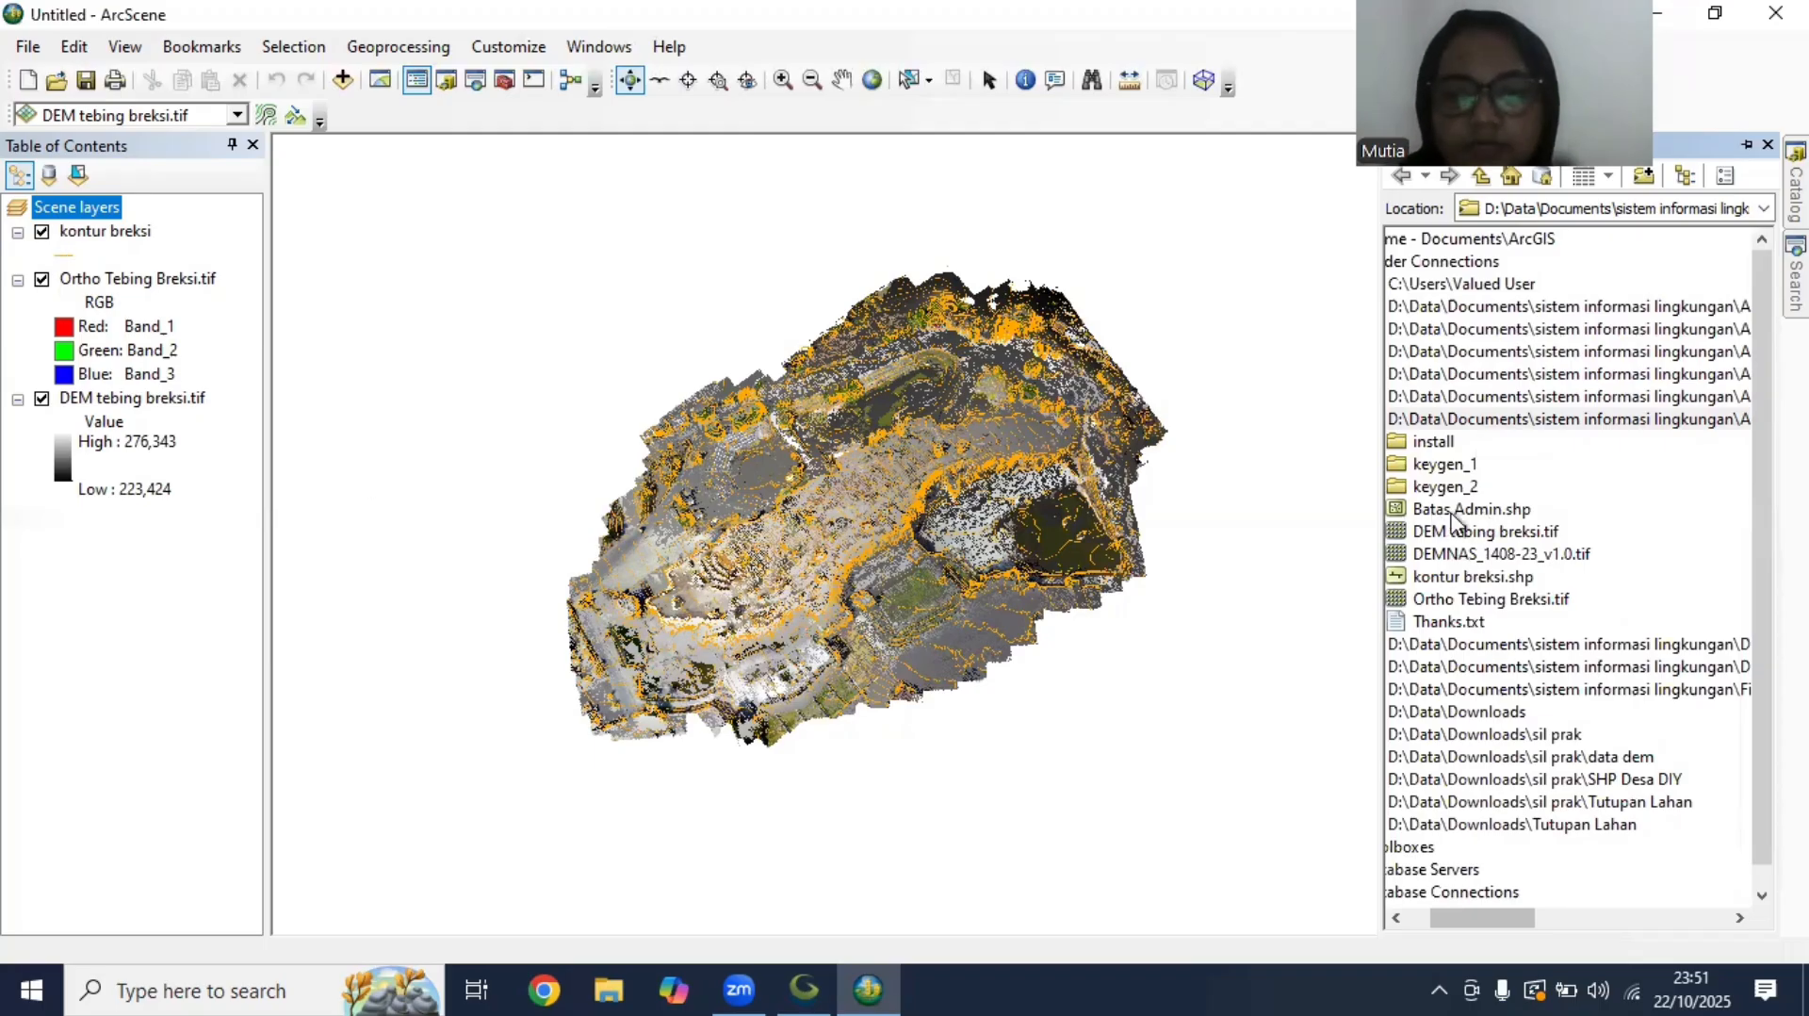
pyautogui.moveTo(1456, 508); pyautogui.dragTo(134, 247)
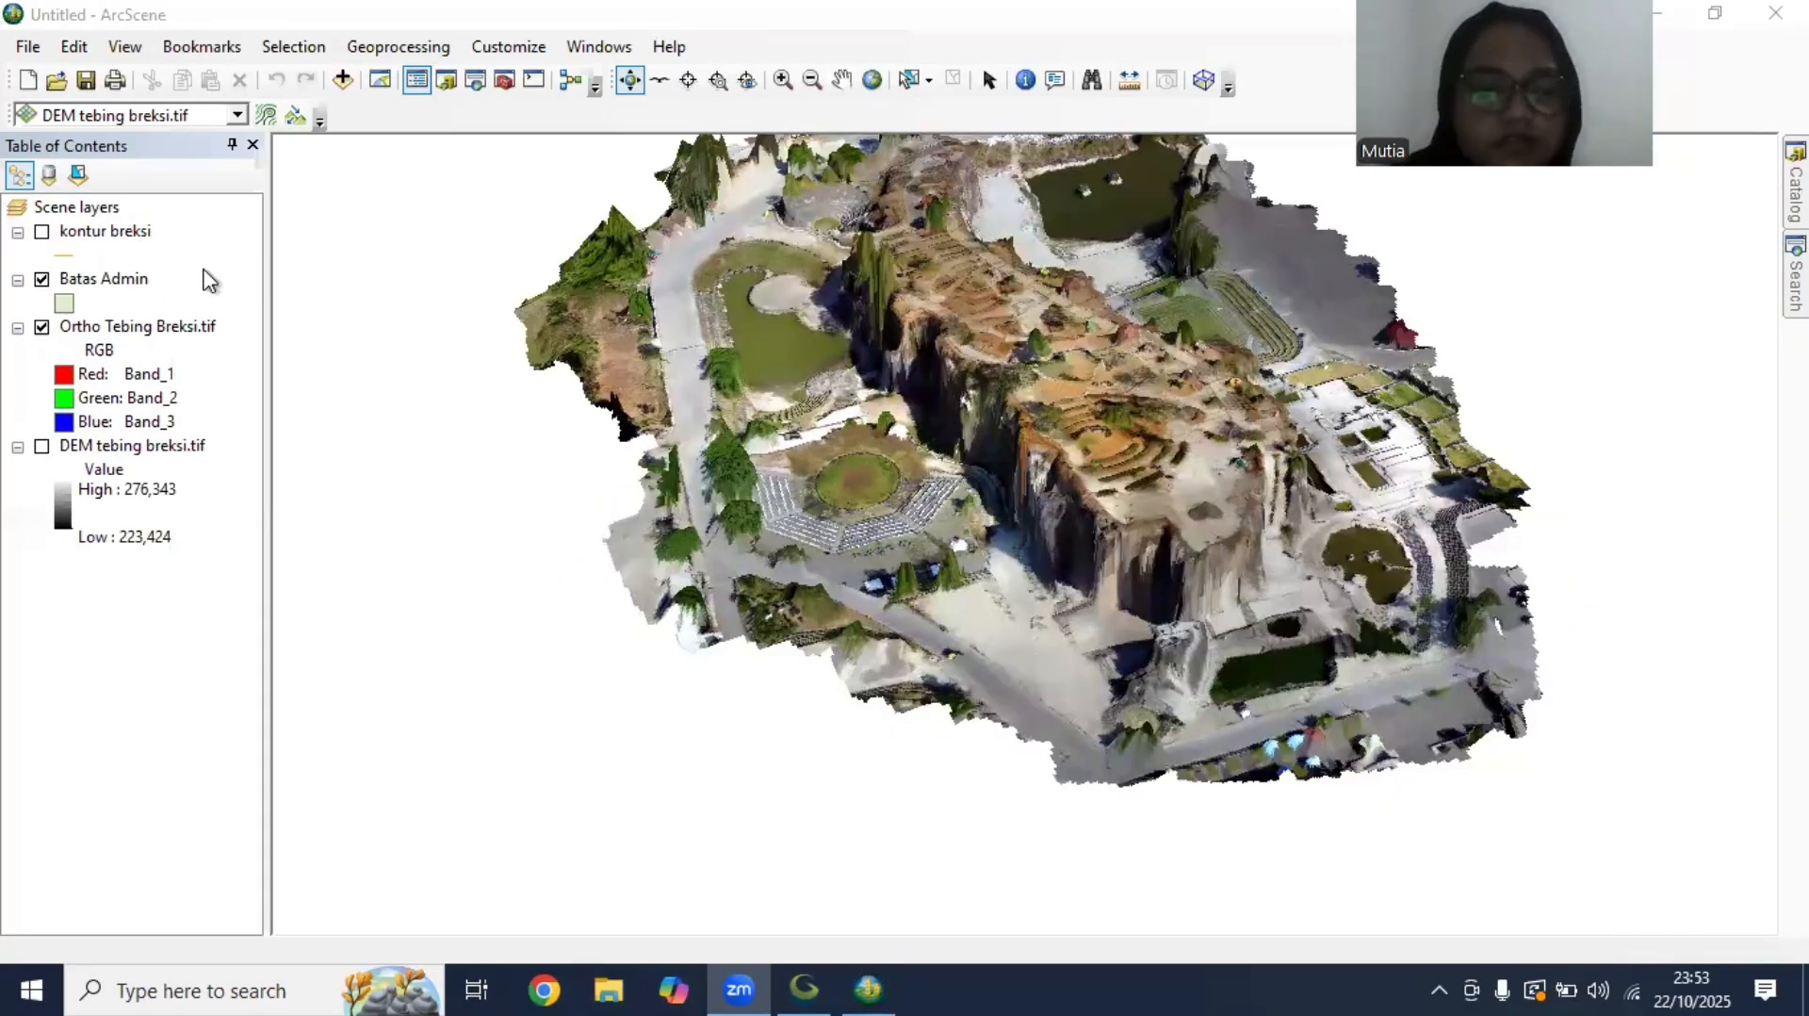
# Start editing the Batas Admin layer and sketch a polygon along the edge of the dark green pond behind the cliff
pyautogui.rightClick(91, 282)
pyautogui.click(476, 558)
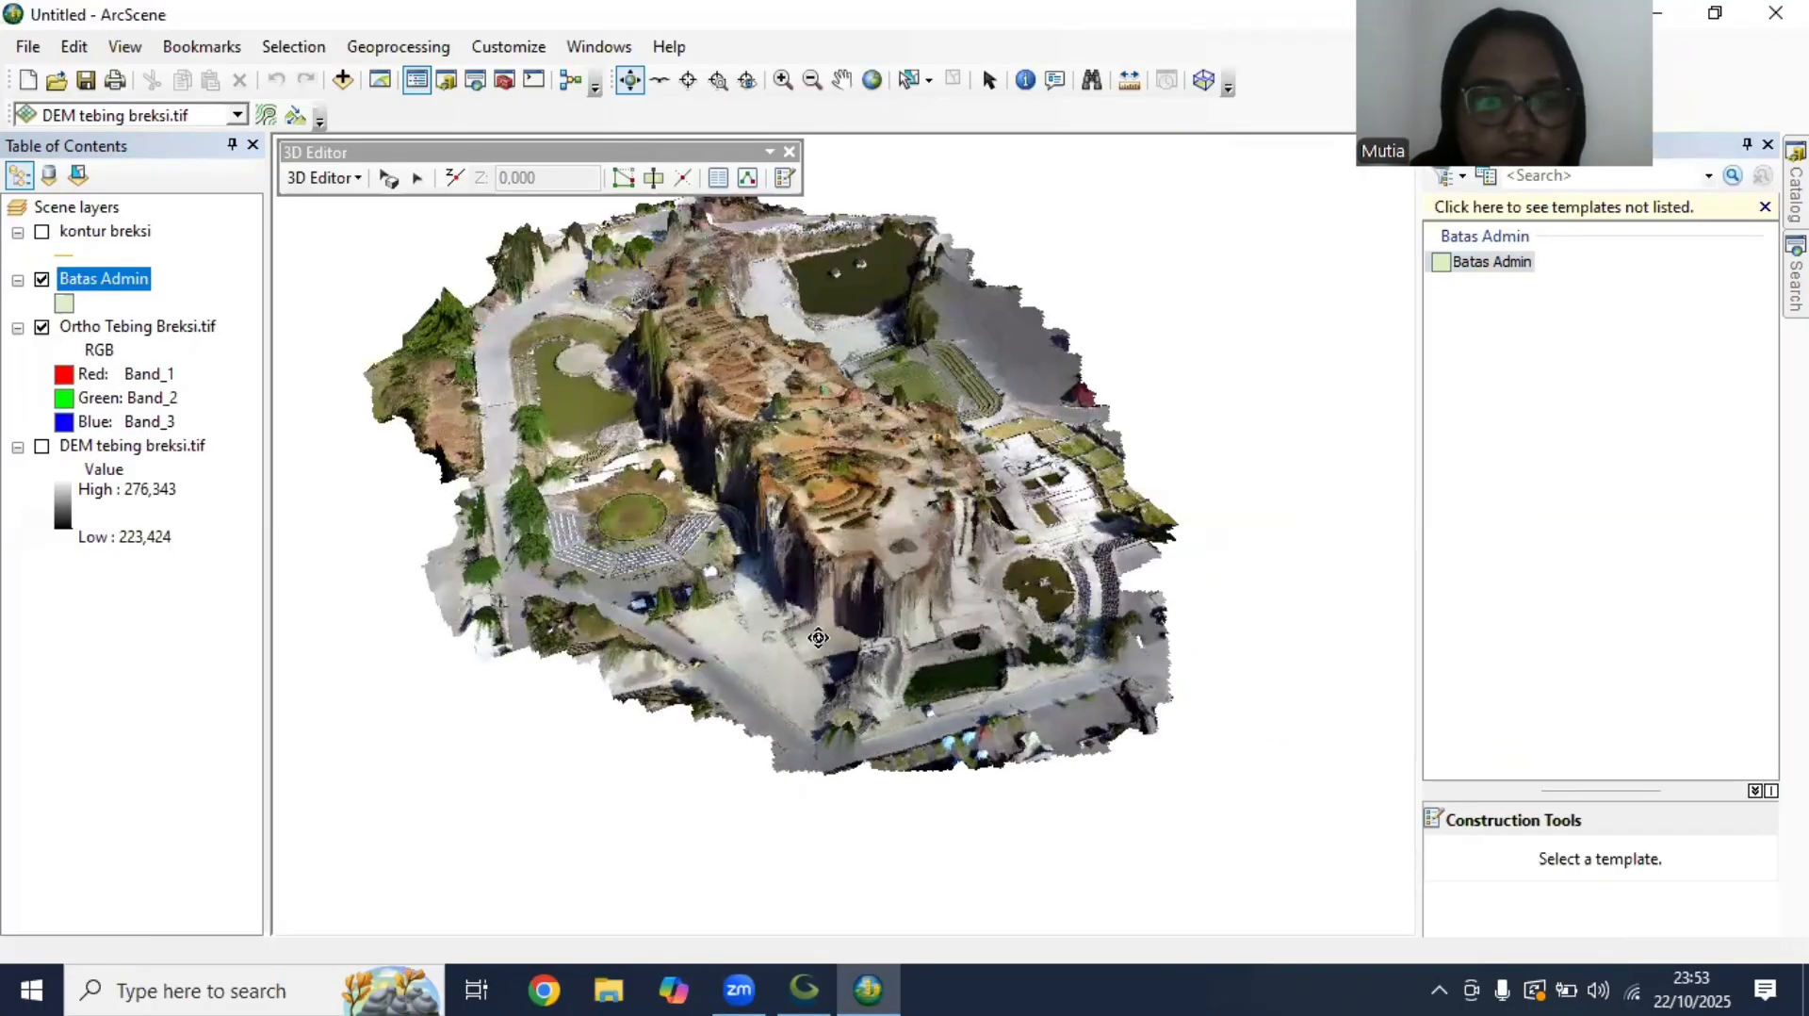
pyautogui.moveTo(810, 641); pyautogui.dragTo(712, 574)
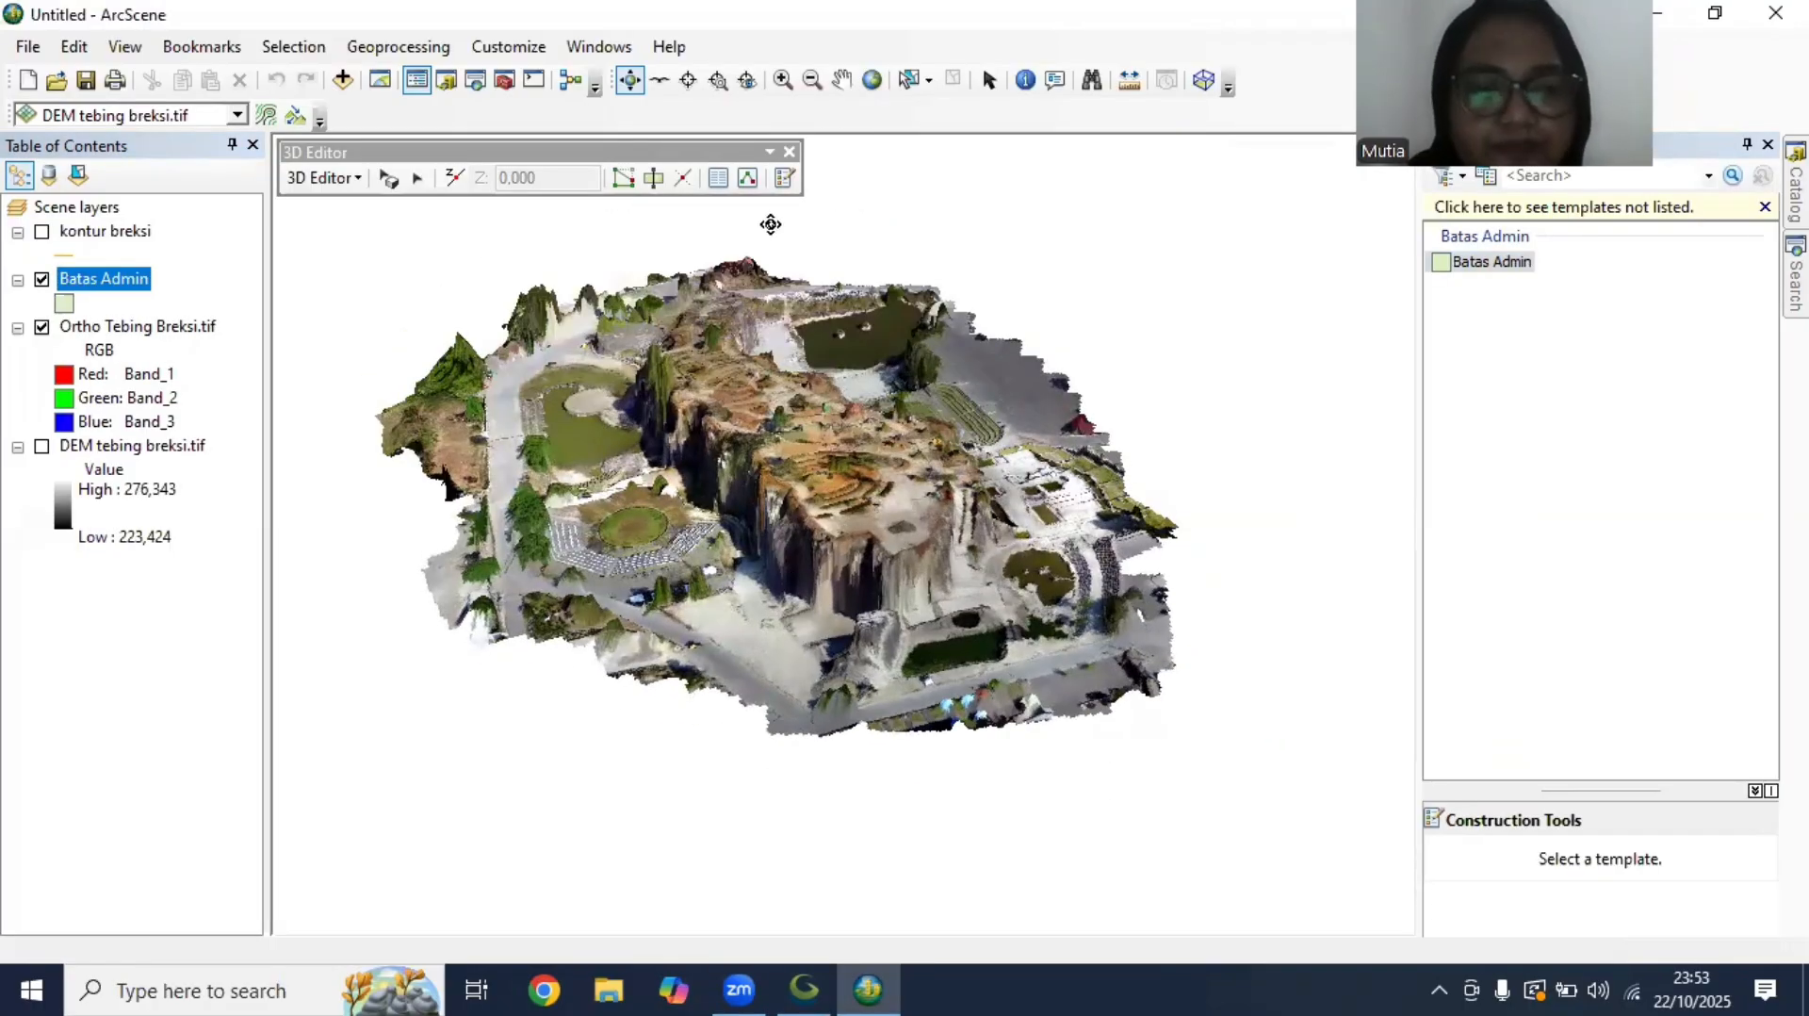
pyautogui.click(1510, 264)
pyautogui.click(1508, 912)
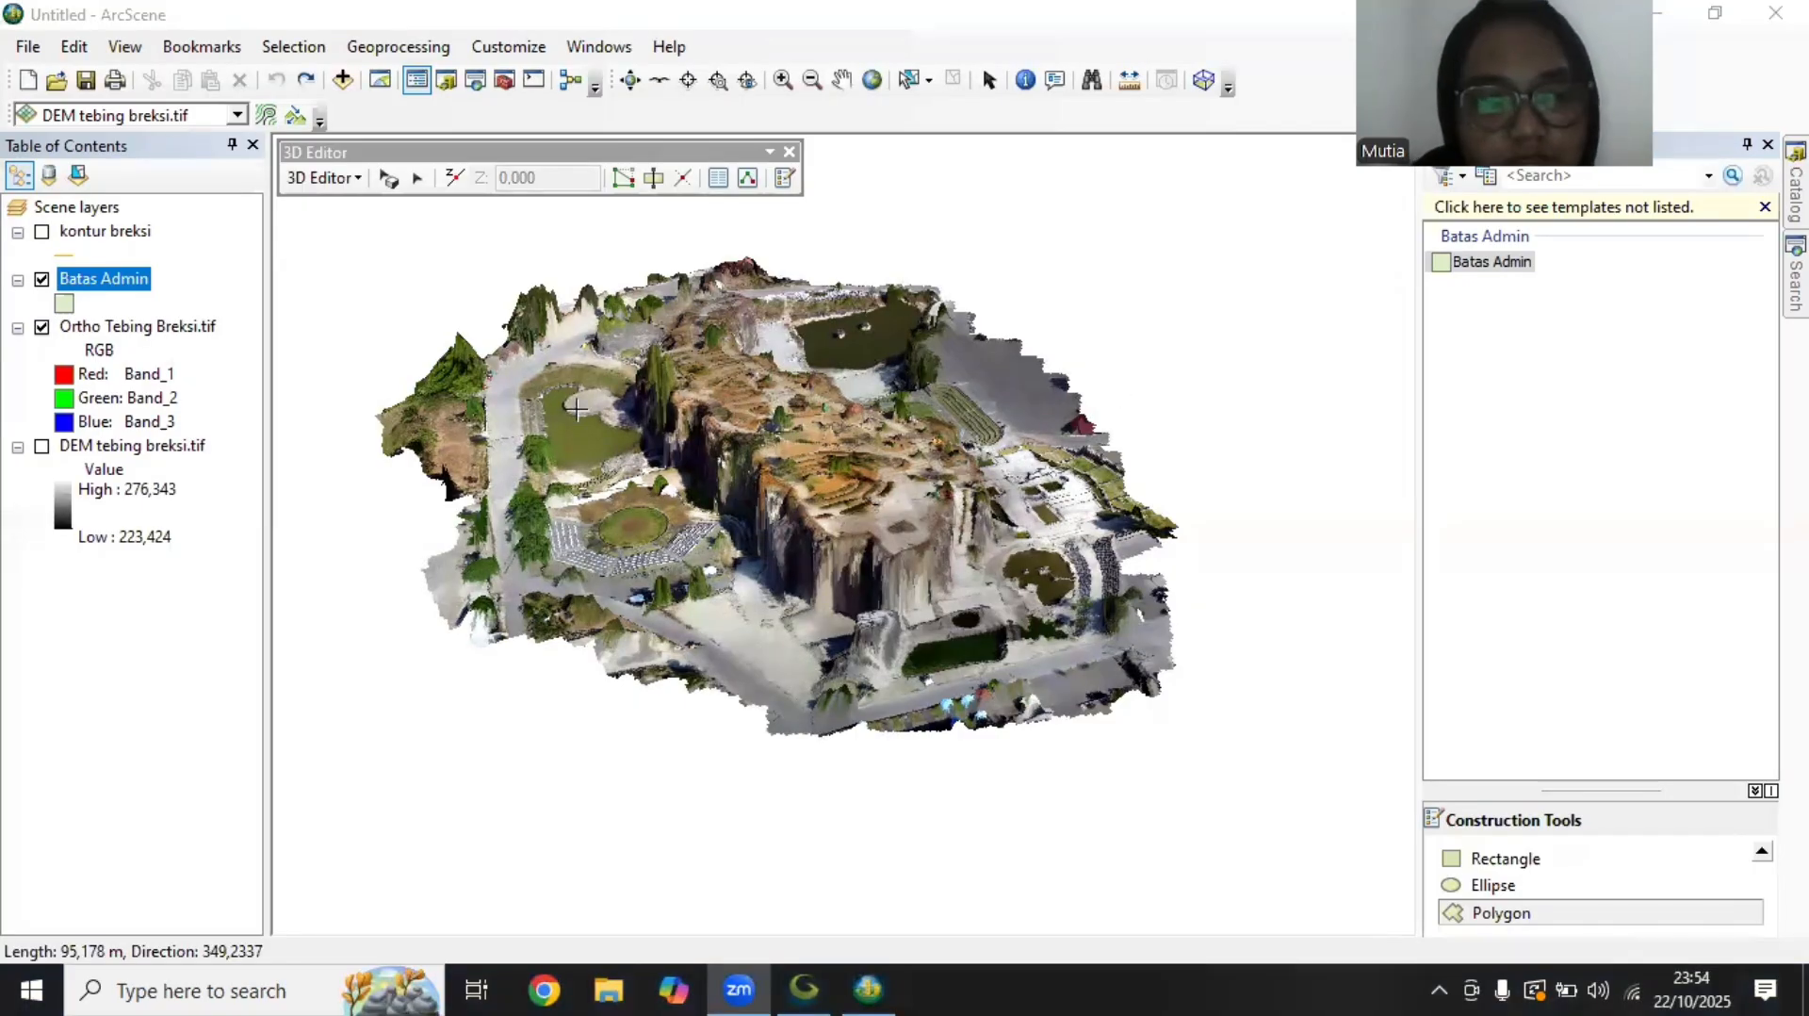
pyautogui.click(942, 313)
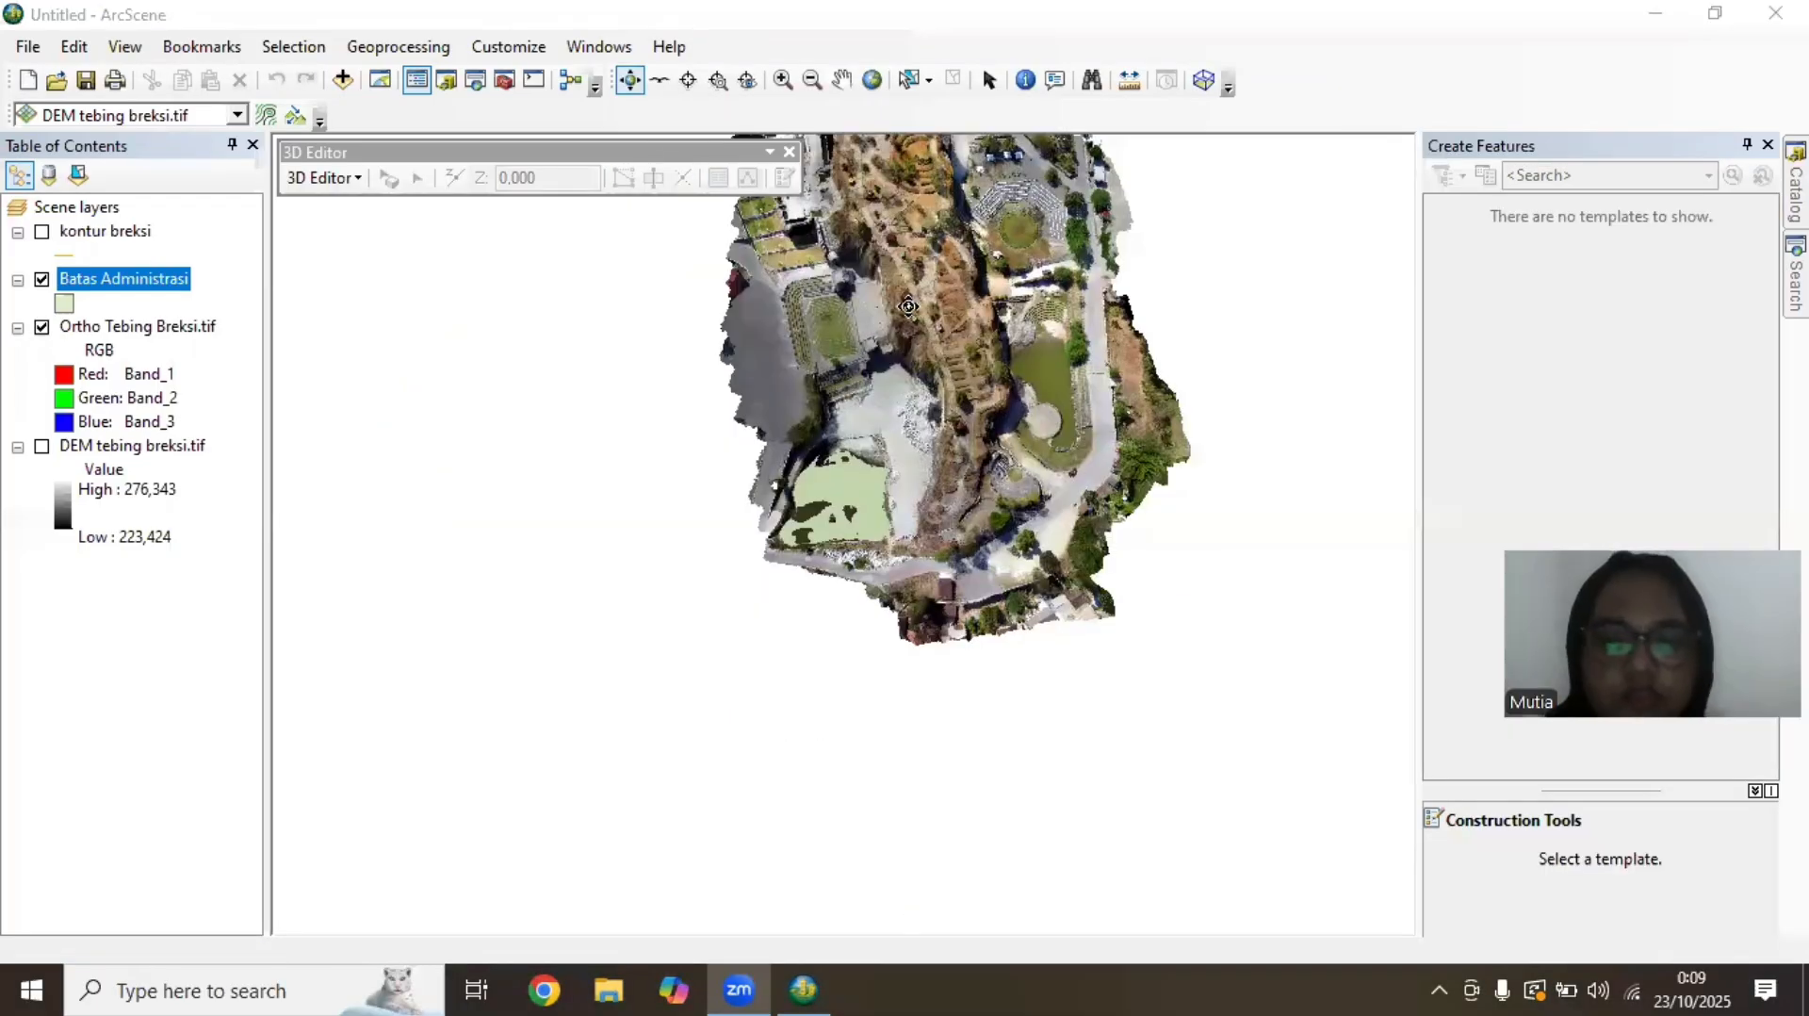
# Symbolize the Batas Administrasi polygon with no fill colour and a red outline of width 2
pyautogui.click(62, 303)
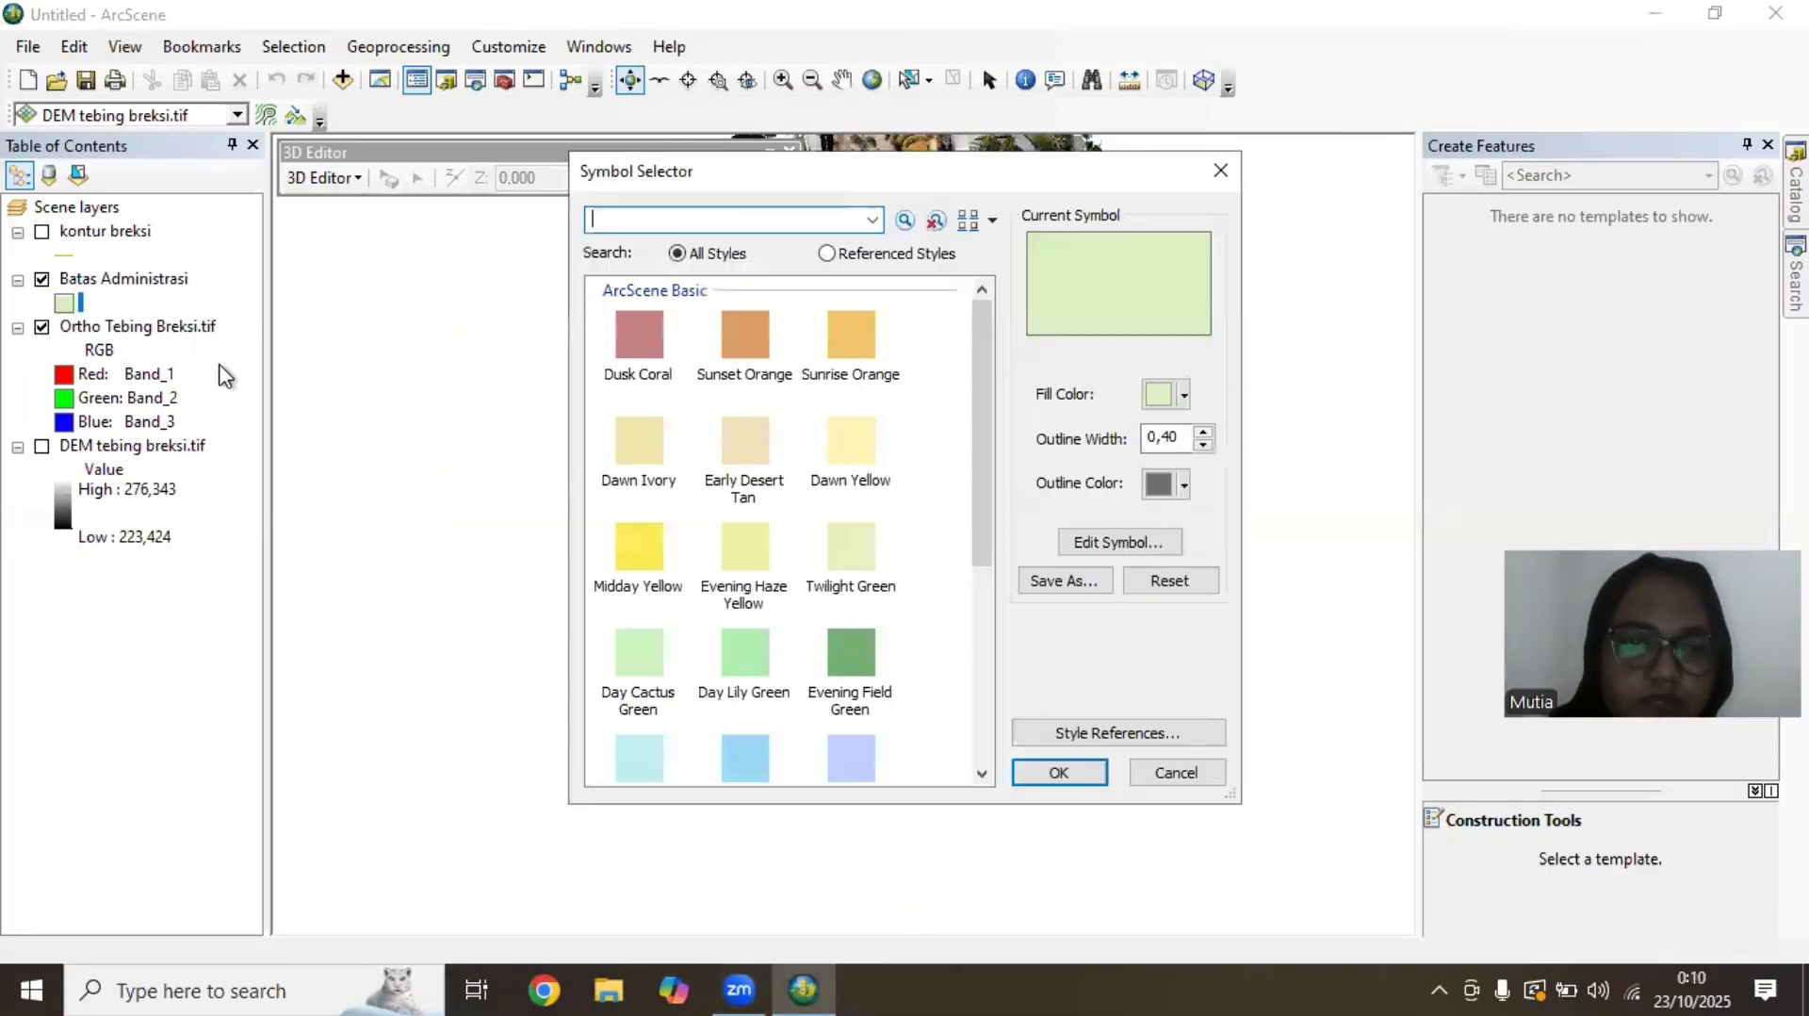
pyautogui.click(1183, 394)
pyautogui.click(1221, 429)
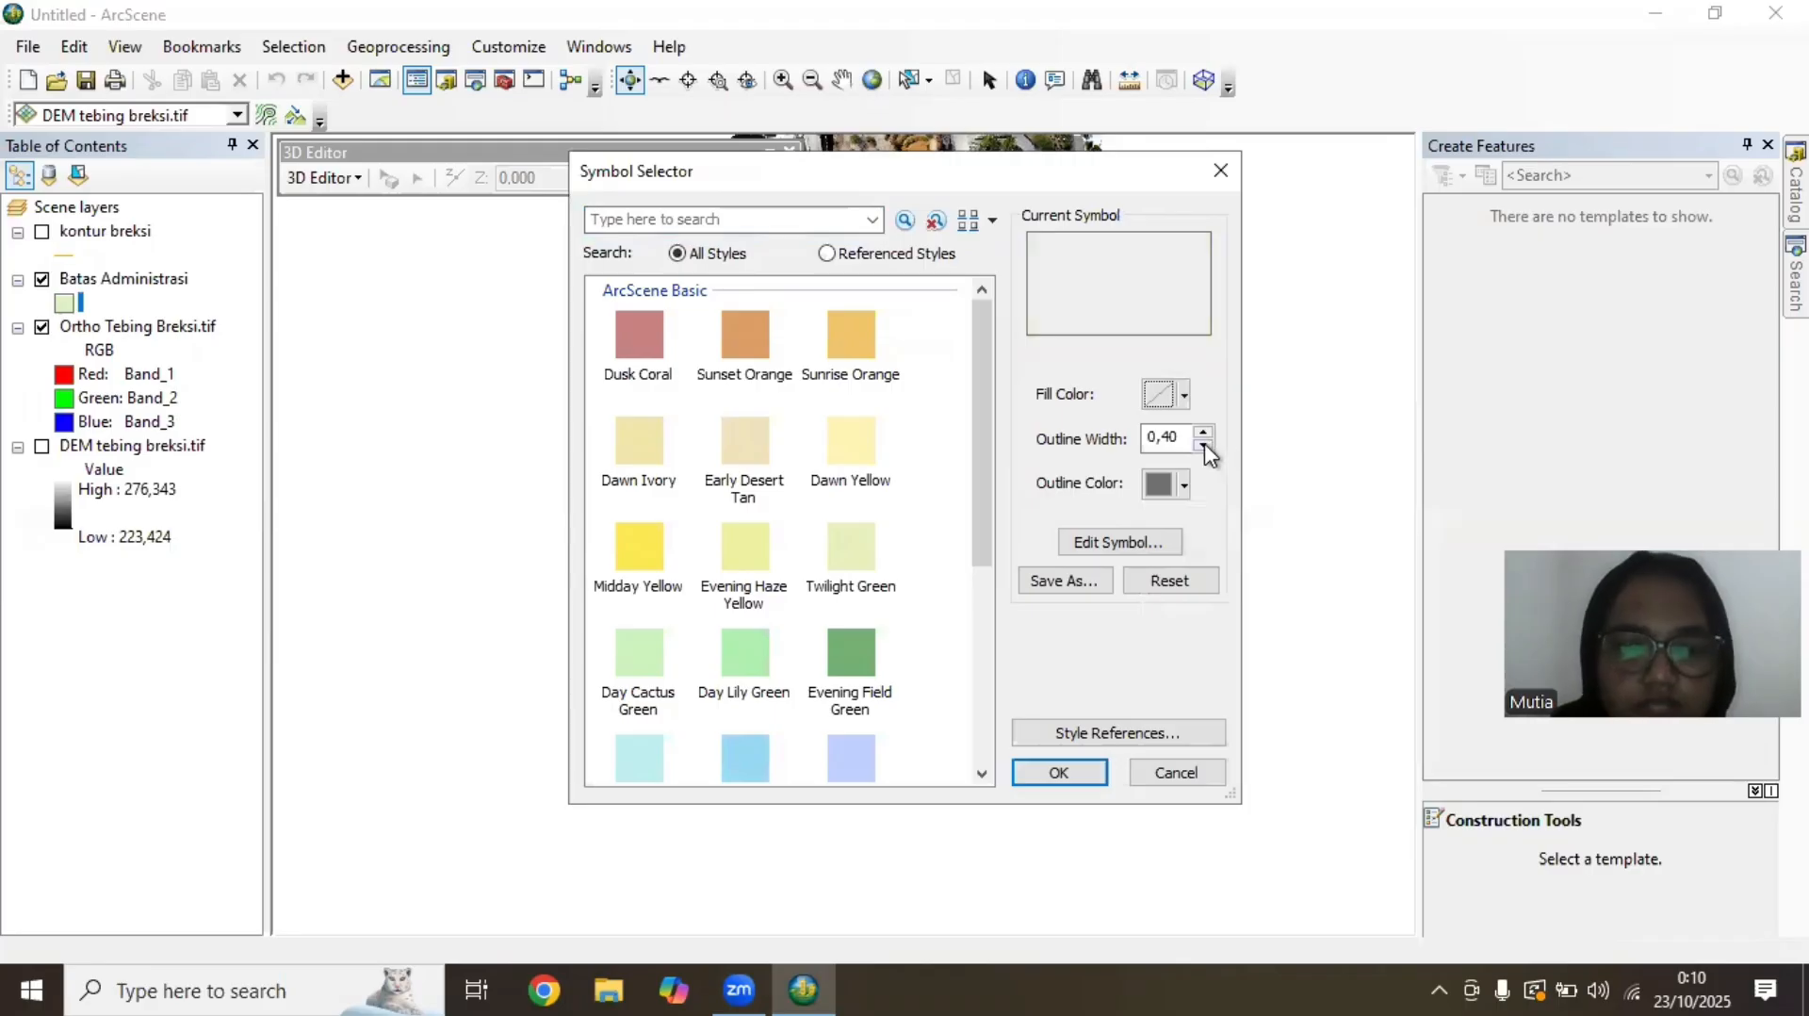
pyautogui.click(1205, 432)
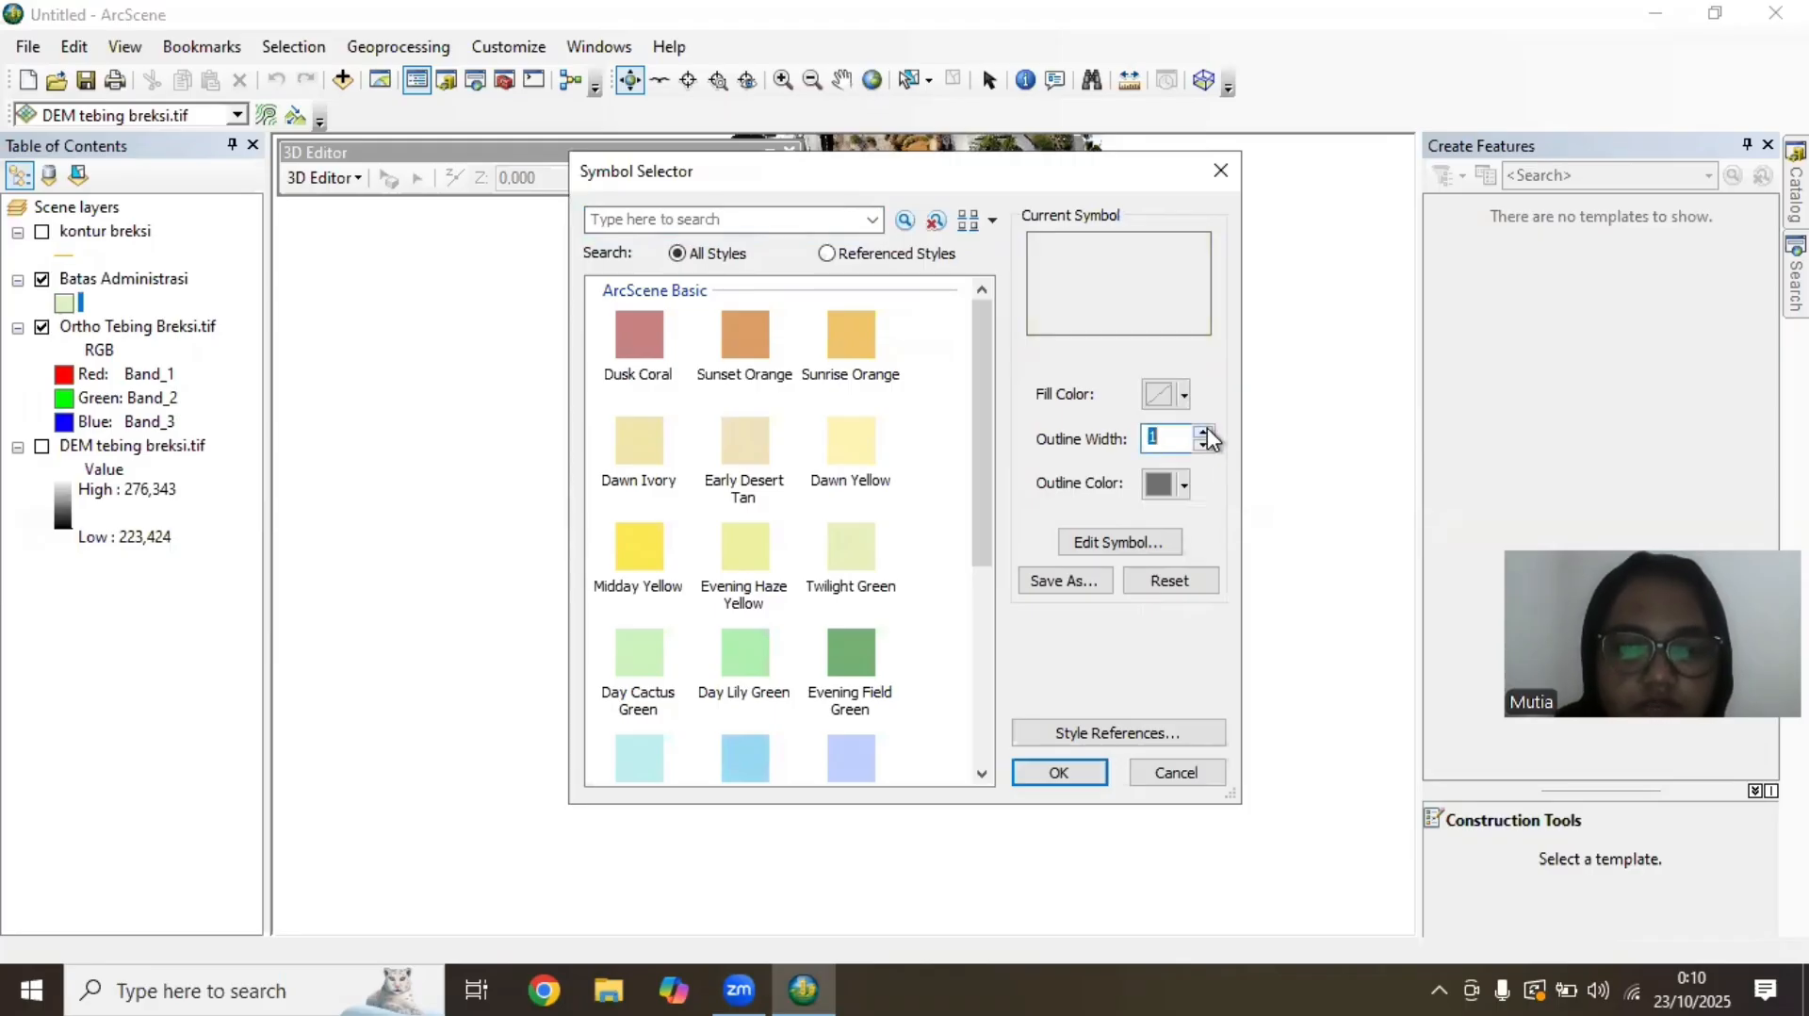
pyautogui.click(1204, 431)
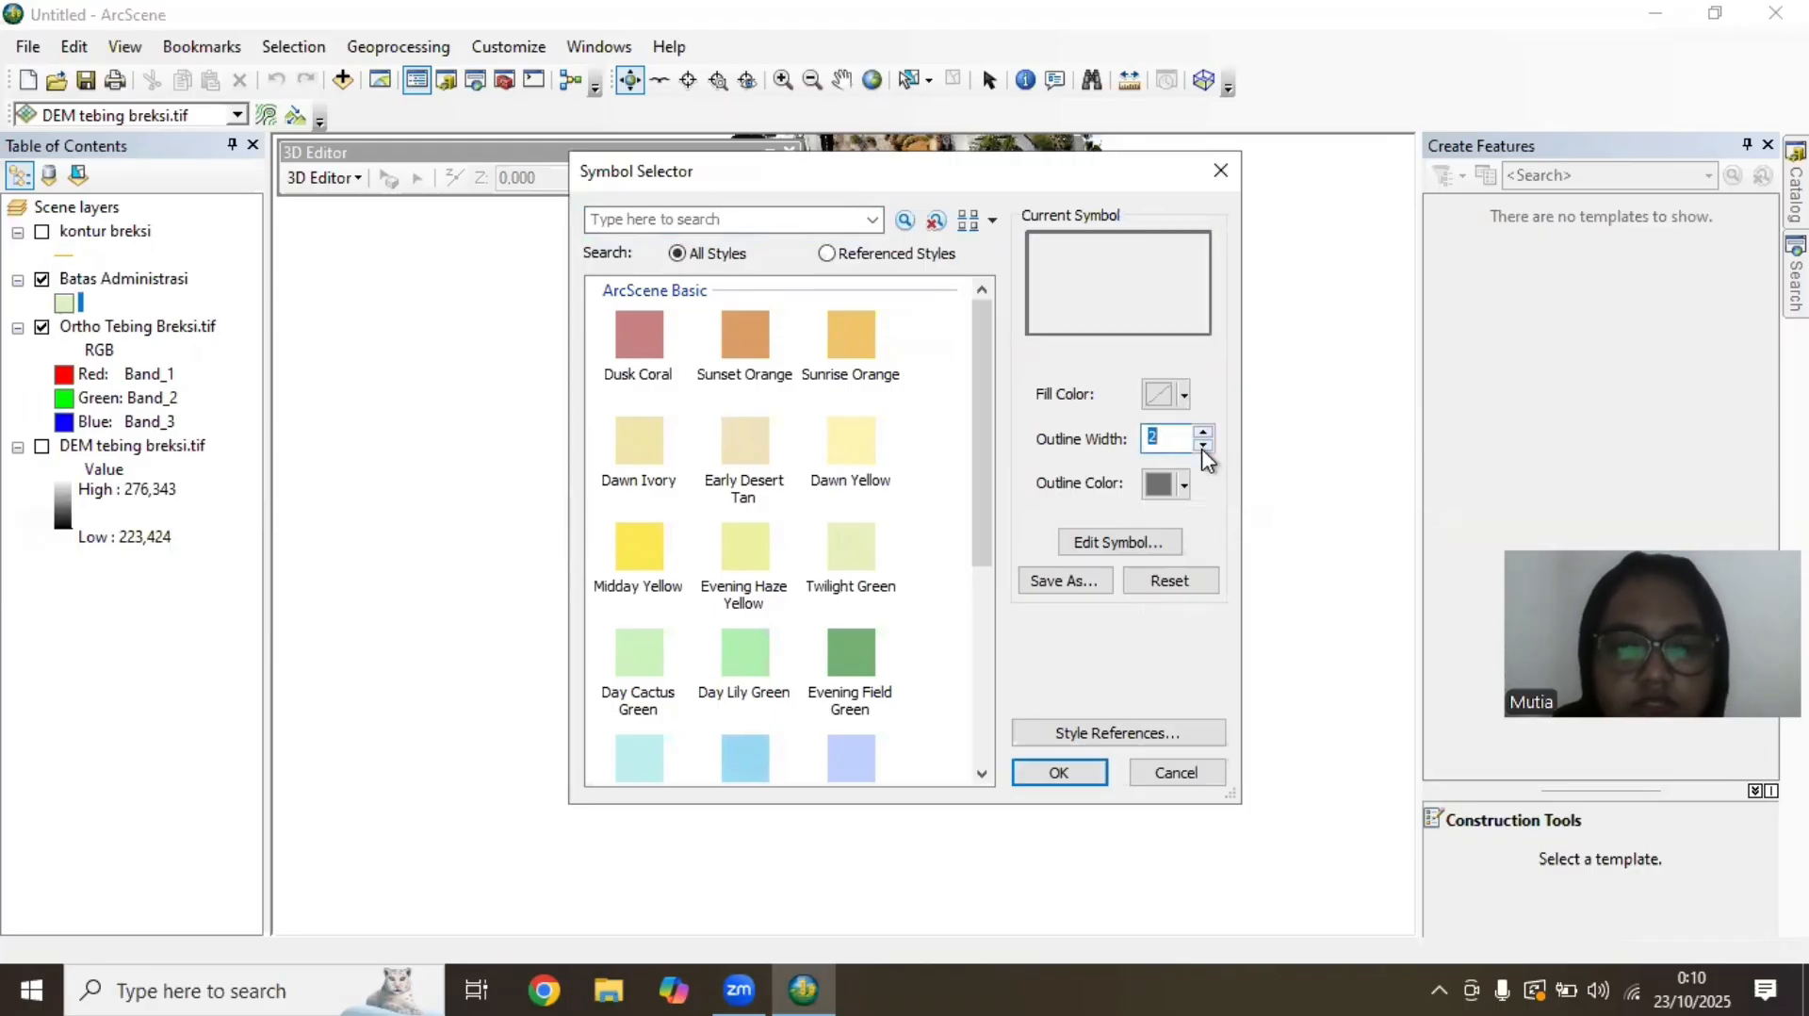
pyautogui.click(1183, 485)
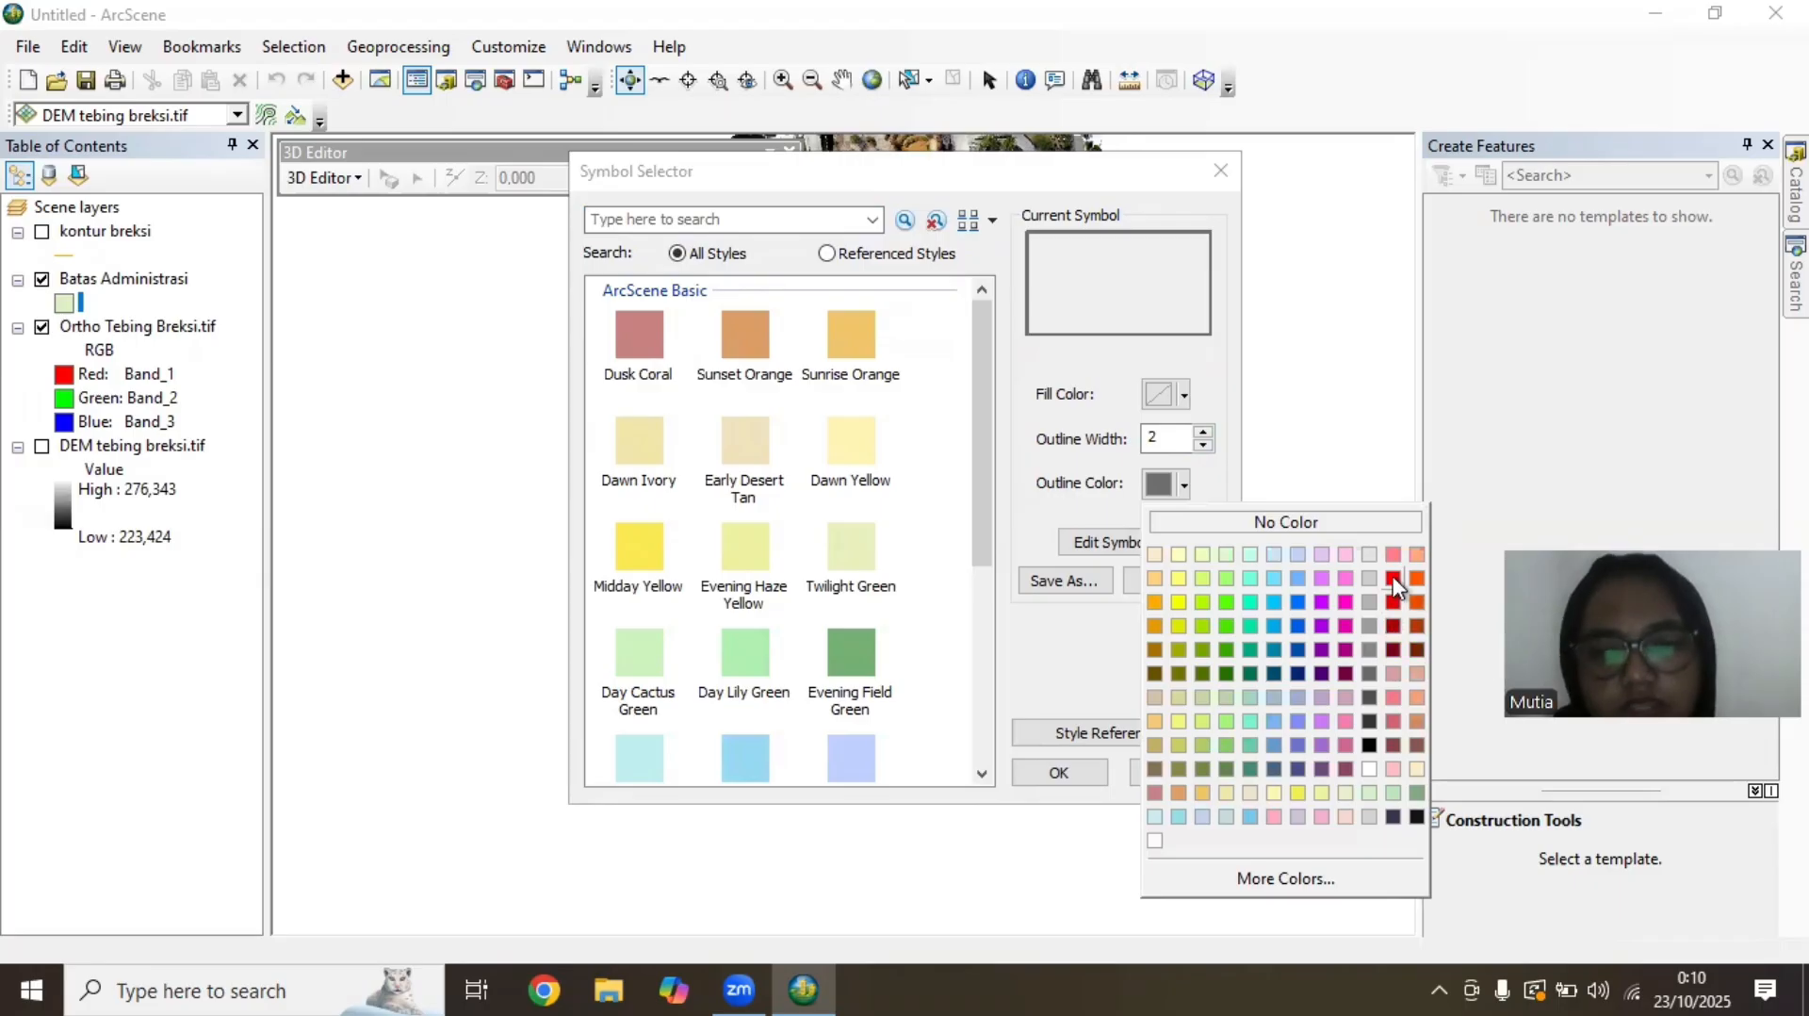
pyautogui.click(1392, 601)
pyautogui.click(1055, 771)
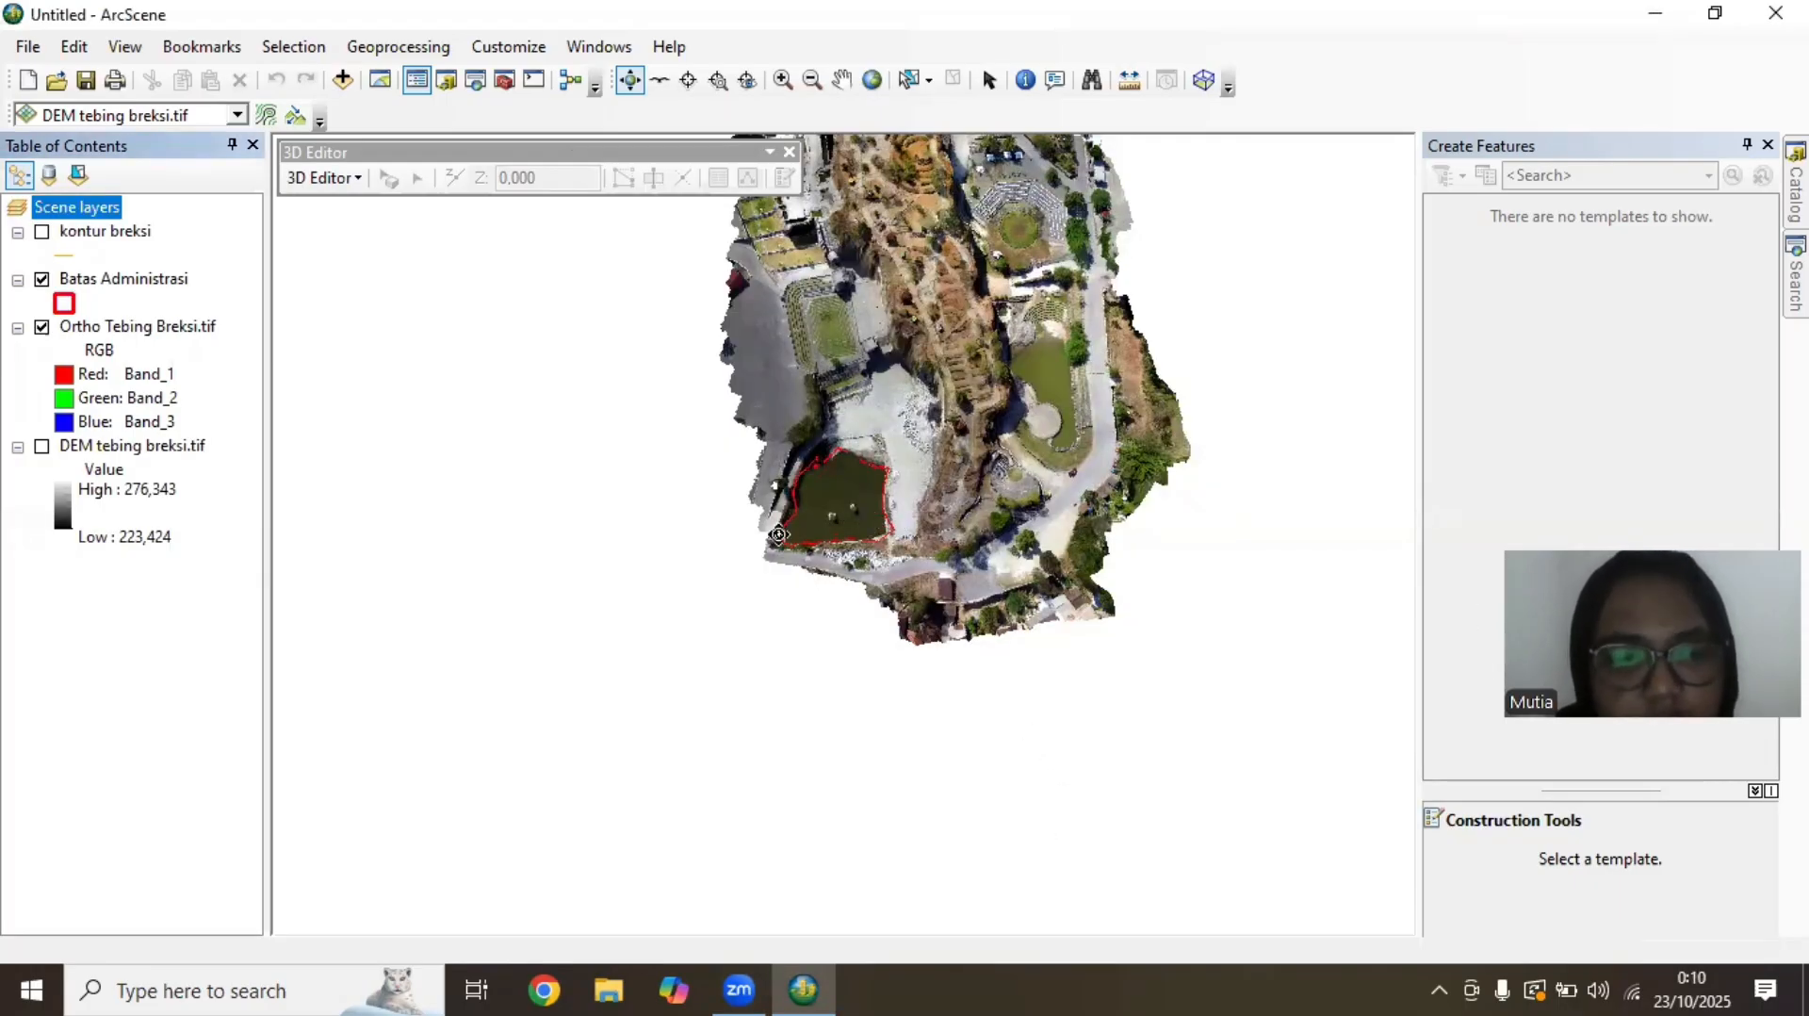
# Turn on the display of the kontur breksi and DEM tebing breksi.tif layers
pyautogui.click(41, 231)
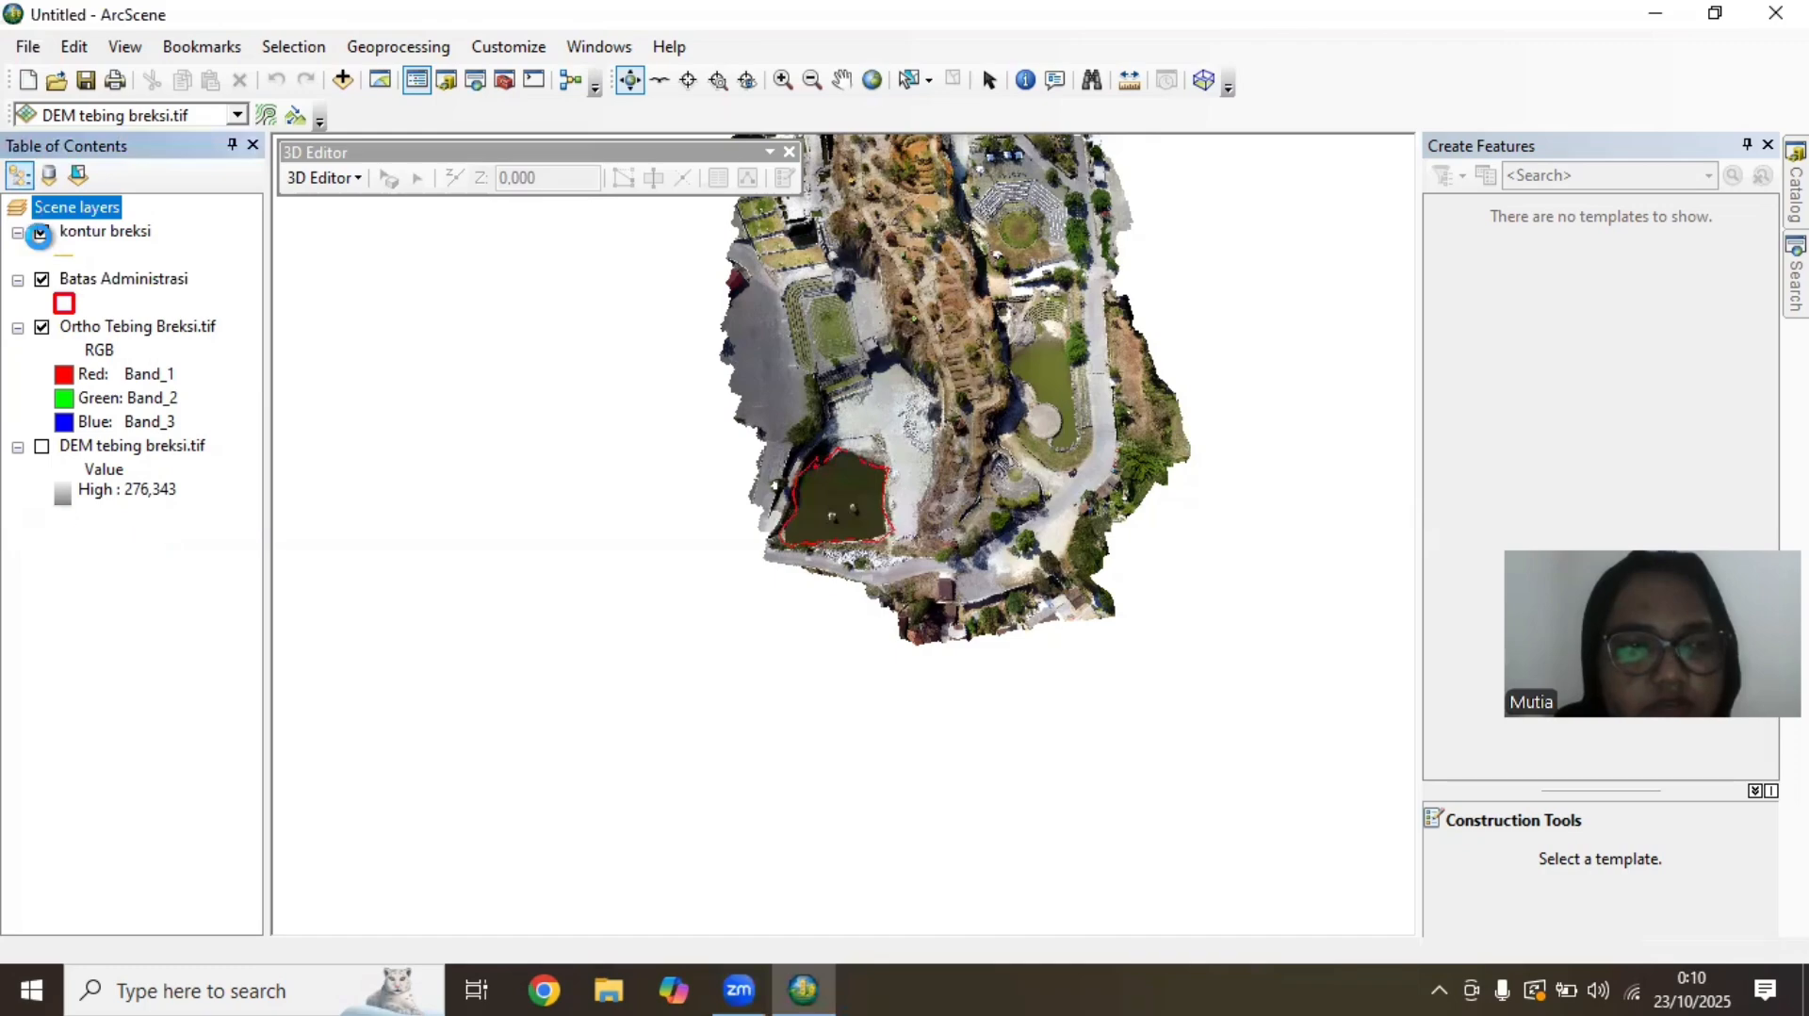
pyautogui.click(44, 447)
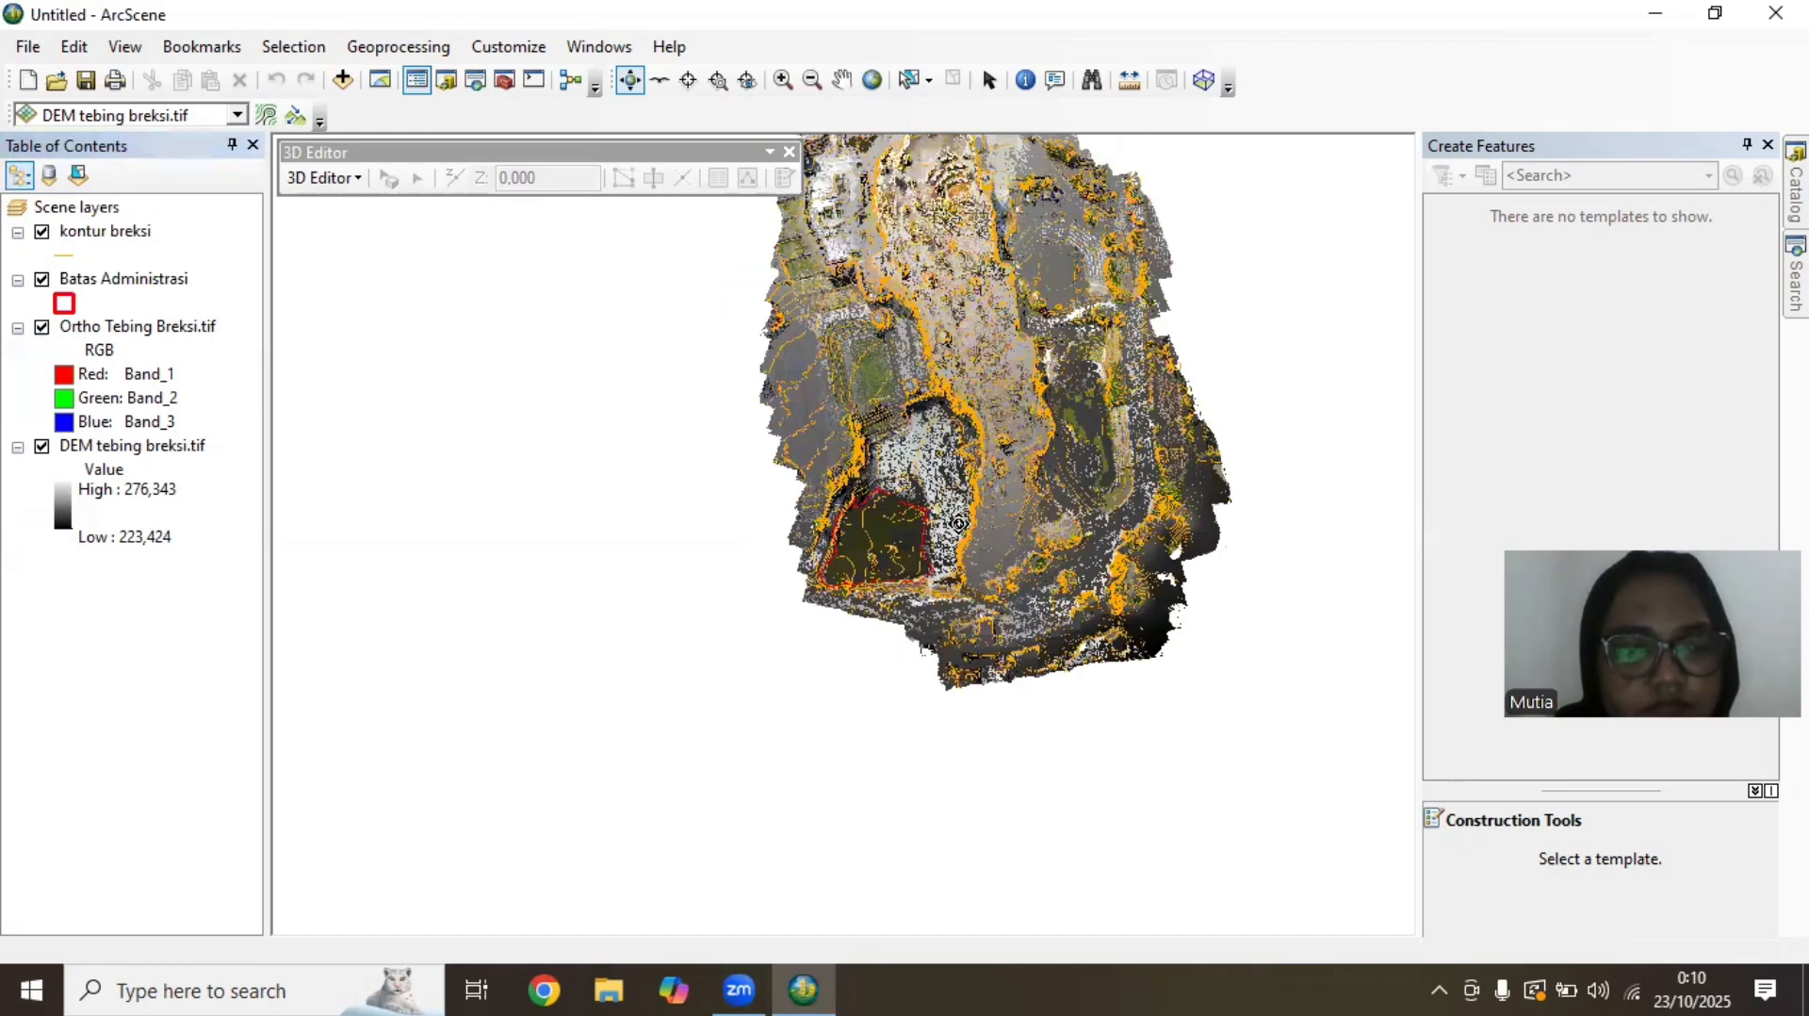
# Save the scene as an ArcScene document named Acara 8 breksi
pyautogui.click(34, 49)
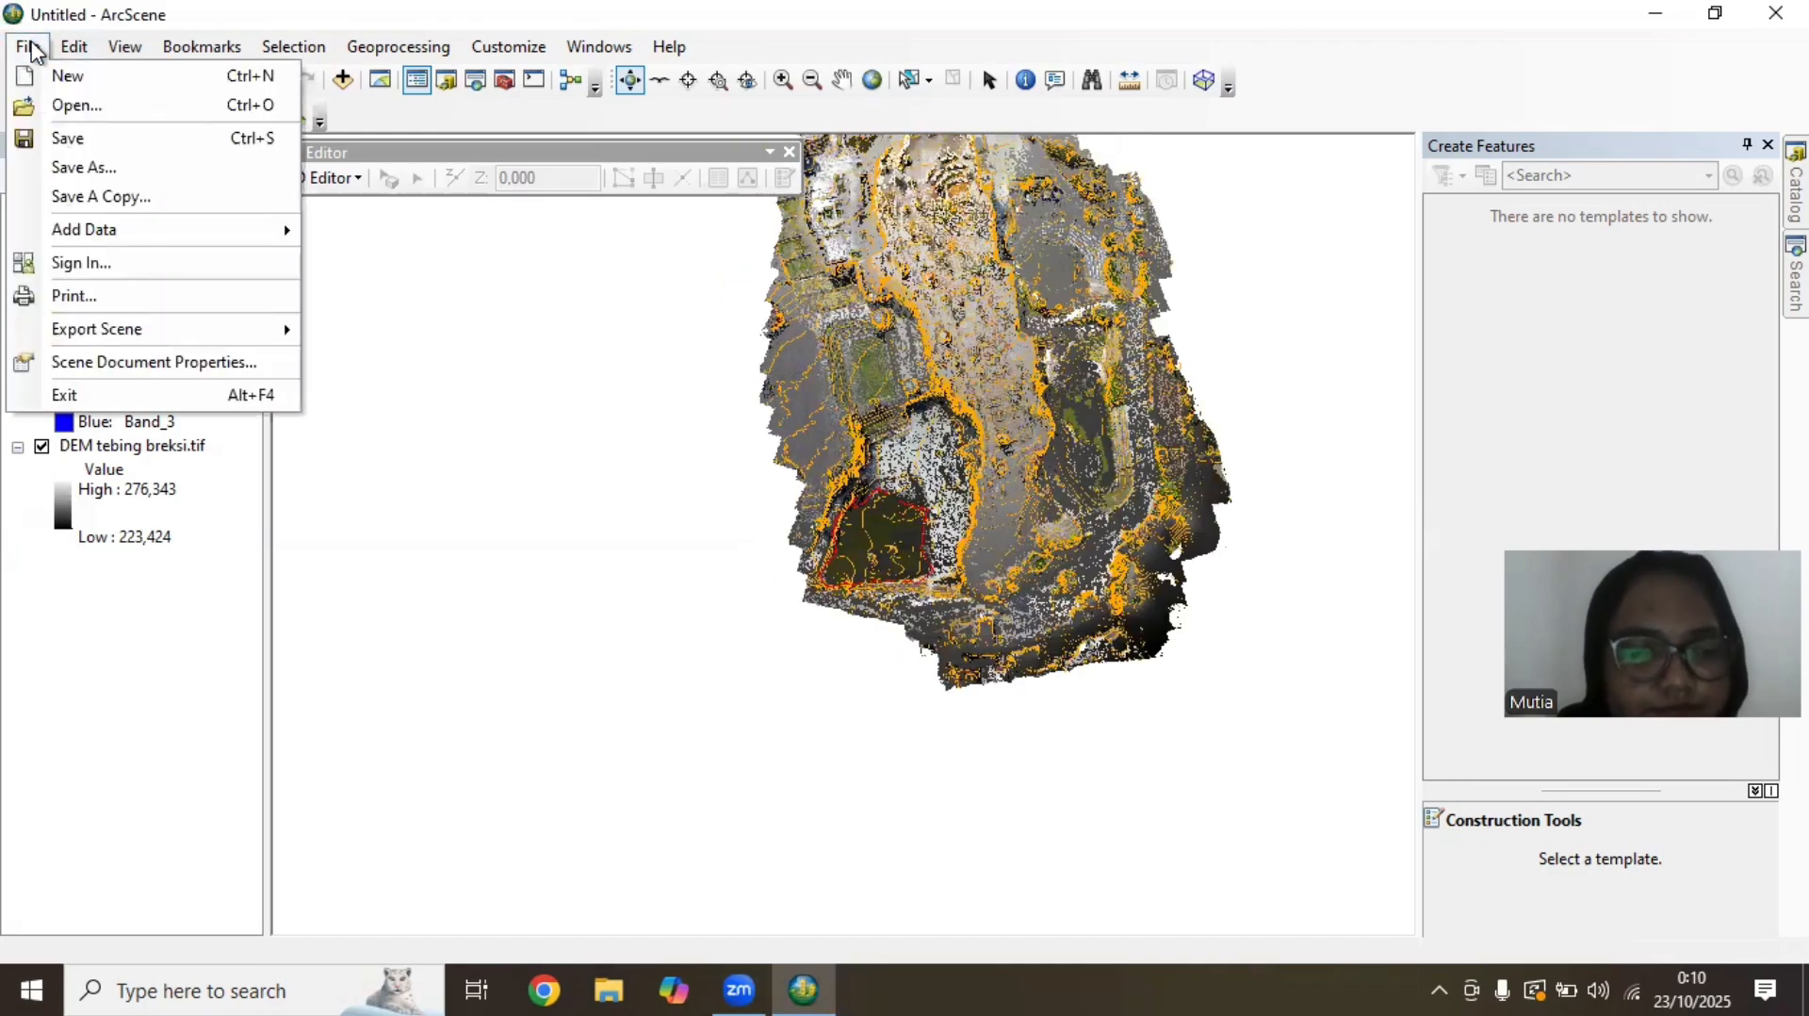
pyautogui.click(86, 162)
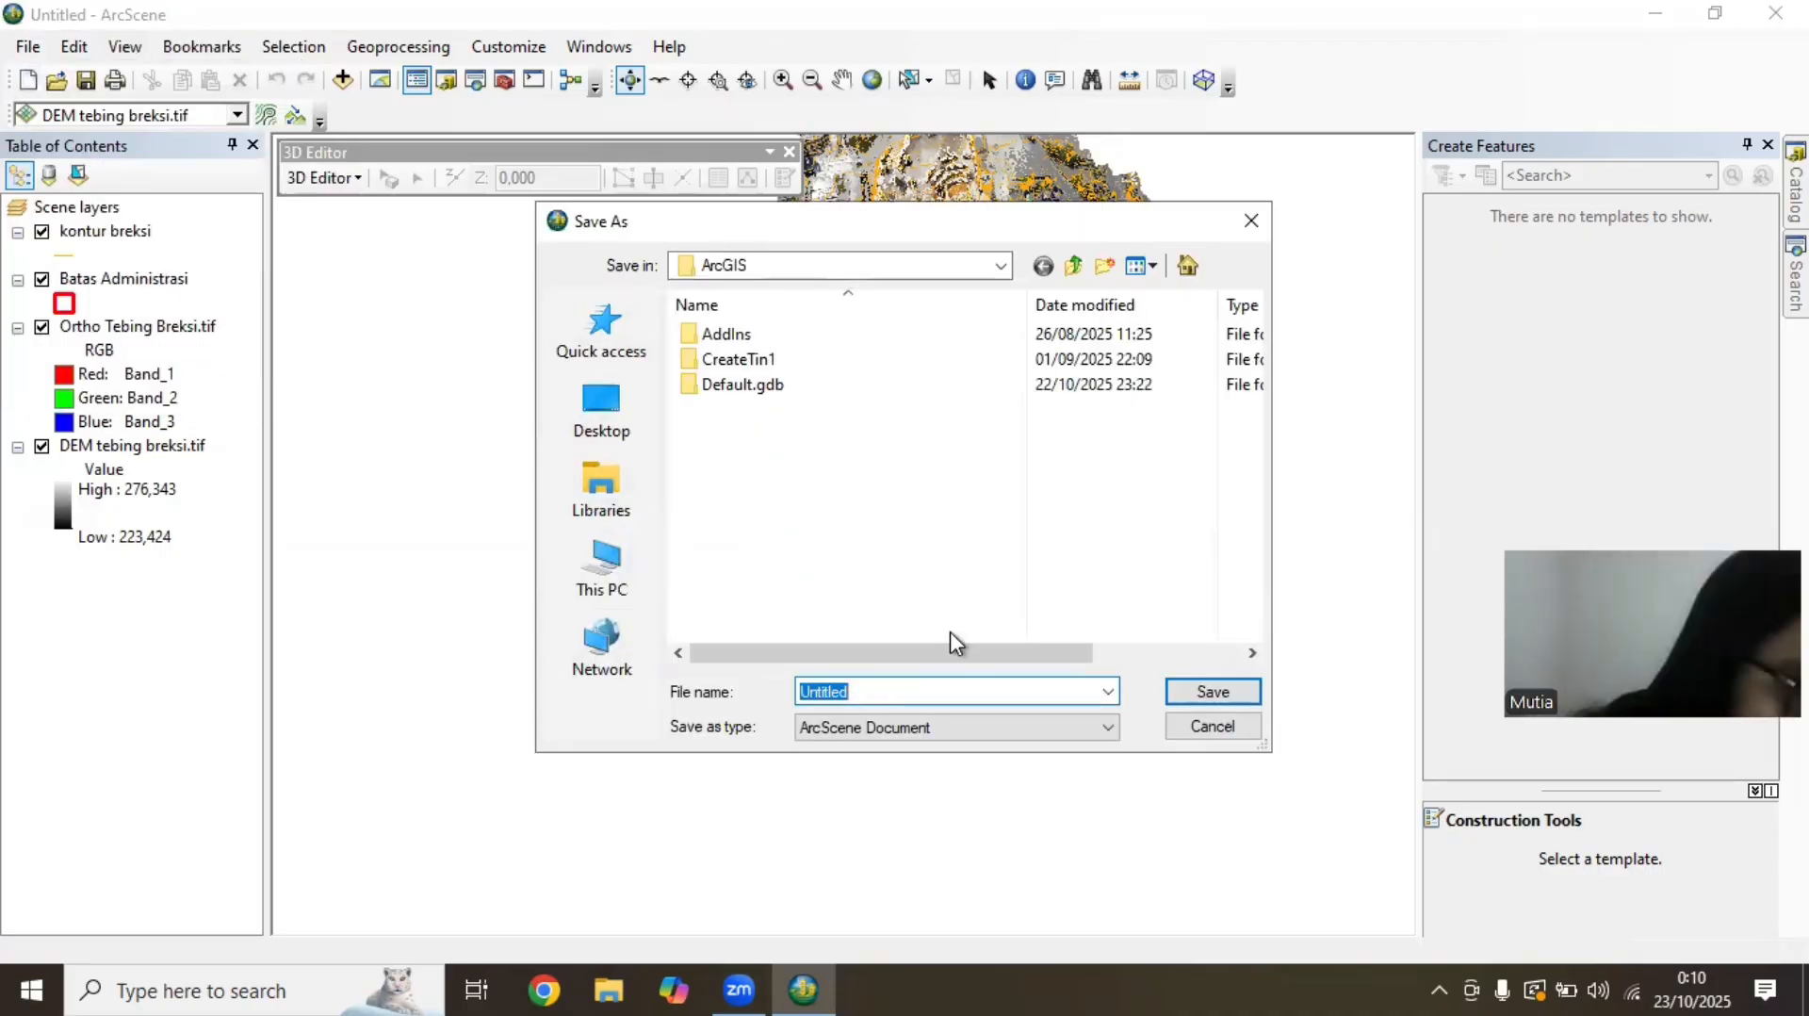
pyautogui.write('Acara 8')
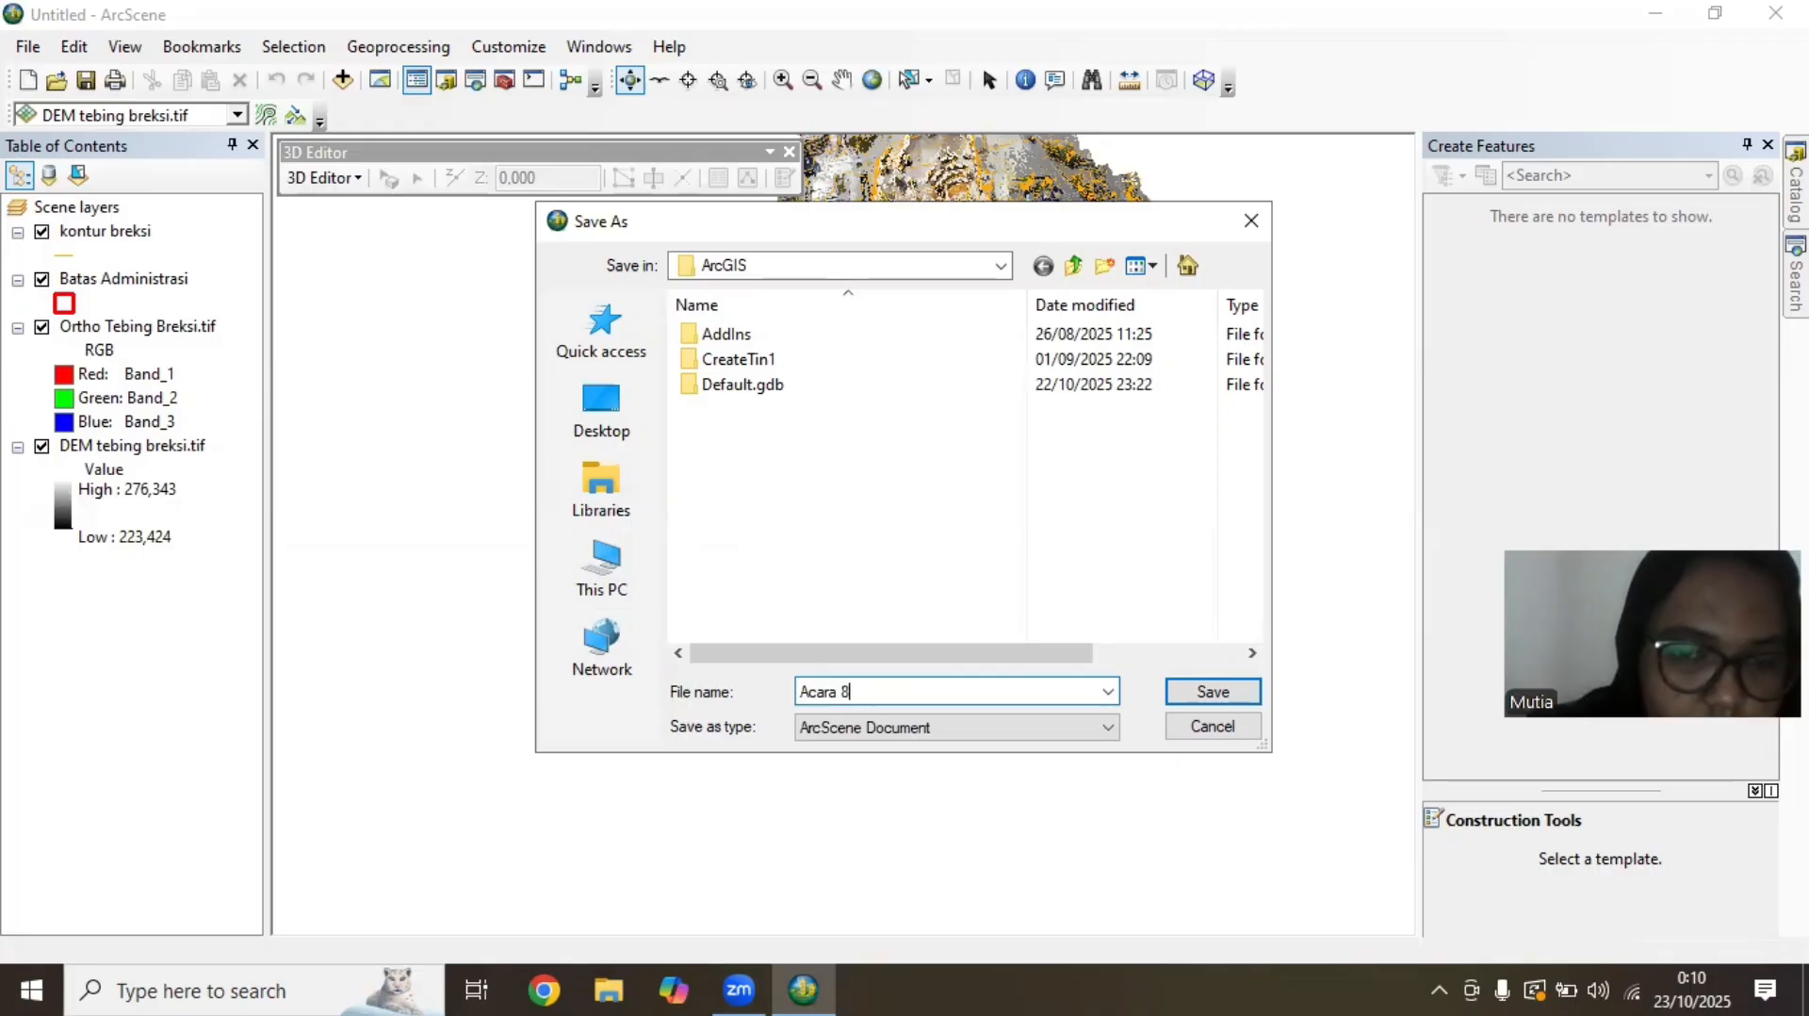
pyautogui.write(' breksi')
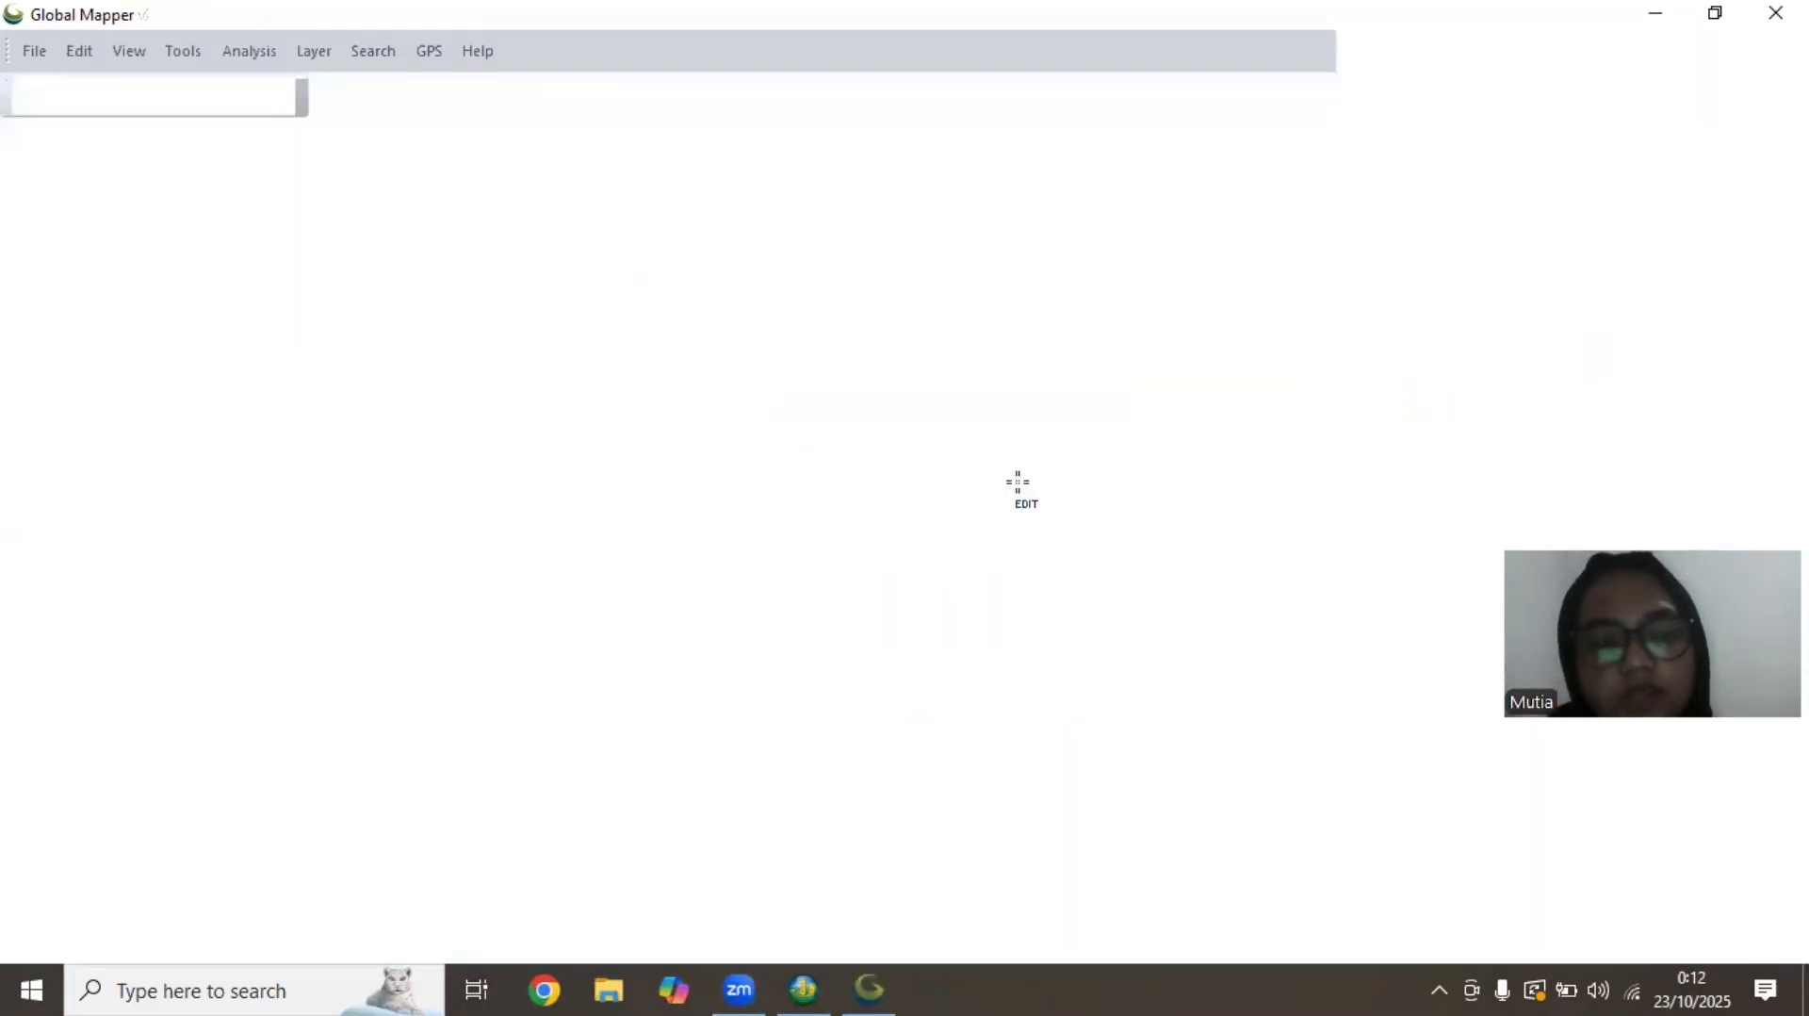
# In Global Mapper, load DEMNAS_1408-23_v1.0 from the Acara 8 folder as elevation data with the Geographic WGS84 projection in arc degrees
pyautogui.click(1017, 477)
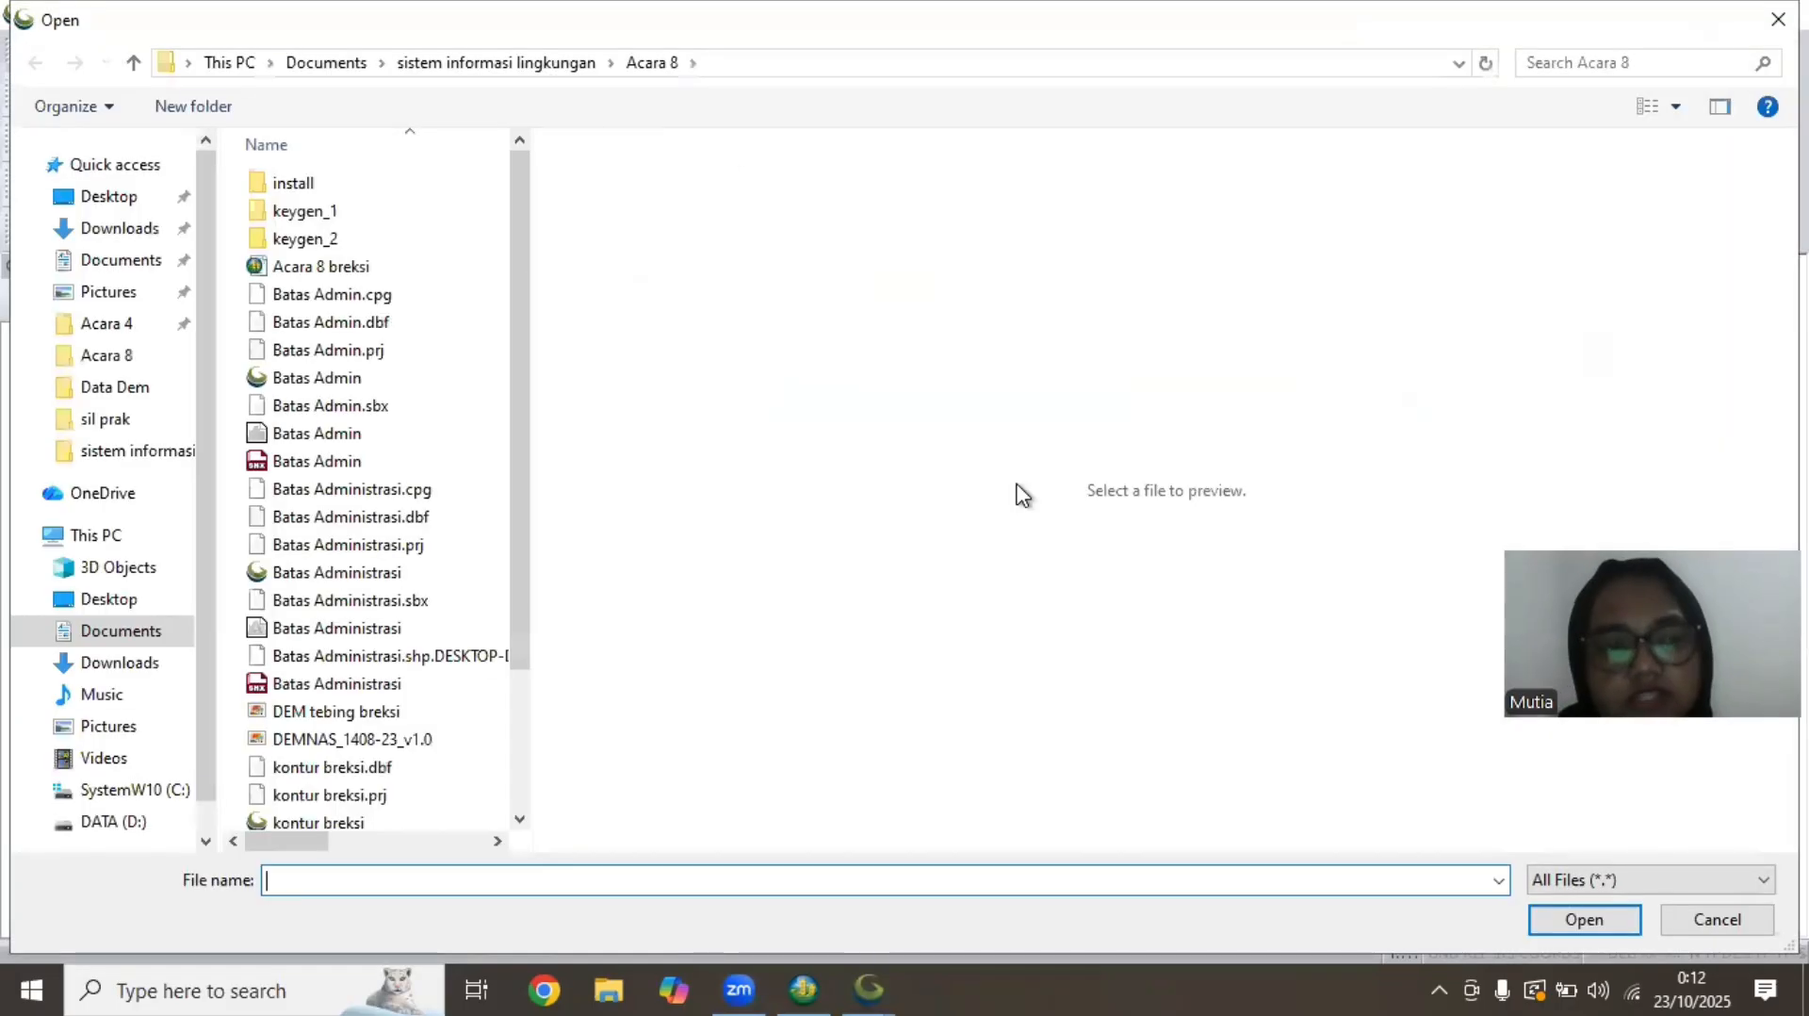
pyautogui.moveTo(526, 272); pyautogui.dragTo(541, 427)
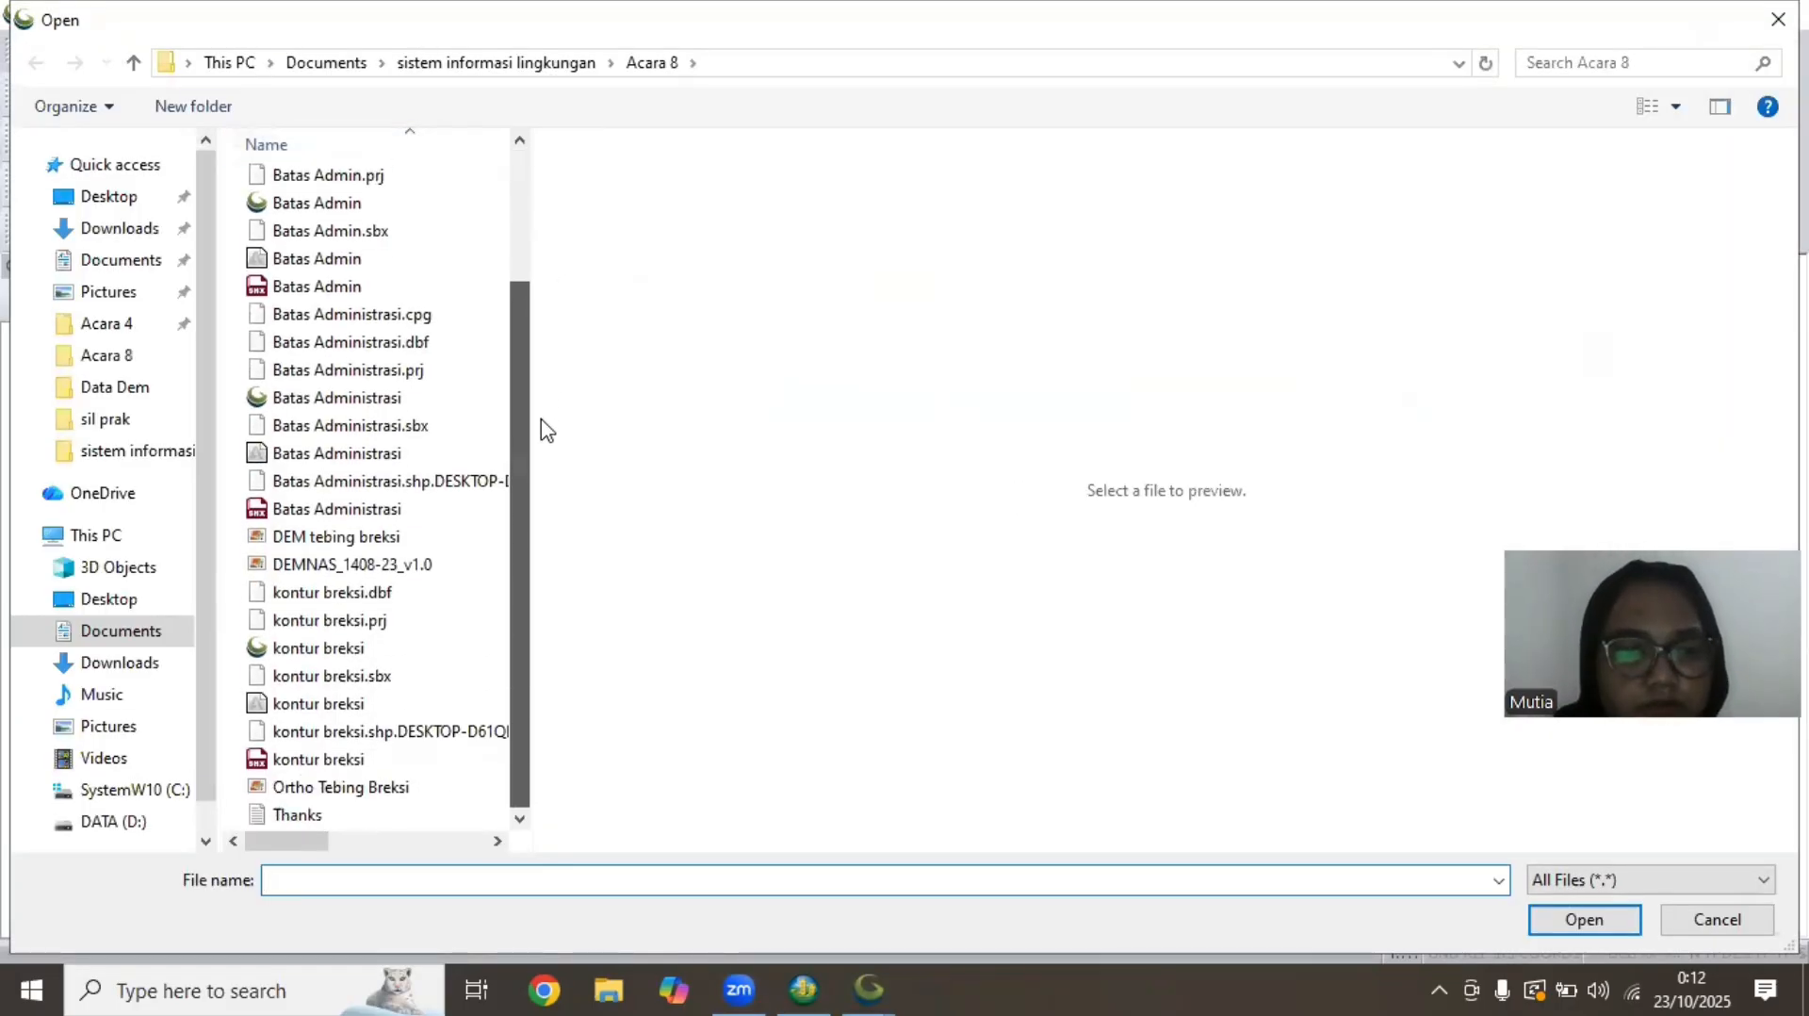
pyautogui.click(419, 570)
pyautogui.click(1584, 921)
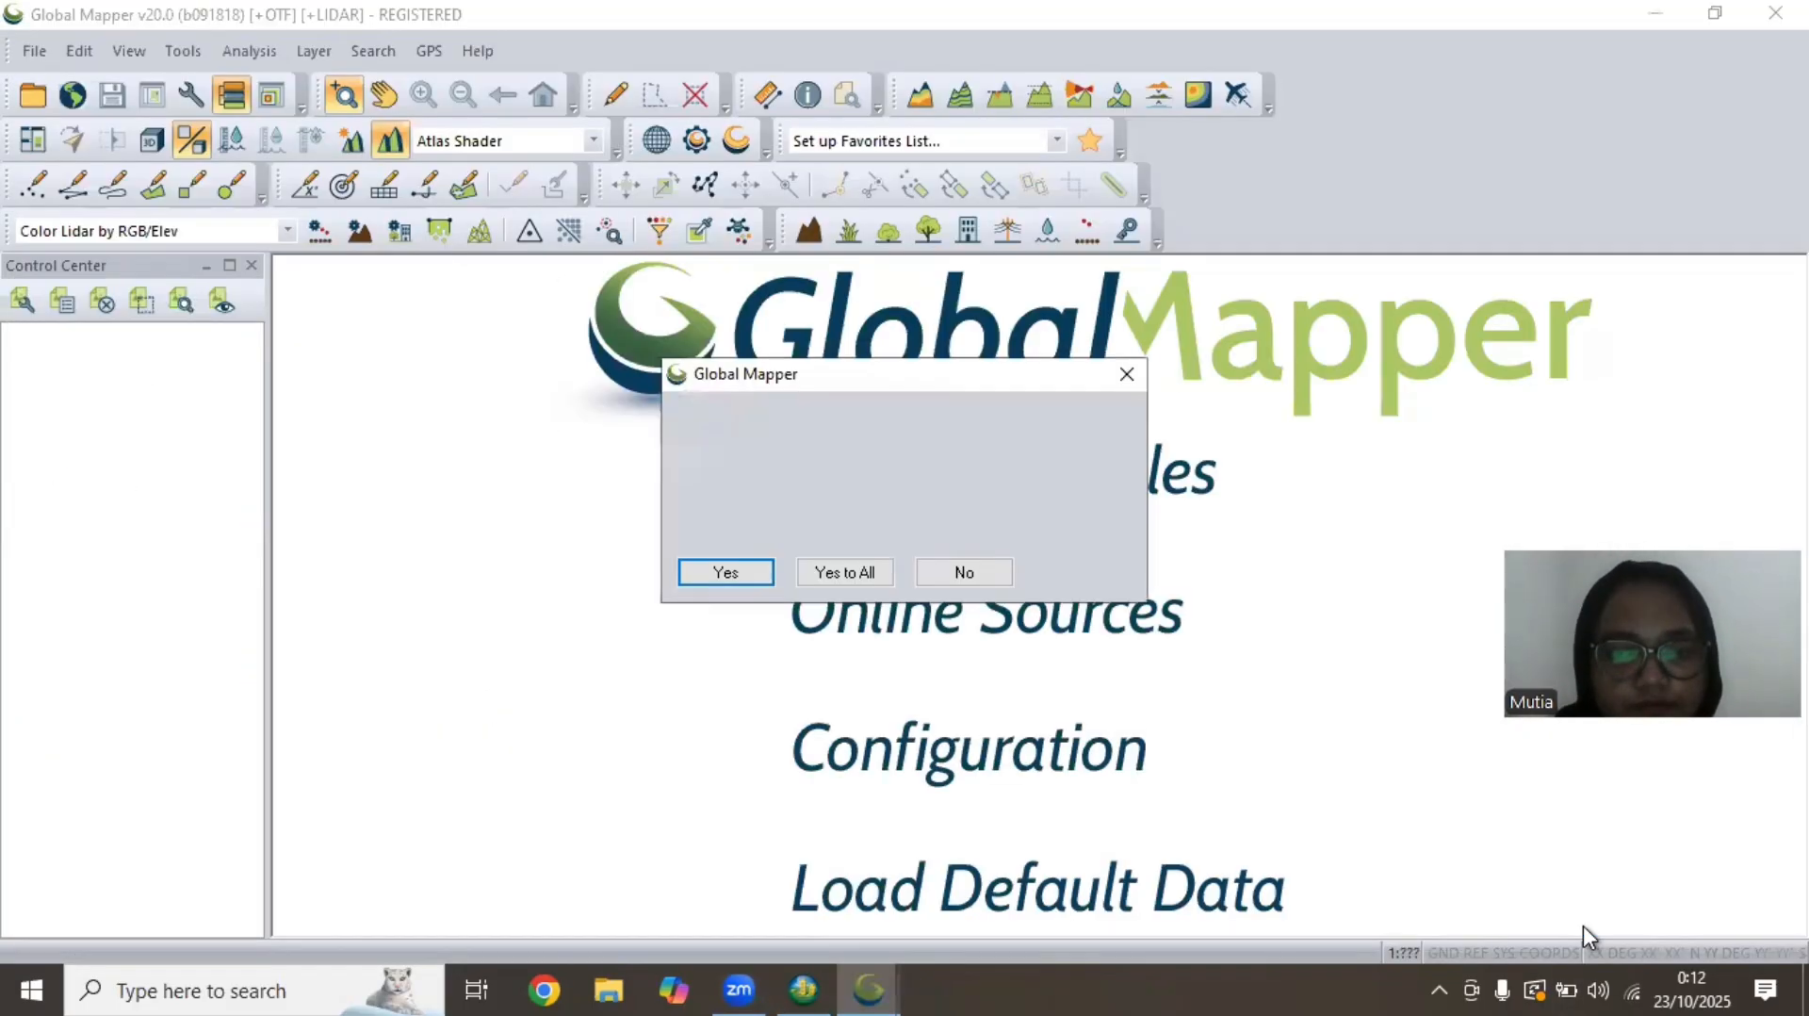
pyautogui.click(878, 569)
pyautogui.click(808, 652)
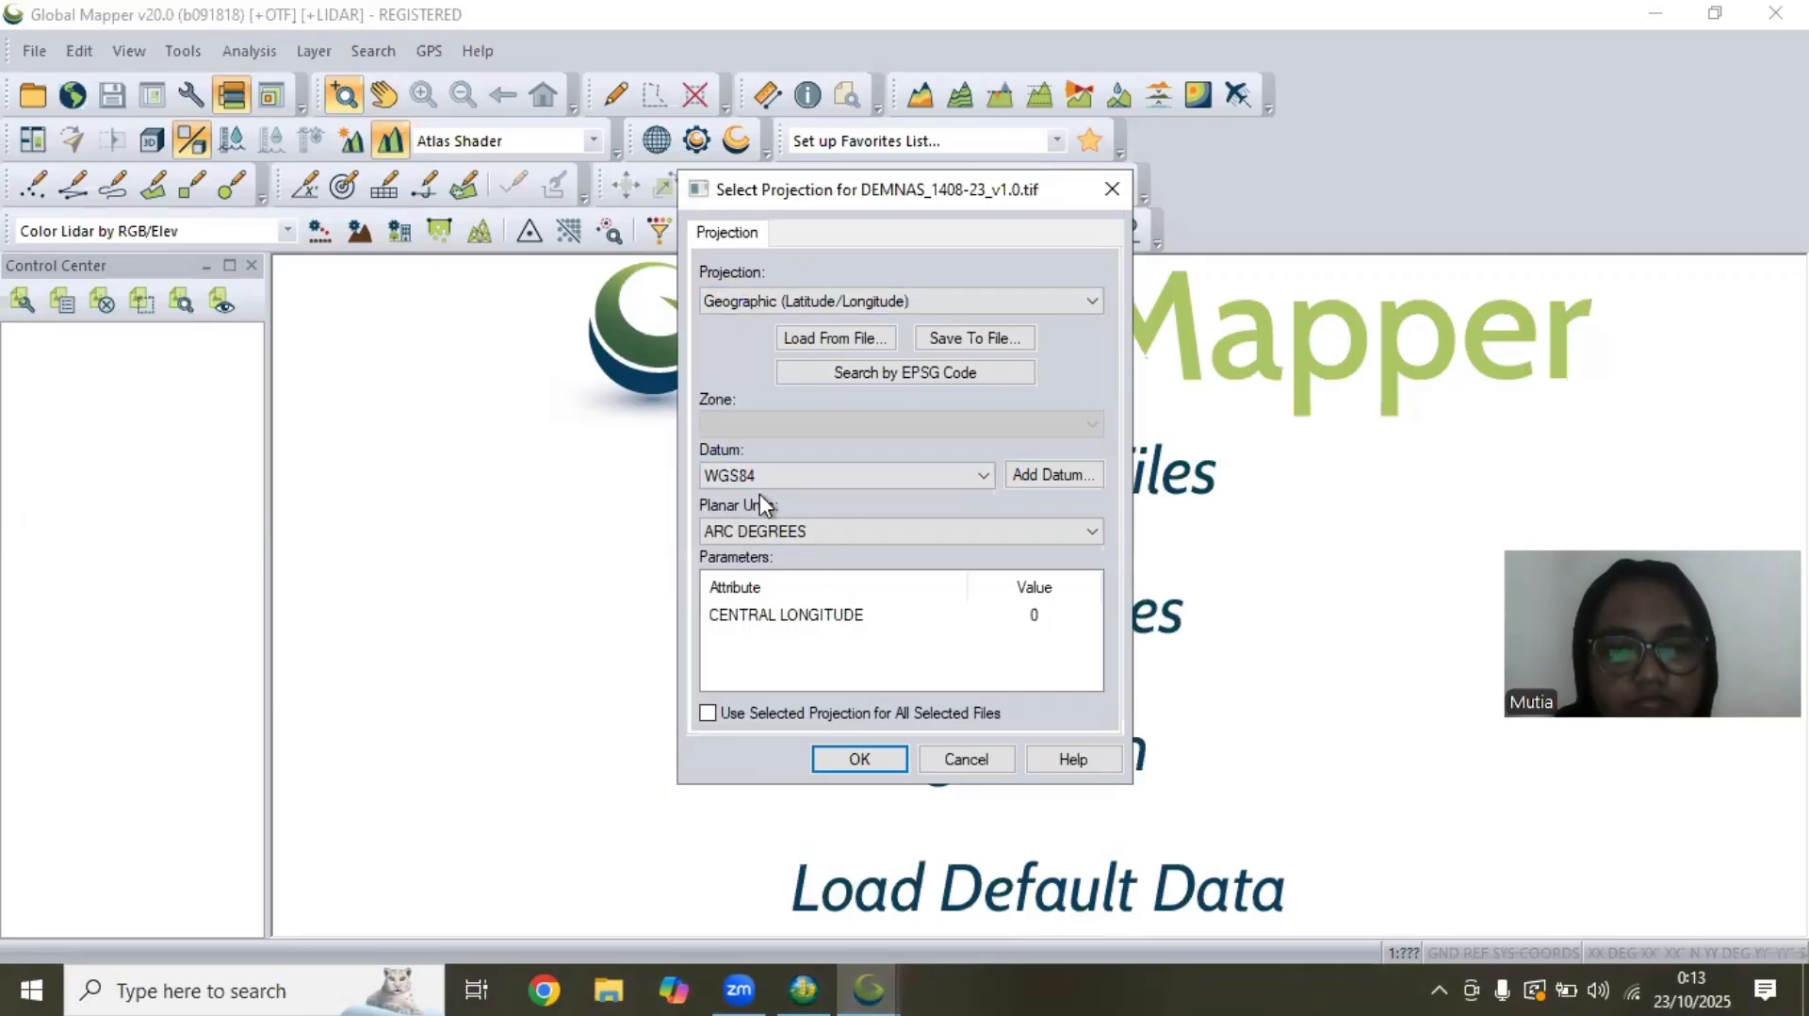
pyautogui.click(859, 758)
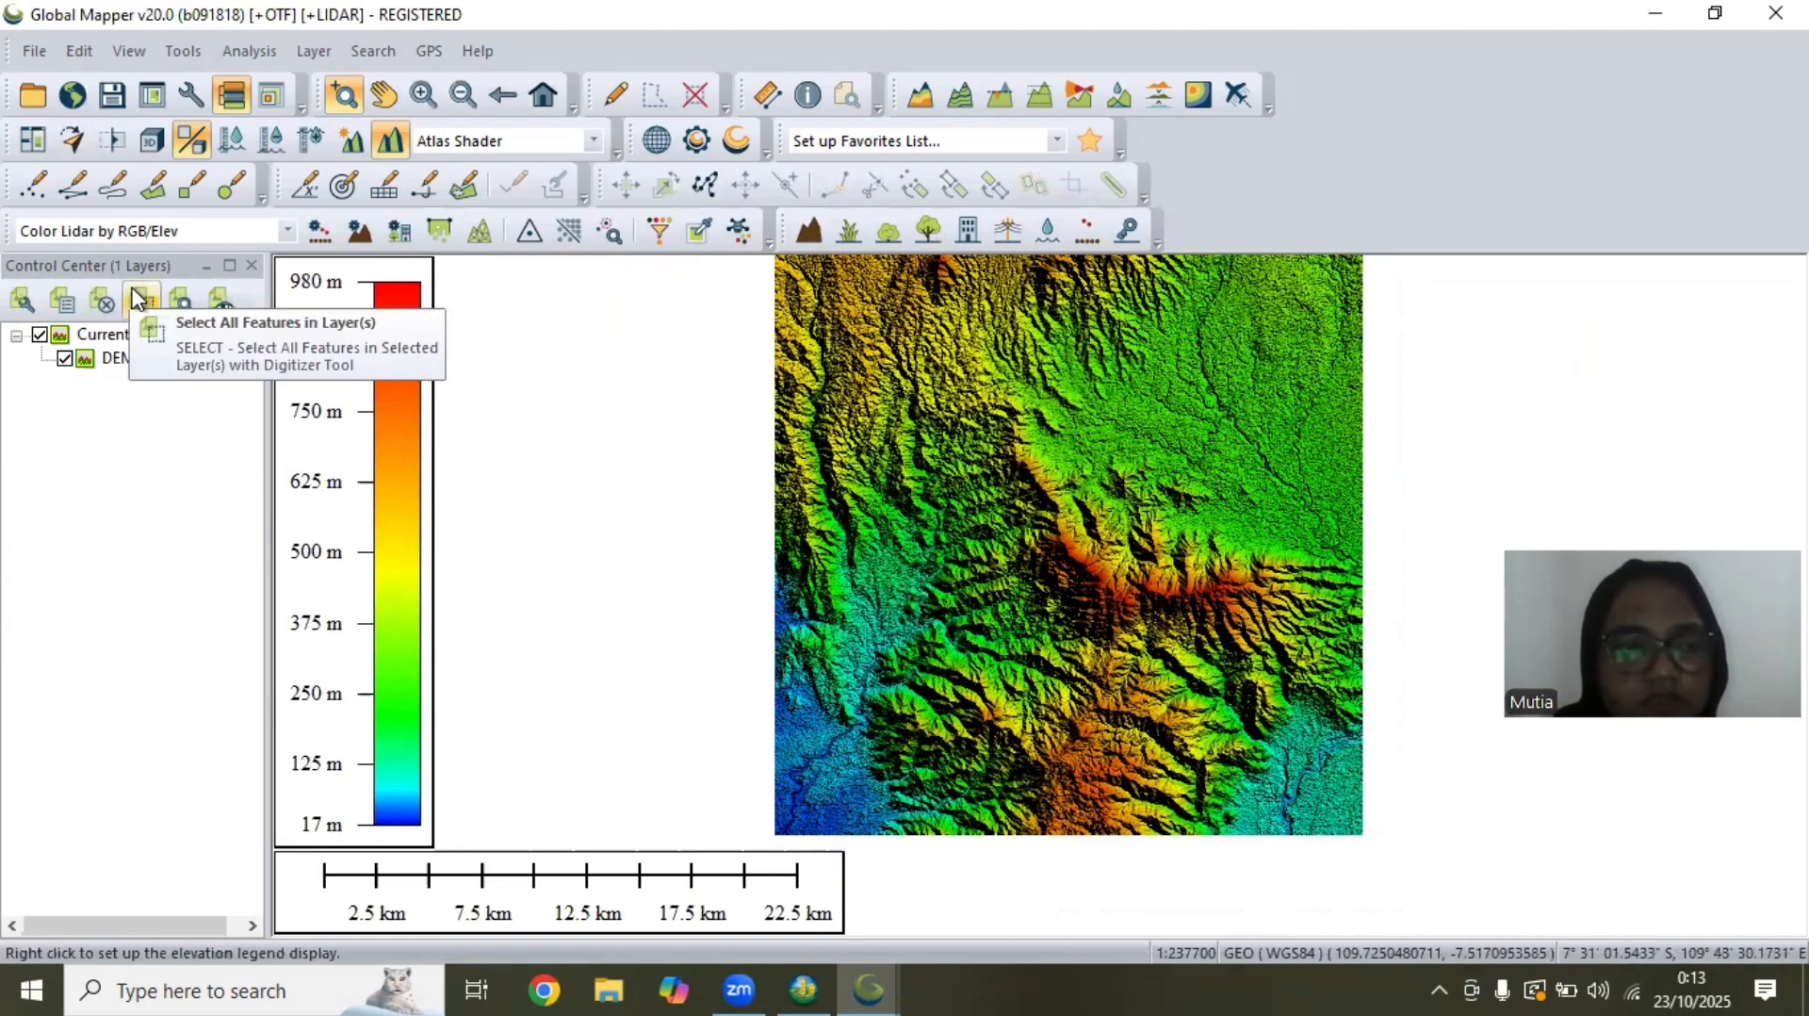
# Configure the display projection to UTM zone -49 (108°E - 114°E - Southern Hemisphere) with datum WGS84 and planar units in meters
pyautogui.click(181, 50)
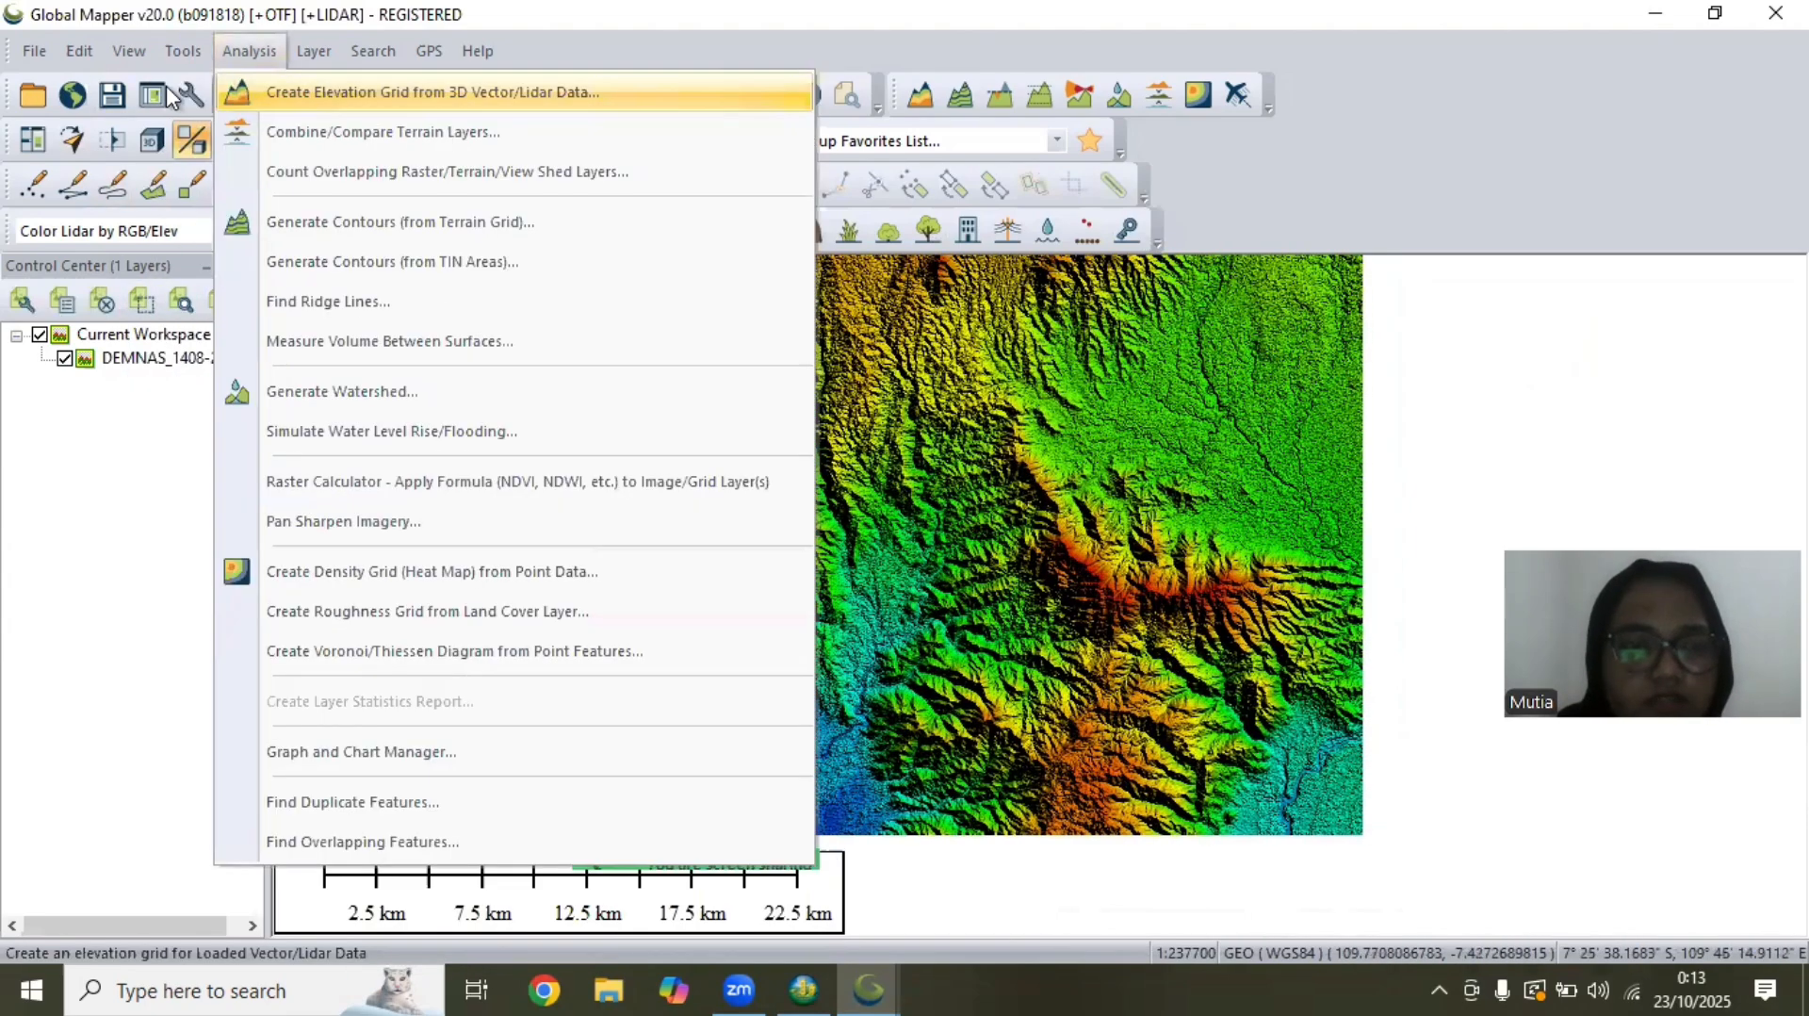
pyautogui.click(273, 540)
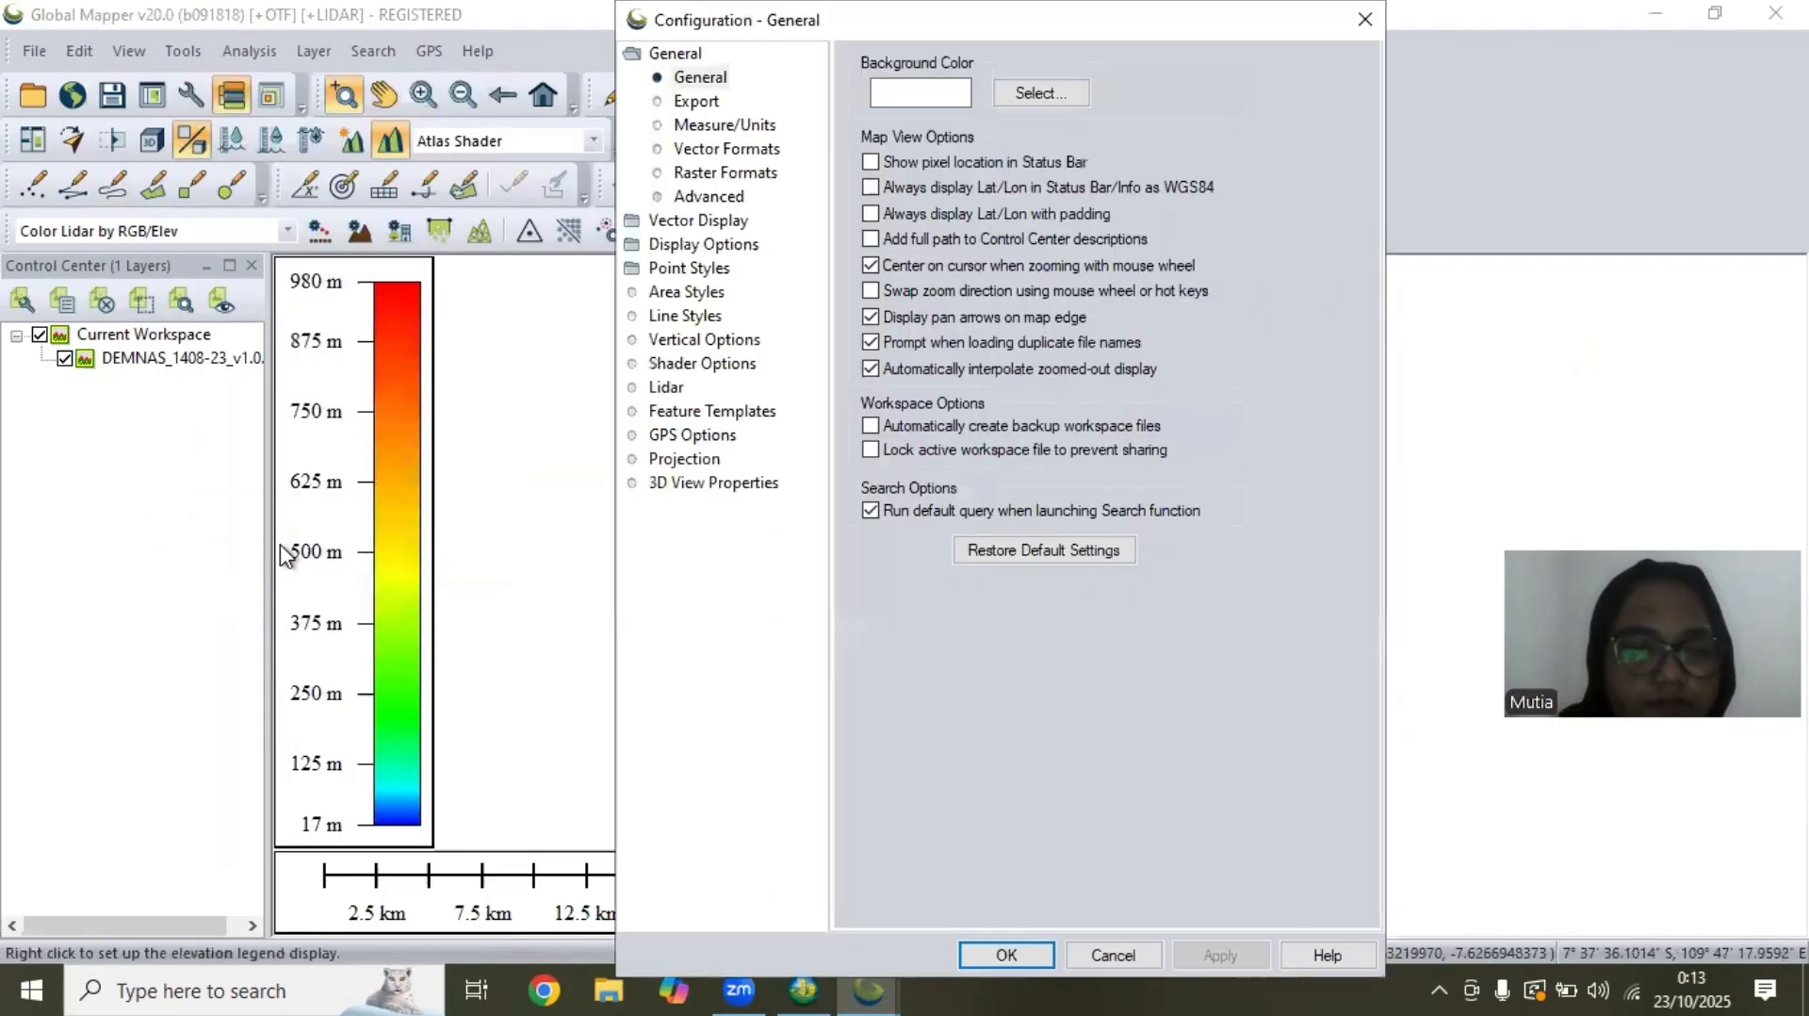
pyautogui.click(679, 459)
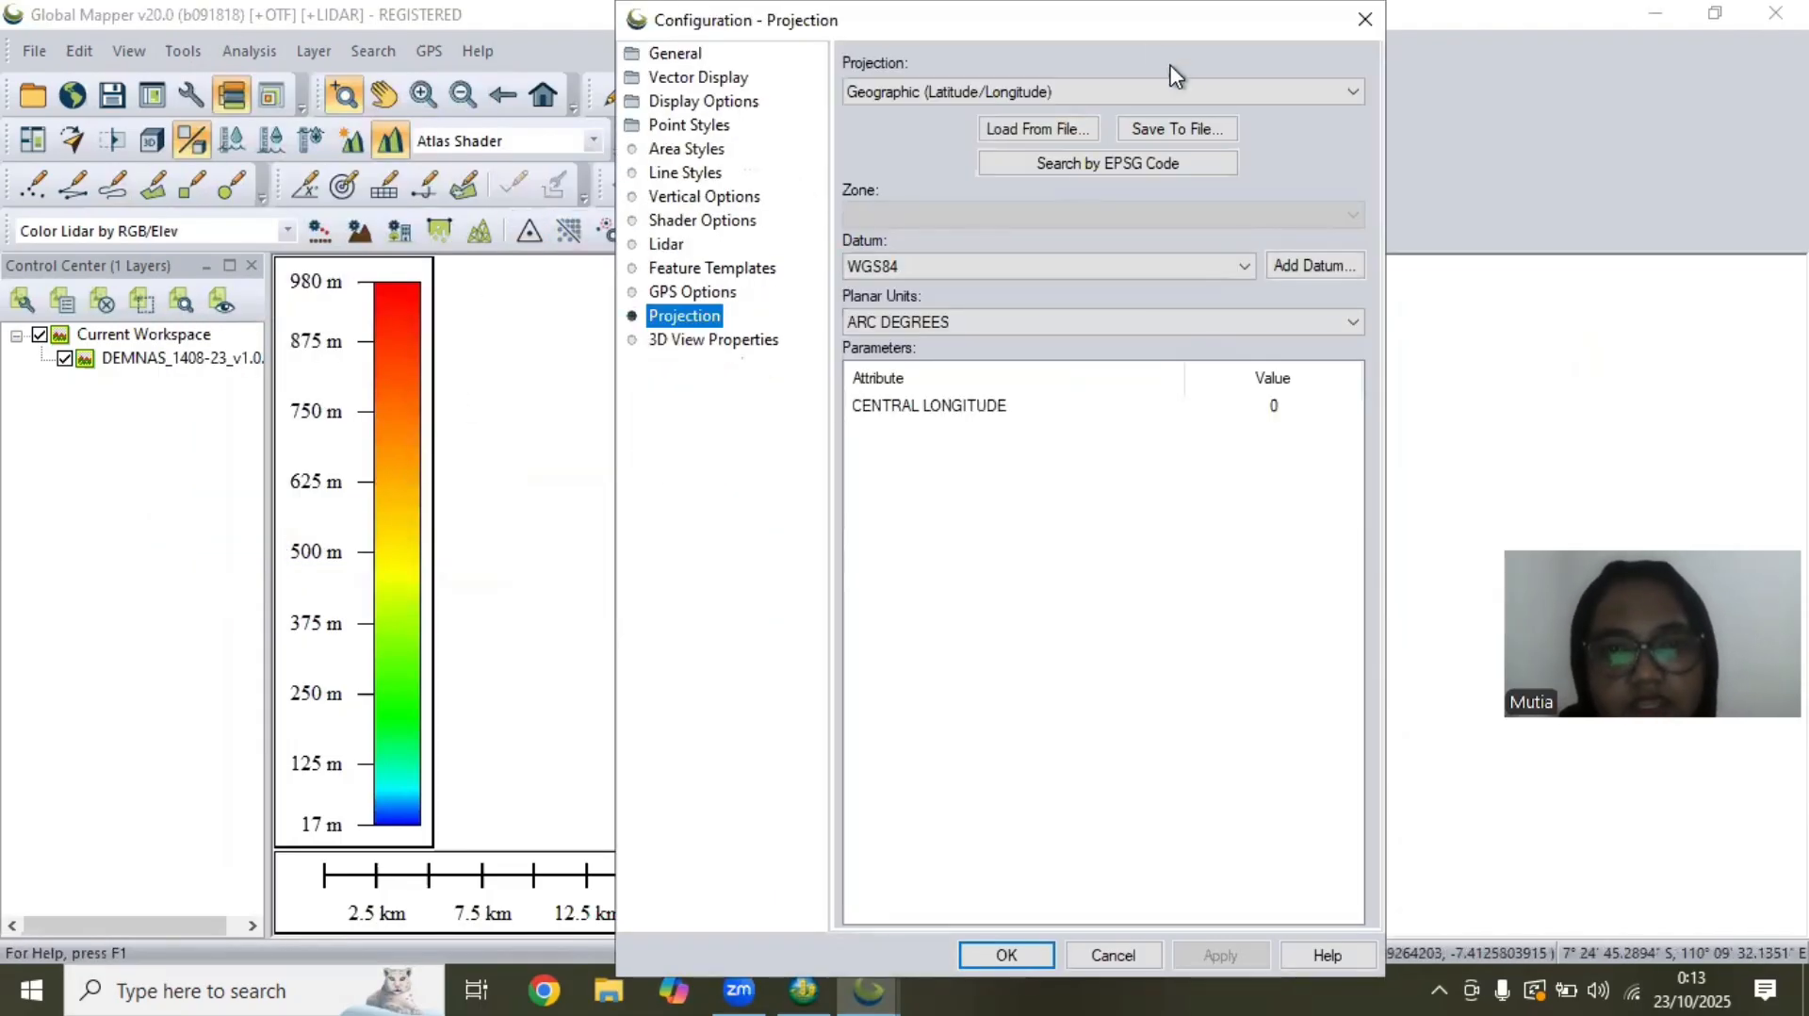
pyautogui.click(1189, 88)
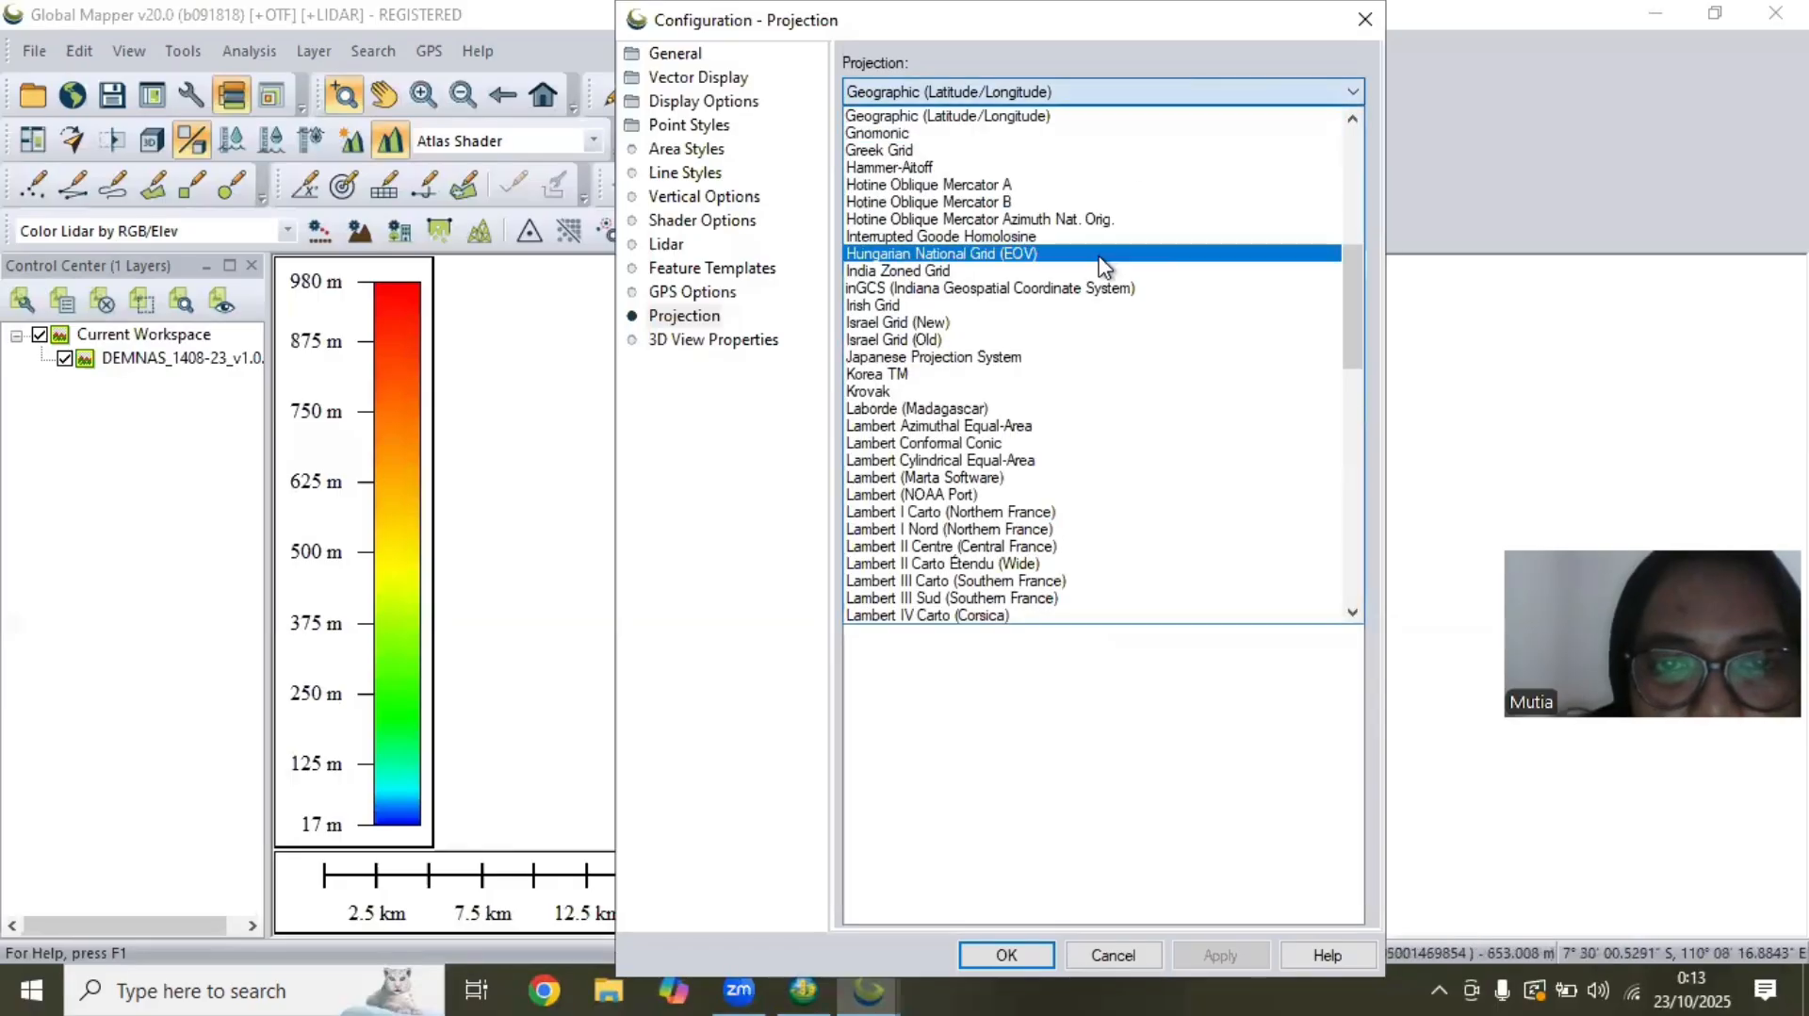
pyautogui.moveTo(1360, 343); pyautogui.dragTo(1337, 541)
pyautogui.click(895, 495)
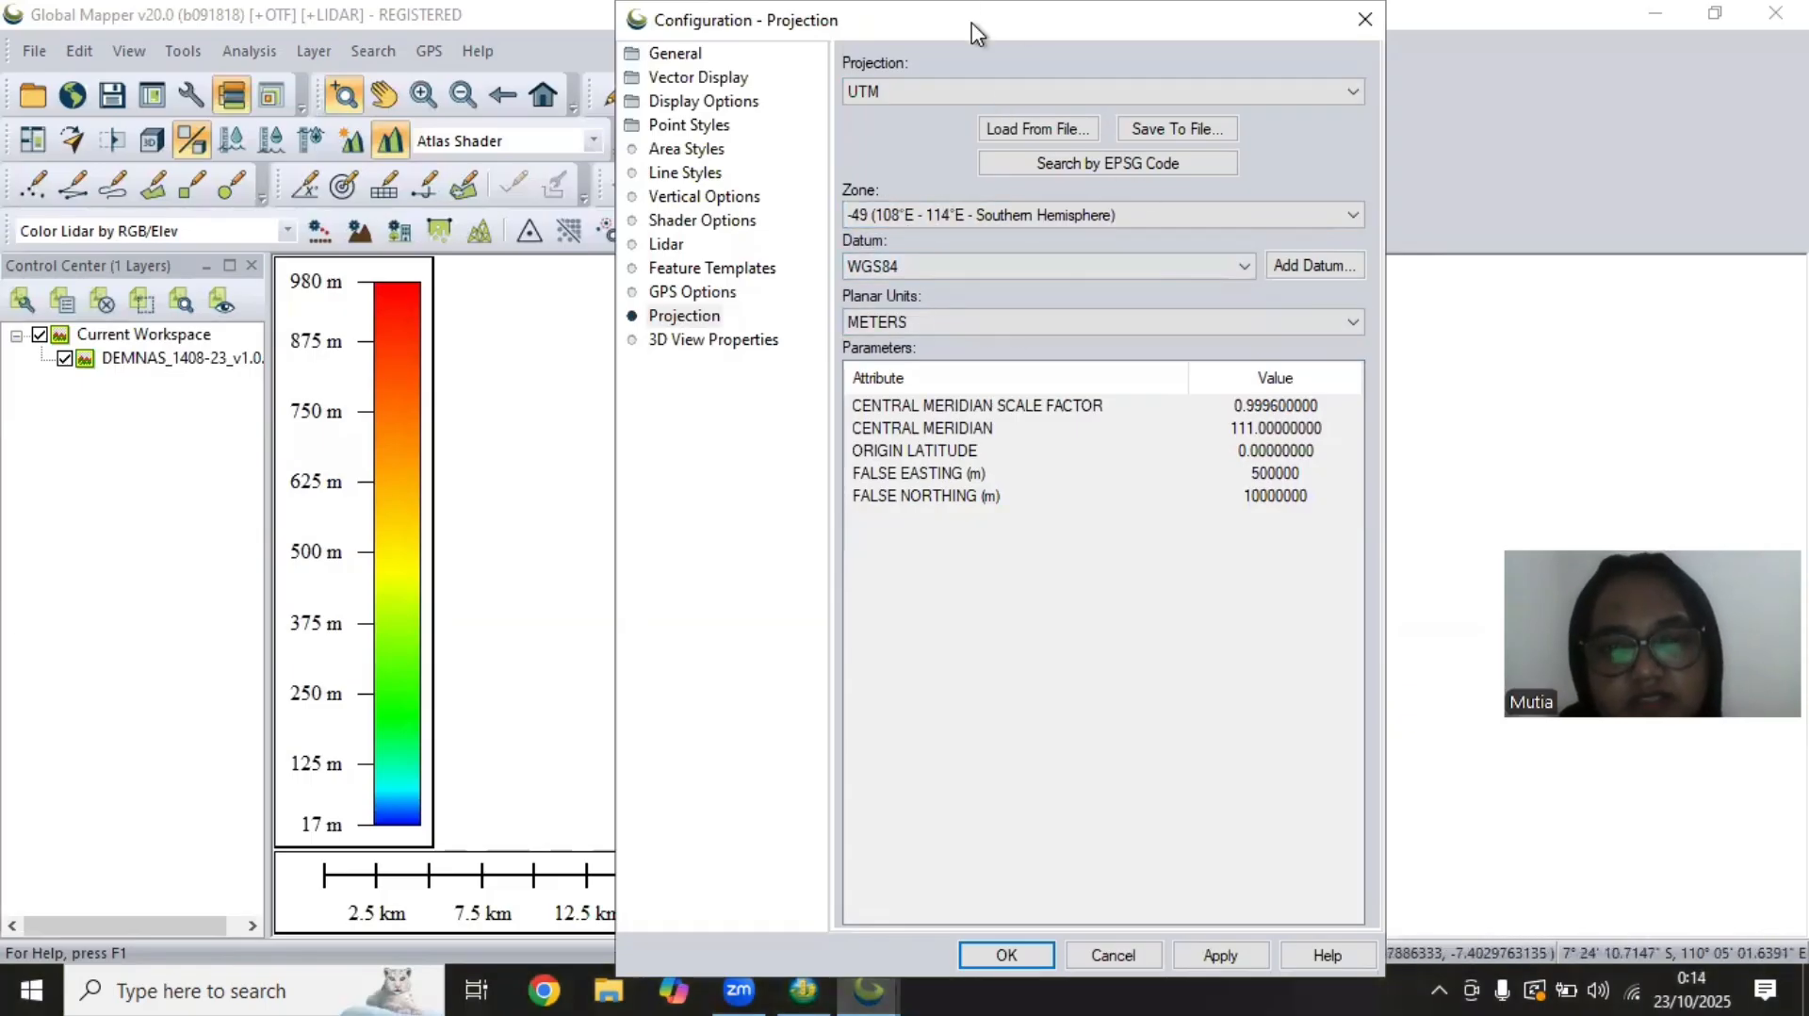
pyautogui.click(1006, 954)
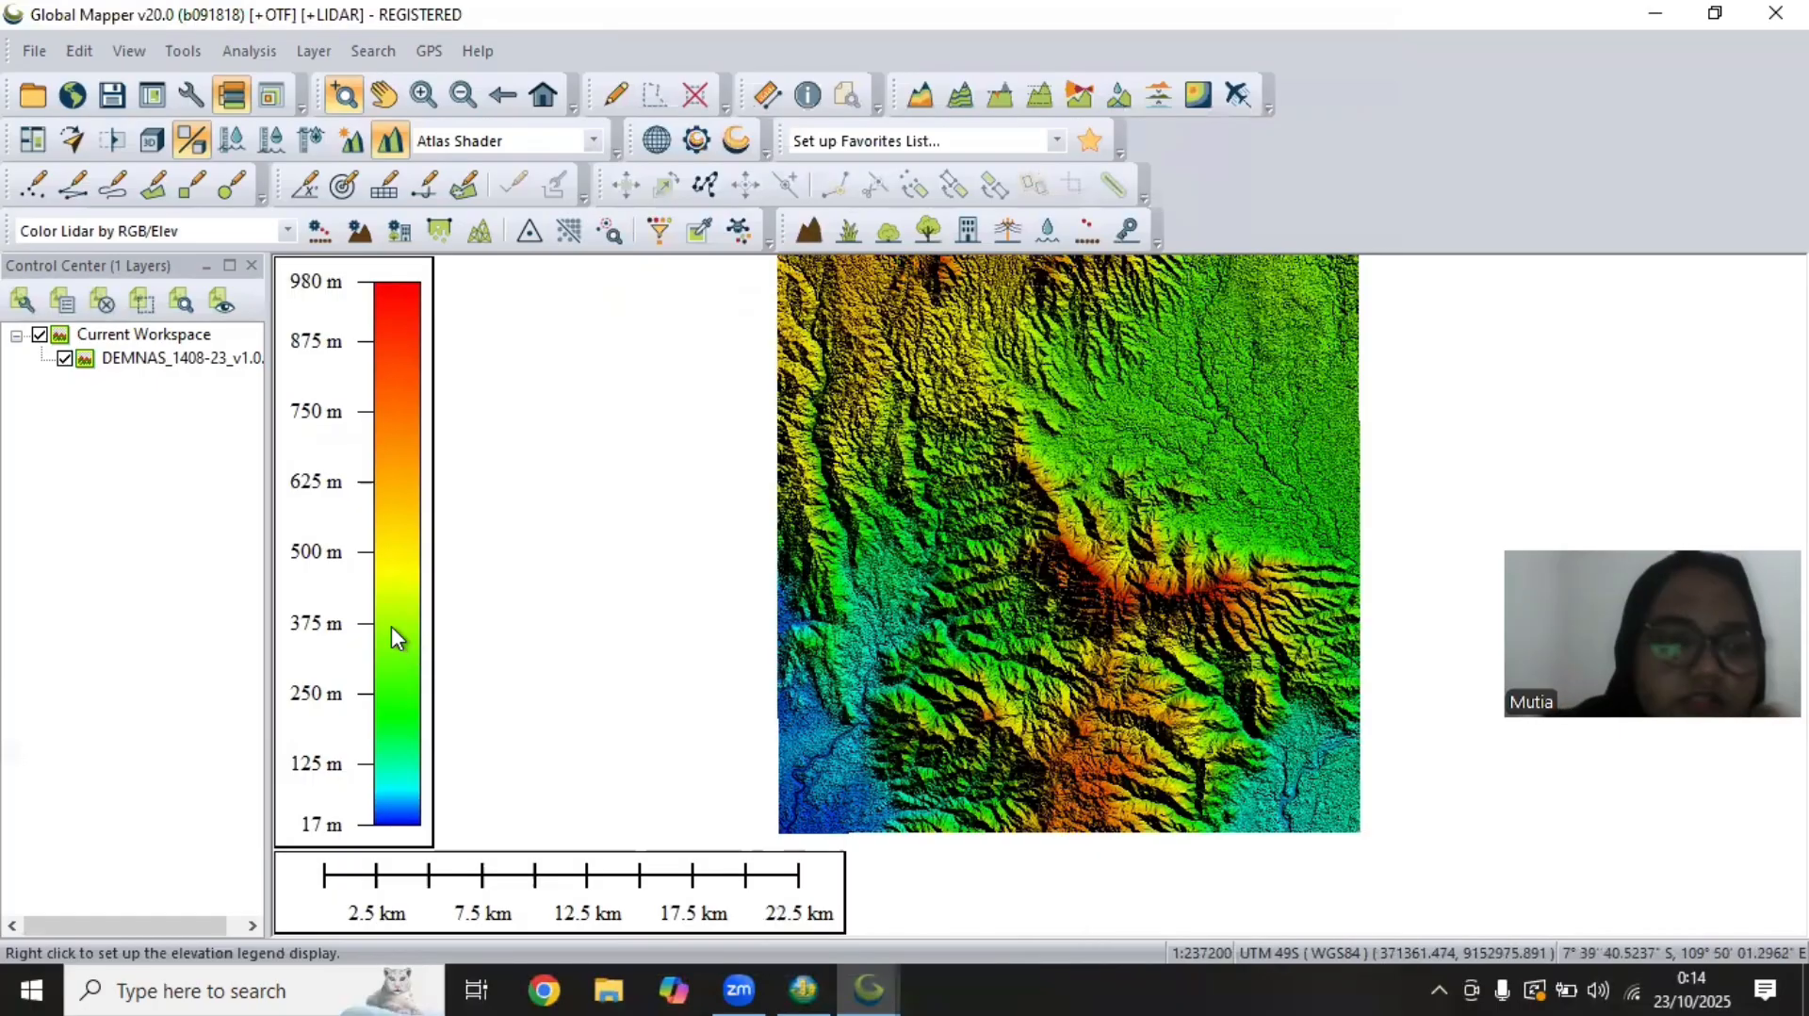
# Start an elevation grid export of the DEM in XYZ Grid format and open its export options
pyautogui.click(35, 64)
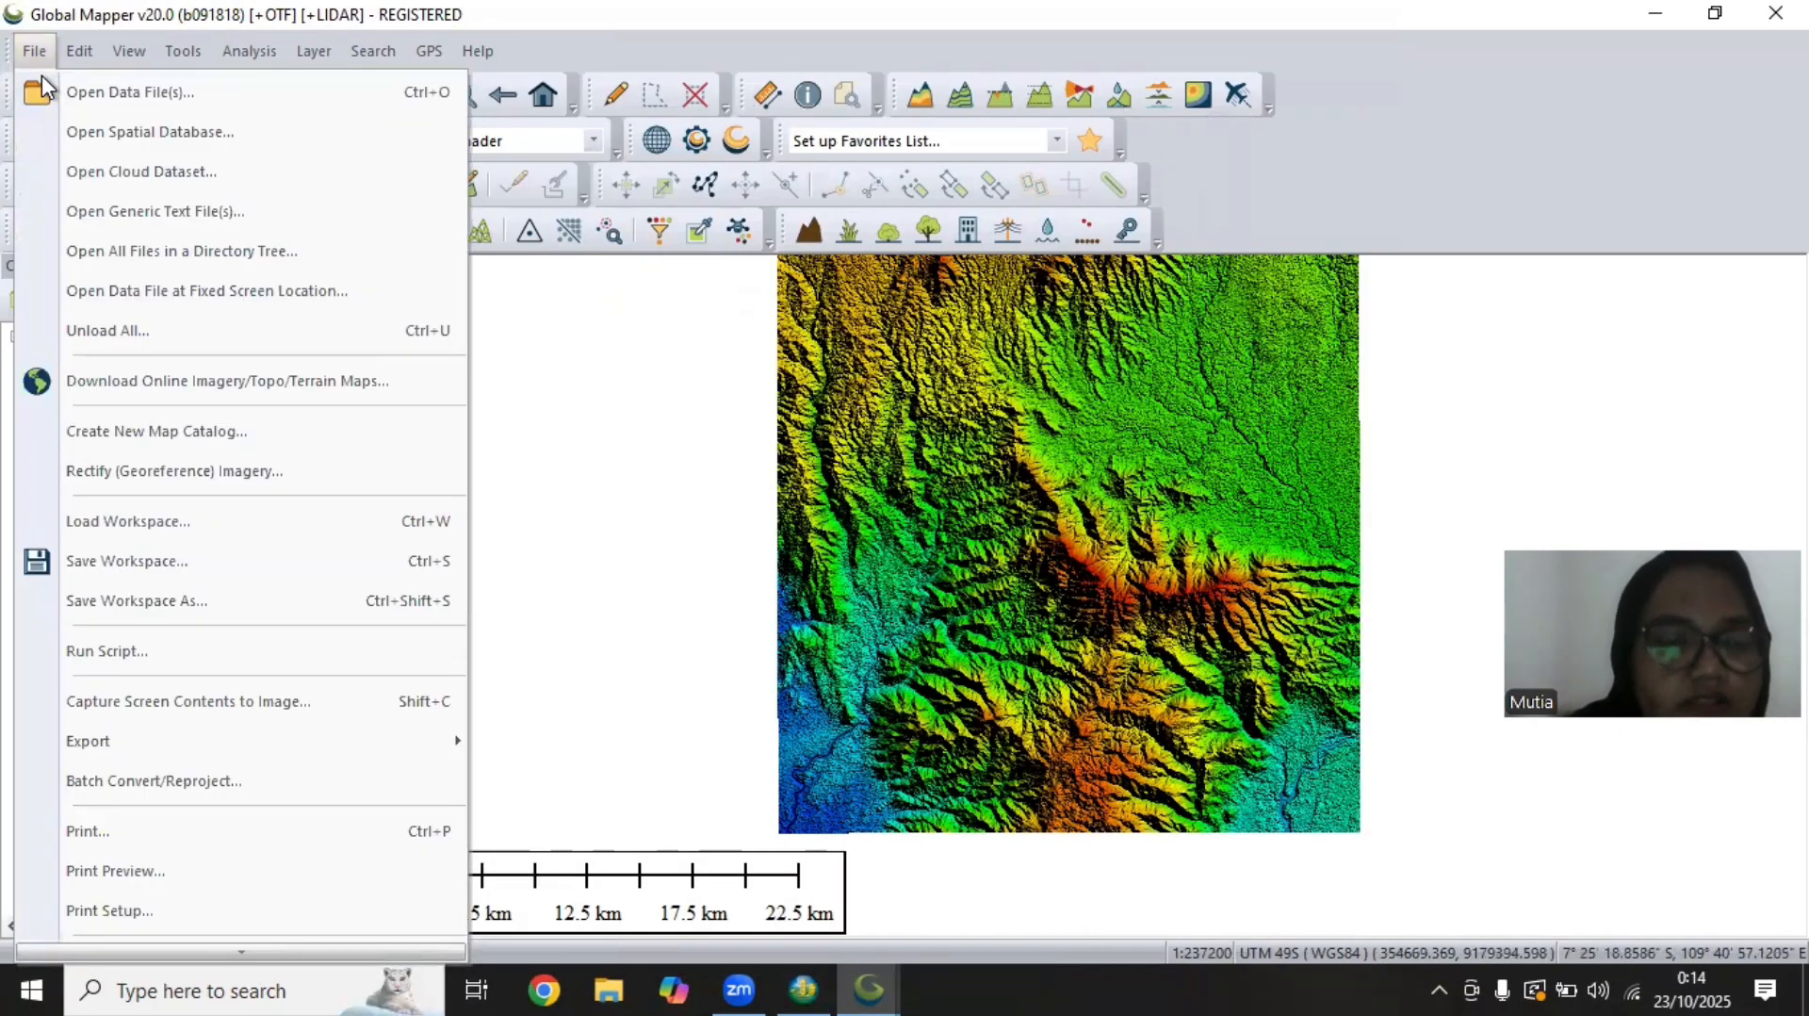
pyautogui.moveTo(184, 750)
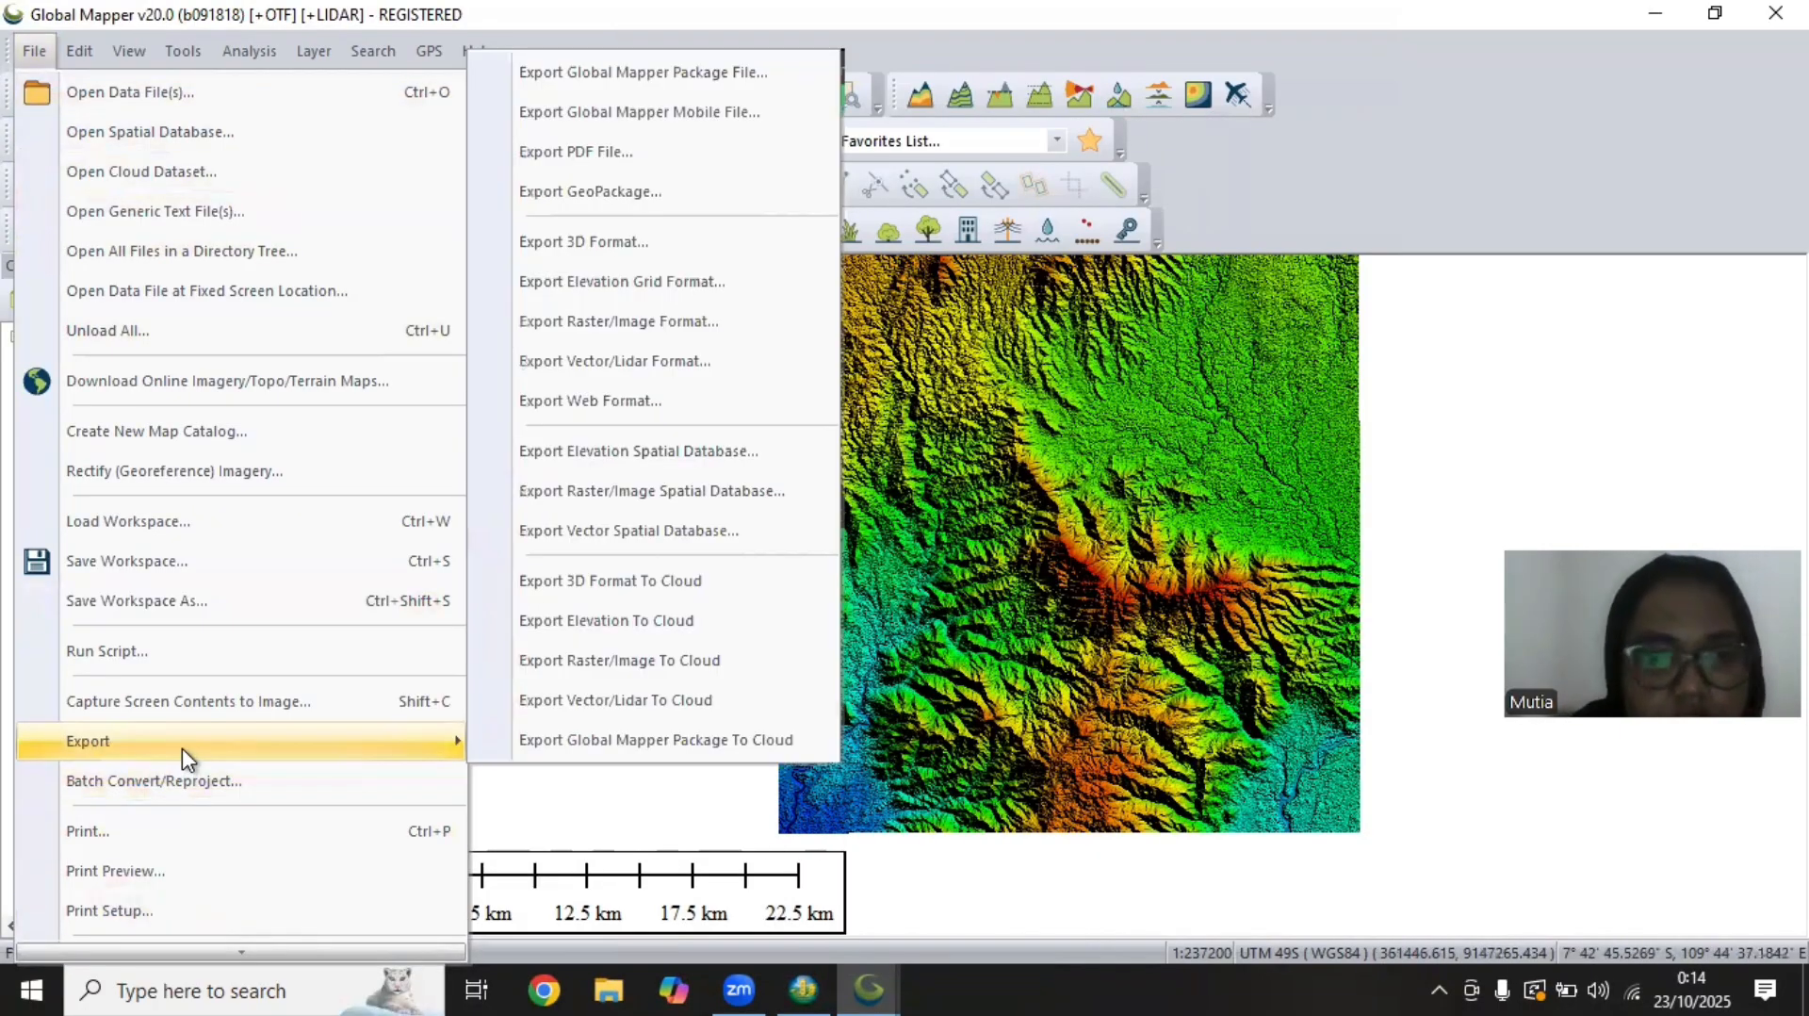
pyautogui.click(653, 292)
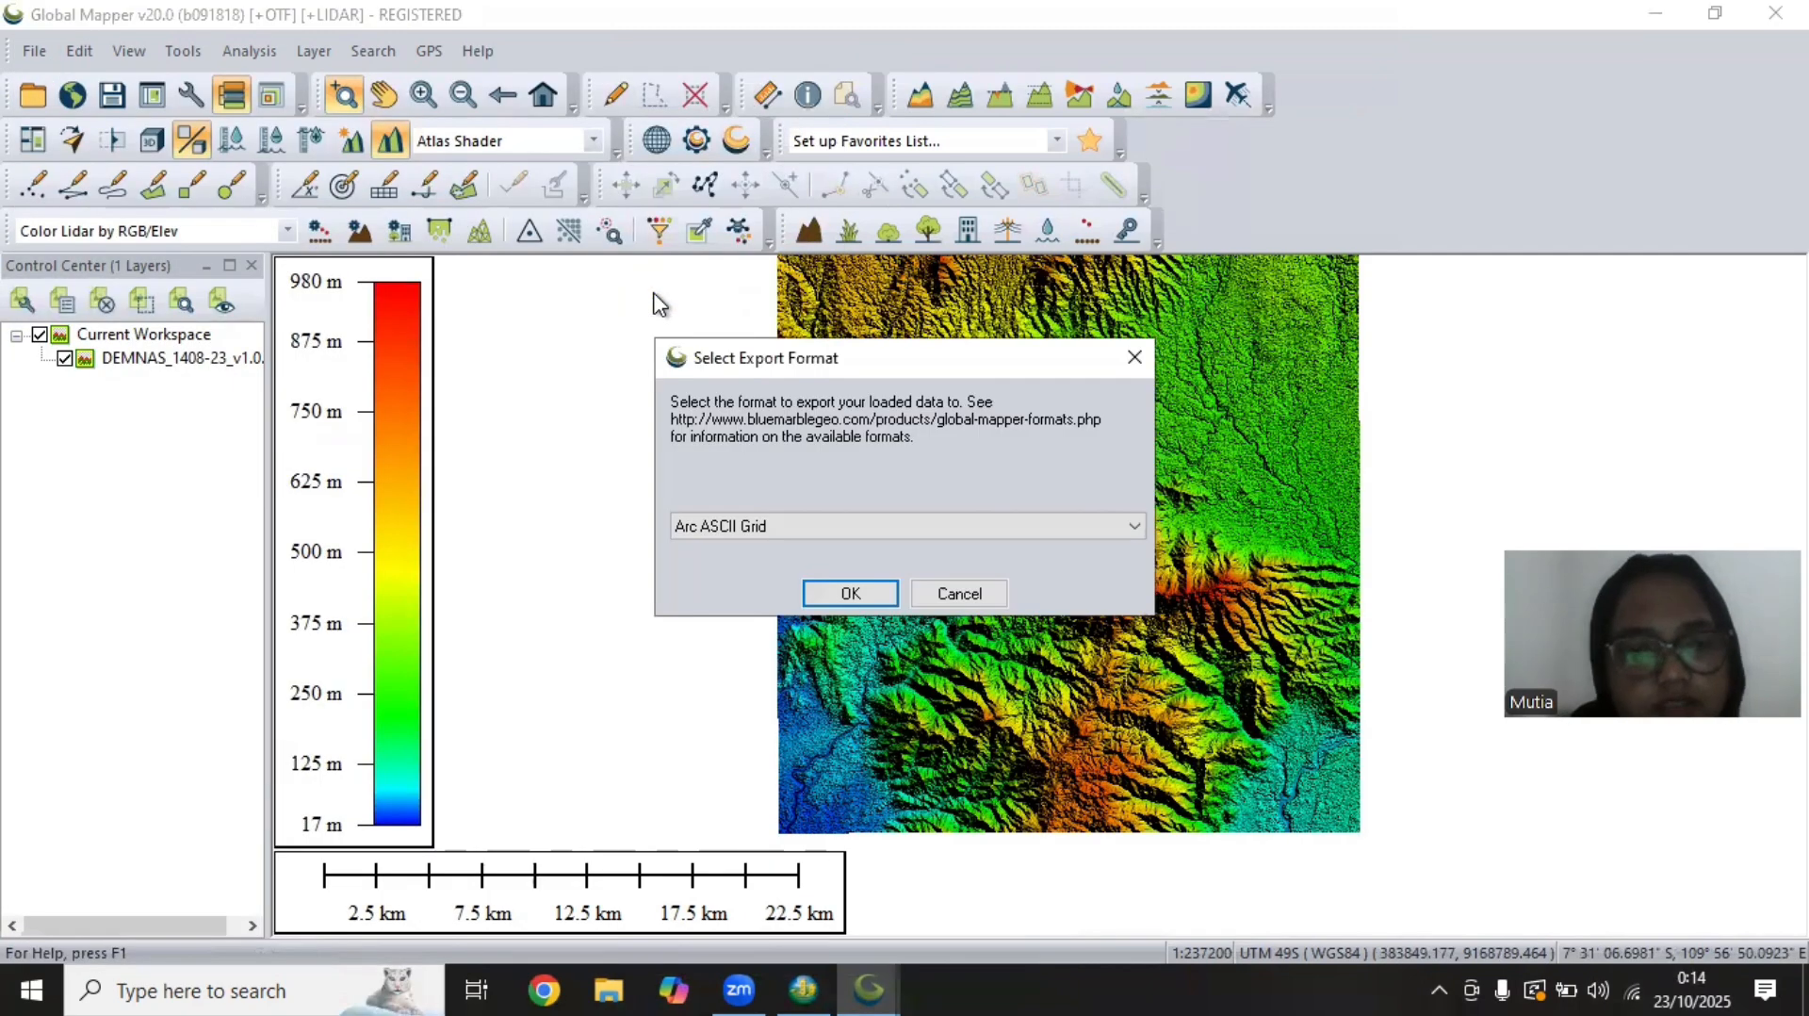
pyautogui.click(1048, 528)
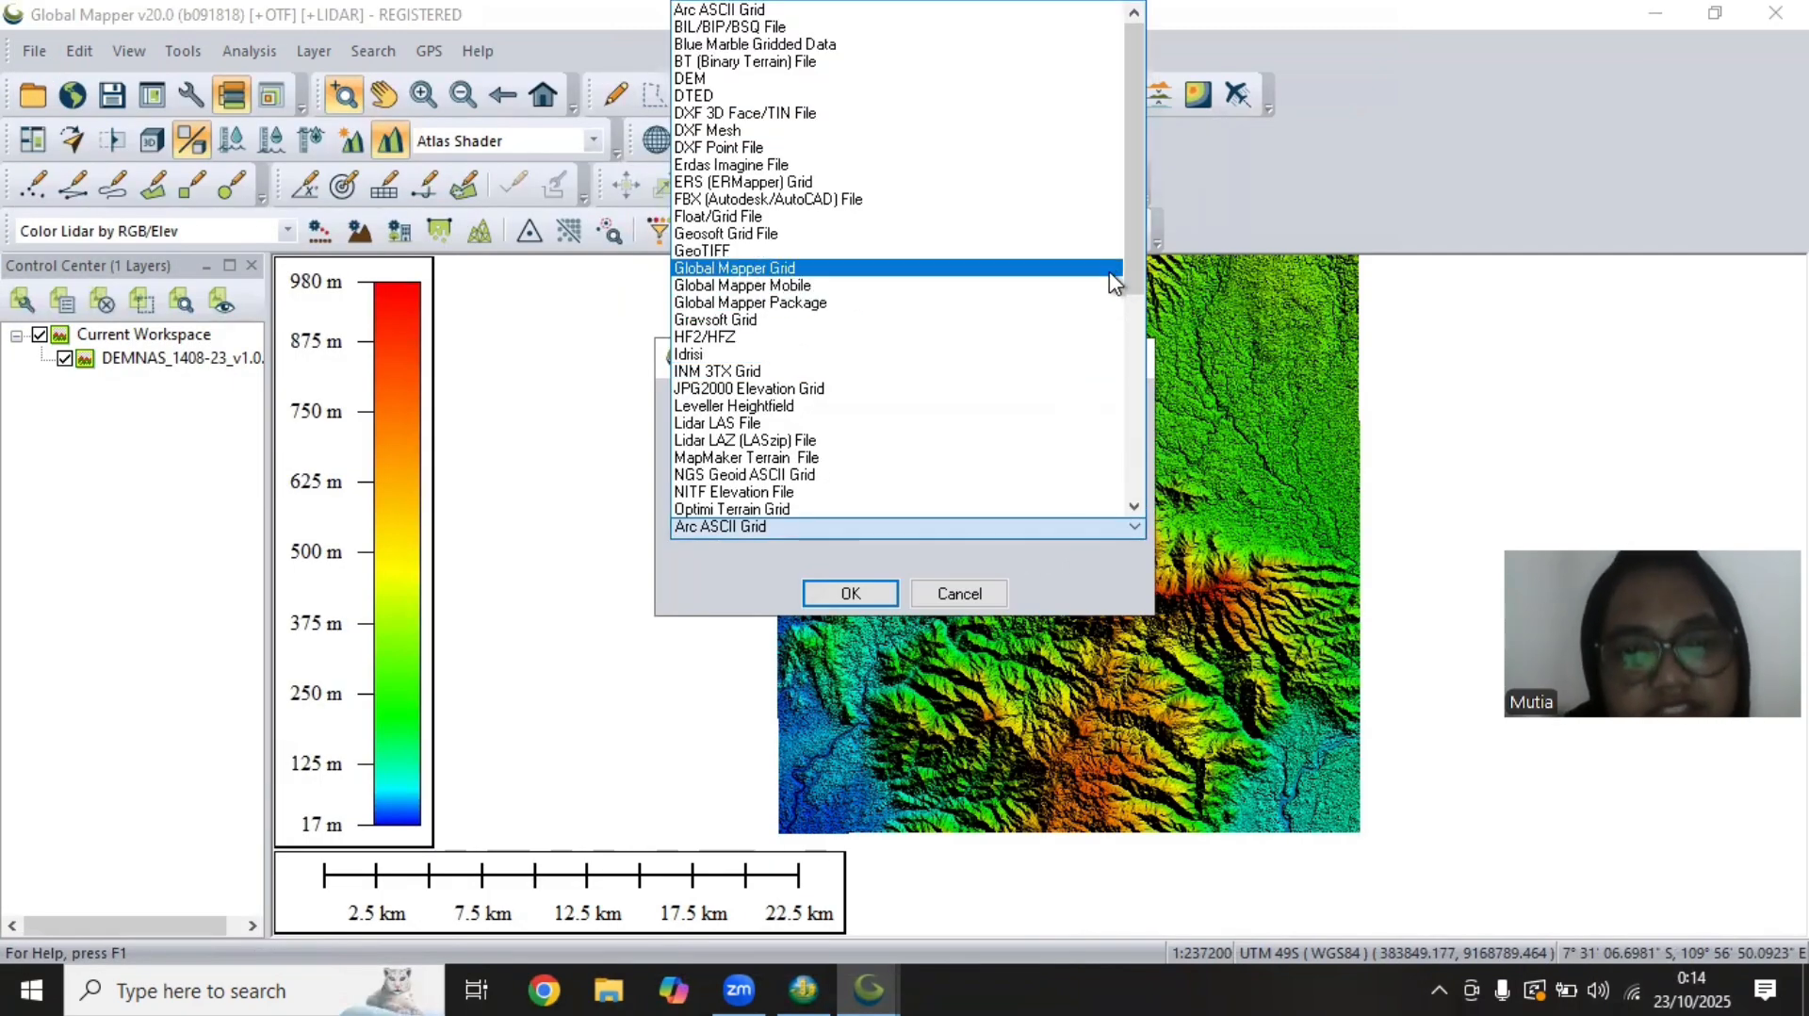
pyautogui.moveTo(1134, 236); pyautogui.dragTo(1152, 443)
pyautogui.click(744, 474)
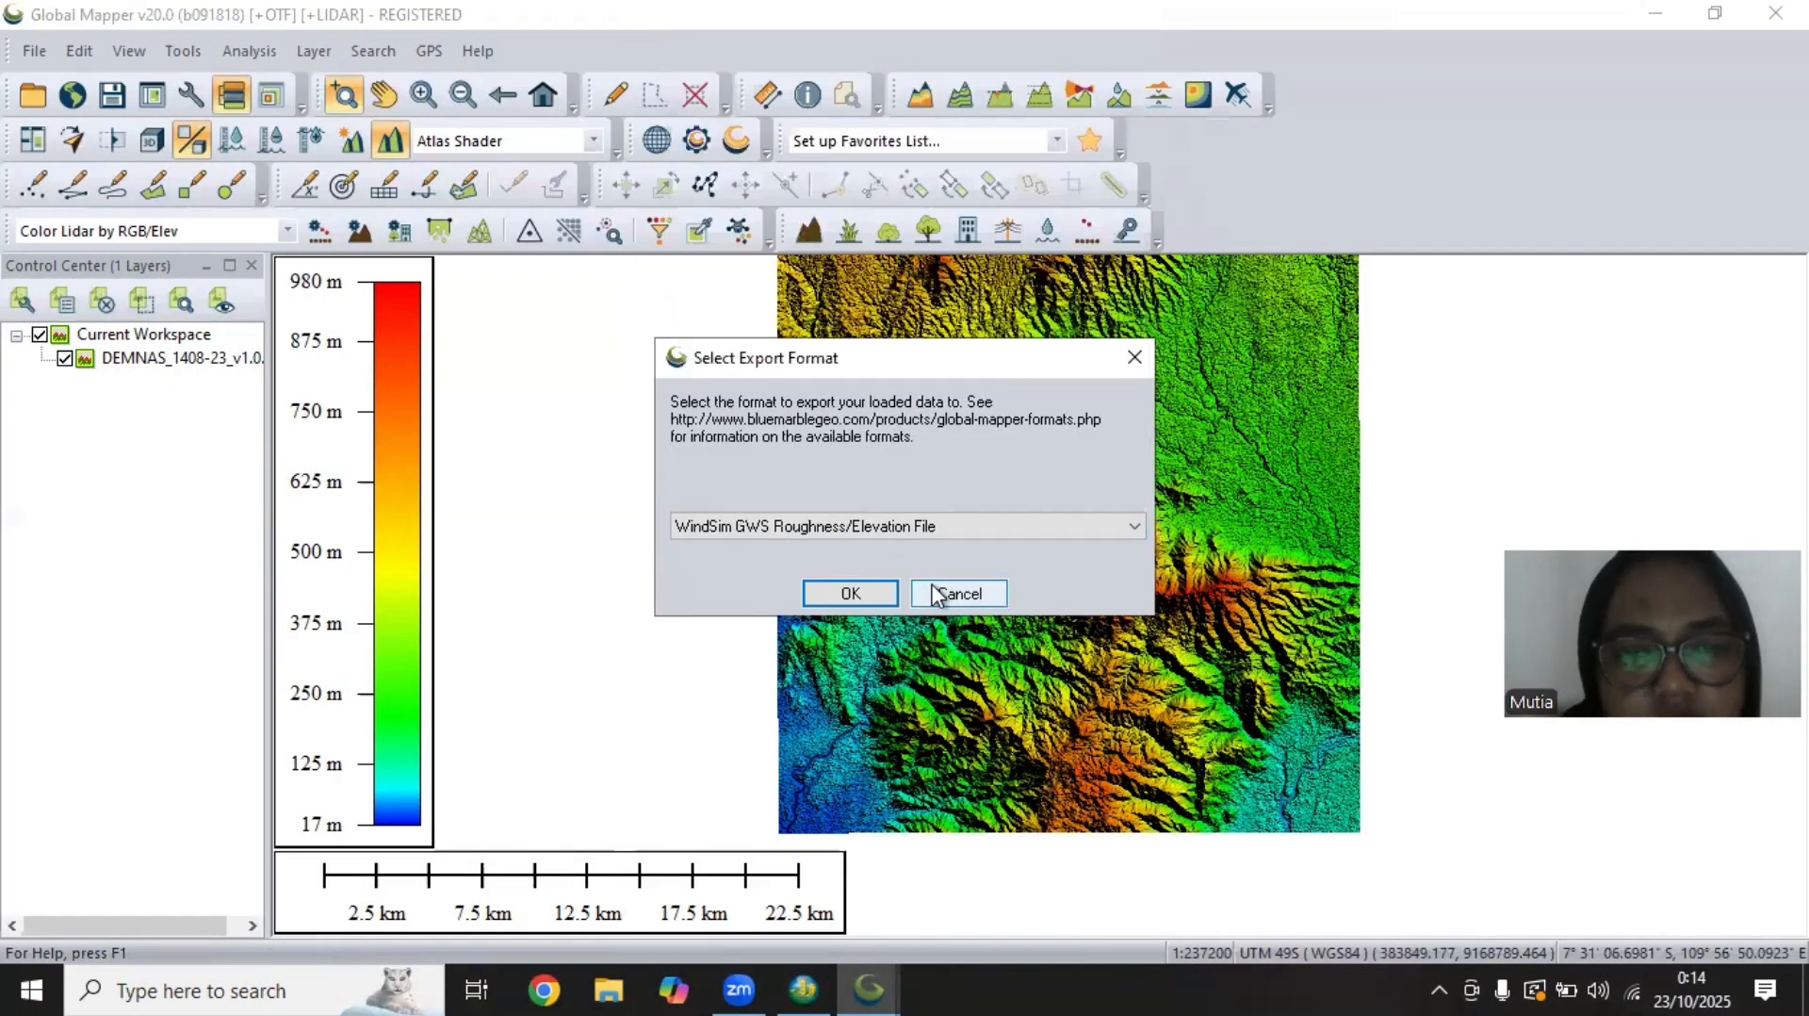
pyautogui.click(907, 524)
pyautogui.click(850, 494)
pyautogui.click(852, 594)
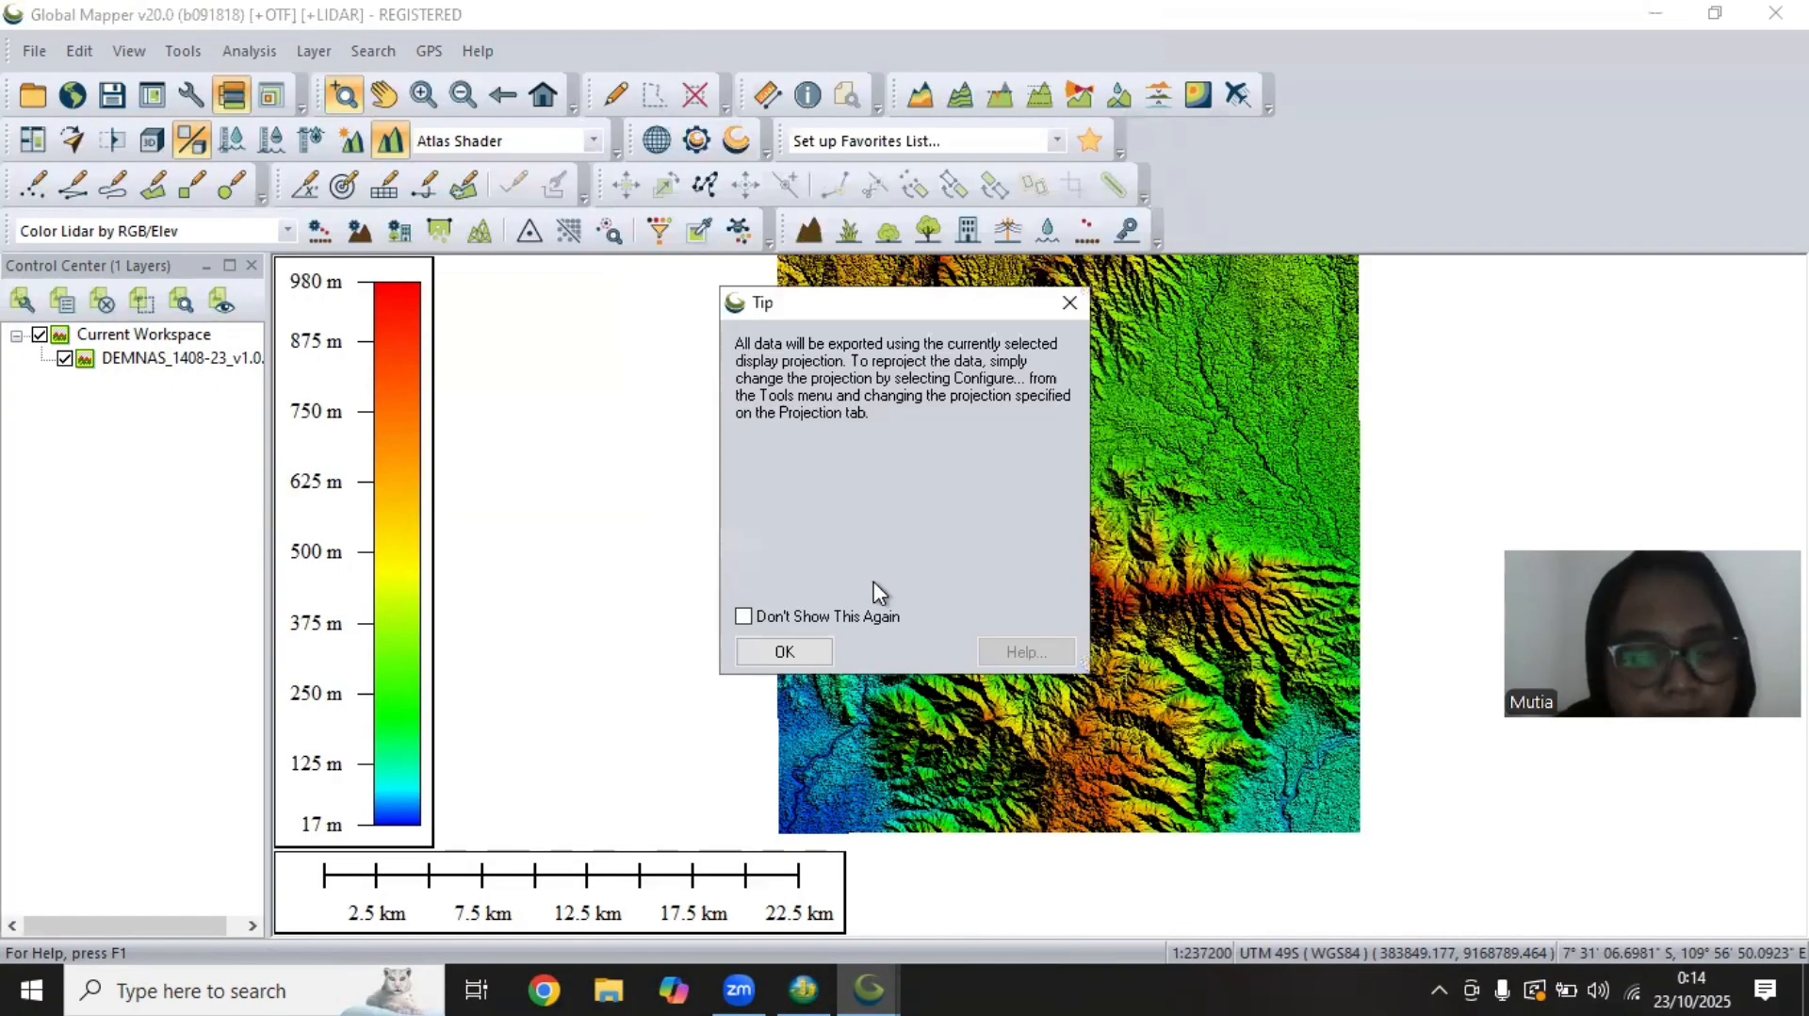
pyautogui.click(778, 653)
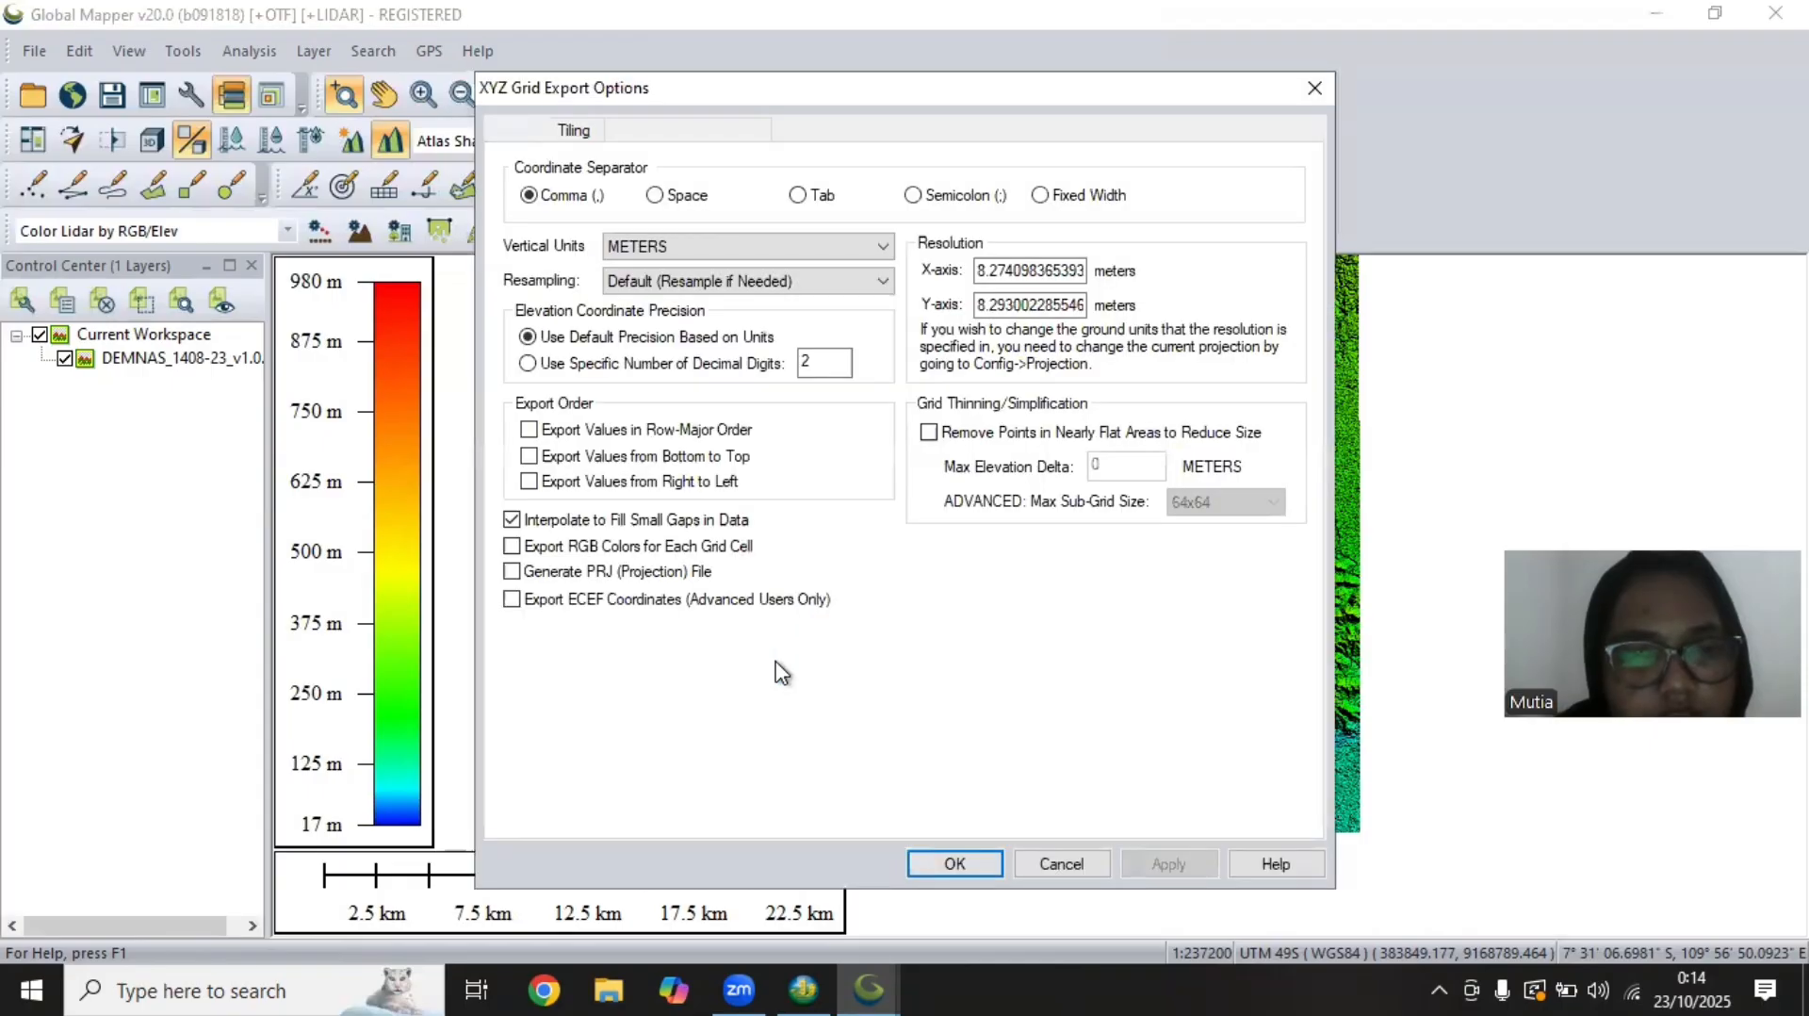
# Limit the export bounds to a box about 10.4 km wide and 9 km high drawn over the DEM's western part, and accept the options
pyautogui.click(831, 129)
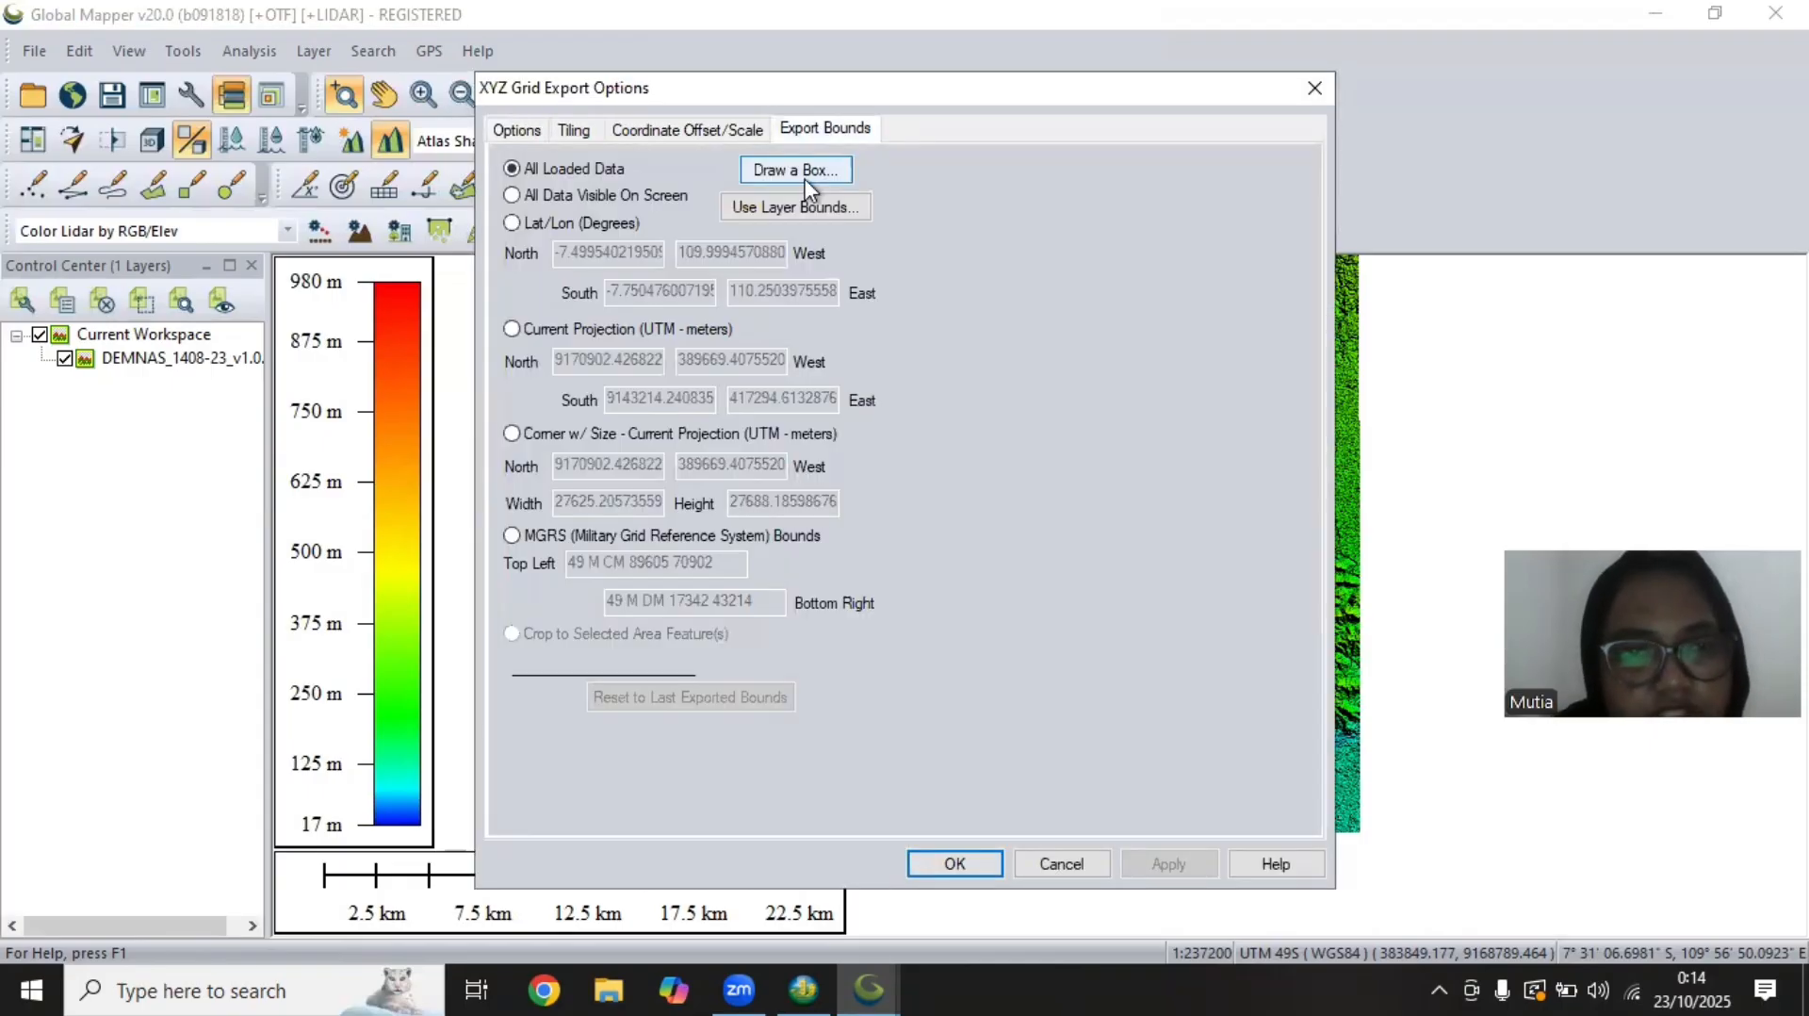
pyautogui.click(750, 178)
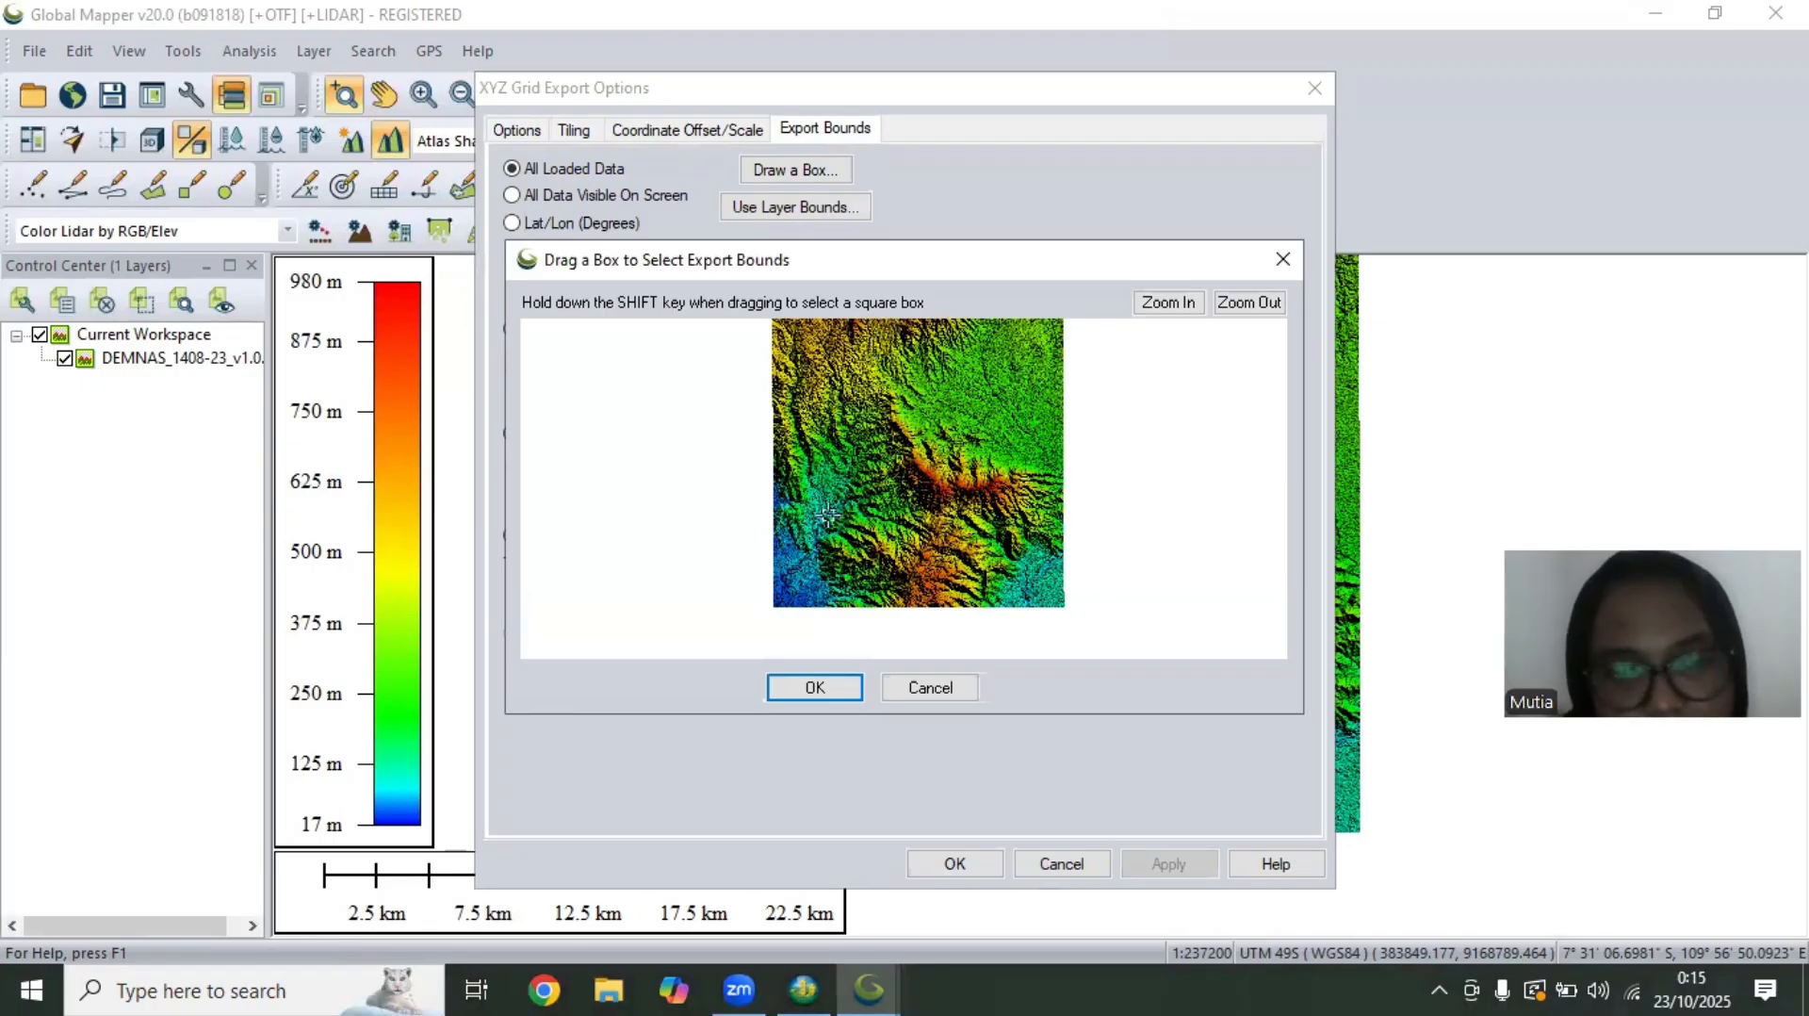
pyautogui.click(1173, 302)
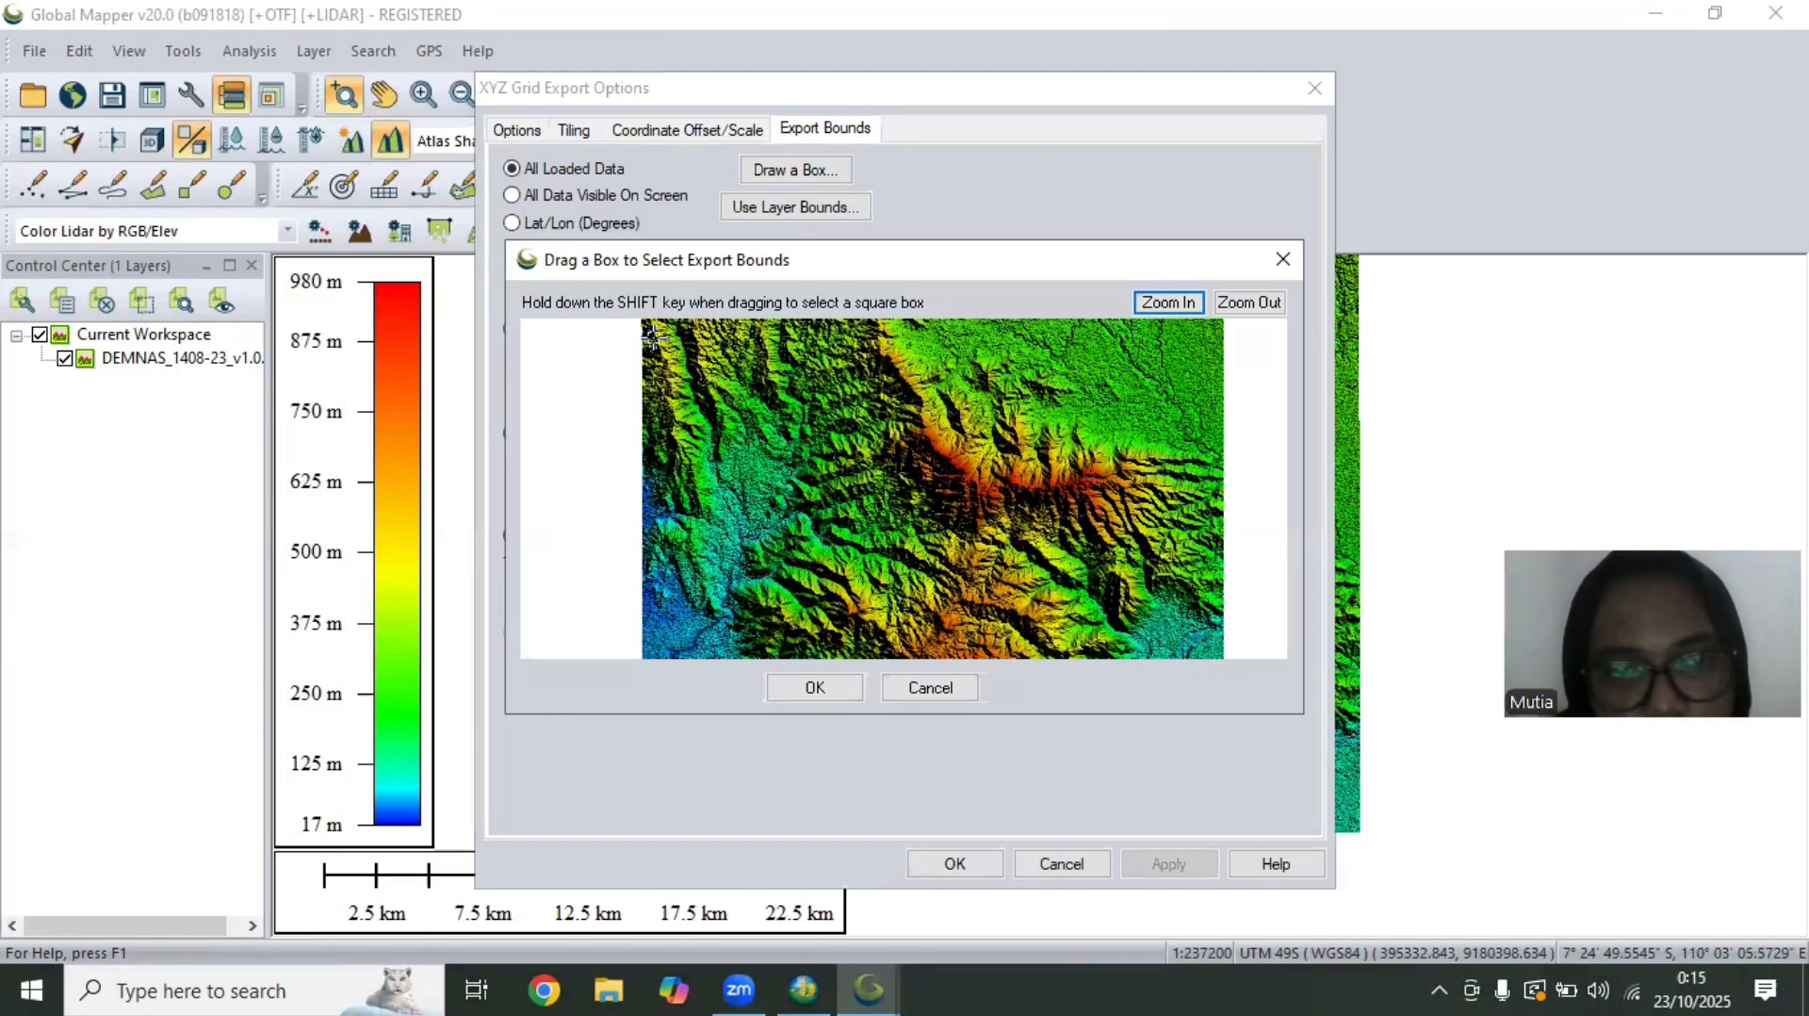
pyautogui.moveTo(652, 334); pyautogui.dragTo(874, 526)
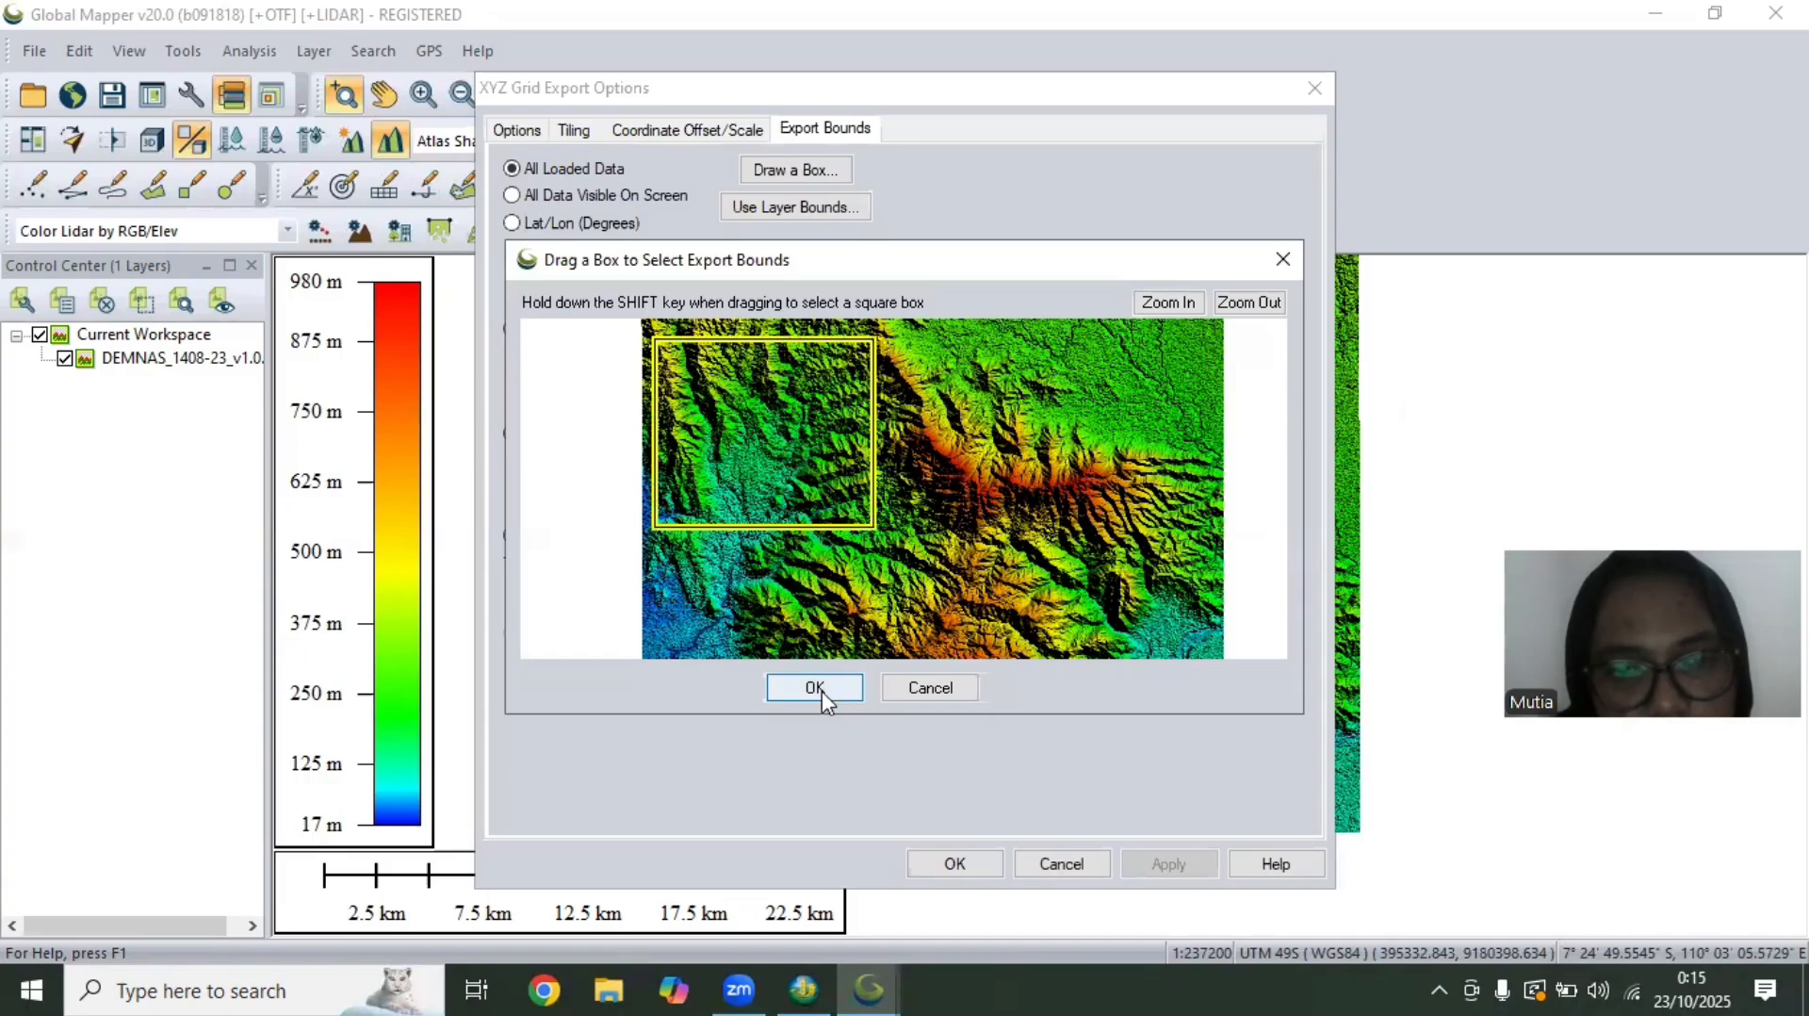
pyautogui.click(816, 688)
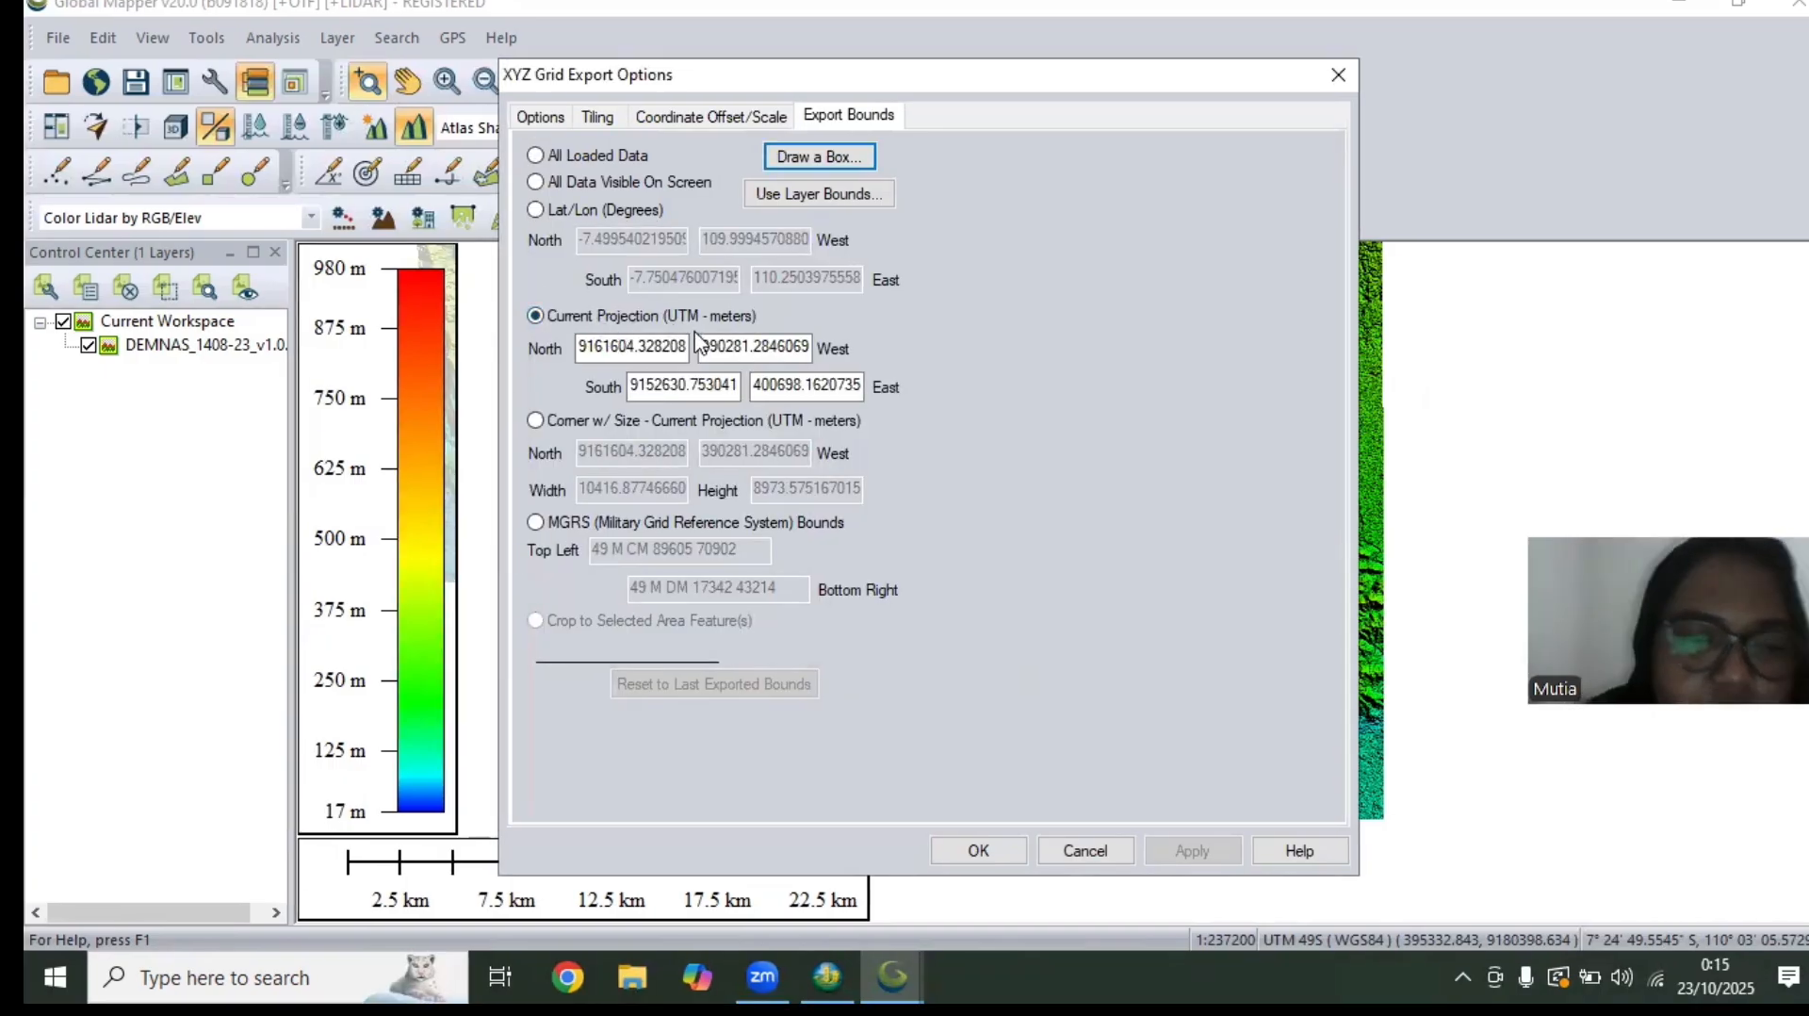
pyautogui.click(978, 852)
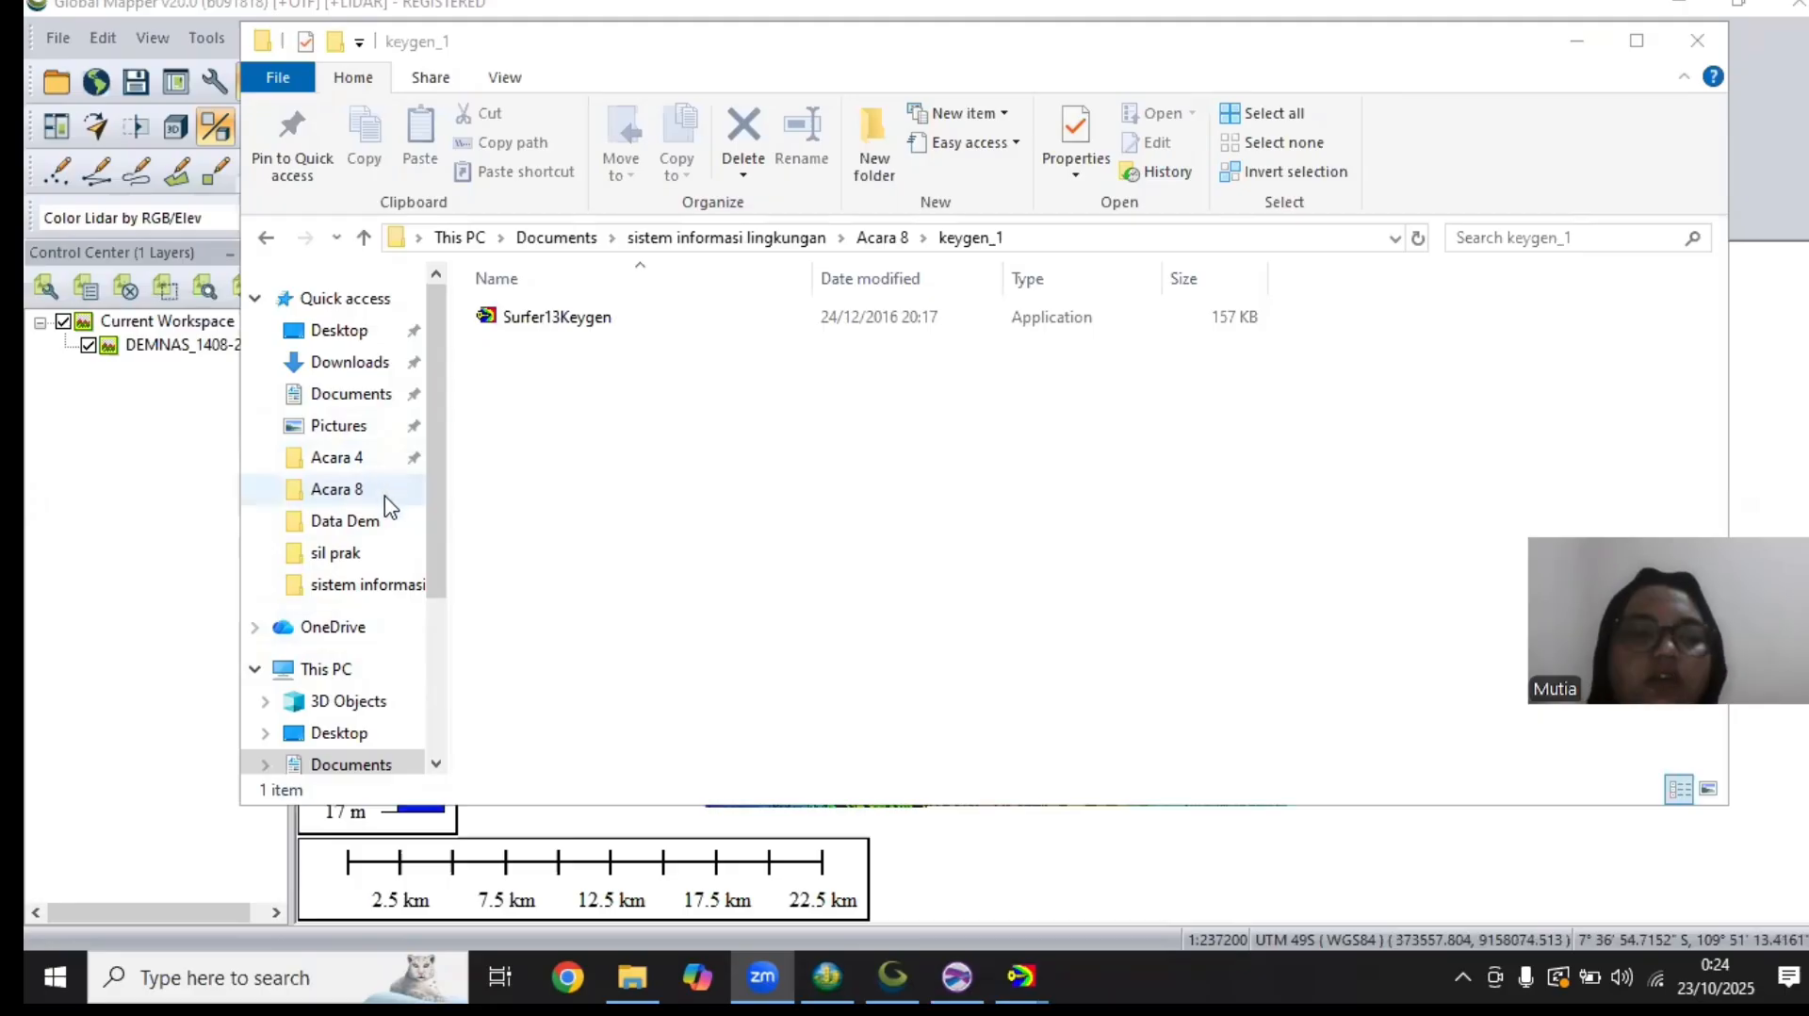
# Run Surfer13Keygen from the keygen_1 folder inside Acara 8 and generate a serial number
pyautogui.click(350, 492)
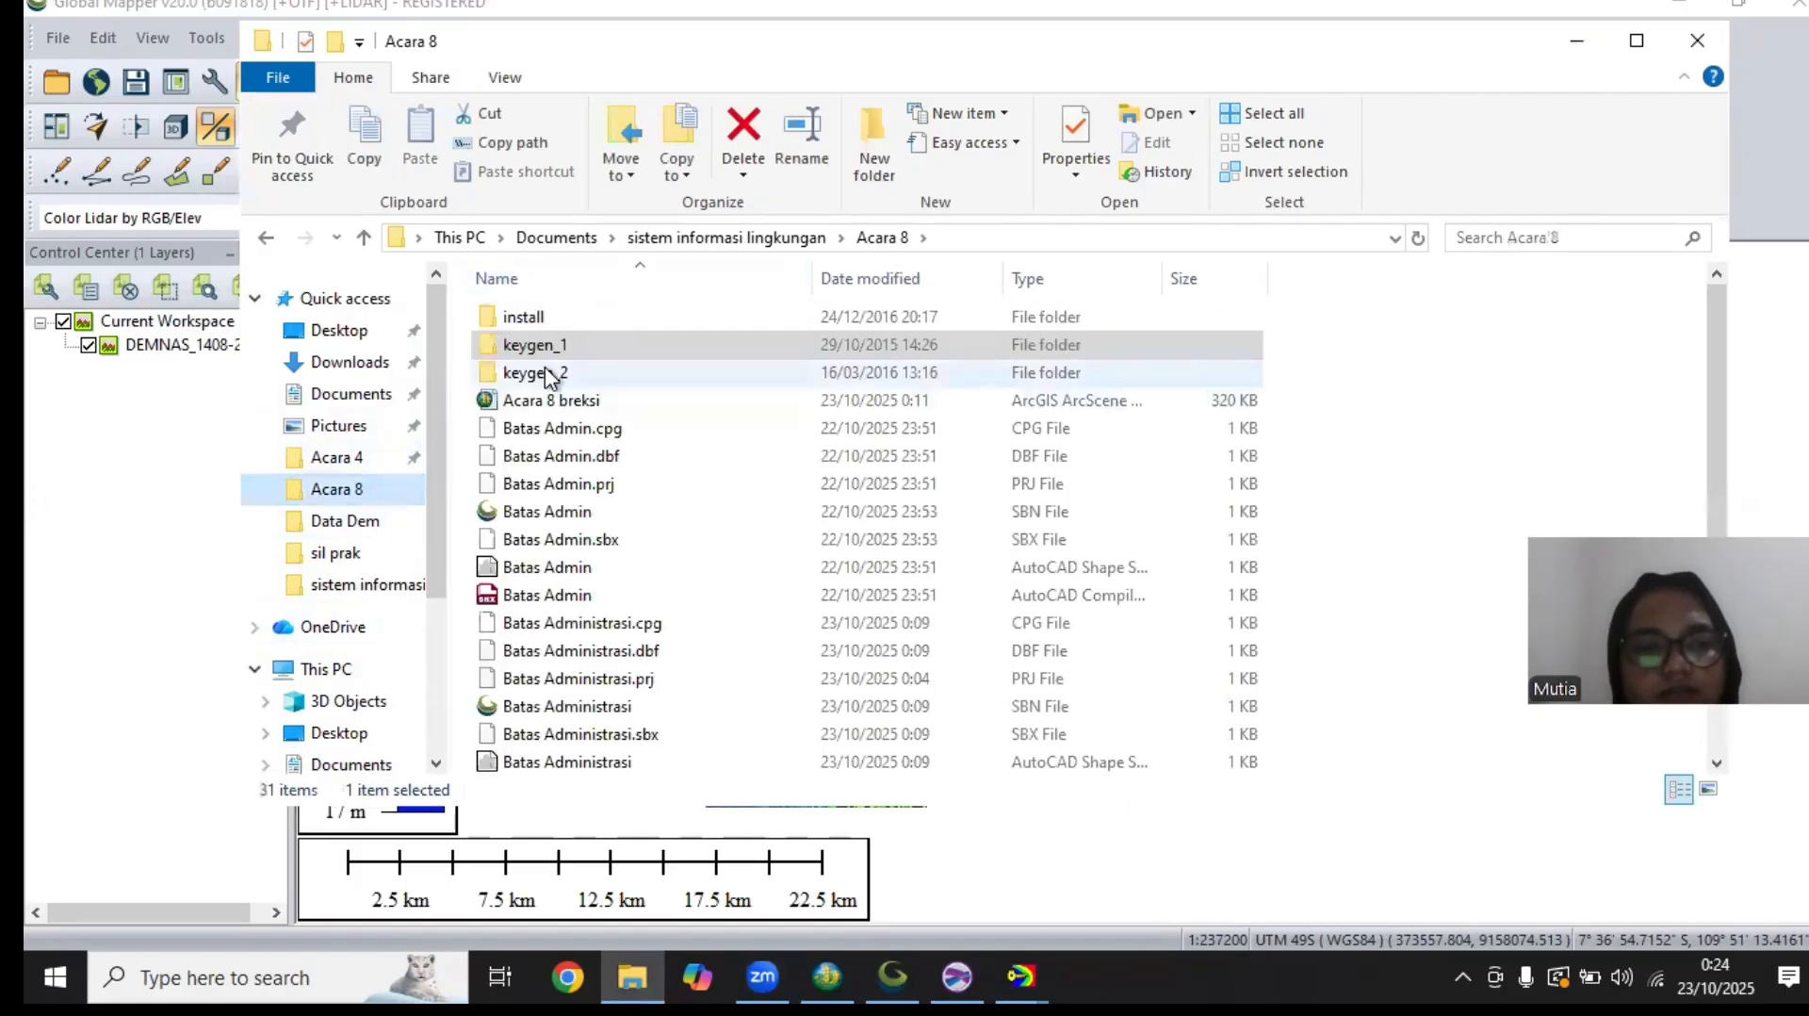
pyautogui.doubleClick(568, 346)
pyautogui.doubleClick(560, 316)
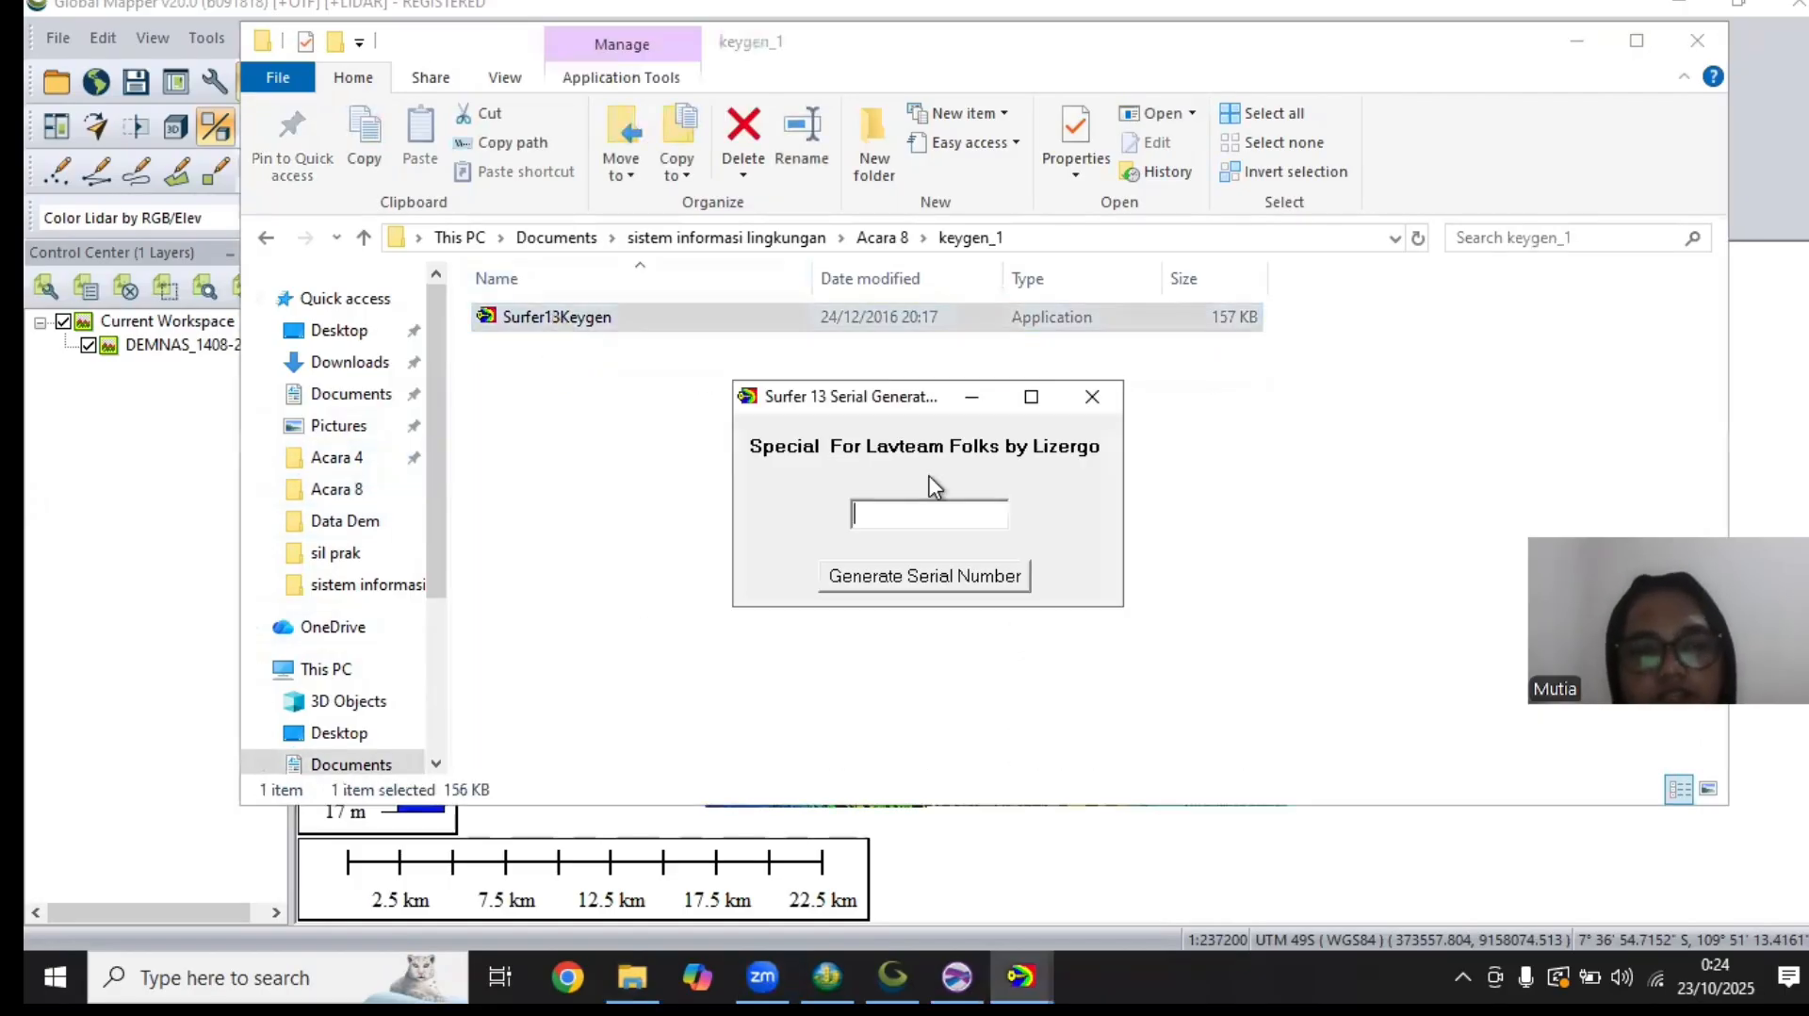
pyautogui.click(926, 582)
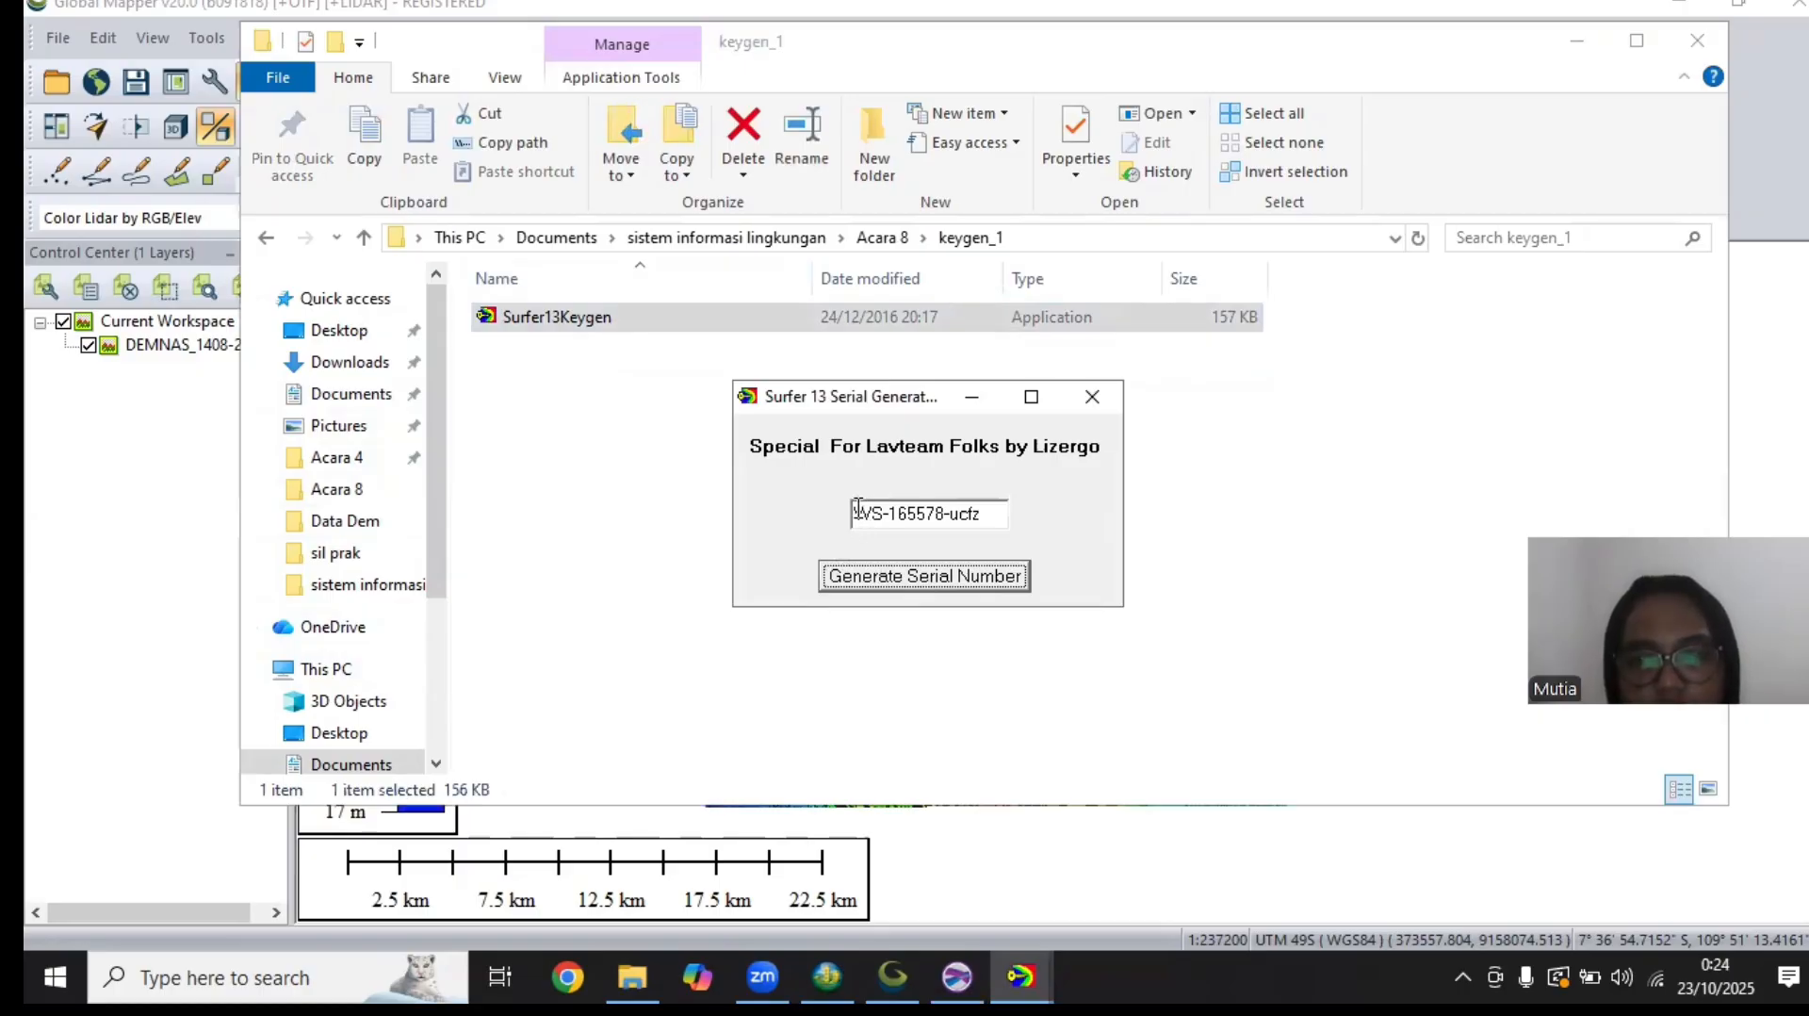
# Copy the first part of the generated serial number into the first field of Surfer's Serial Number dialog
pyautogui.moveTo(859, 509); pyautogui.dragTo(879, 520)
pyautogui.rightClick(867, 513)
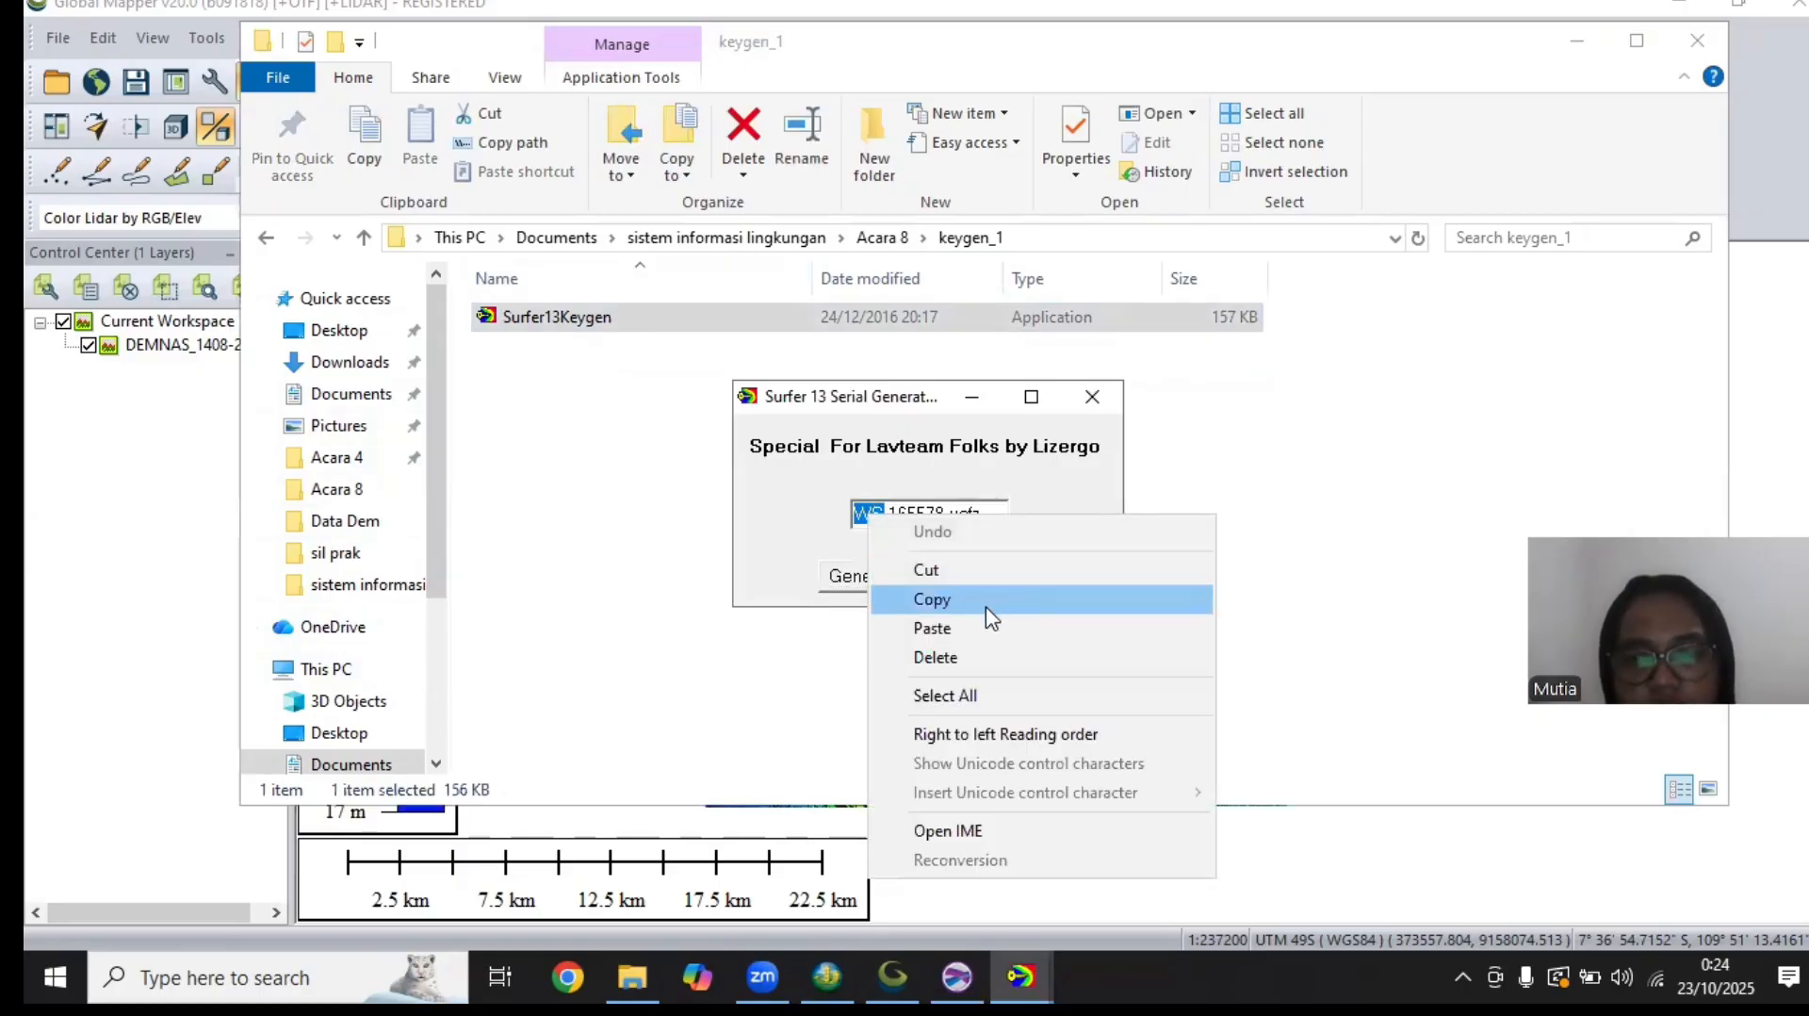
pyautogui.click(932, 600)
pyautogui.hotkey('alt', 'Tab')
pyautogui.rightClick(601, 450)
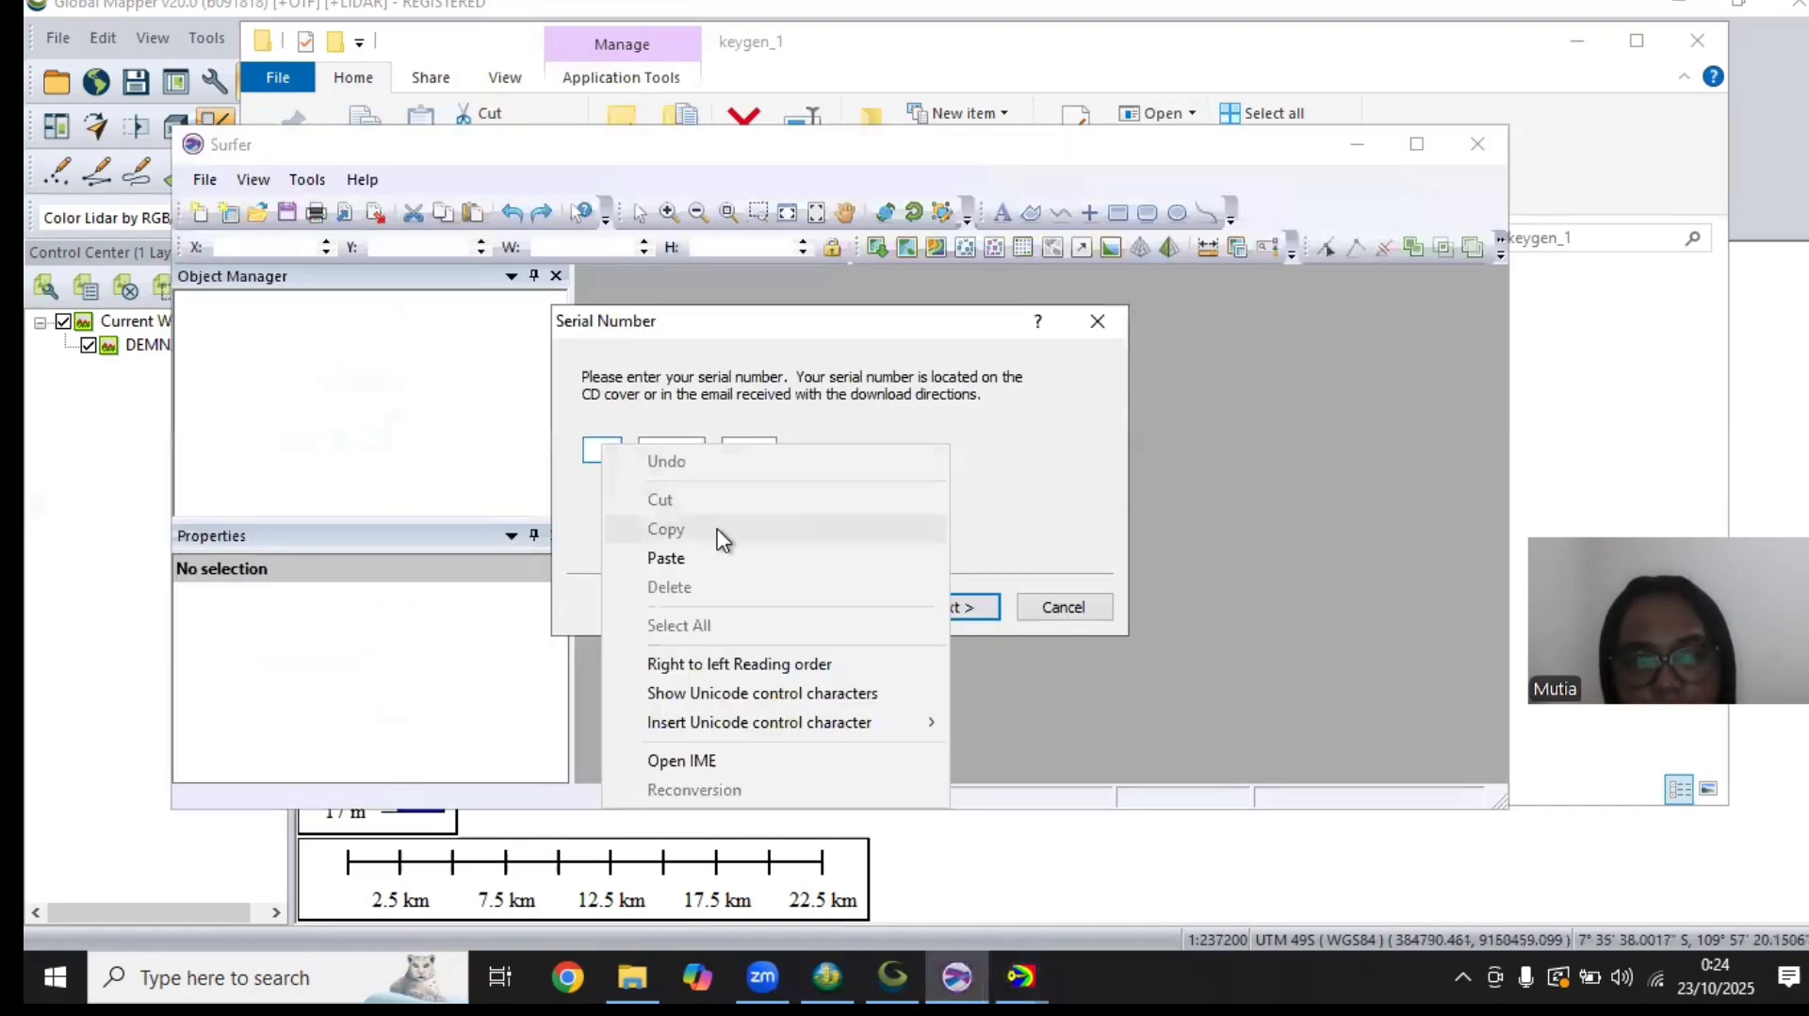
pyautogui.click(719, 566)
# Copy the middle part of the generated serial number into the second field of Surfer's Serial Number dialog
pyautogui.click(1027, 972)
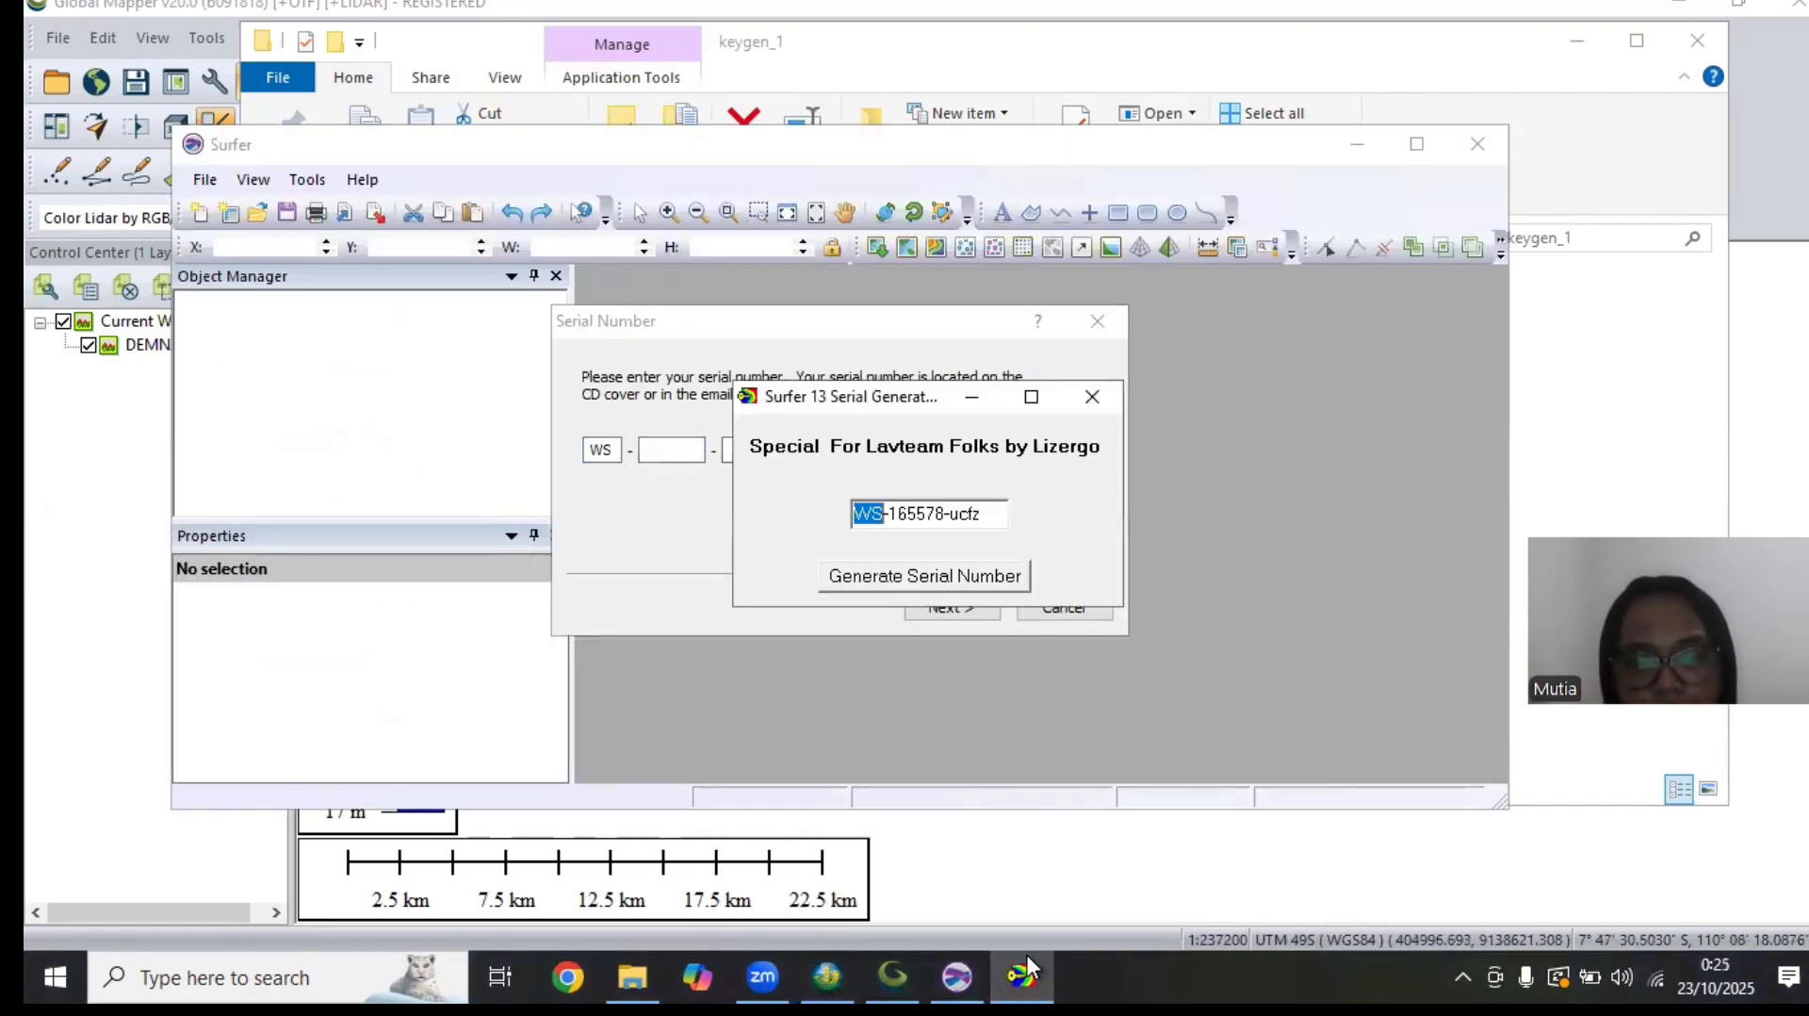
pyautogui.doubleClick(888, 516)
pyautogui.rightClick(920, 524)
pyautogui.click(971, 603)
pyautogui.click(708, 475)
pyautogui.hotkey('ctrl', 'v')
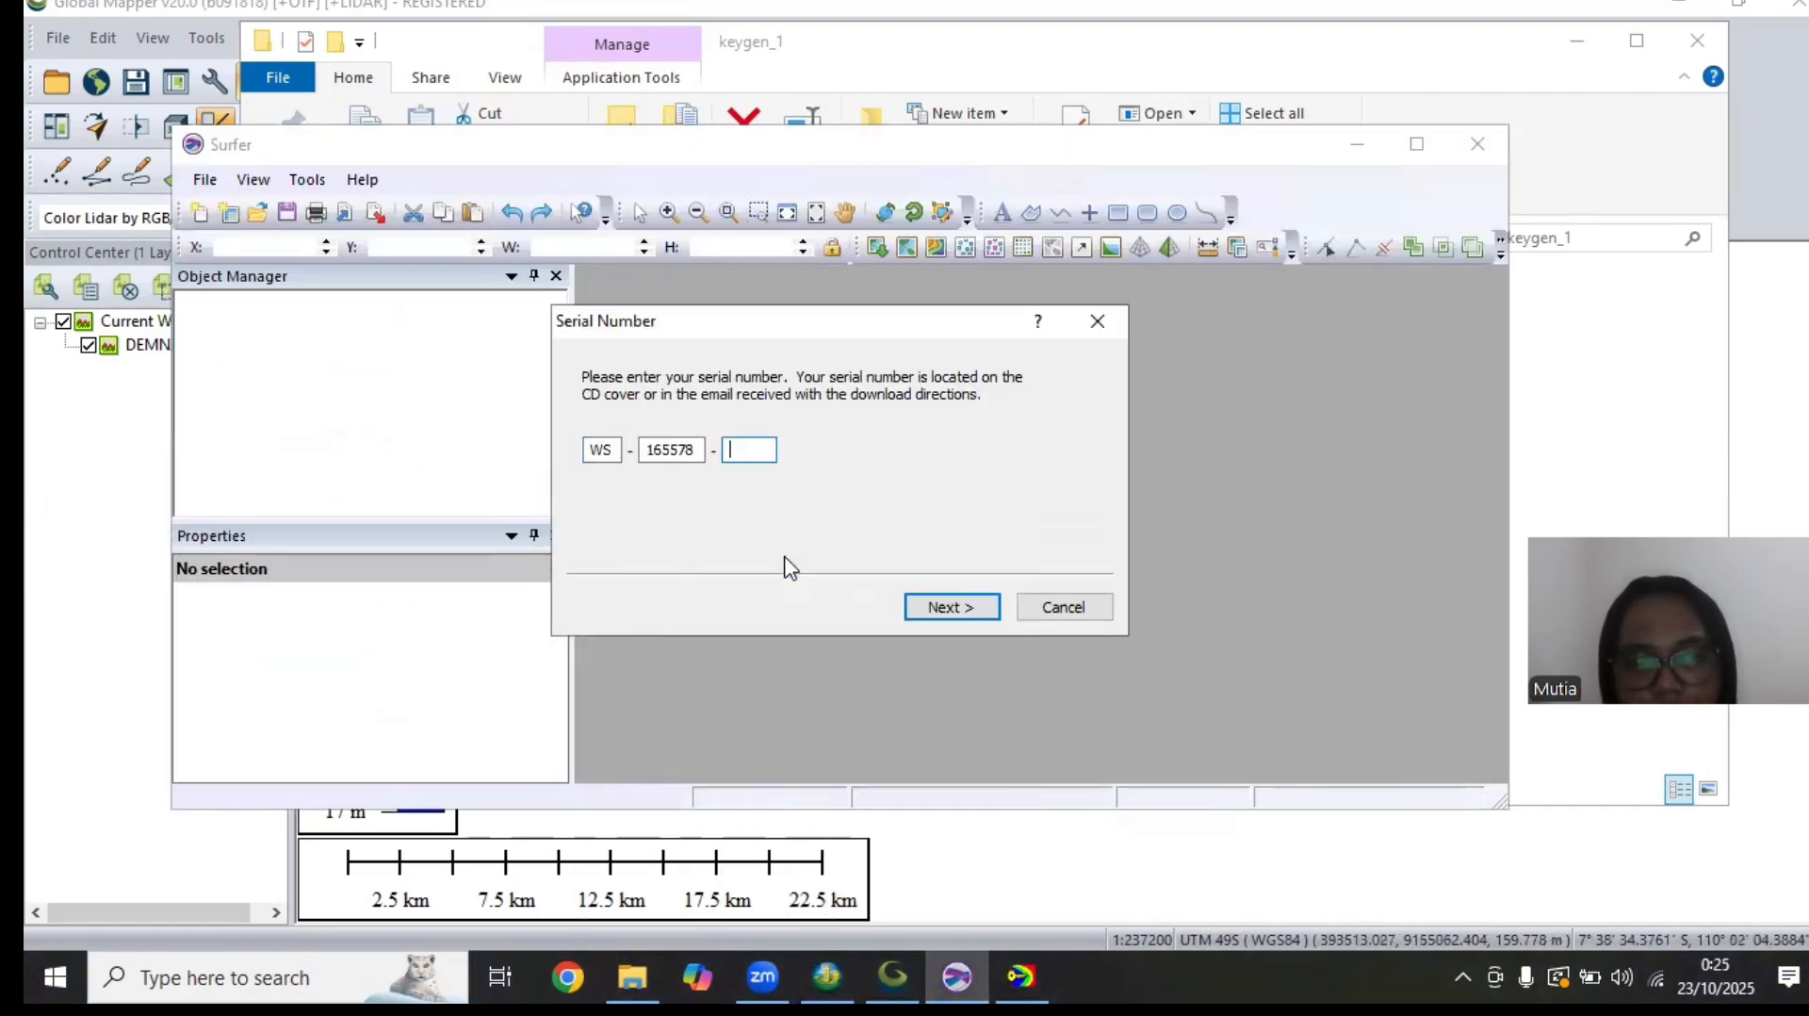
# Copy the last part of the generated serial number into the third Serial Number field and finish the setup with Register now selected
pyautogui.click(1027, 972)
pyautogui.doubleClick(968, 514)
pyautogui.rightClick(969, 513)
pyautogui.click(999, 586)
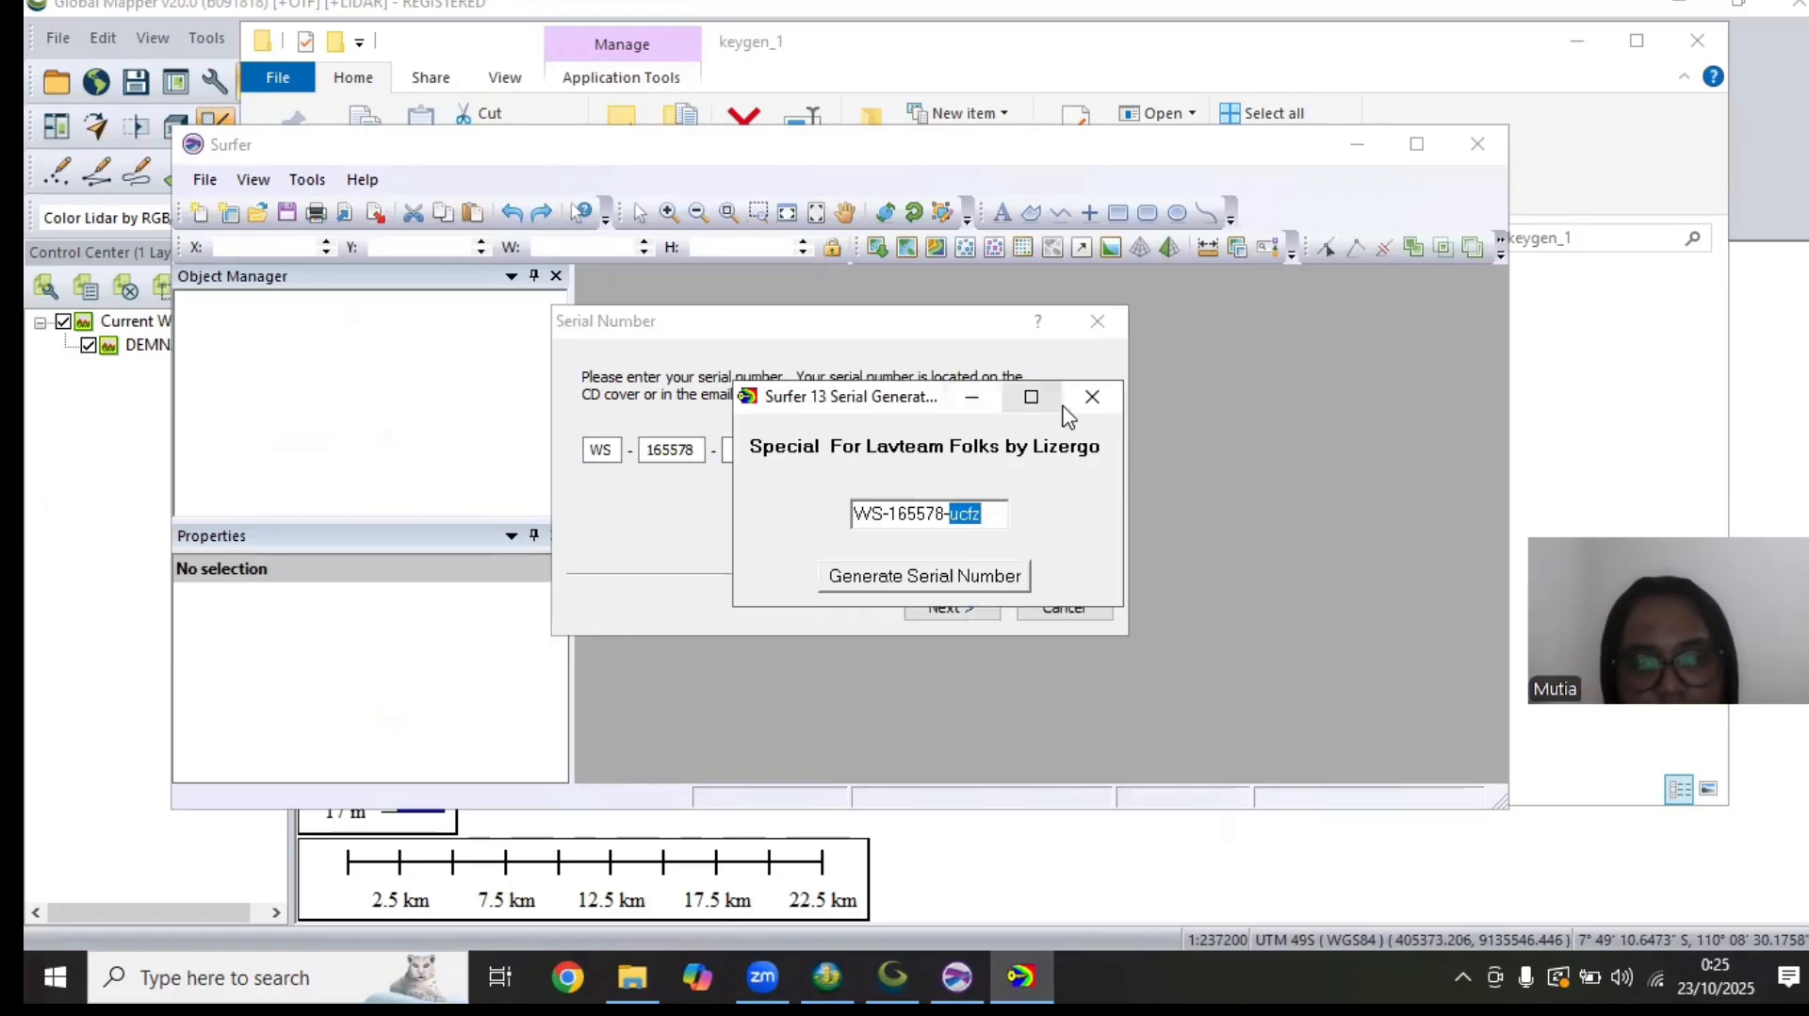
pyautogui.click(749, 451)
pyautogui.rightClick(753, 450)
pyautogui.click(820, 556)
pyautogui.click(969, 609)
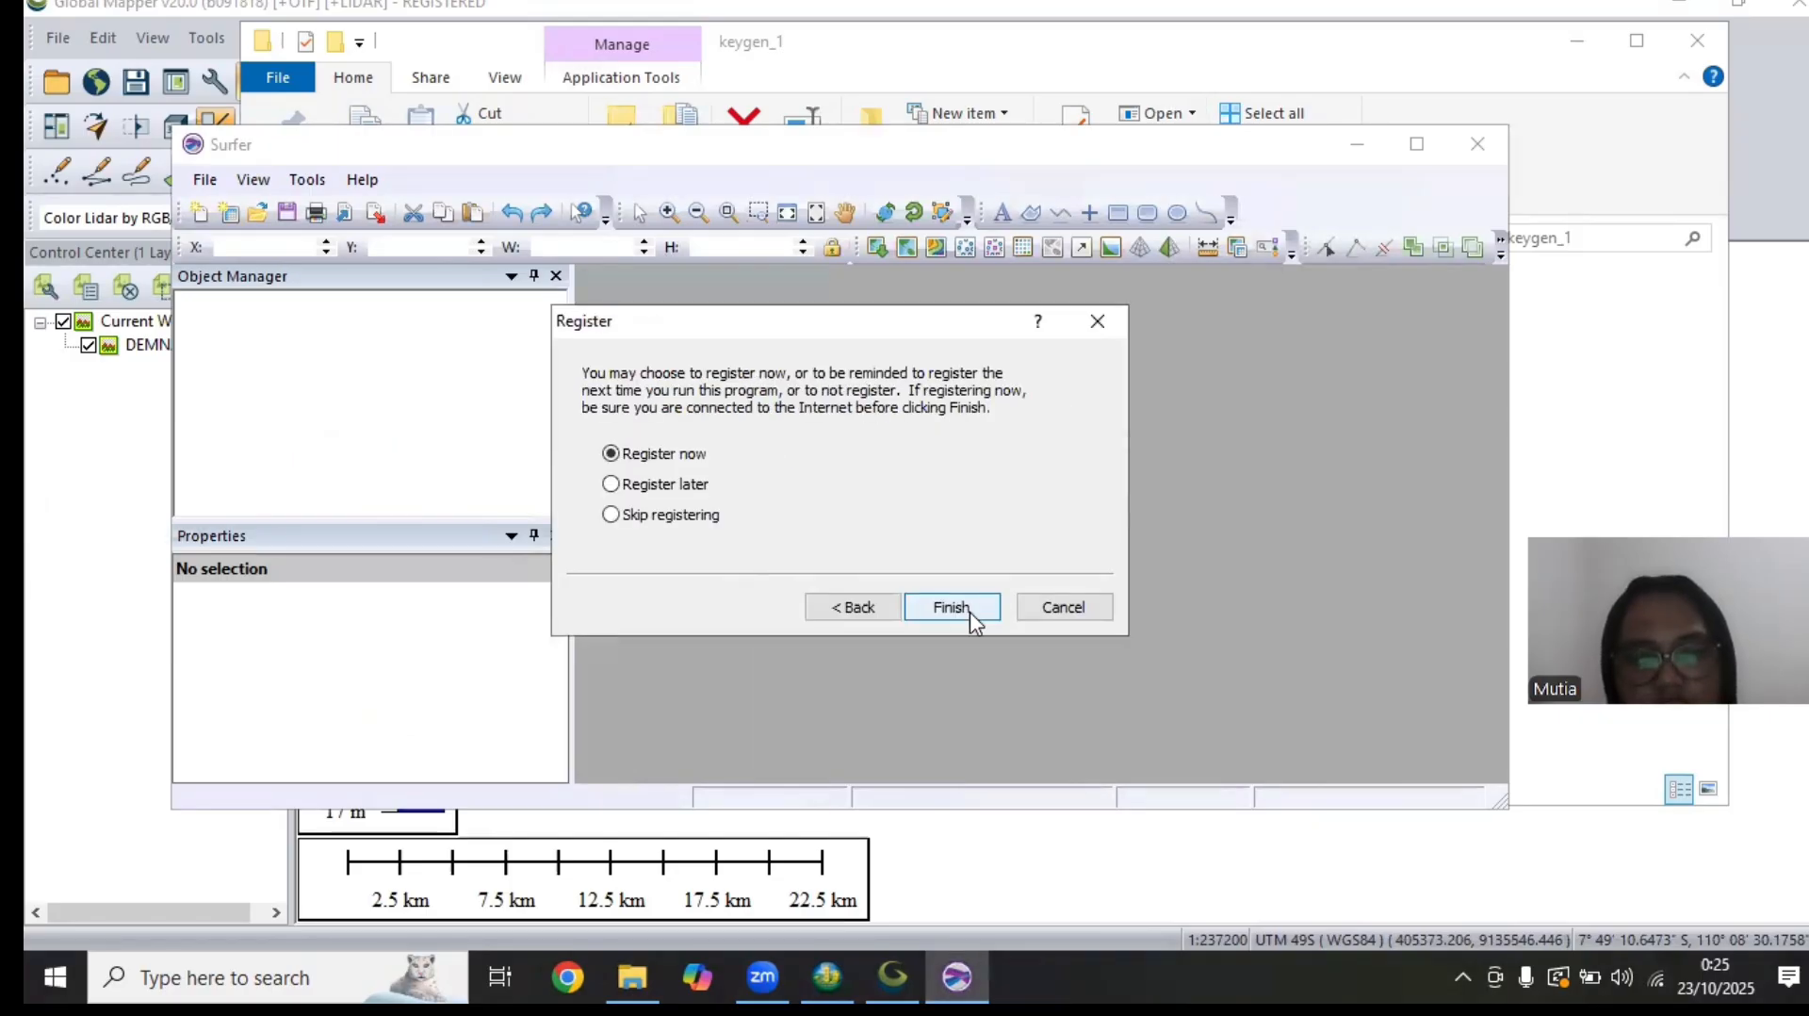
pyautogui.click(961, 607)
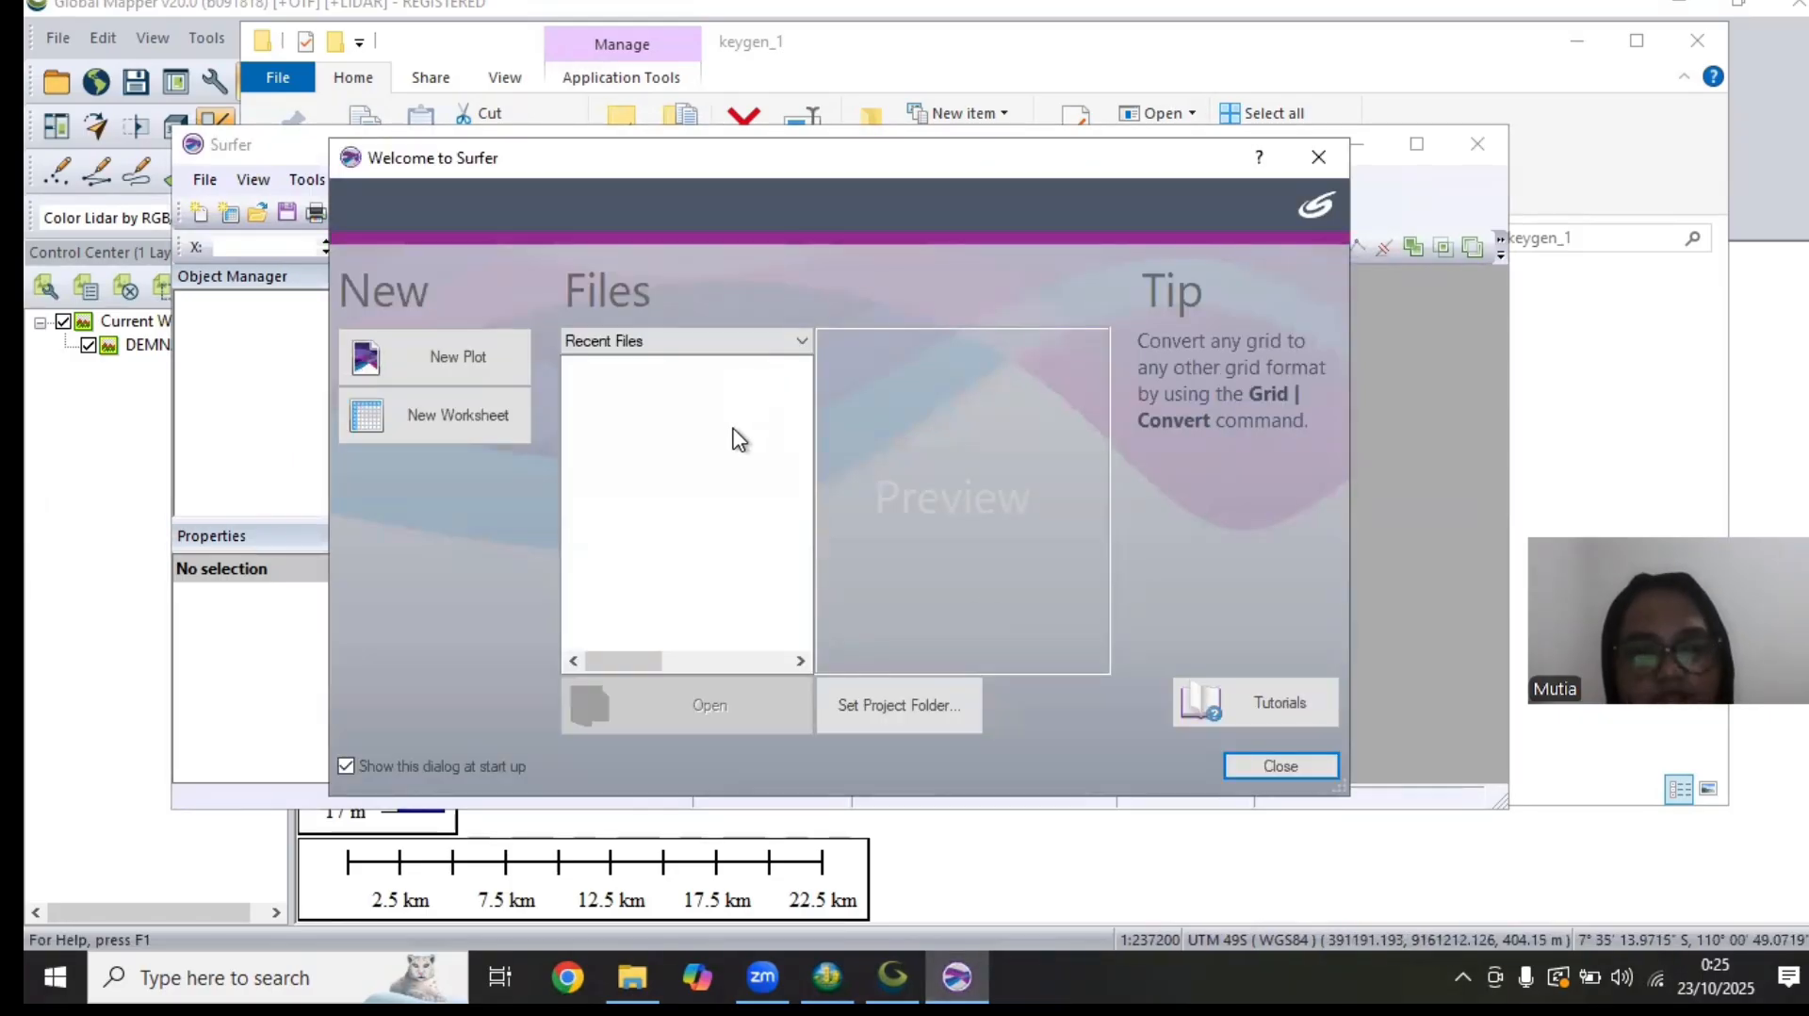
# Create a new plot from Surfer's welcome dialog and maximize the program window
pyautogui.click(404, 358)
pyautogui.click(1416, 144)
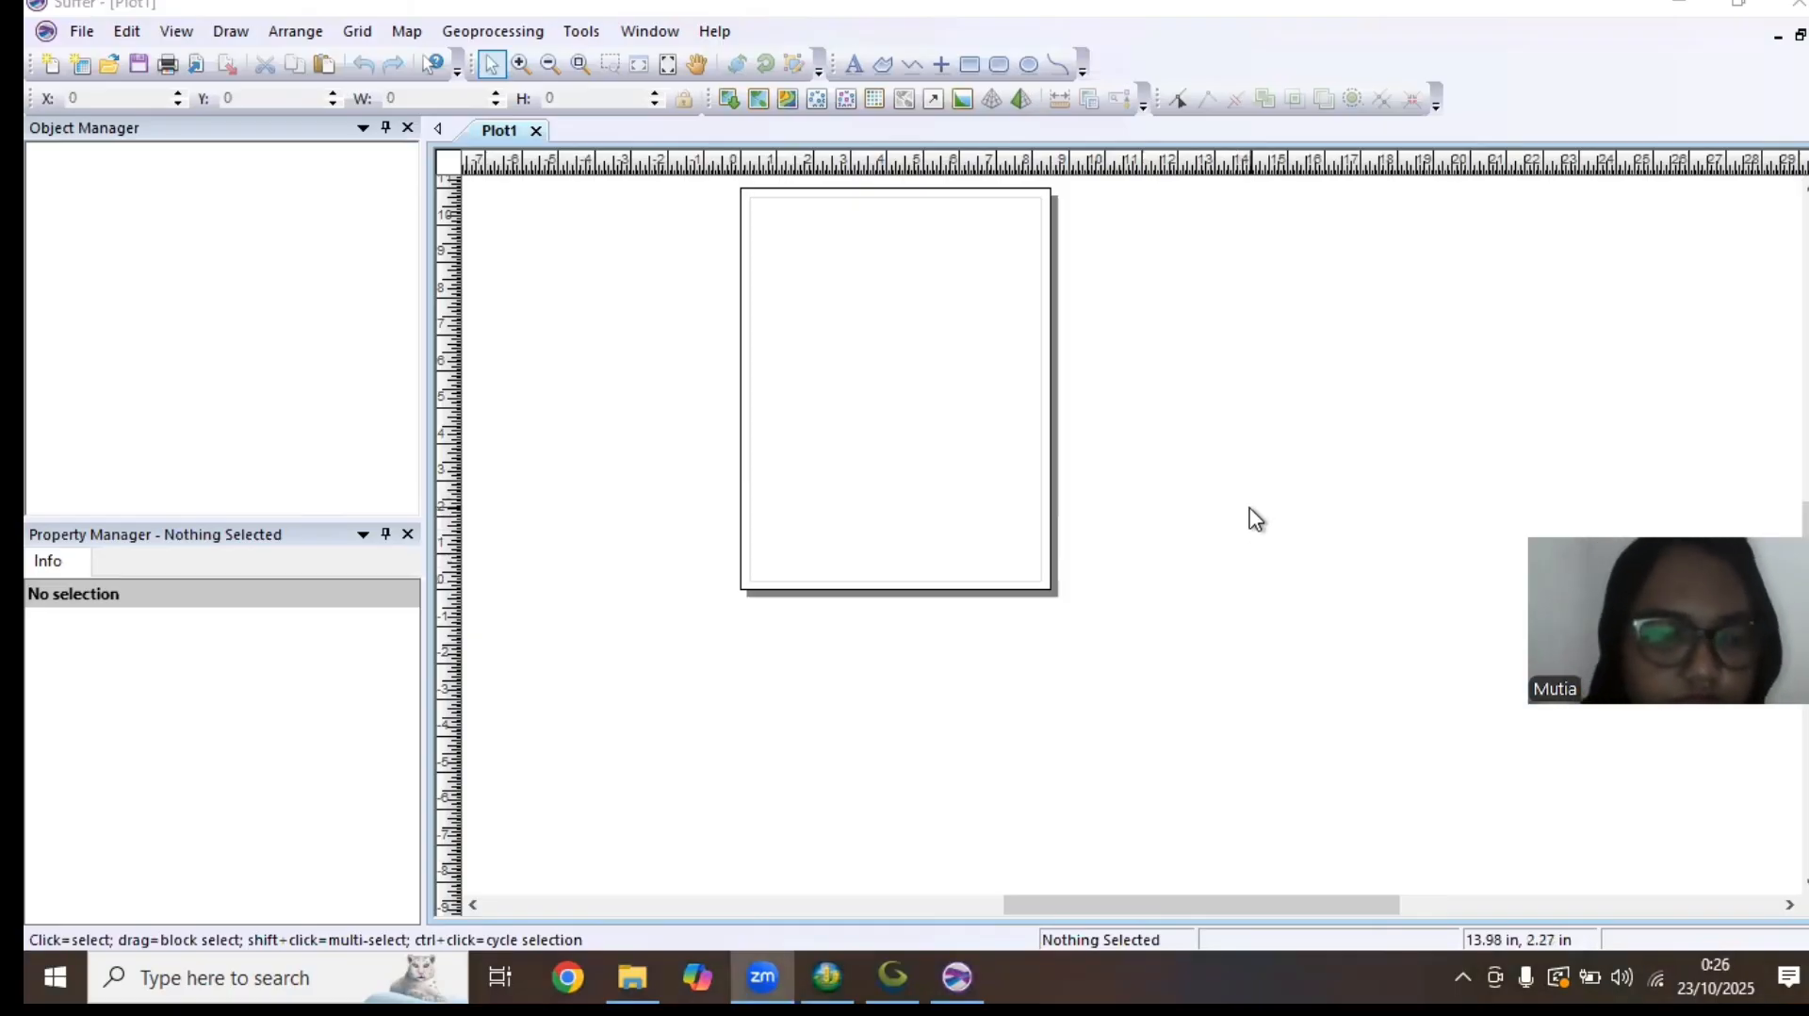
pyautogui.rightClick(1021, 332)
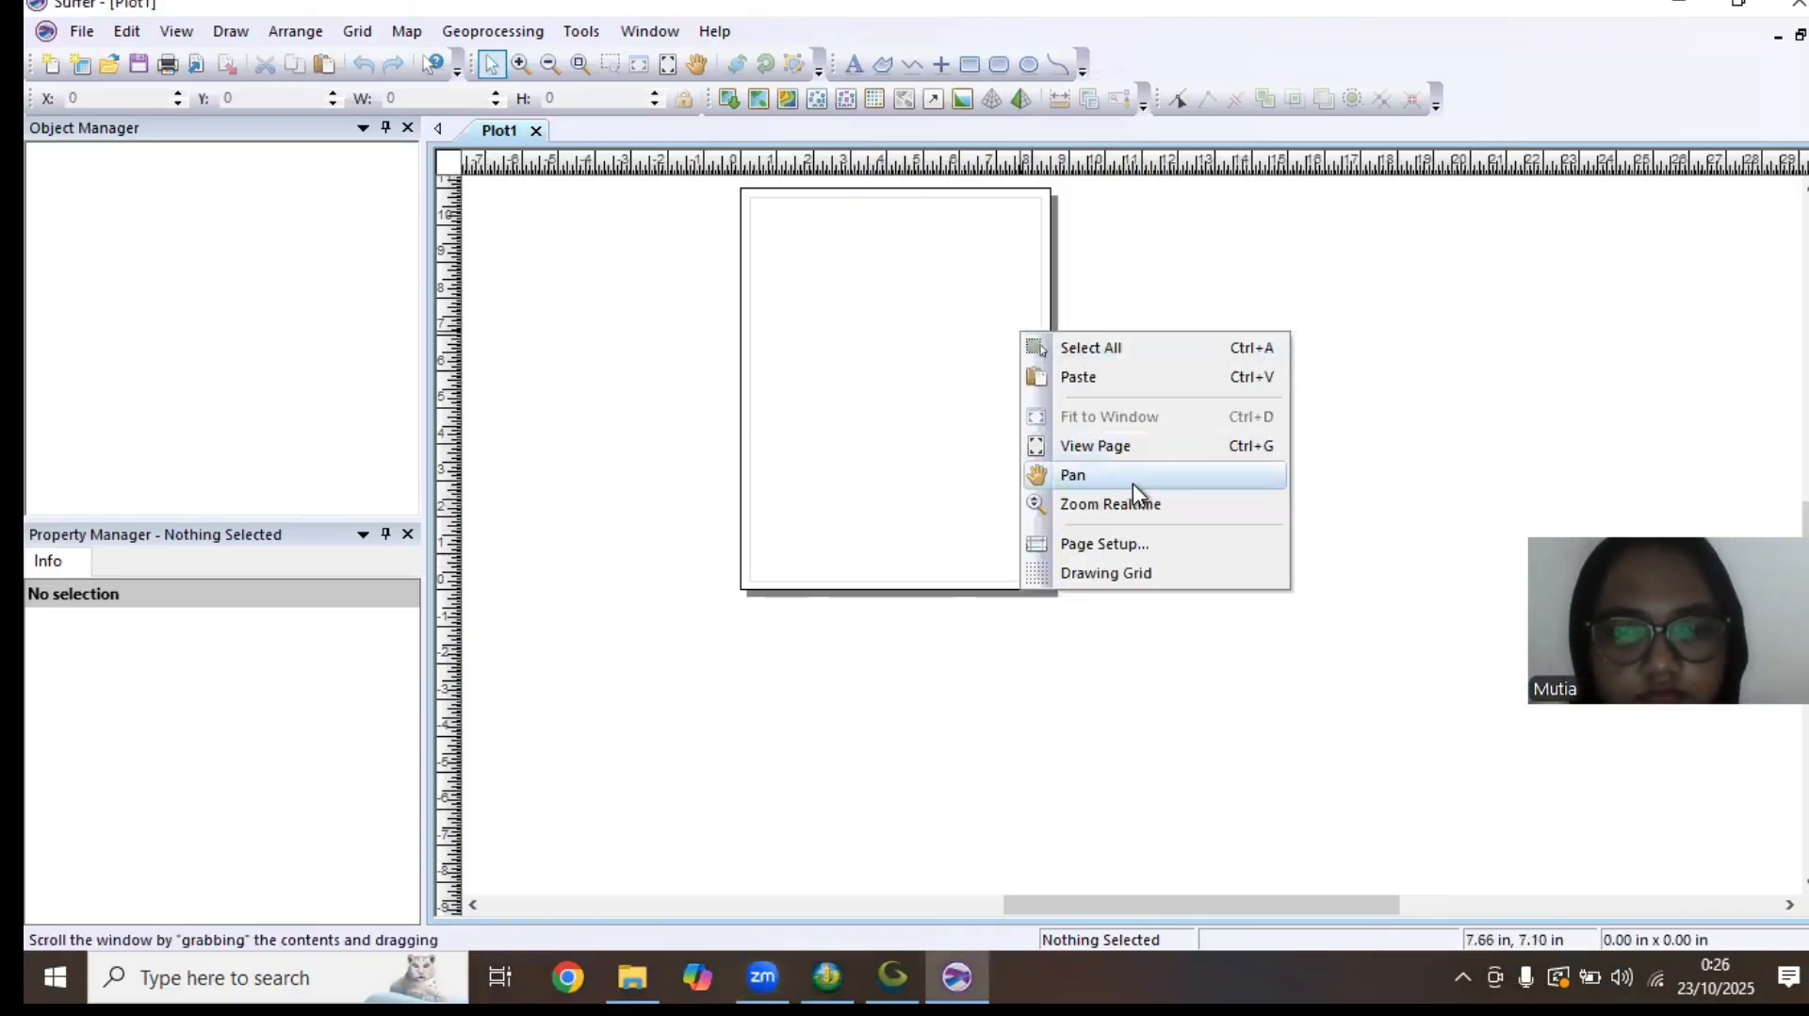
pyautogui.click(1161, 552)
pyautogui.click(1098, 350)
pyautogui.rightClick(882, 340)
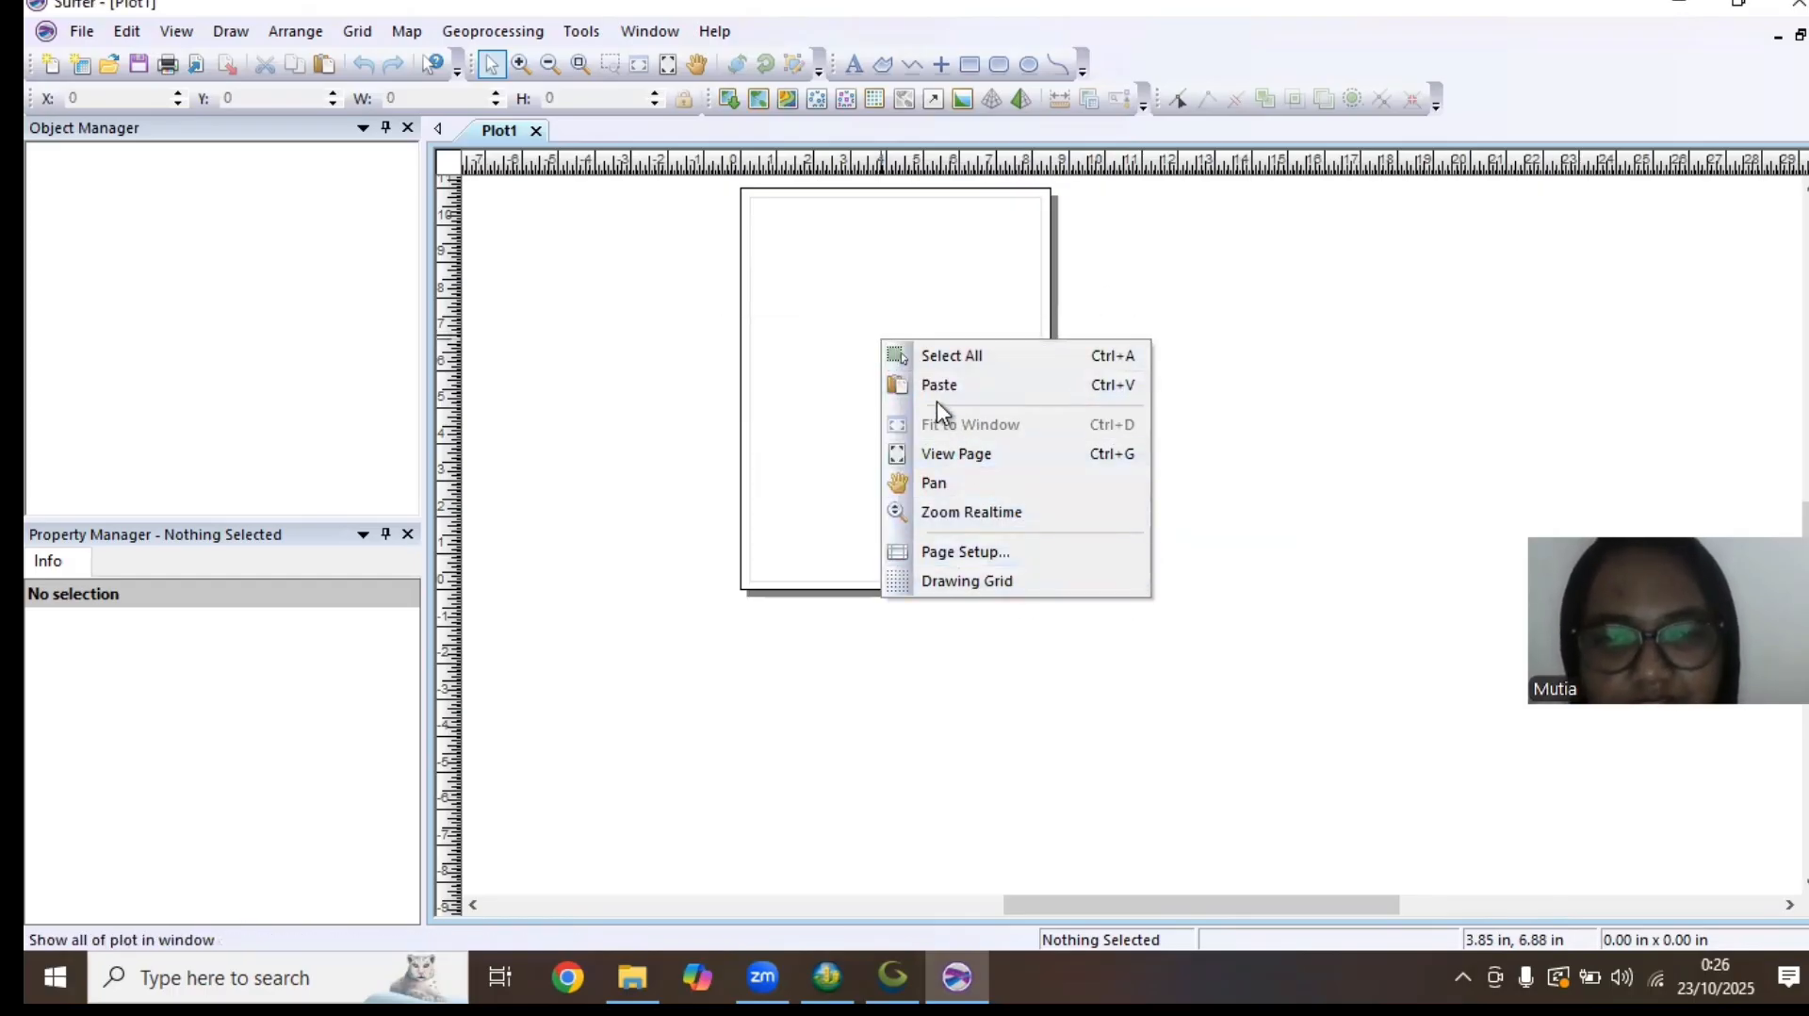
pyautogui.click(863, 316)
pyautogui.rightClick(861, 309)
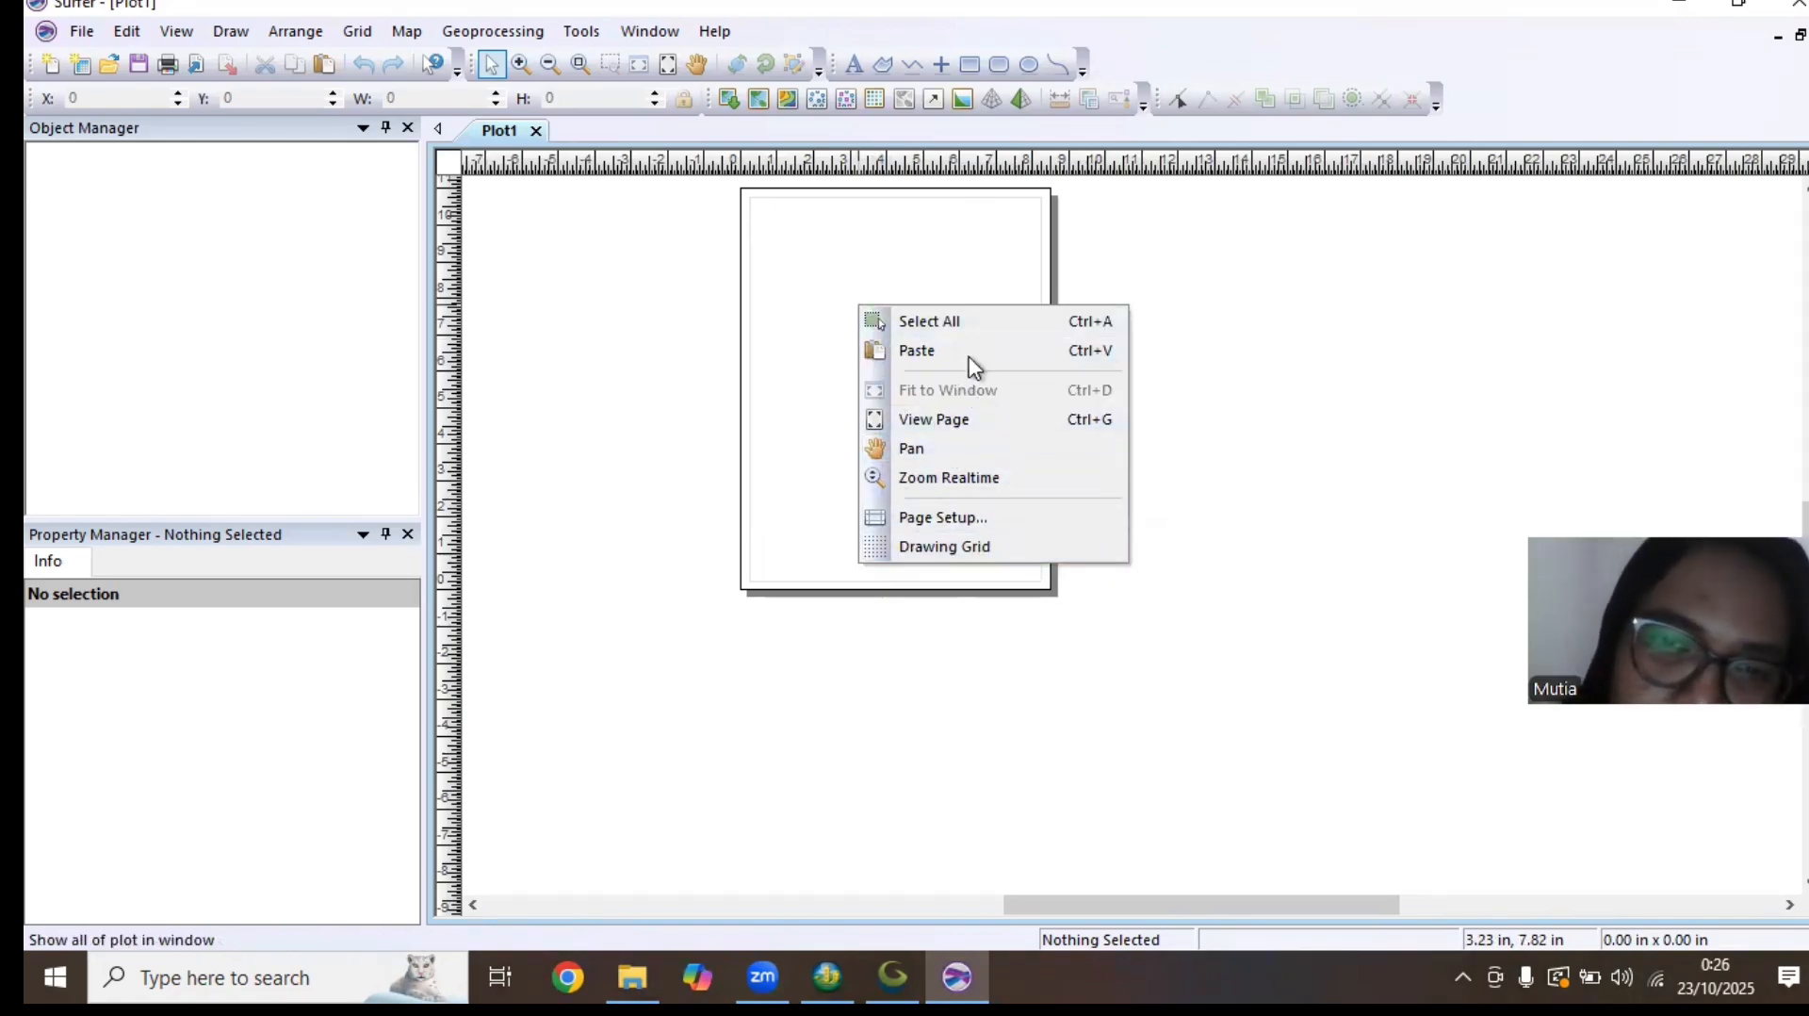
pyautogui.click(1259, 824)
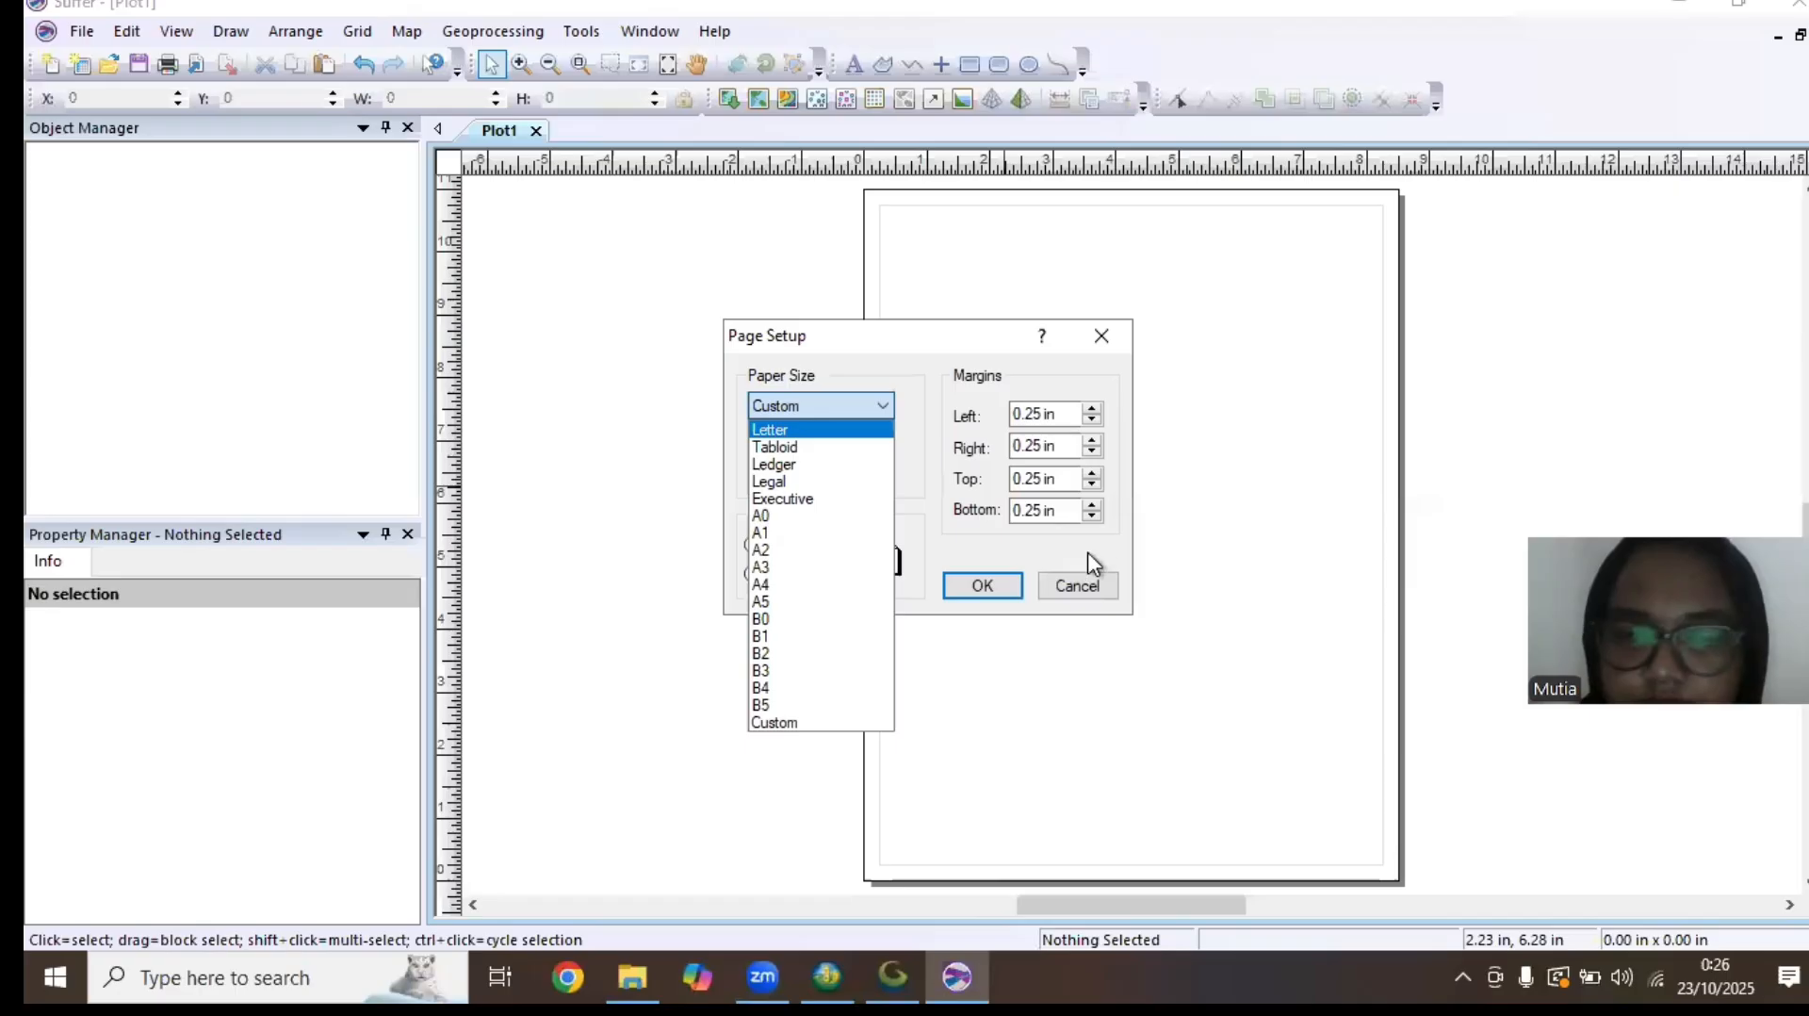
# Set the plot's page to A3 paper size in landscape orientation
pyautogui.click(904, 401)
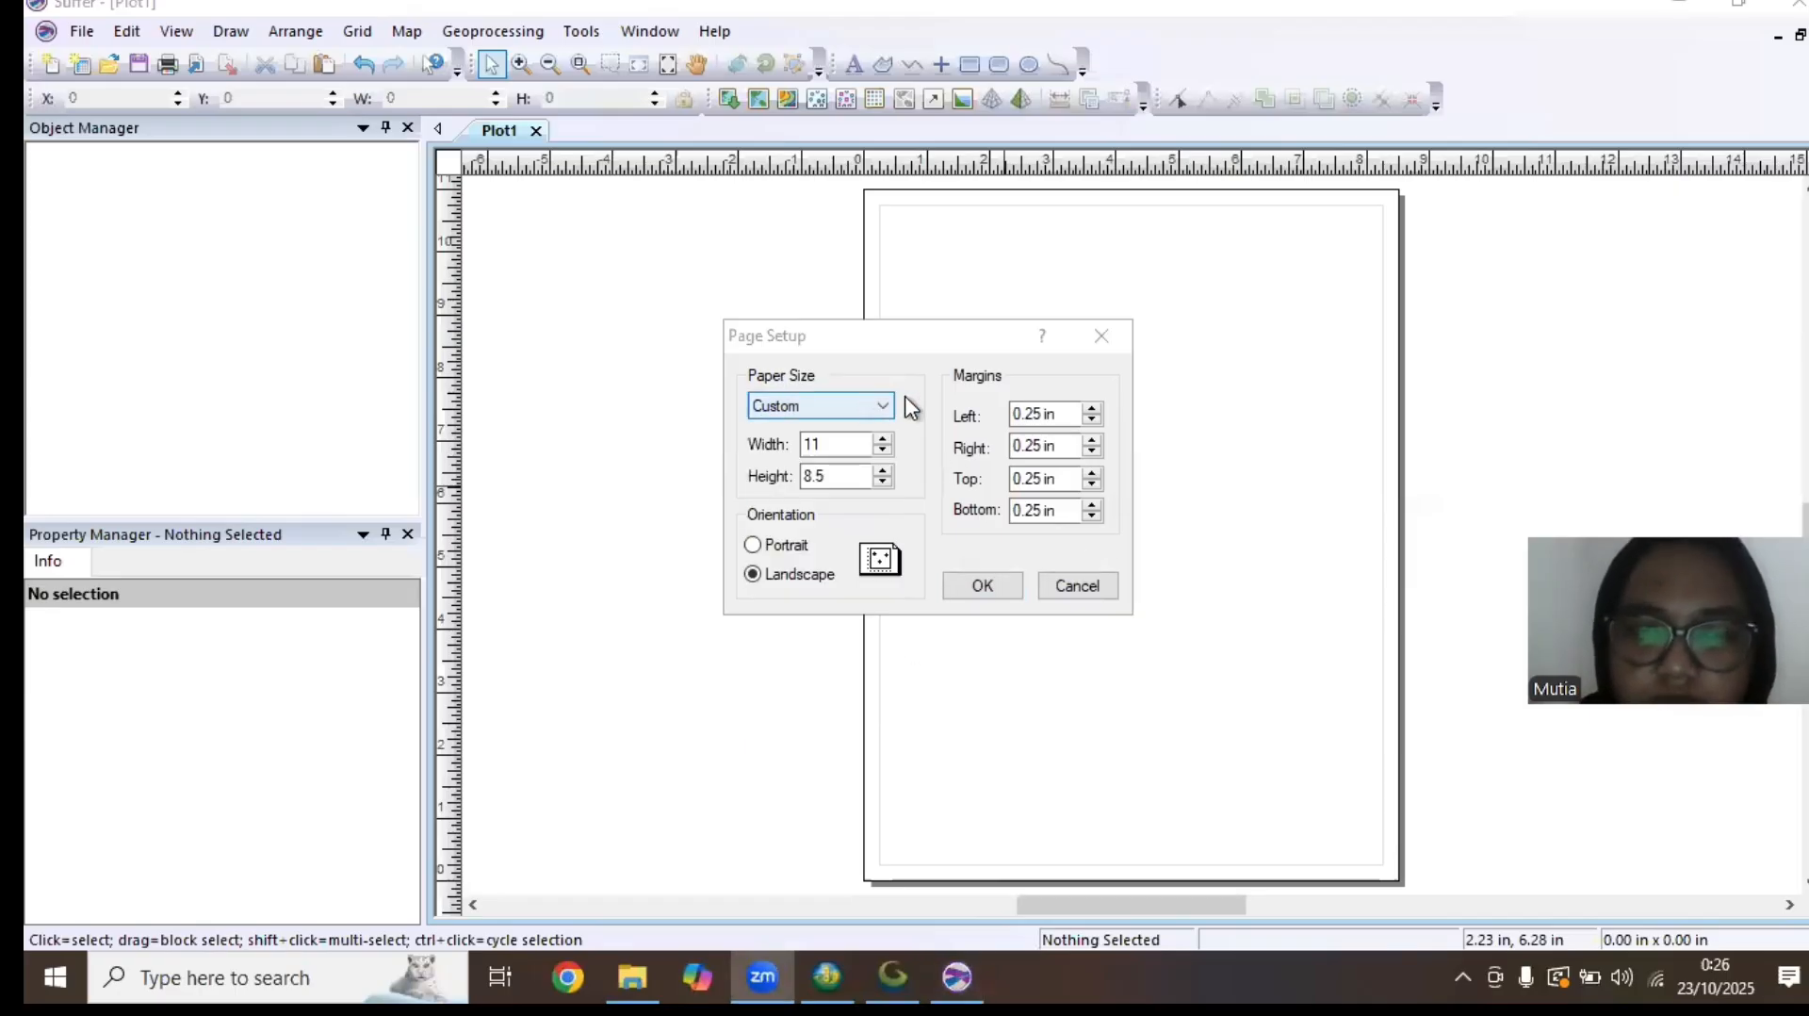
pyautogui.click(880, 406)
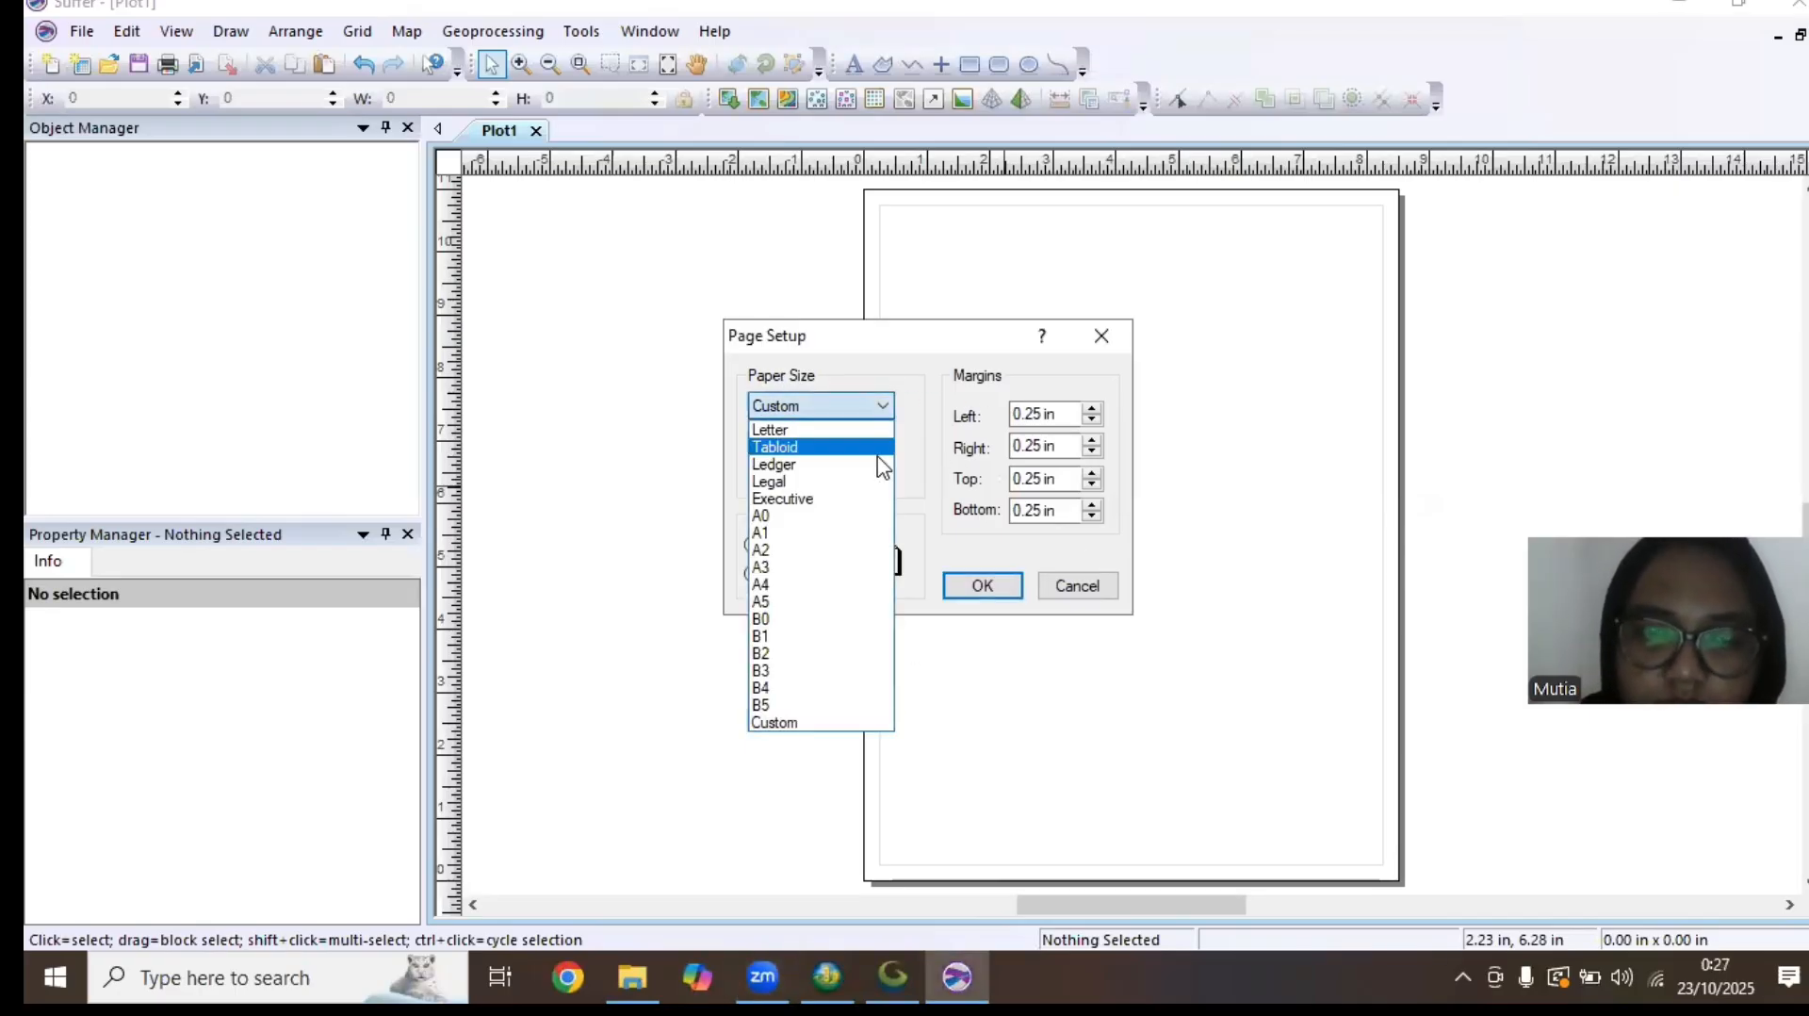
pyautogui.click(824, 566)
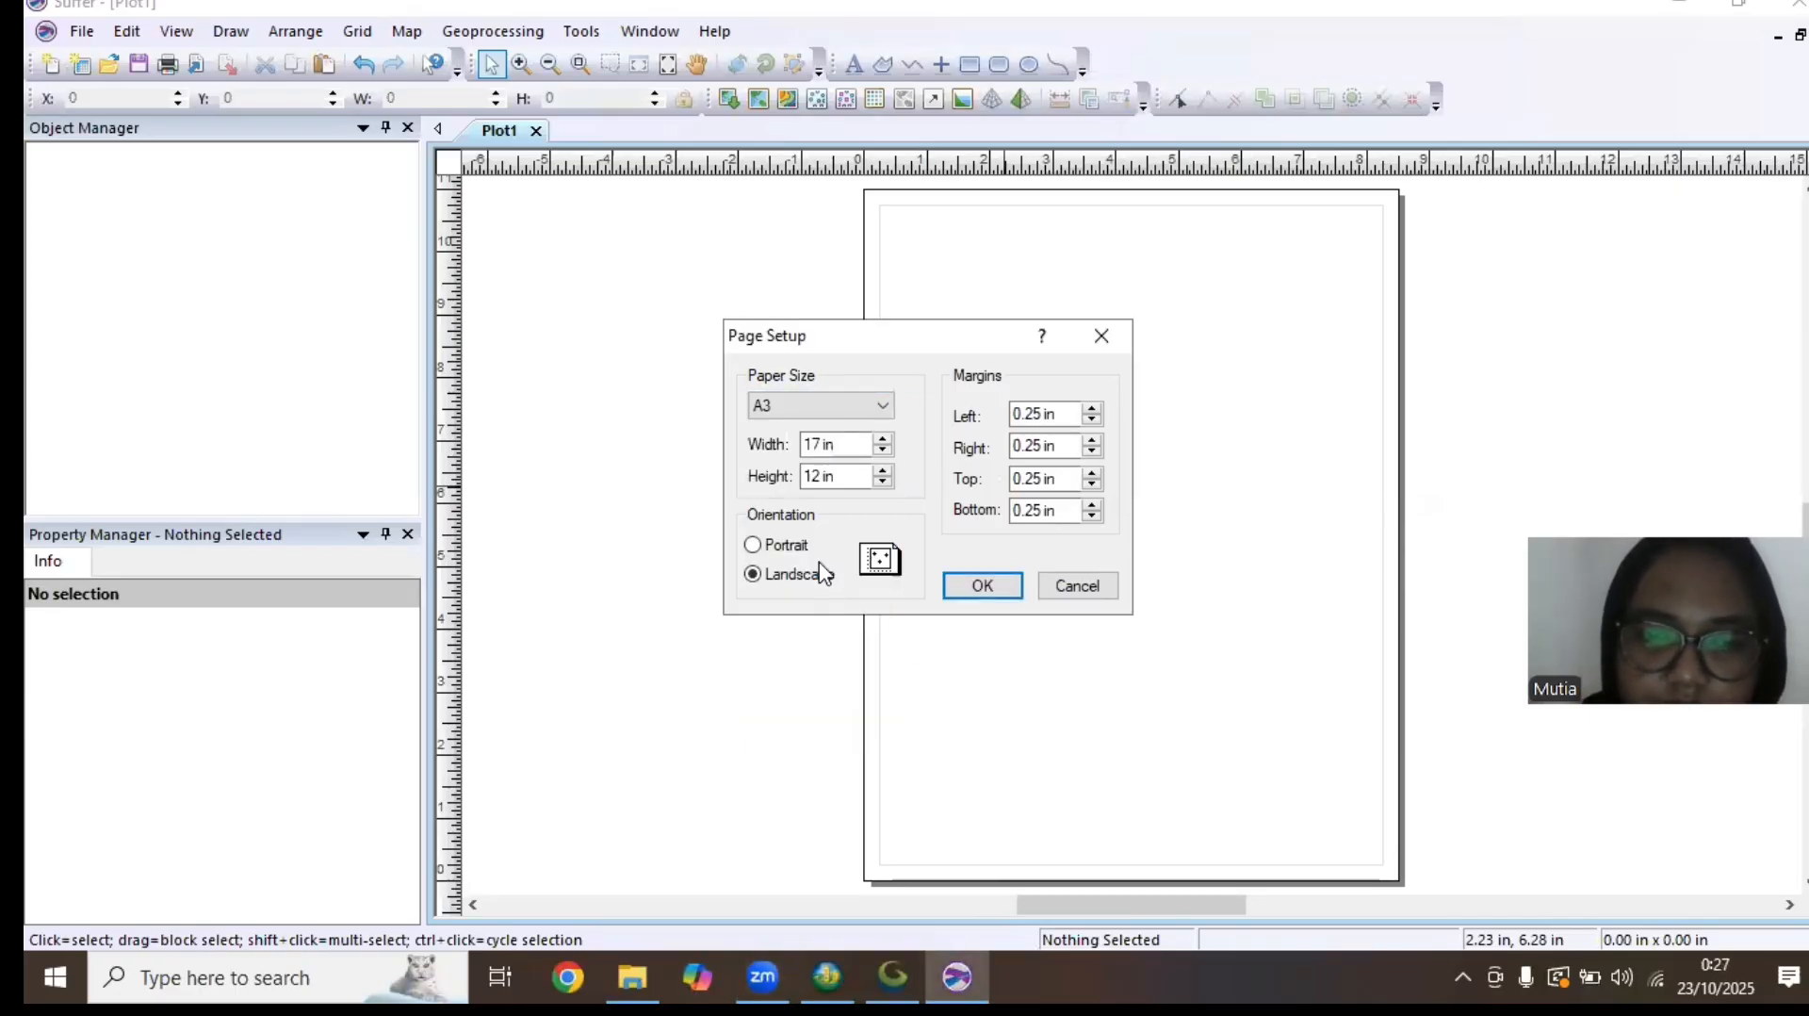
pyautogui.click(982, 586)
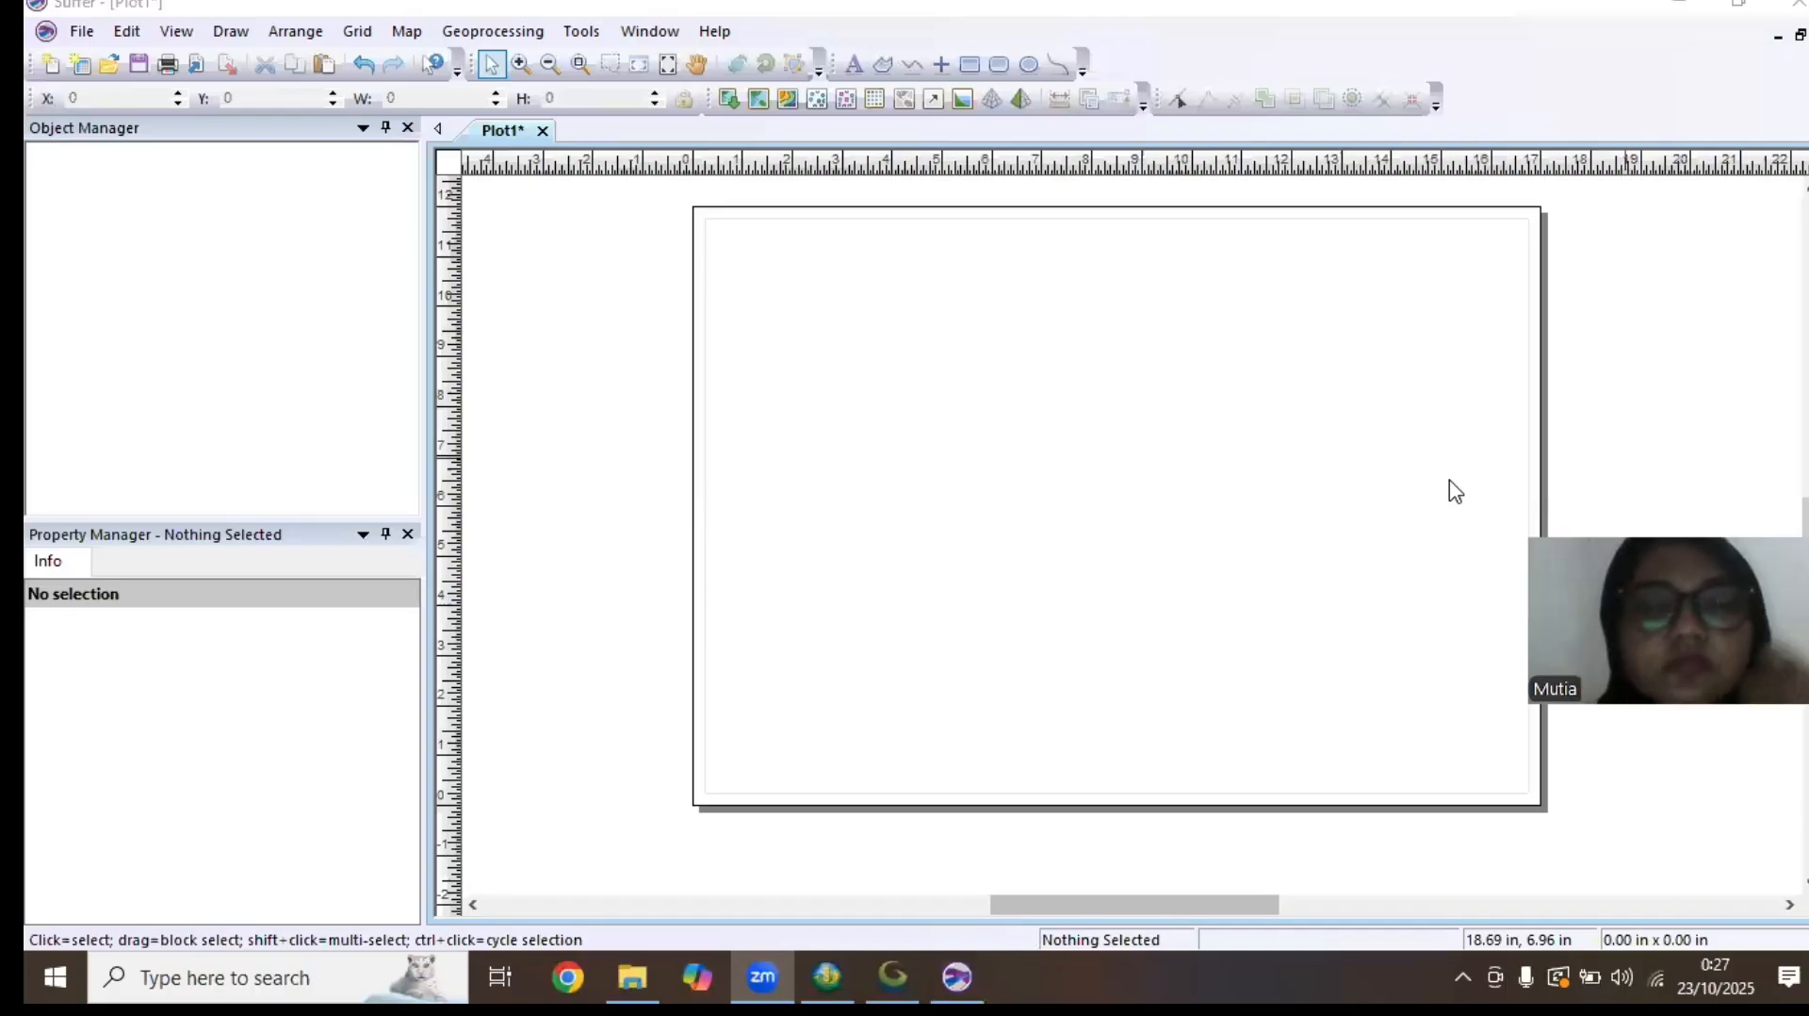
# Show all file types and open file XYZ Magelang.xyz from the Acara 8 folder
pyautogui.click(81, 32)
pyautogui.click(156, 89)
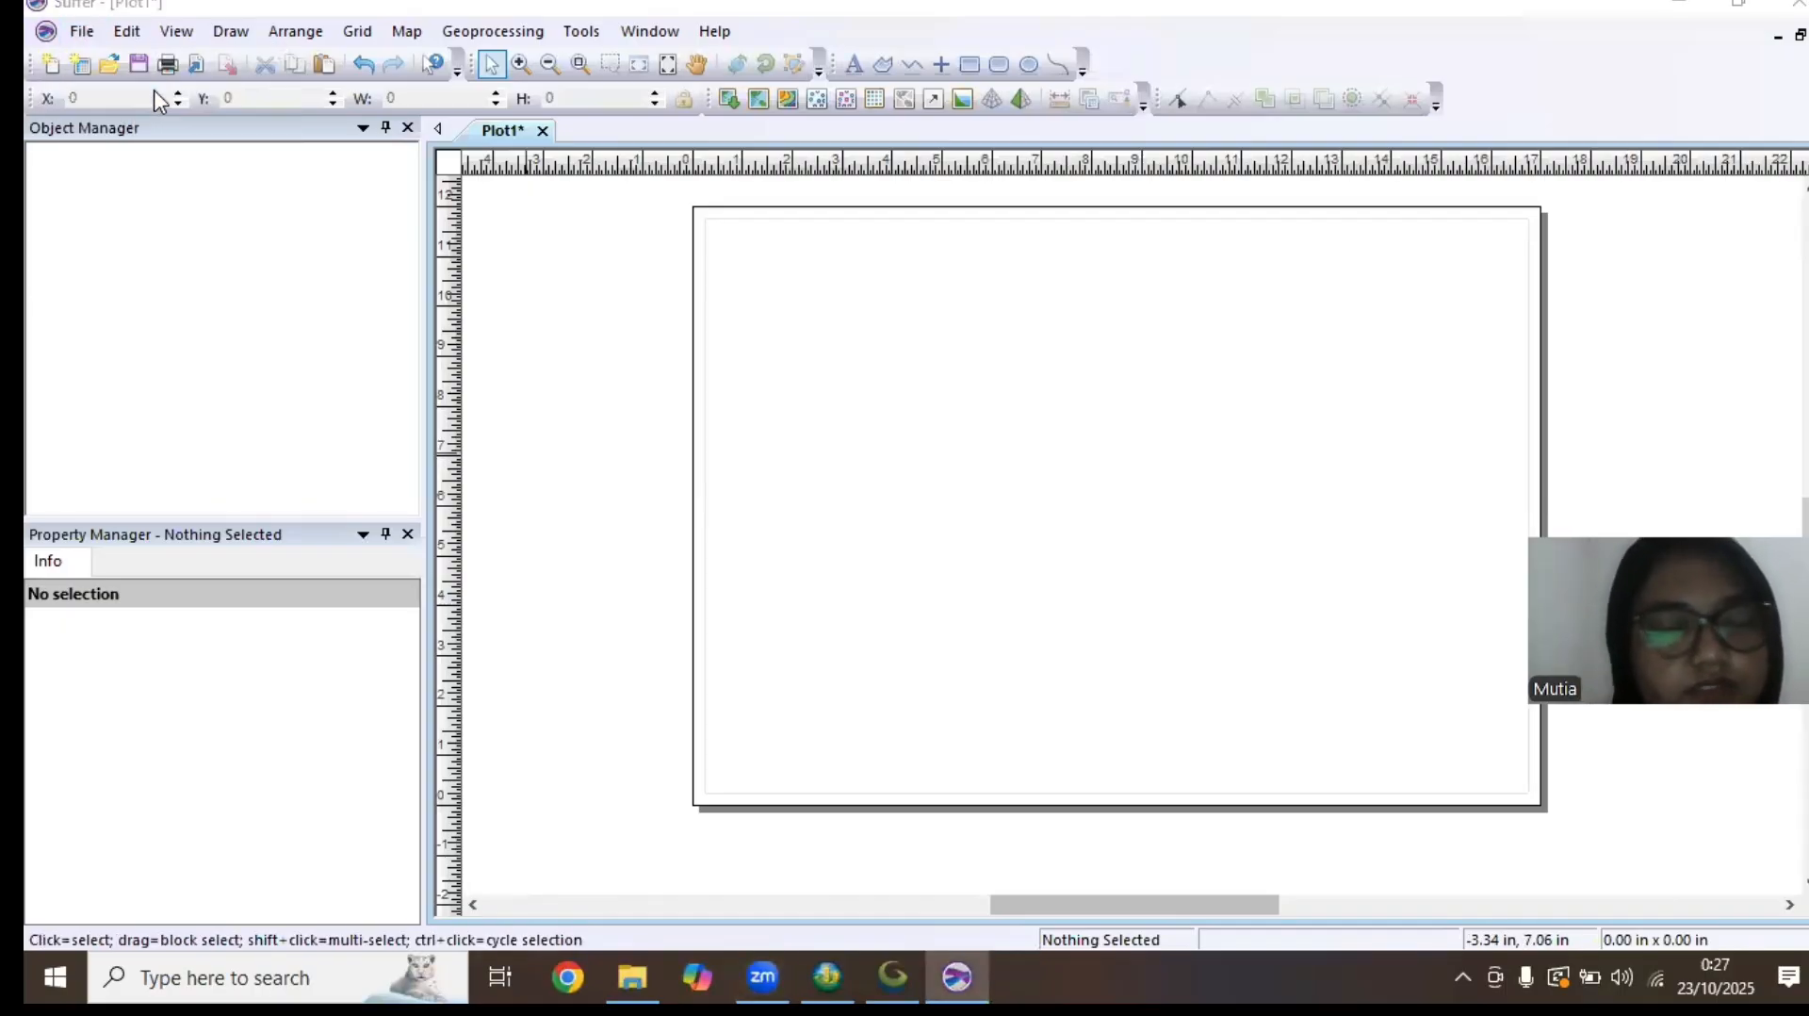
pyautogui.click(867, 568)
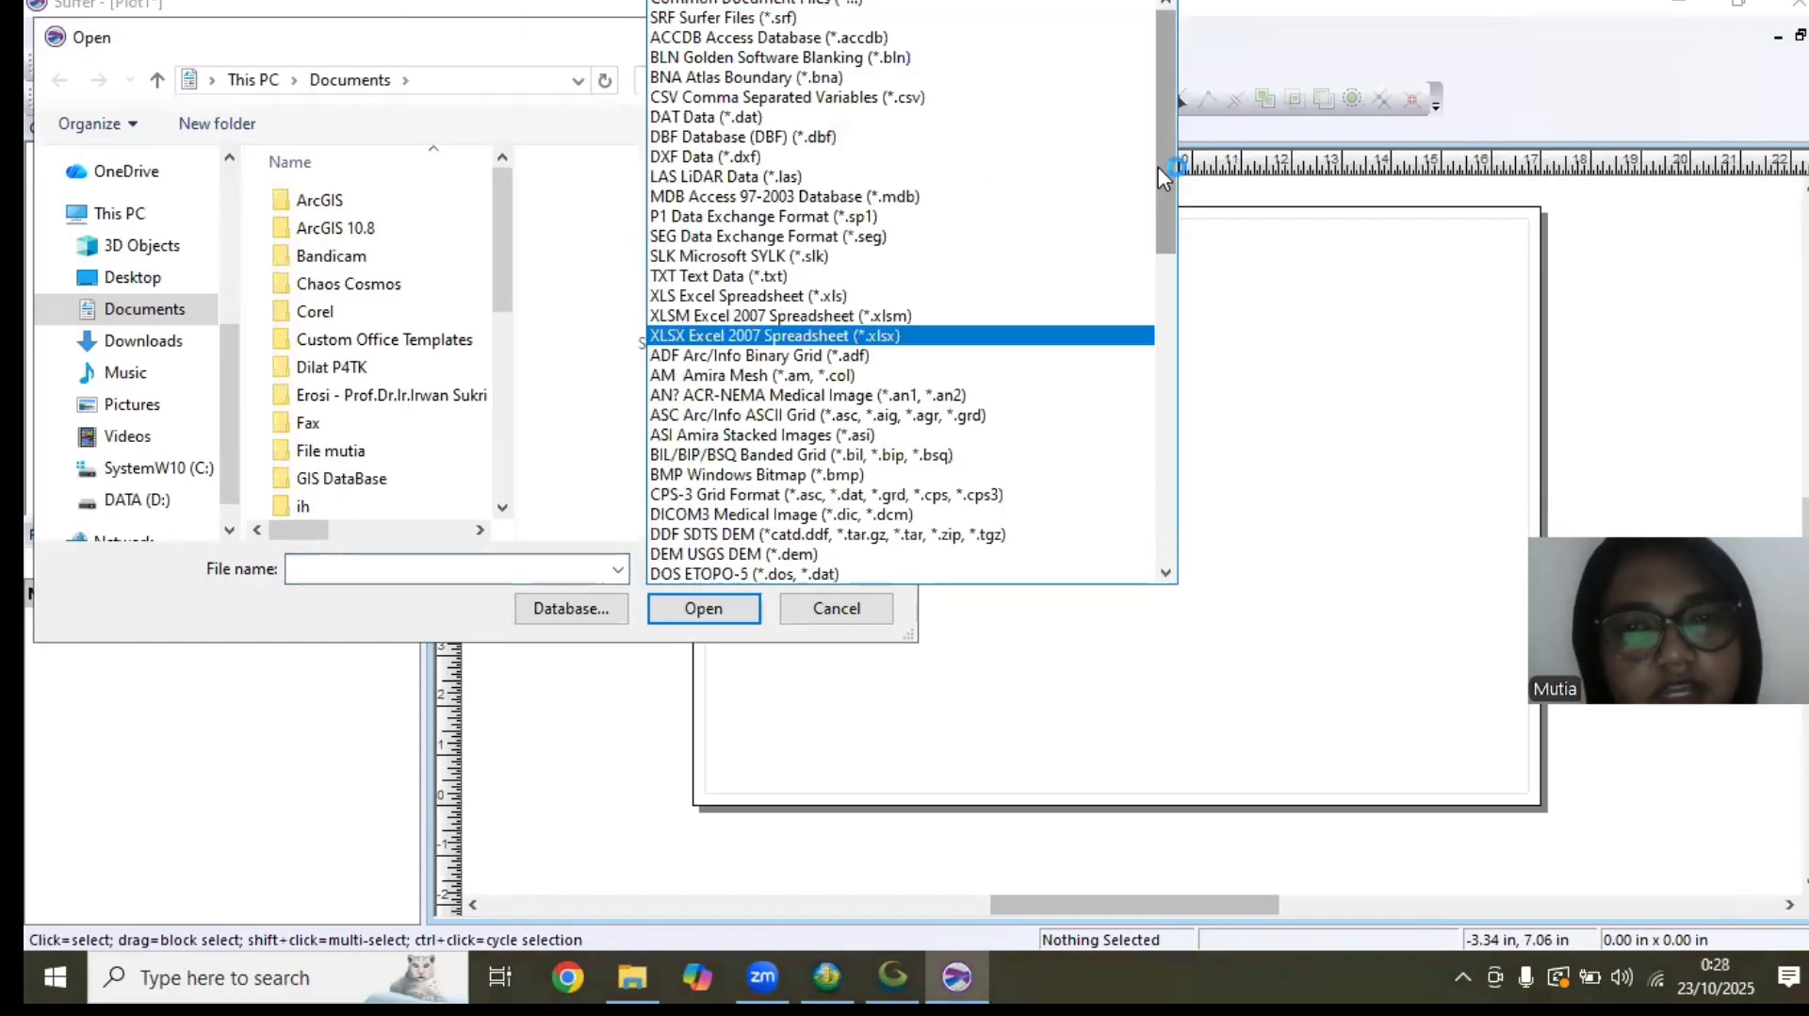
pyautogui.moveTo(1157, 167); pyautogui.dragTo(1160, 513)
pyautogui.click(740, 573)
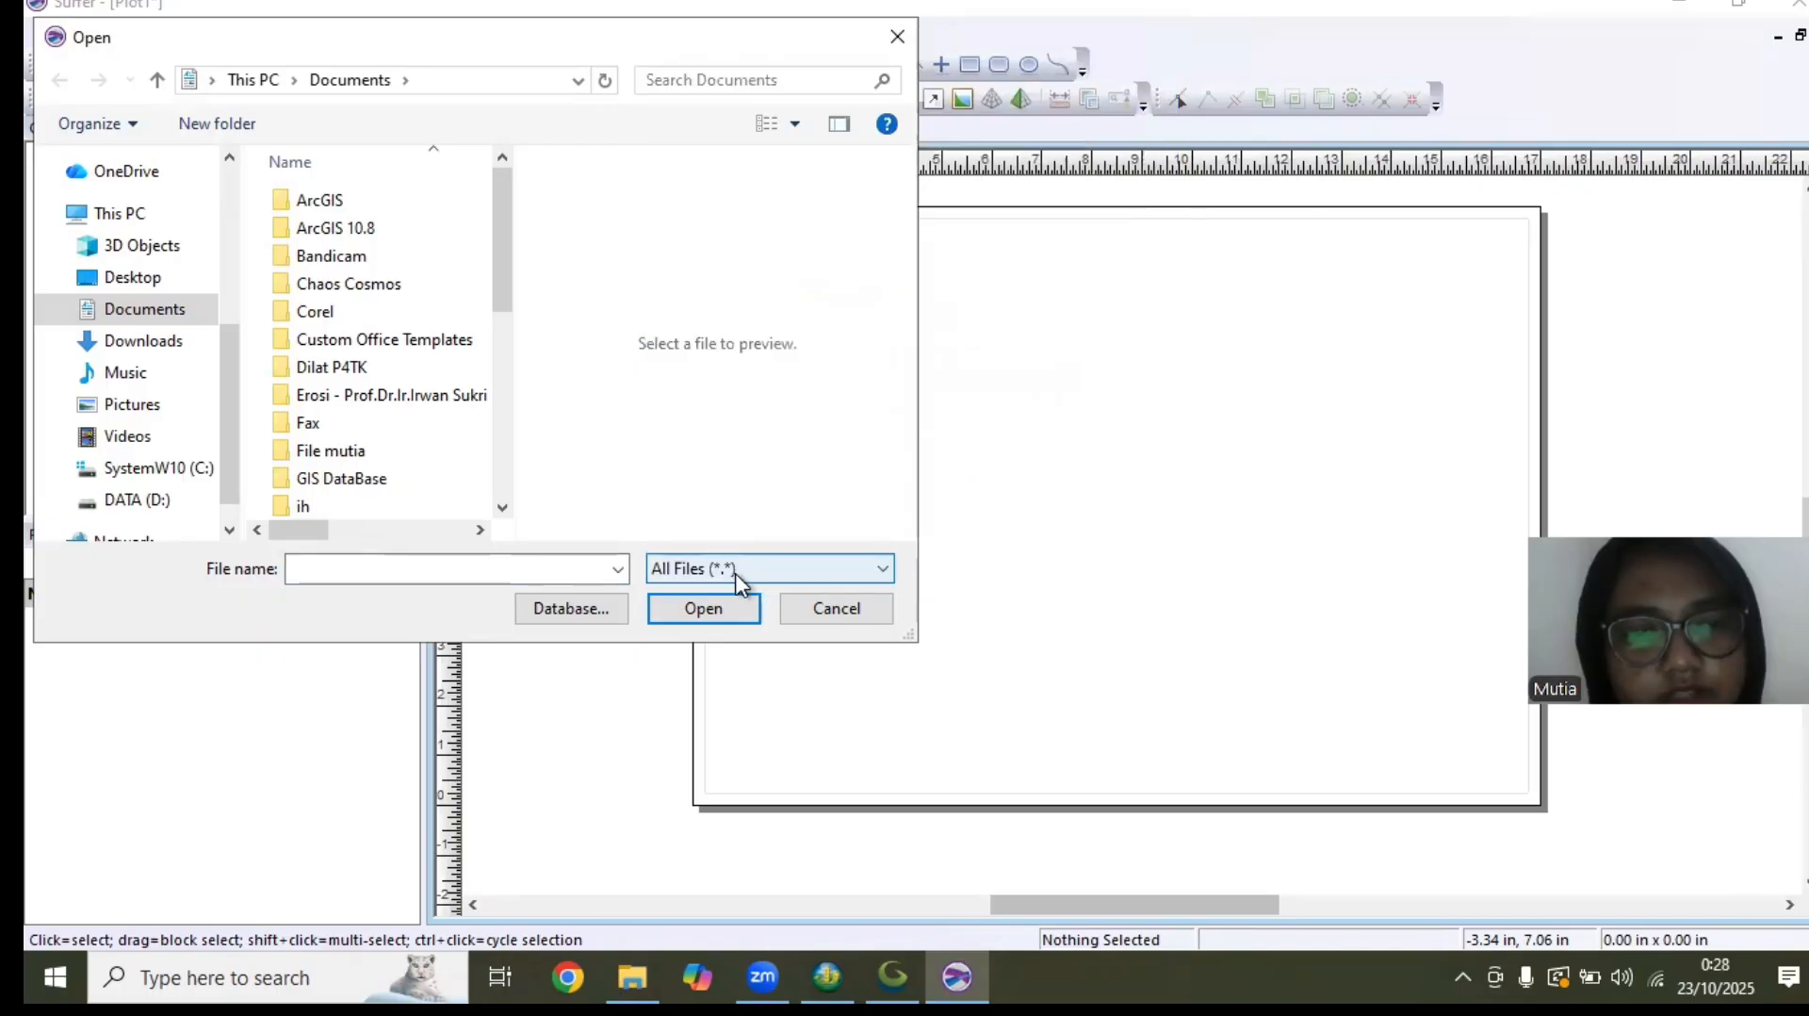
pyautogui.moveTo(501, 187); pyautogui.dragTo(503, 401)
pyautogui.doubleClick(443, 431)
pyautogui.doubleClick(347, 308)
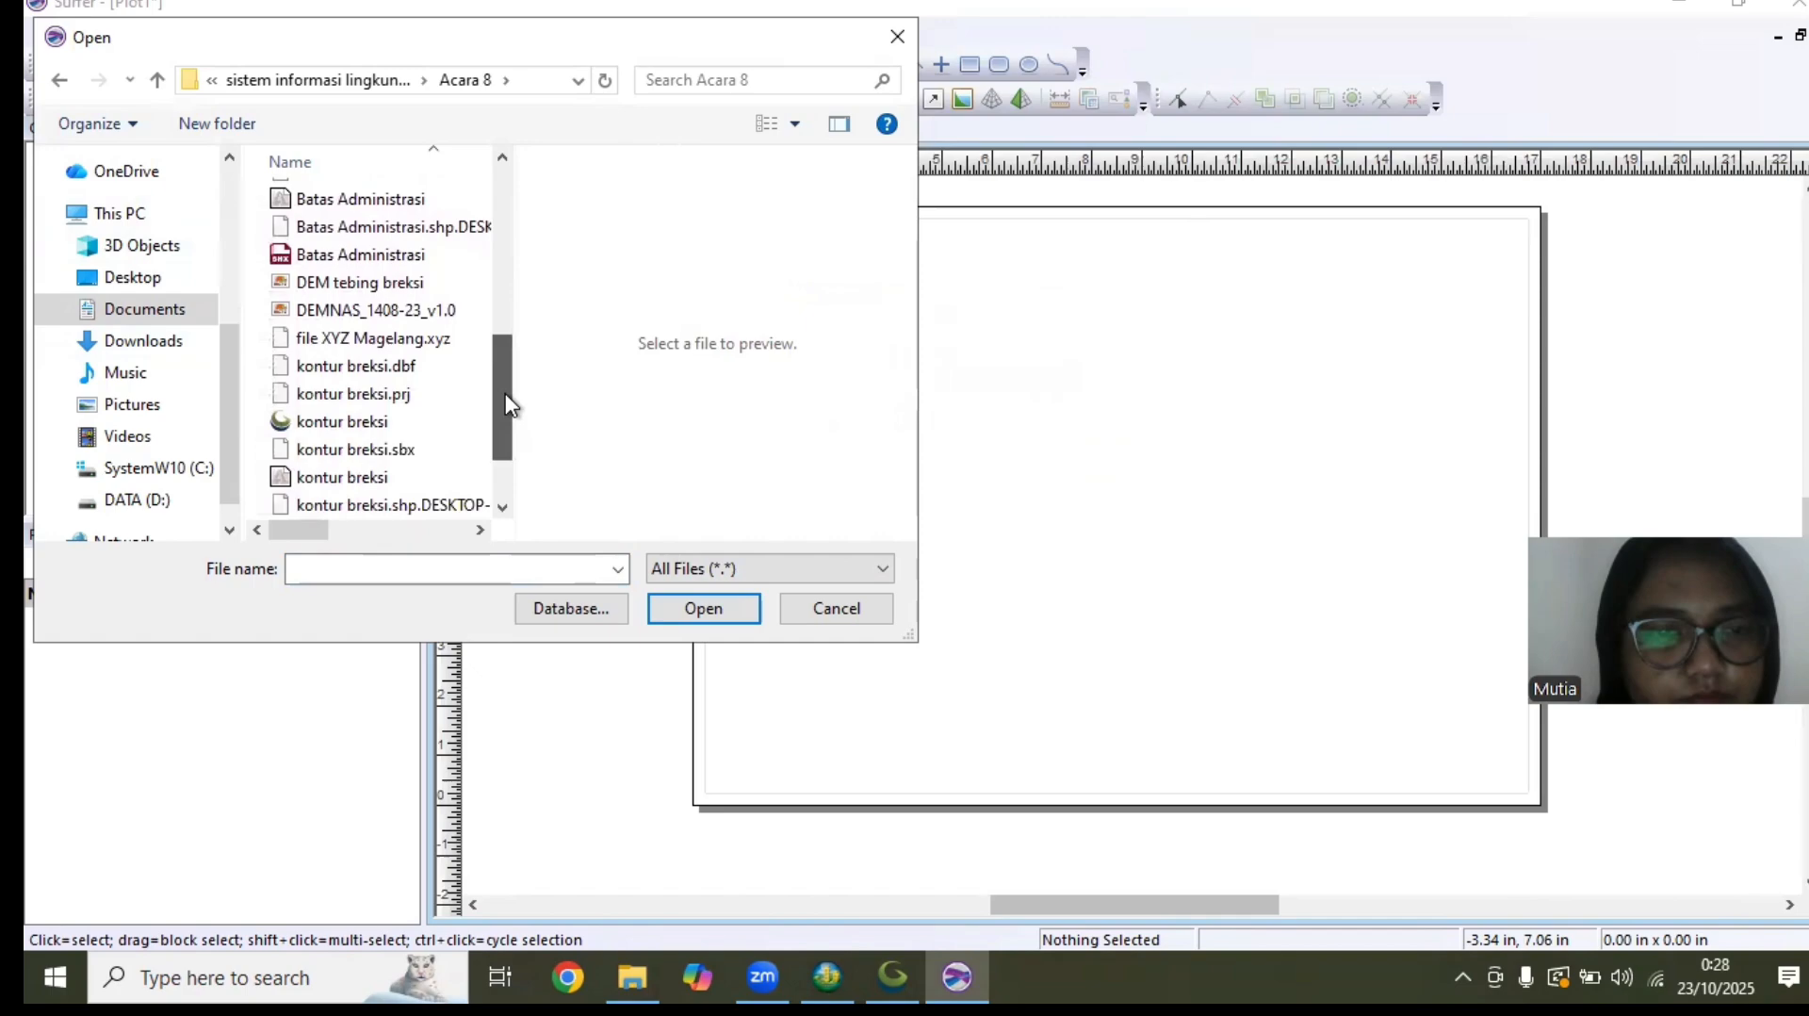
pyautogui.click(419, 335)
pyautogui.click(683, 608)
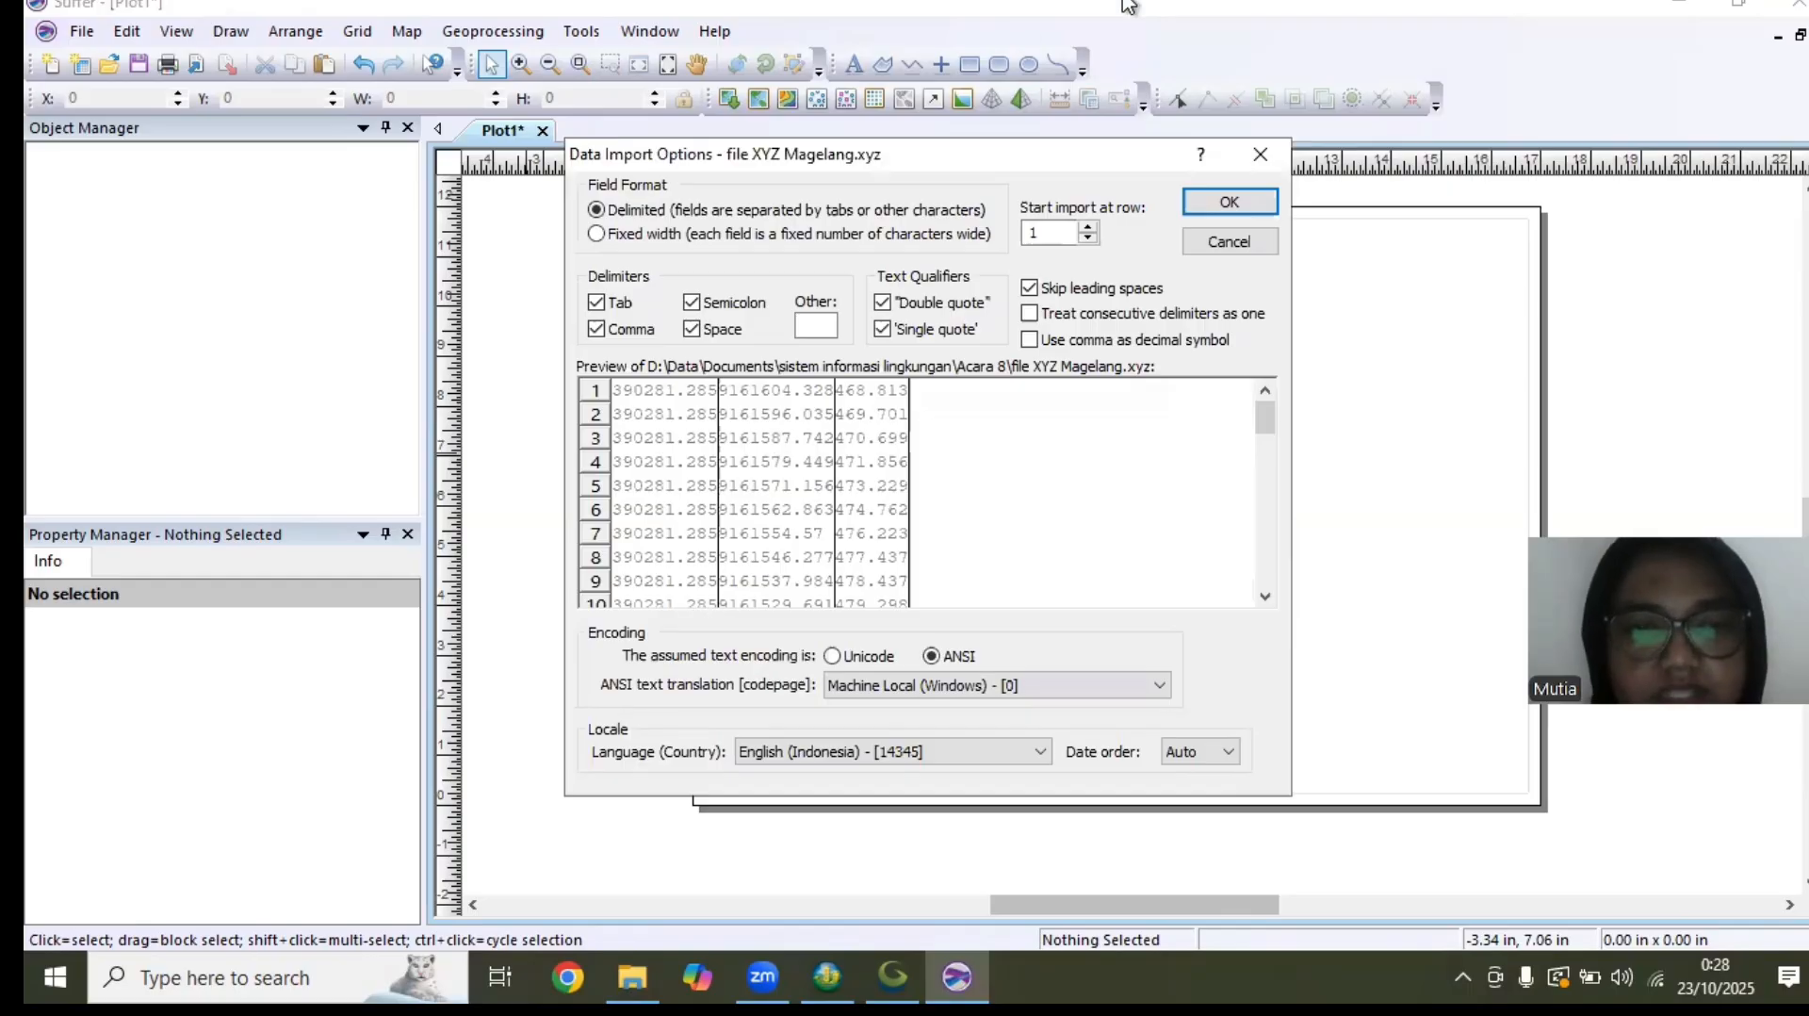
# Check the previewed XYZ rows and import the data as delimited fields starting at row 1
pyautogui.moveTo(1252, 422); pyautogui.dragTo(1311, 377)
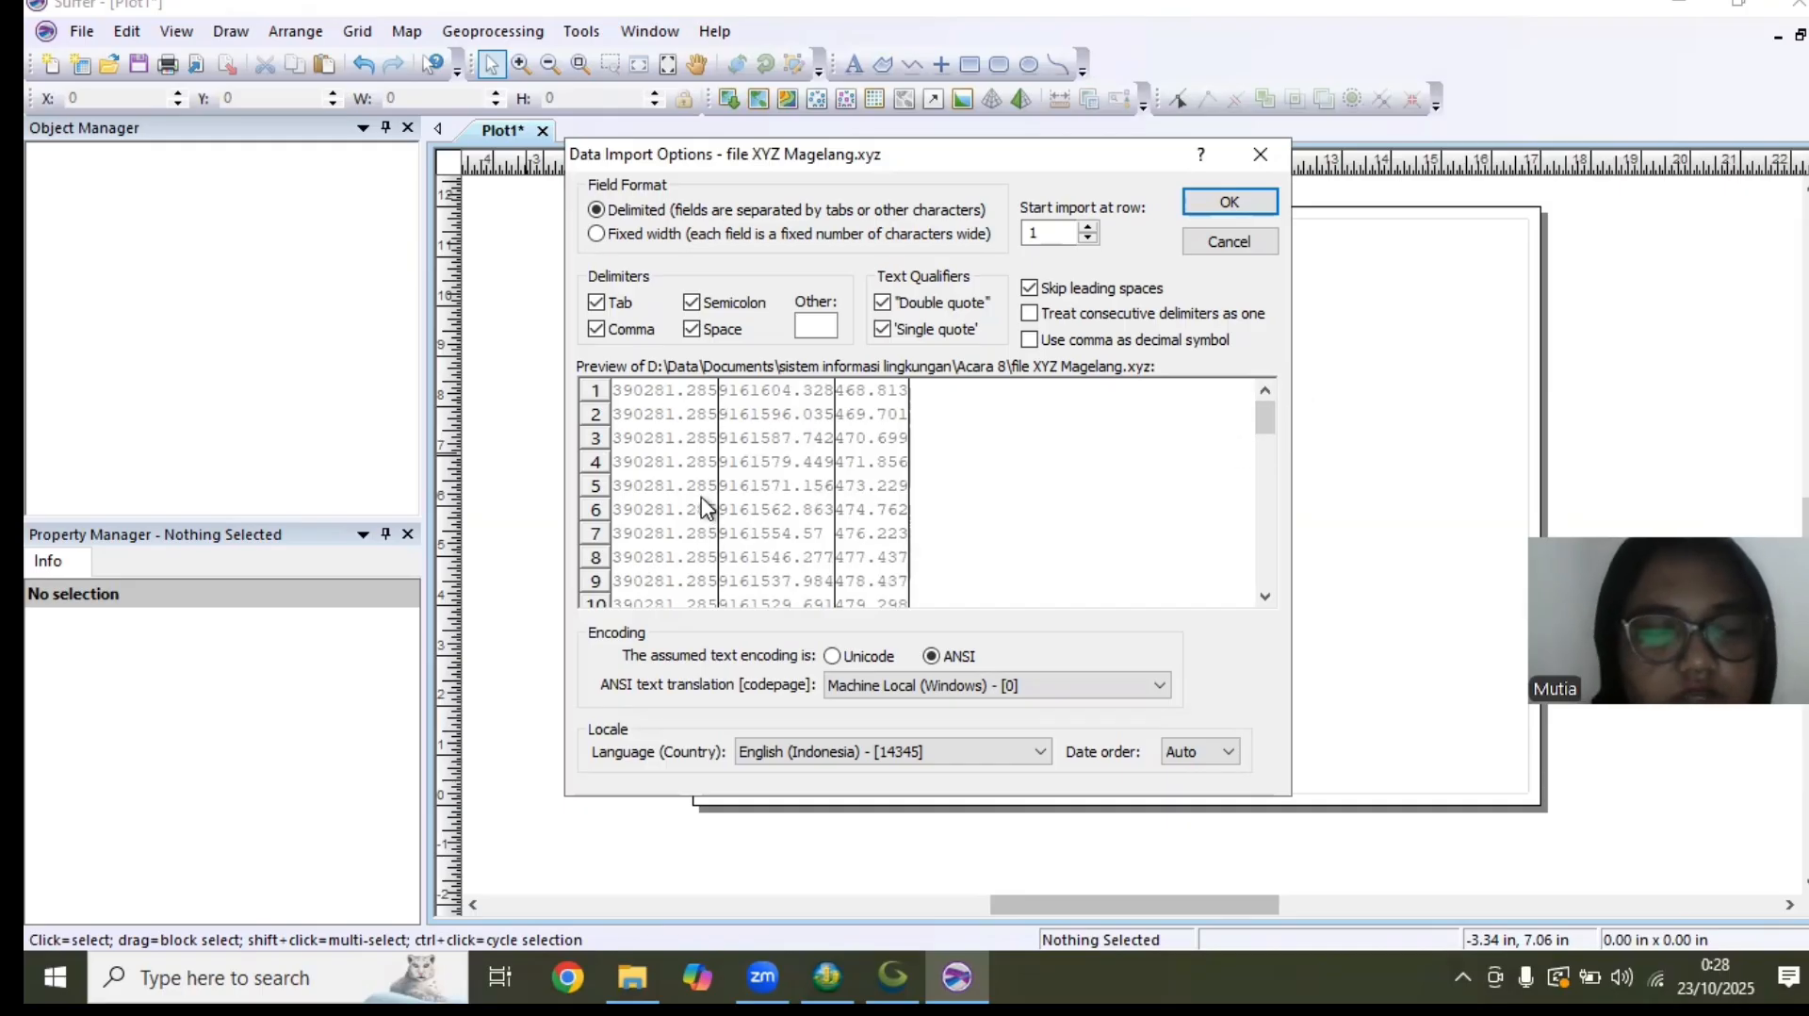
pyautogui.moveTo(1264, 424); pyautogui.dragTo(1246, 620)
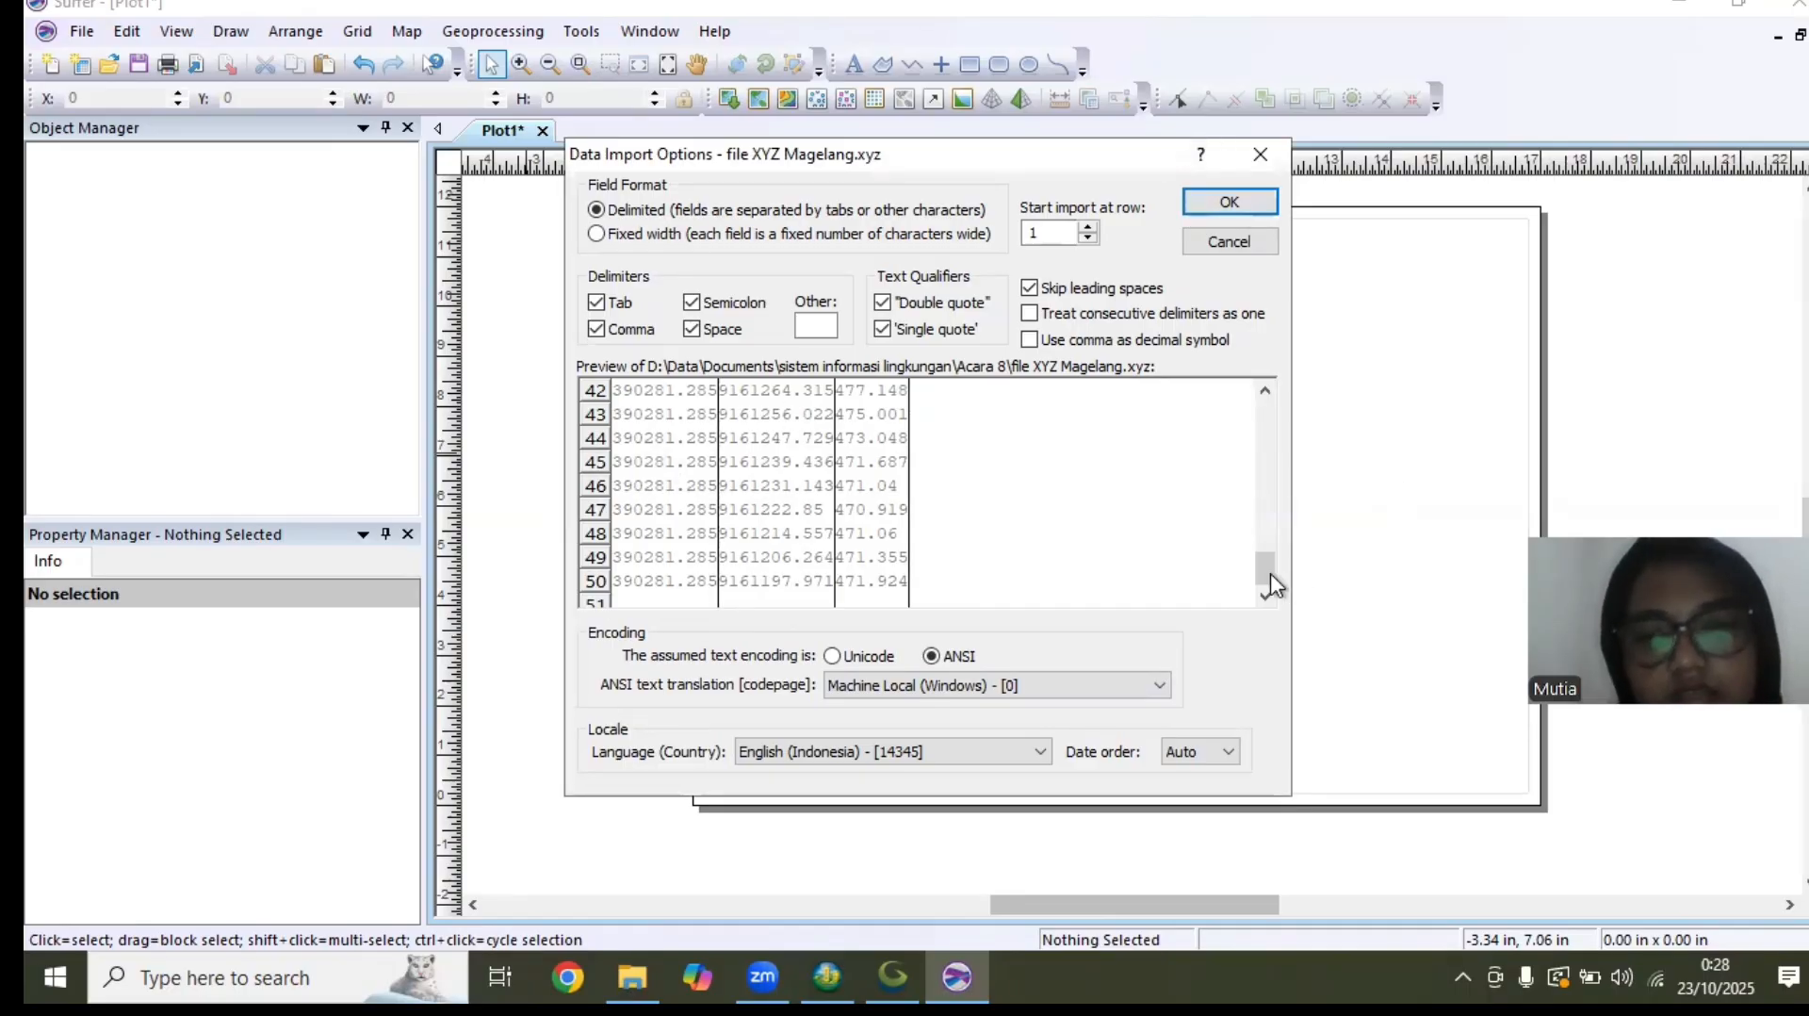
pyautogui.moveTo(1274, 585)
pyautogui.mouseDown()
pyautogui.moveTo(1234, 415)
pyautogui.moveTo(1268, 505)
pyautogui.moveTo(1262, 599)
pyautogui.mouseUp()
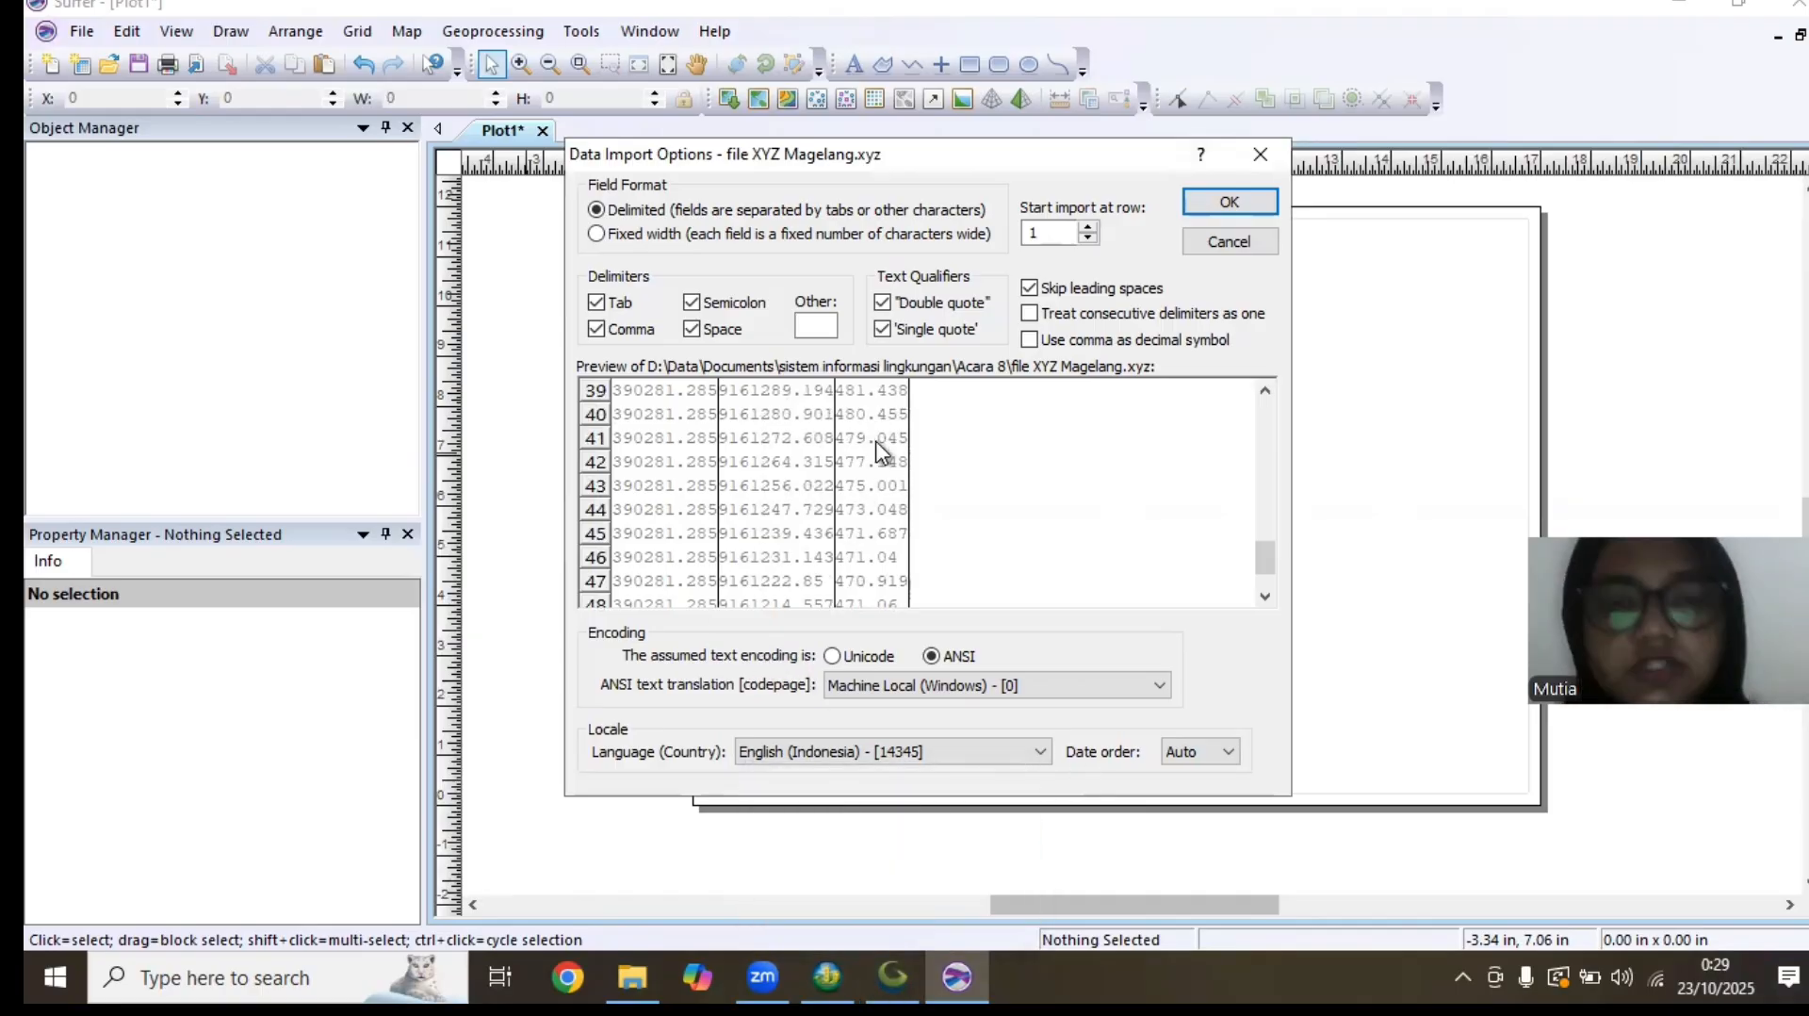
pyautogui.click(1222, 208)
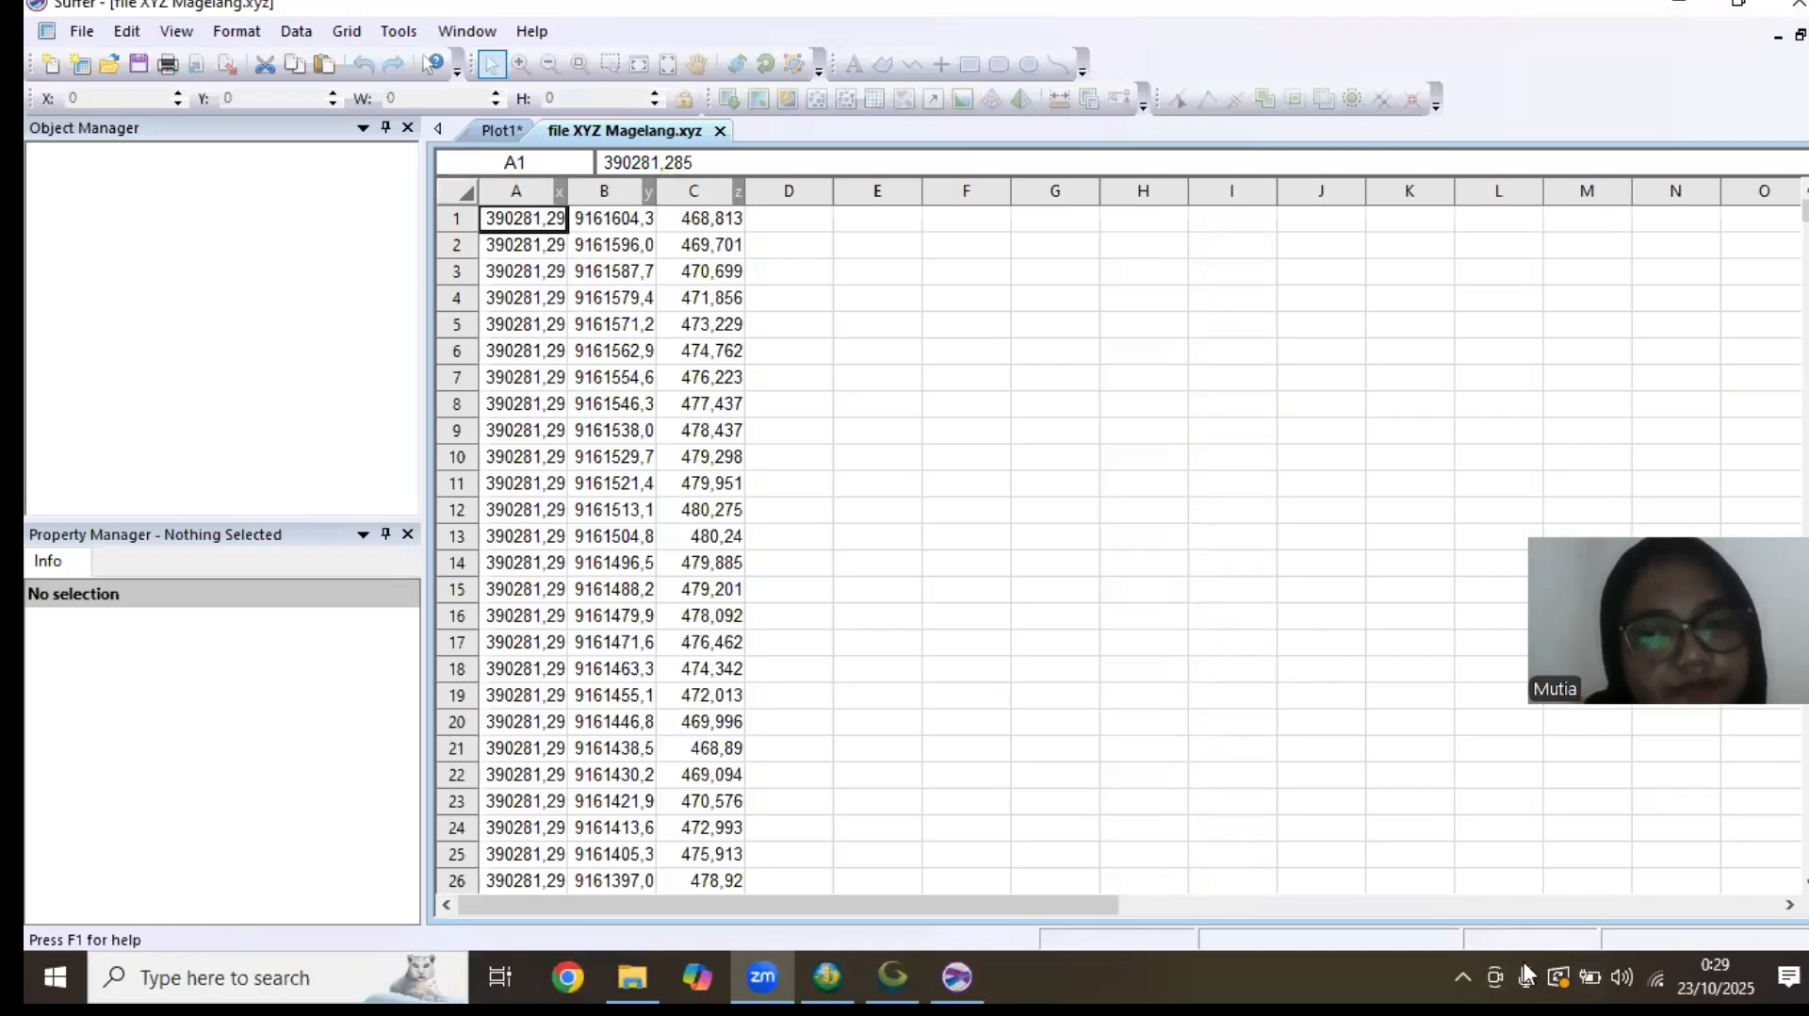
# Save the worksheet in BLN Golden Software Blanking format in Acara 8 as BLN file XYZ Magelang.xyz
pyautogui.click(82, 31)
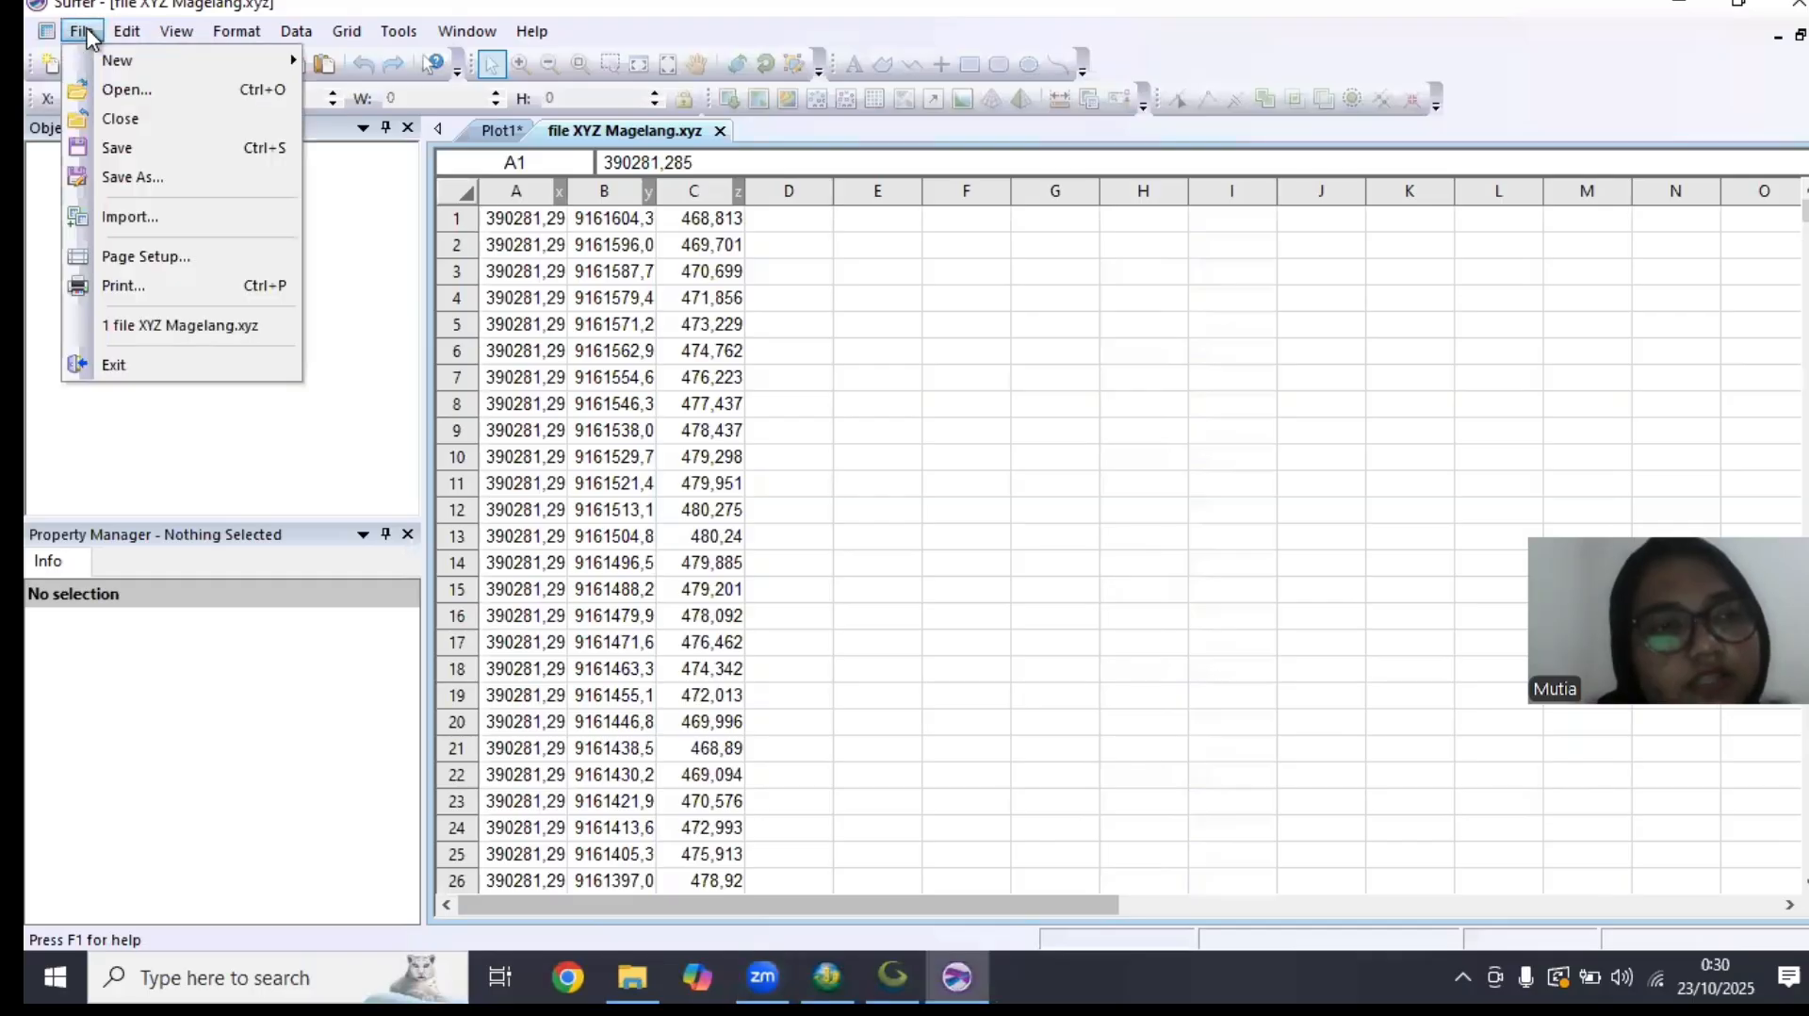
pyautogui.click(151, 177)
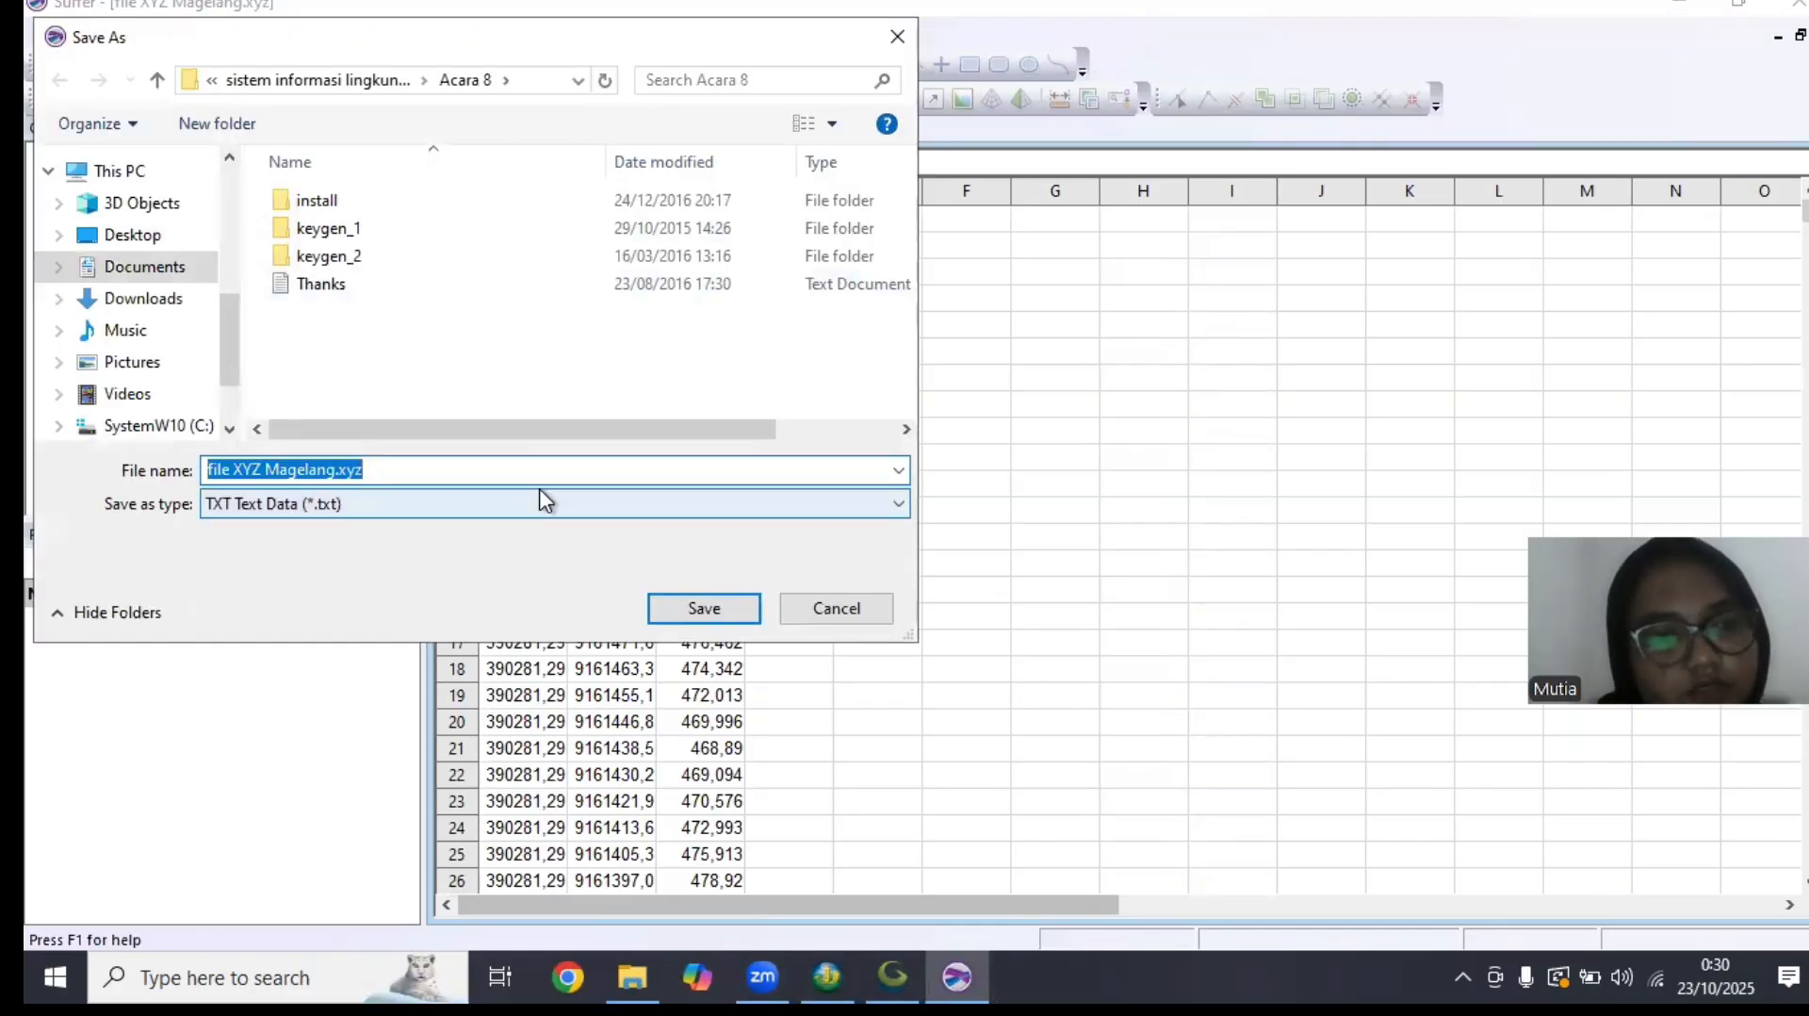
pyautogui.click(530, 515)
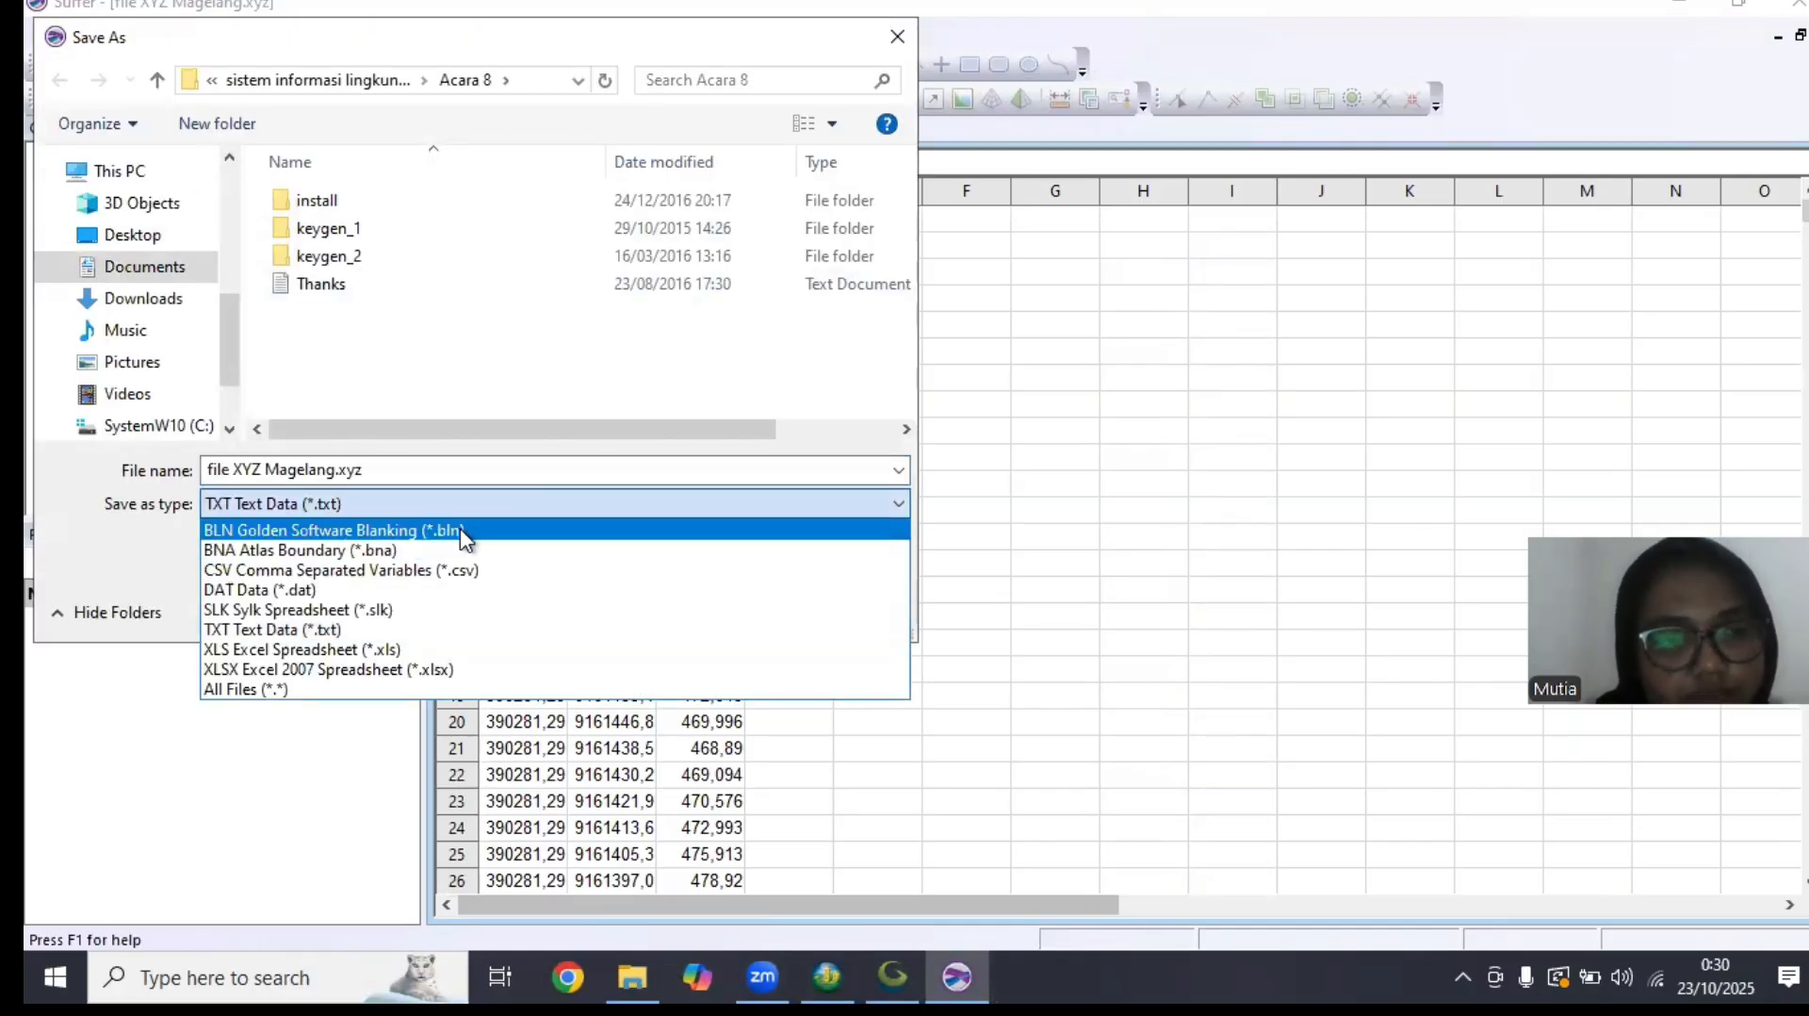
pyautogui.click(463, 533)
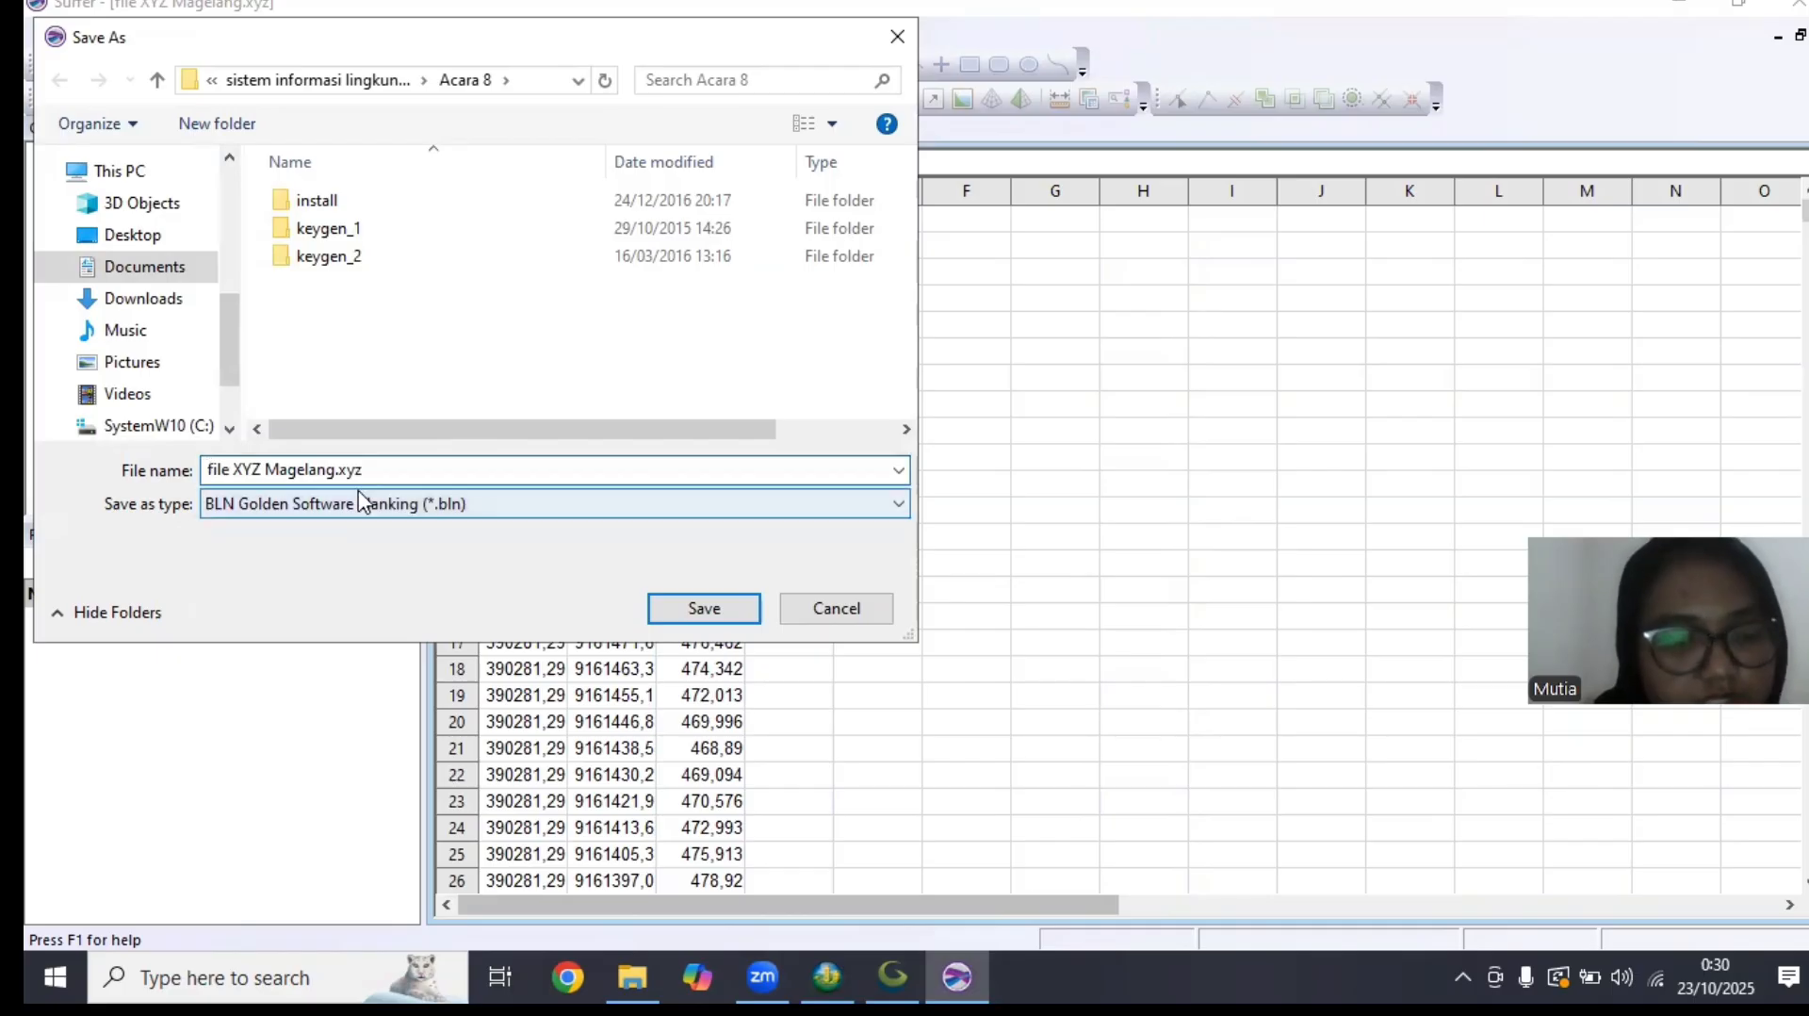
pyautogui.write('BLN')
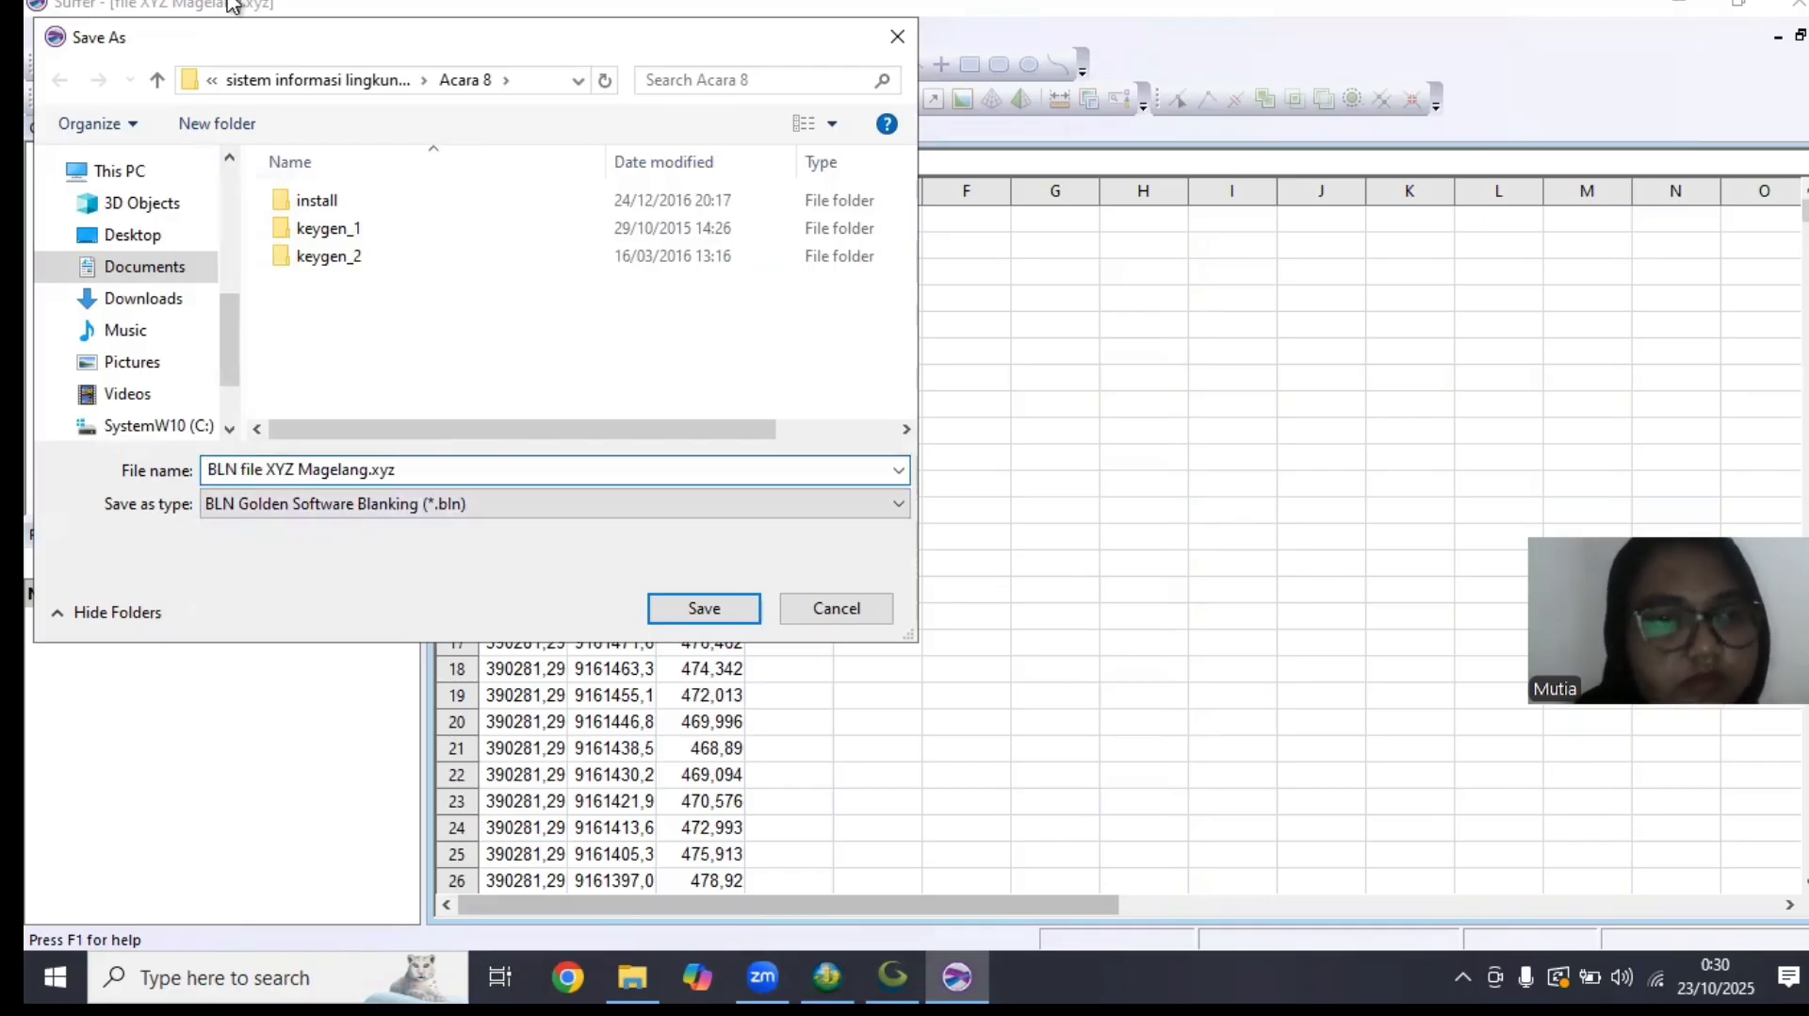
pyautogui.click(717, 611)
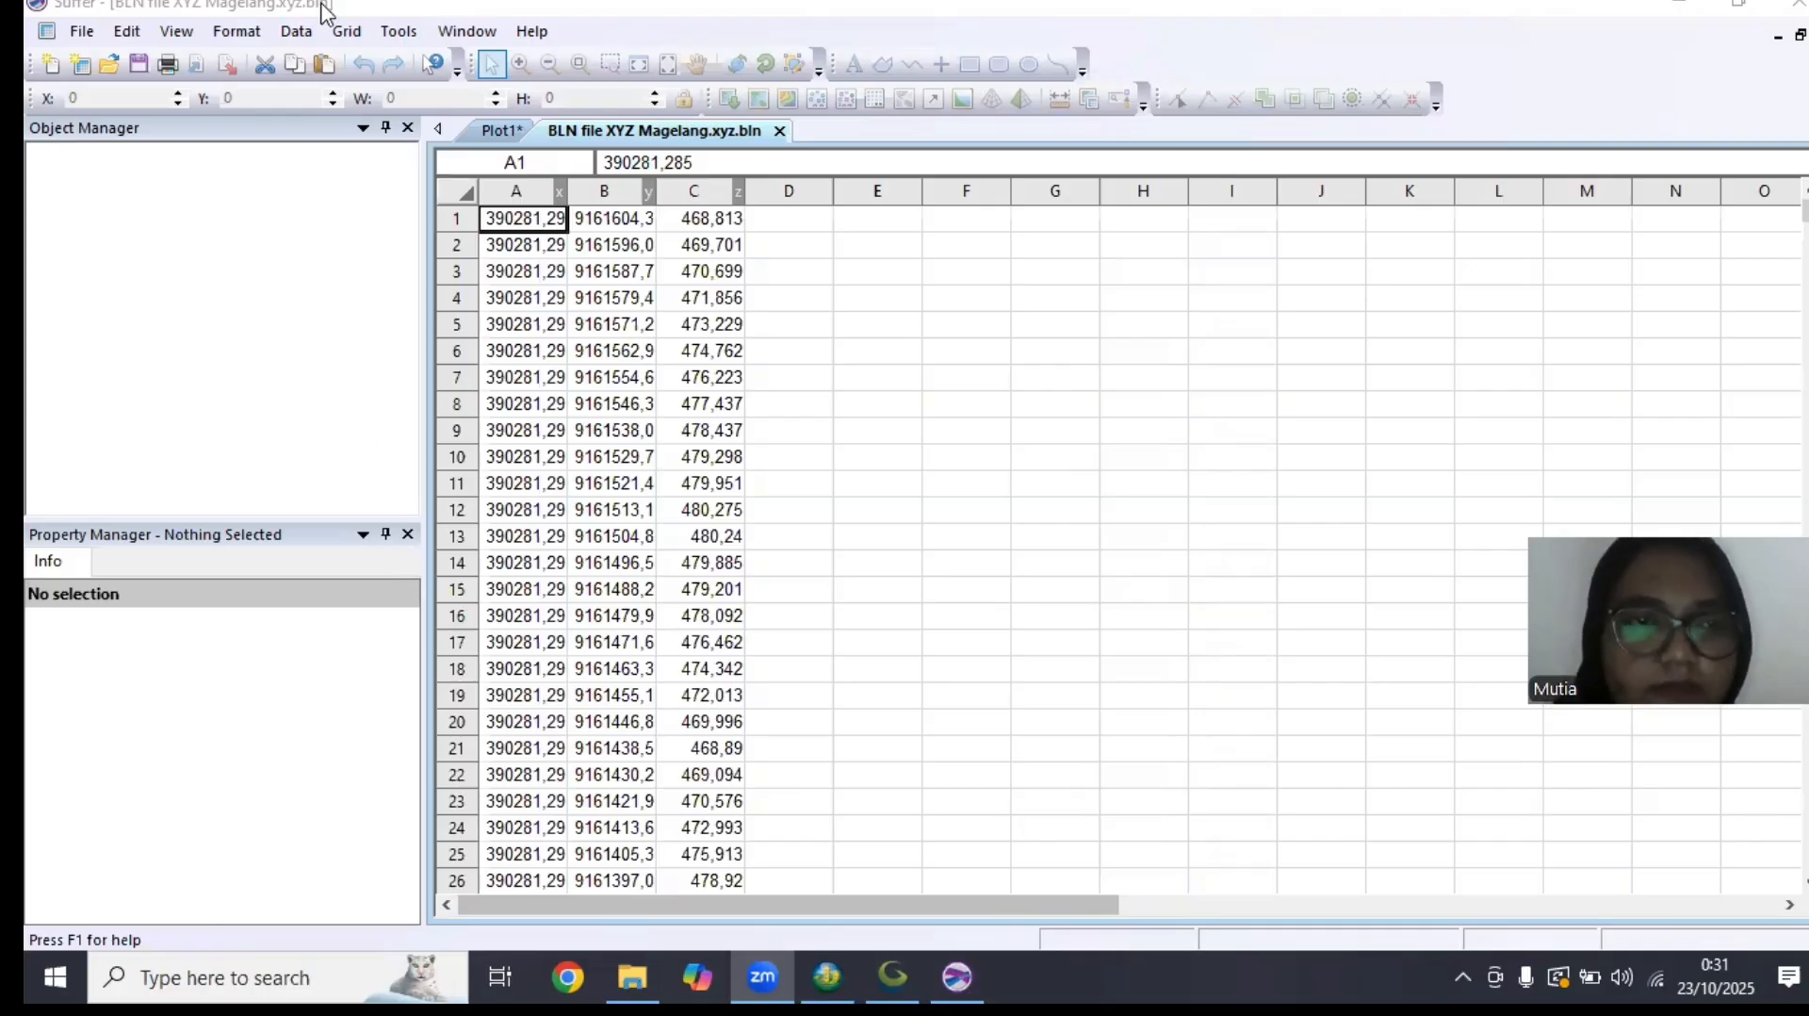
# Grid BLN file XYZ Magelang.xyz.bln with Kriging, using columns A, B and C as X, Y and Z with 100 by 86 nodes
pyautogui.click(343, 31)
pyautogui.click(396, 62)
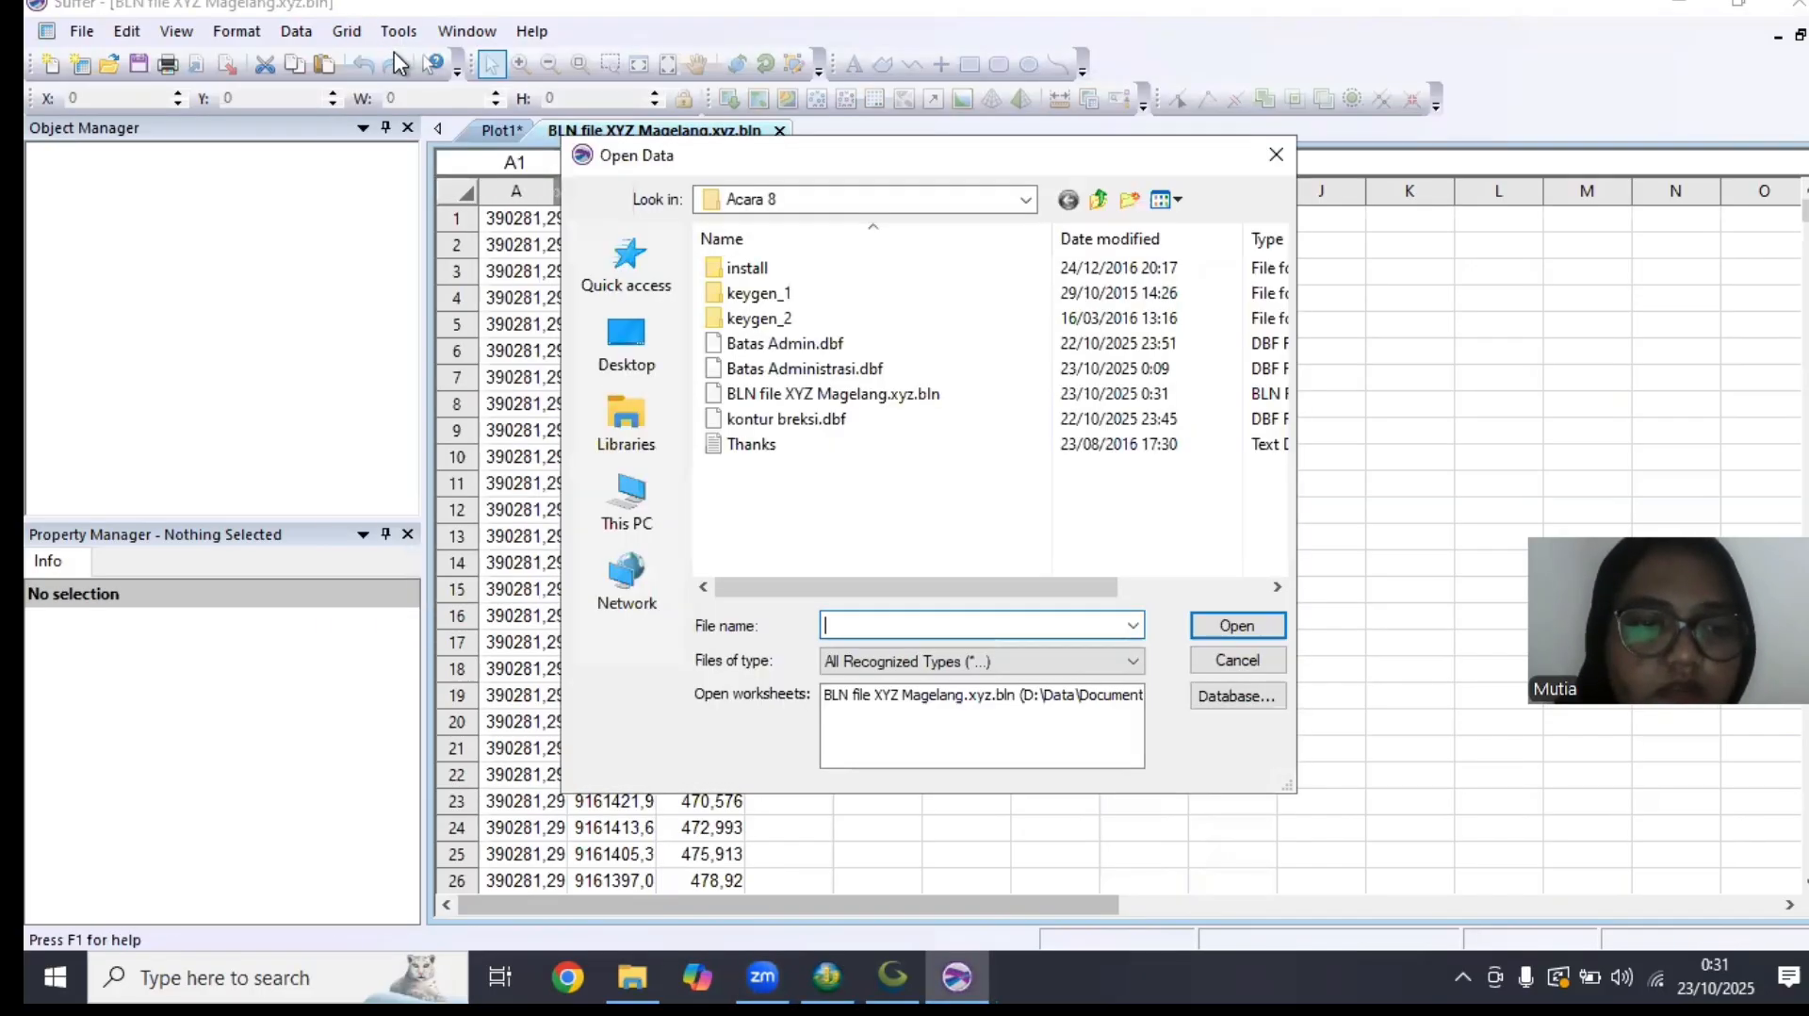
pyautogui.click(844, 394)
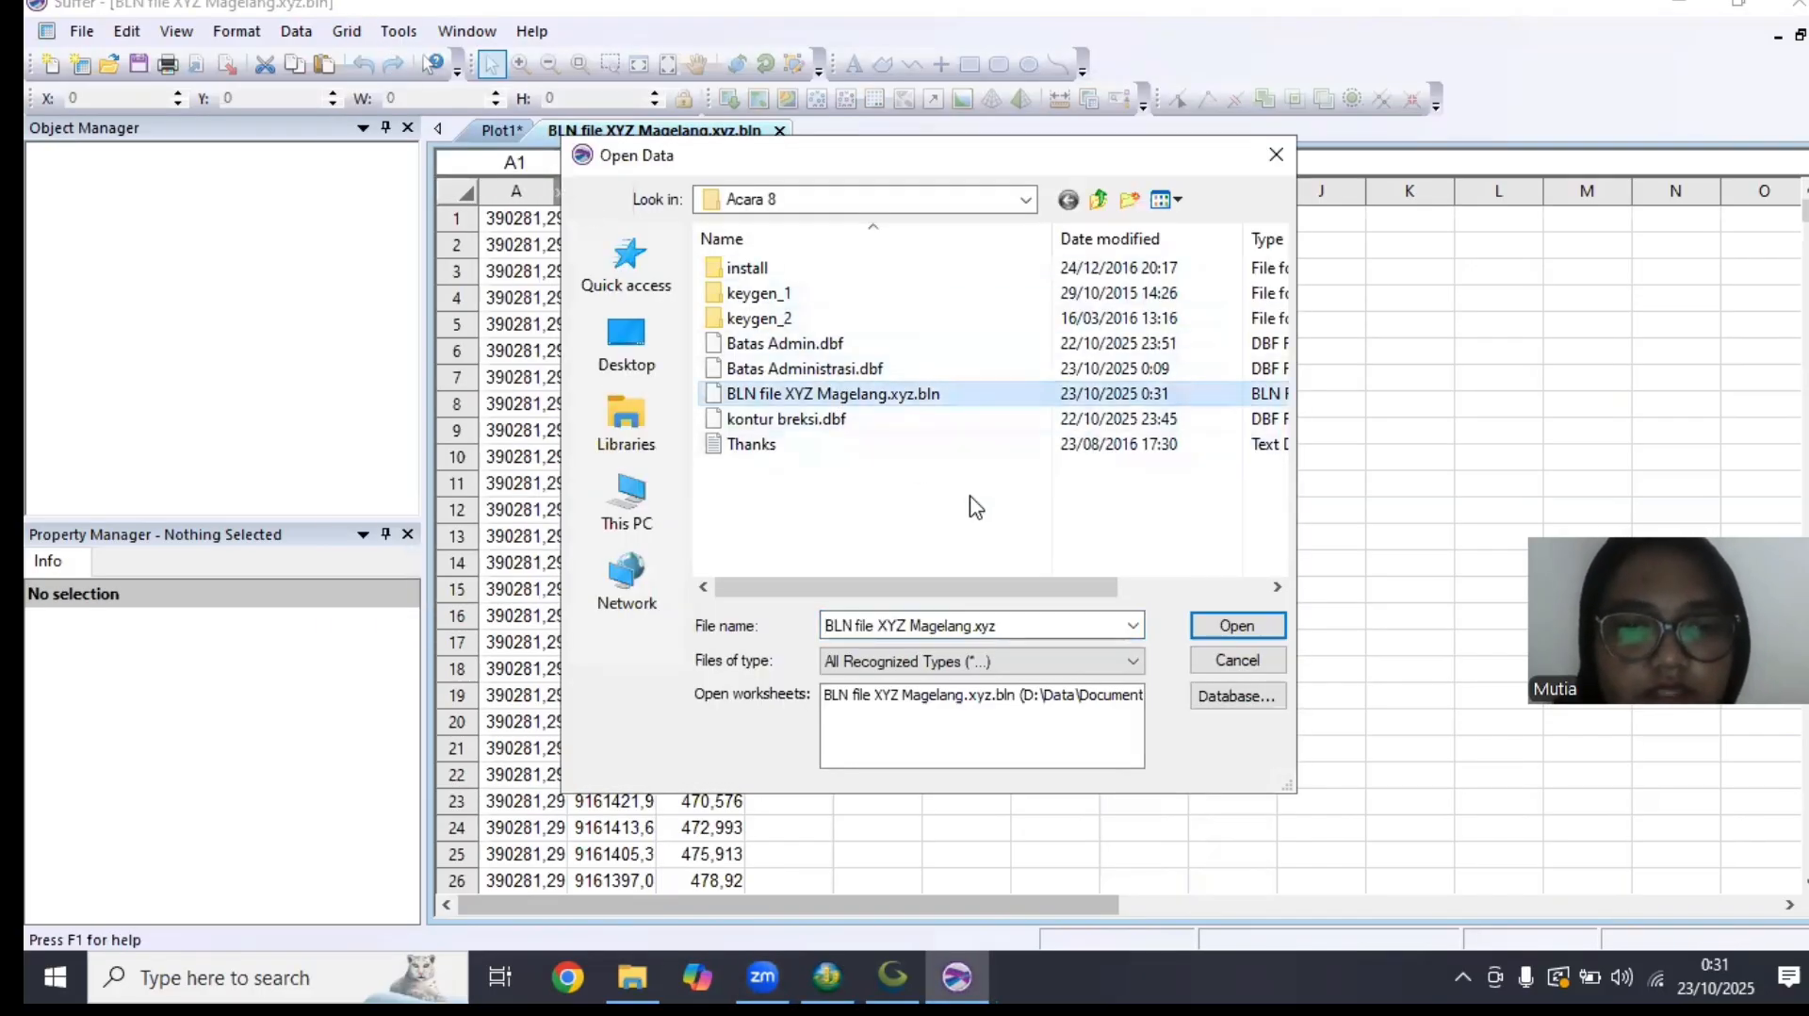
pyautogui.click(1216, 626)
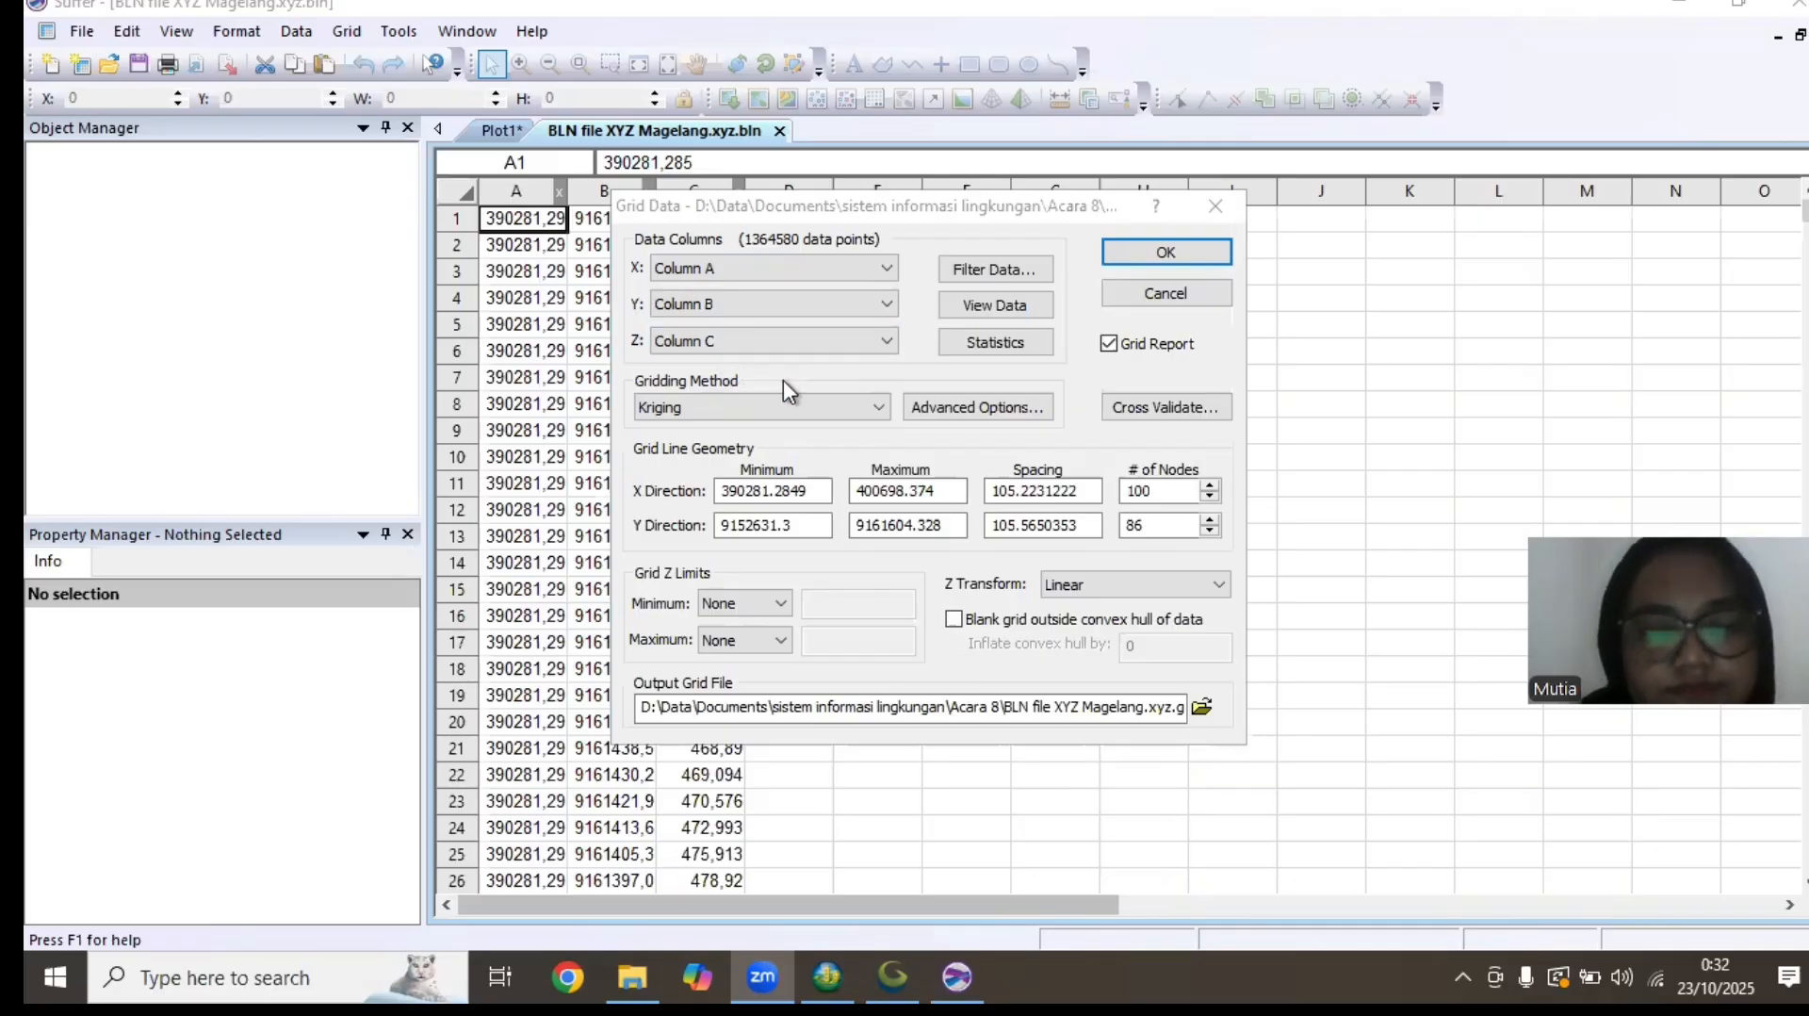
pyautogui.click(1166, 252)
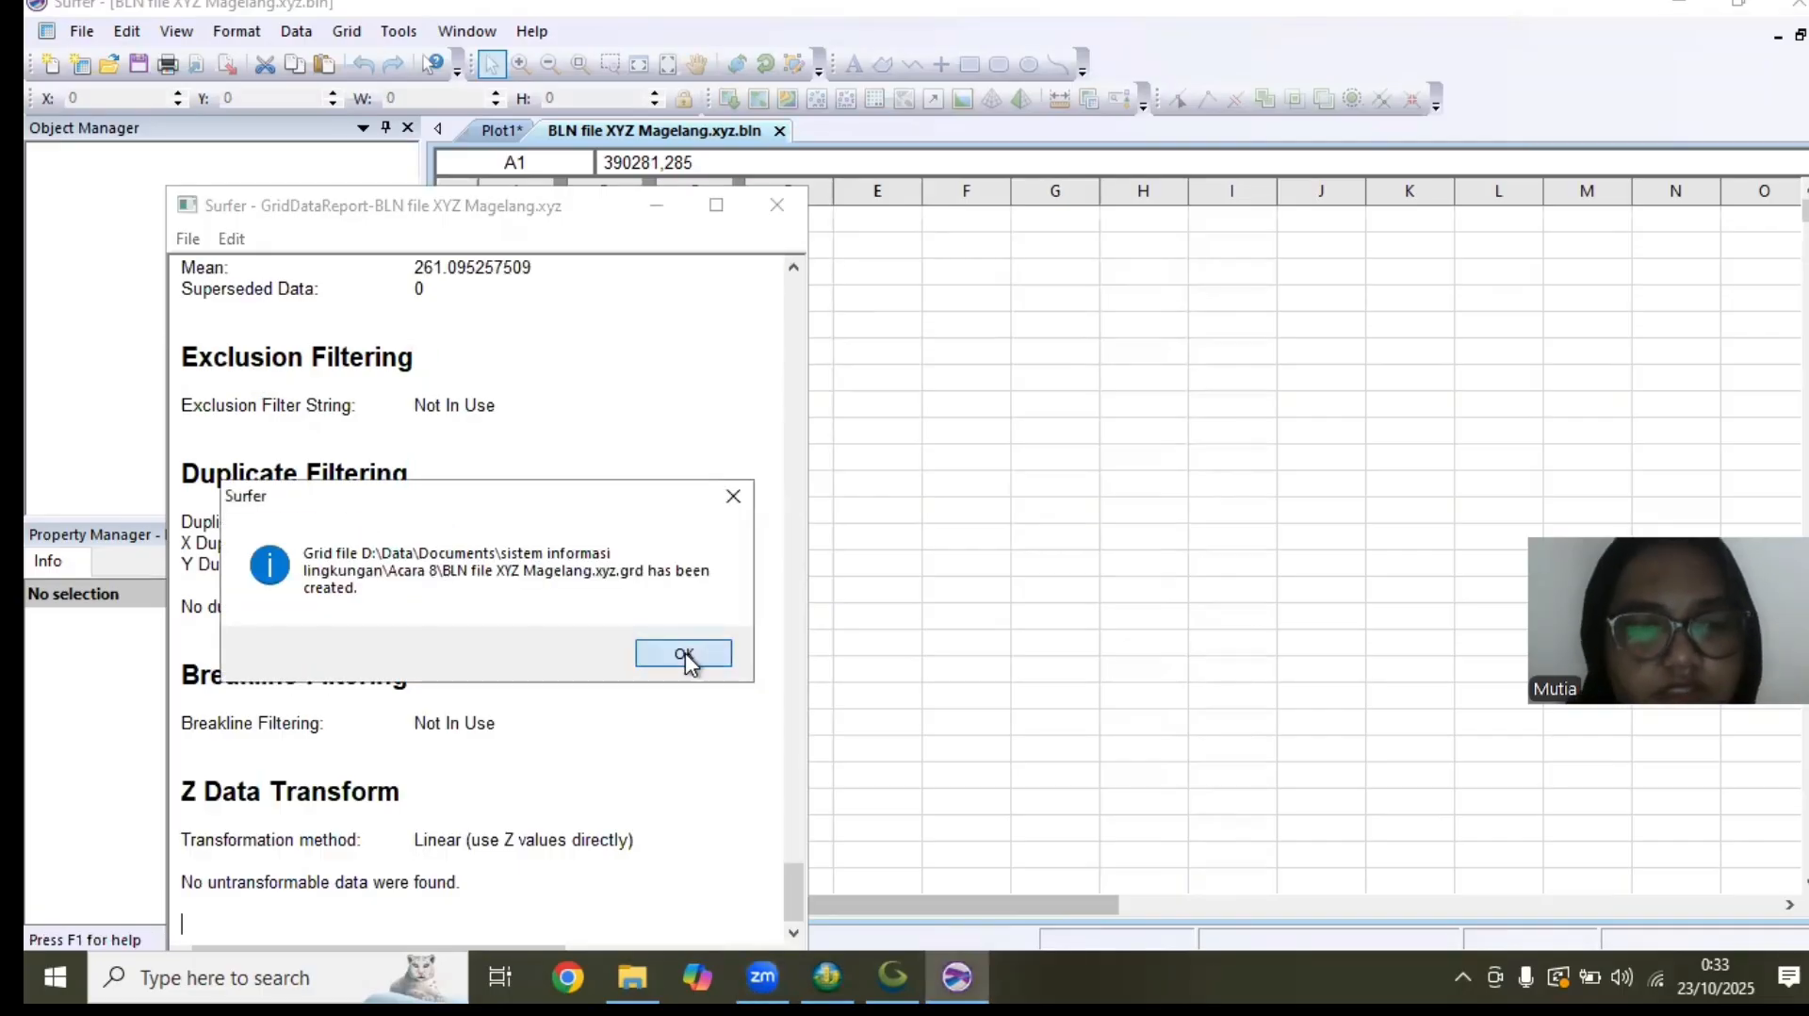
pyautogui.click(686, 653)
# Close the gridding report, saving it in Rich Text Format to the Acara 8 folder, and return to Plot1
pyautogui.click(778, 205)
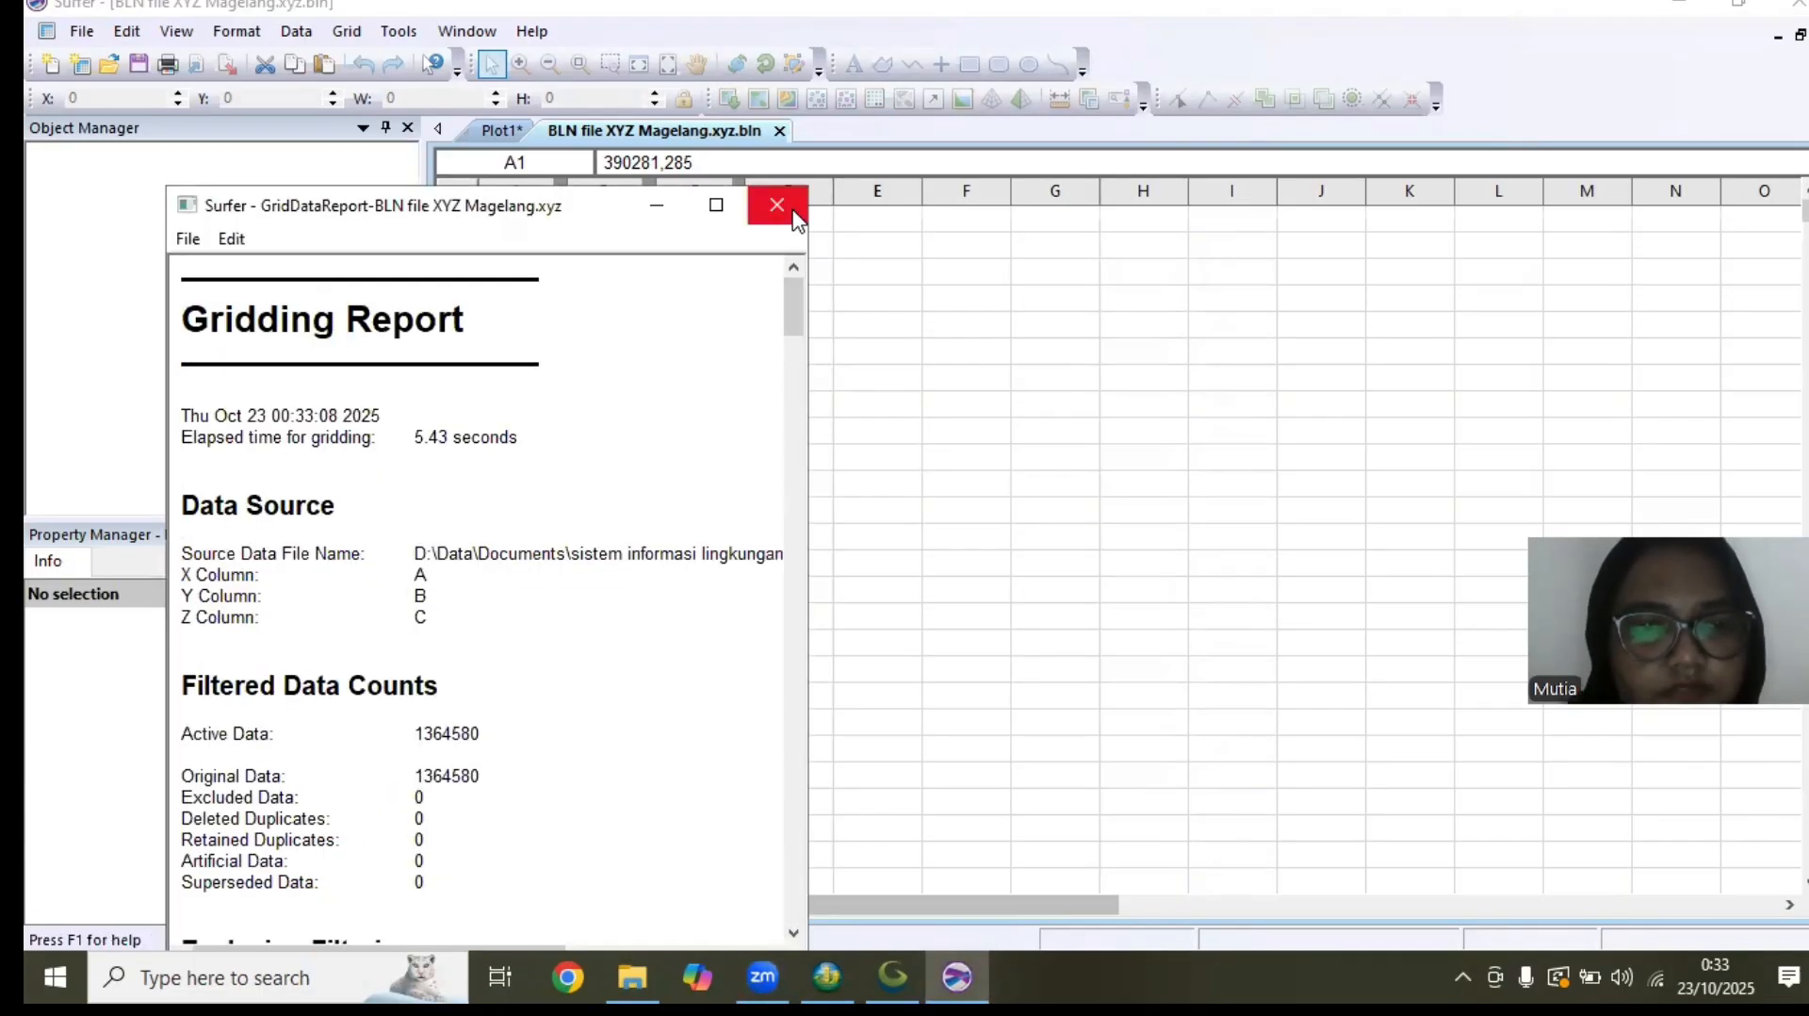
pyautogui.click(500, 646)
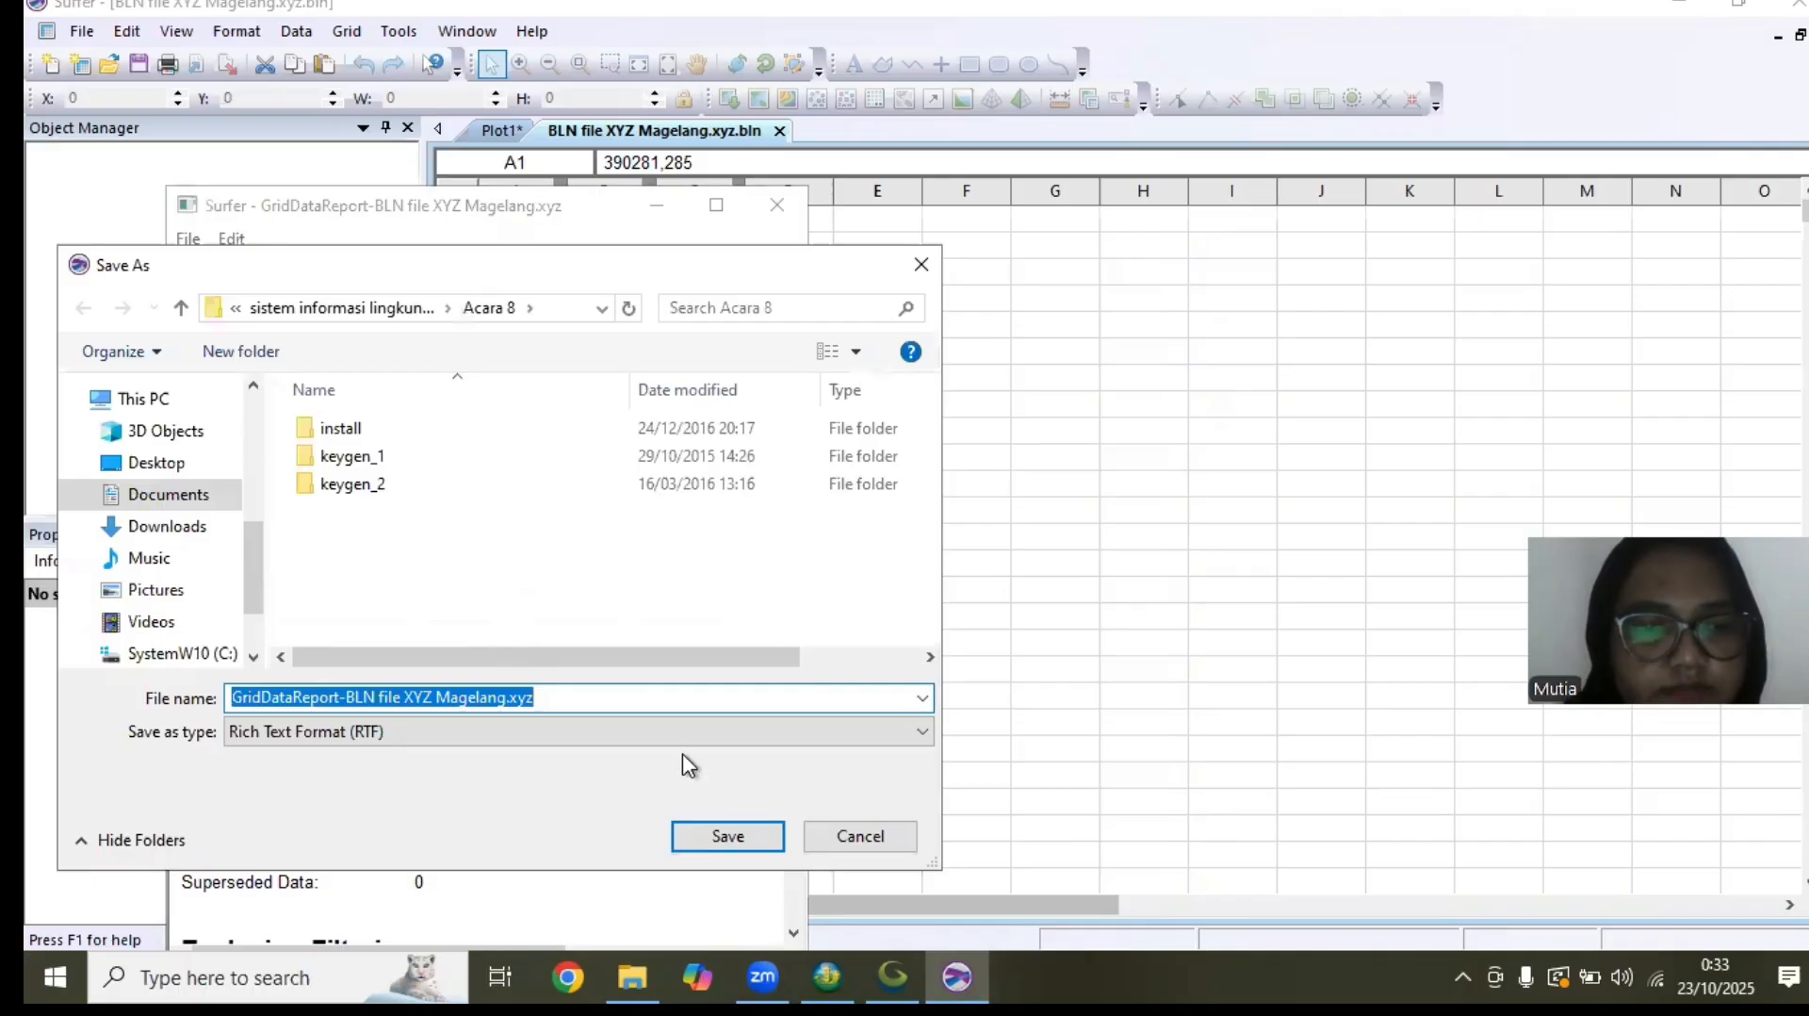
pyautogui.click(721, 834)
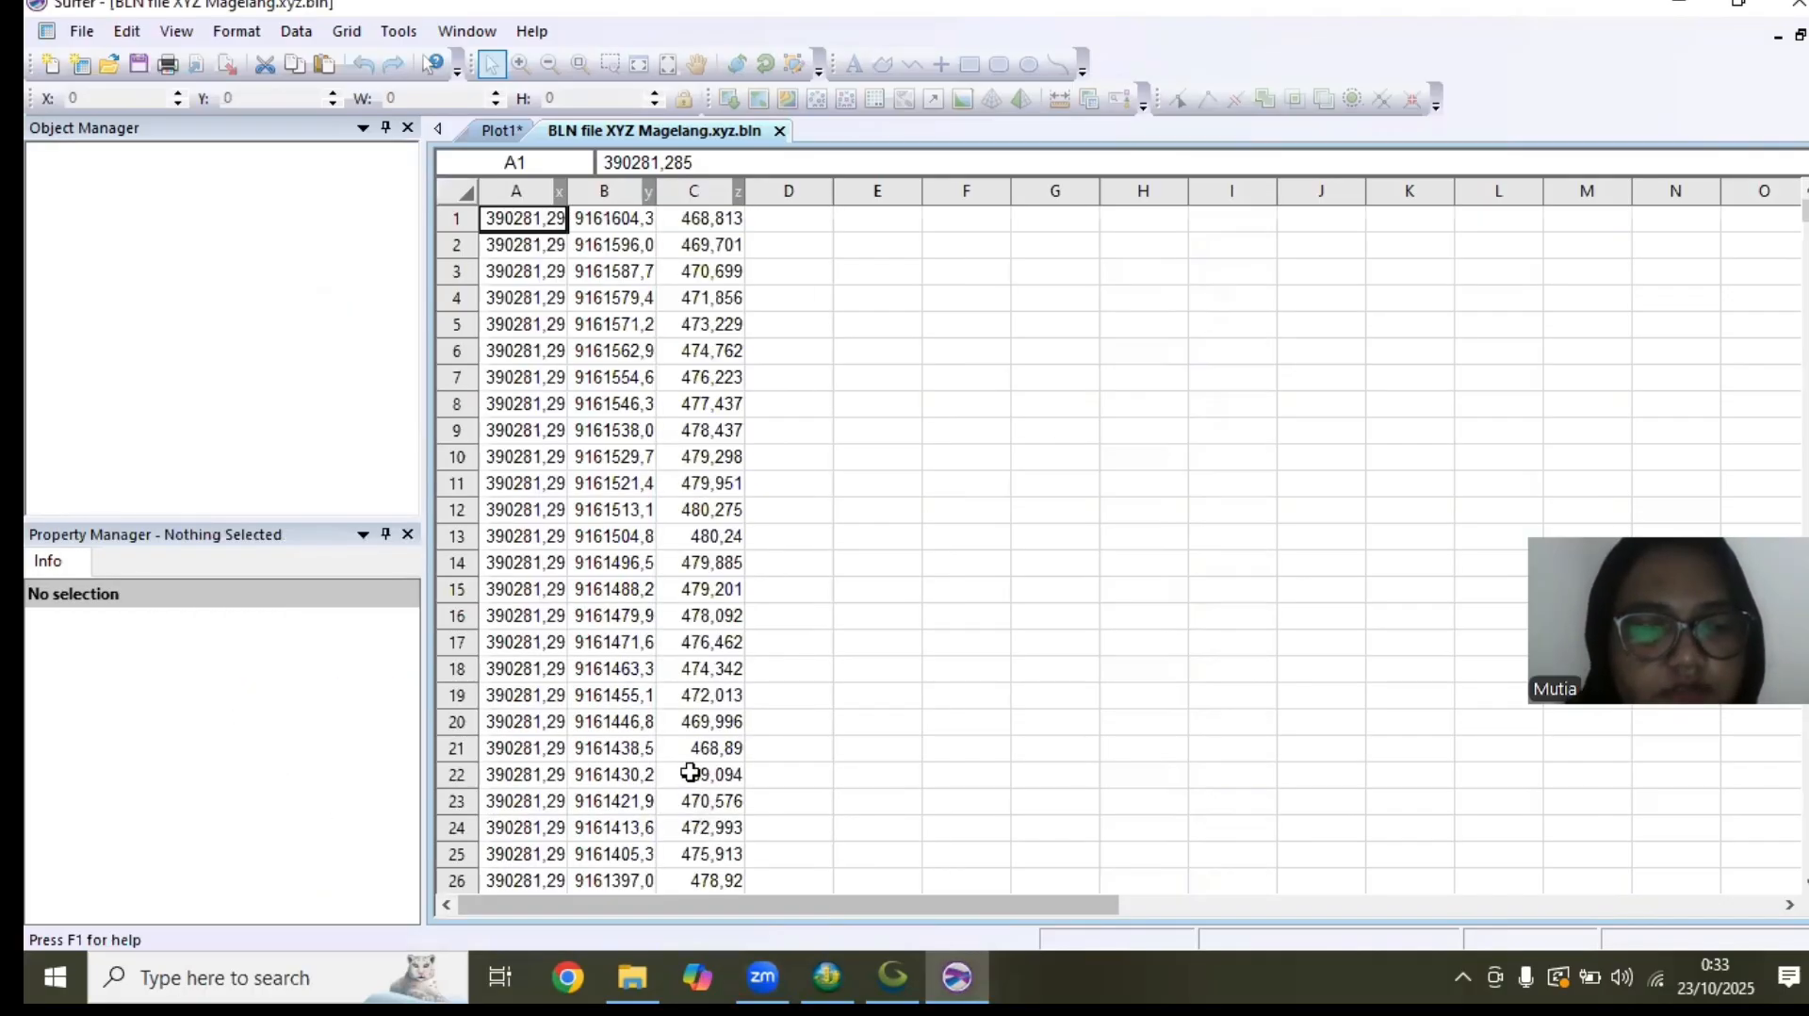
pyautogui.click(513, 128)
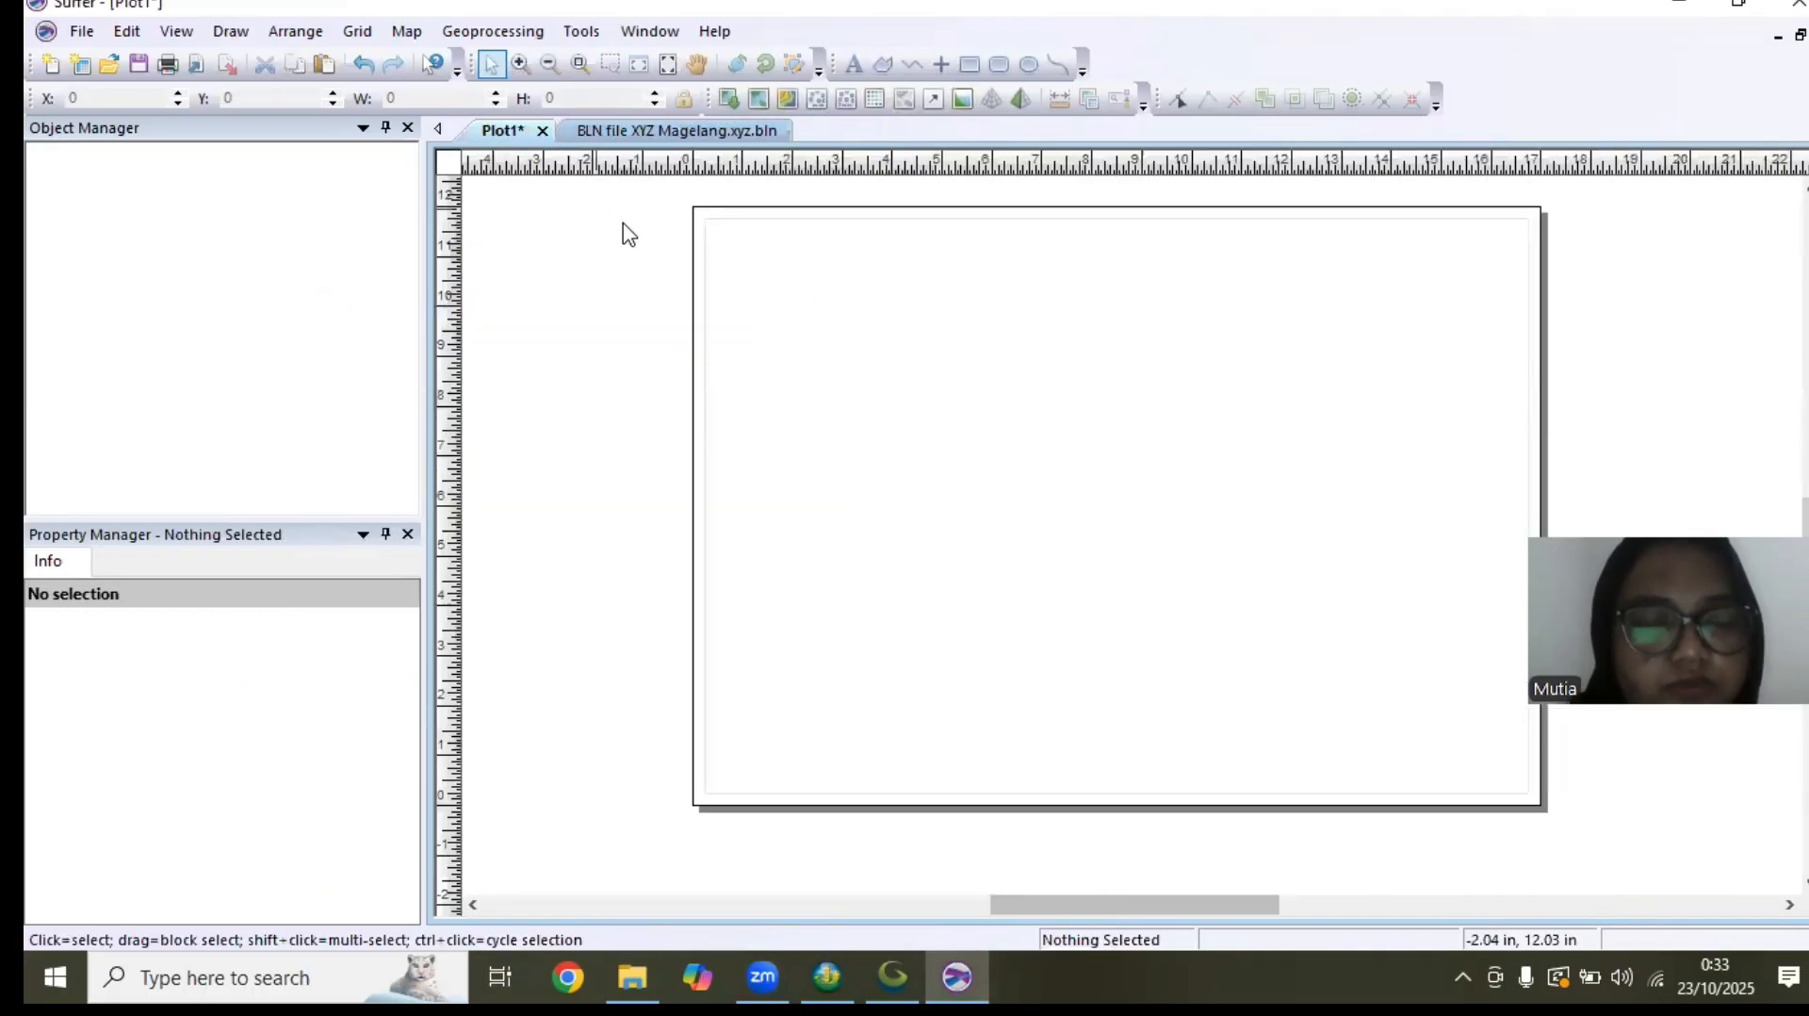
# Create a contour map from the BLN file XYZ Magelang.xyz grid and move it to the page's upper-left area
pyautogui.rightClick(832, 318)
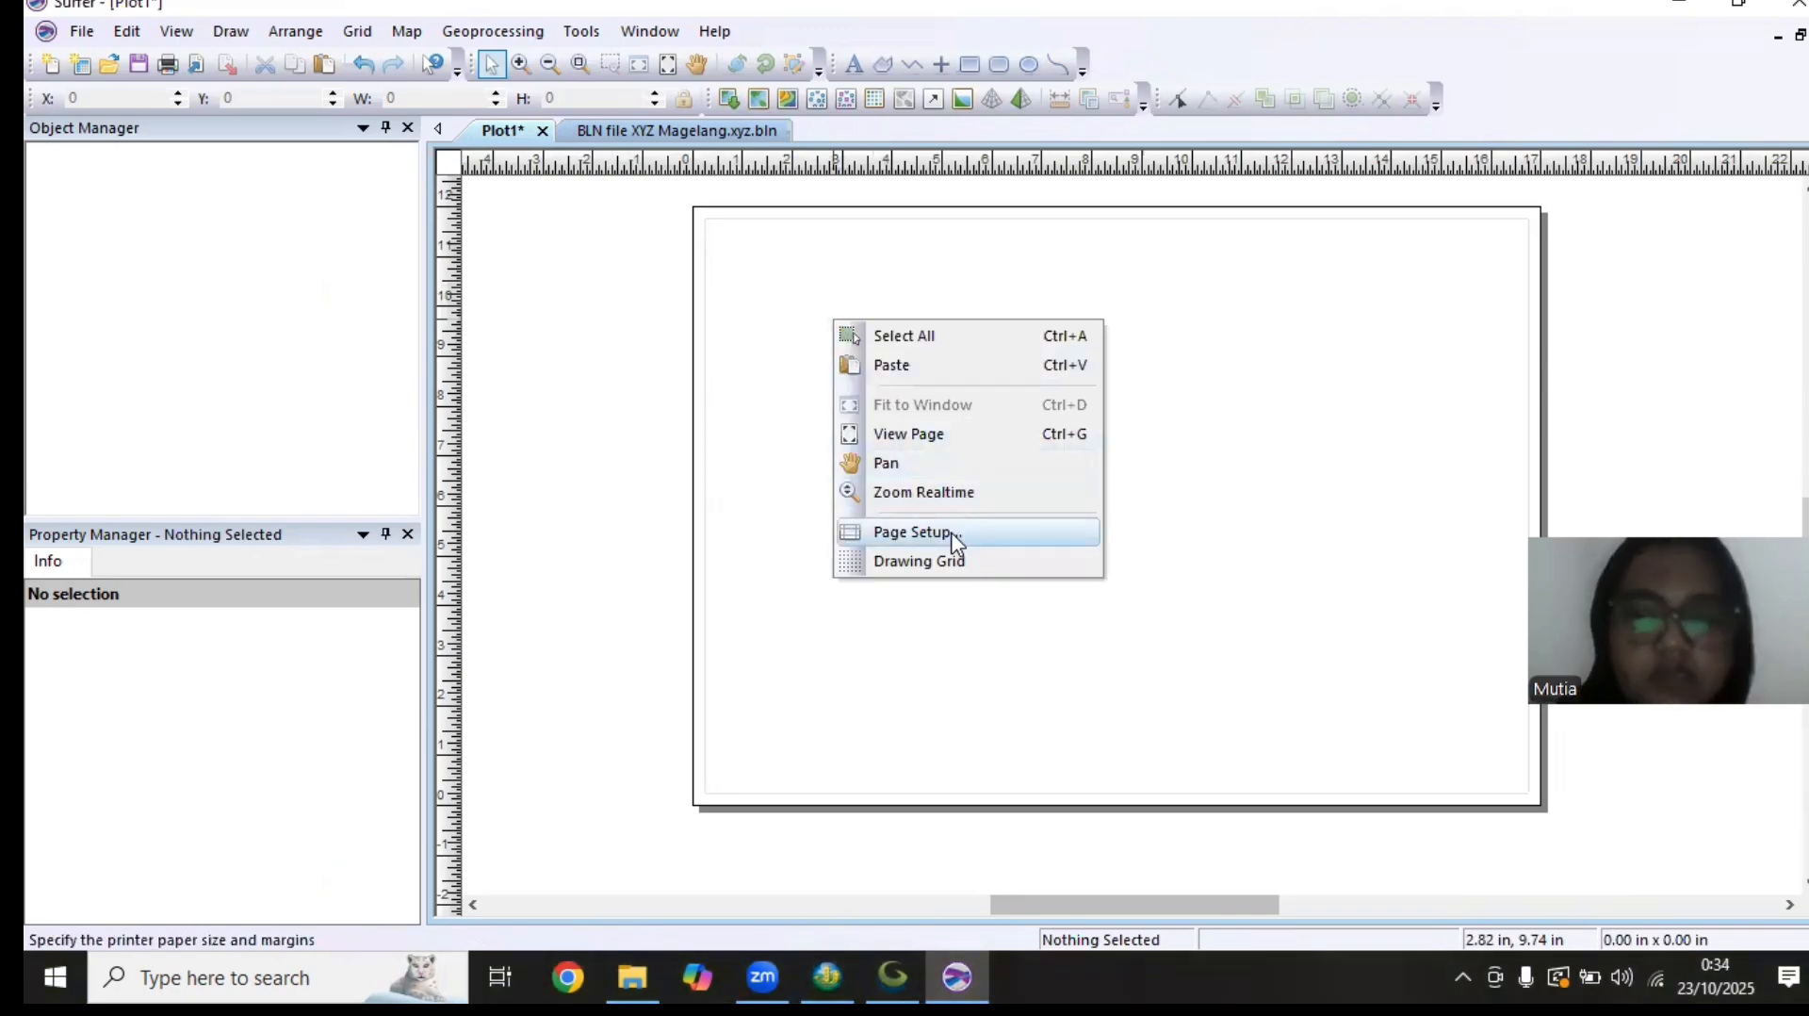
pyautogui.click(1012, 645)
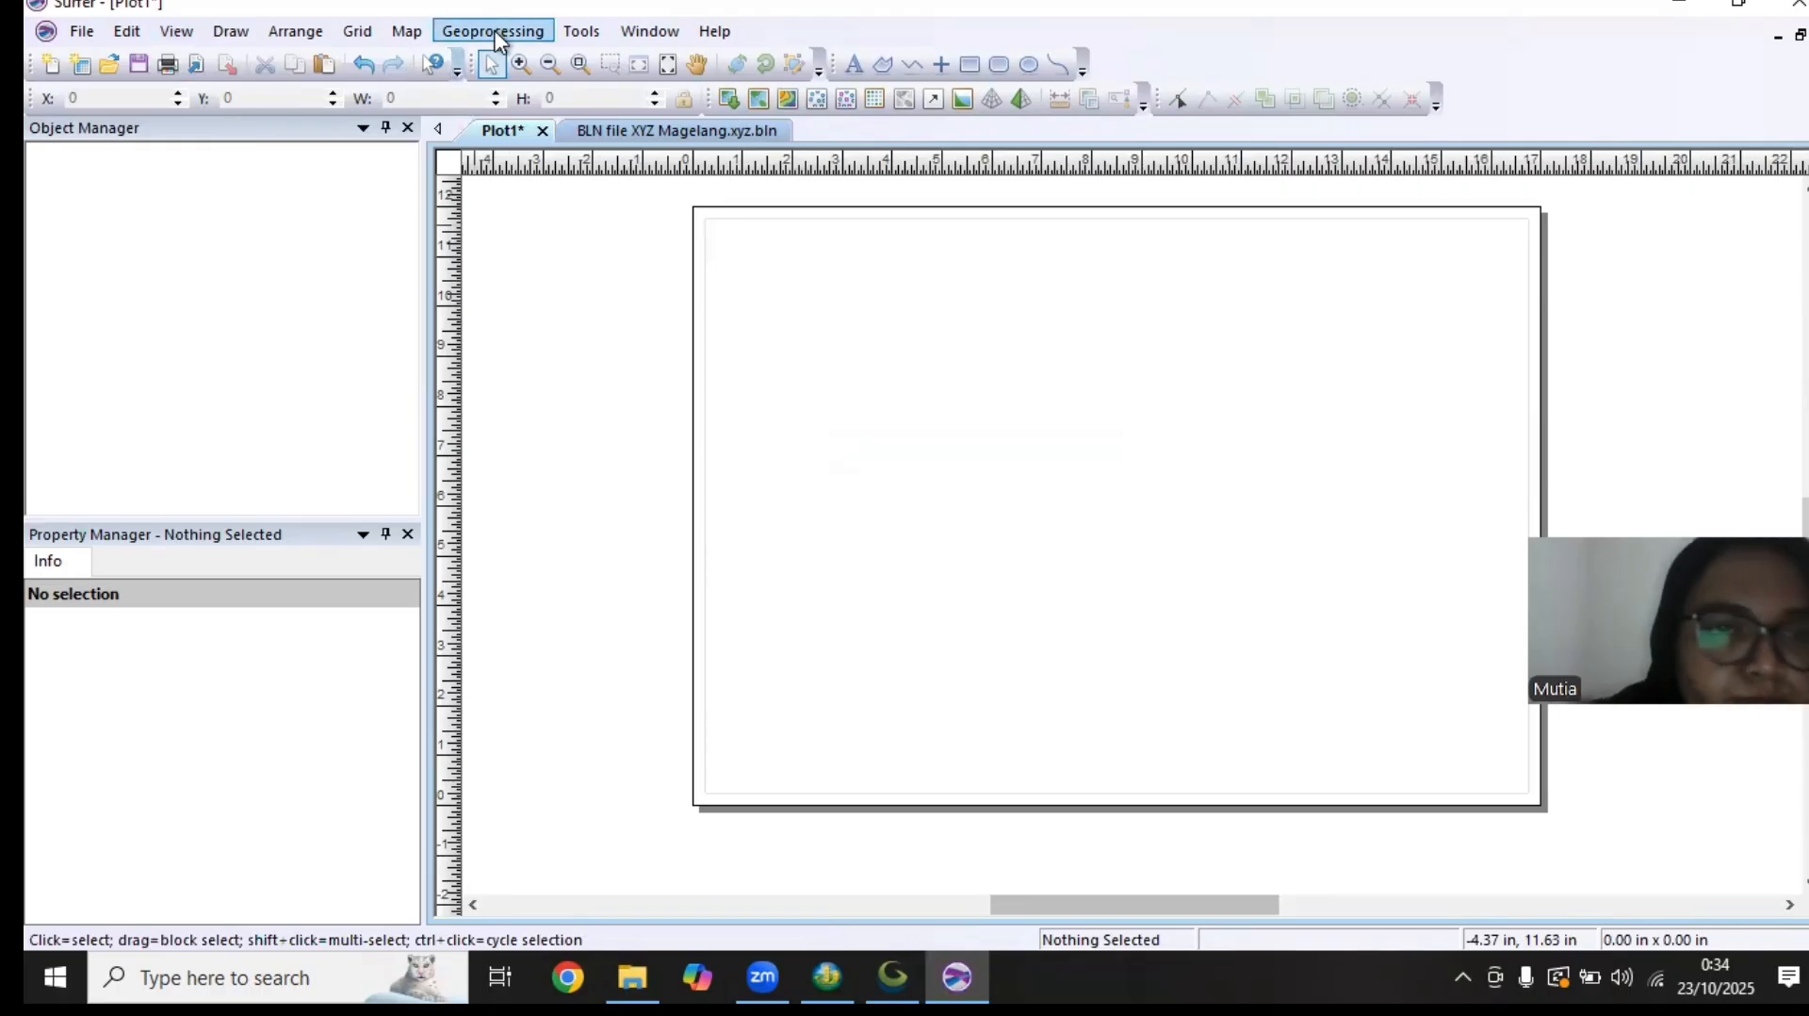
pyautogui.click(404, 28)
pyautogui.moveTo(456, 61)
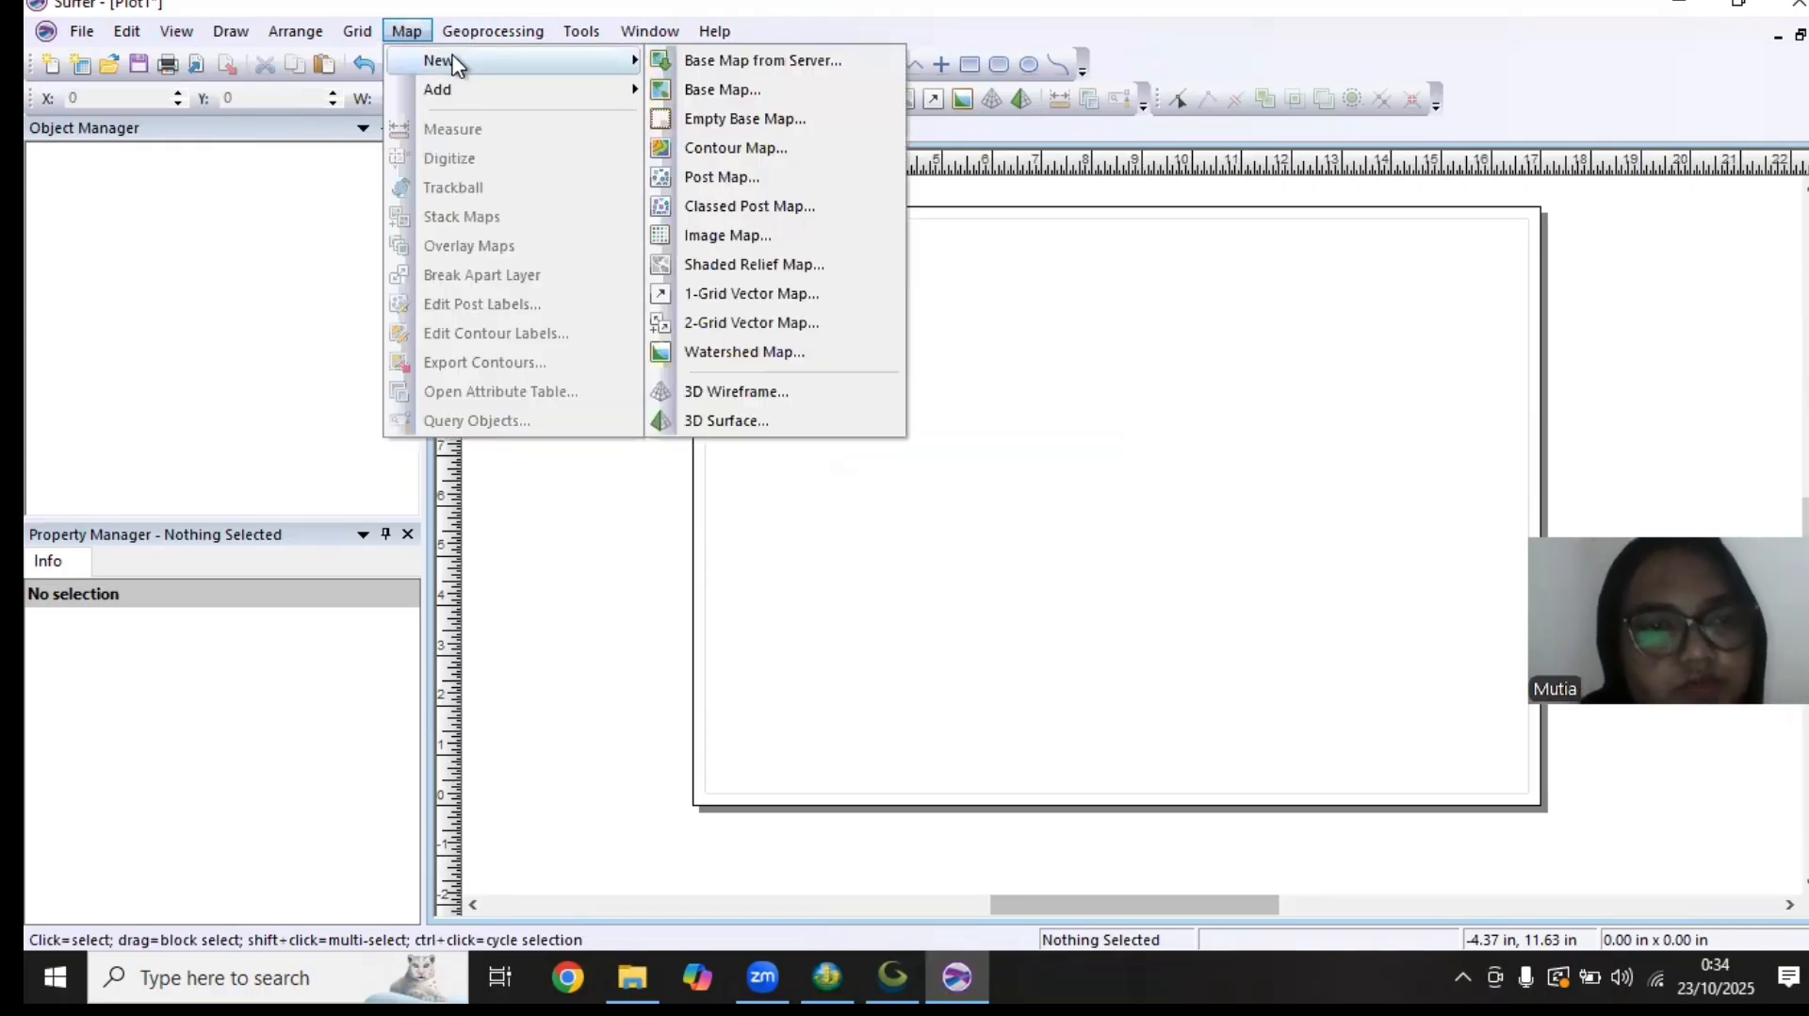
pyautogui.click(752, 146)
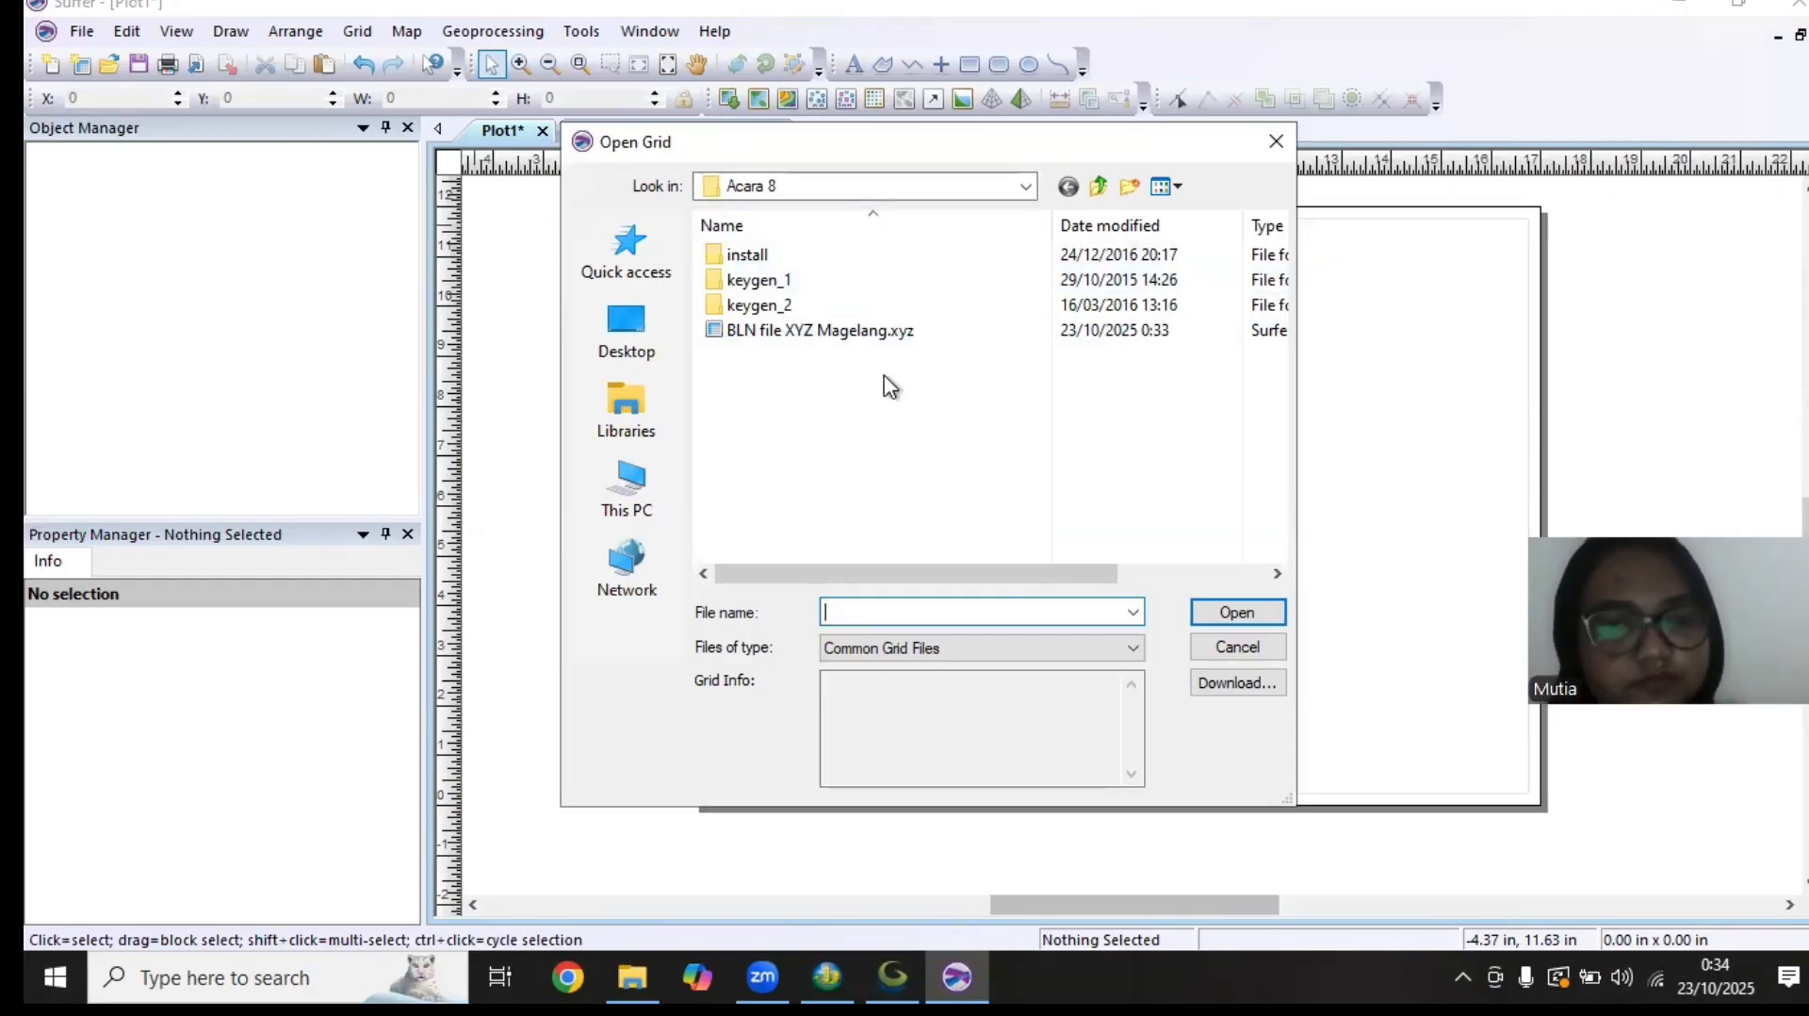
pyautogui.doubleClick(856, 332)
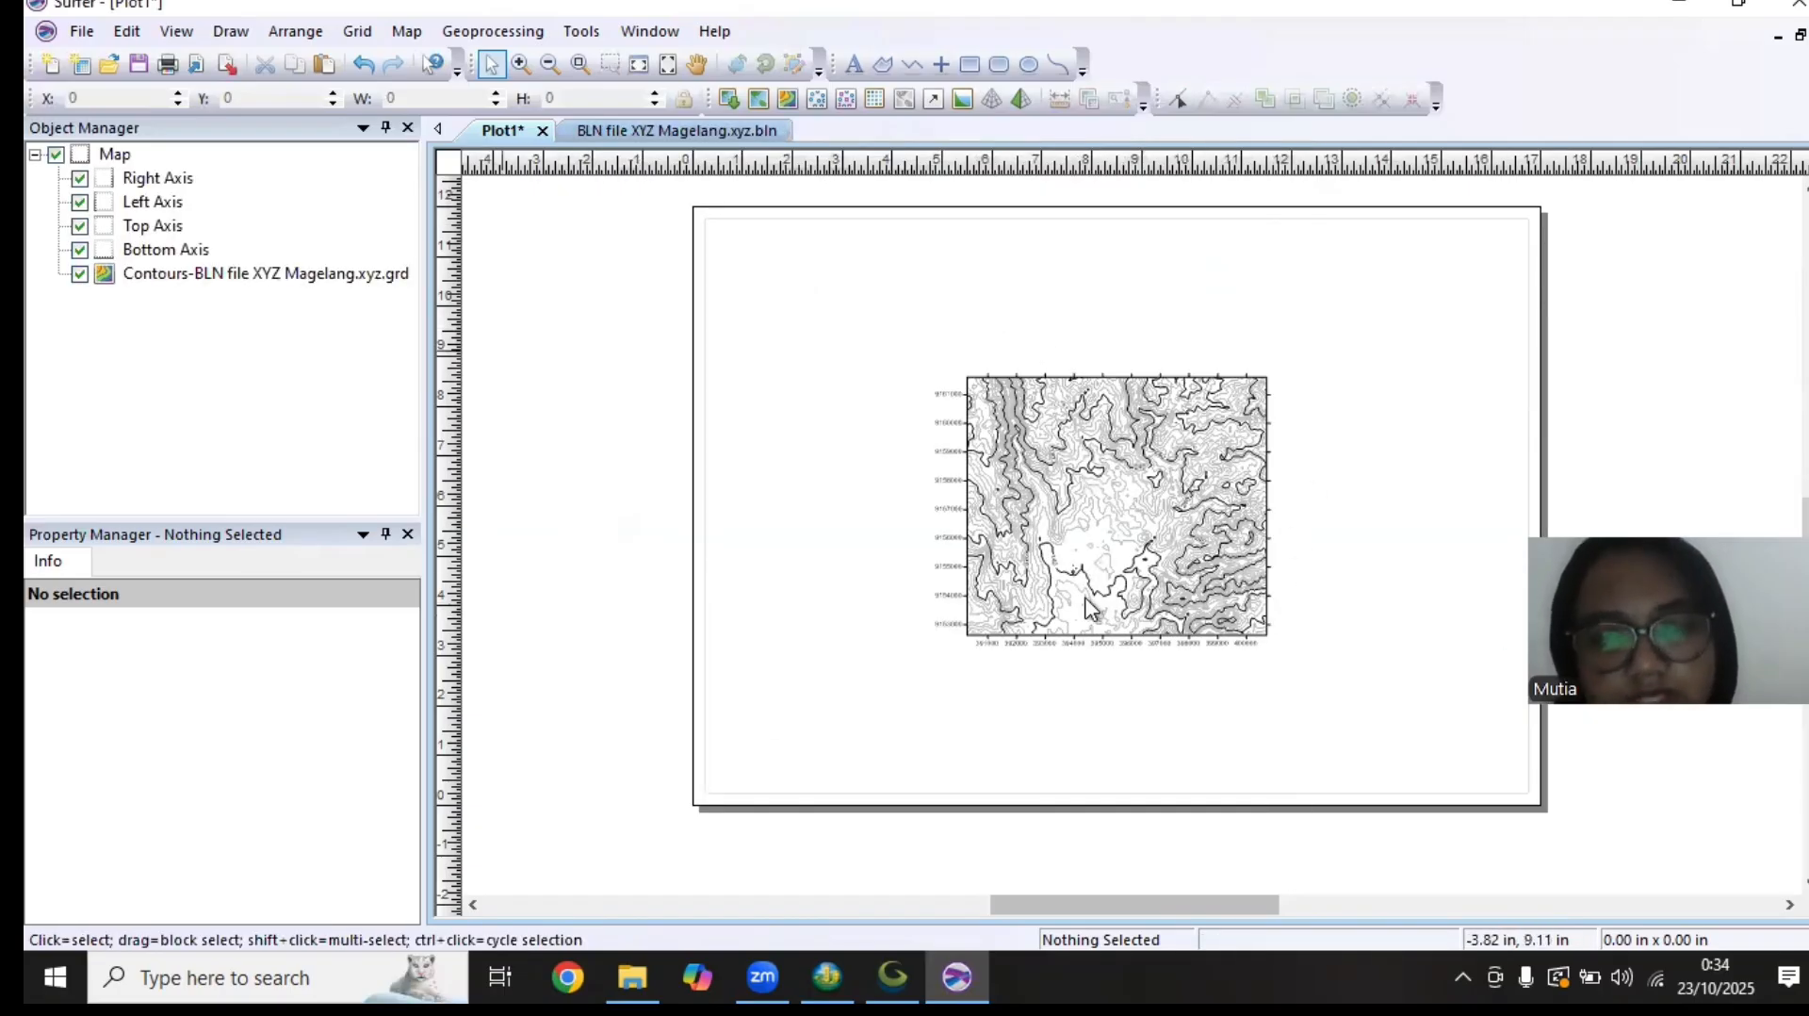
pyautogui.moveTo(1104, 510); pyautogui.dragTo(915, 399)
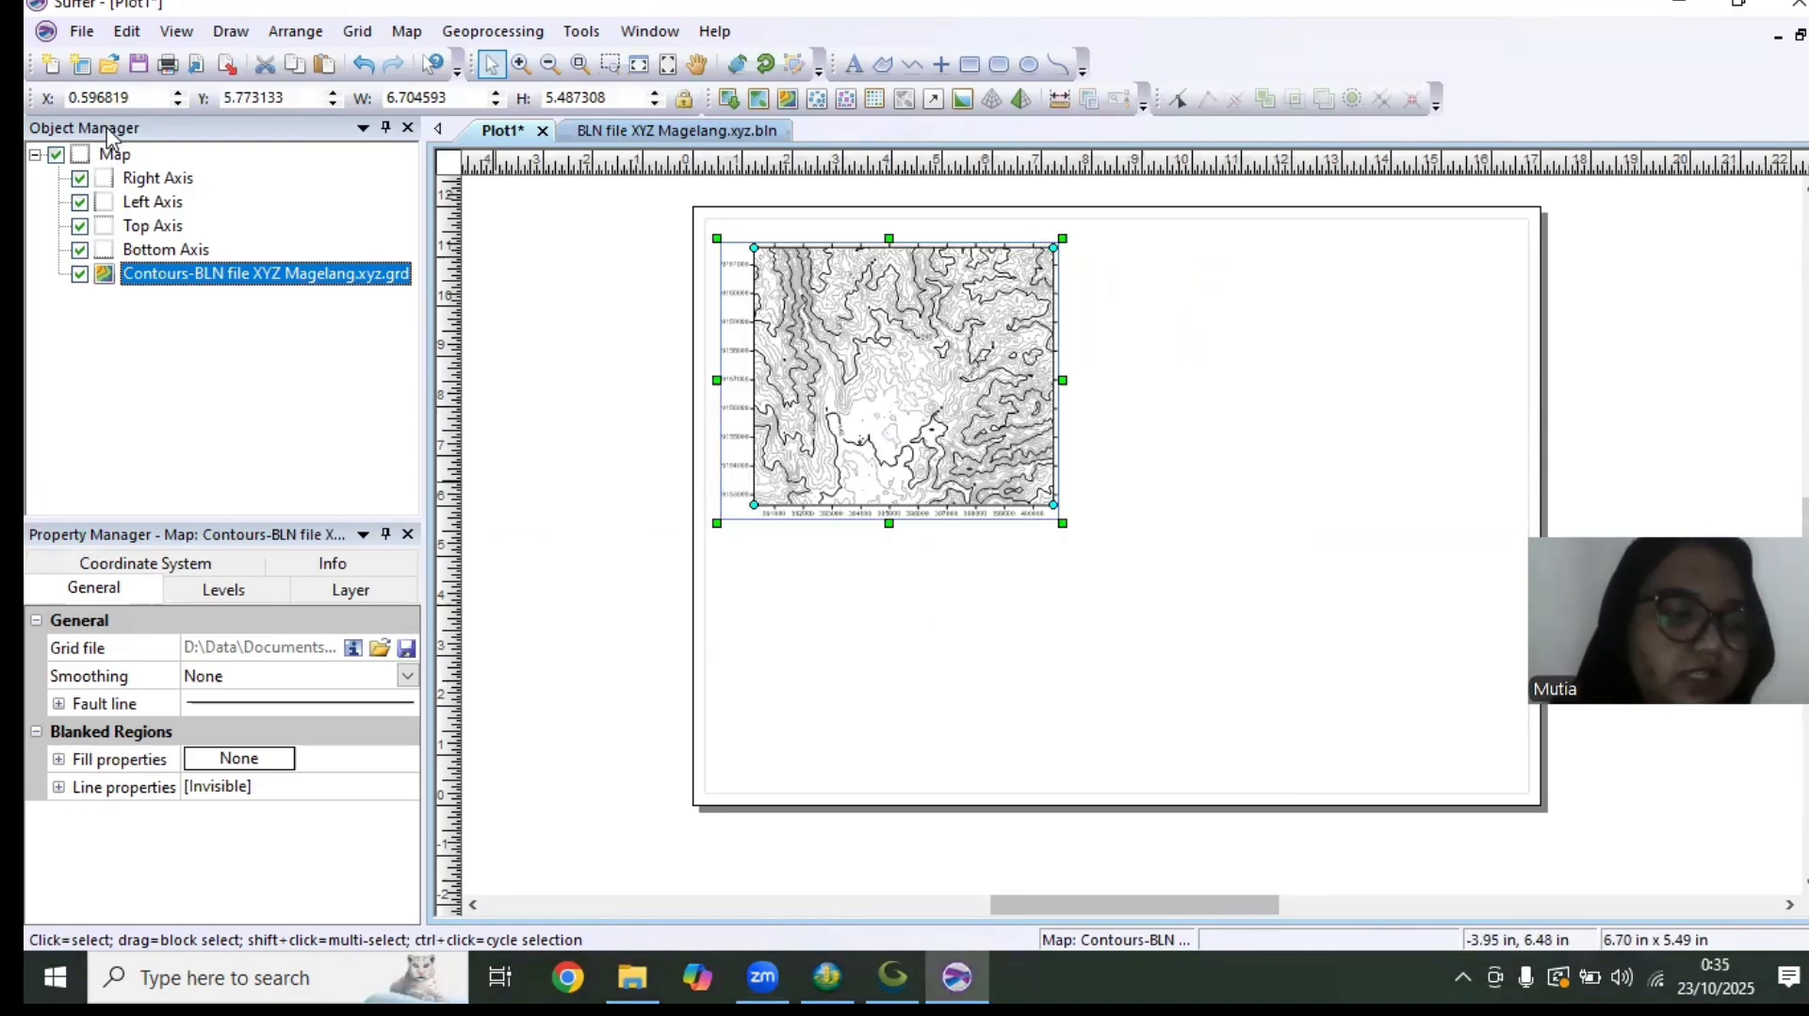
# Show the tick labels on the contour map's right axis and set their angle to 360 degrees
pyautogui.click(160, 181)
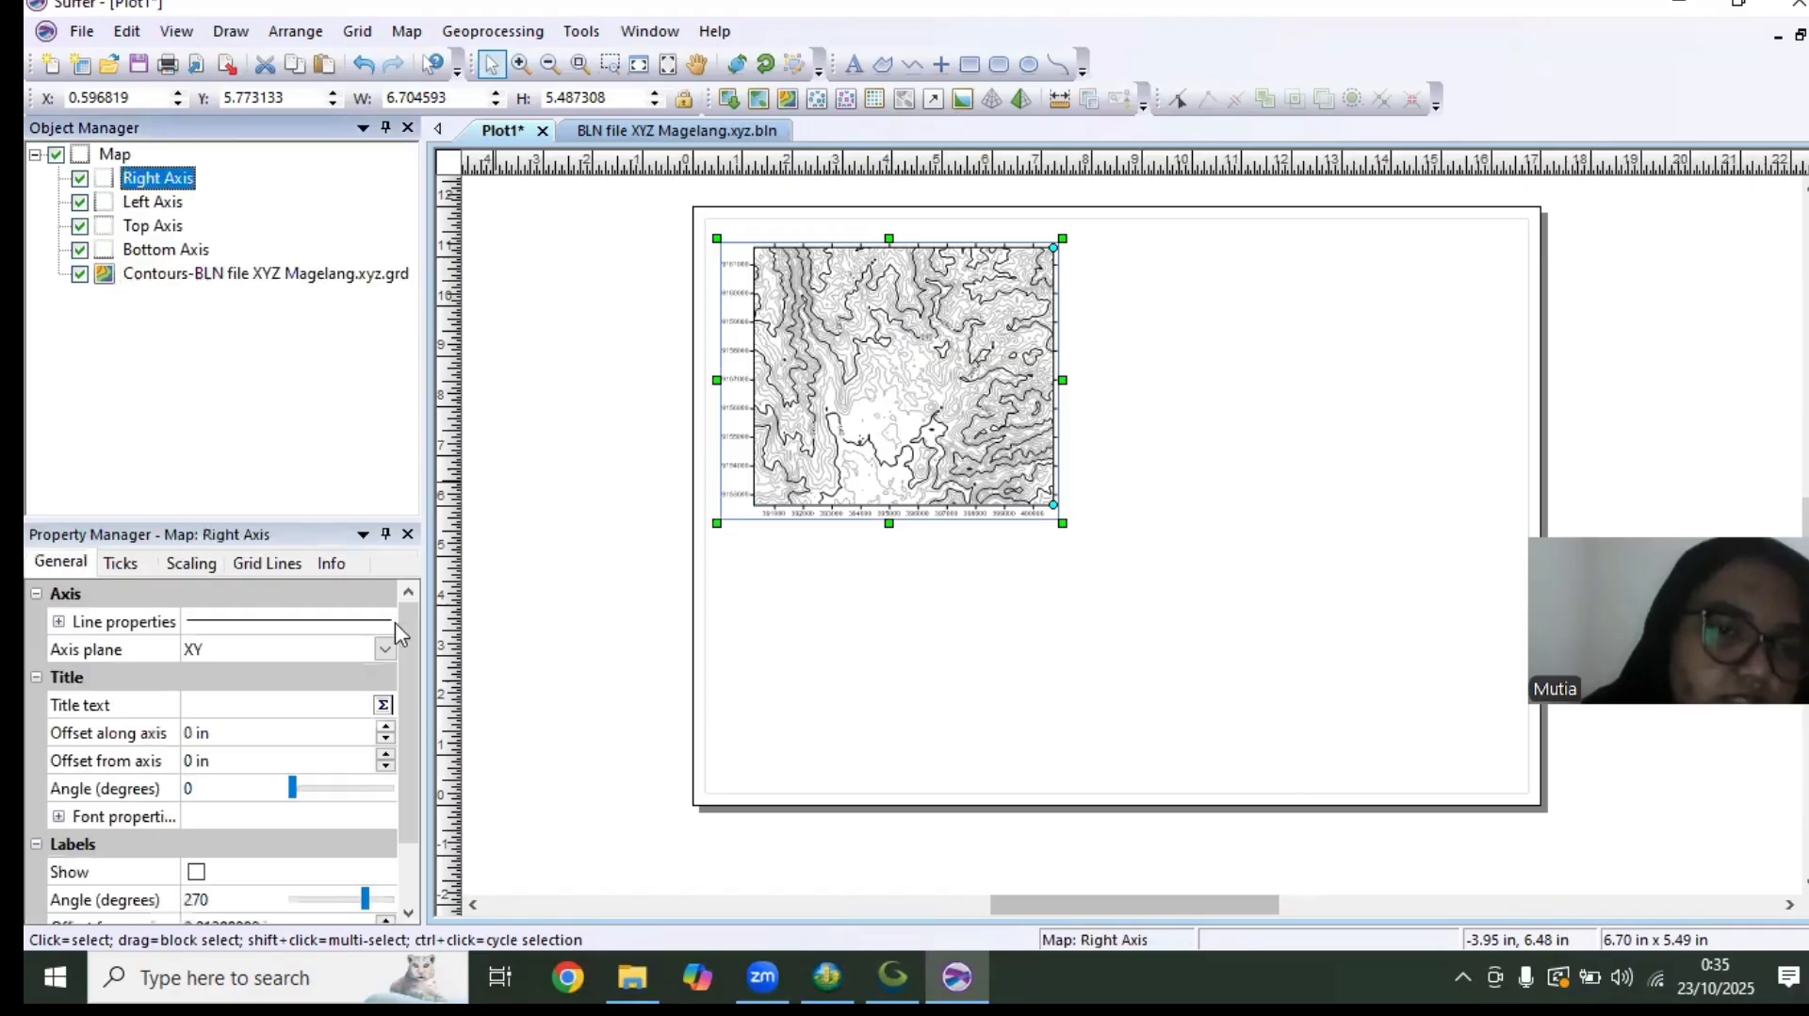
pyautogui.moveTo(411, 661); pyautogui.dragTo(392, 799)
pyautogui.click(195, 790)
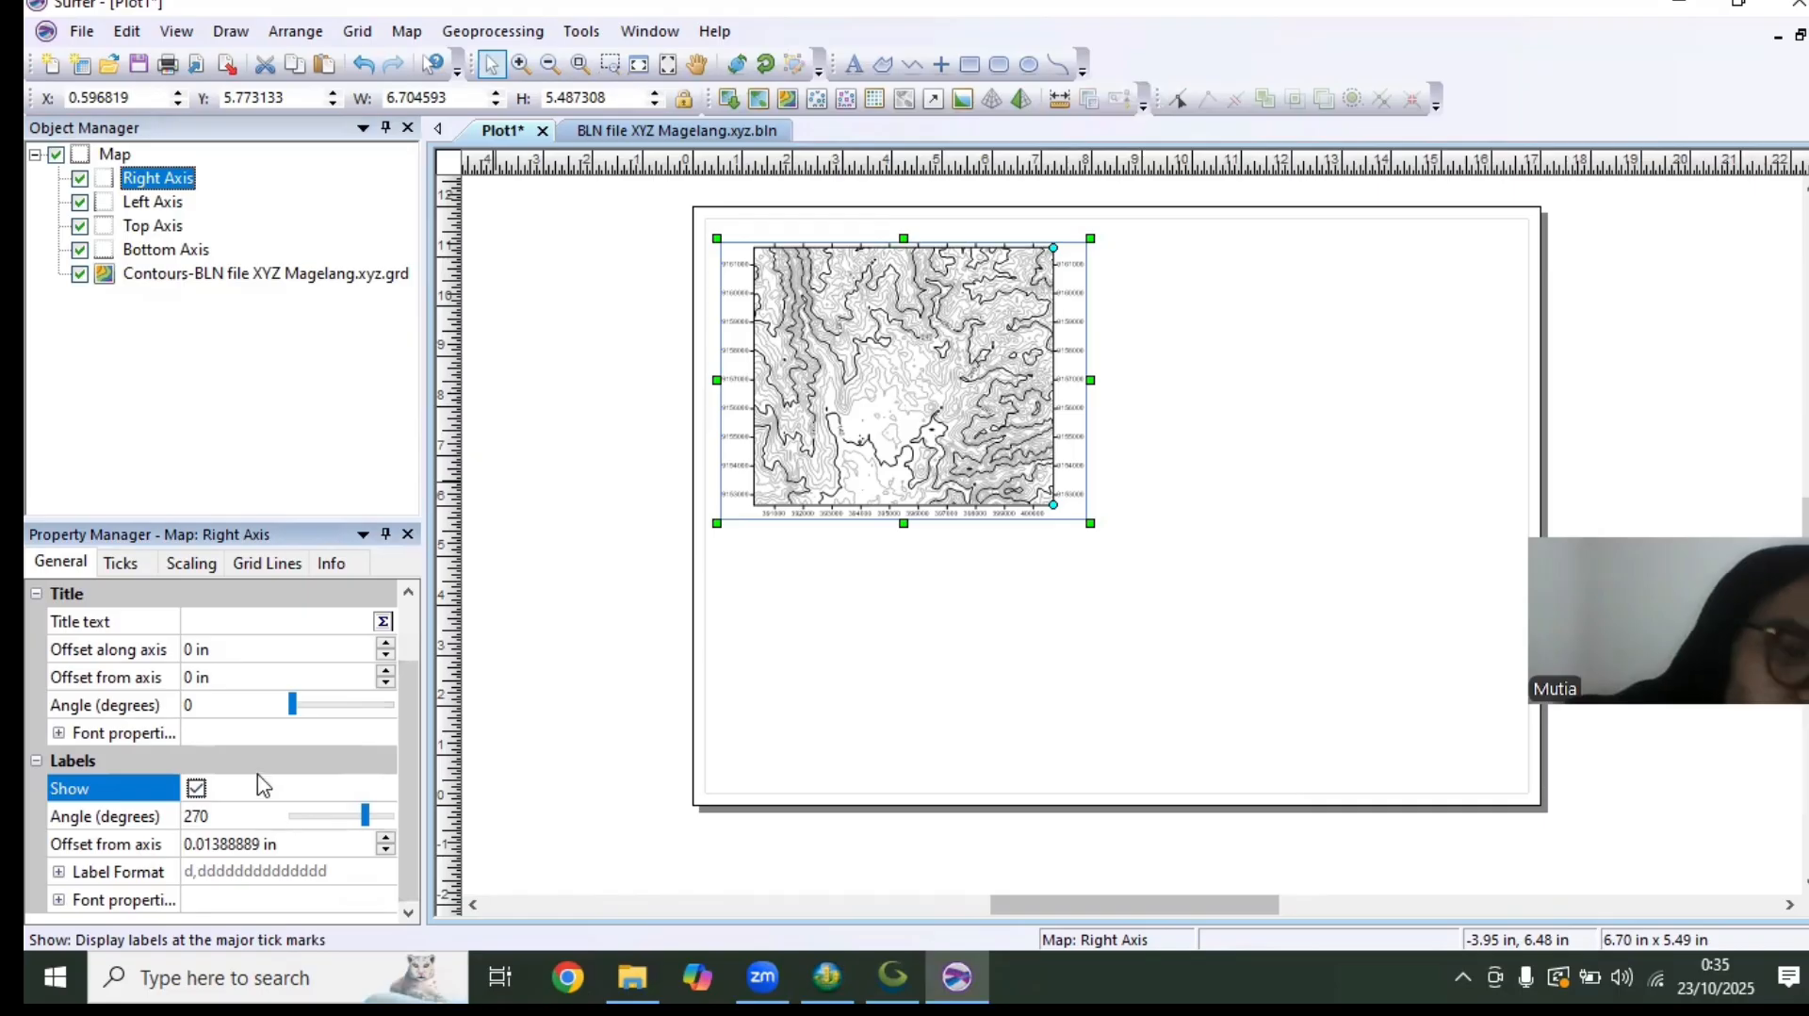
pyautogui.click(243, 826)
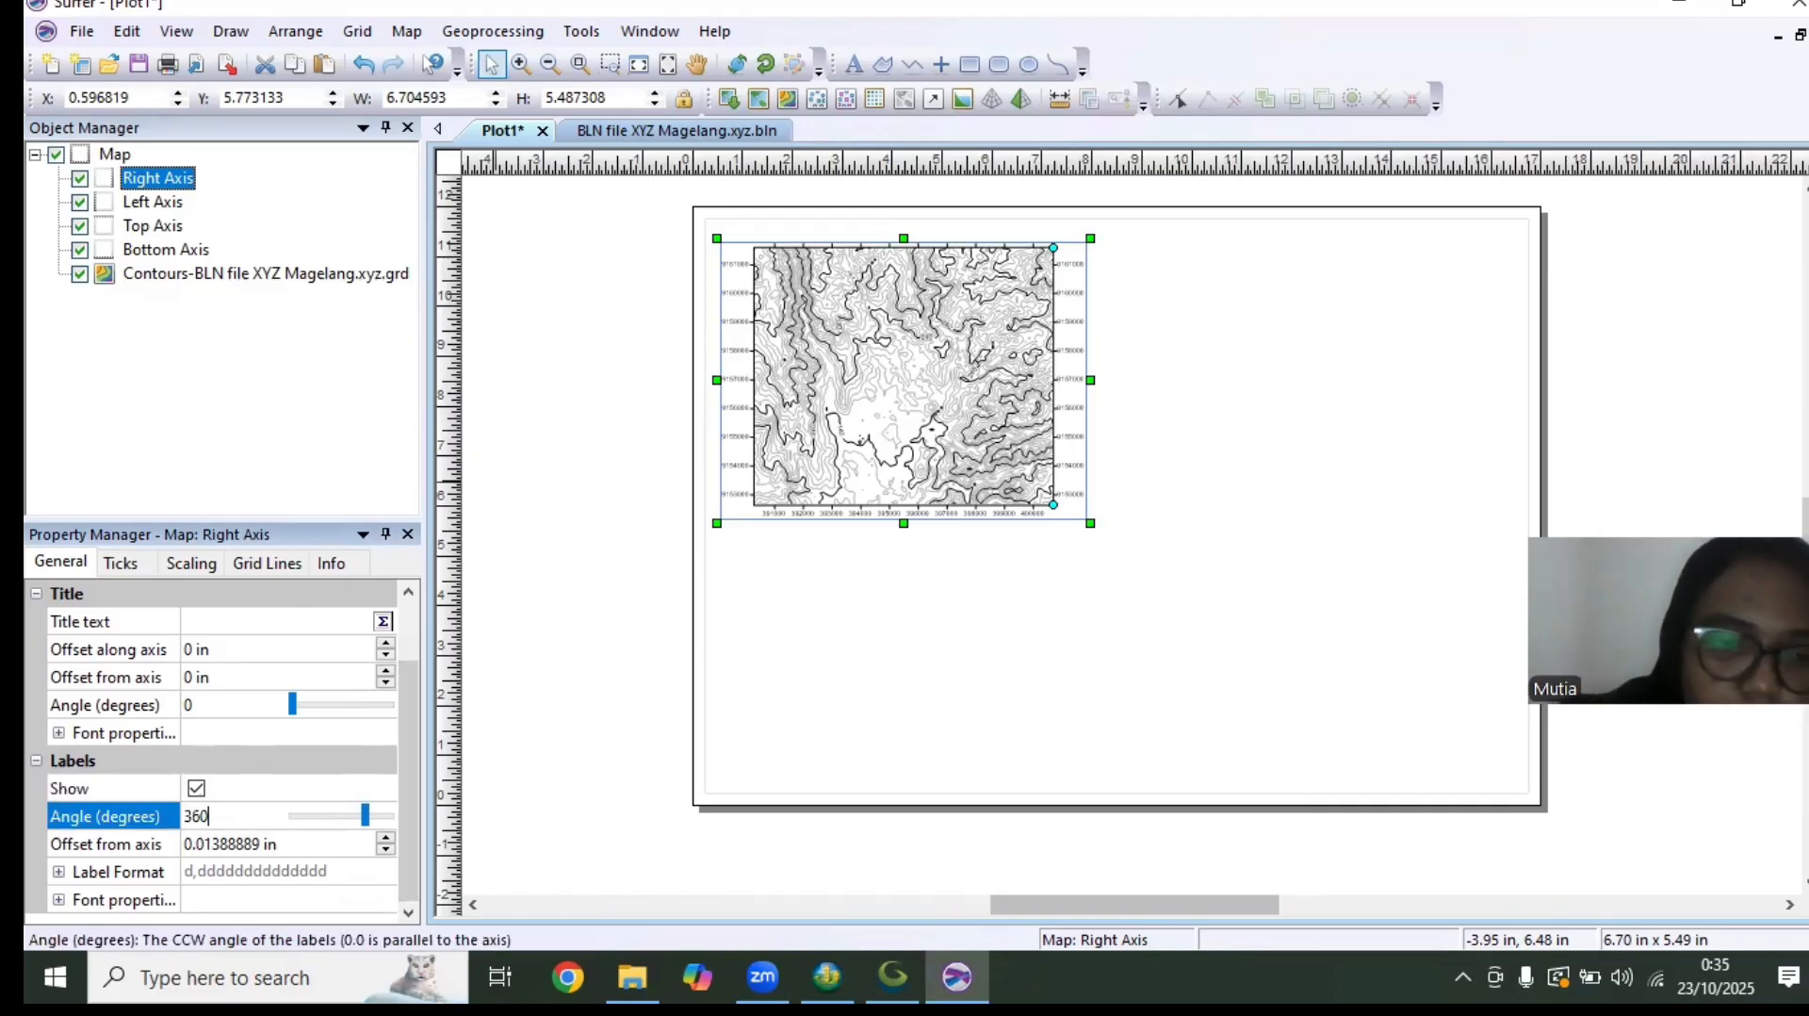
pyautogui.press('Return')
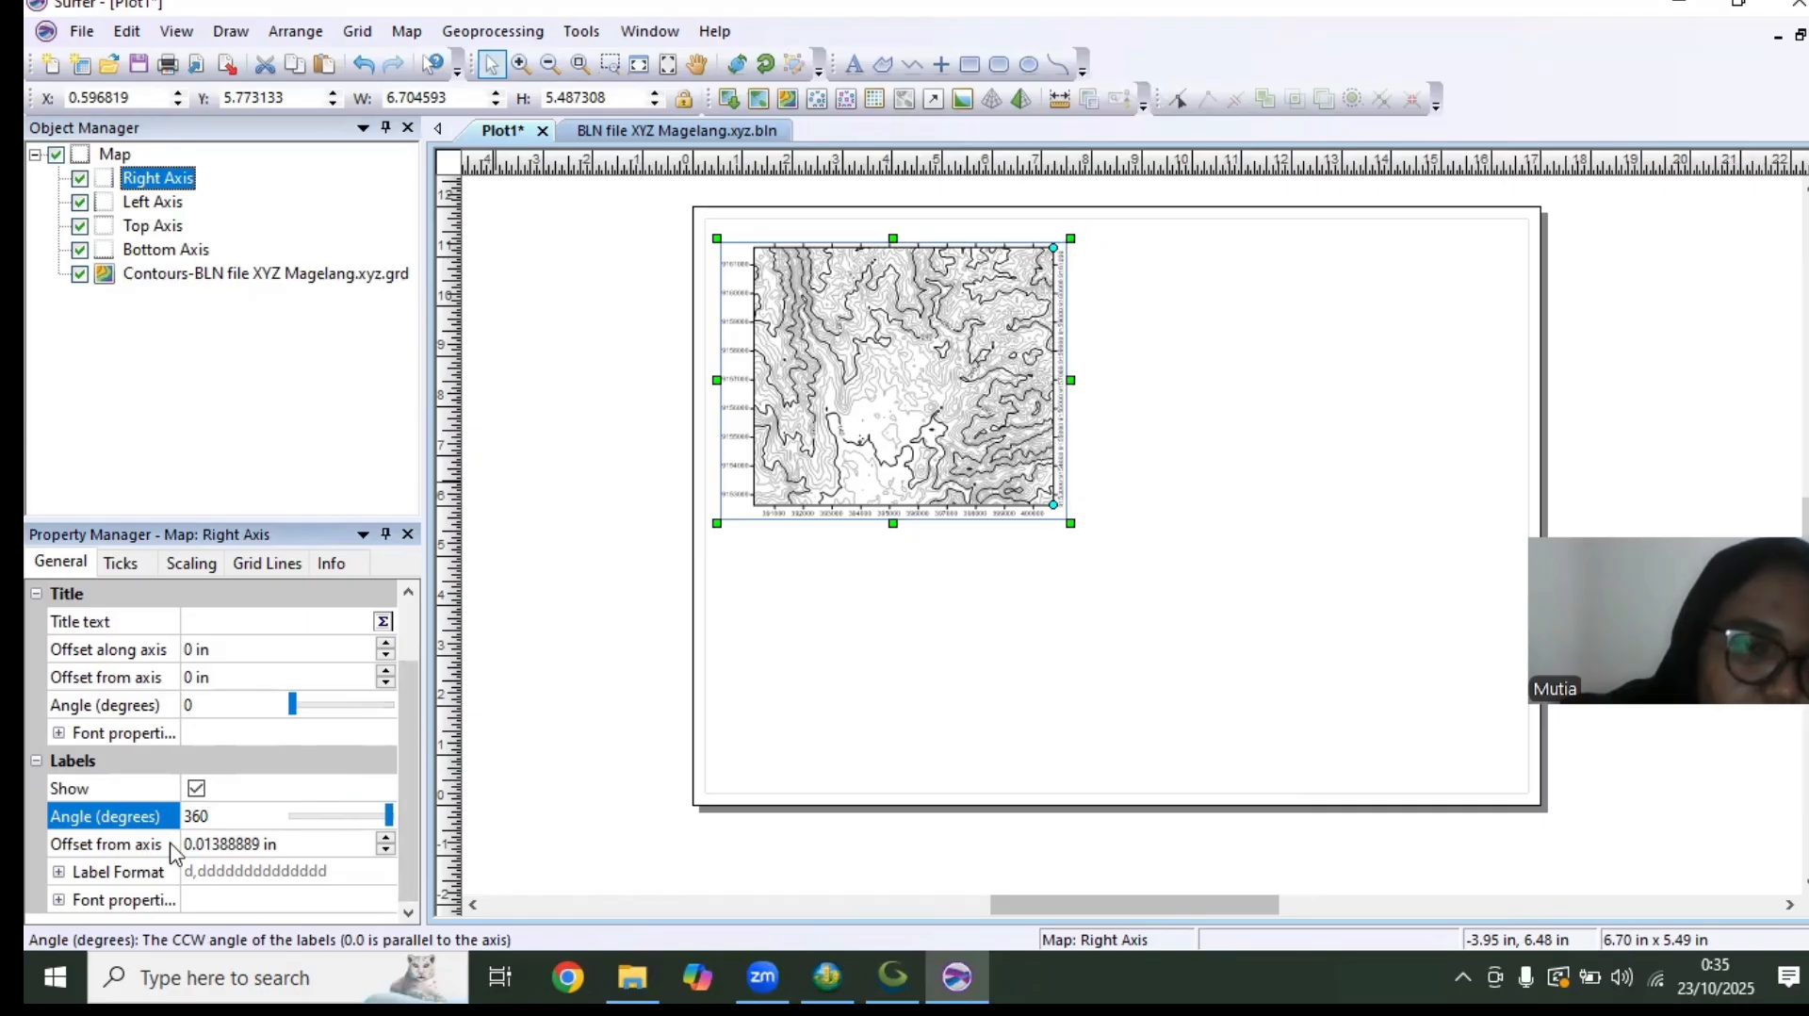
# Set the right axis label font to Times New Roman
pyautogui.doubleClick(117, 902)
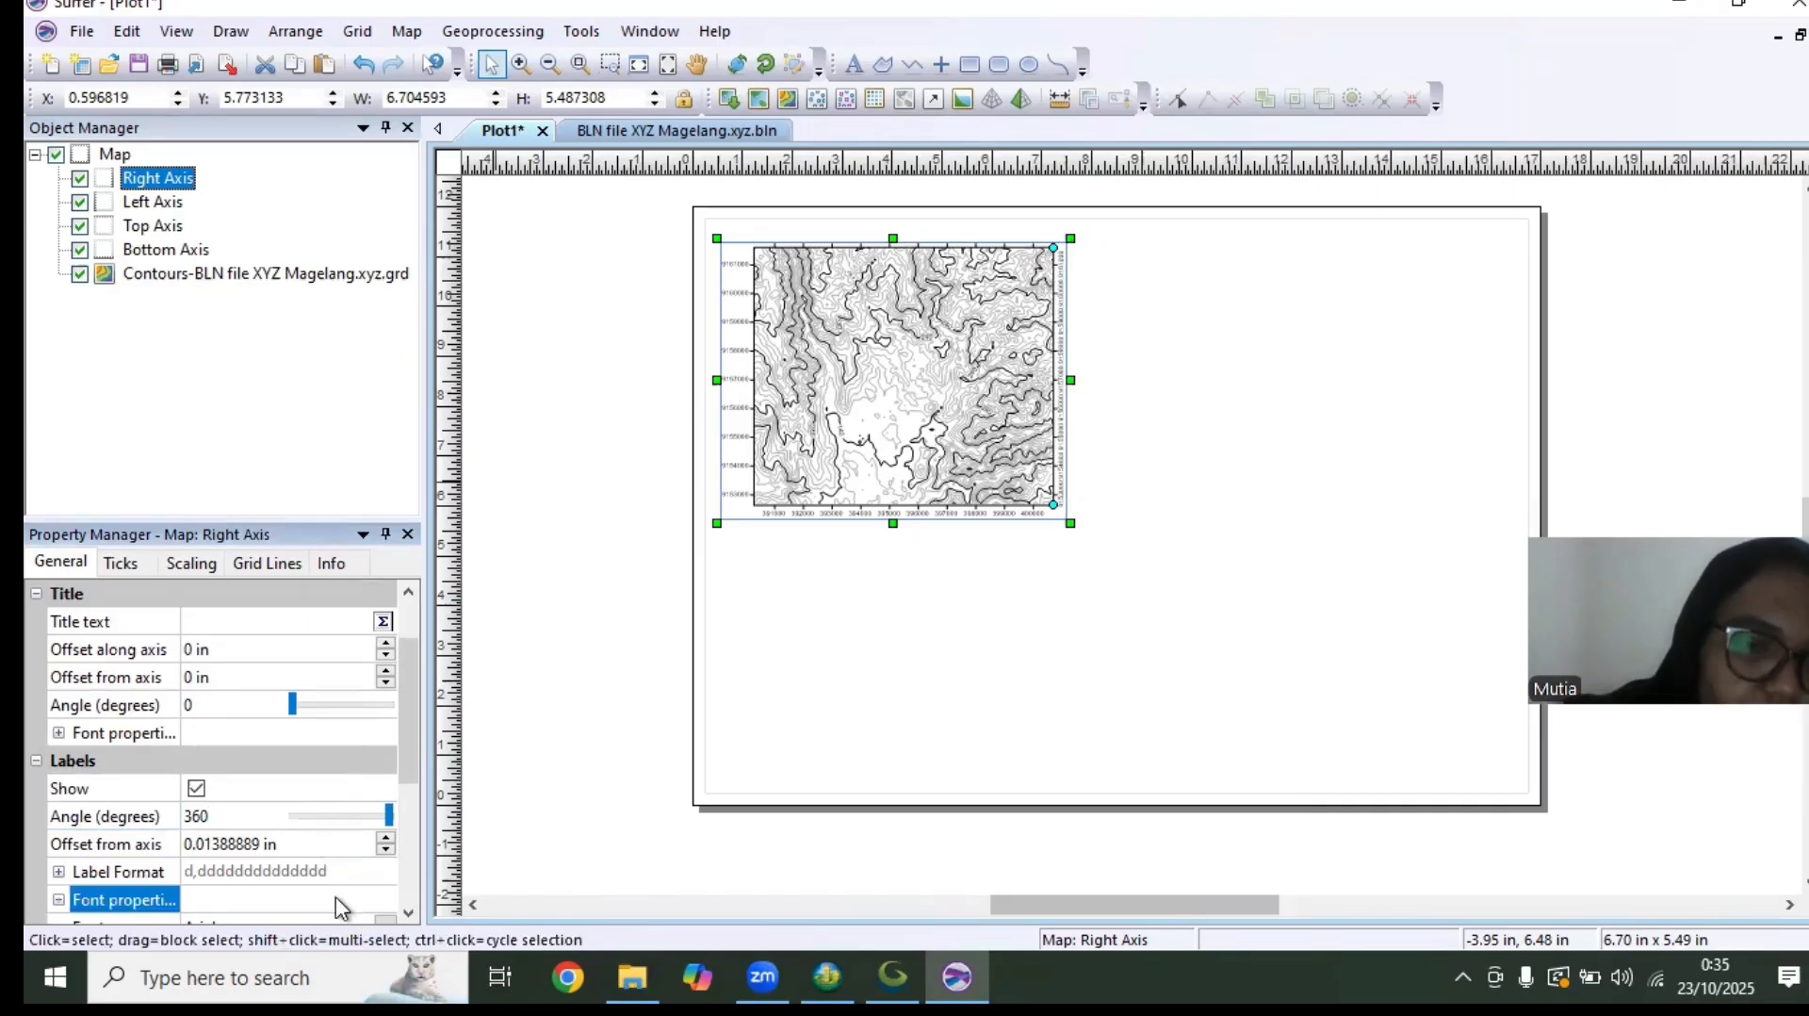
pyautogui.moveTo(412, 773); pyautogui.dragTo(414, 865)
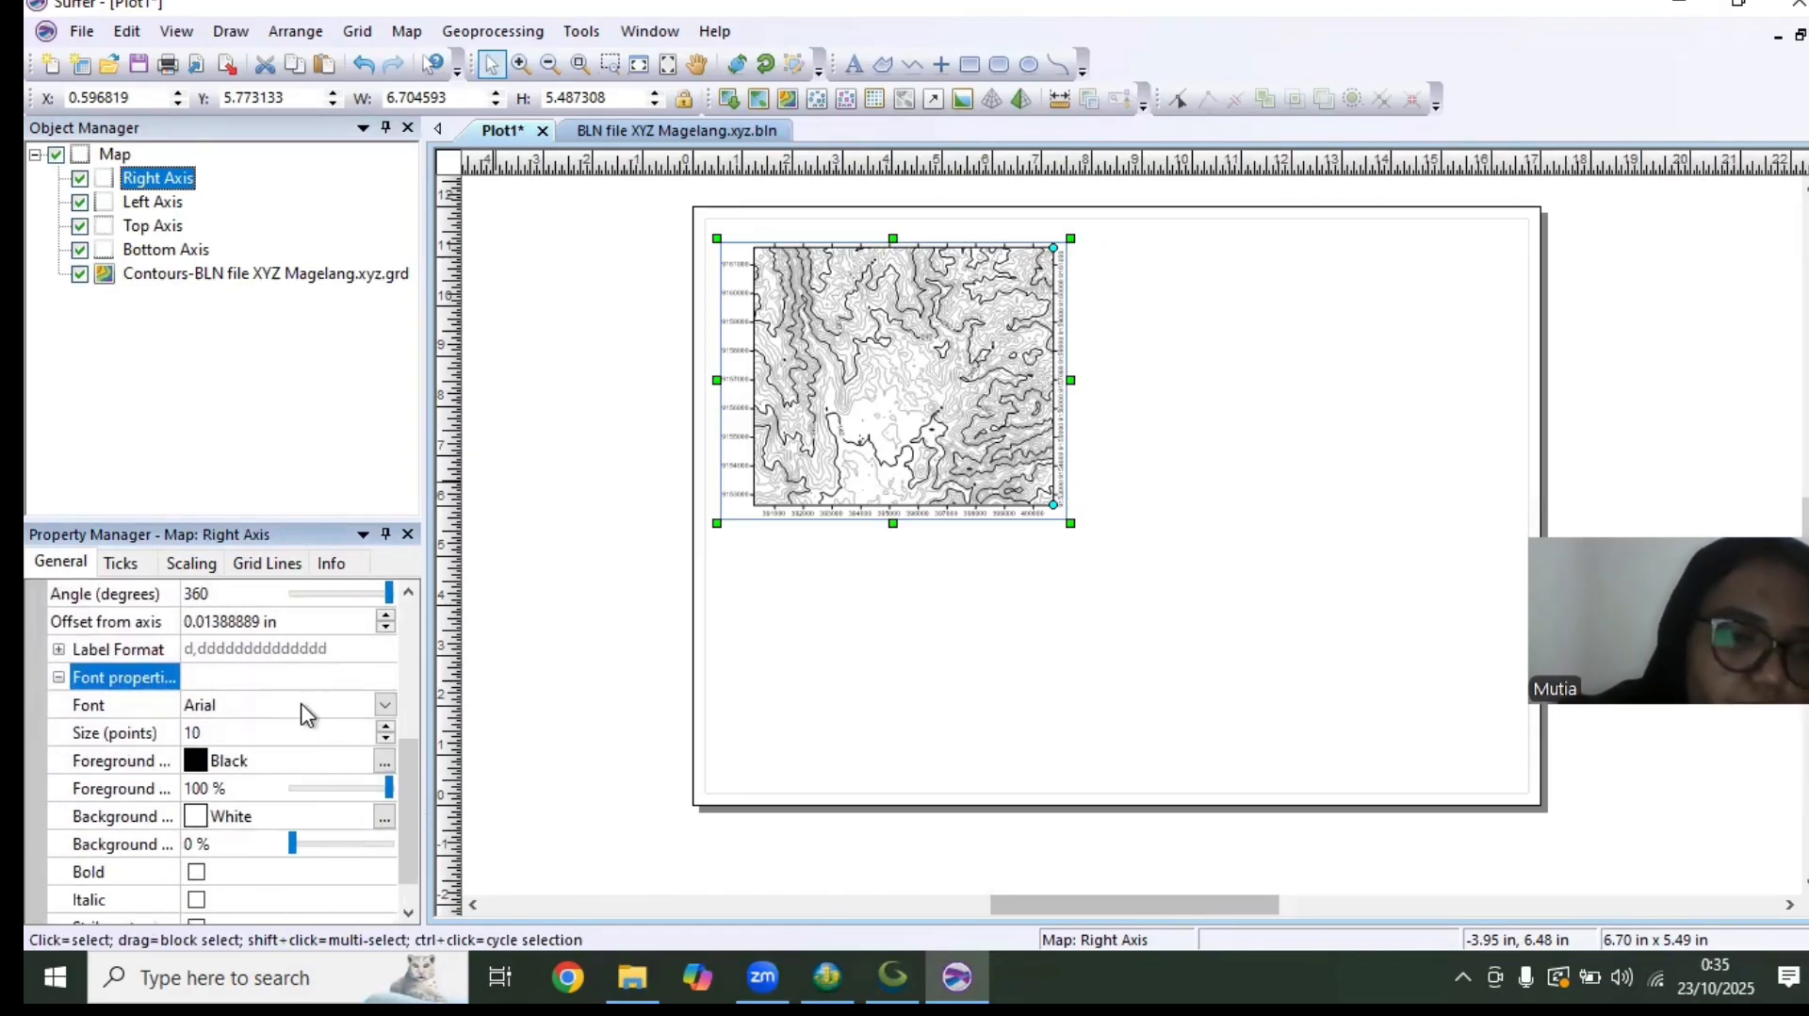
pyautogui.click(306, 707)
pyautogui.write('ti')
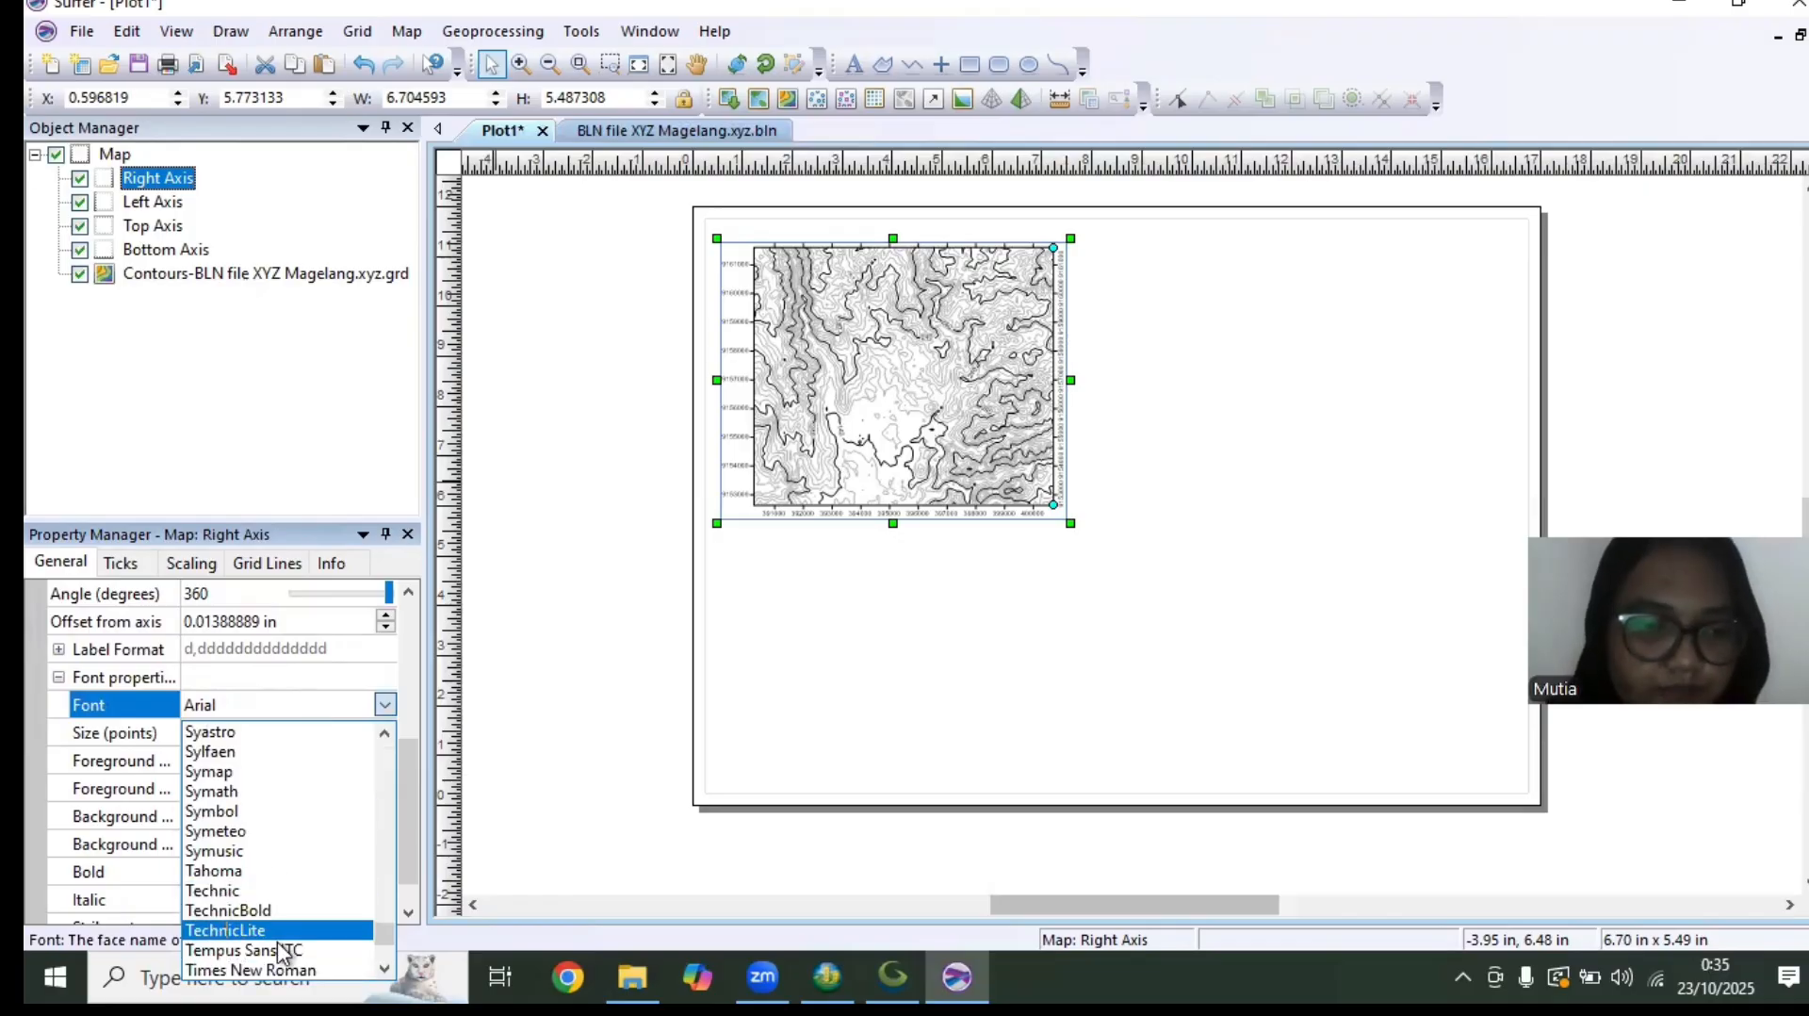
pyautogui.click(288, 970)
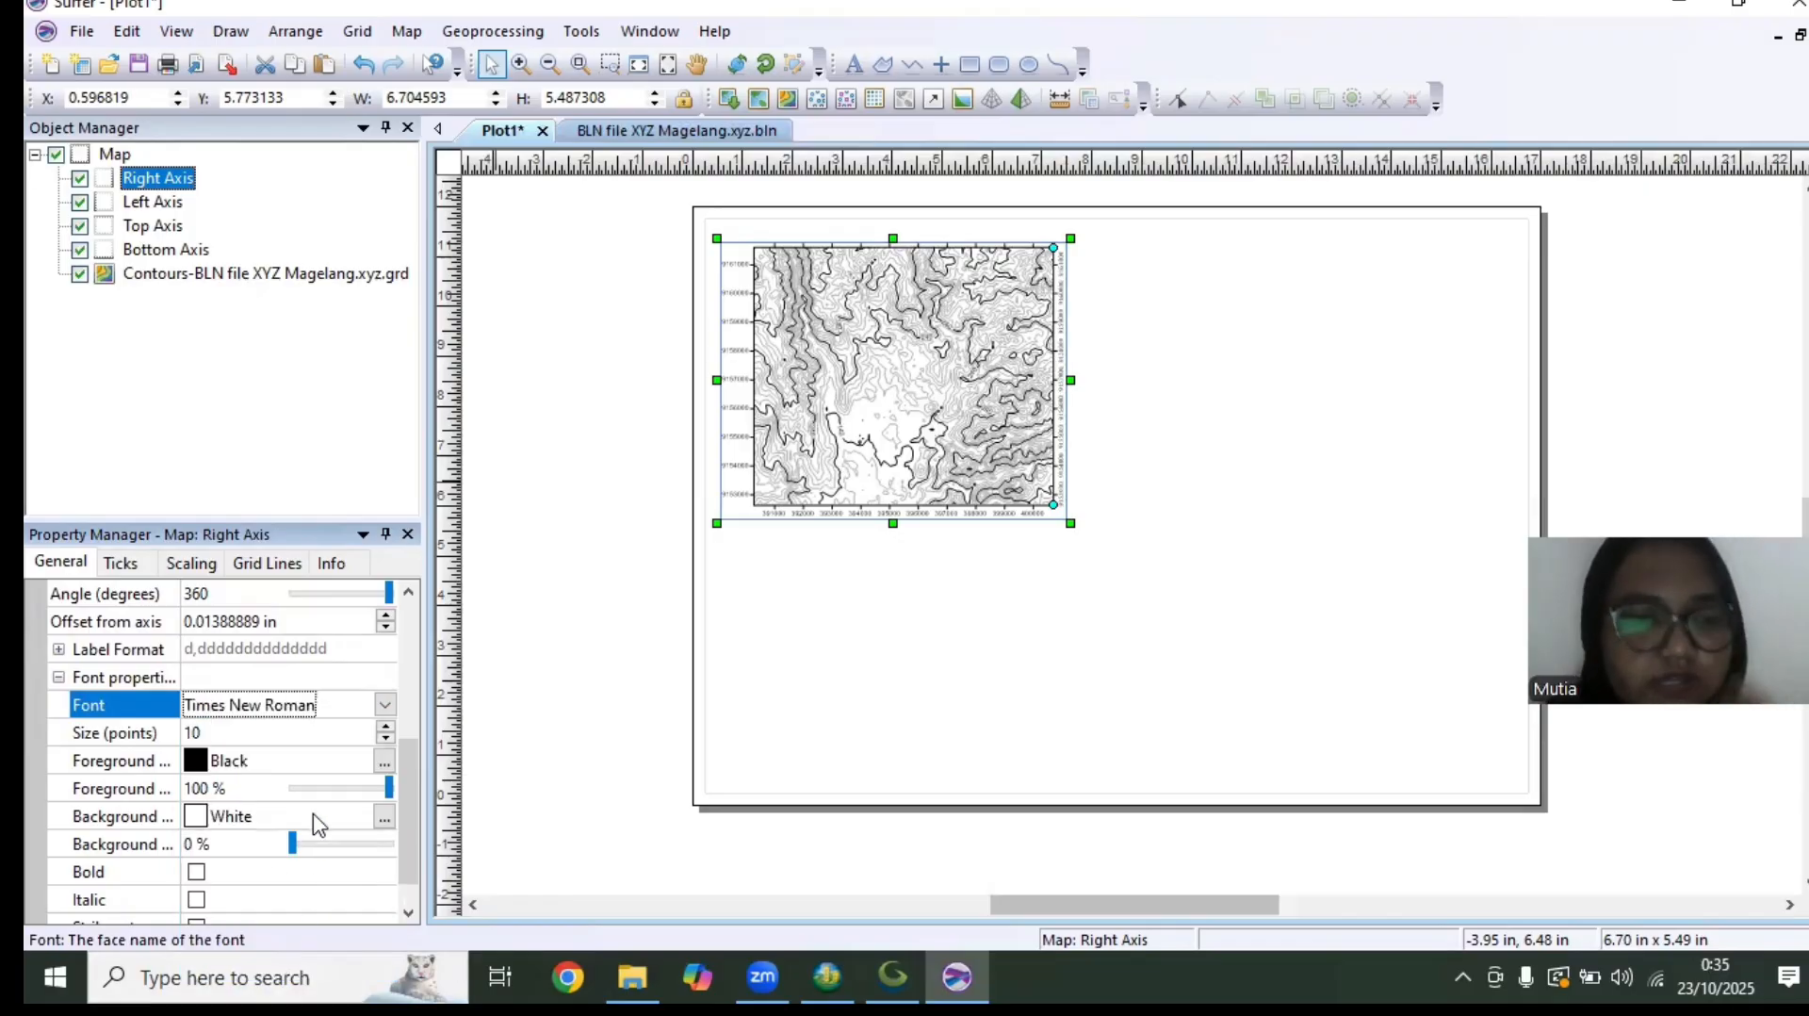
pyautogui.moveTo(415, 768); pyautogui.dragTo(464, 622)
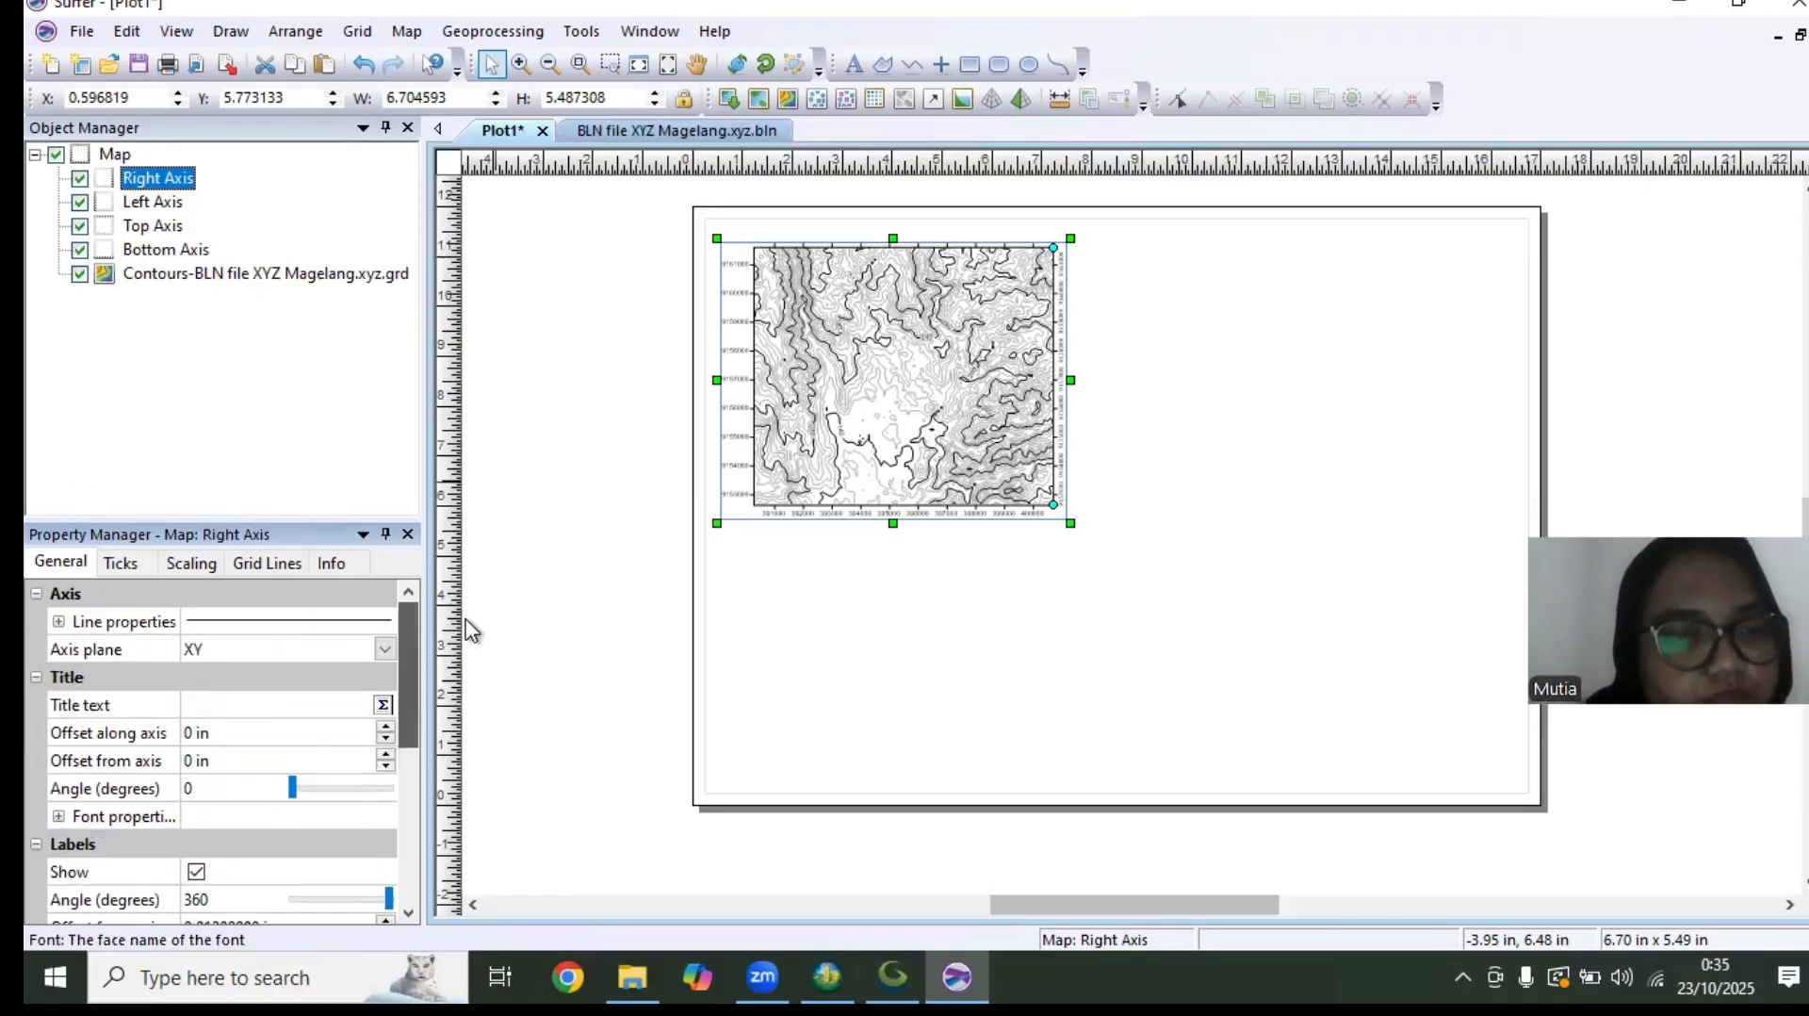
# Set the left axis label font to Times New Roman and the label angle to 360 degrees
pyautogui.click(151, 201)
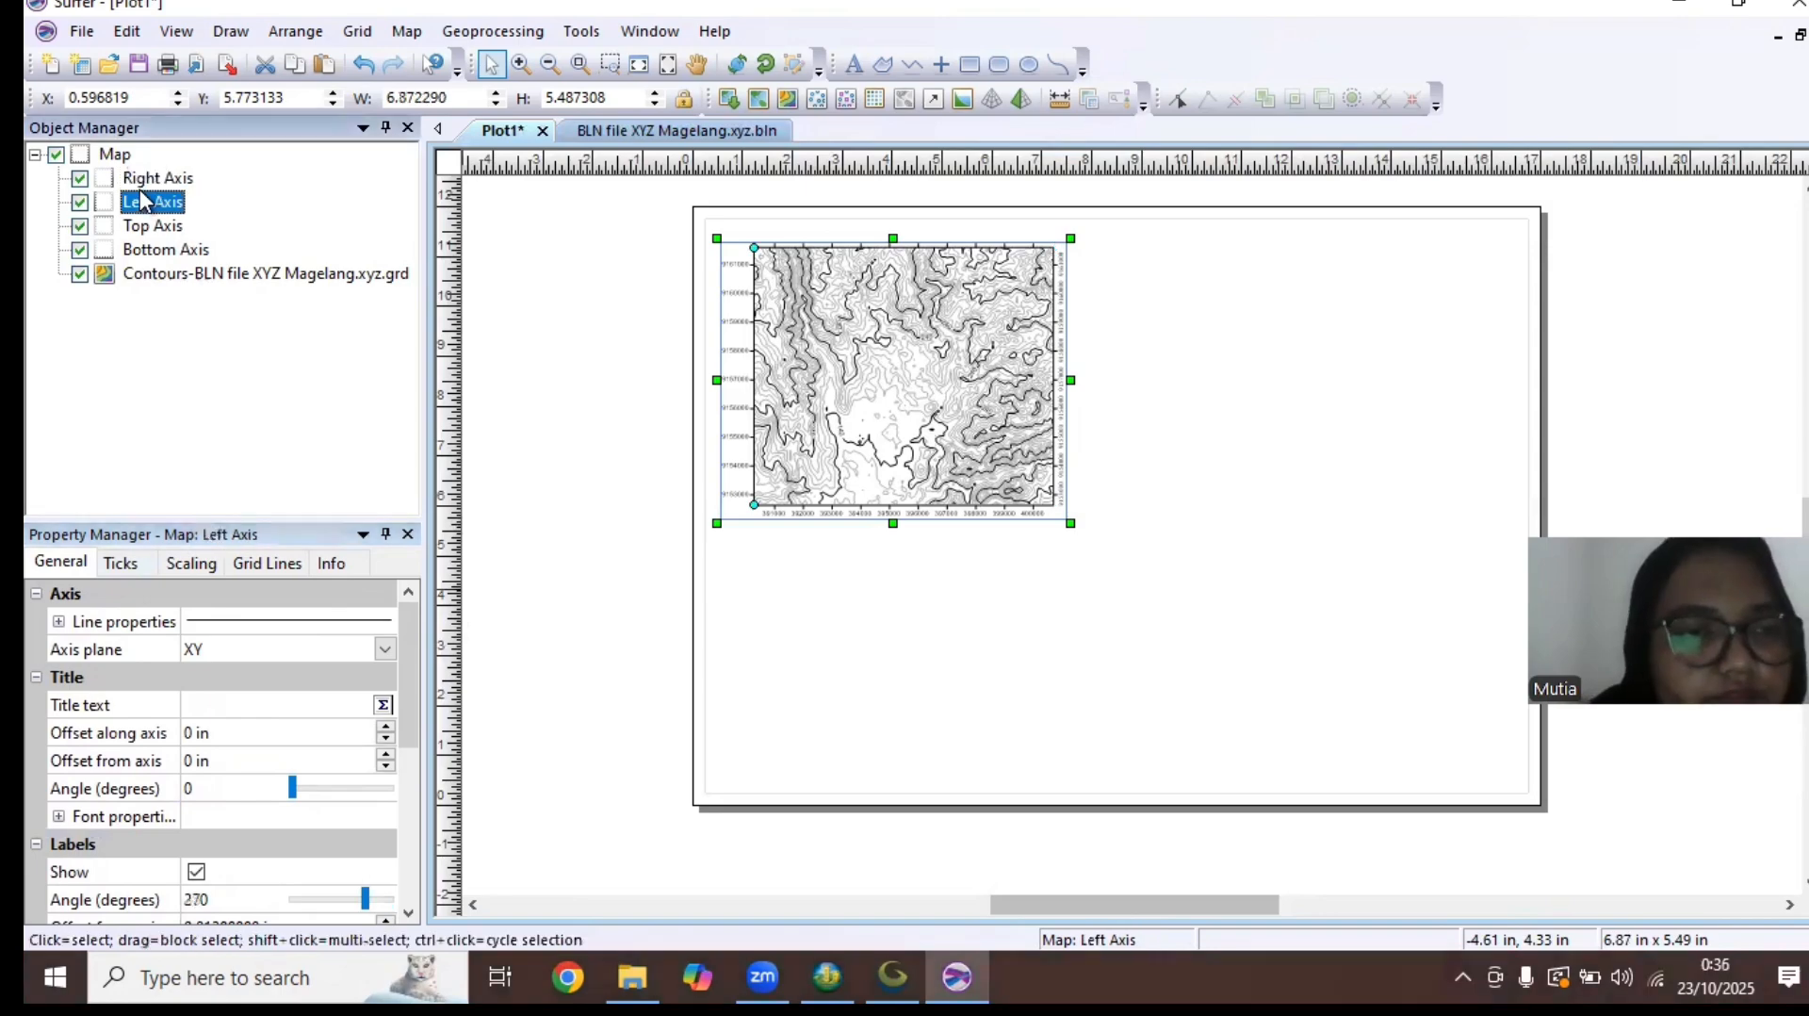
pyautogui.moveTo(406, 667); pyautogui.dragTo(420, 800)
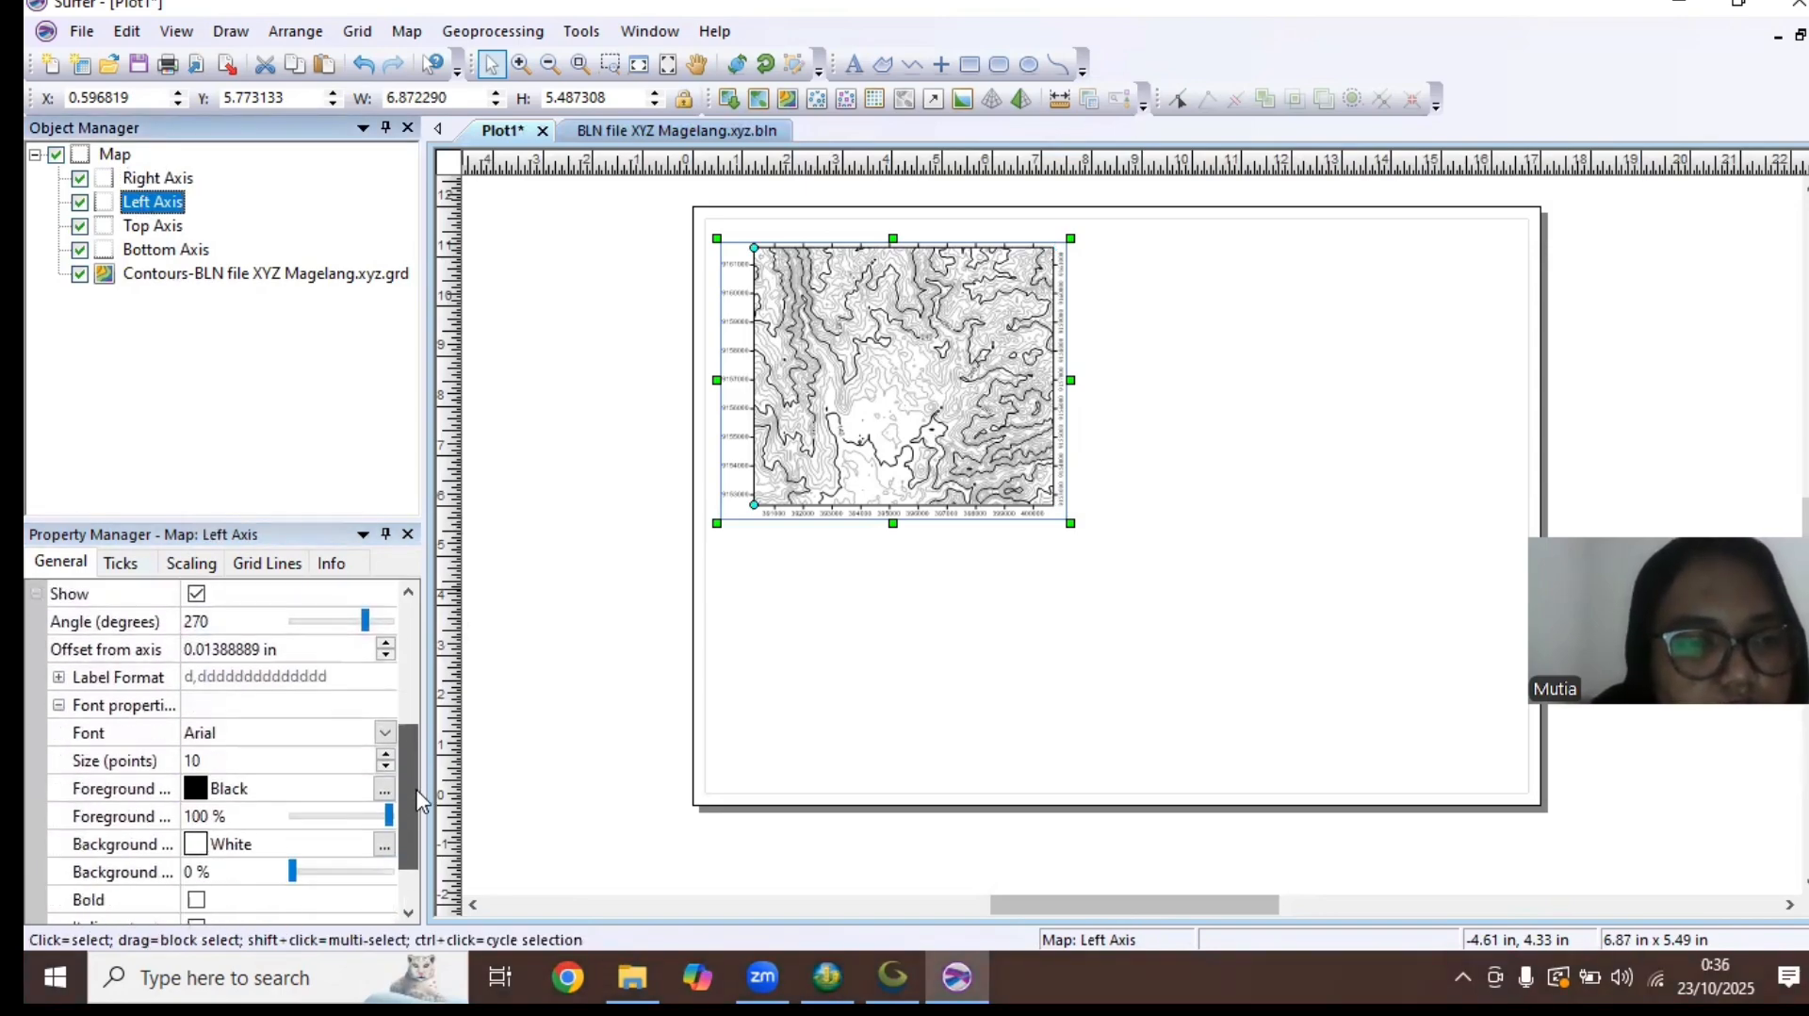
pyautogui.click(259, 734)
pyautogui.write('ti')
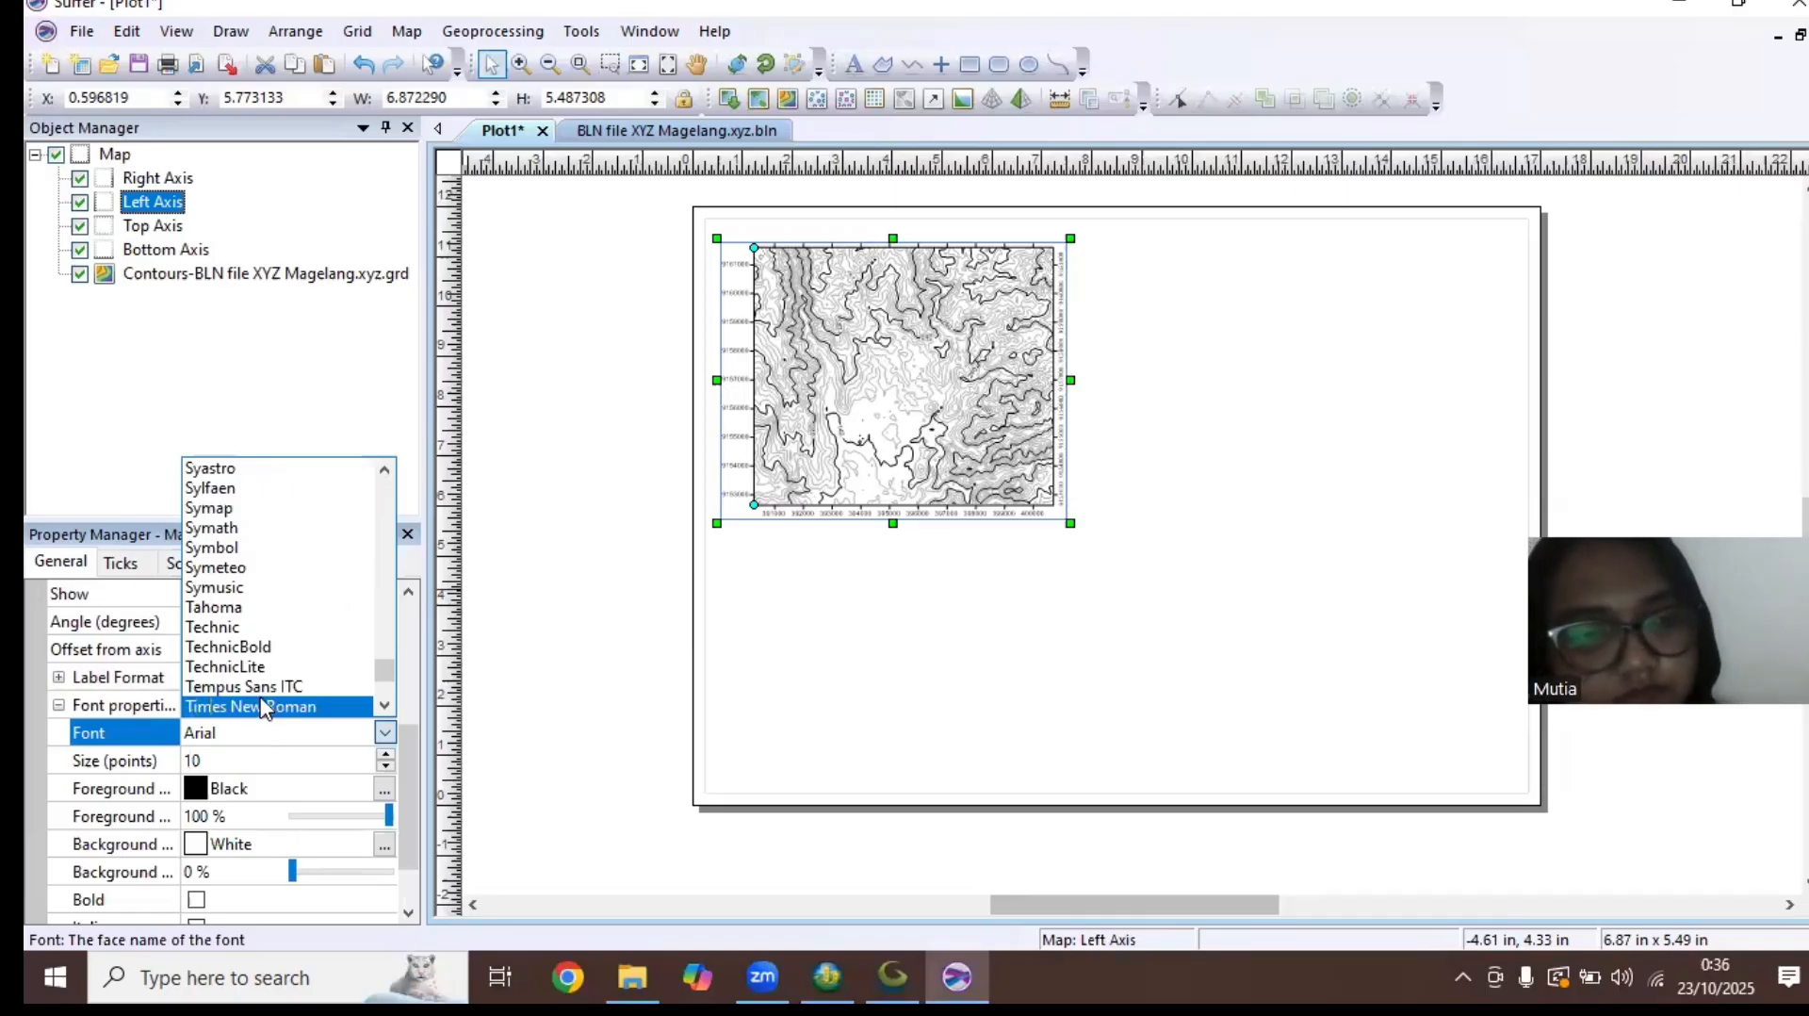
pyautogui.click(263, 707)
pyautogui.click(221, 625)
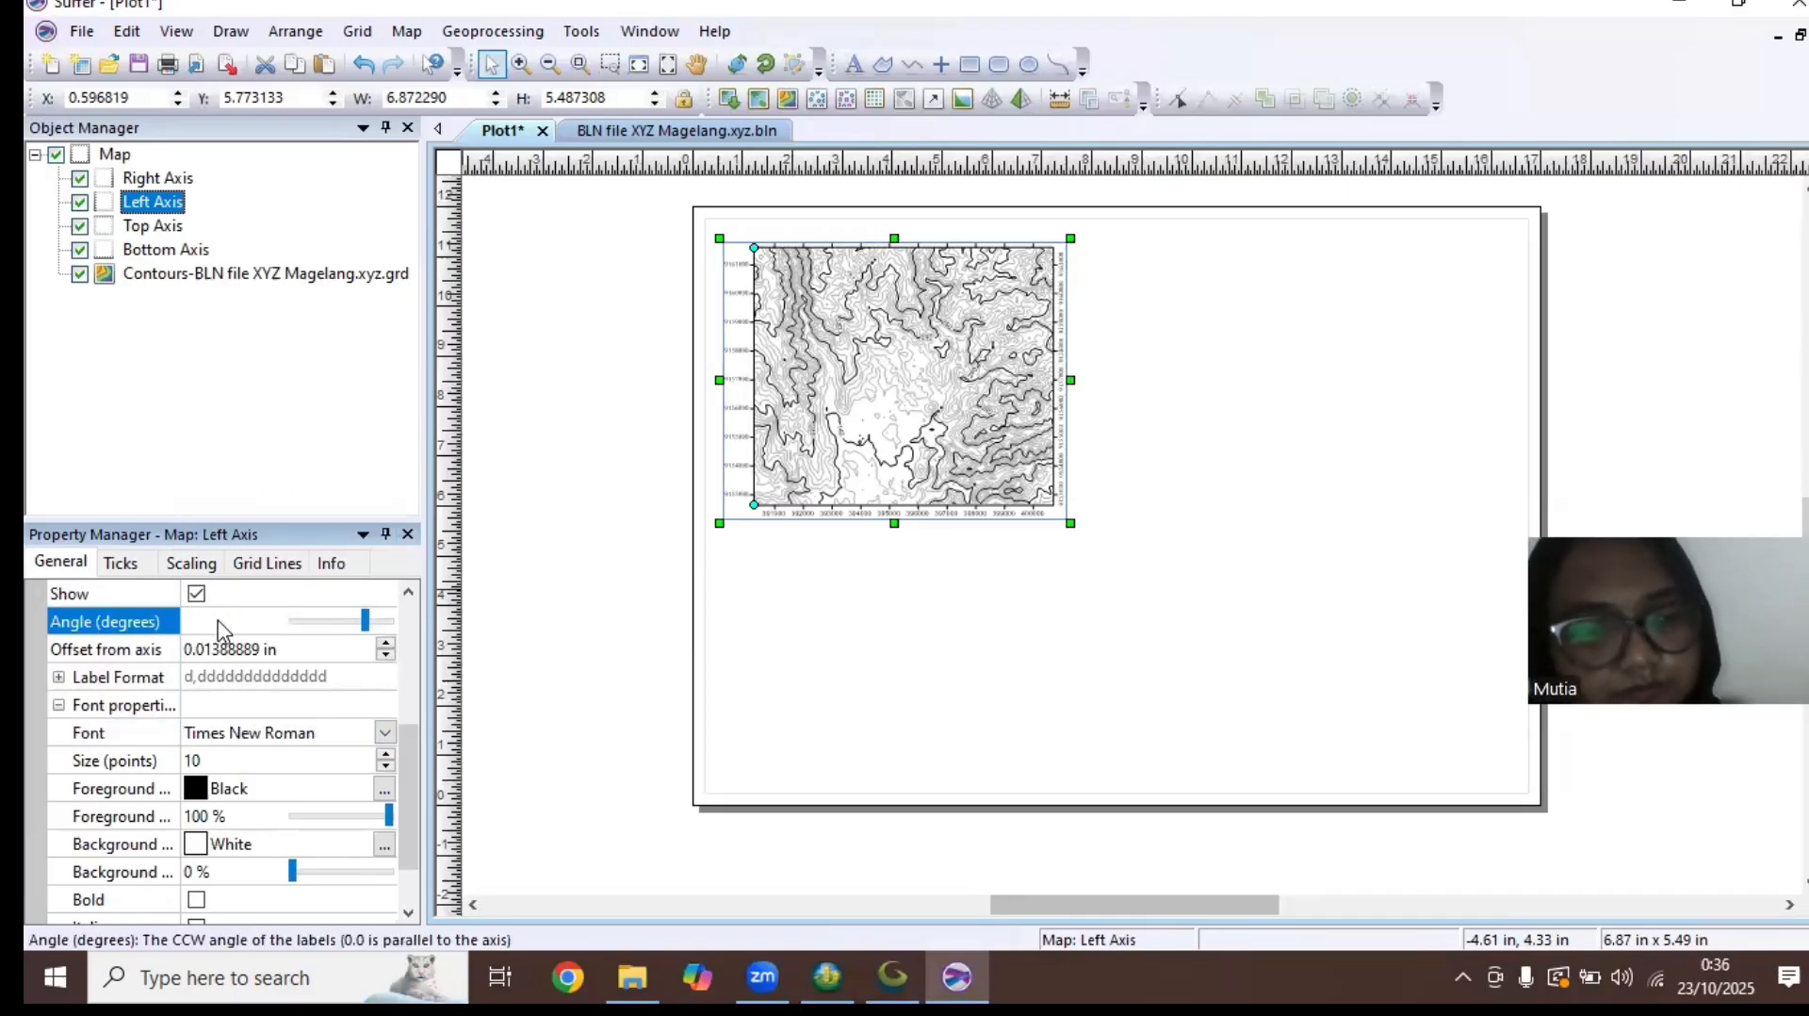
pyautogui.write('360')
pyautogui.press('Return')
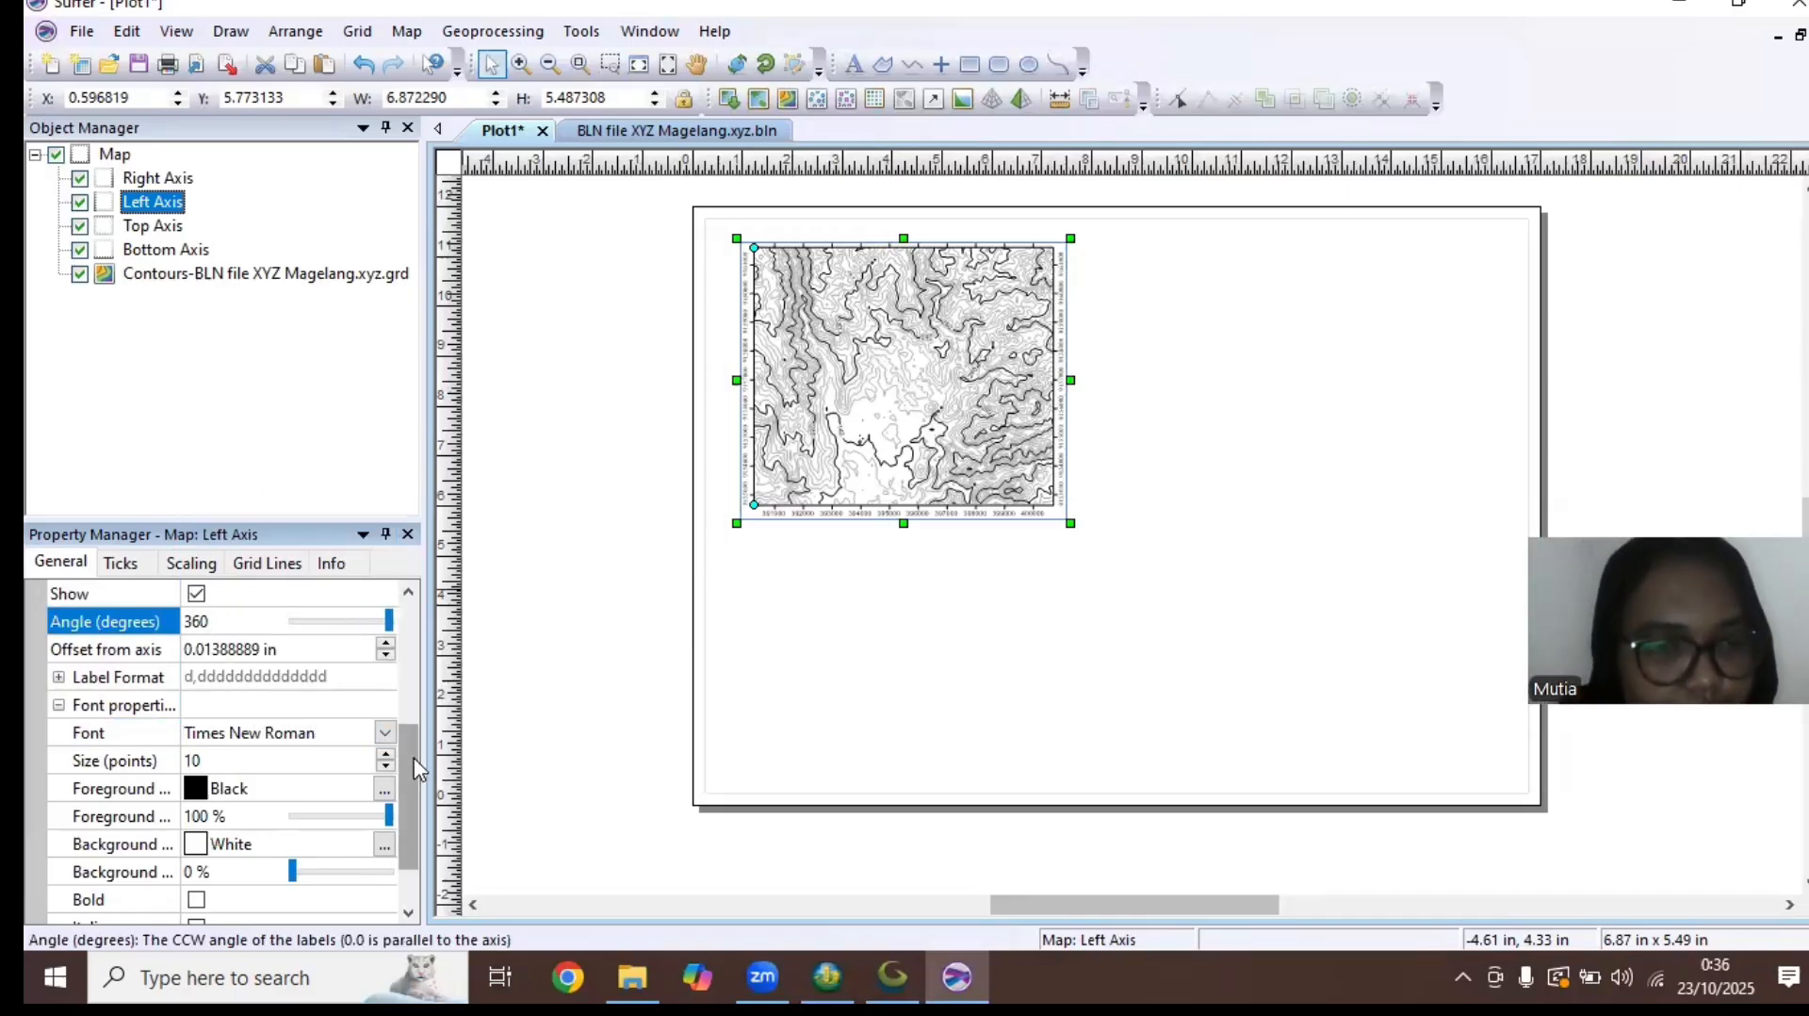
# Show the tick labels on the map's top axis and set their font to Times New Roman
pyautogui.click(156, 229)
pyautogui.scroll(-3, 405, 702)
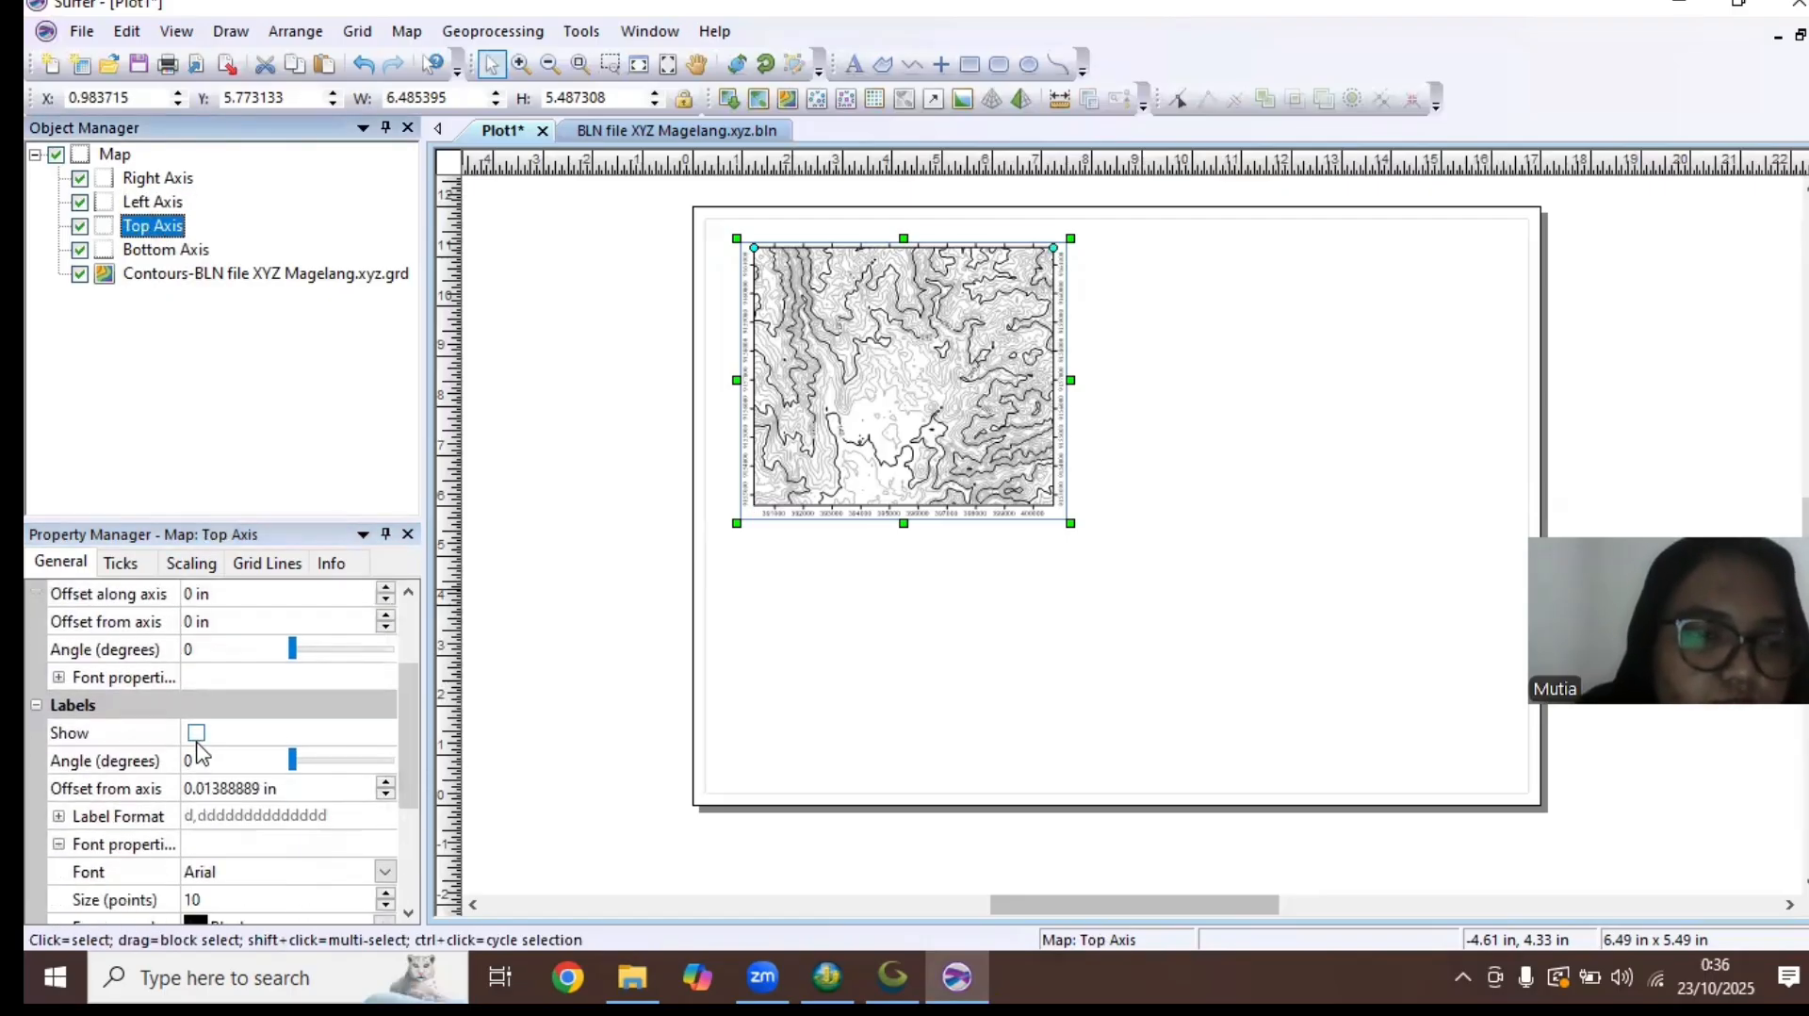
pyautogui.click(196, 732)
pyautogui.moveTo(409, 720); pyautogui.dragTo(419, 830)
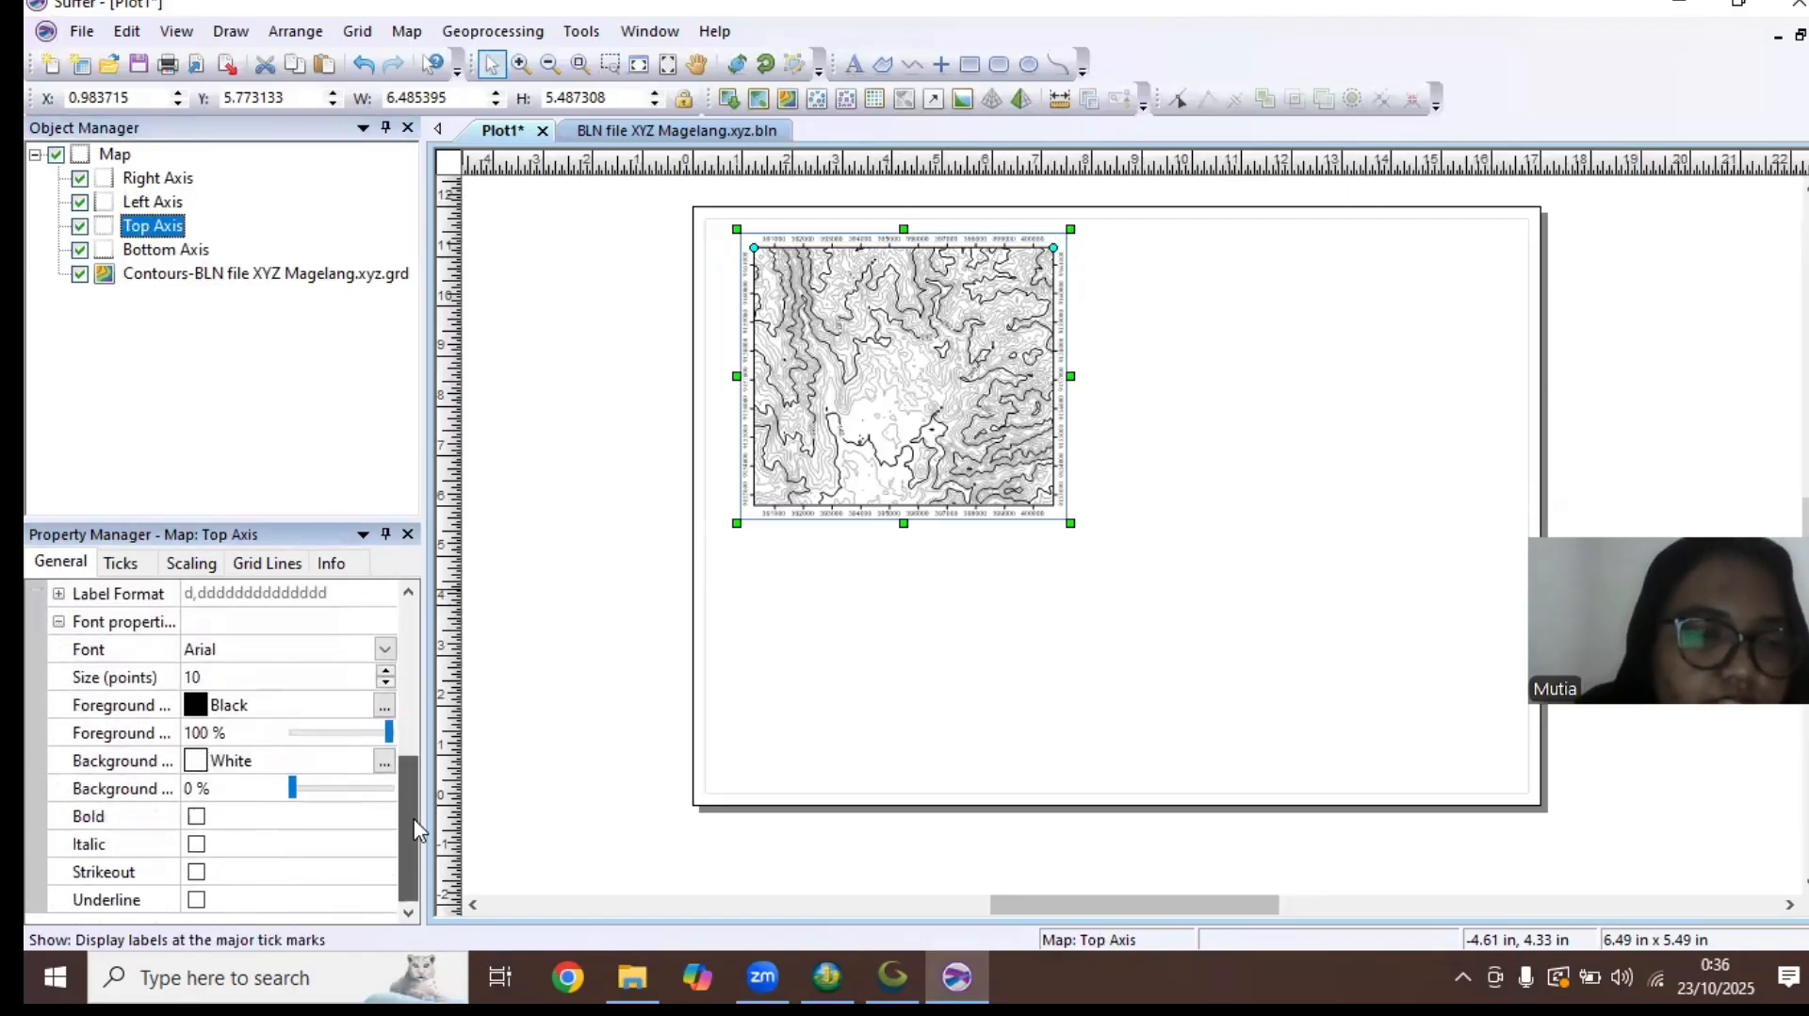
pyautogui.click(279, 650)
pyautogui.write('ti')
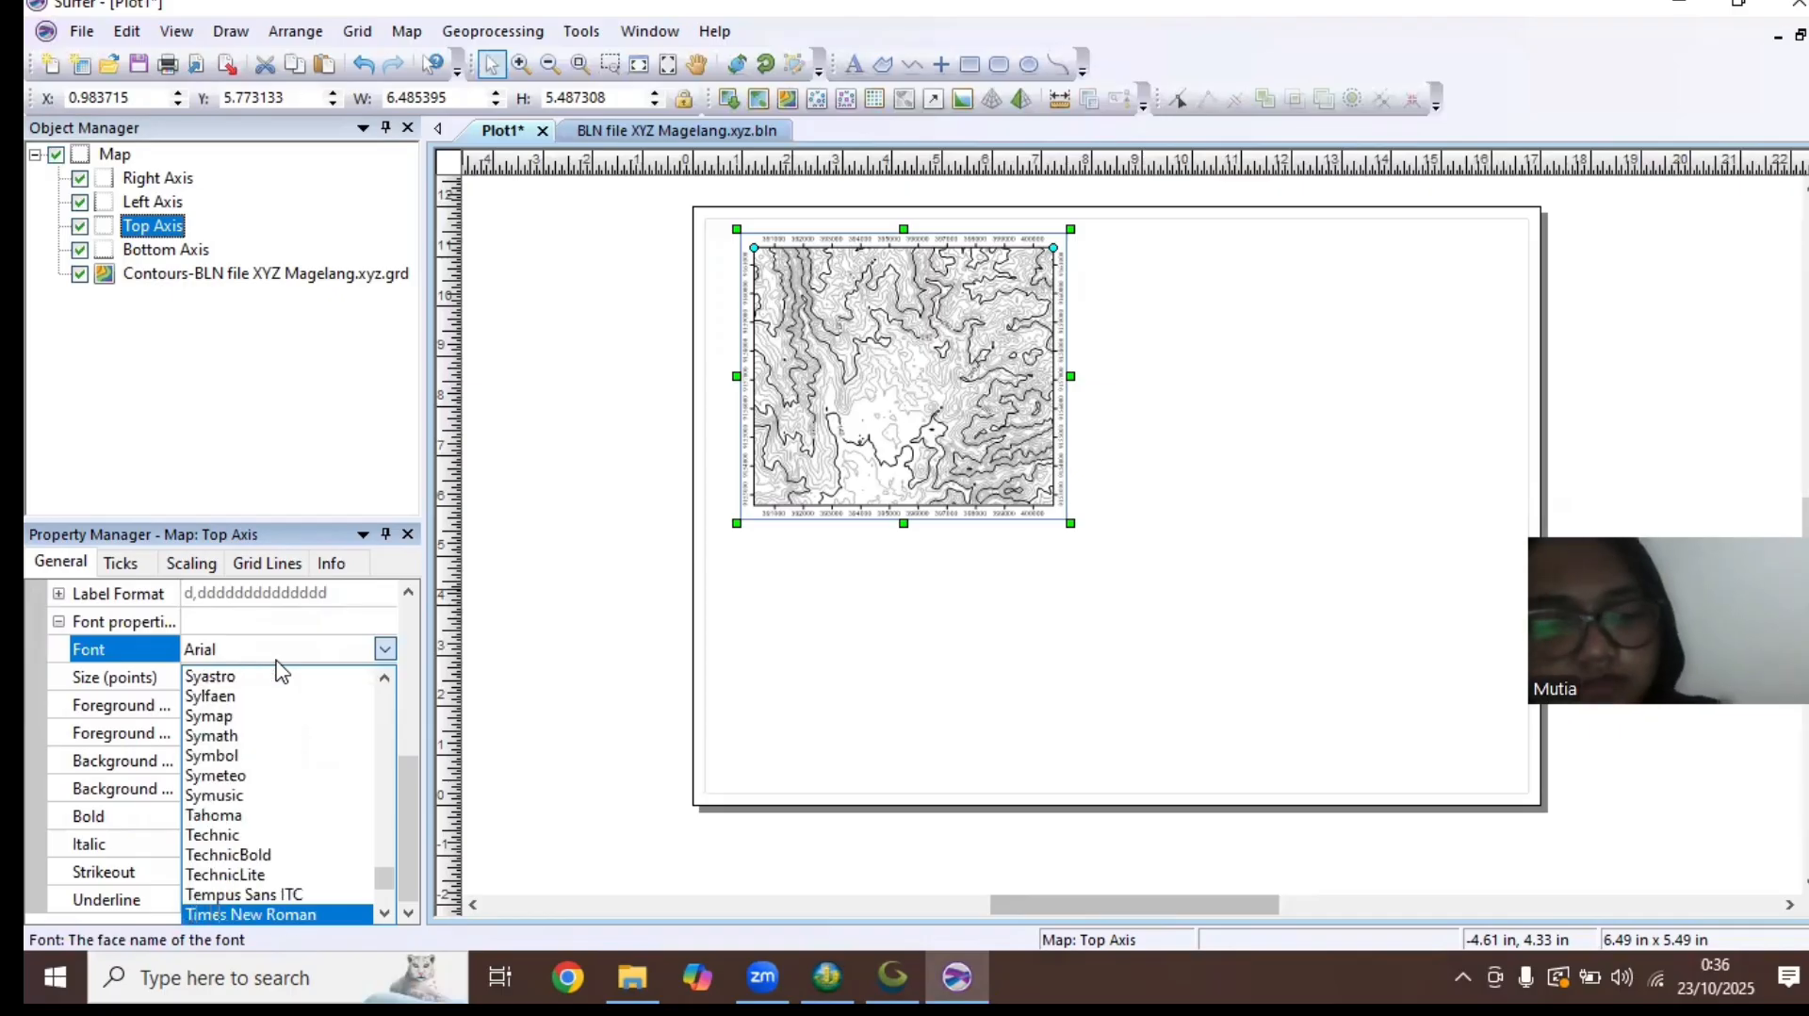
pyautogui.click(283, 914)
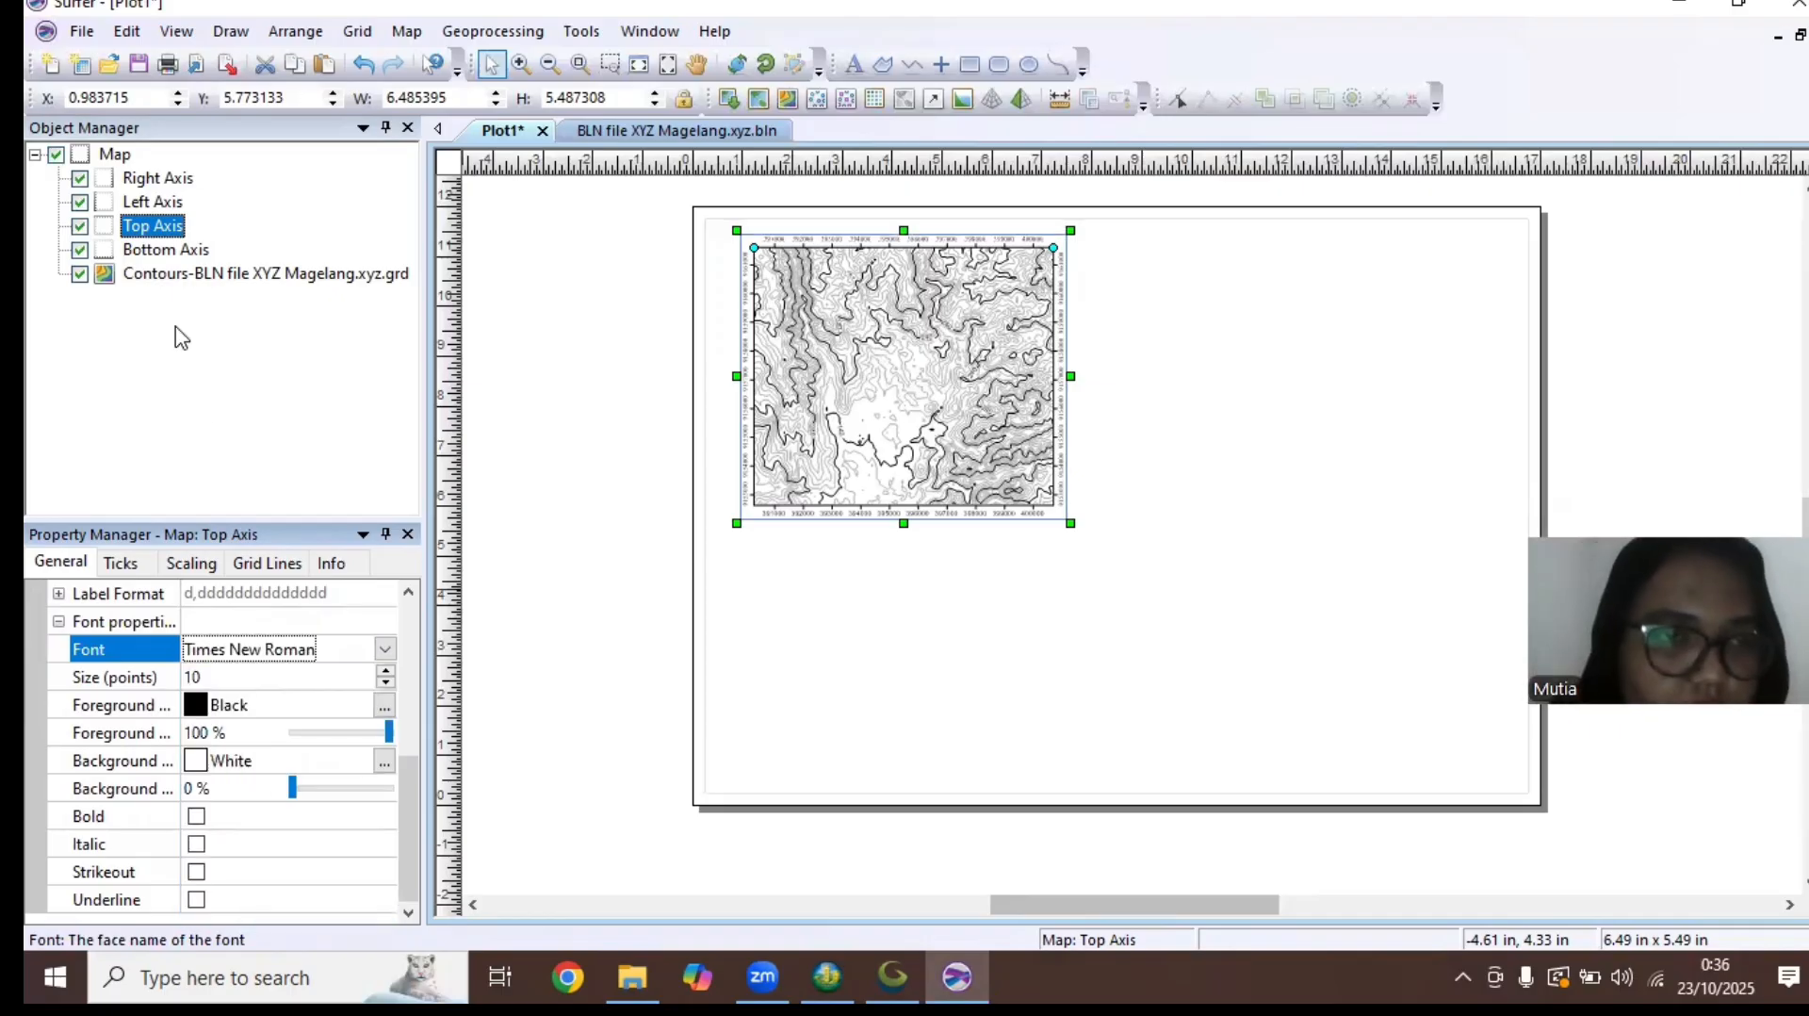
# Set the bottom axis label font to Times New Roman and deselect the map
pyautogui.click(162, 250)
pyautogui.moveTo(411, 676); pyautogui.dragTo(405, 799)
pyautogui.click(256, 734)
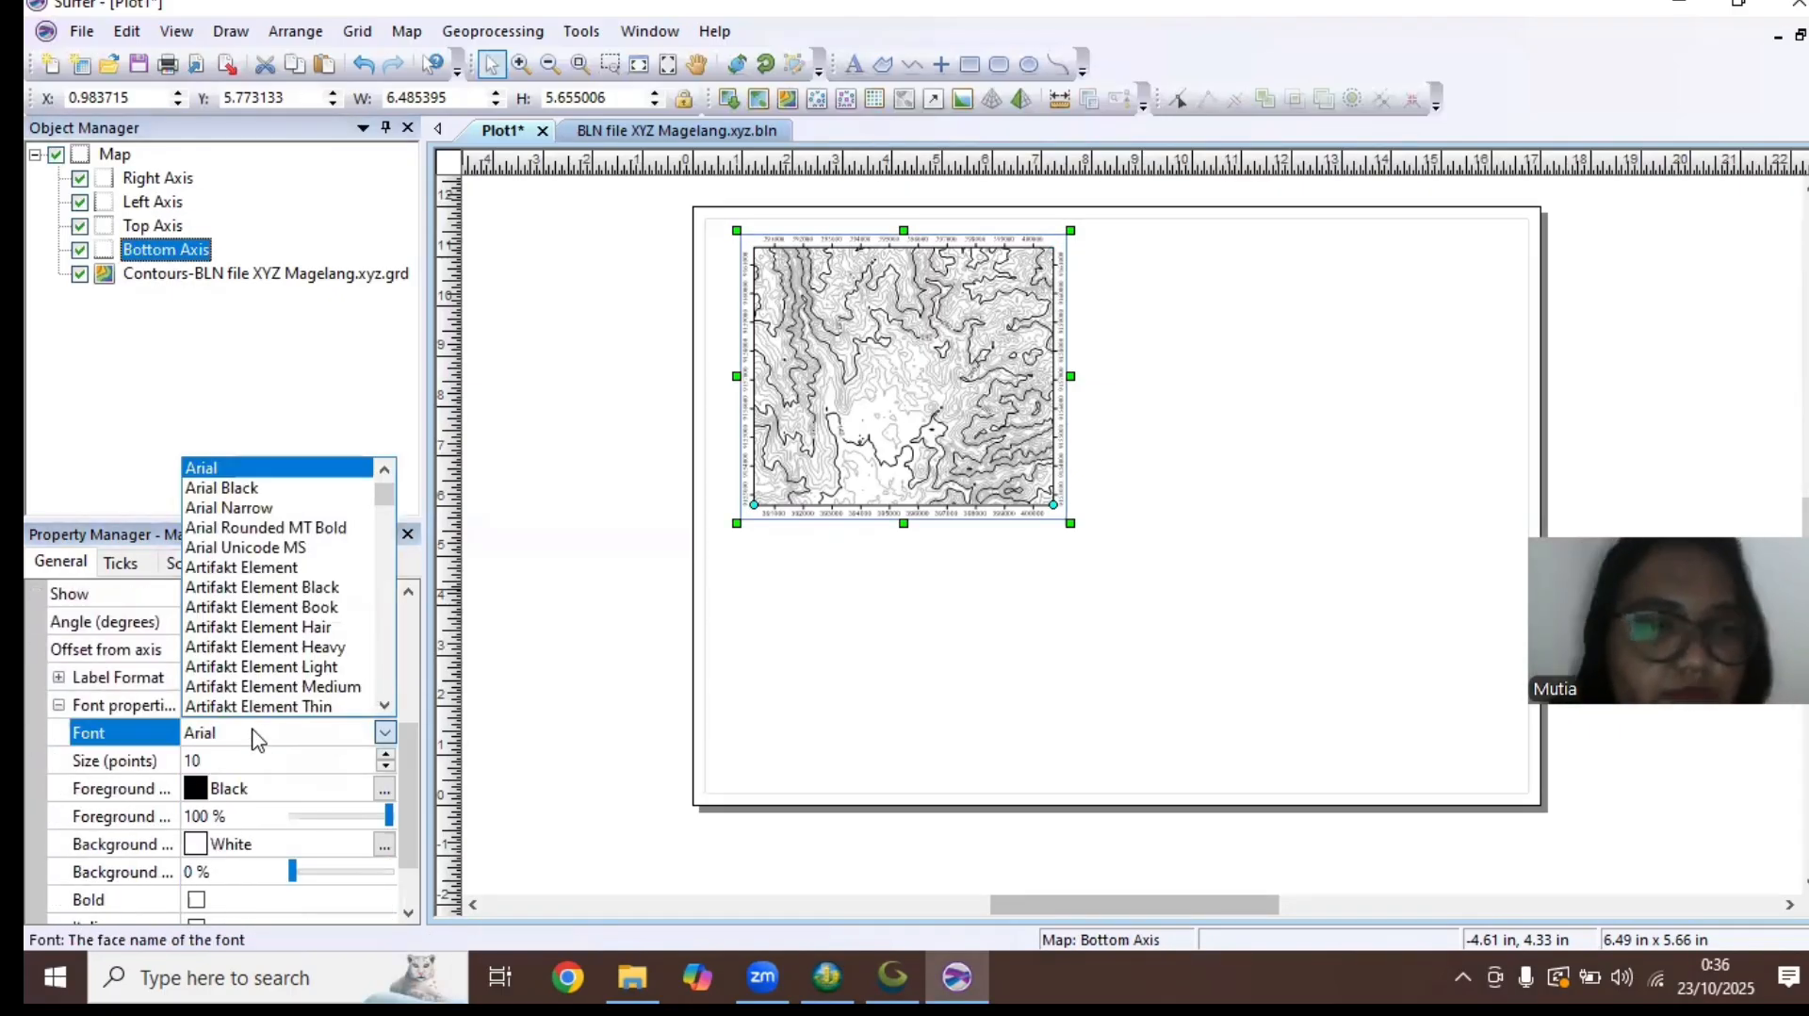
pyautogui.write('ti')
pyautogui.press('Return')
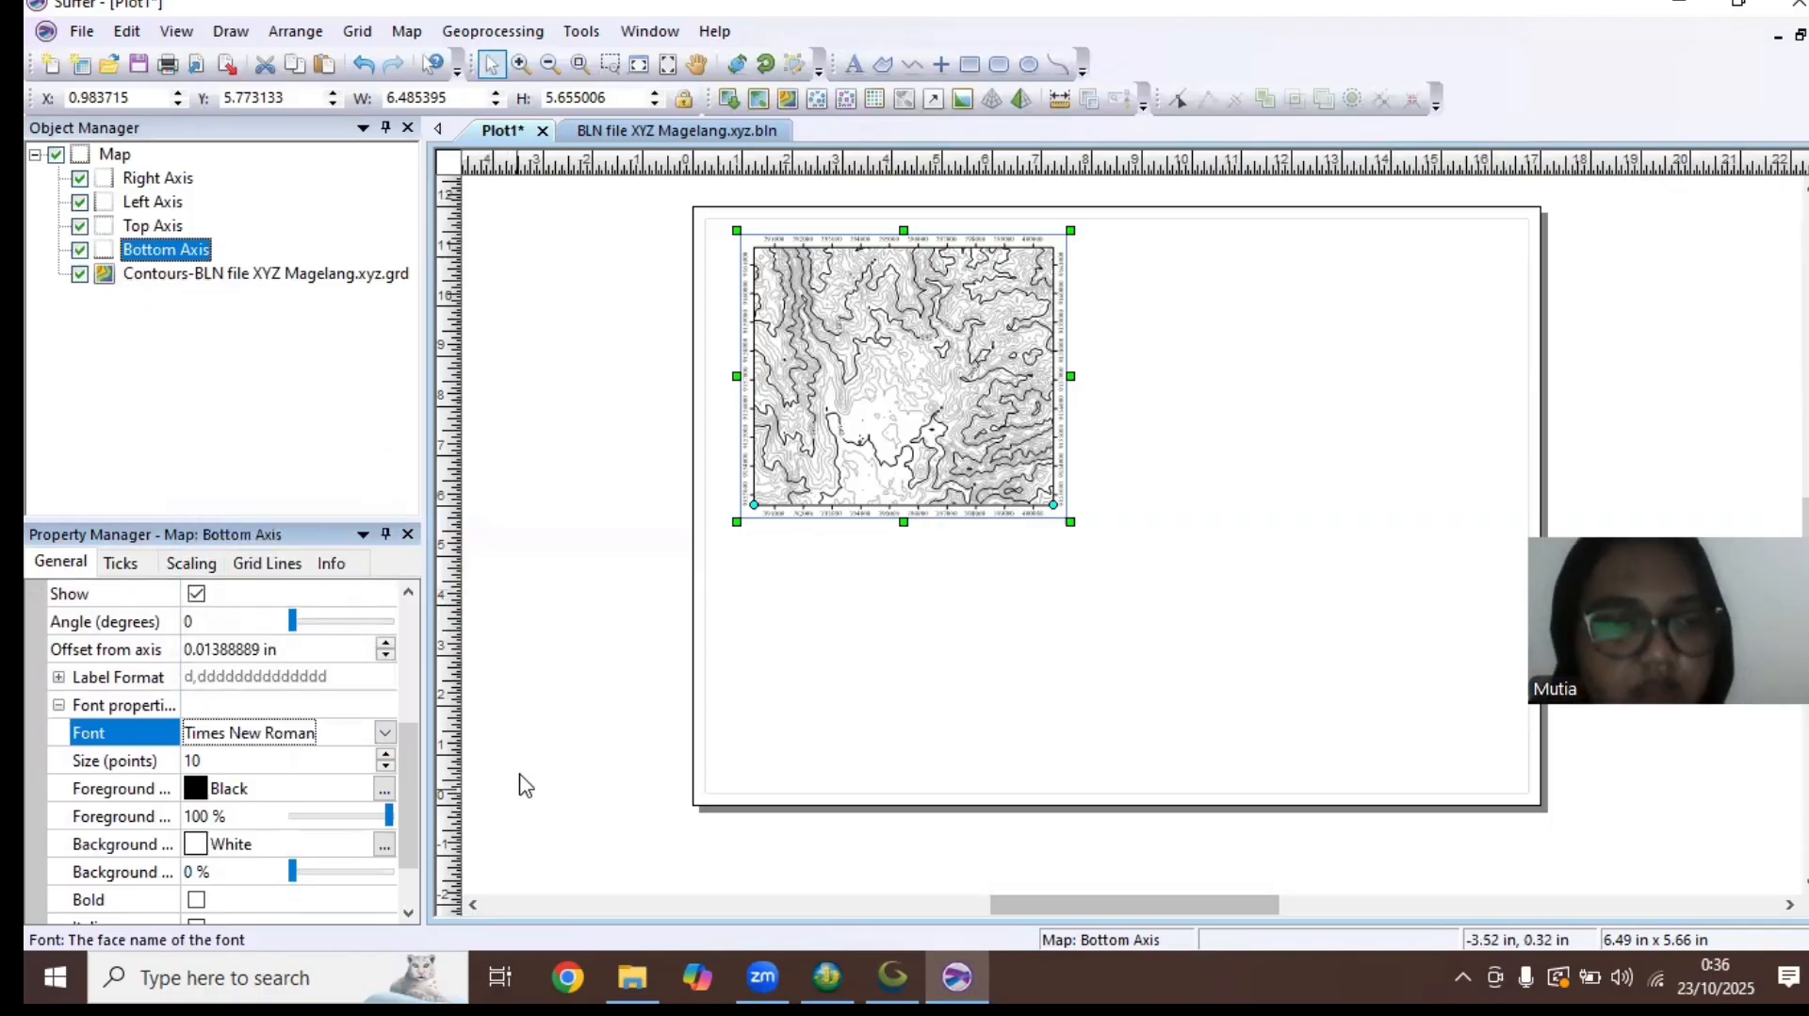
pyautogui.click(1005, 835)
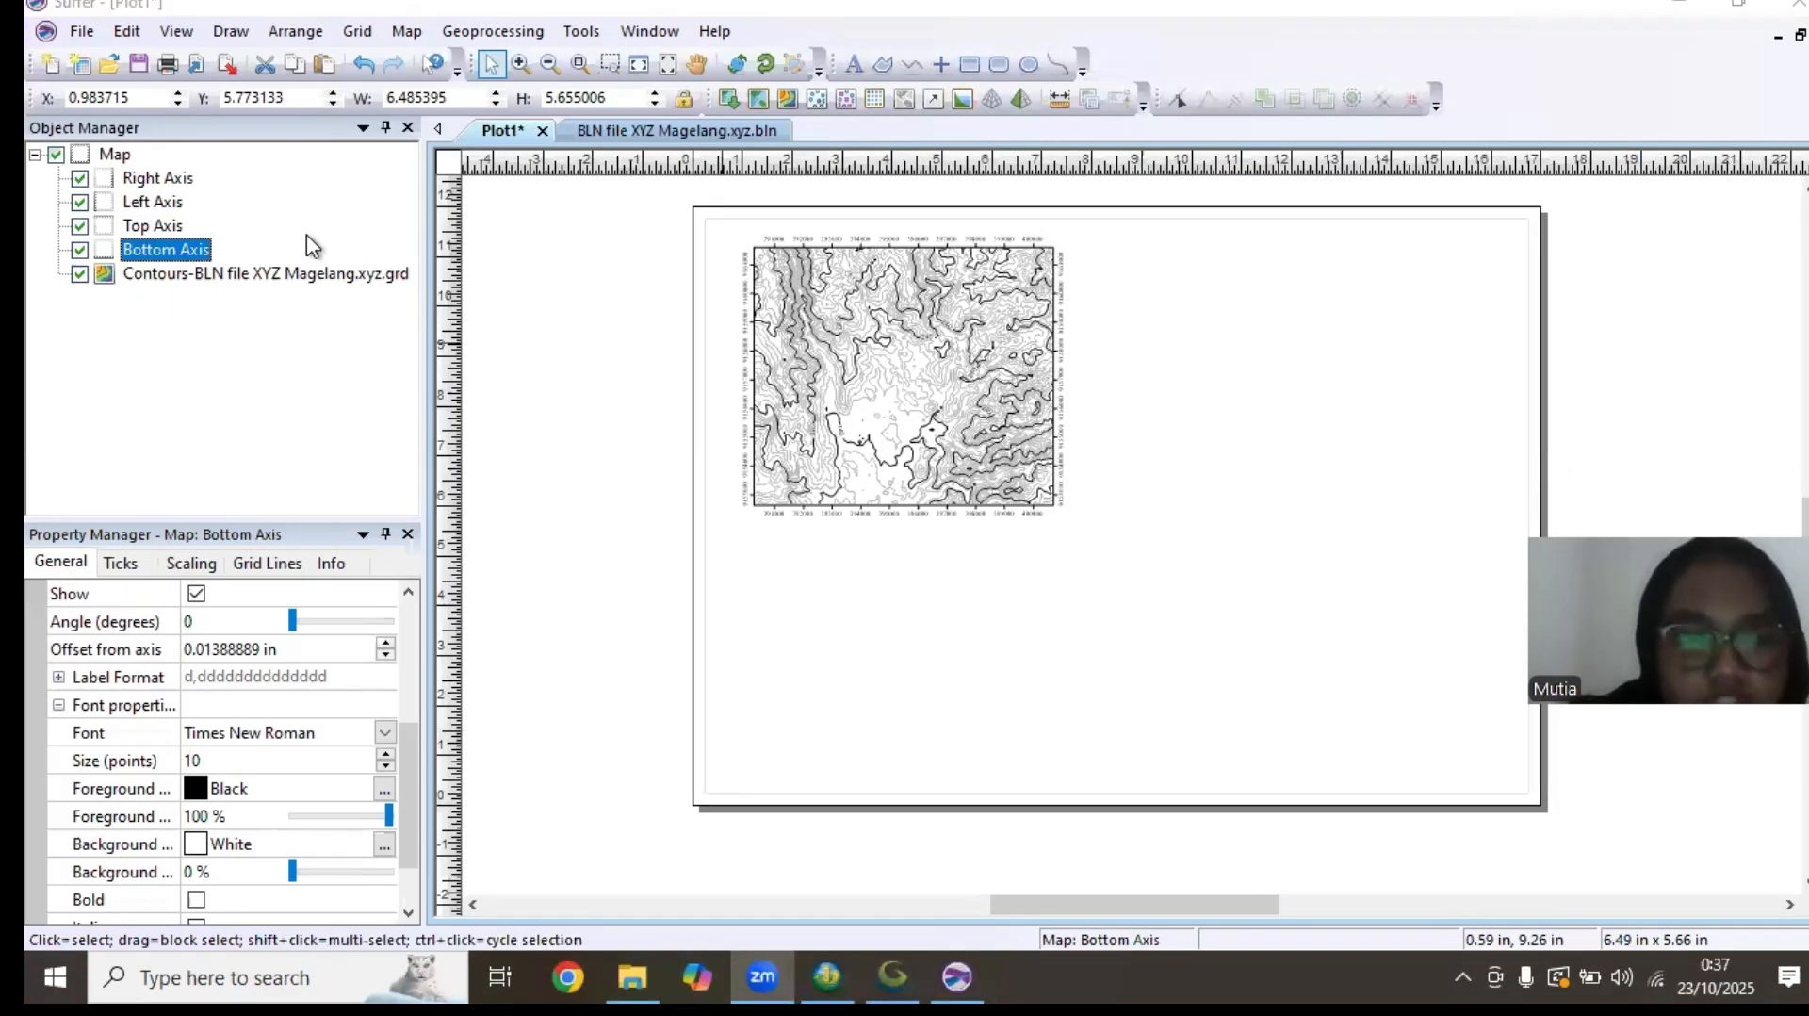
# Set the contour interval of the Magelang contour layer to 50
pyautogui.click(271, 275)
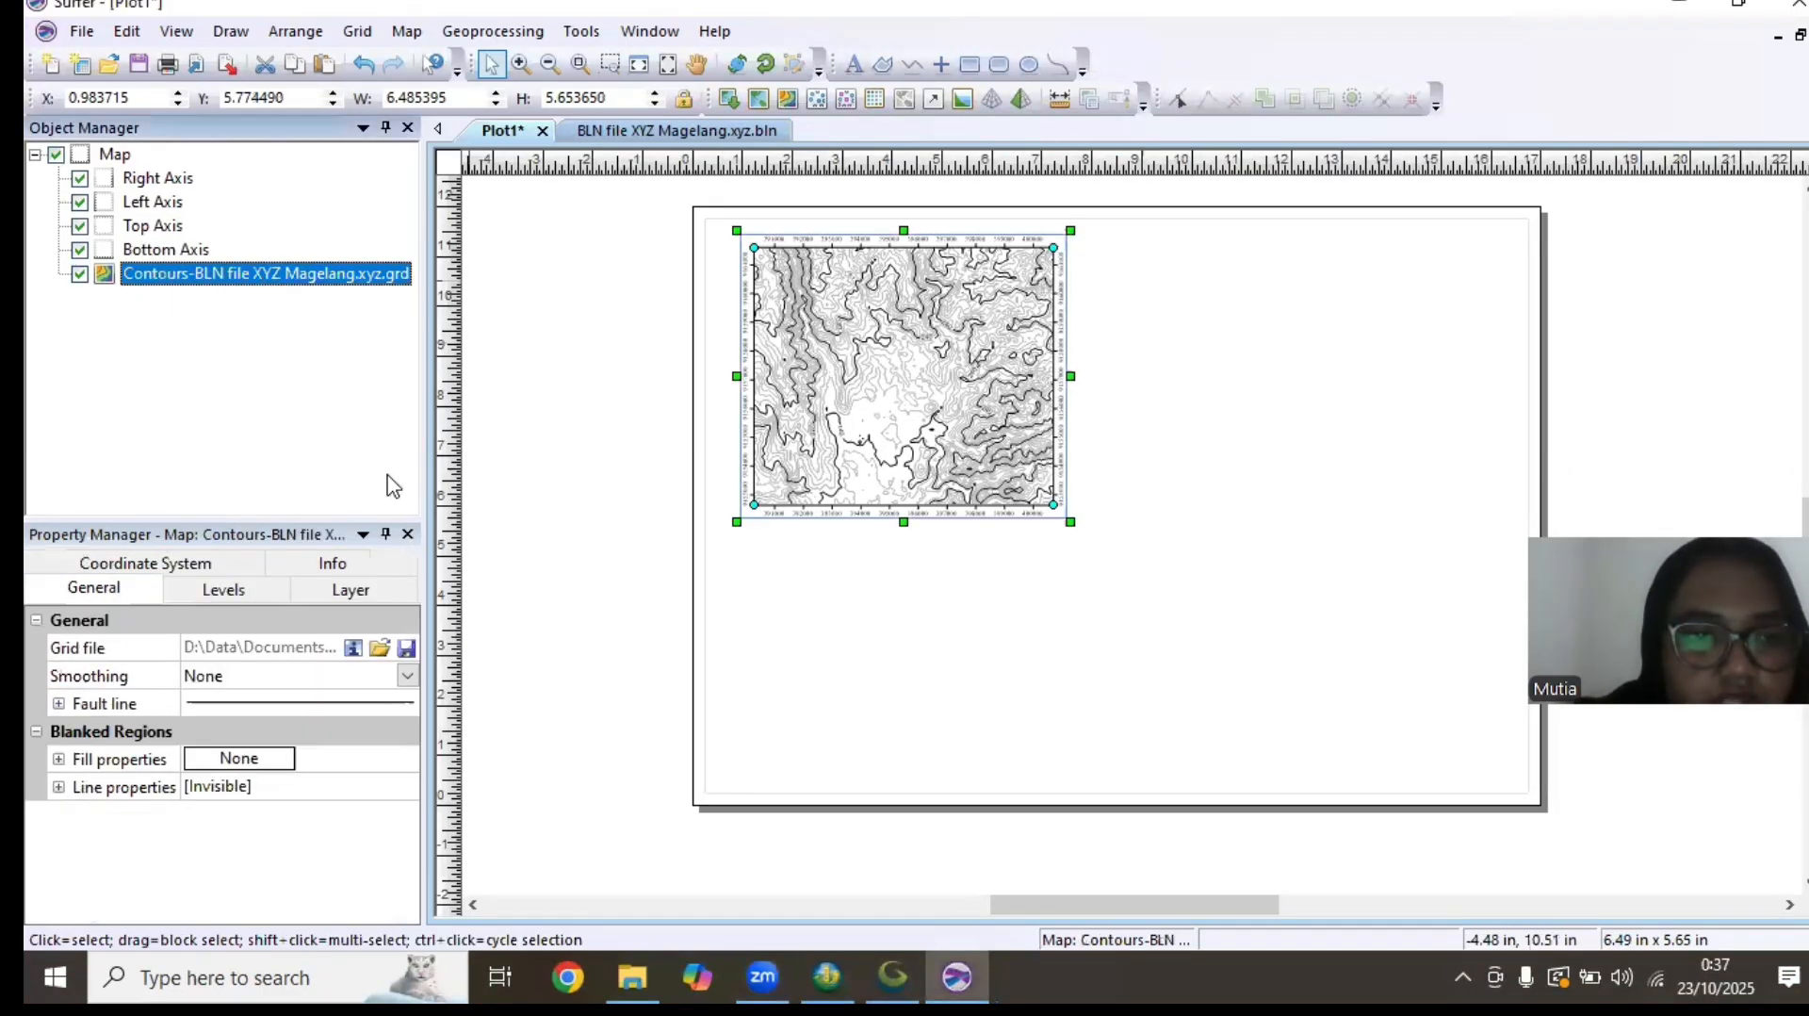
pyautogui.click(240, 603)
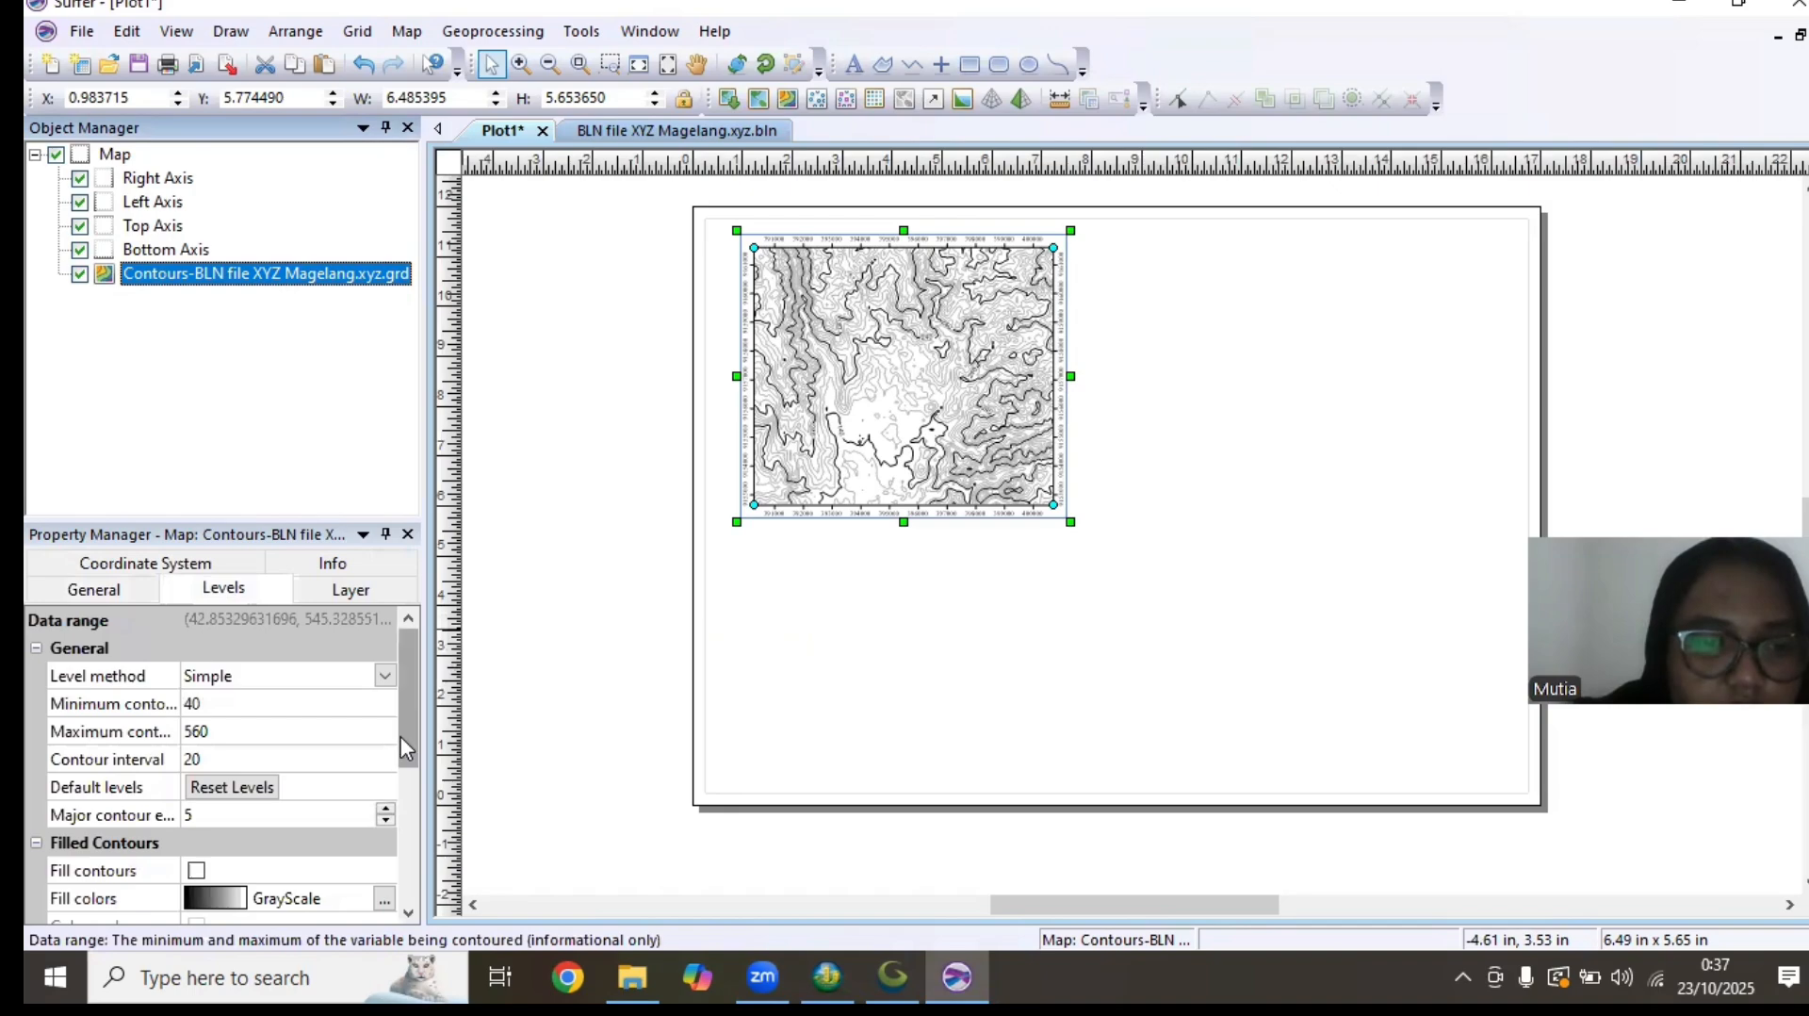
pyautogui.scroll(-1, 226, 716)
pyautogui.click(209, 704)
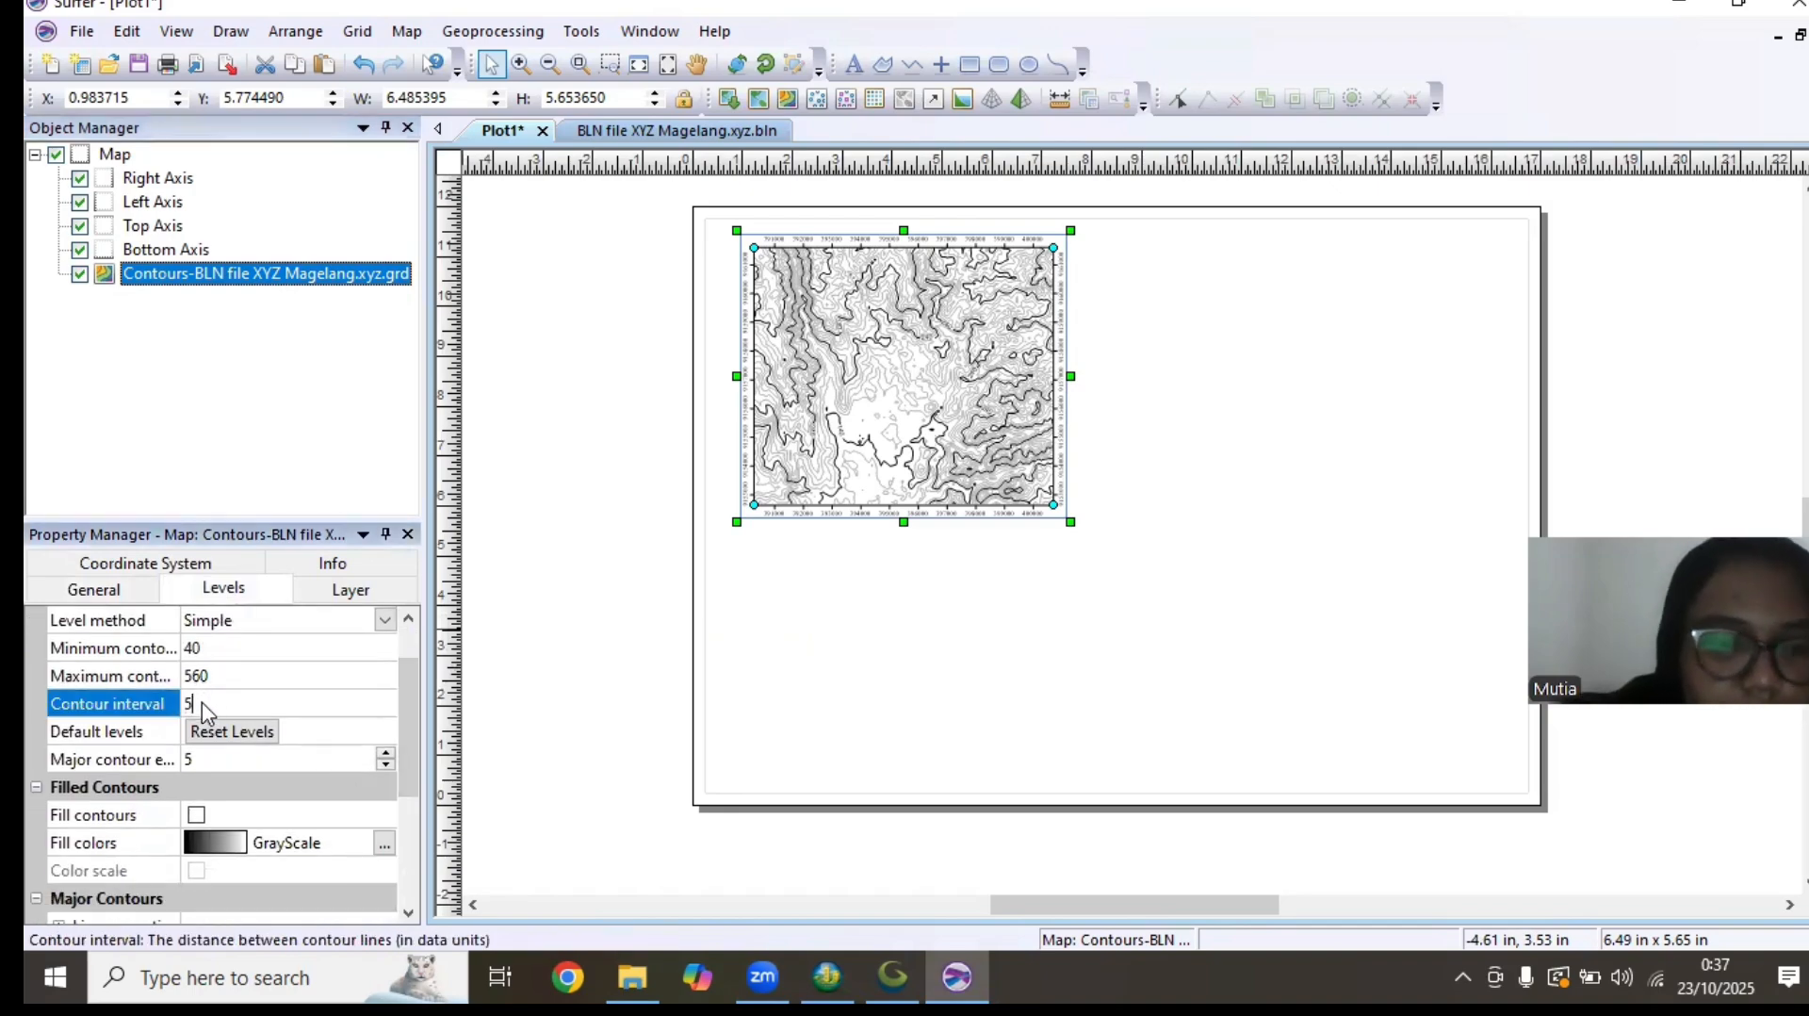
pyautogui.write('50')
pyautogui.click(328, 657)
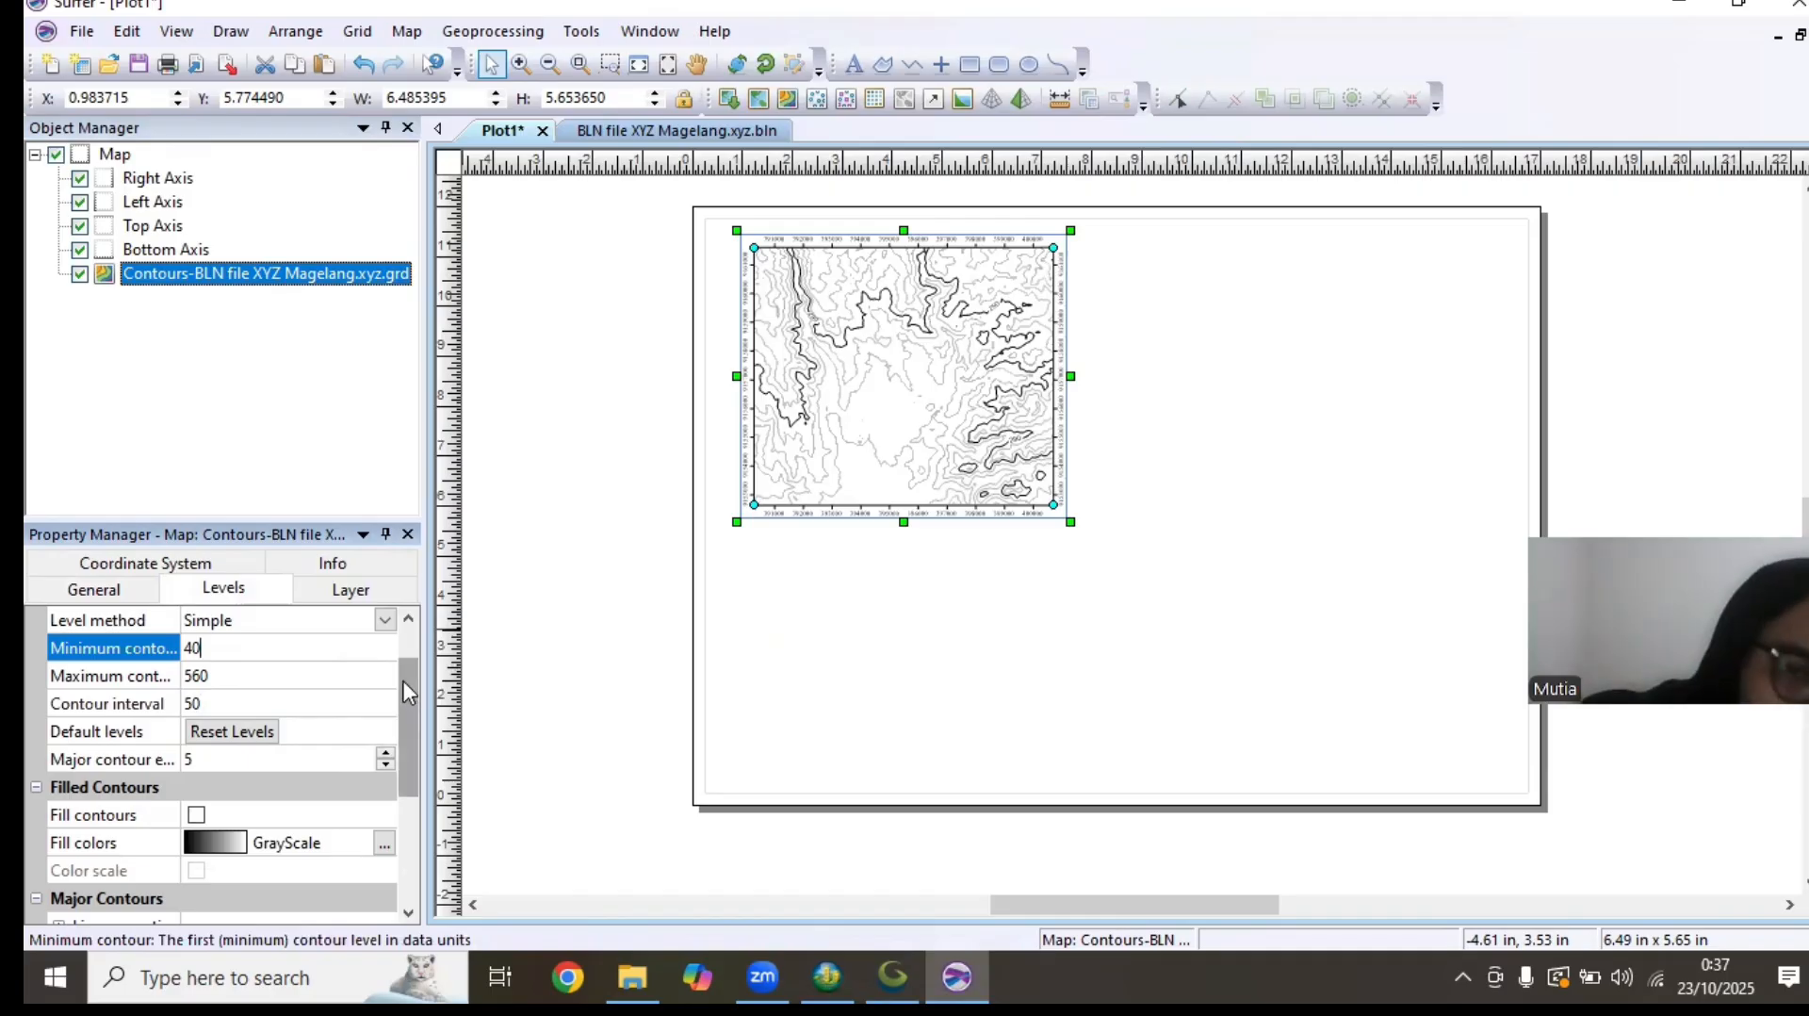
# Change the line color of the contour layer's major contours to Orange
pyautogui.moveTo(405, 682); pyautogui.dragTo(392, 789)
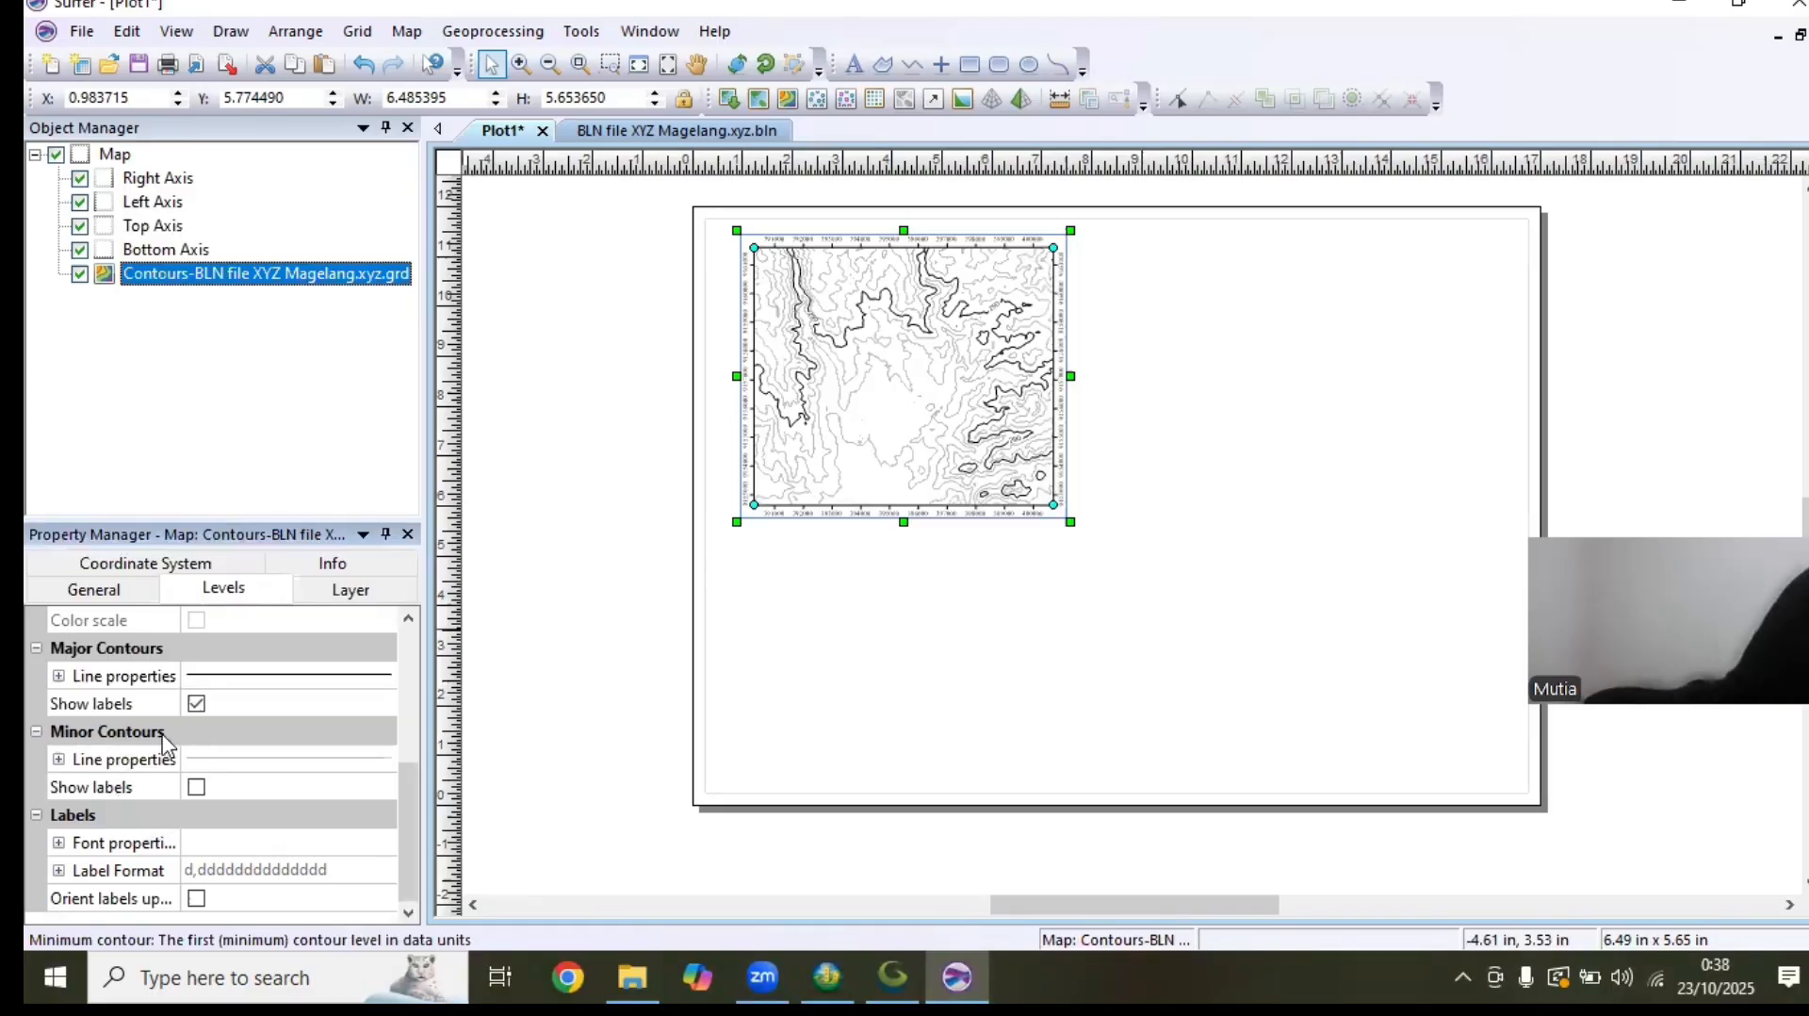
pyautogui.click(216, 681)
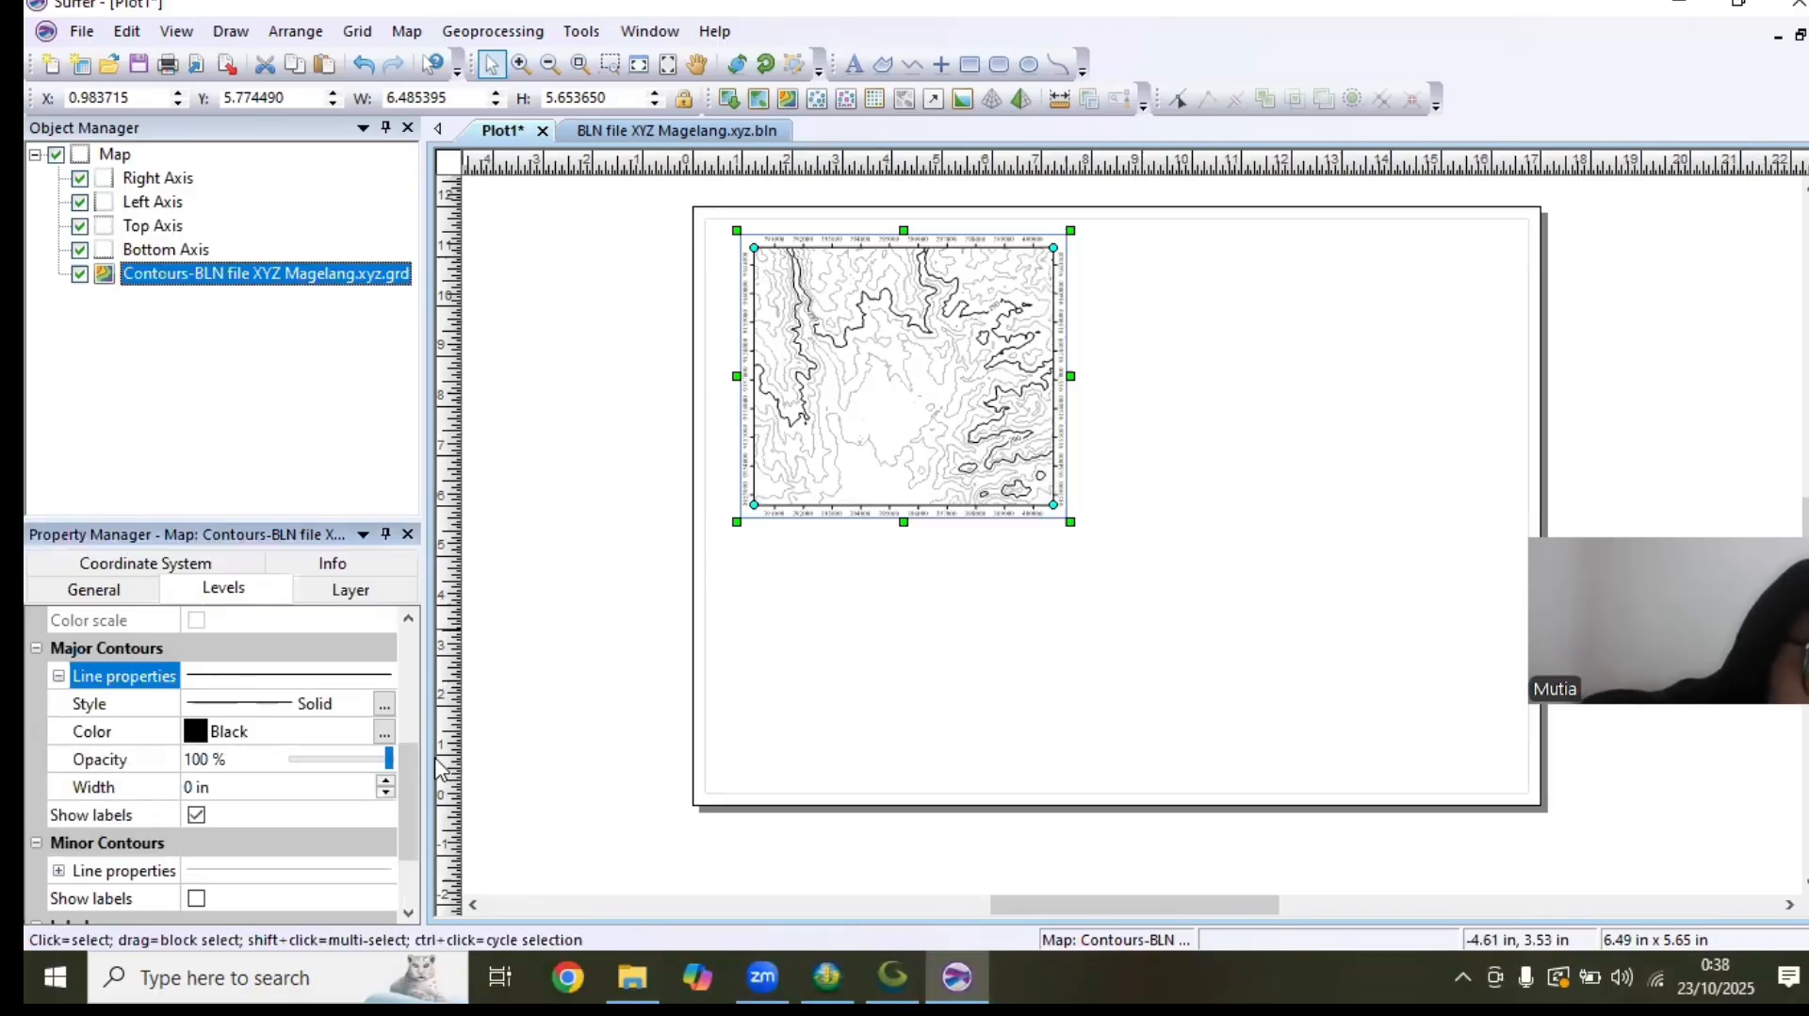
pyautogui.click(384, 731)
pyautogui.click(473, 477)
pyautogui.click(195, 732)
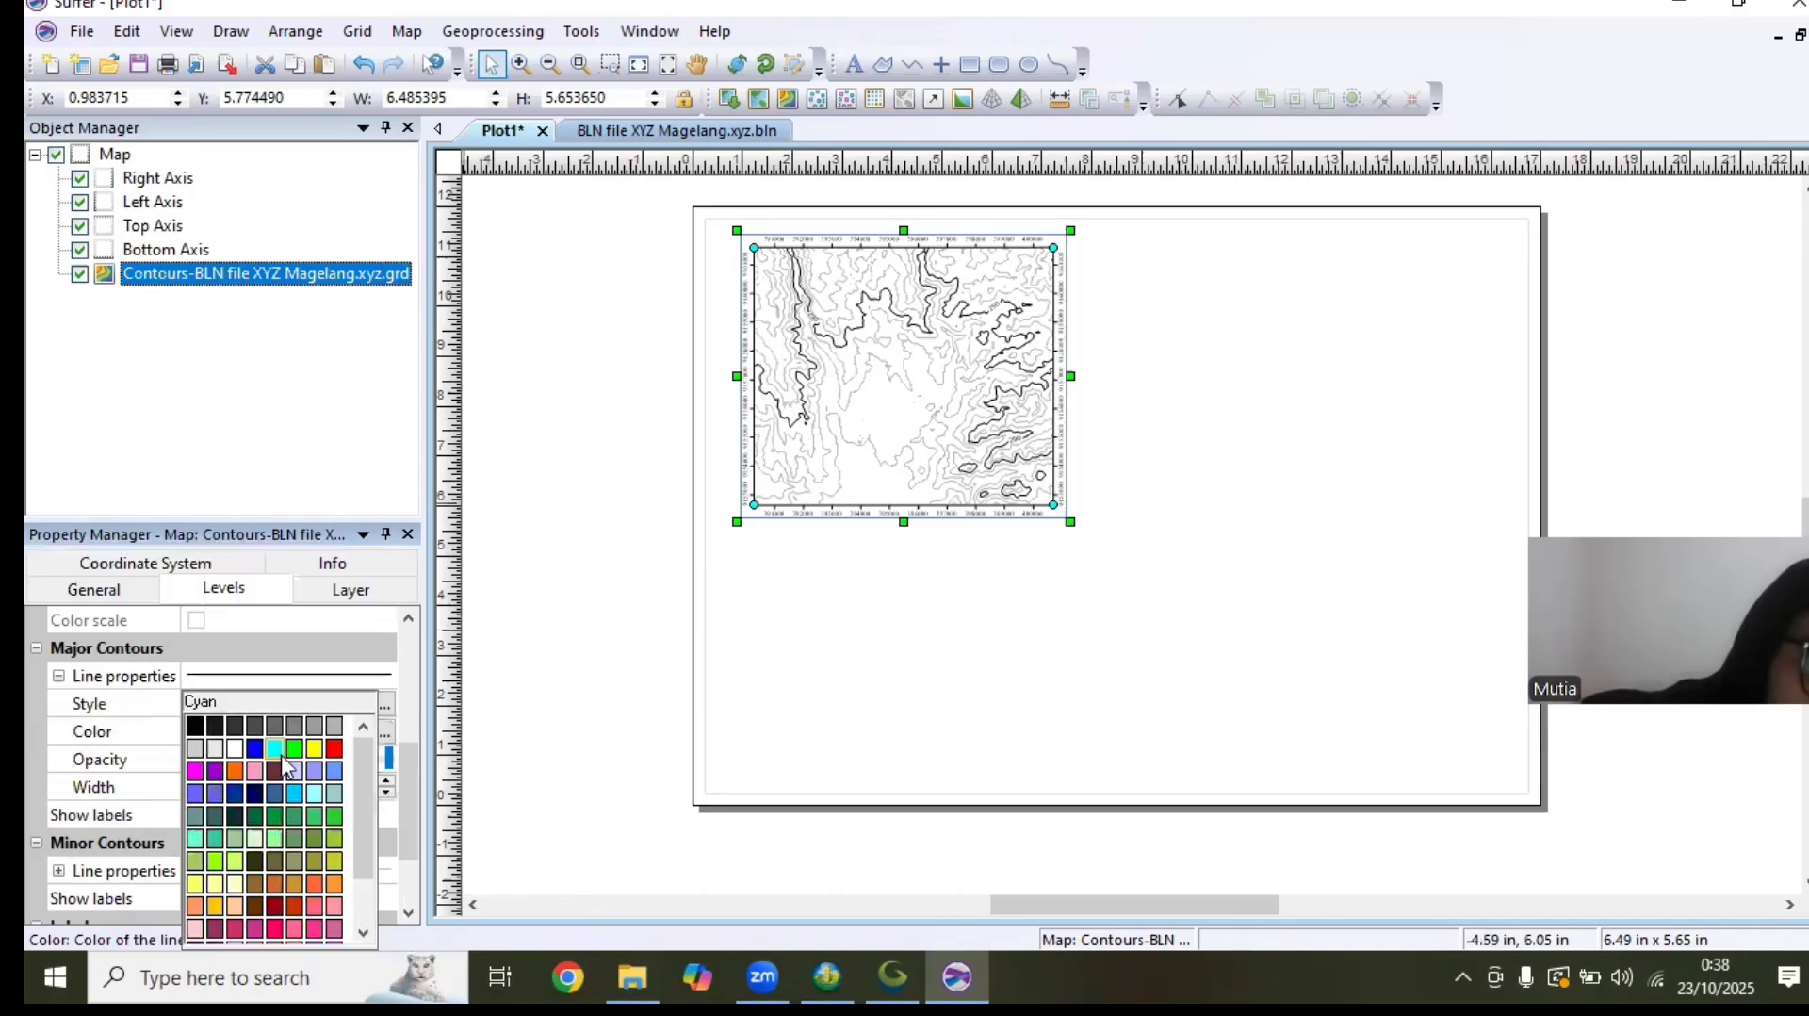
pyautogui.click(234, 762)
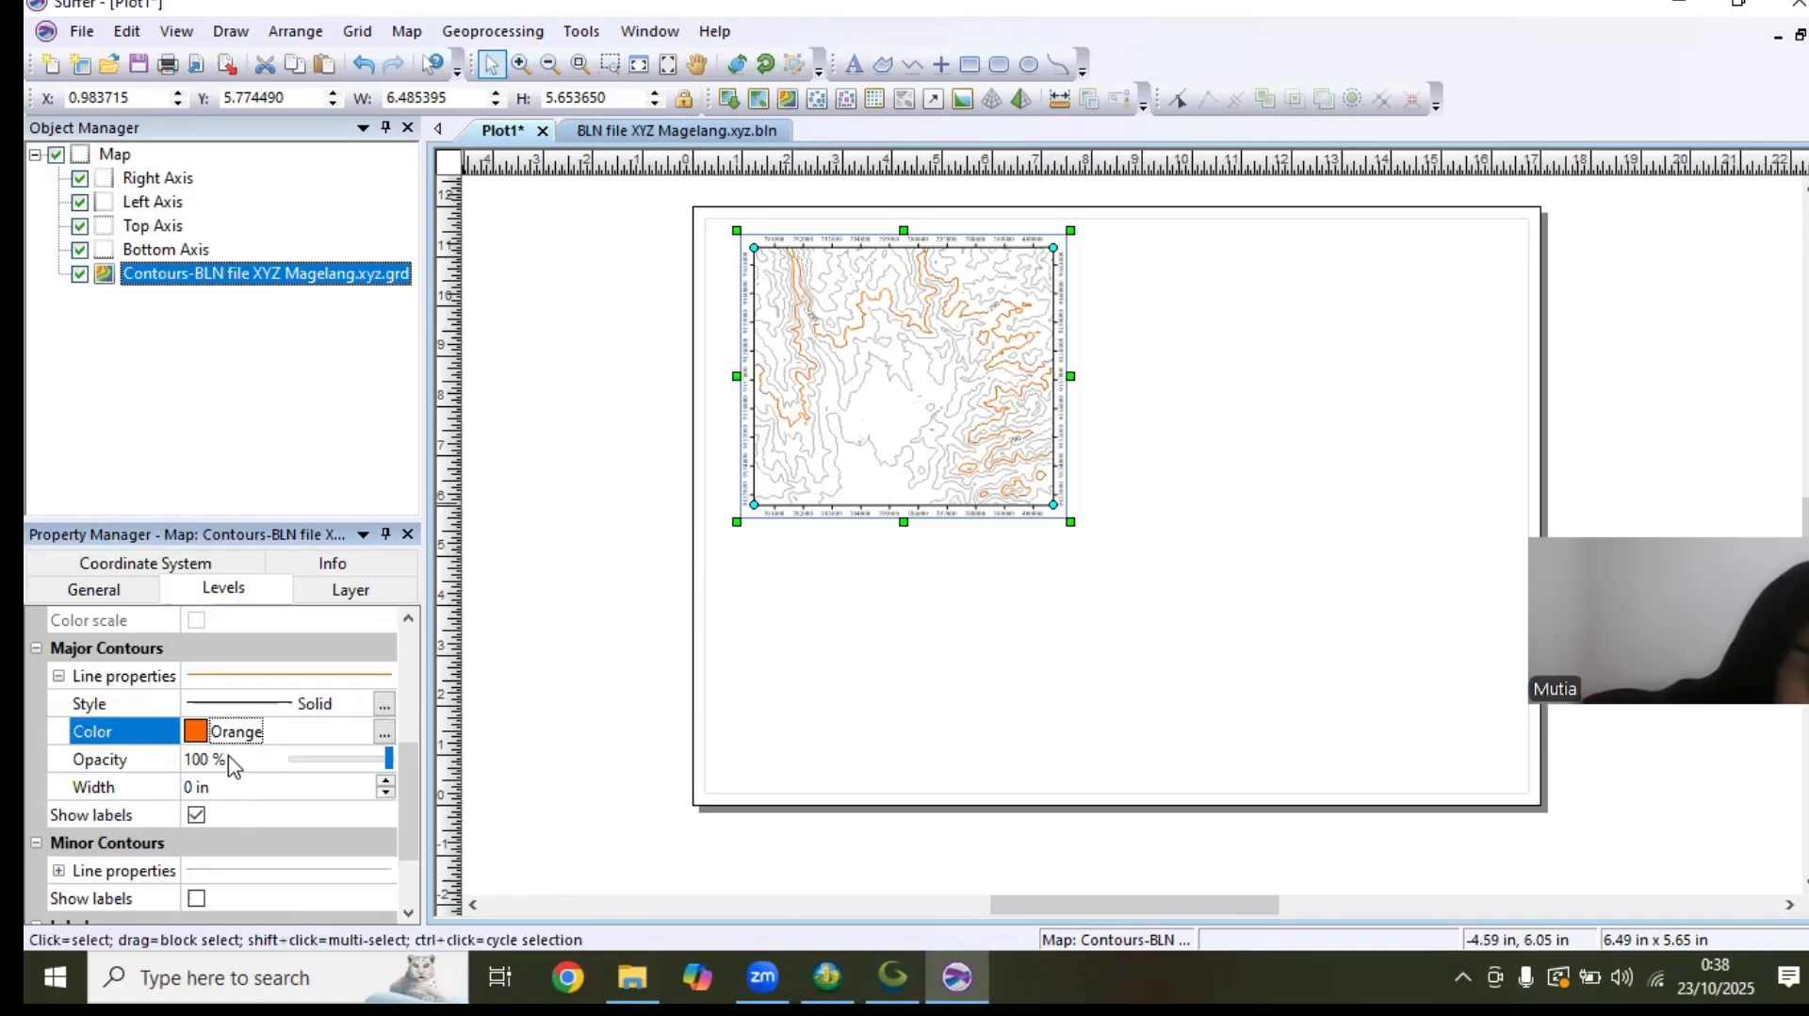
# Set the line width of the contour layer's major contours to 0.03 in
pyautogui.moveTo(405, 749); pyautogui.dragTo(409, 771)
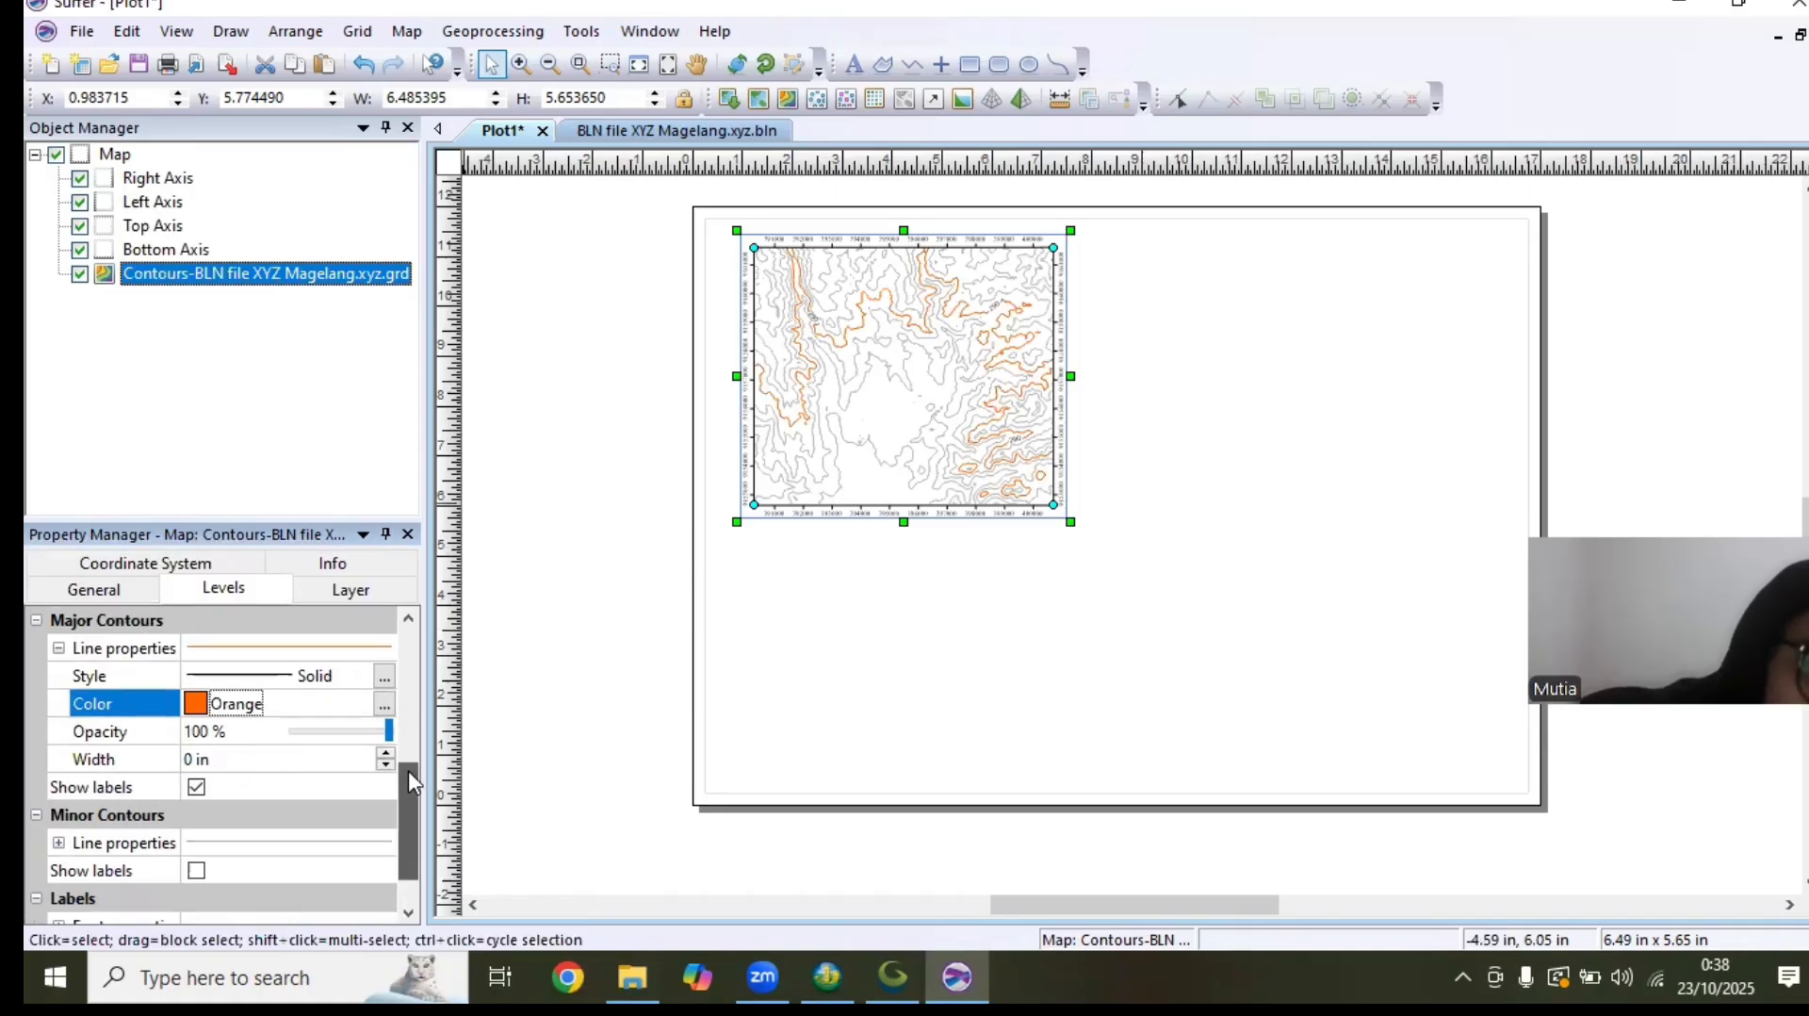
pyautogui.click(59, 843)
pyautogui.click(300, 701)
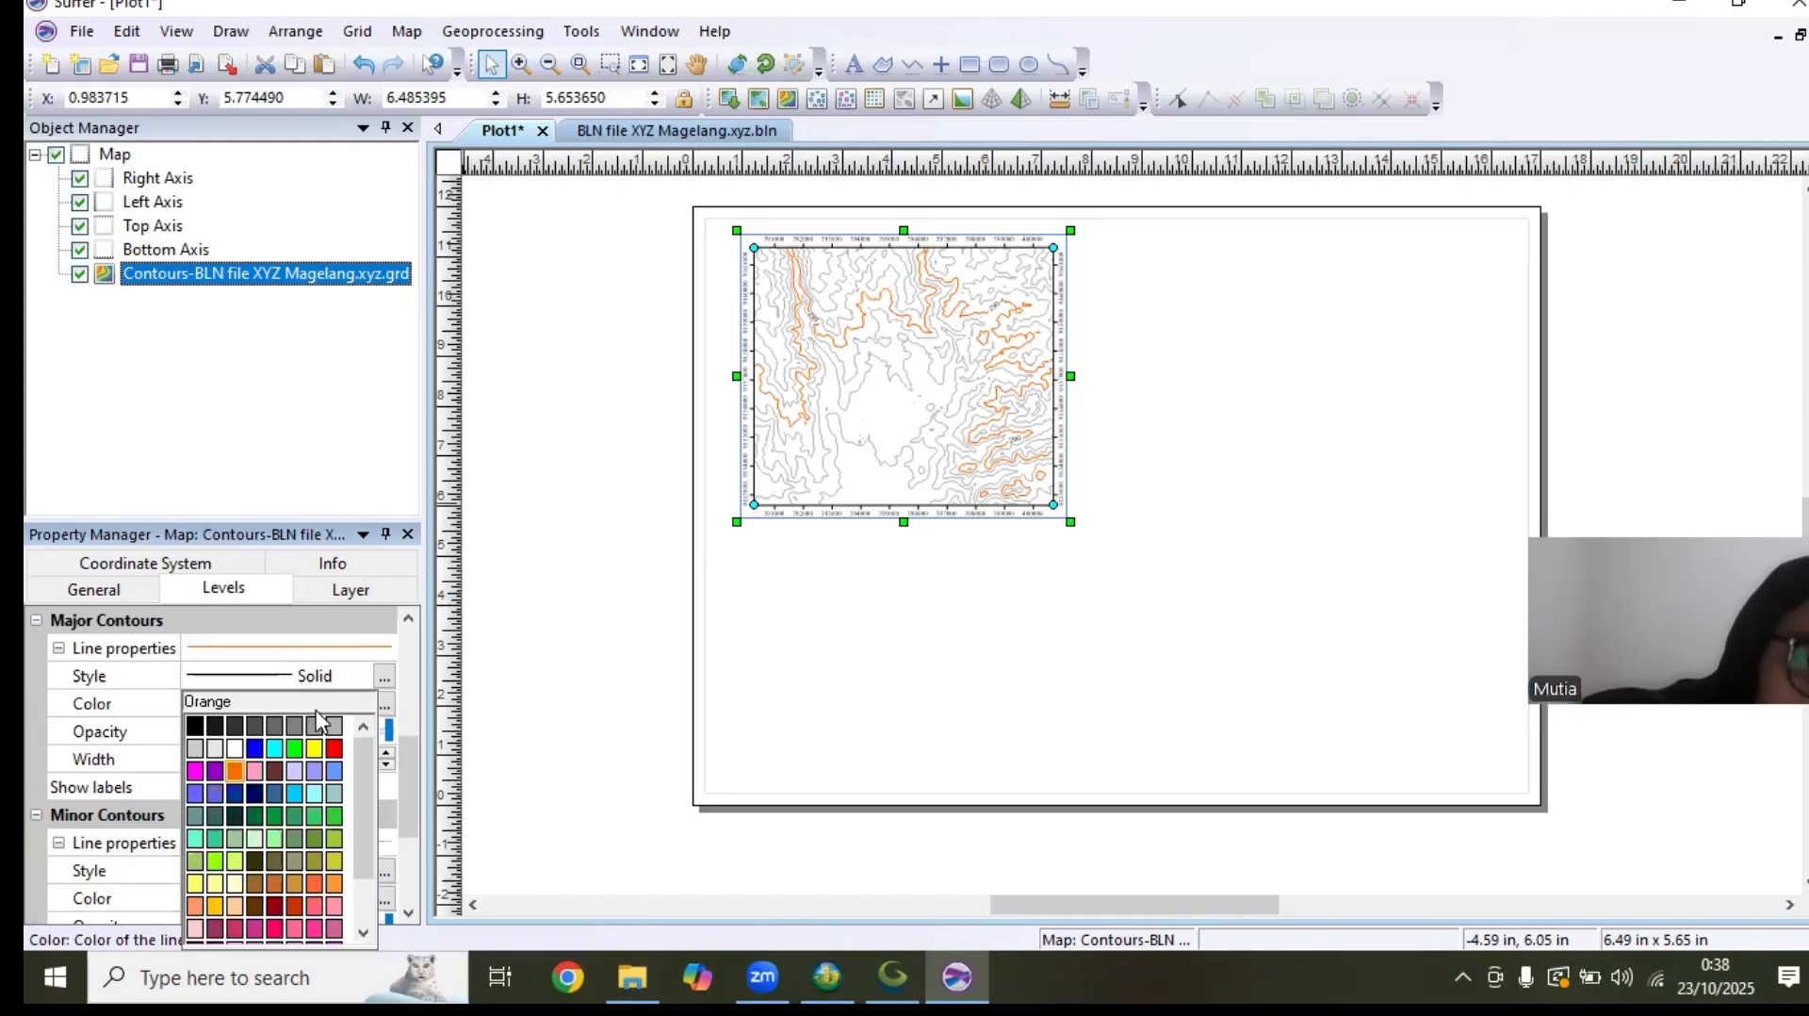
pyautogui.click(162, 719)
pyautogui.click(334, 678)
pyautogui.click(321, 692)
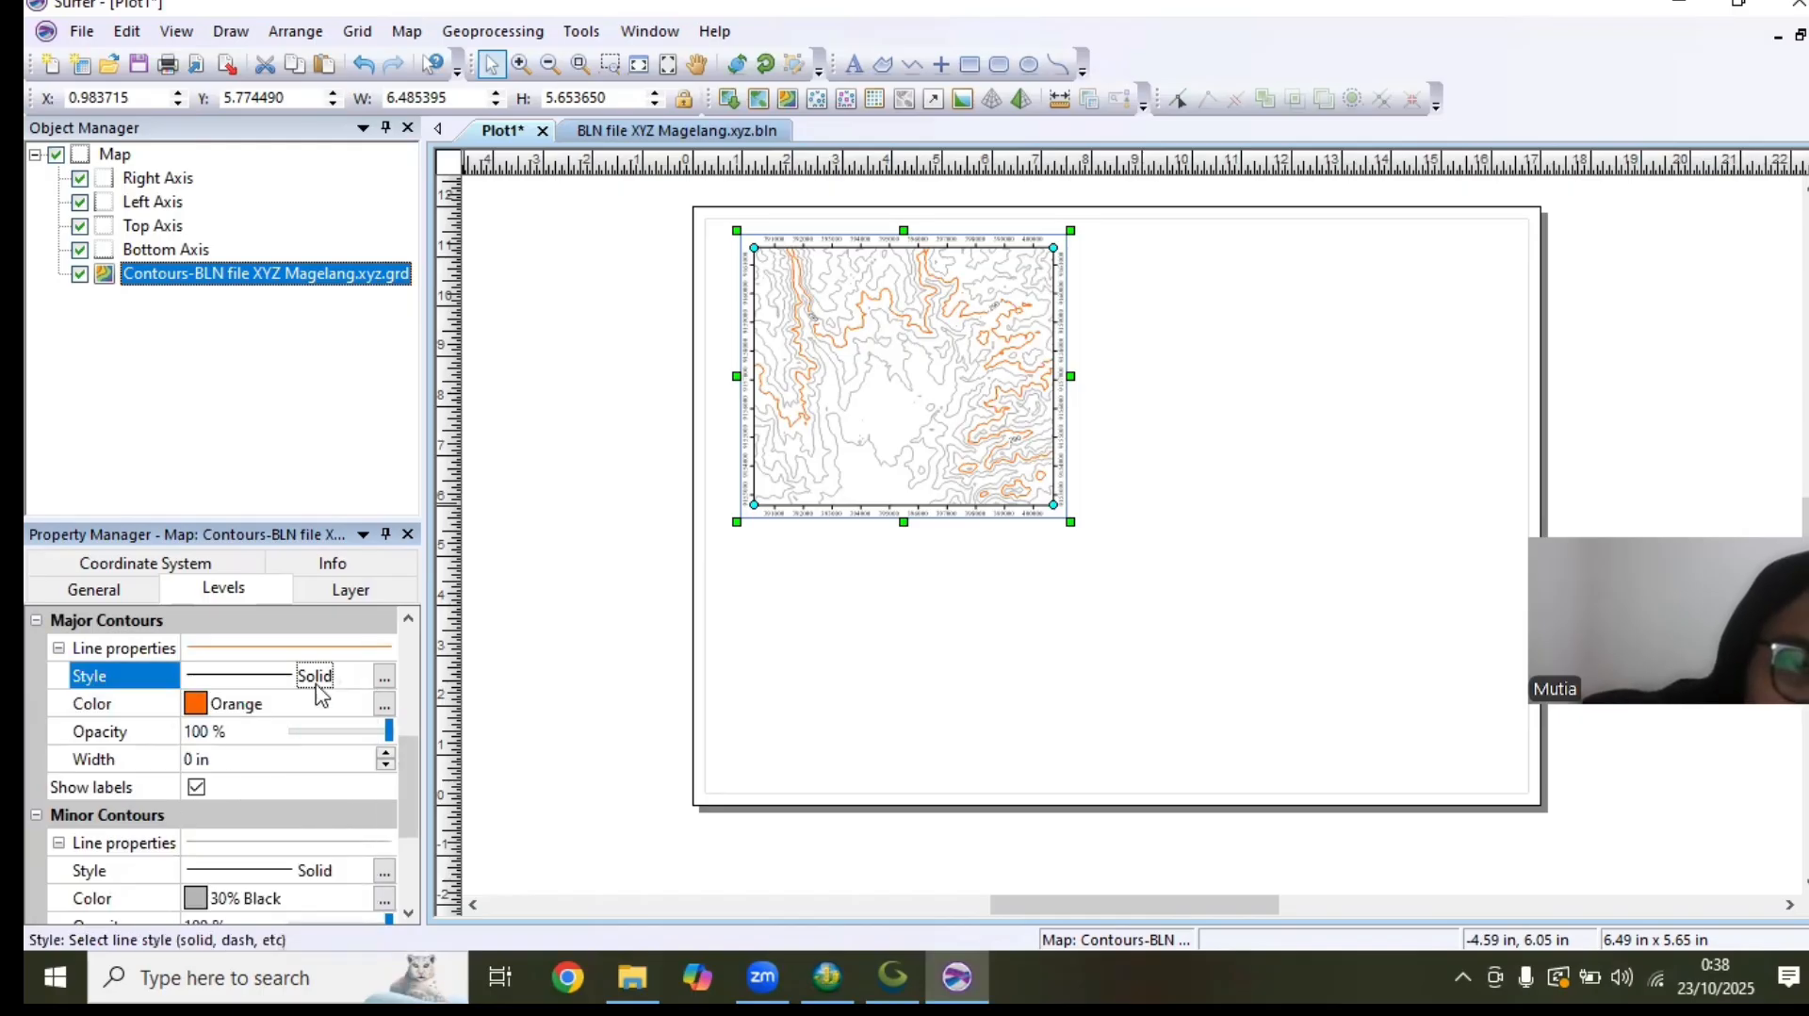
pyautogui.click(381, 755)
pyautogui.click(382, 755)
pyautogui.click(381, 755)
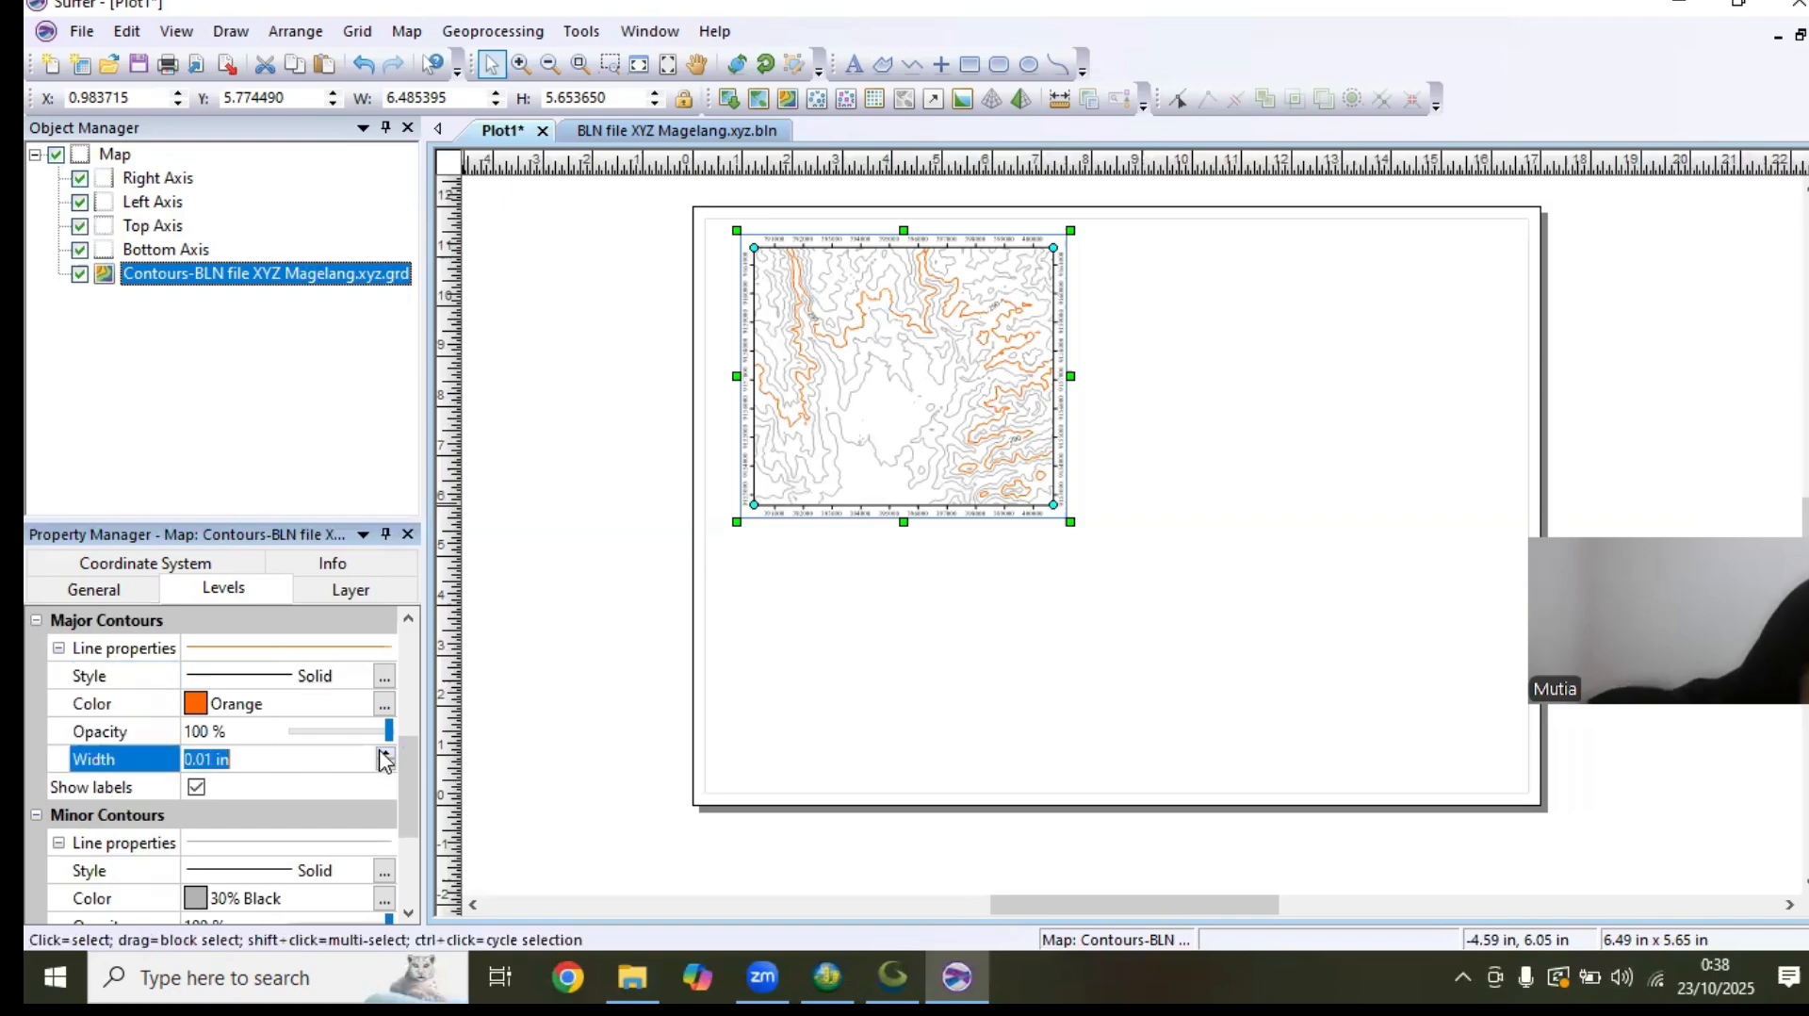
# Change the line color of the contour layer's minor contours to Orange
pyautogui.moveTo(411, 768); pyautogui.dragTo(414, 818)
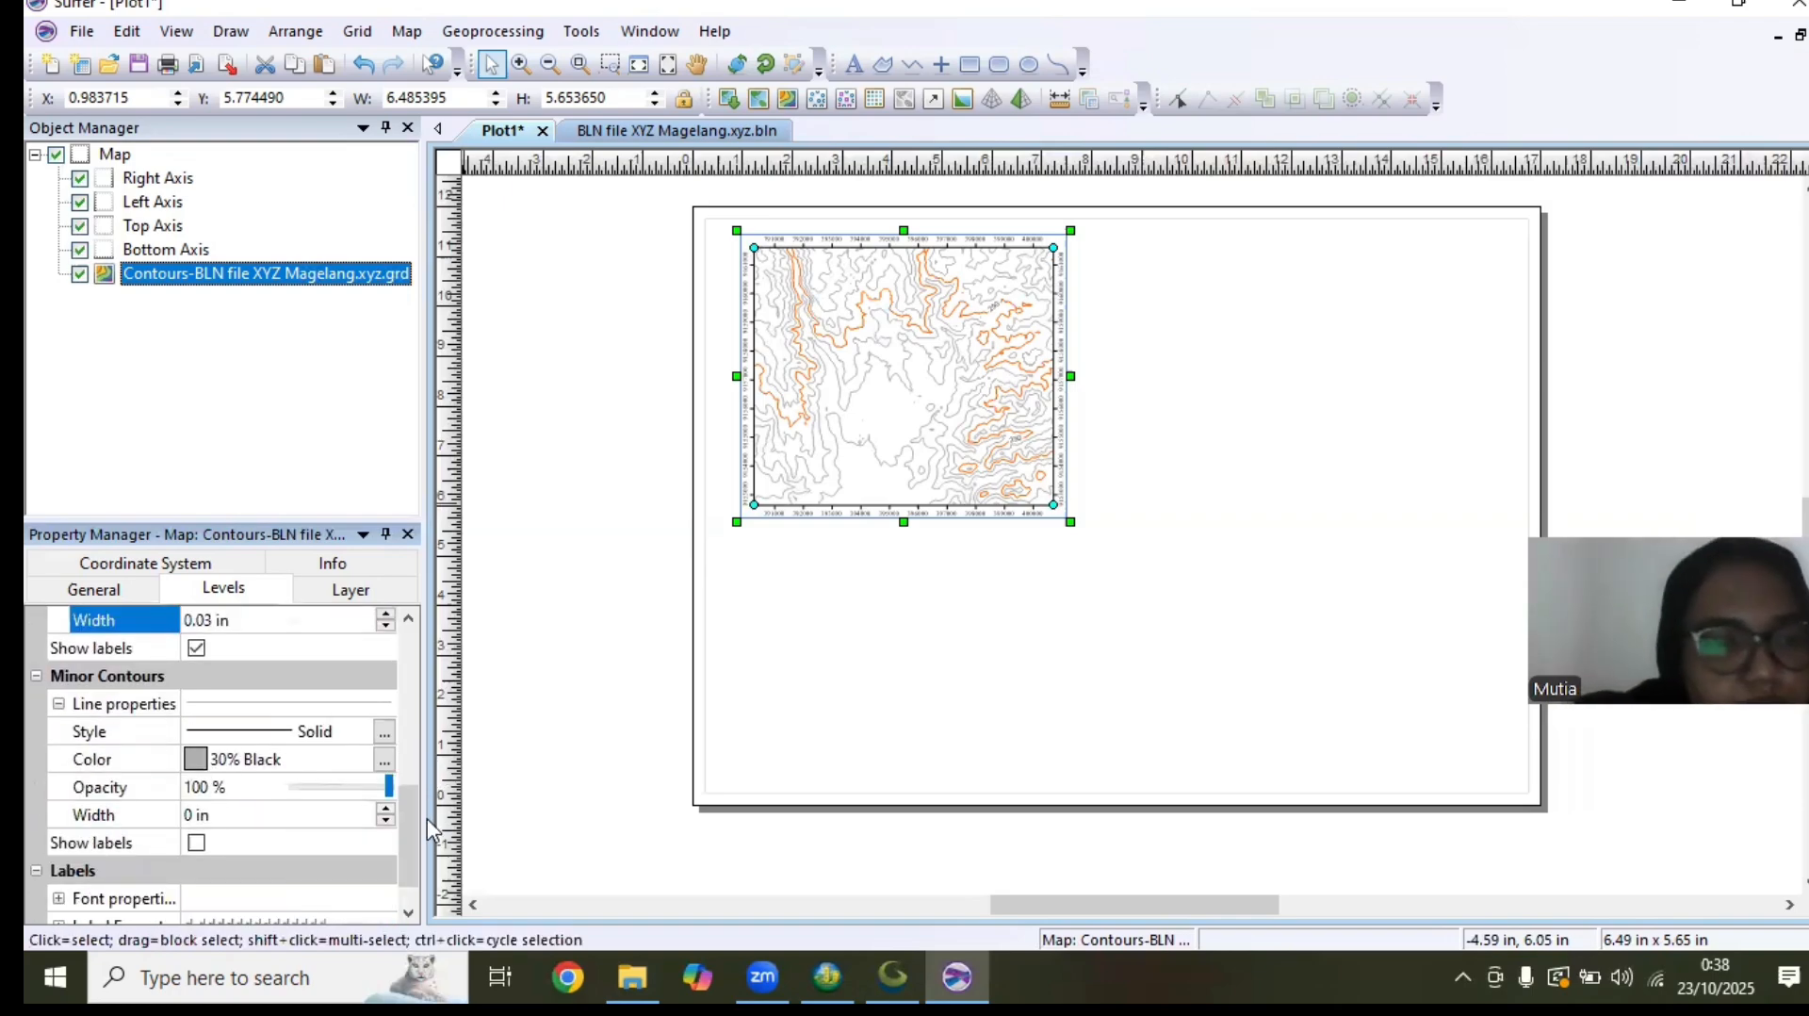
pyautogui.click(209, 764)
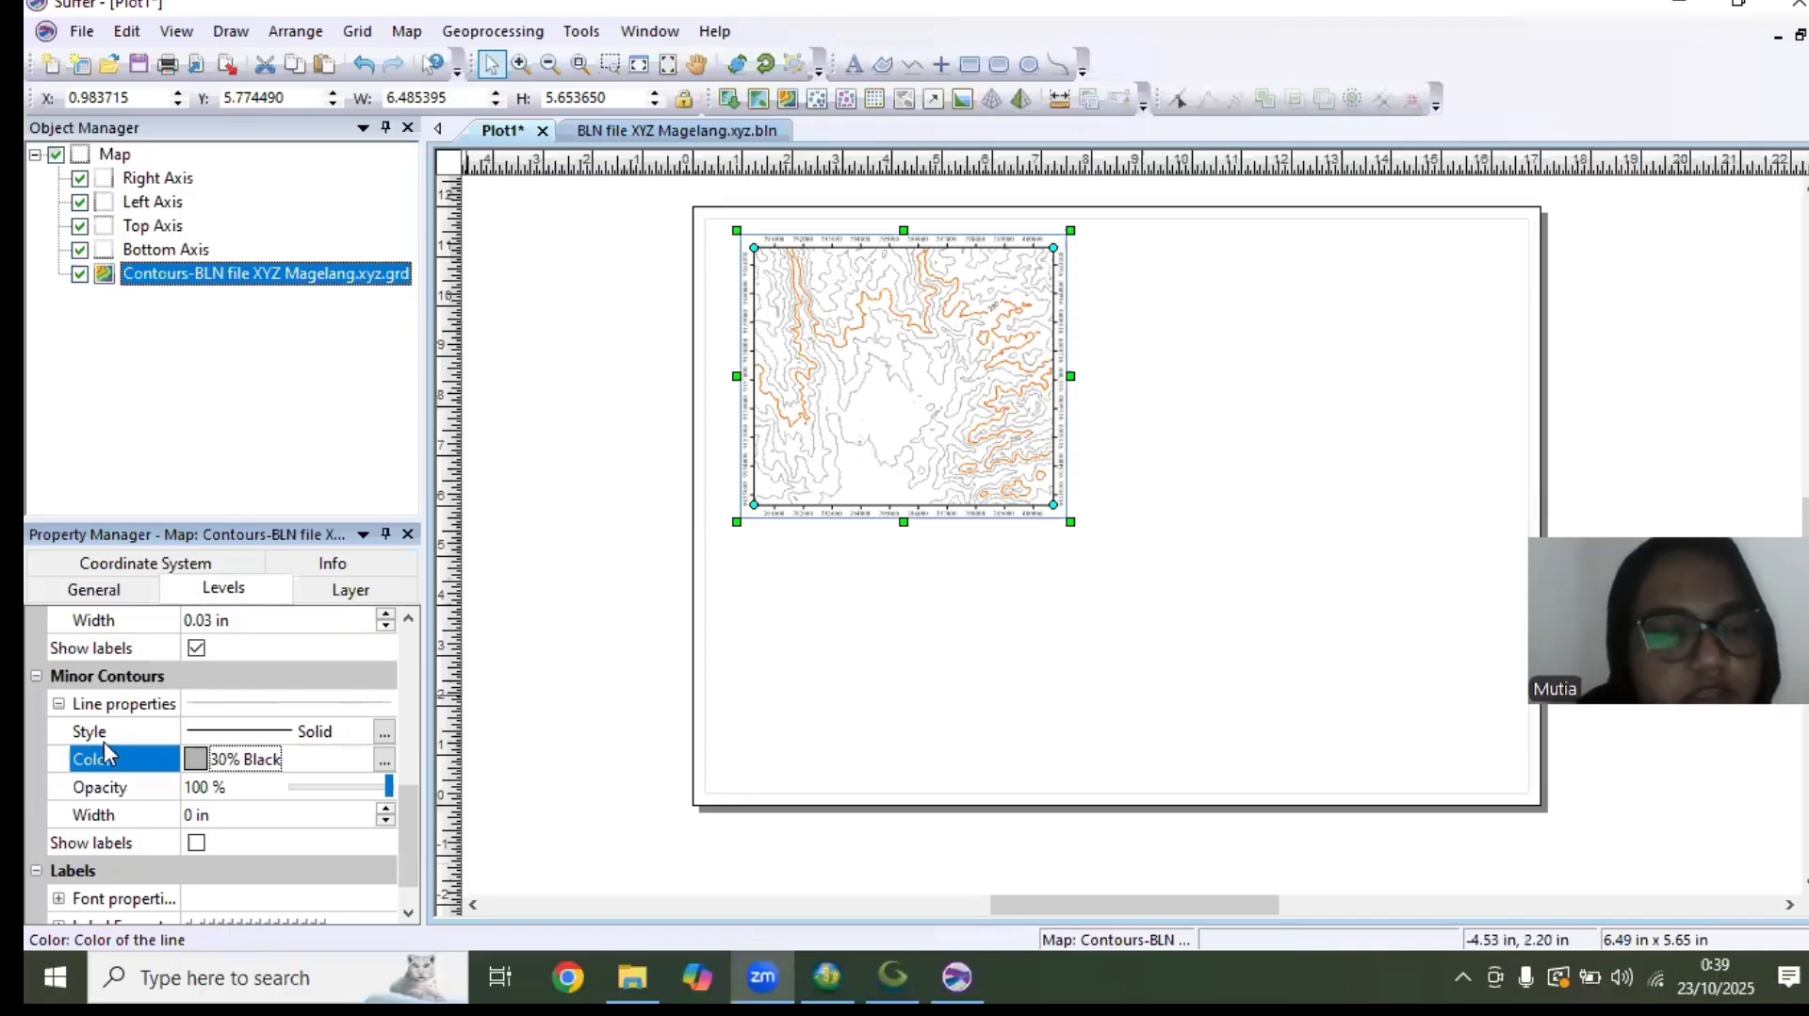
pyautogui.click(197, 764)
pyautogui.click(238, 774)
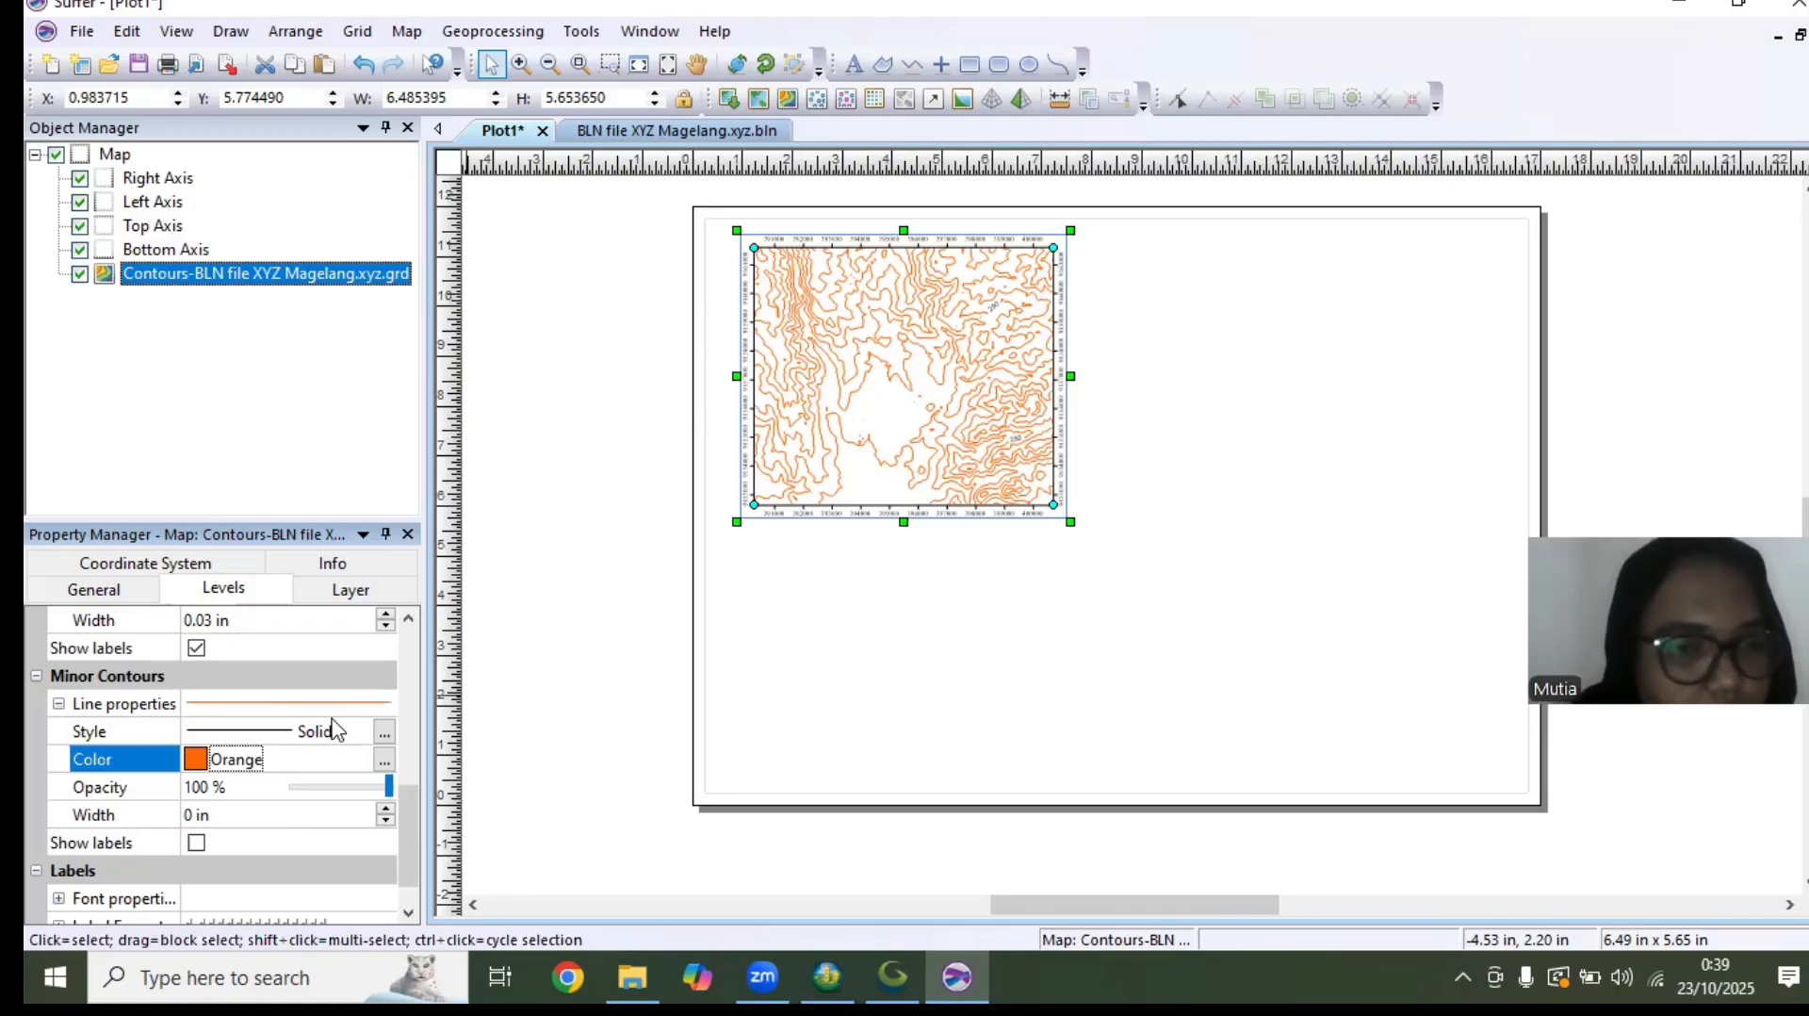
# Increase the line width of the major contours to 0.06 in
pyautogui.scroll(1, 409, 799)
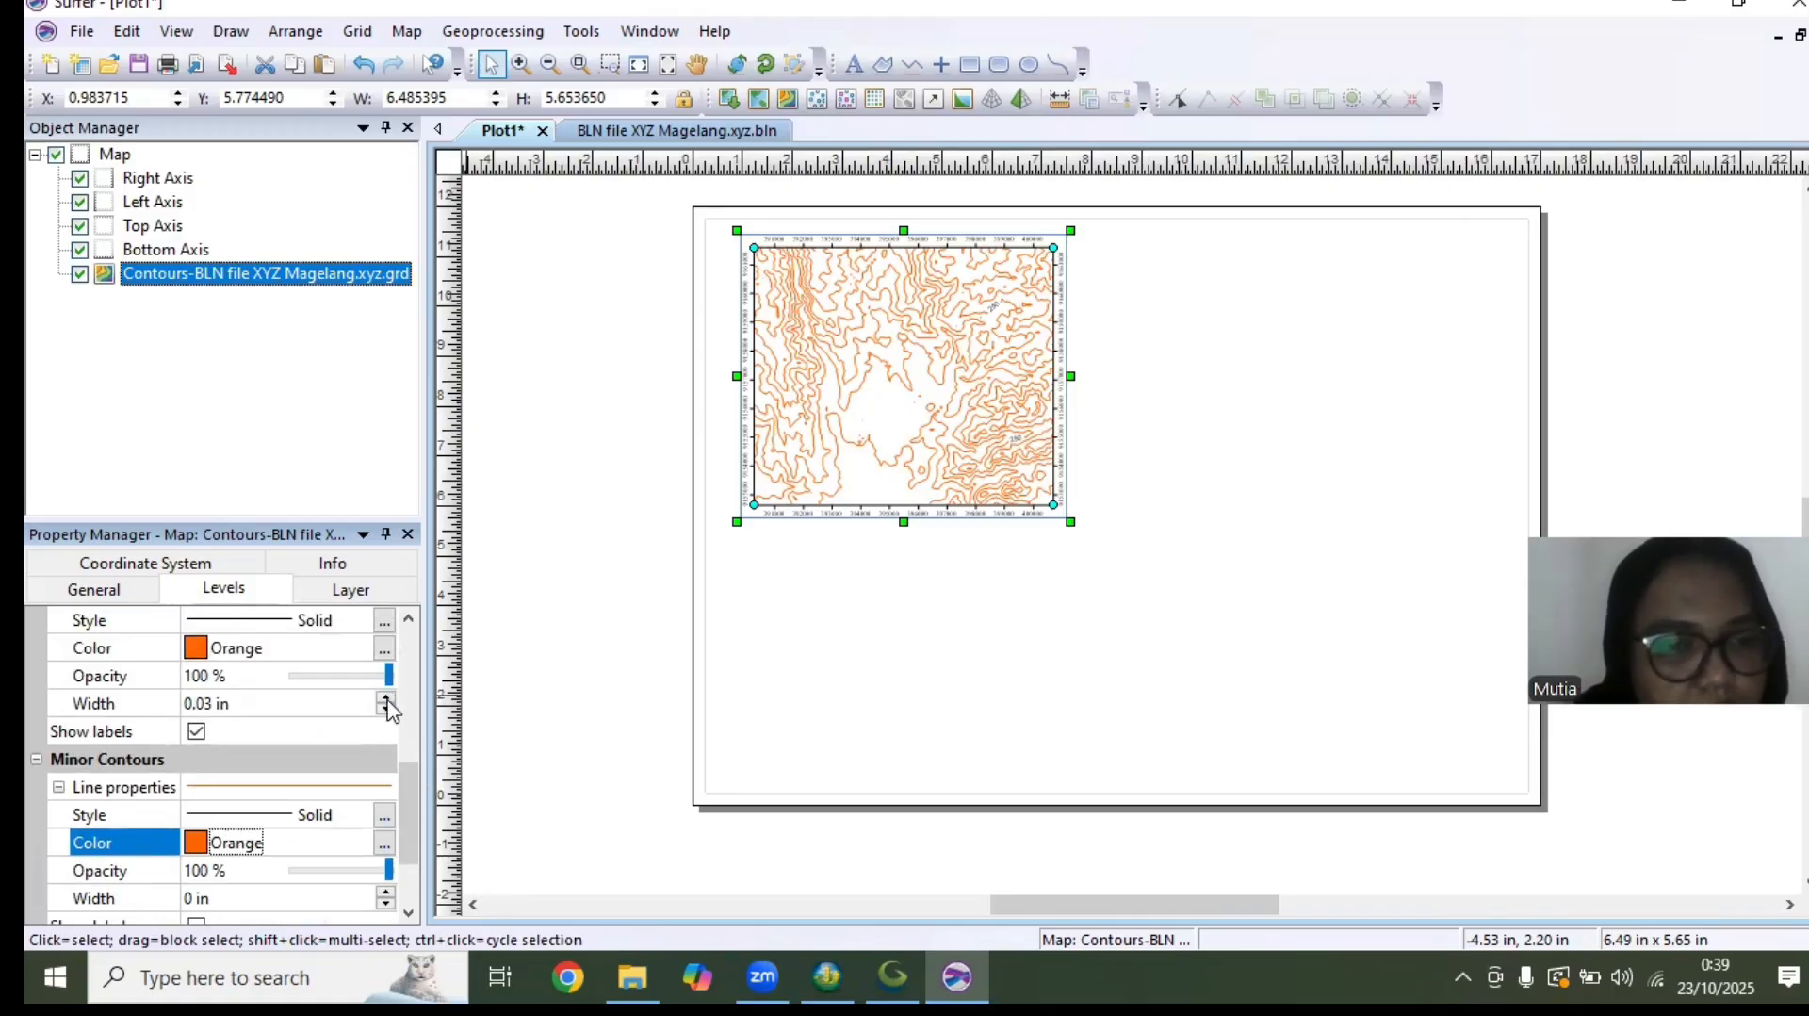
pyautogui.click(386, 700)
pyautogui.click(386, 700)
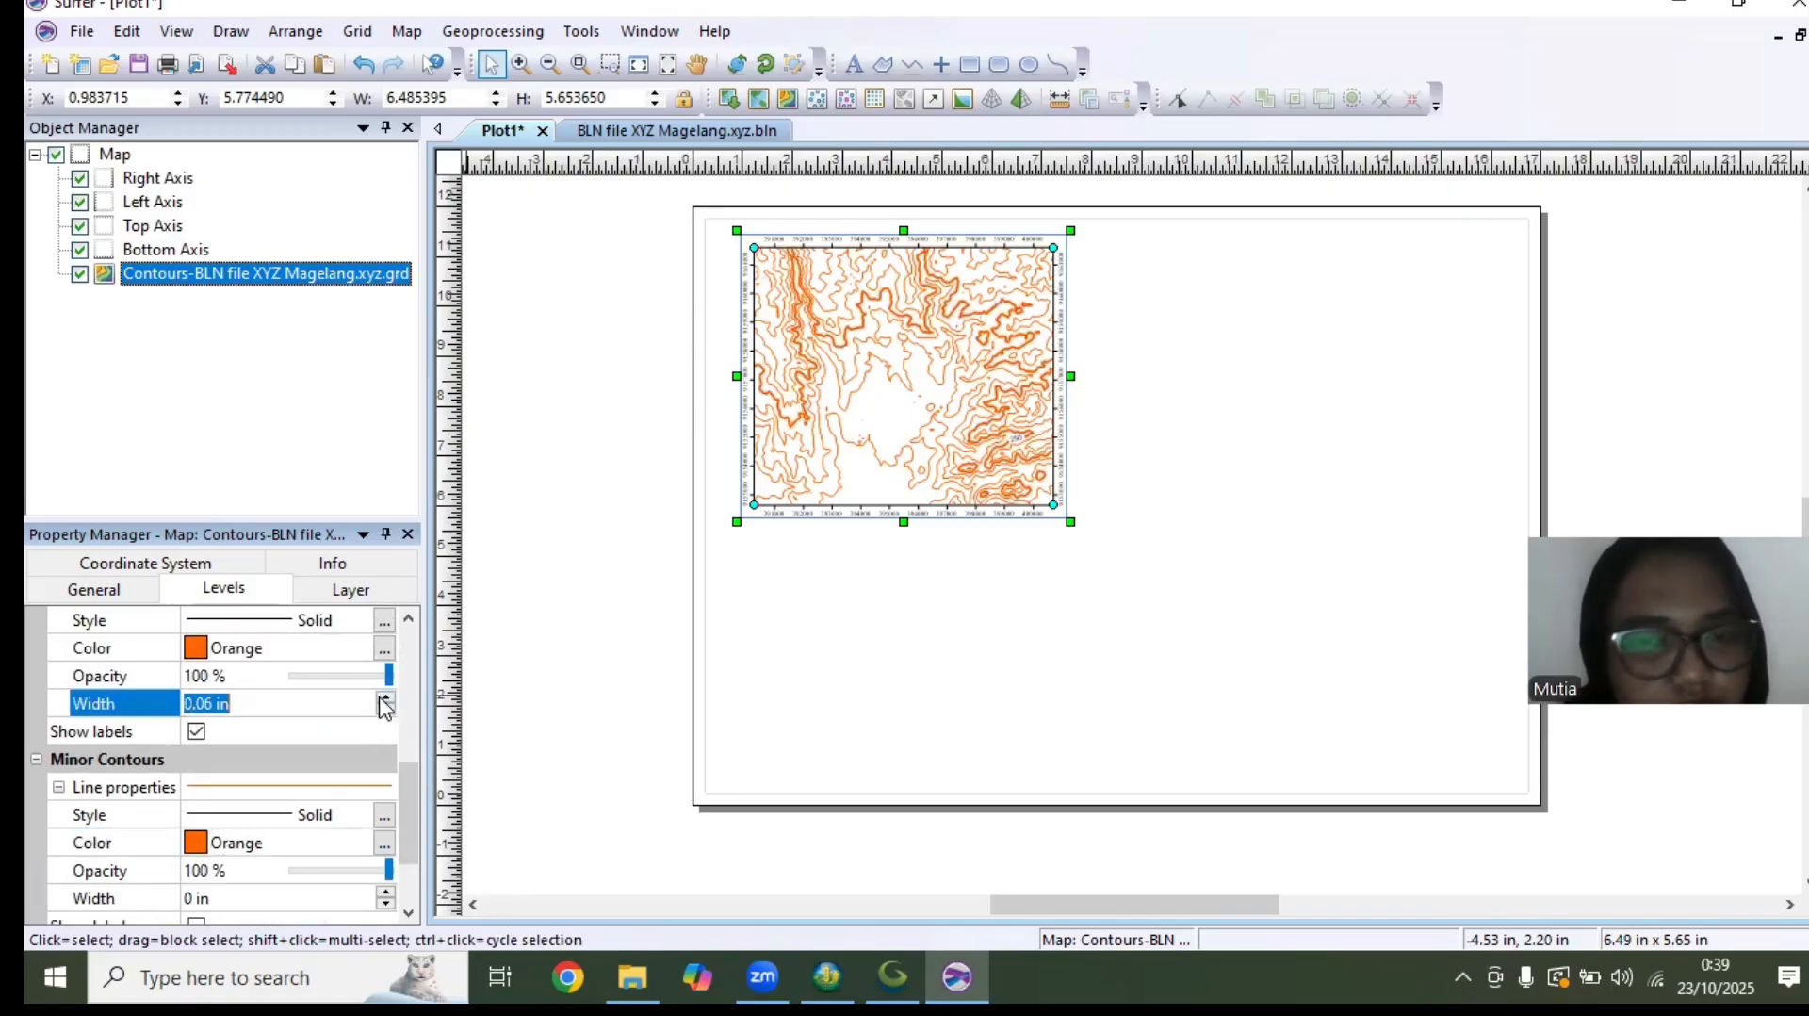
# Set the font of the contour labels to Times New Roman
pyautogui.moveTo(416, 783); pyautogui.dragTo(411, 824)
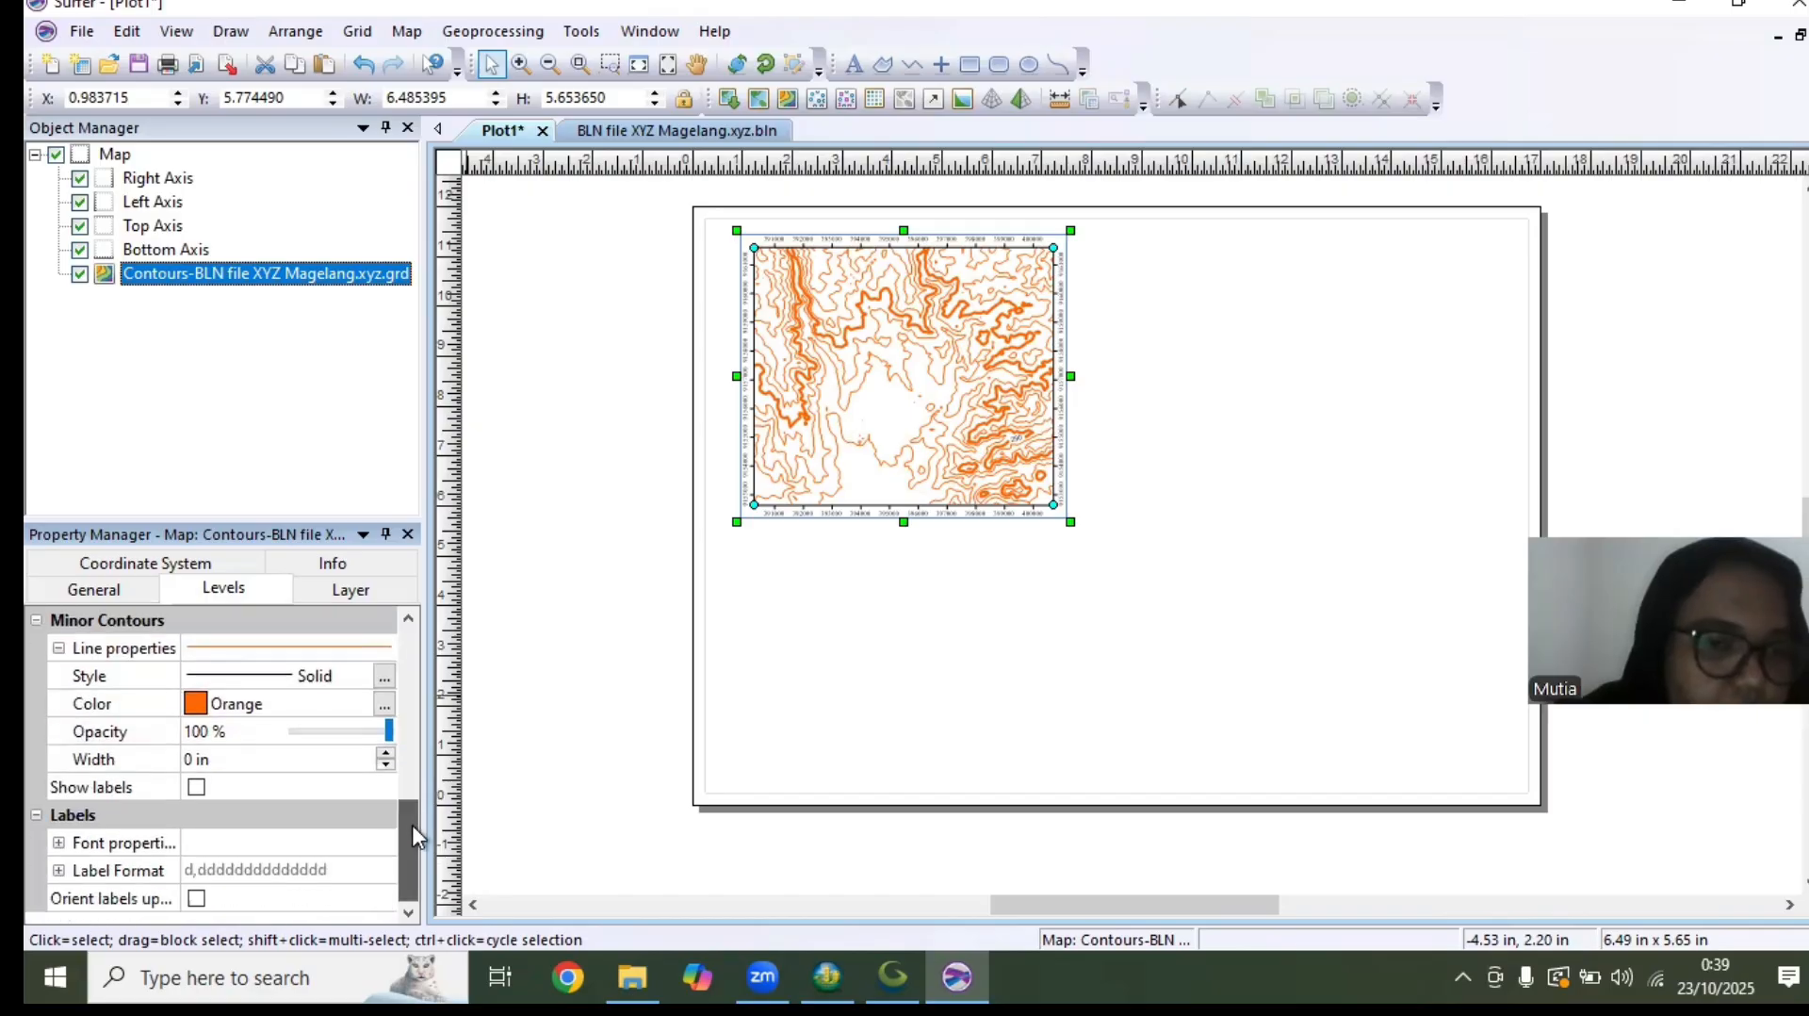
pyautogui.click(59, 843)
pyautogui.click(277, 871)
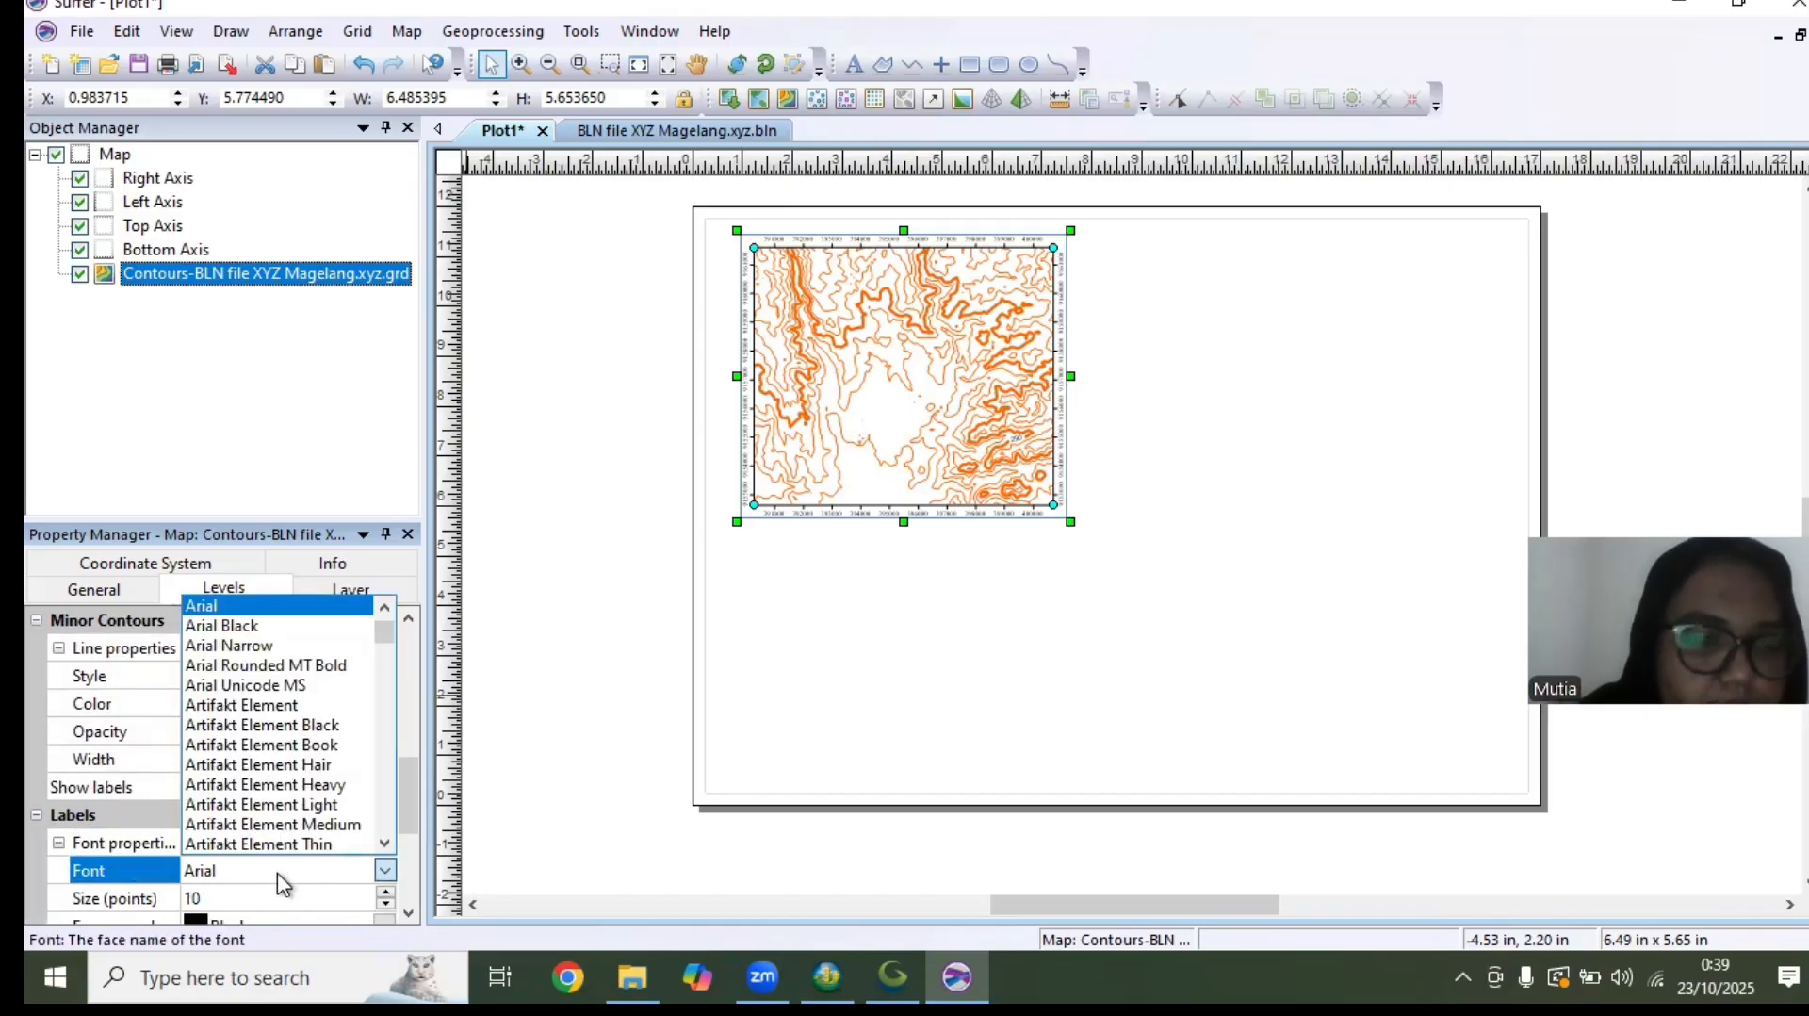
pyautogui.write('ti')
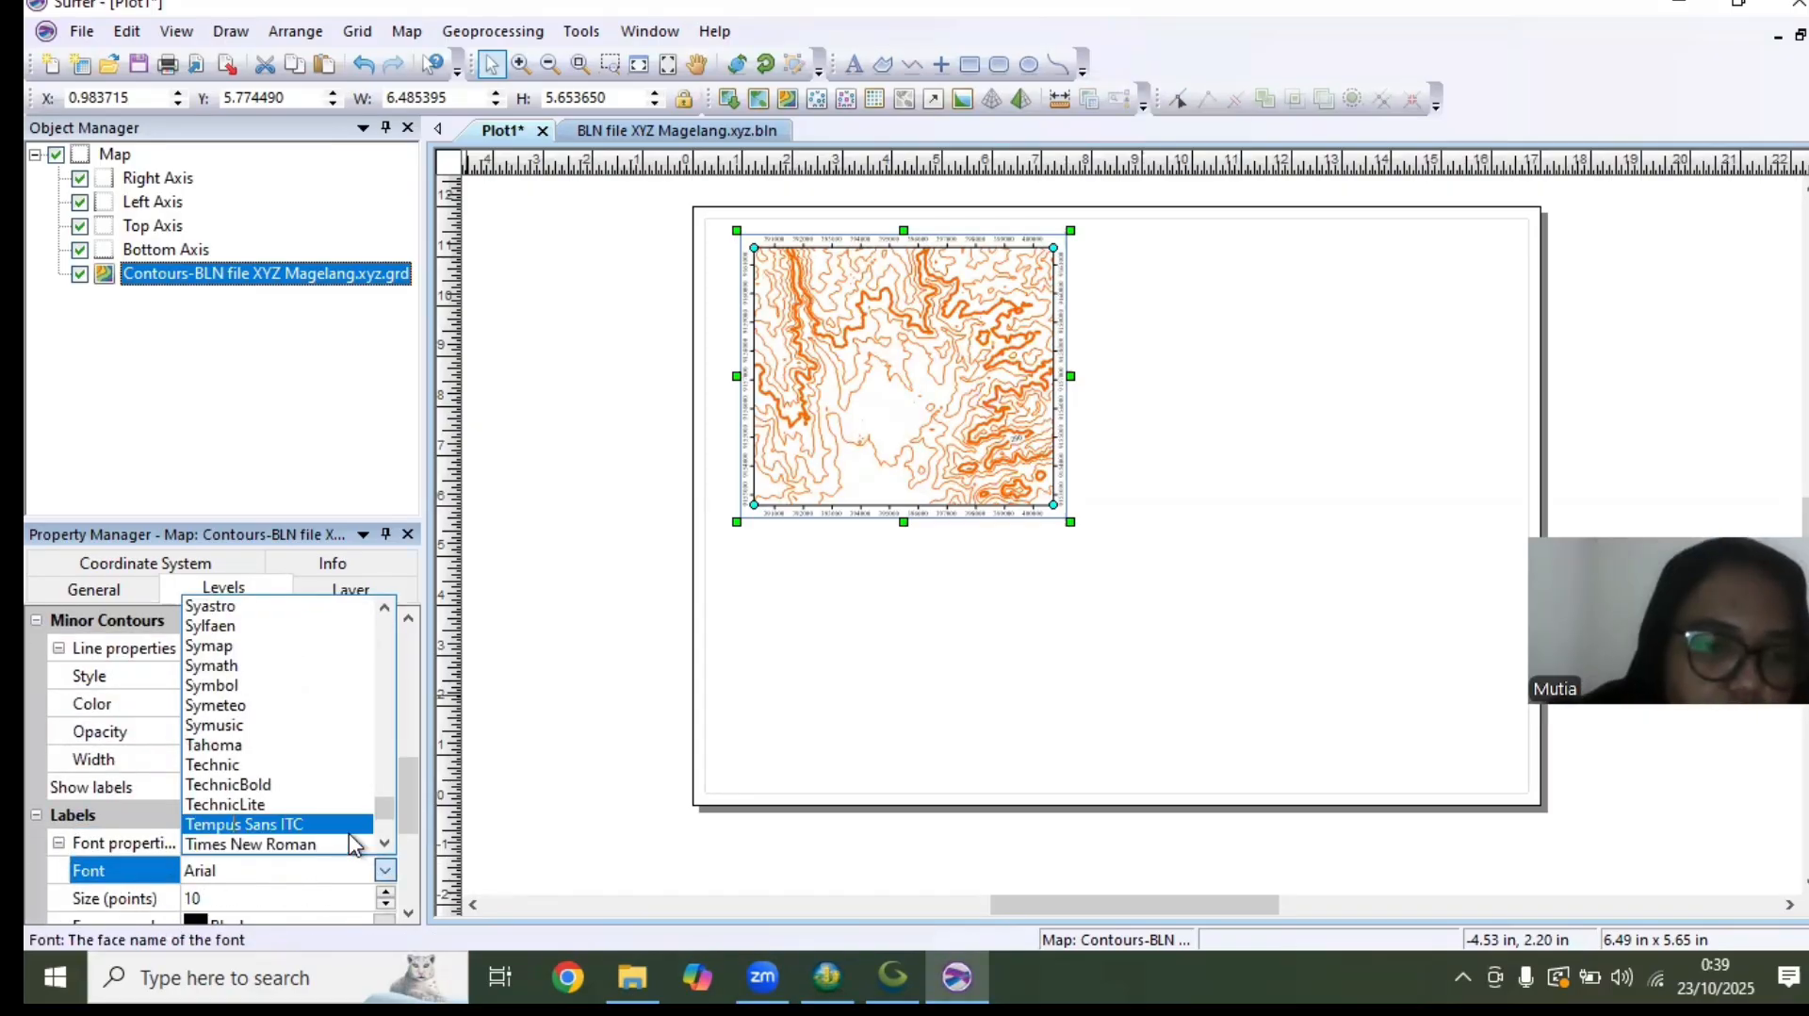
pyautogui.click(349, 827)
pyautogui.click(286, 882)
pyautogui.write('ti')
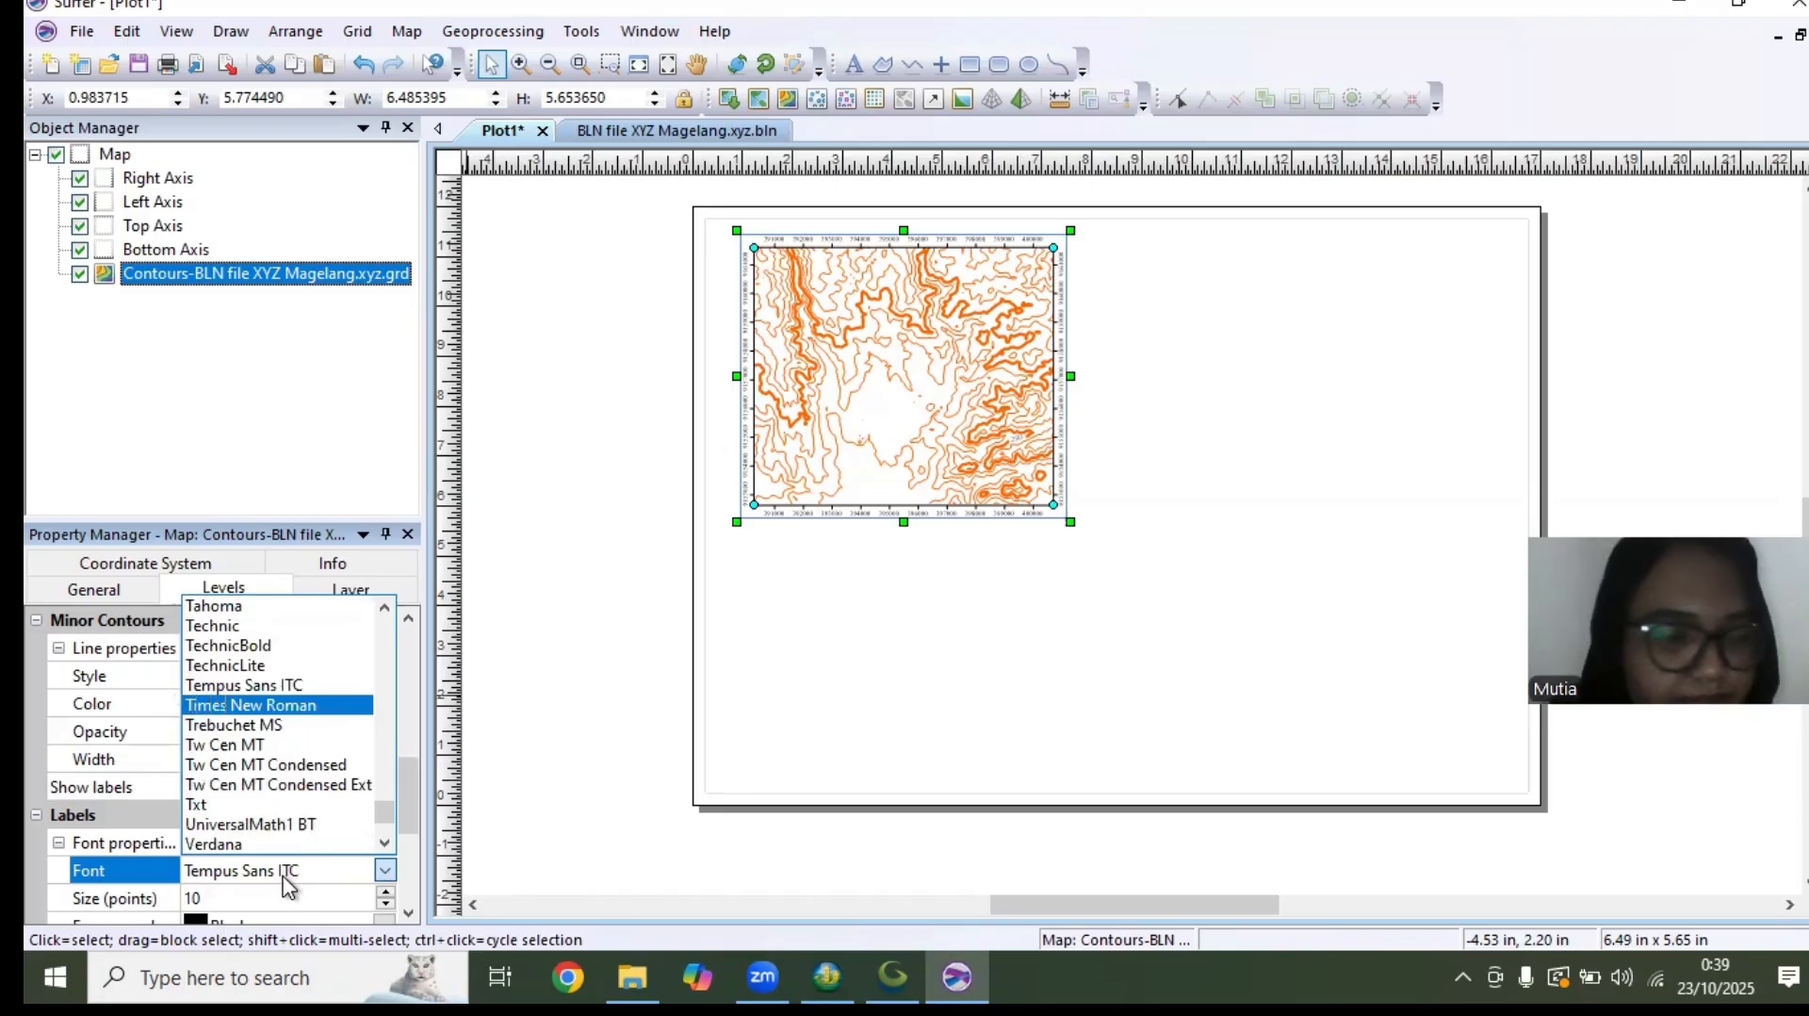
pyautogui.click(252, 704)
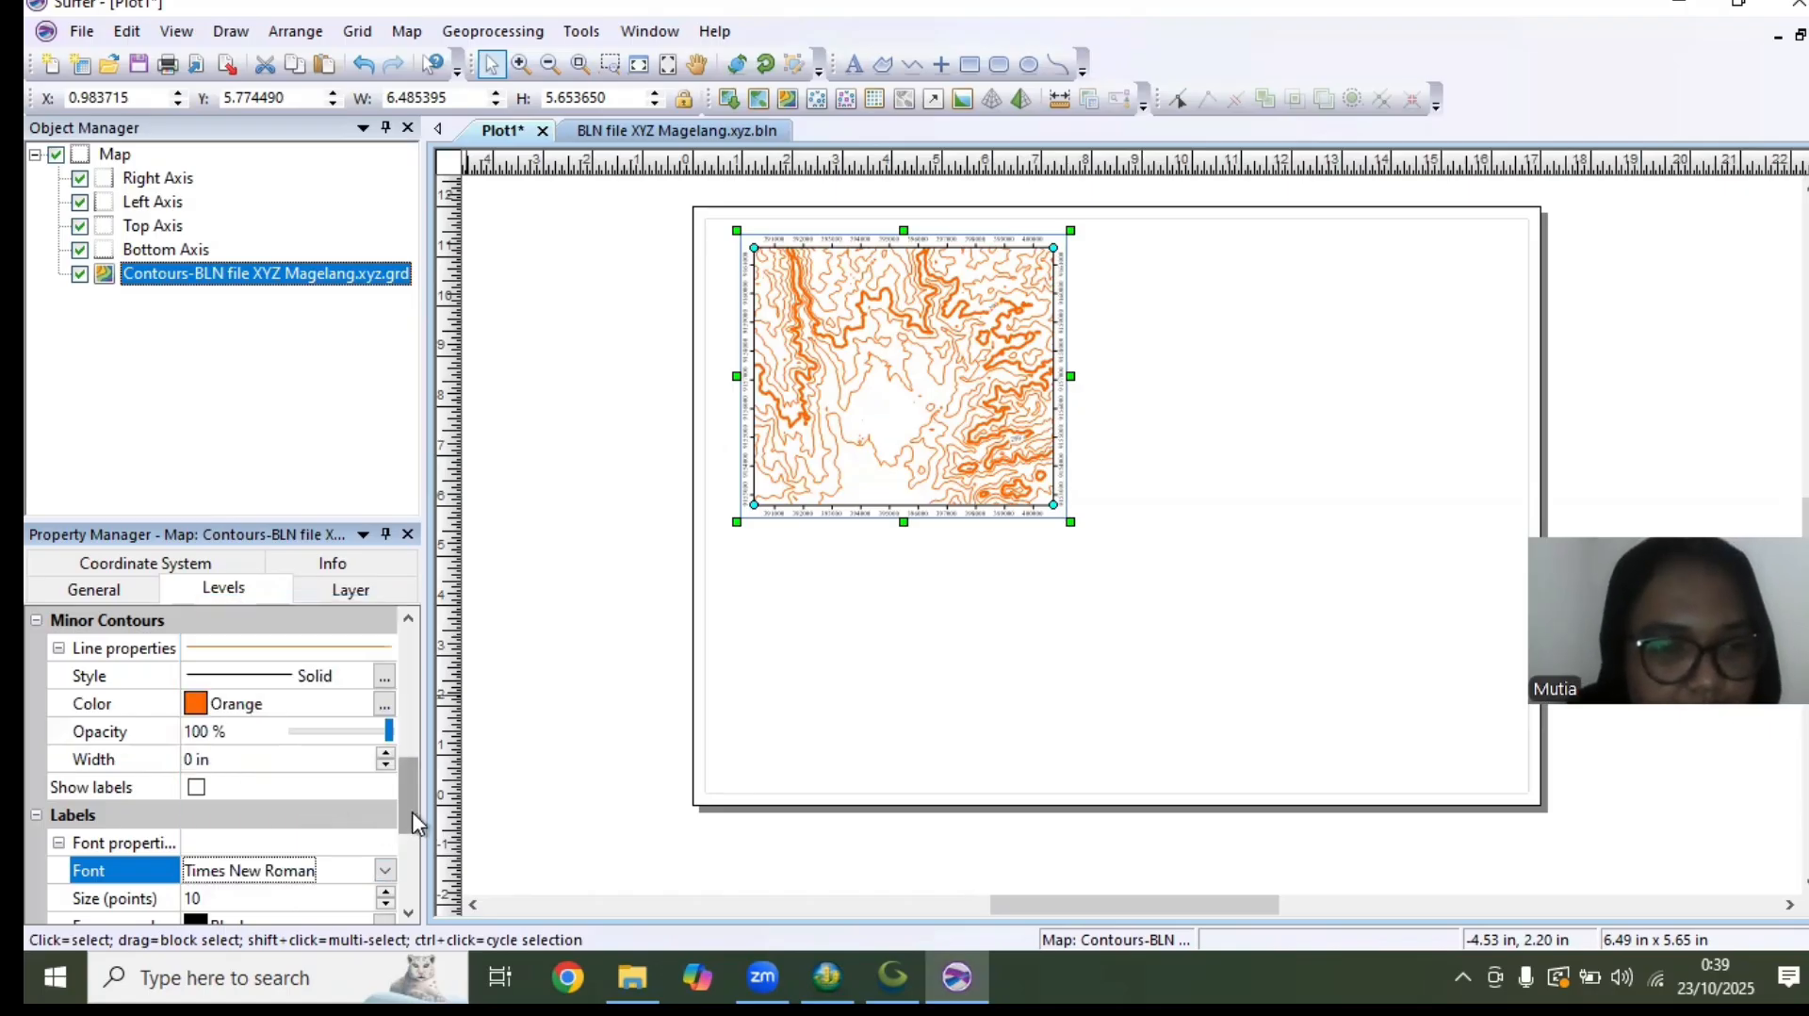
pyautogui.scroll(-3, 411, 811)
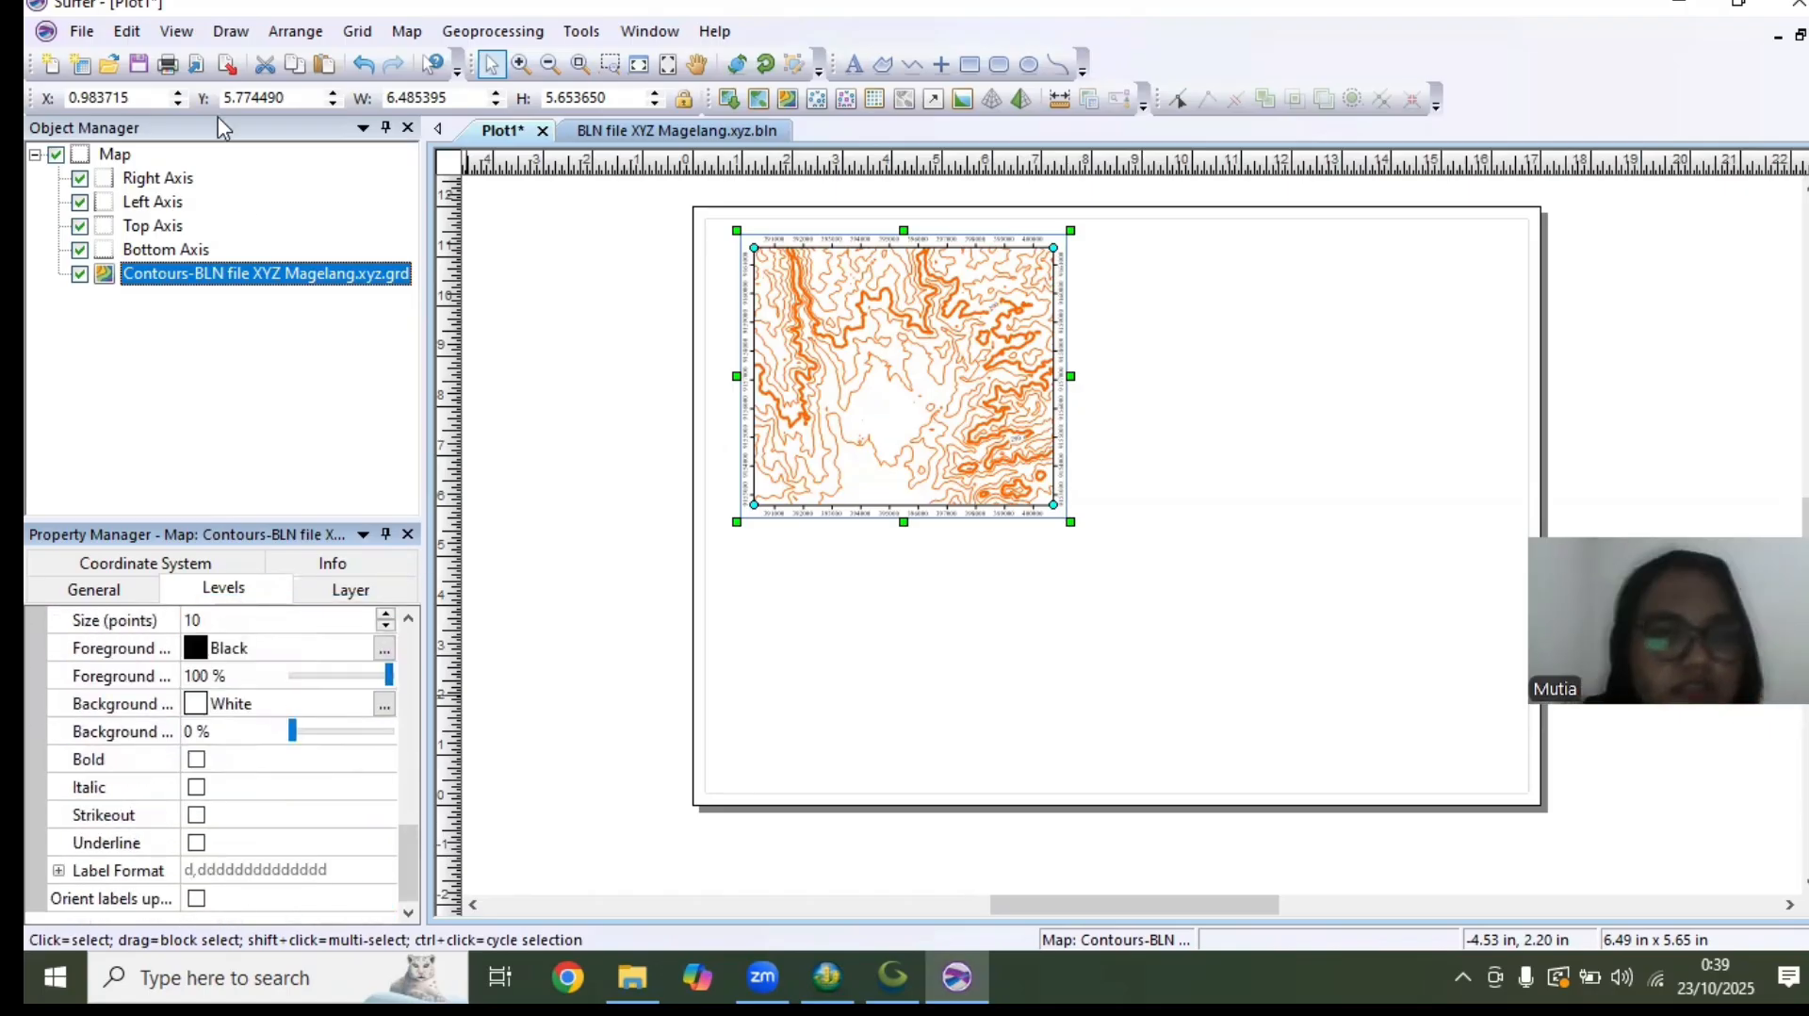
pyautogui.click(405, 32)
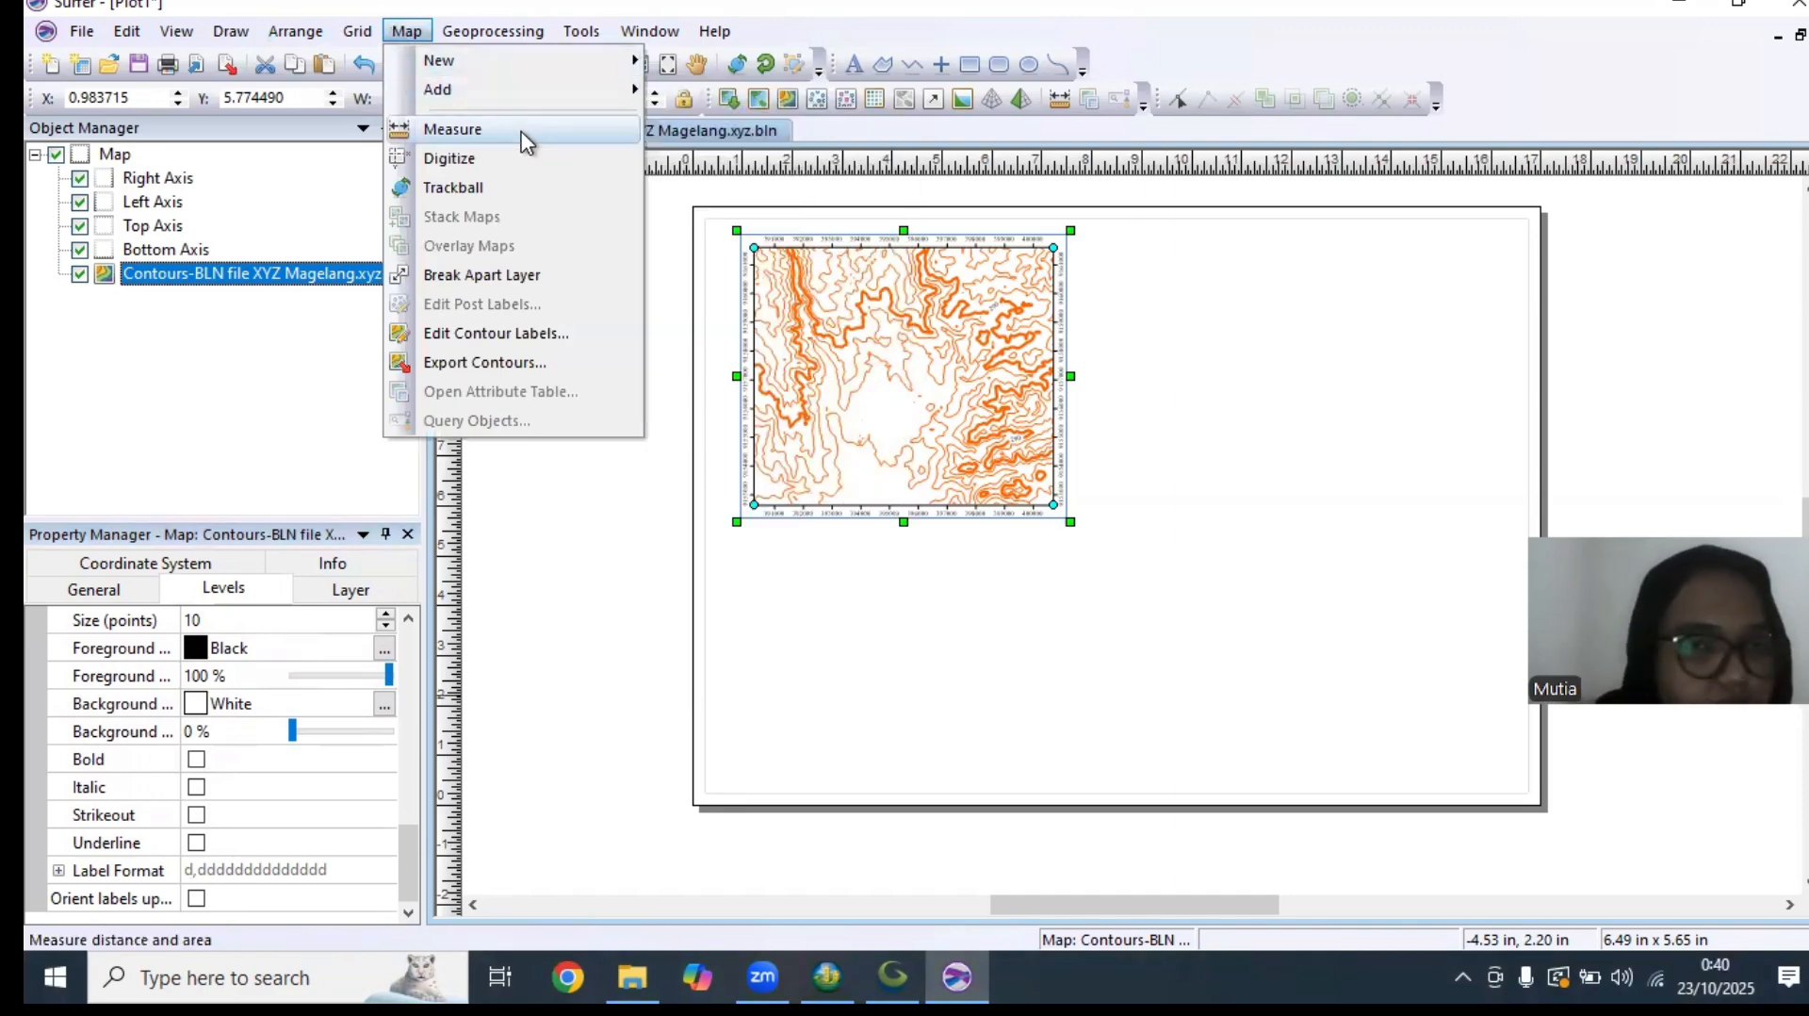
pyautogui.moveTo(459, 102)
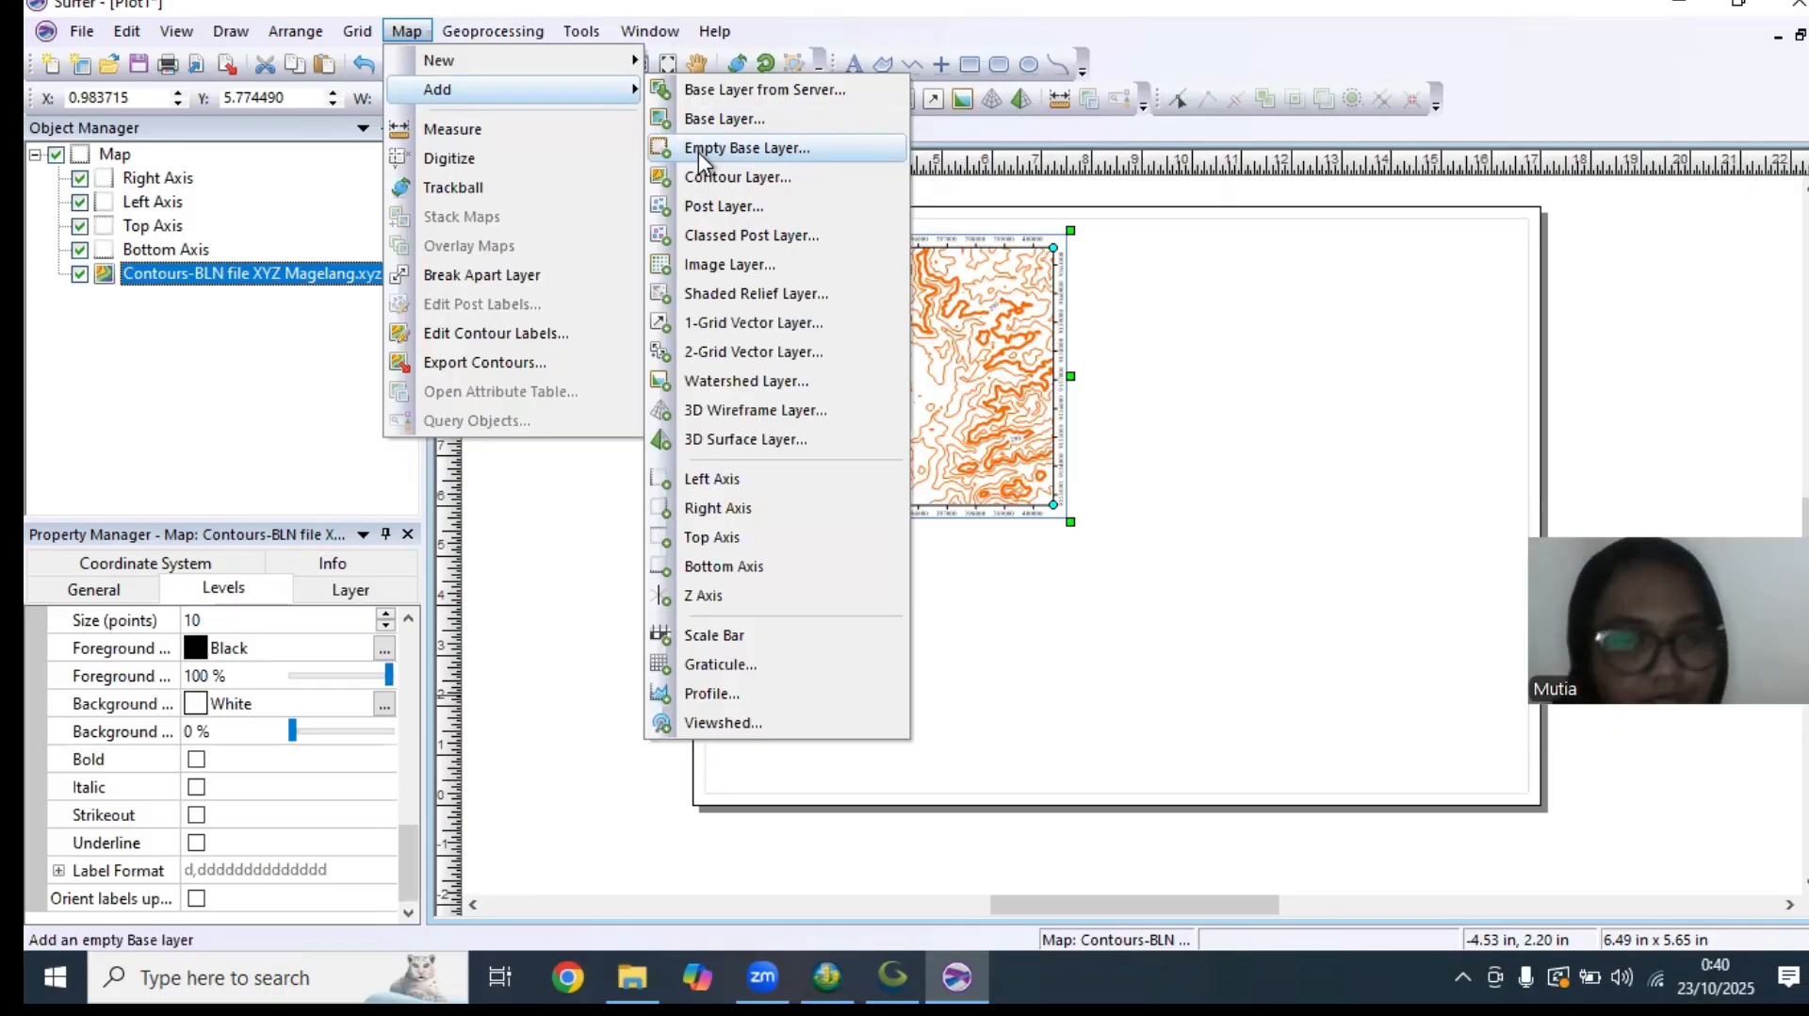
pyautogui.click(551, 650)
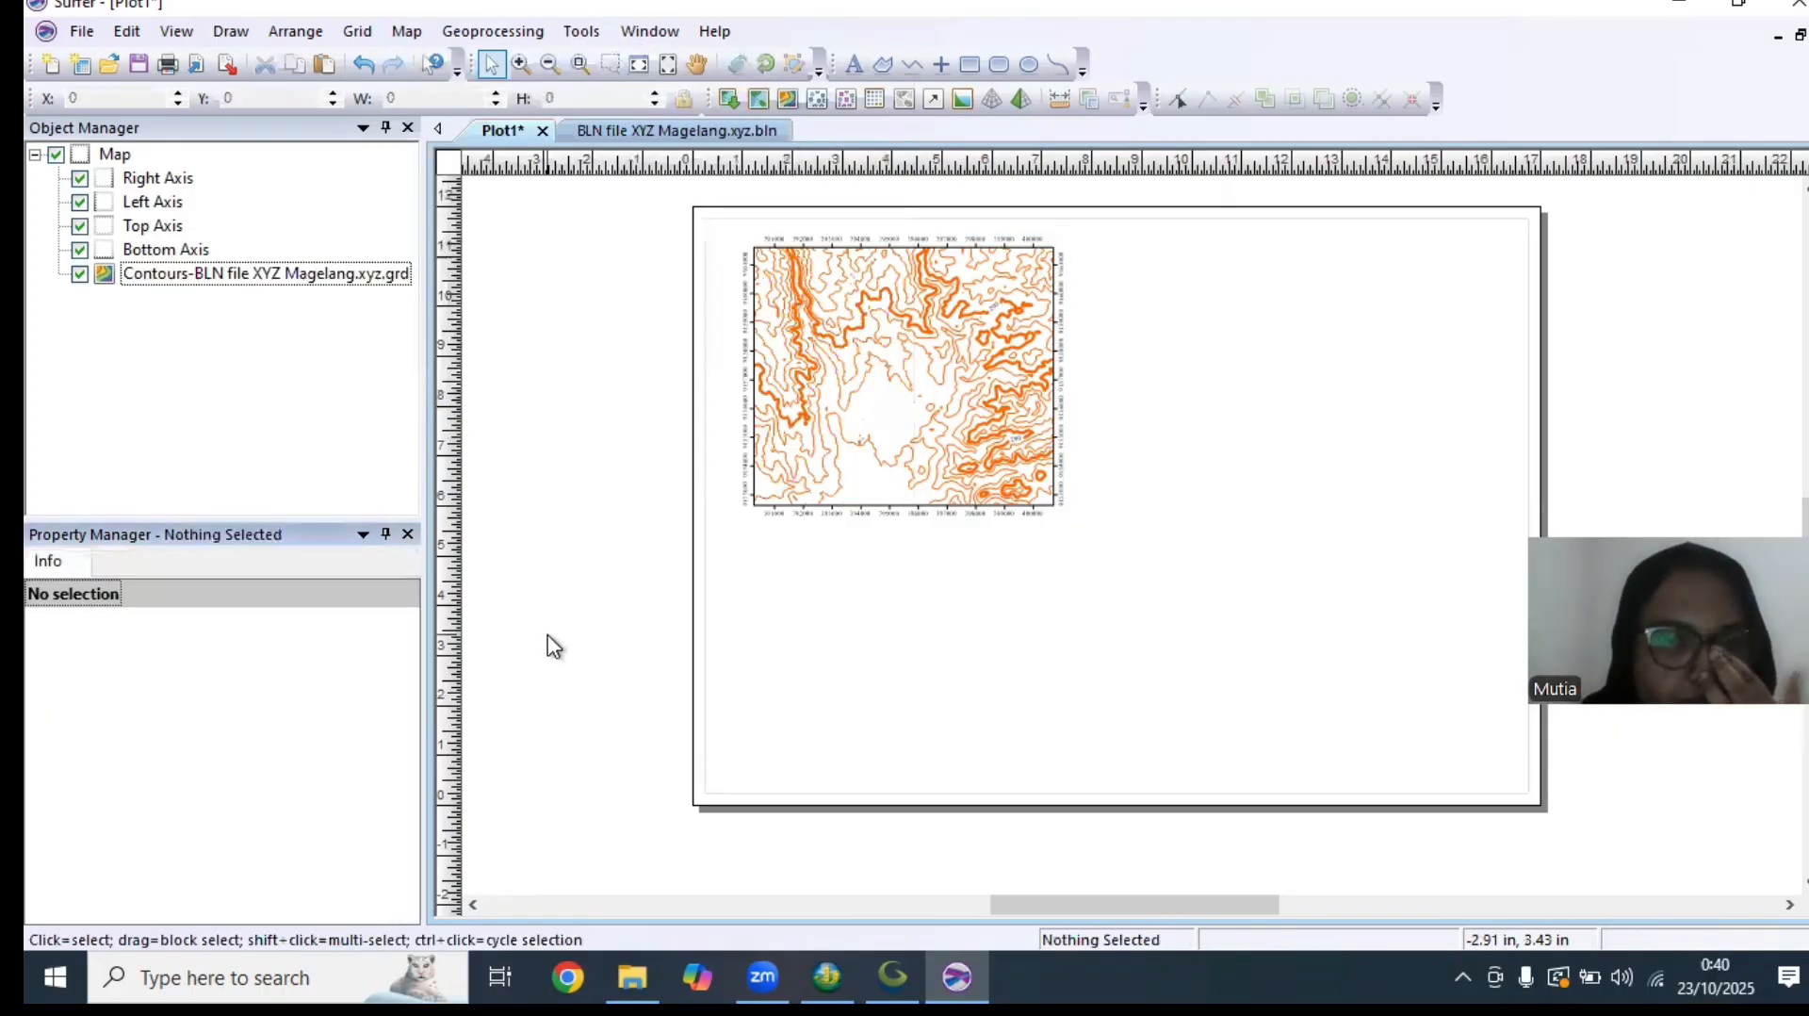
# Add a profile line to the contour map diagonally from its lower-left to its upper-right corner, adjusting the map limits to include it
pyautogui.click(851, 359)
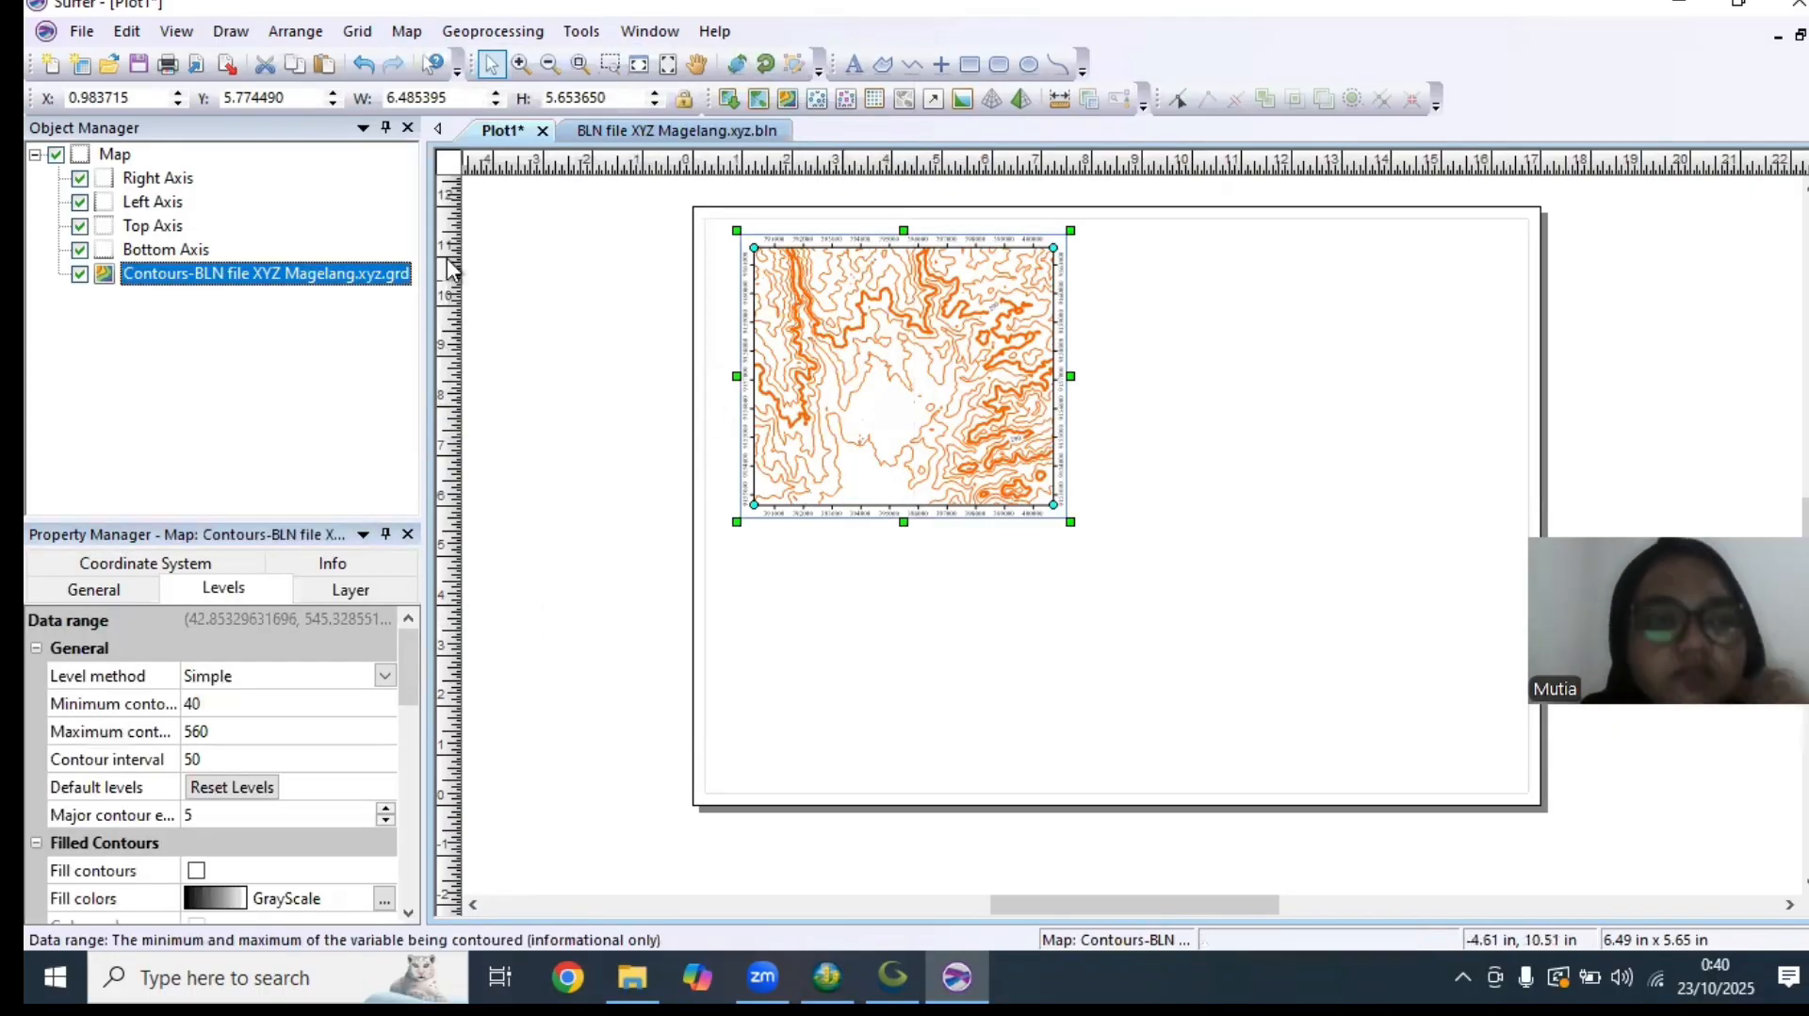
pyautogui.click(407, 31)
pyautogui.moveTo(490, 89)
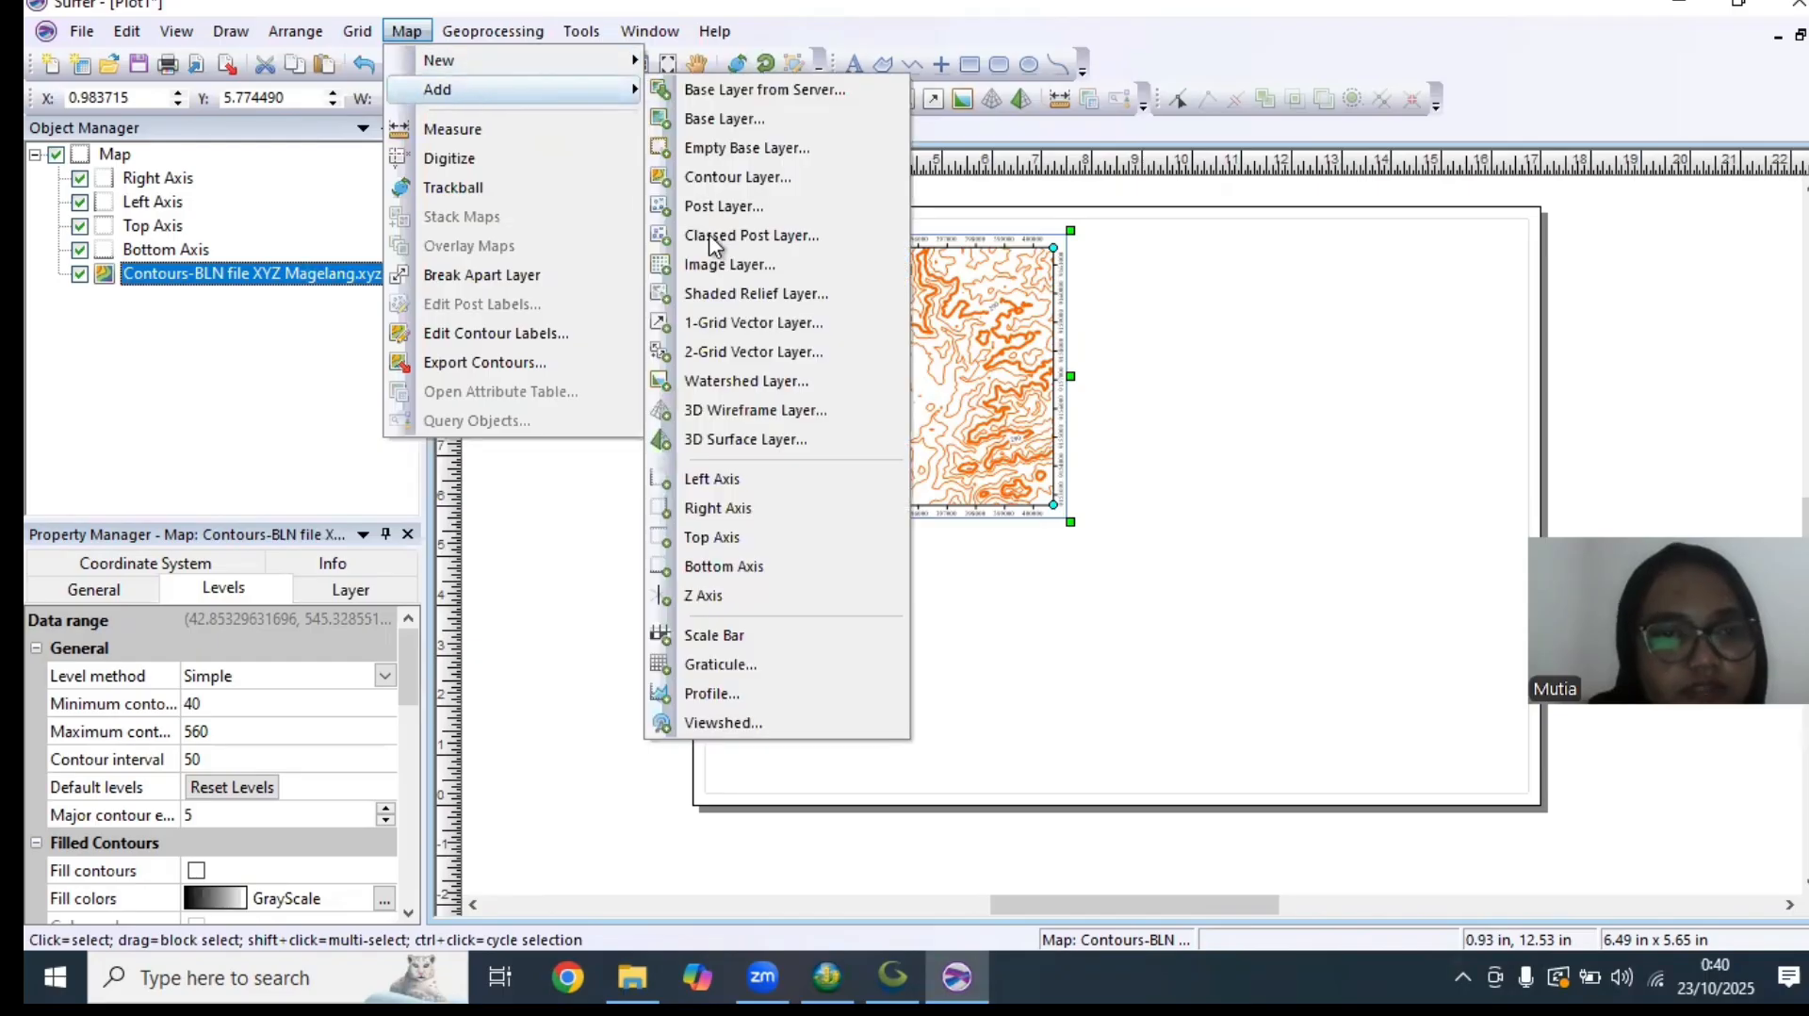
pyautogui.click(753, 694)
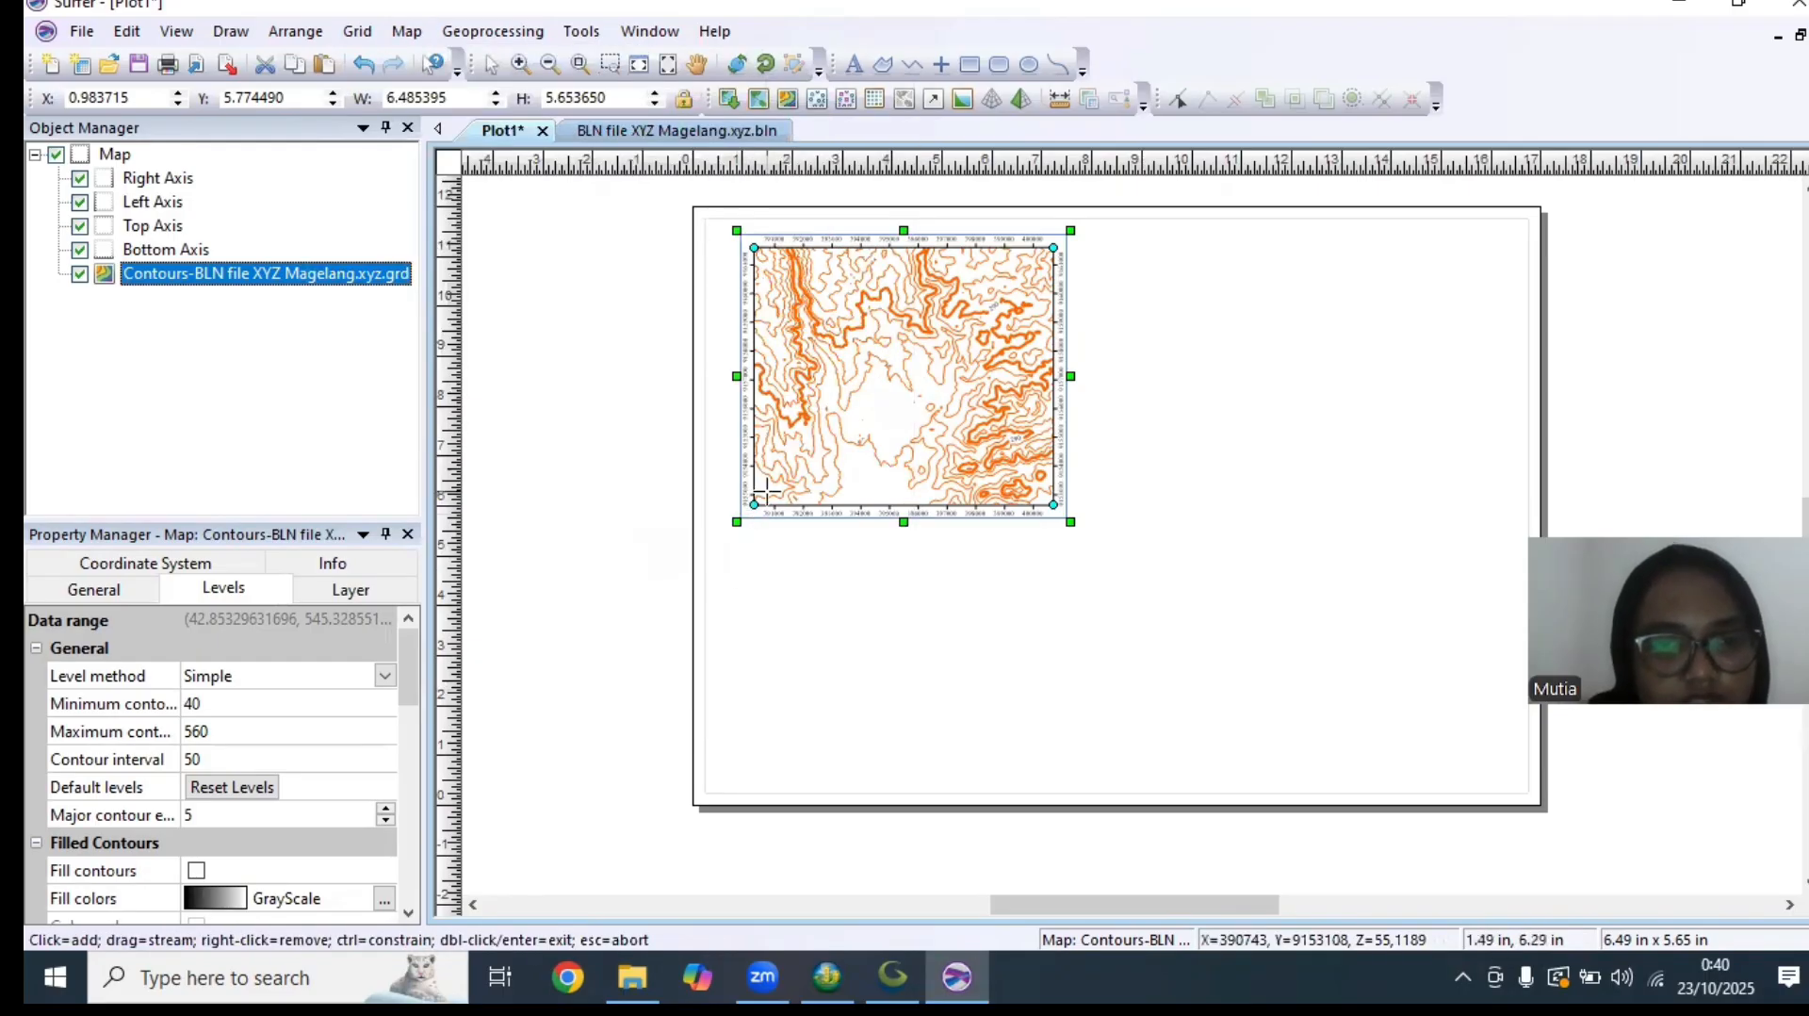
pyautogui.click(754, 503)
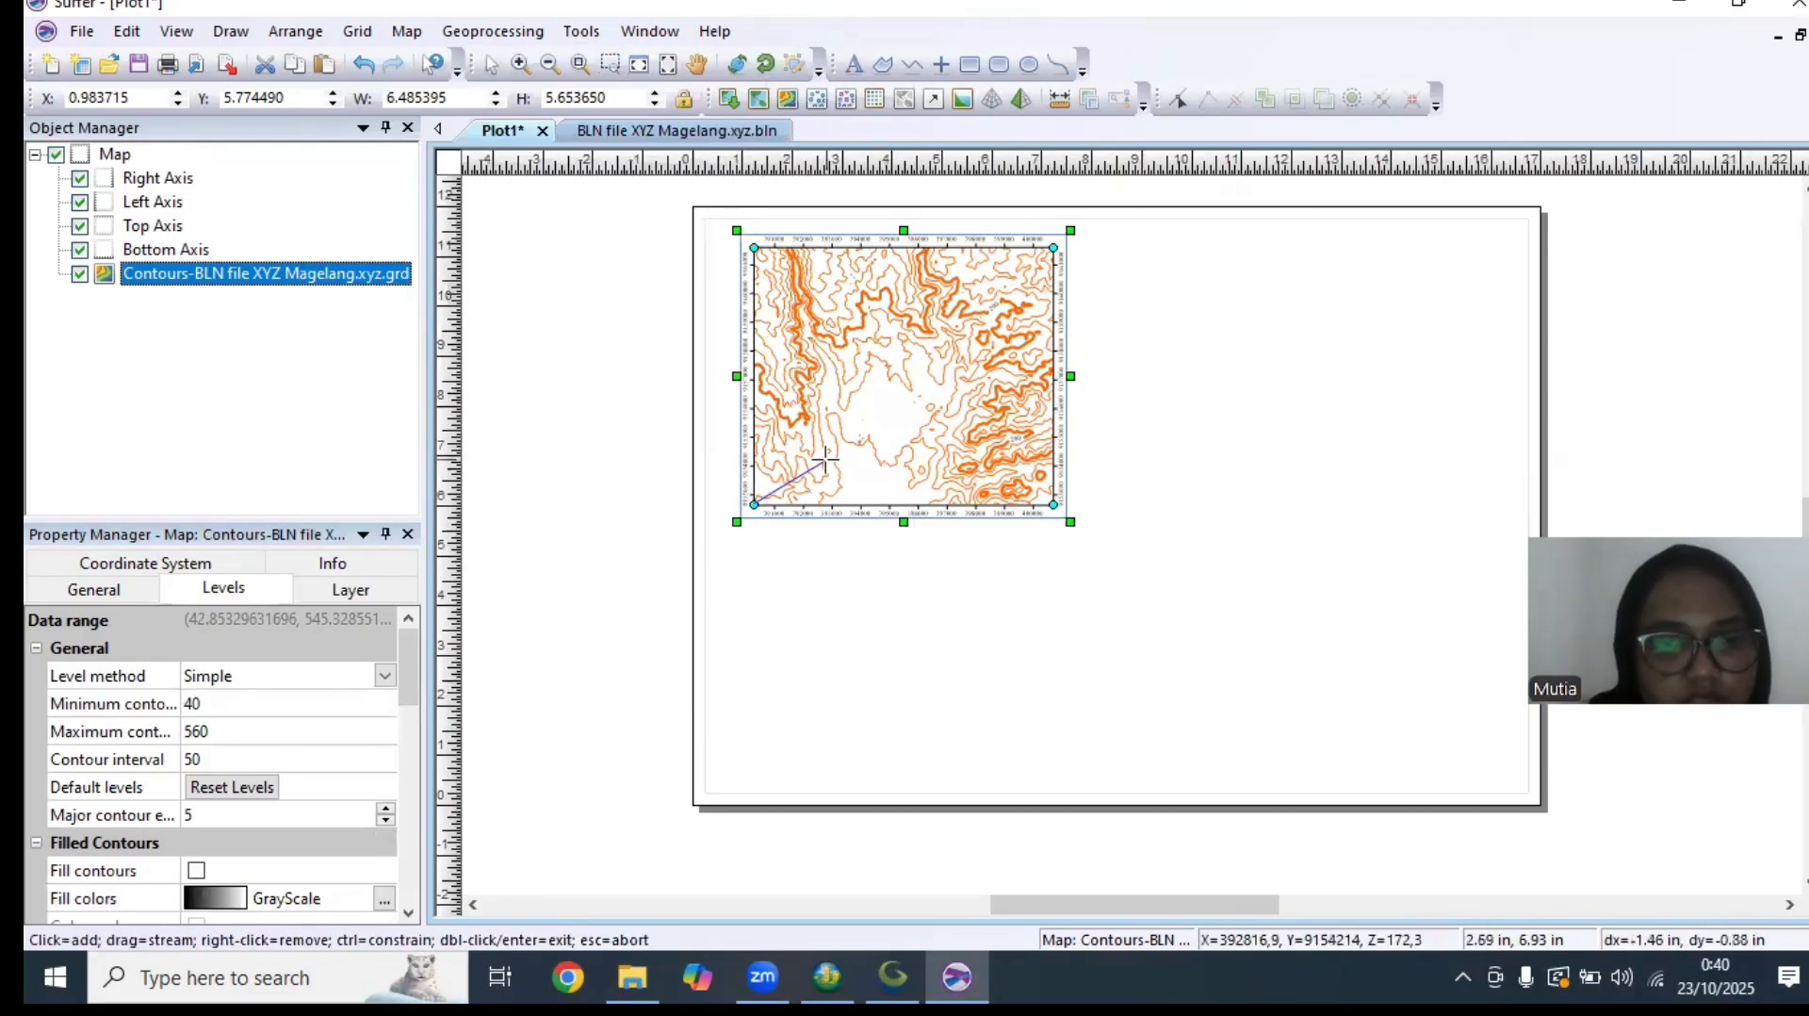
pyautogui.click(1053, 249)
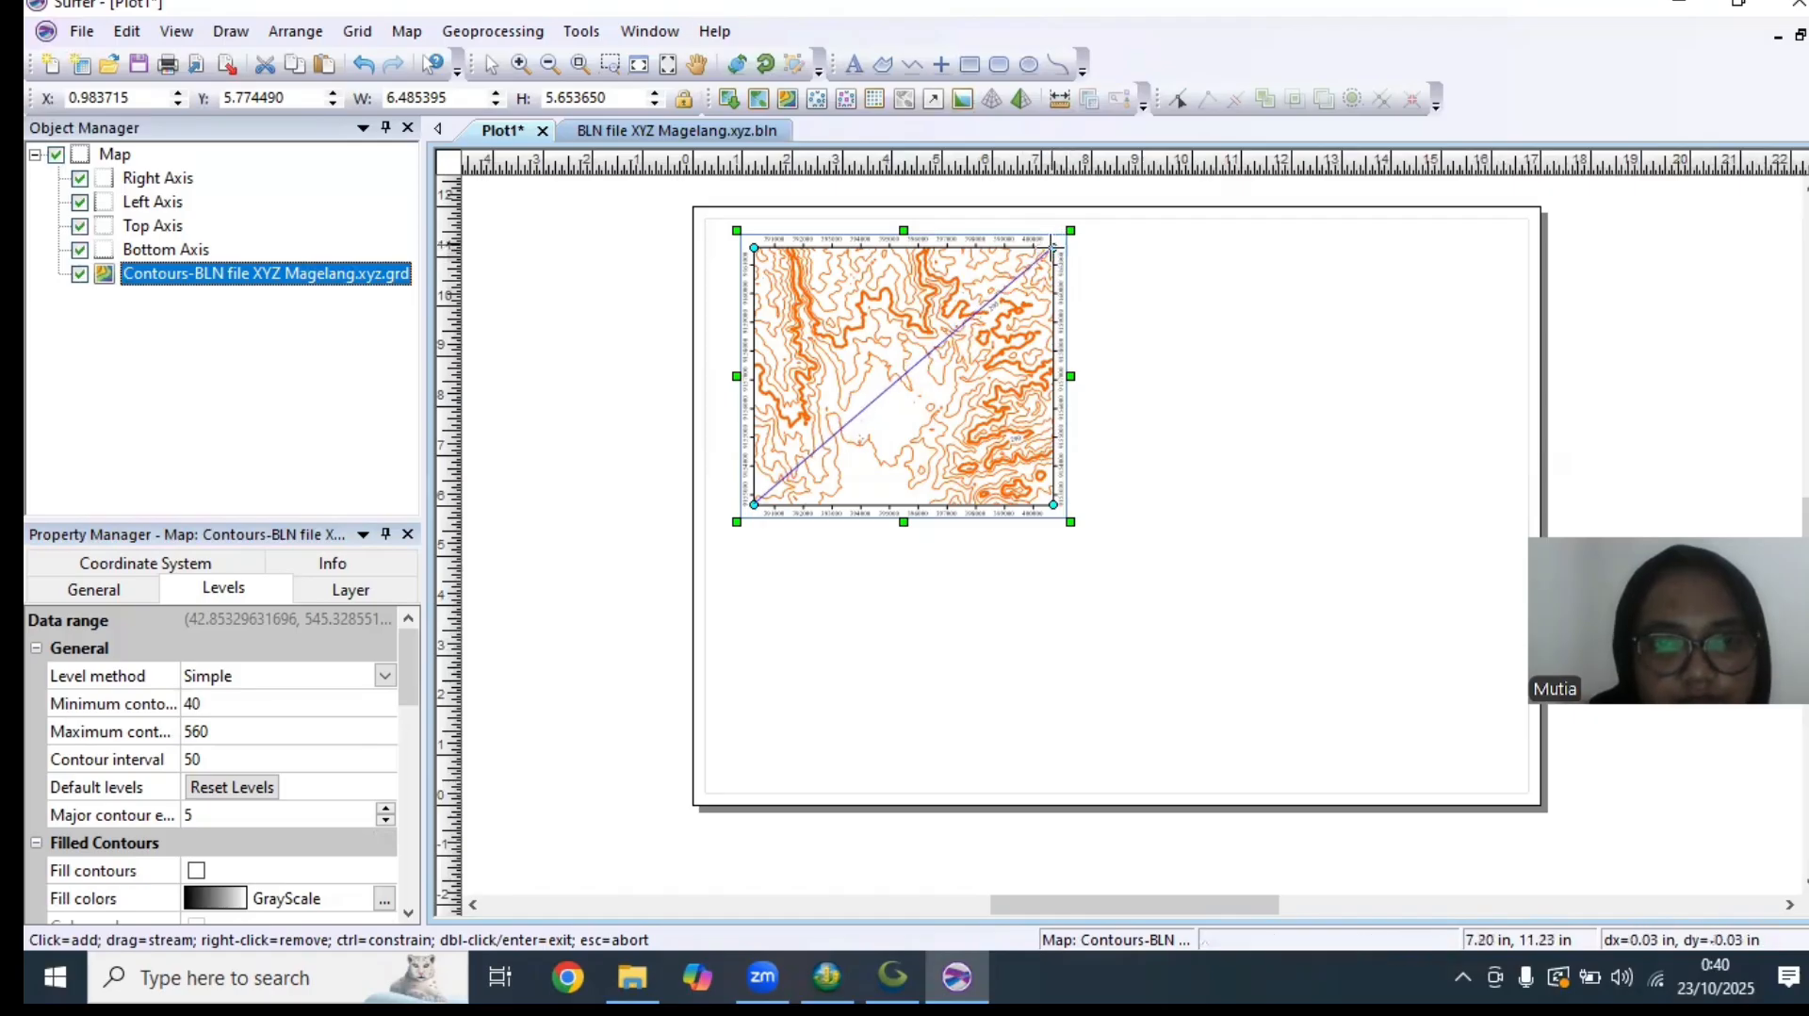
pyautogui.doubleClick(1050, 249)
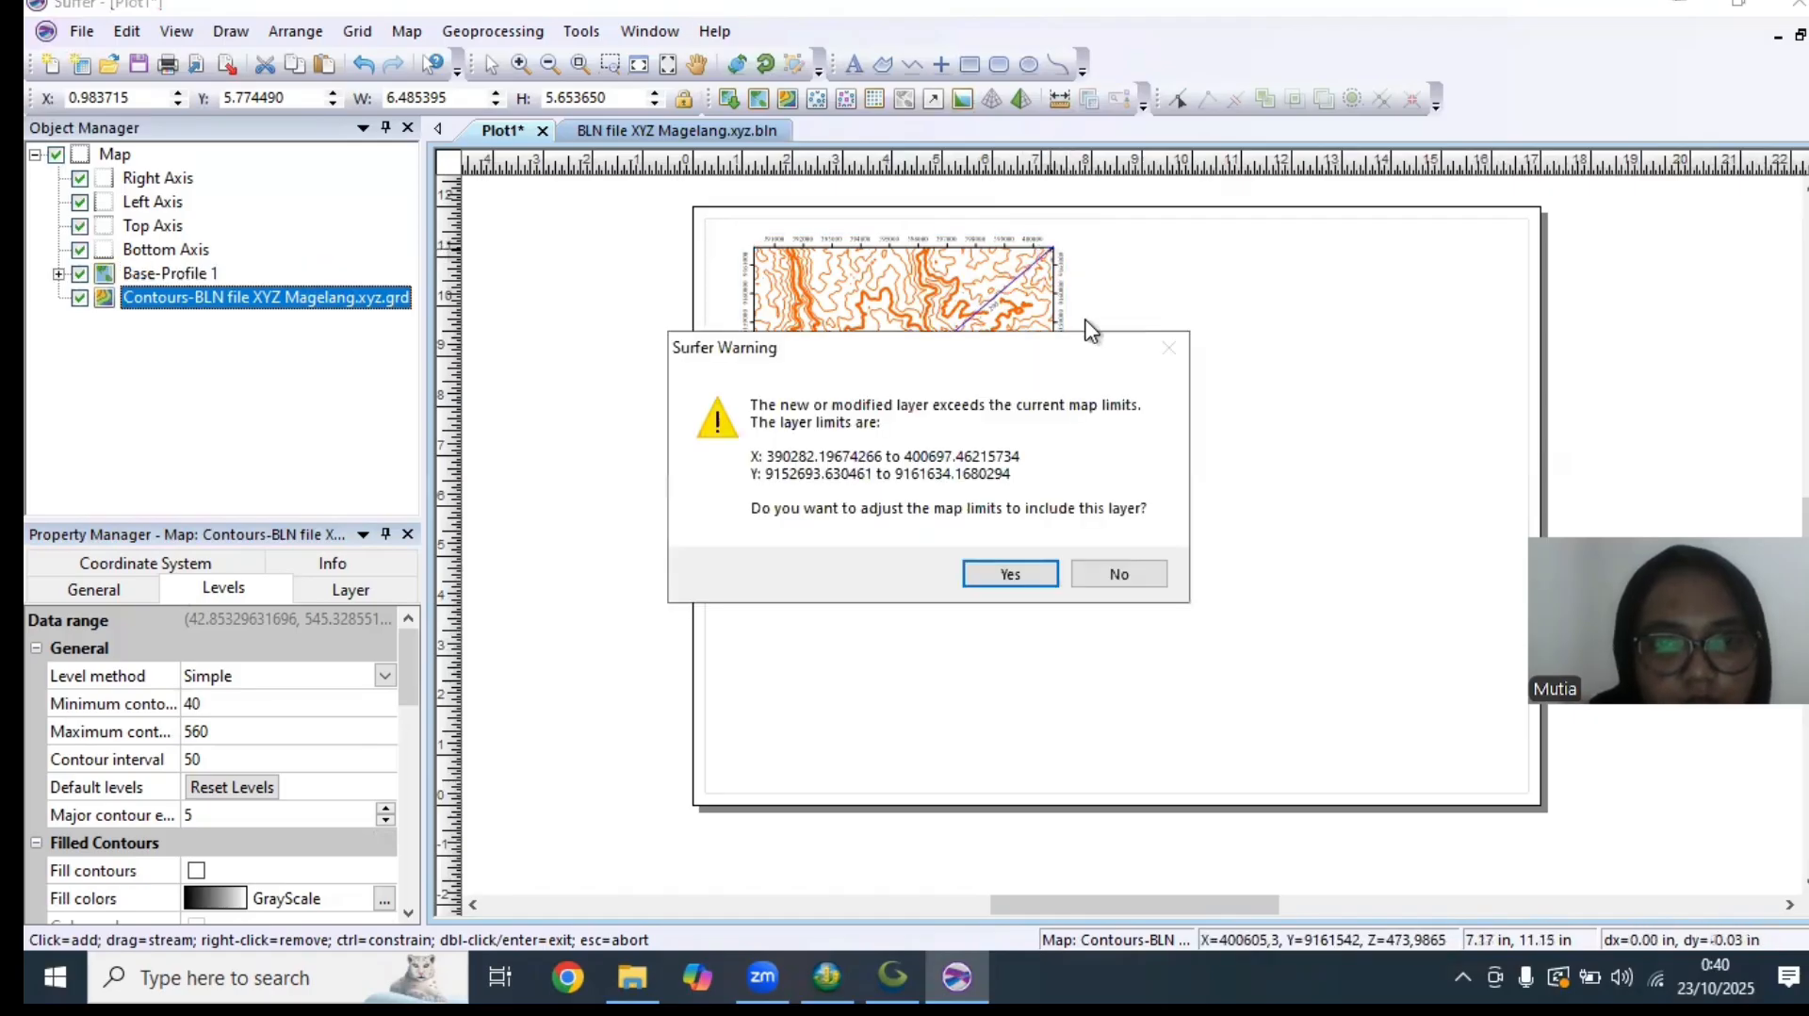
pyautogui.click(1010, 574)
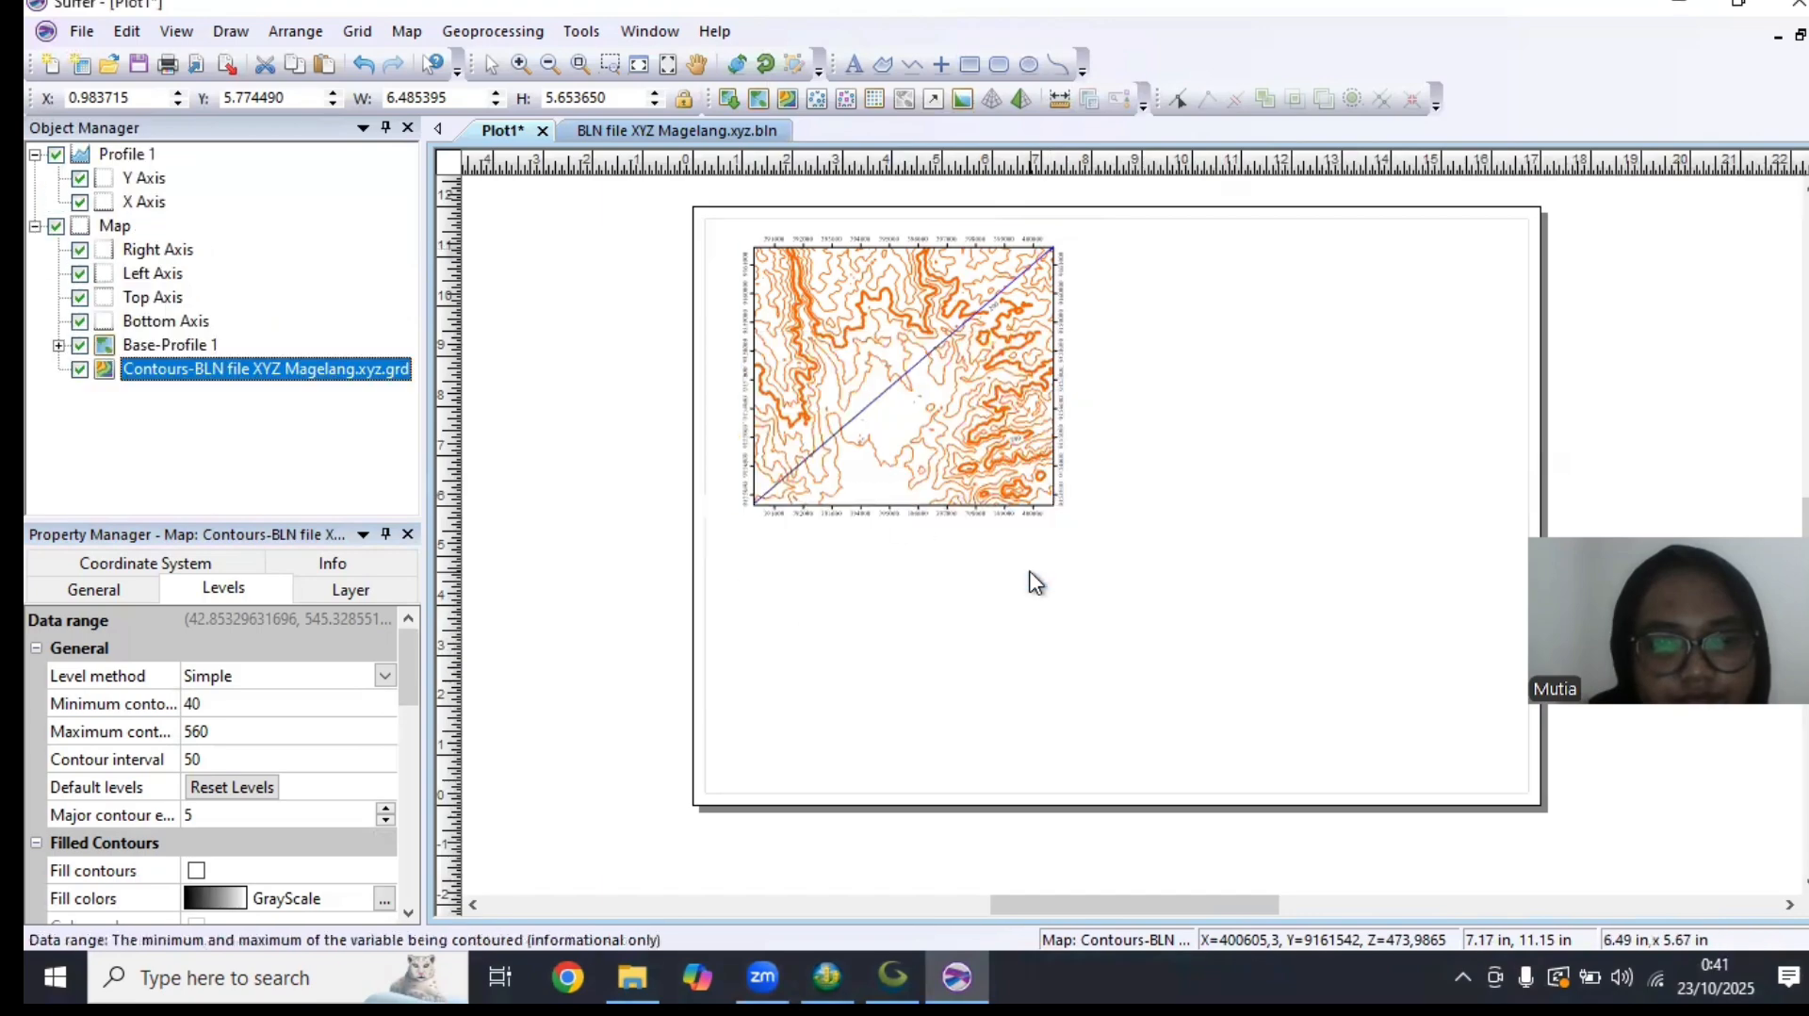
# Move the profile graph to the right of the contour map and enlarge it to about 7.95 by 2.66 in
pyautogui.click(912, 570)
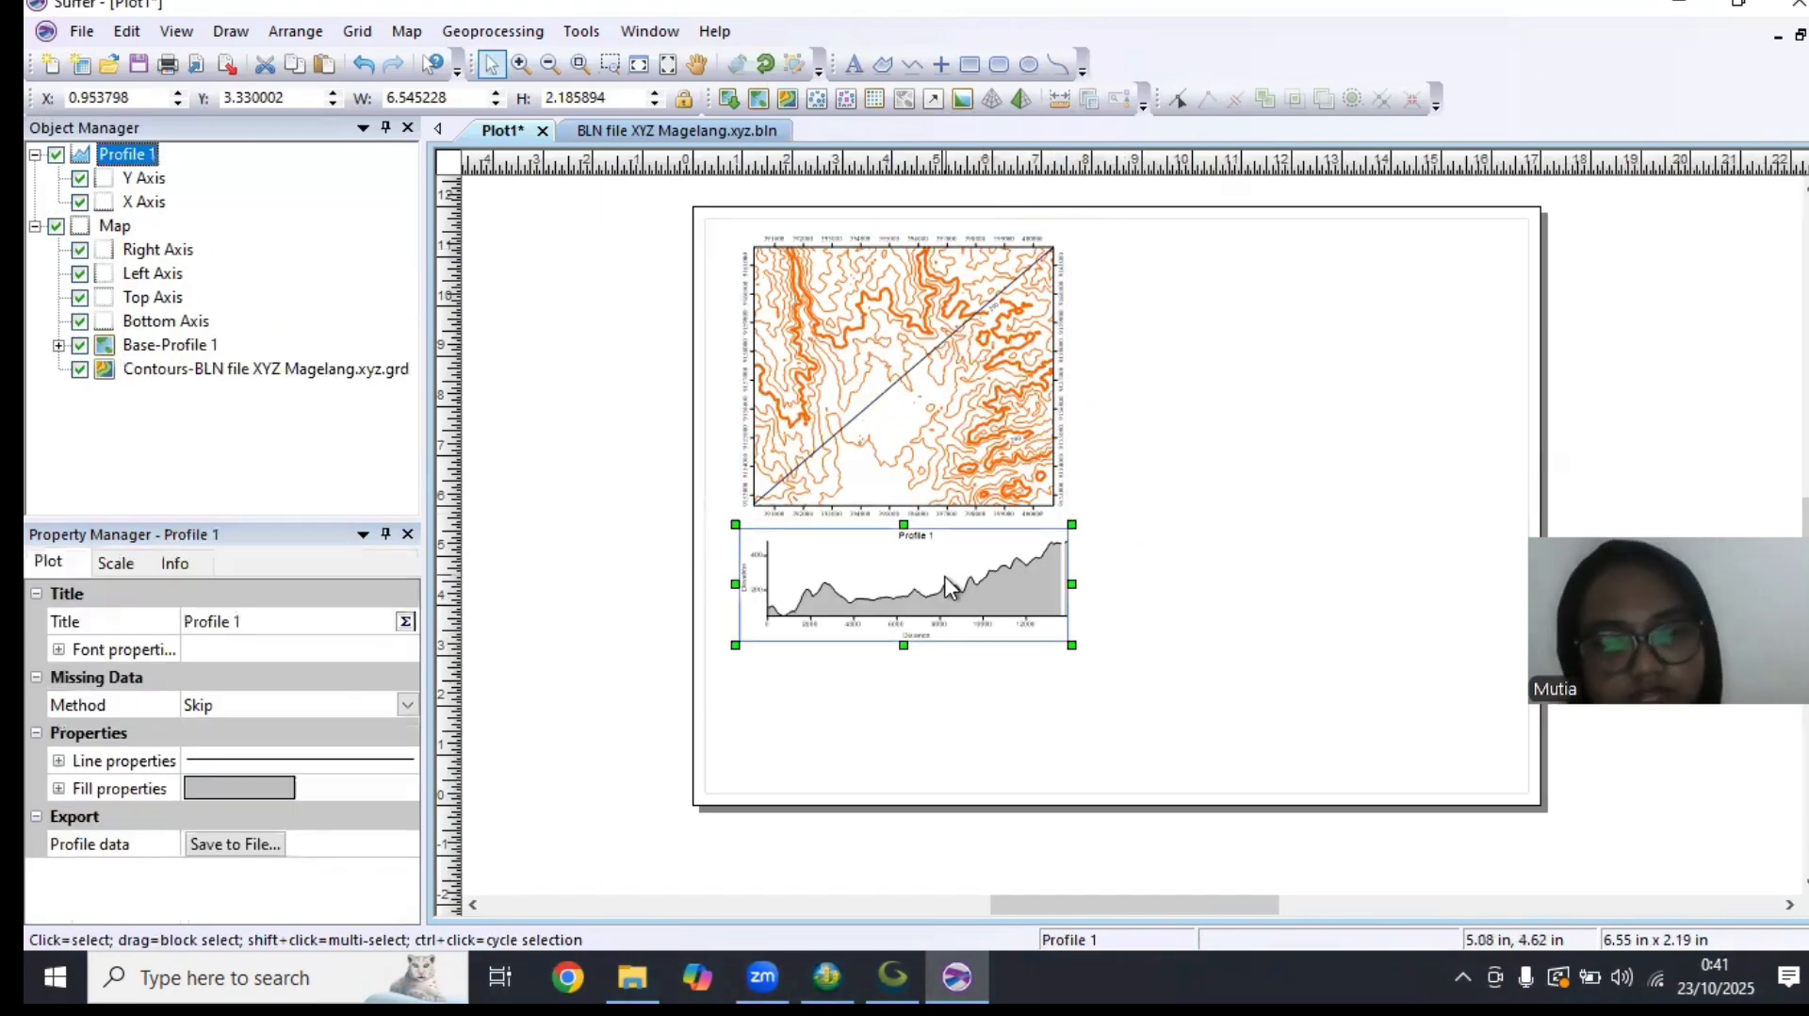
pyautogui.moveTo(907, 569); pyautogui.dragTo(1288, 334)
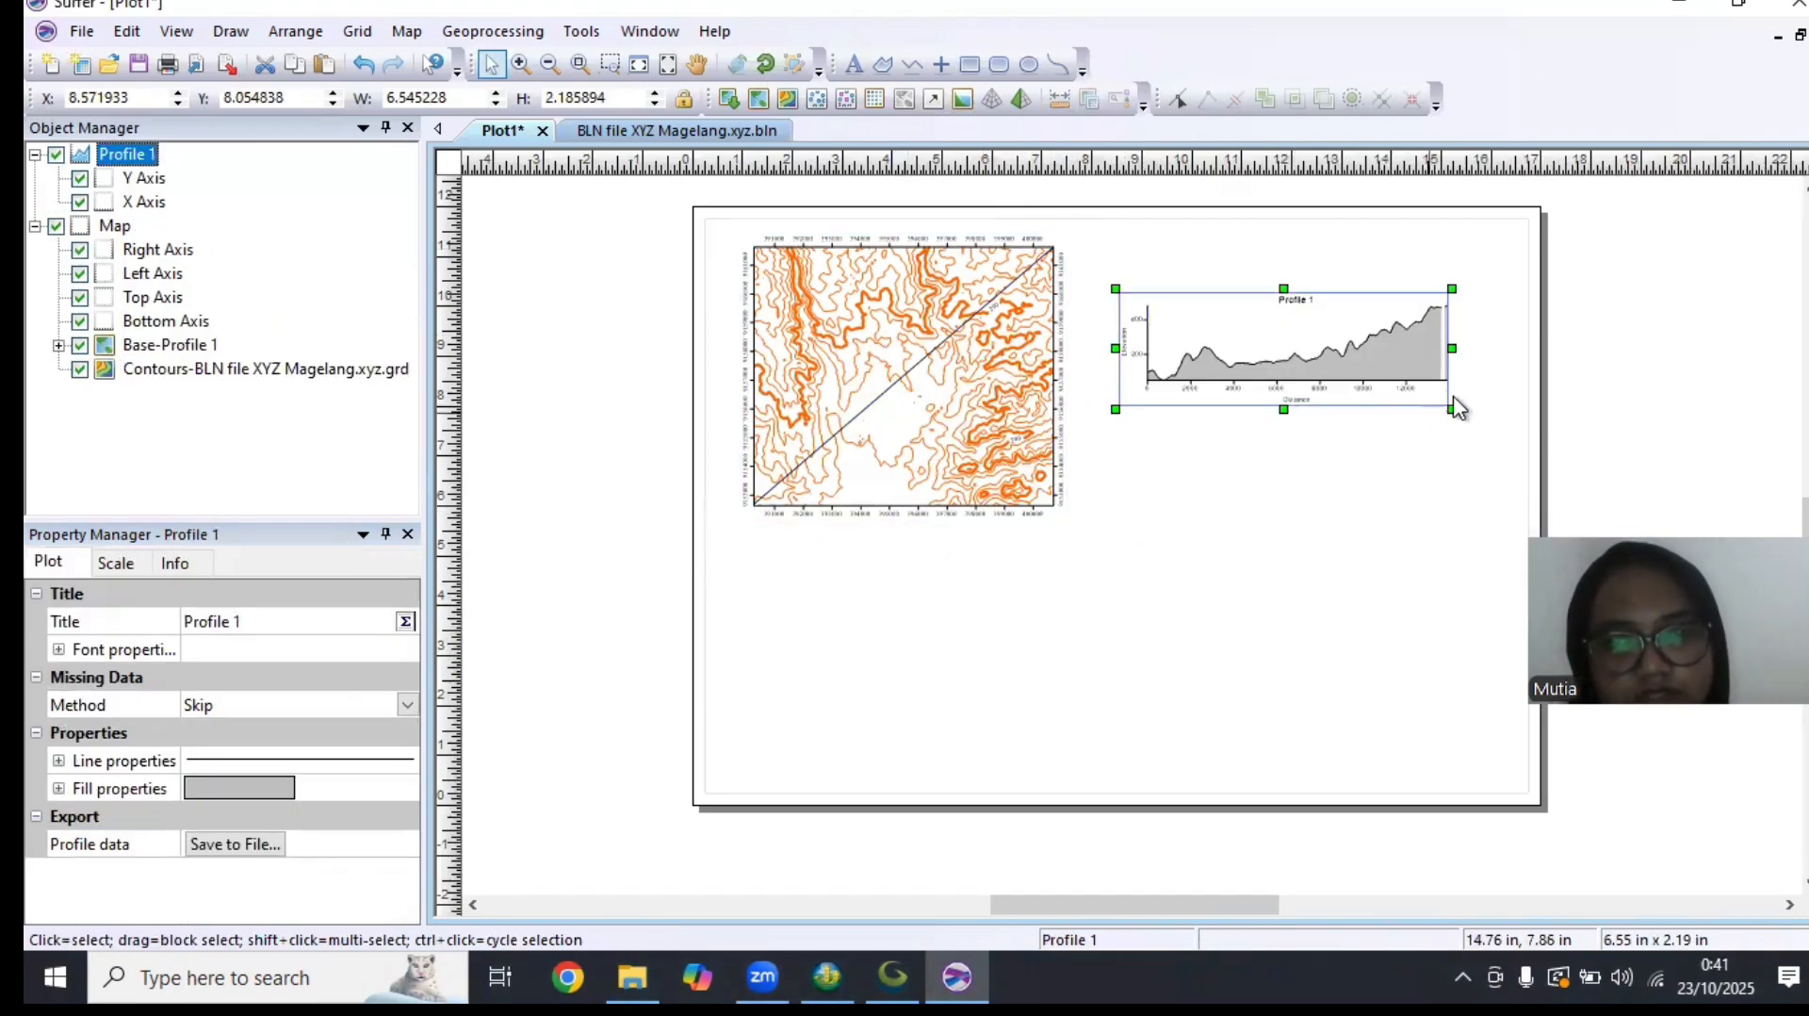
pyautogui.click(1423, 382)
pyautogui.moveTo(1452, 409); pyautogui.dragTo(1481, 457)
pyautogui.moveTo(1388, 366); pyautogui.dragTo(1389, 380)
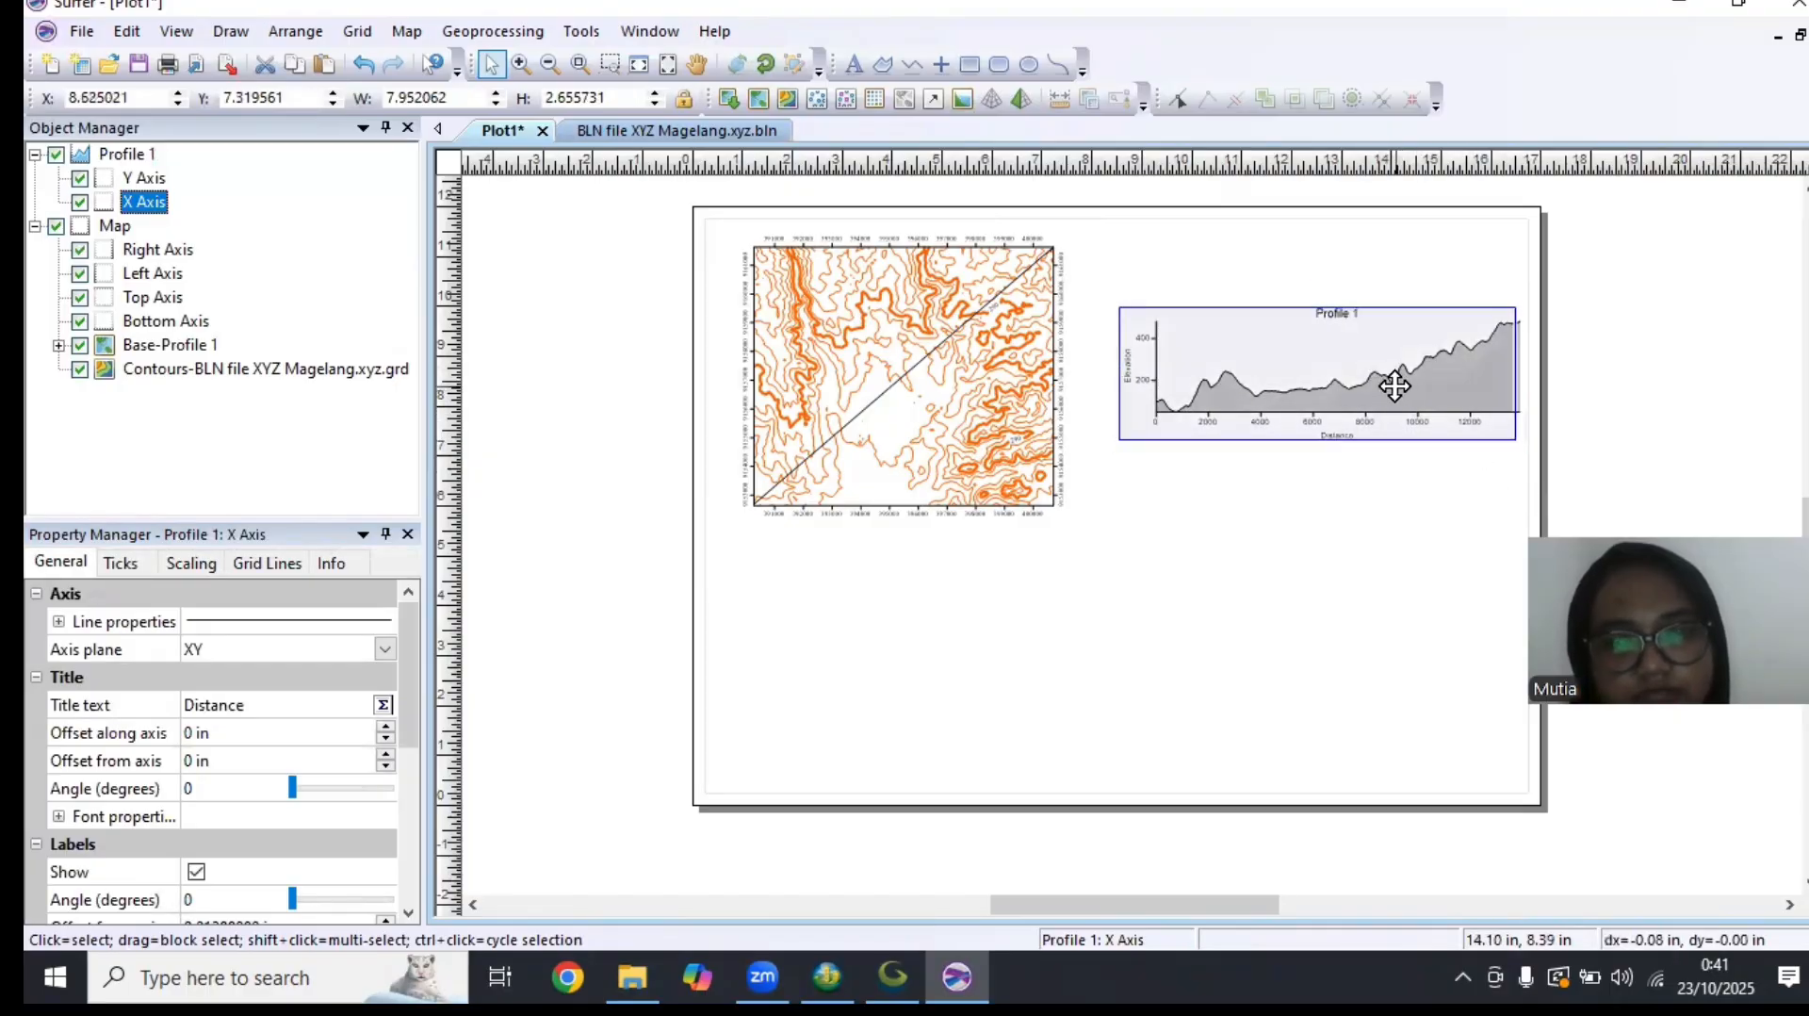
pyautogui.click(1418, 471)
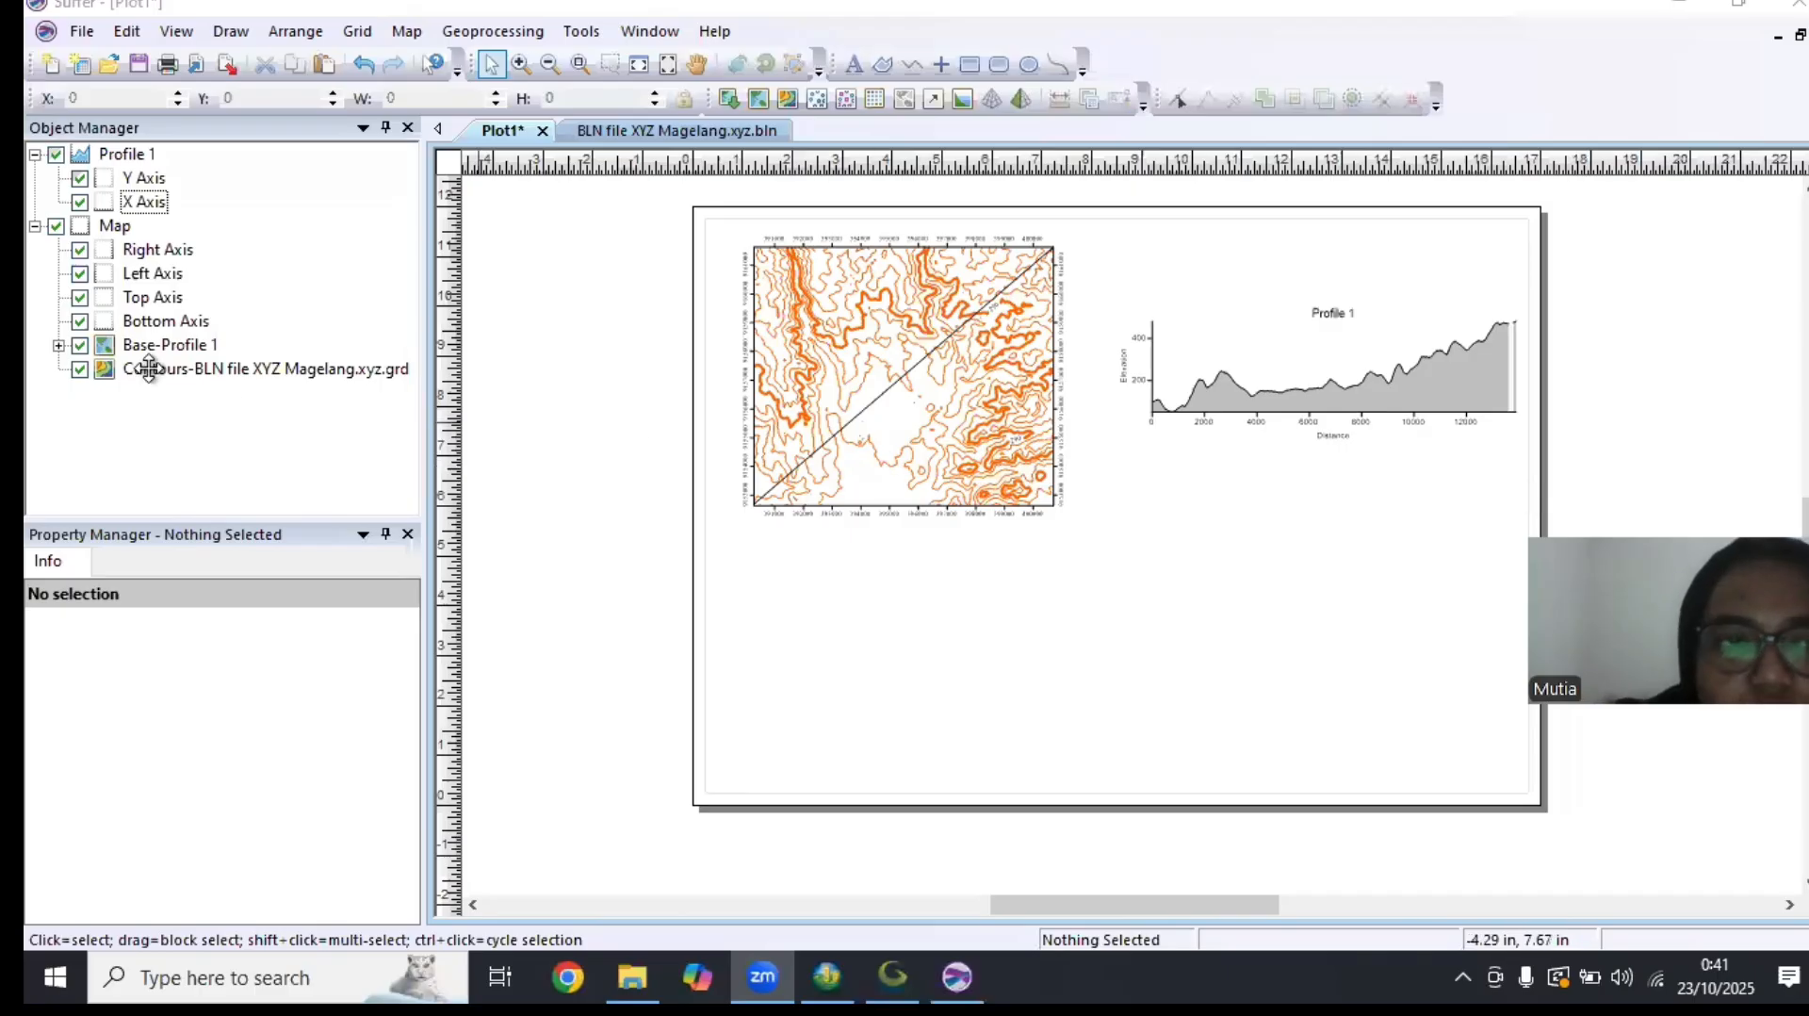
# Change the title of the profile graph to "Sayatan A-B" and keep the graph selected
pyautogui.click(127, 154)
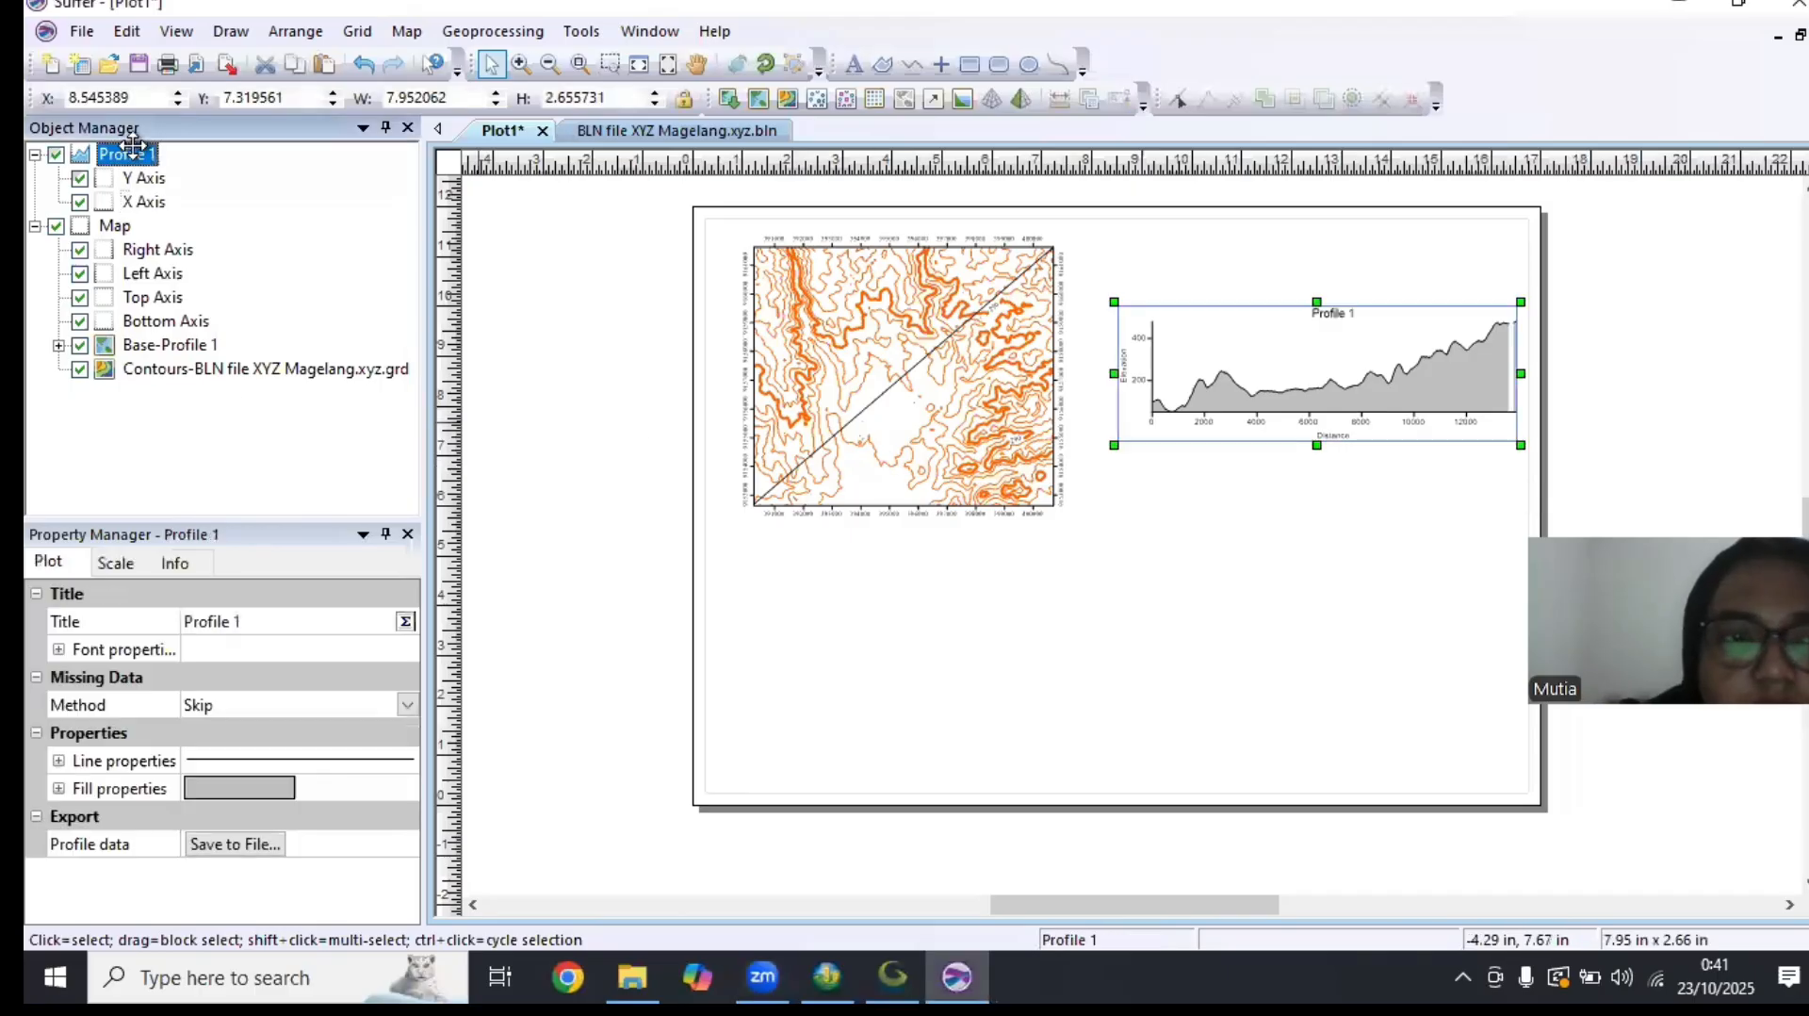
pyautogui.click(264, 630)
pyautogui.write('Sayata')
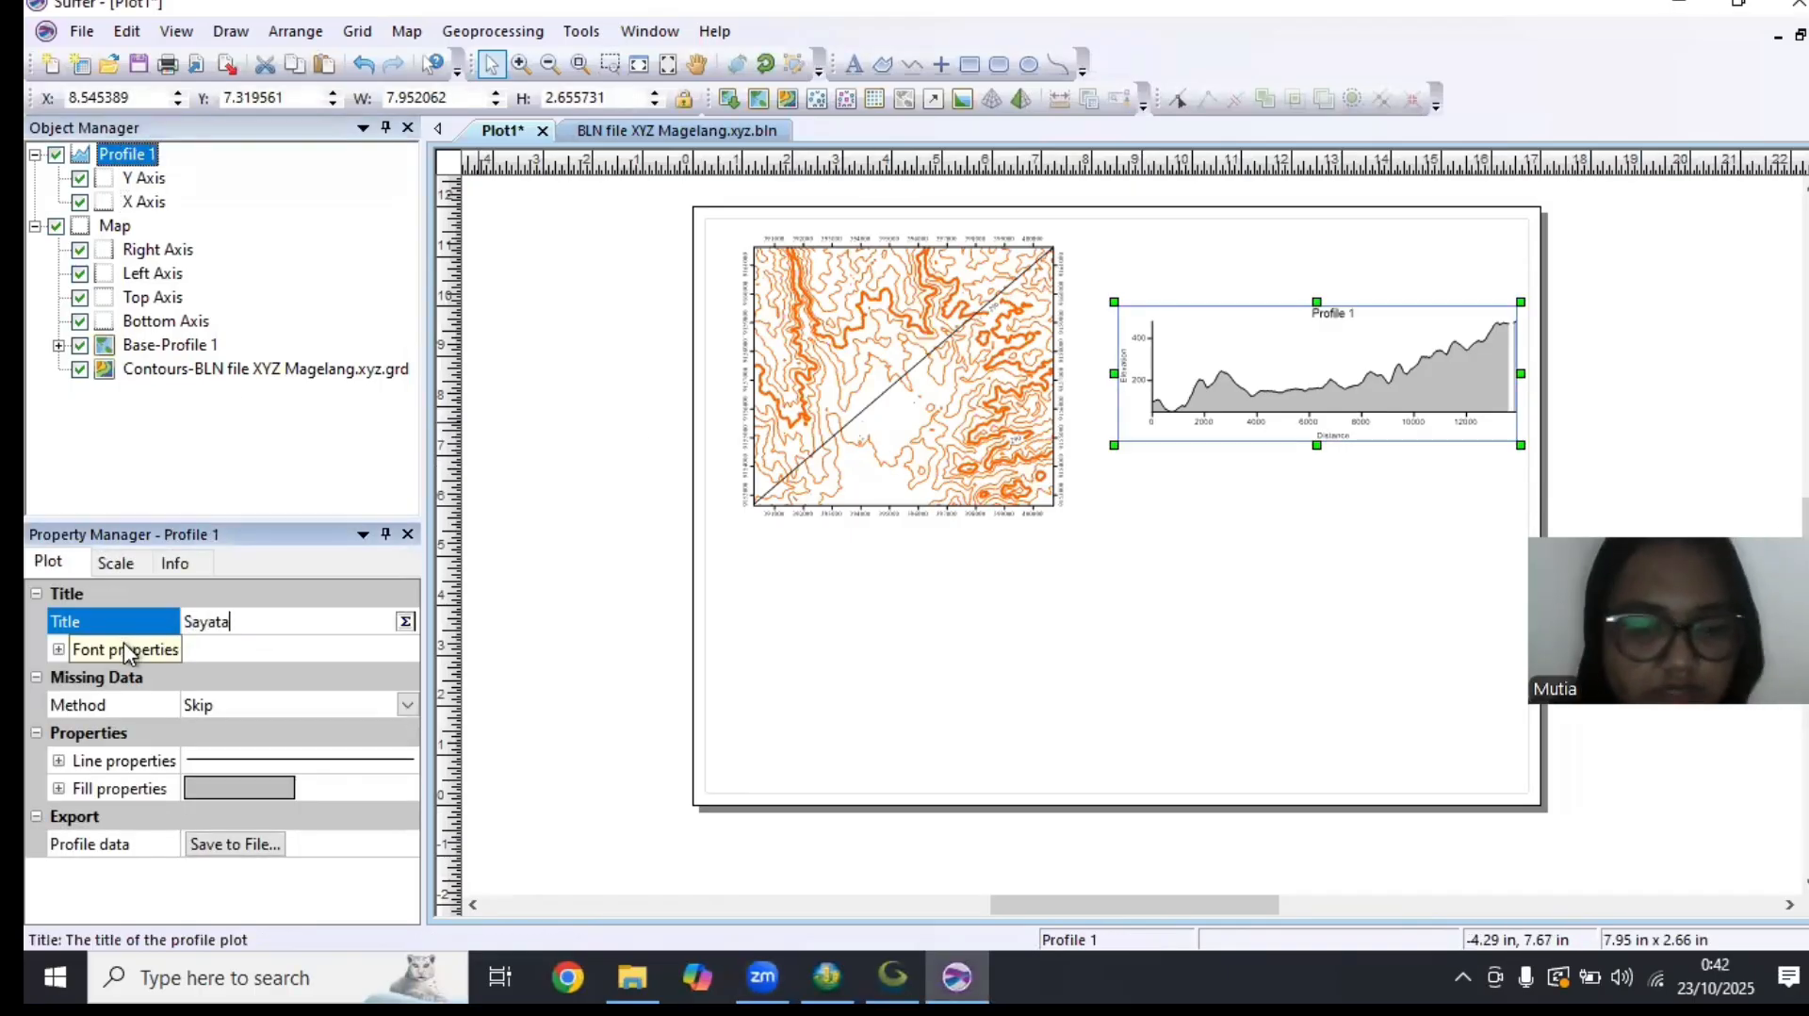
pyautogui.write('n A-B')
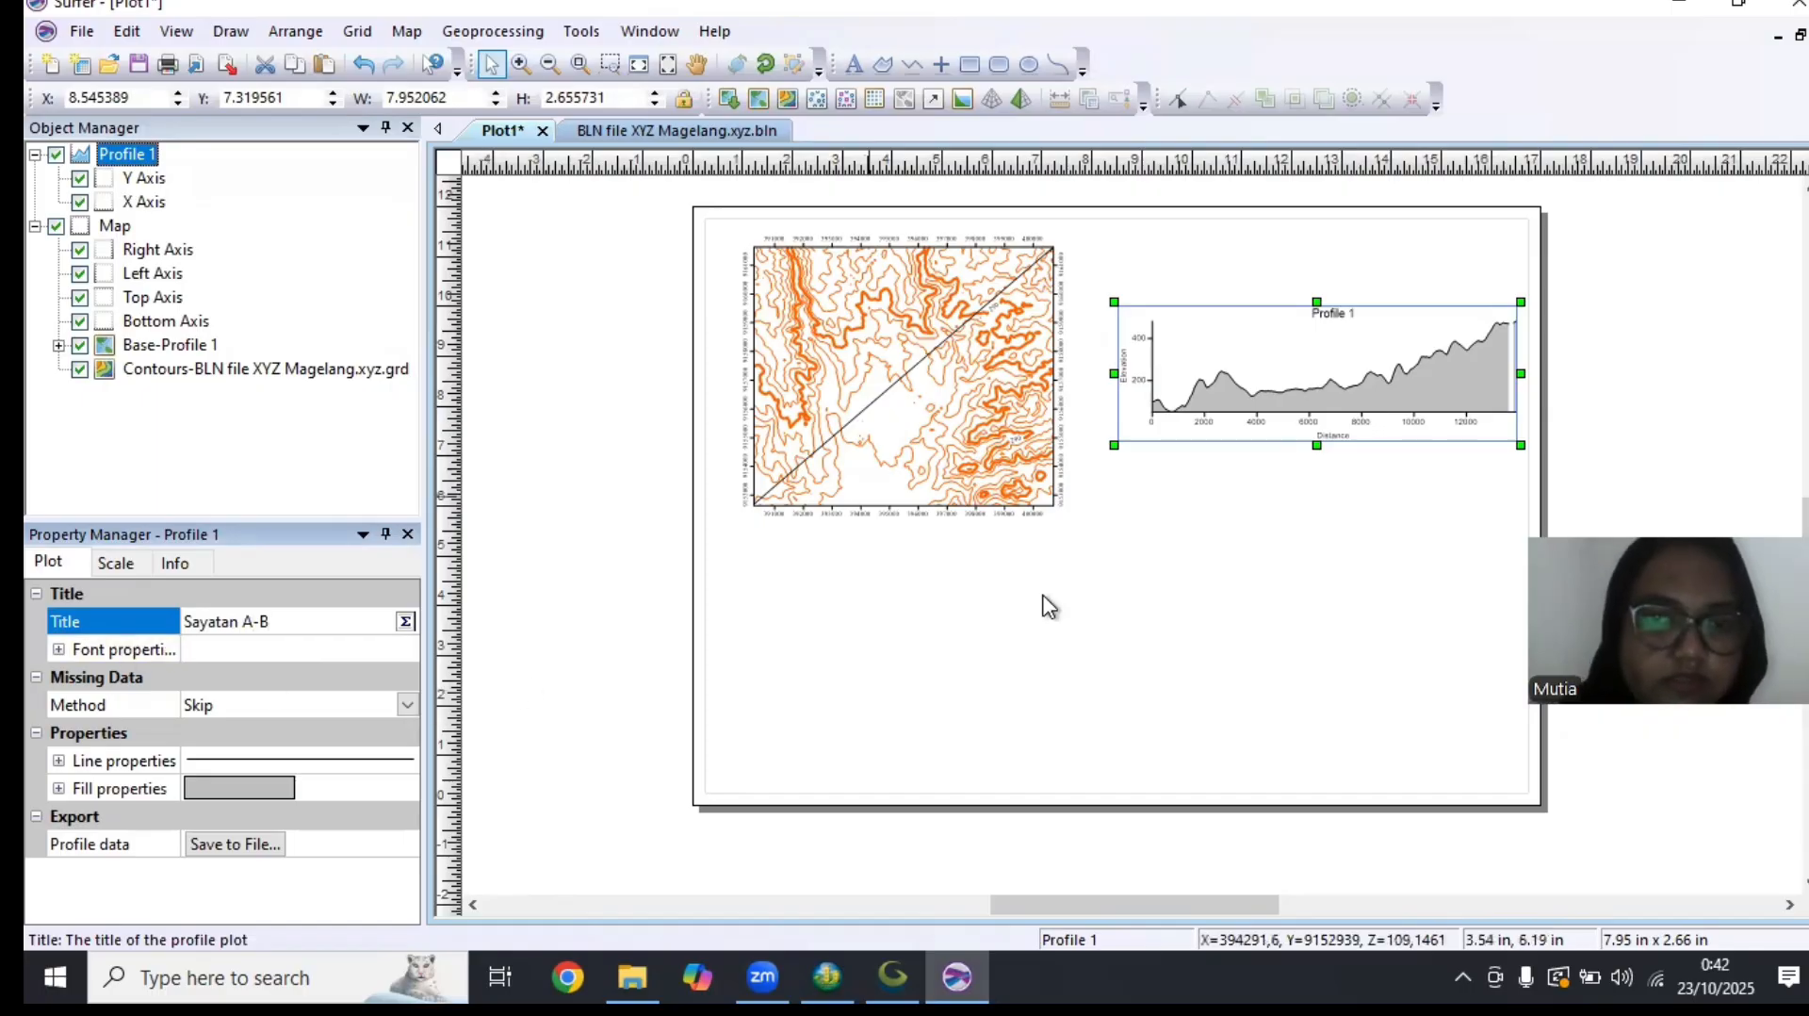
pyautogui.click(1088, 630)
pyautogui.click(1319, 367)
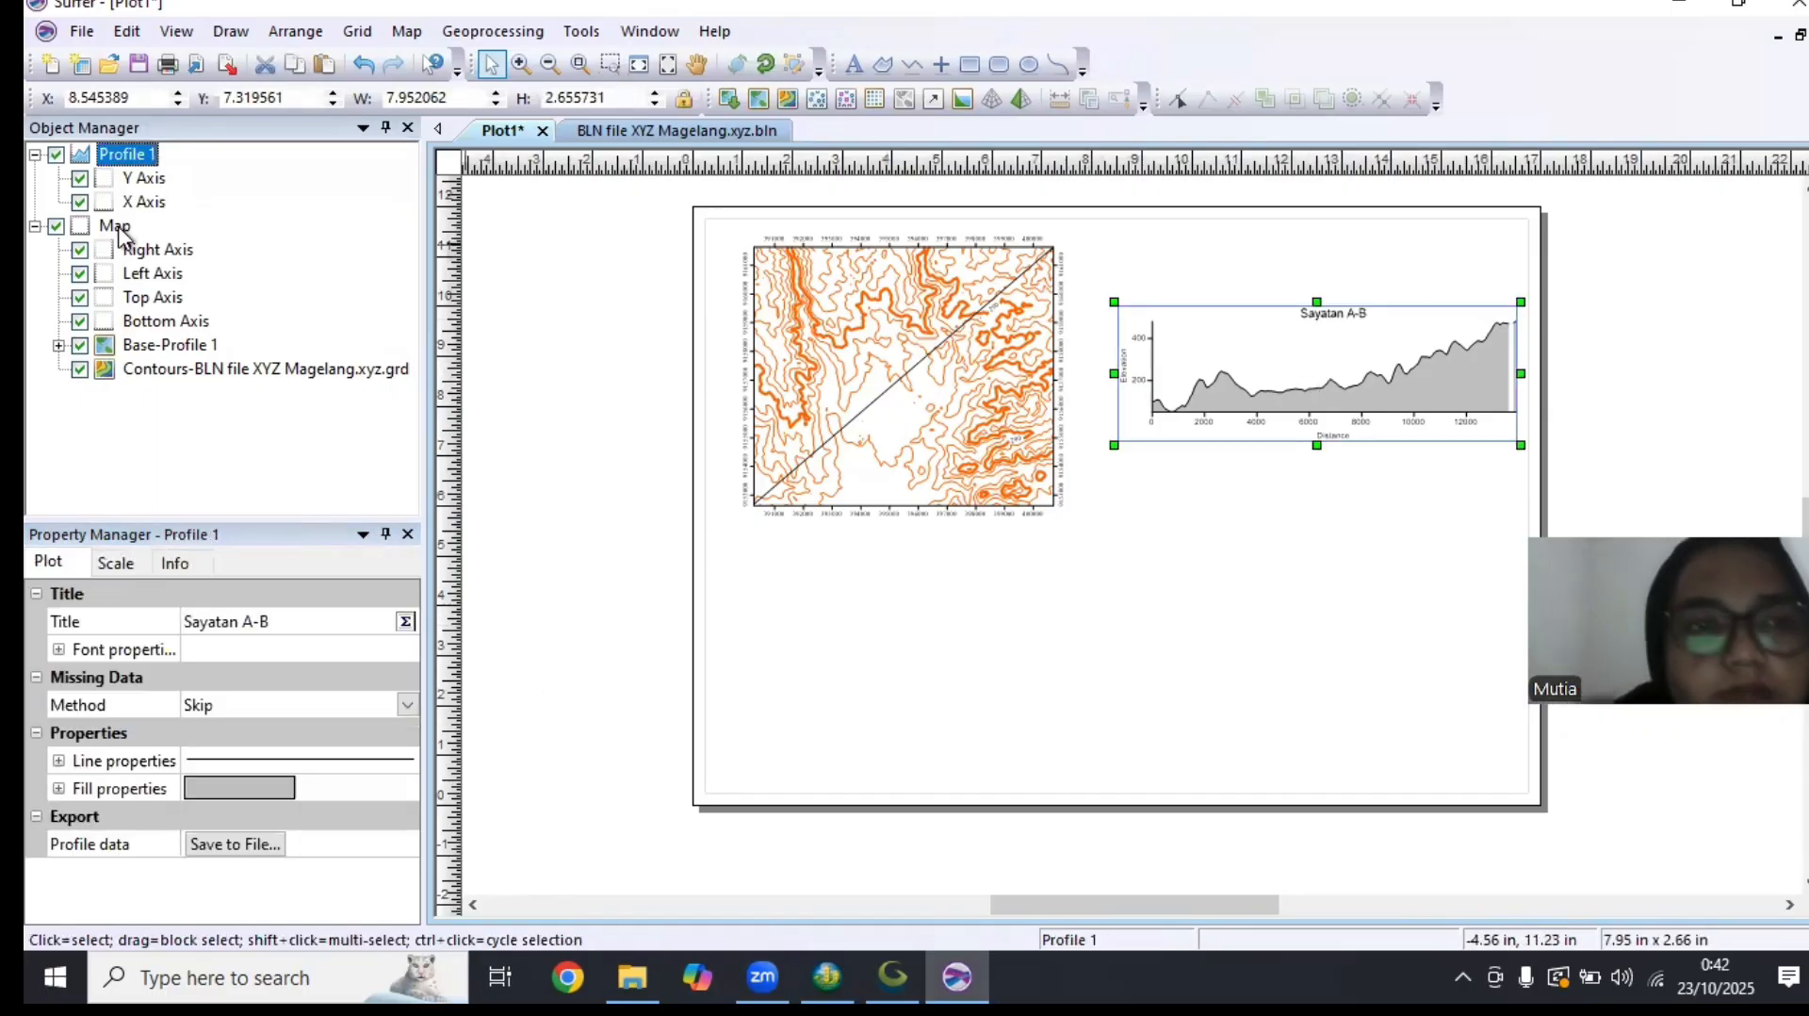
# Add a text label "A" in Times New Roman, 12 pts, over the left end of the profile graph
pyautogui.click(853, 64)
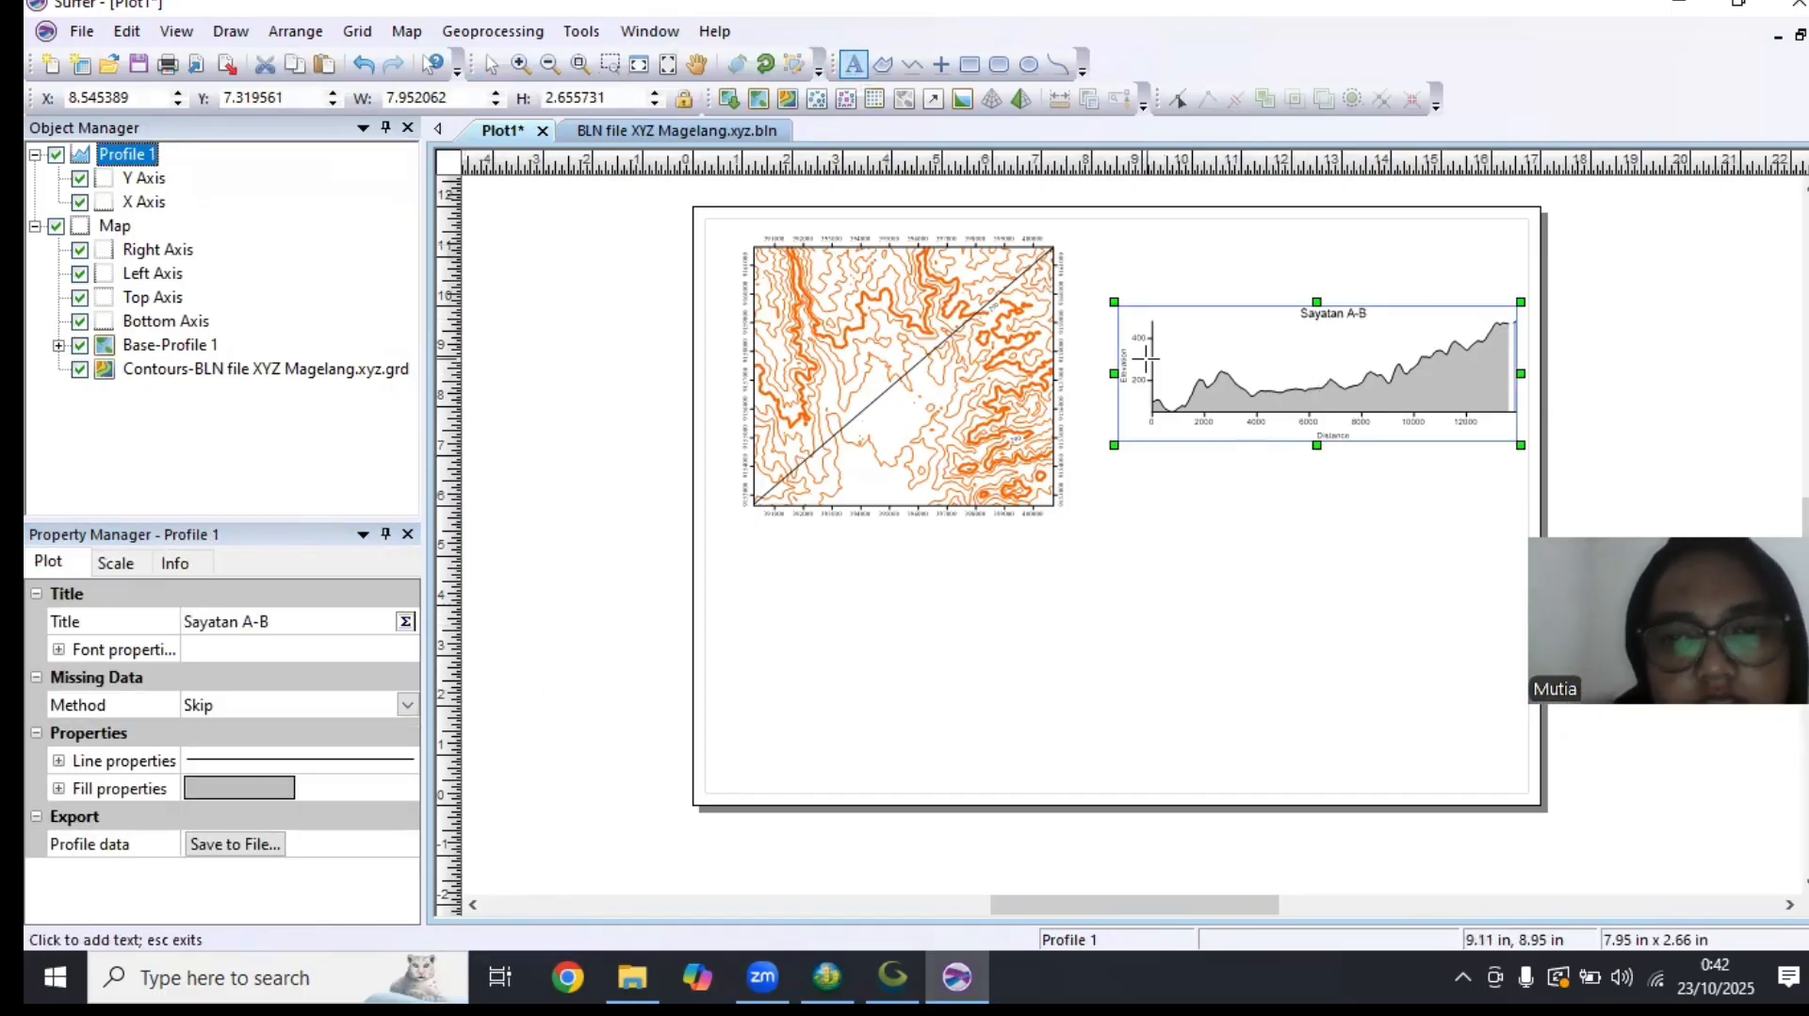
pyautogui.click(1162, 384)
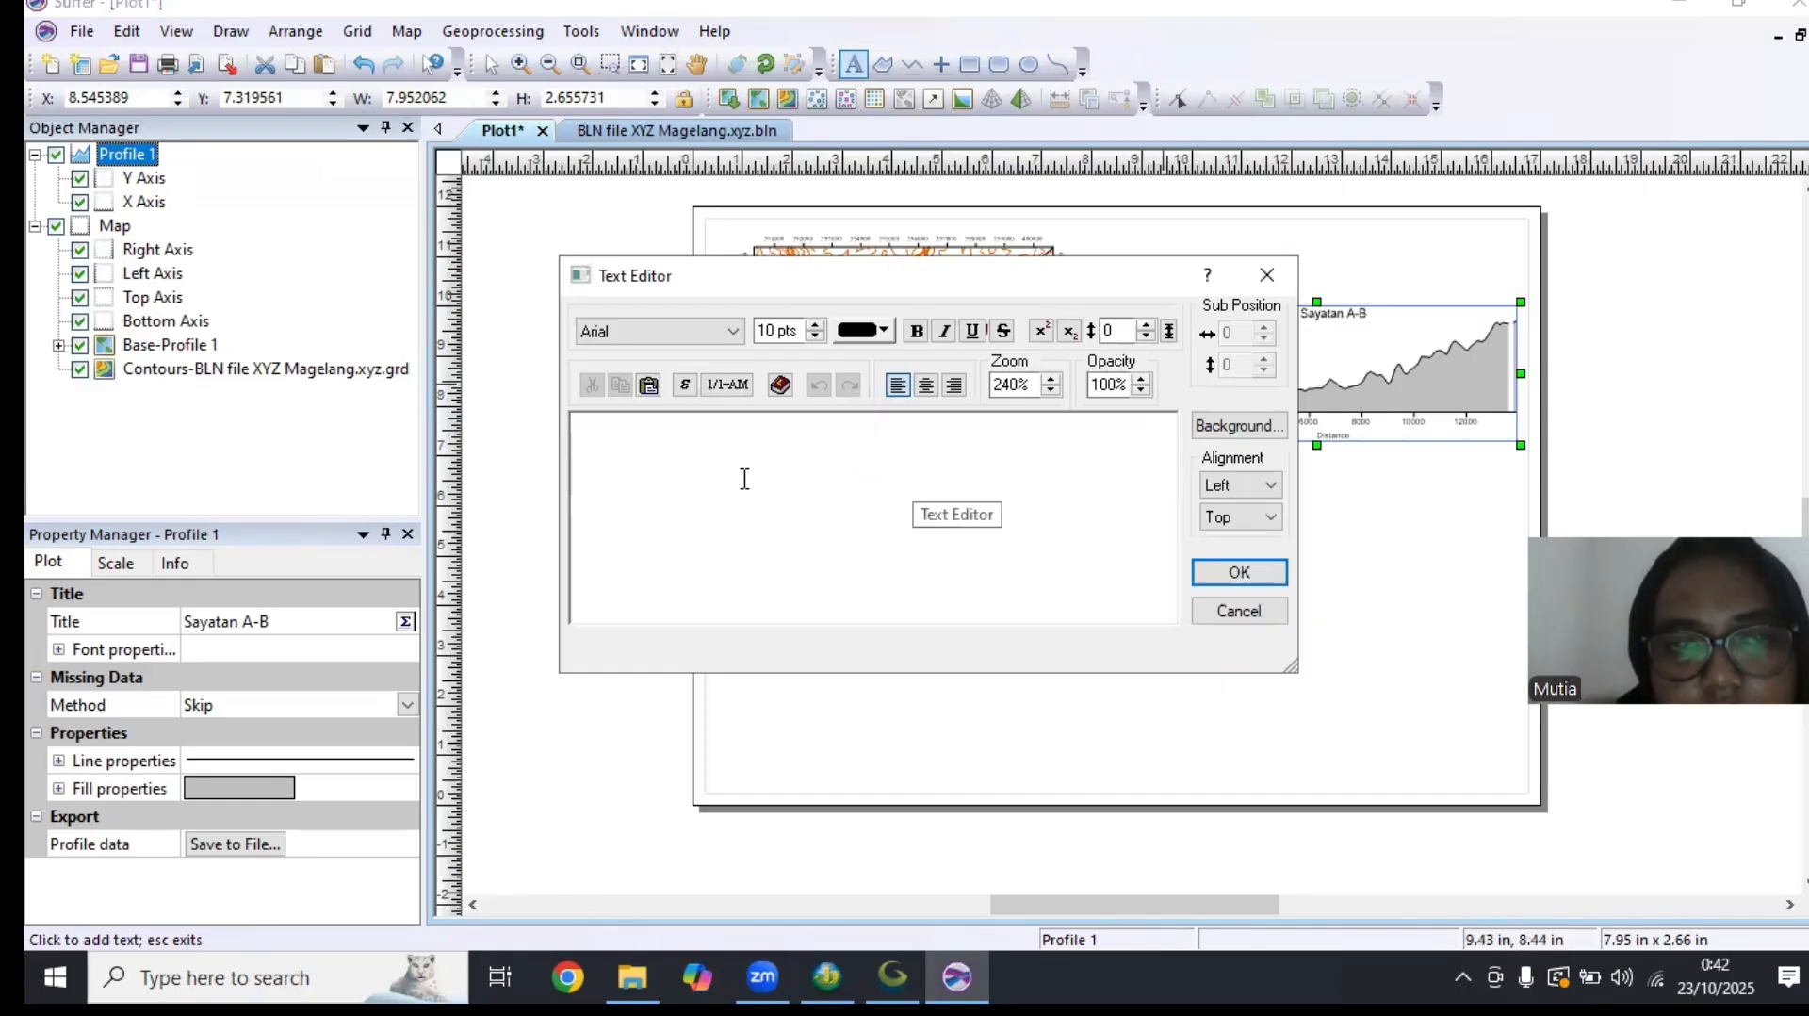
pyautogui.click(709, 339)
pyautogui.write('ti')
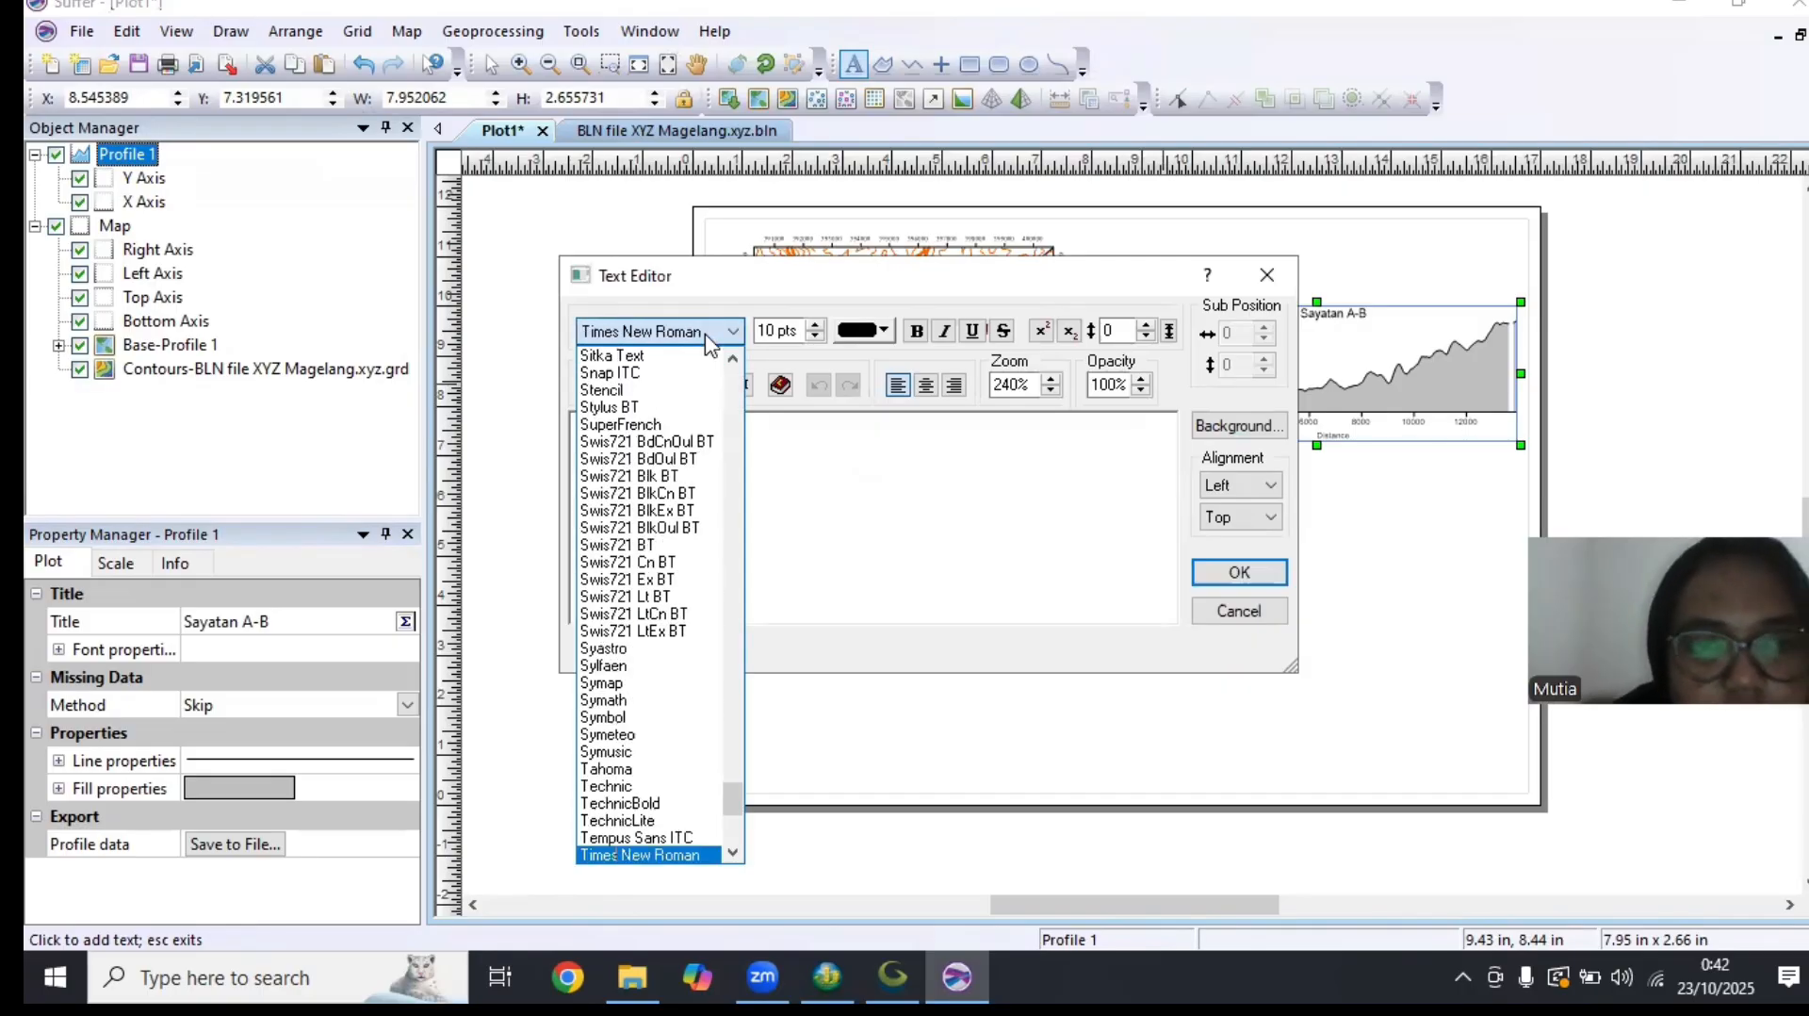
pyautogui.click(650, 855)
pyautogui.click(816, 324)
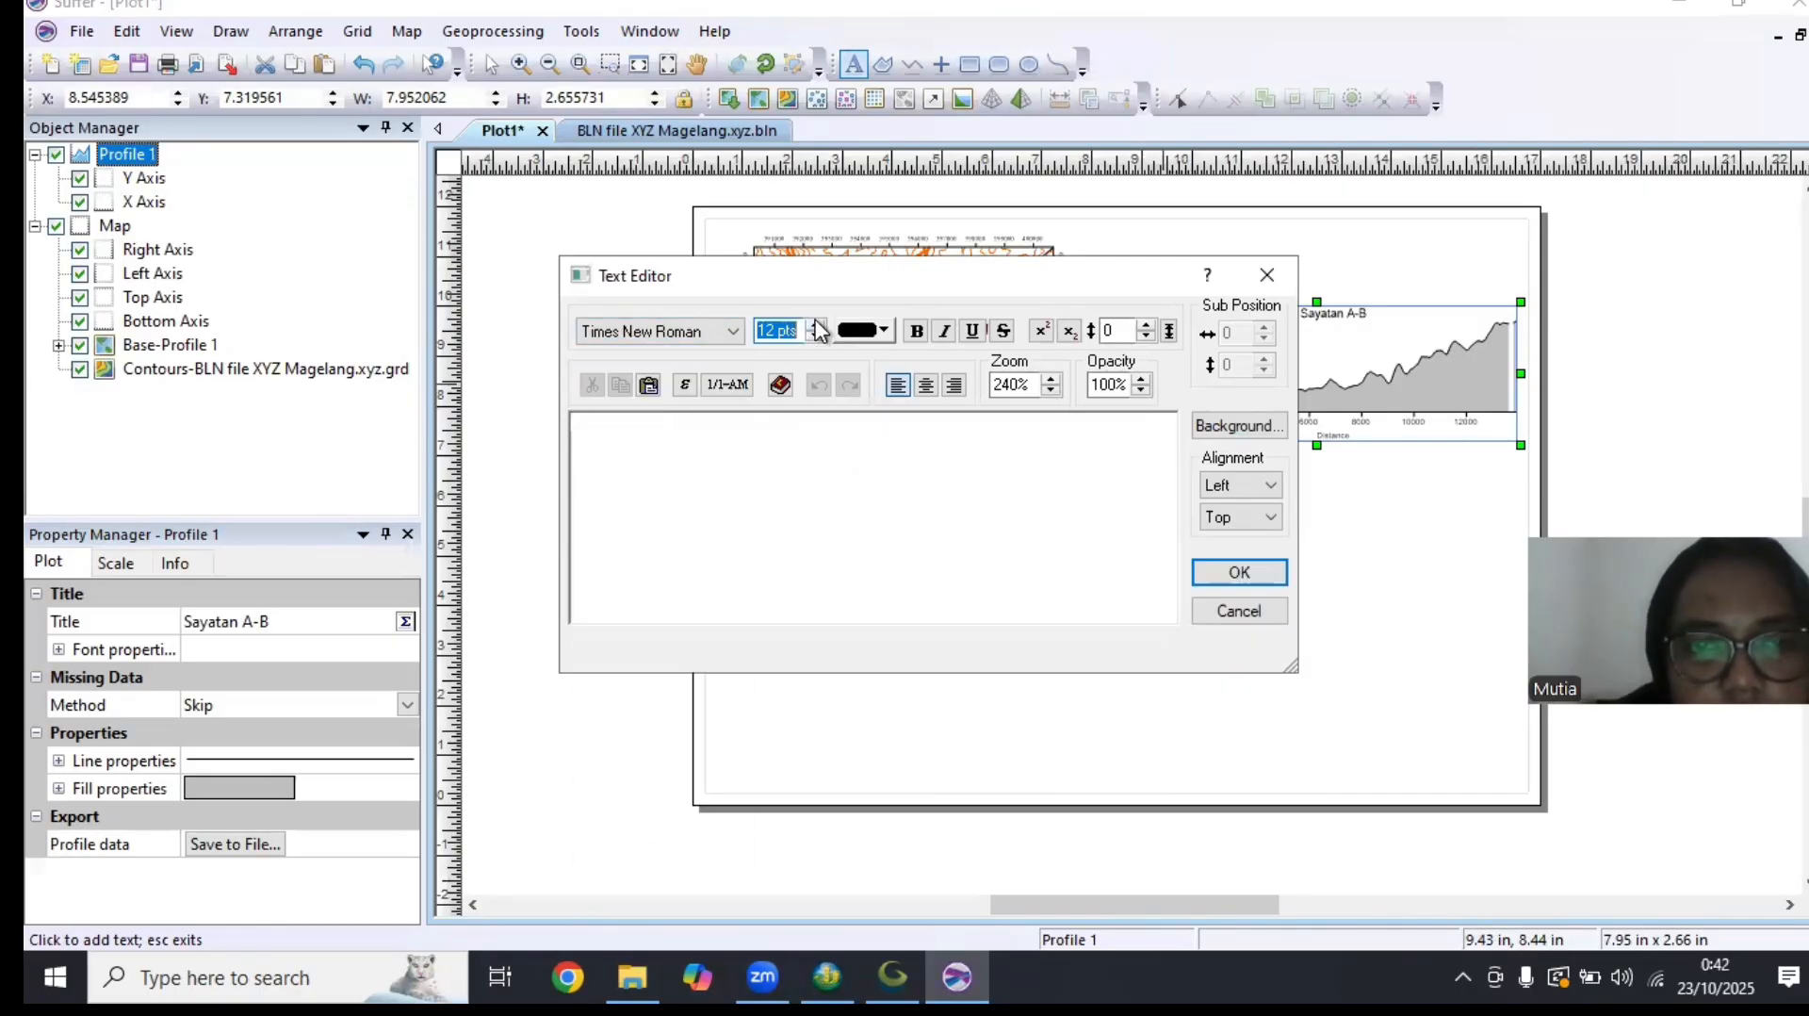
pyautogui.click(678, 443)
pyautogui.write('A')
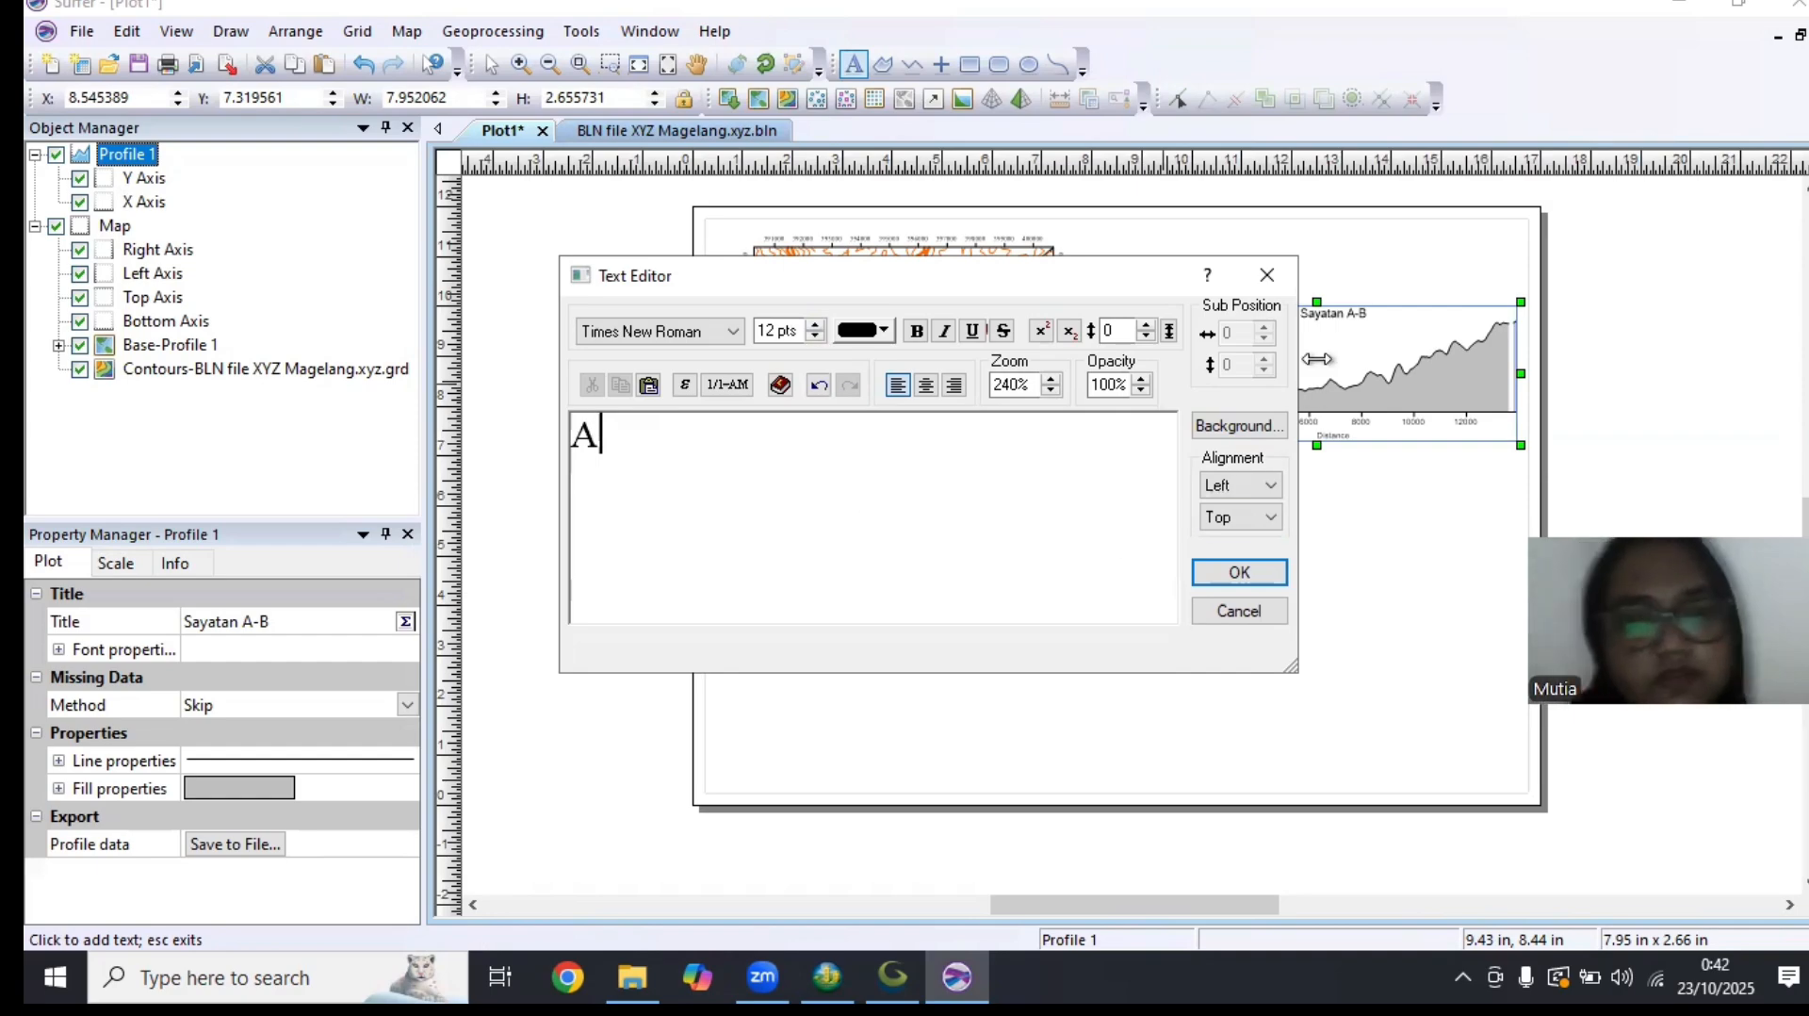
pyautogui.click(1240, 572)
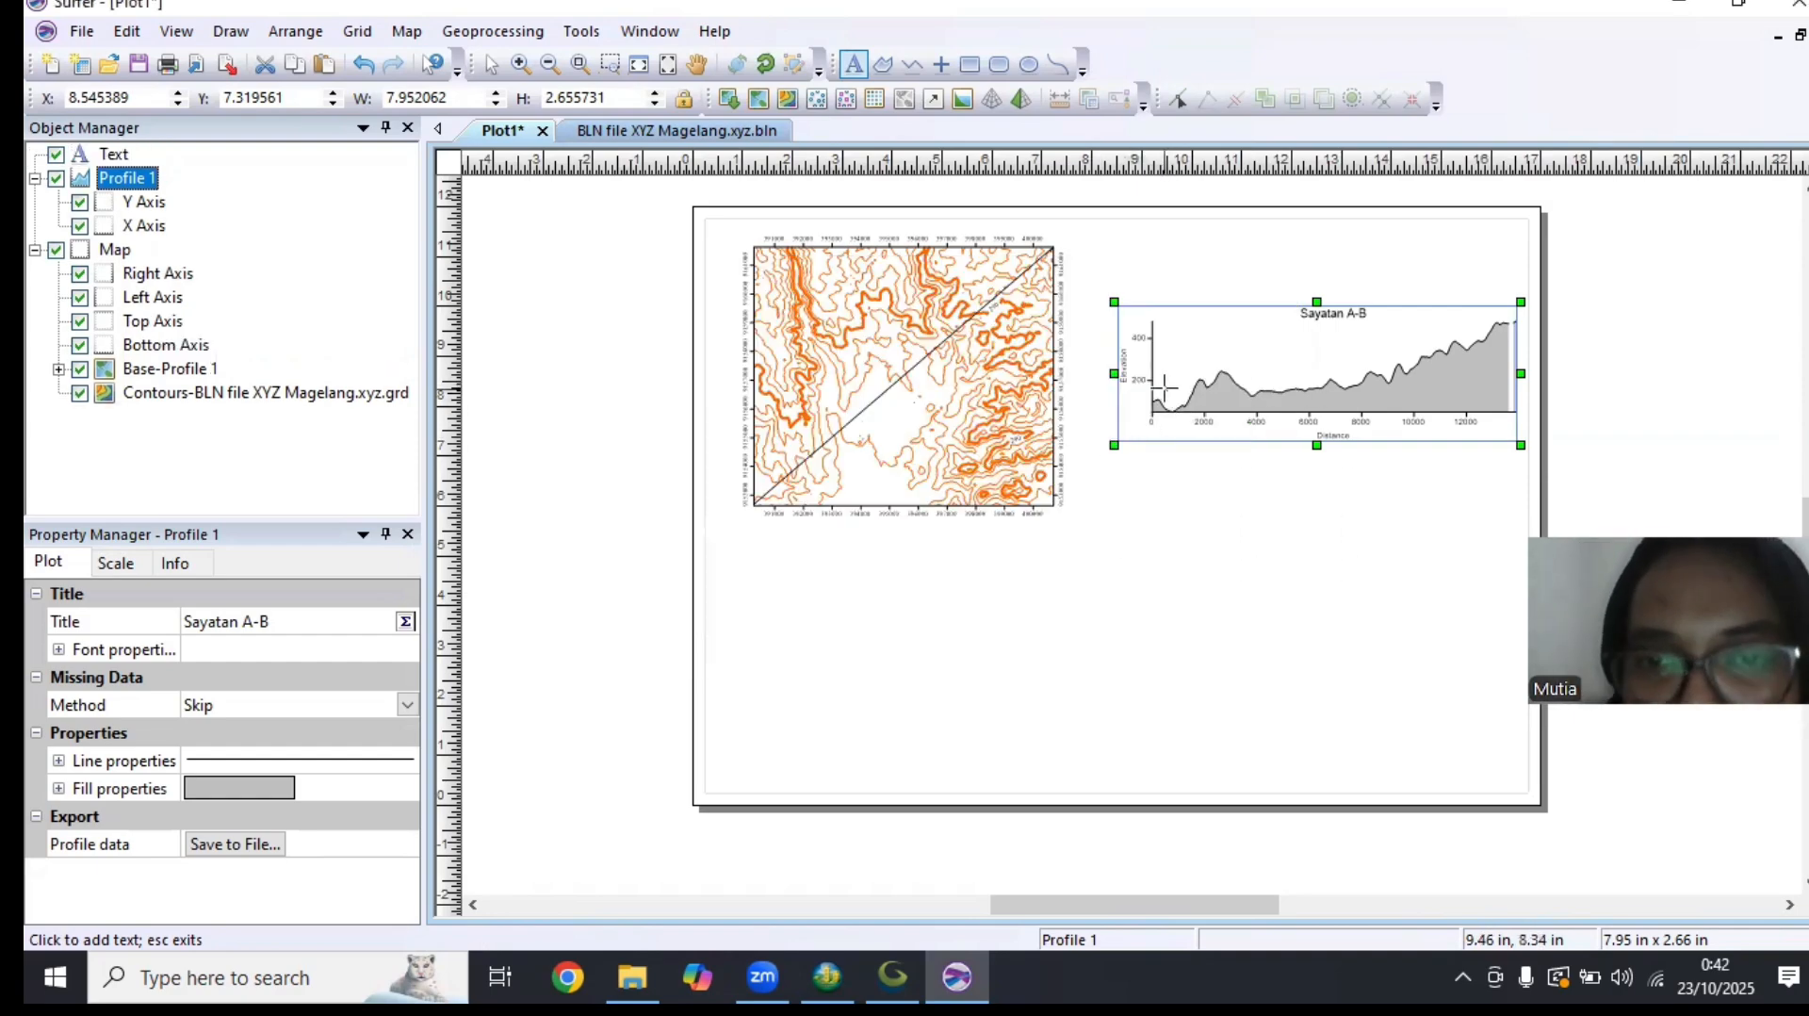
pyautogui.scroll(4, 1163, 388)
pyautogui.click(1127, 316)
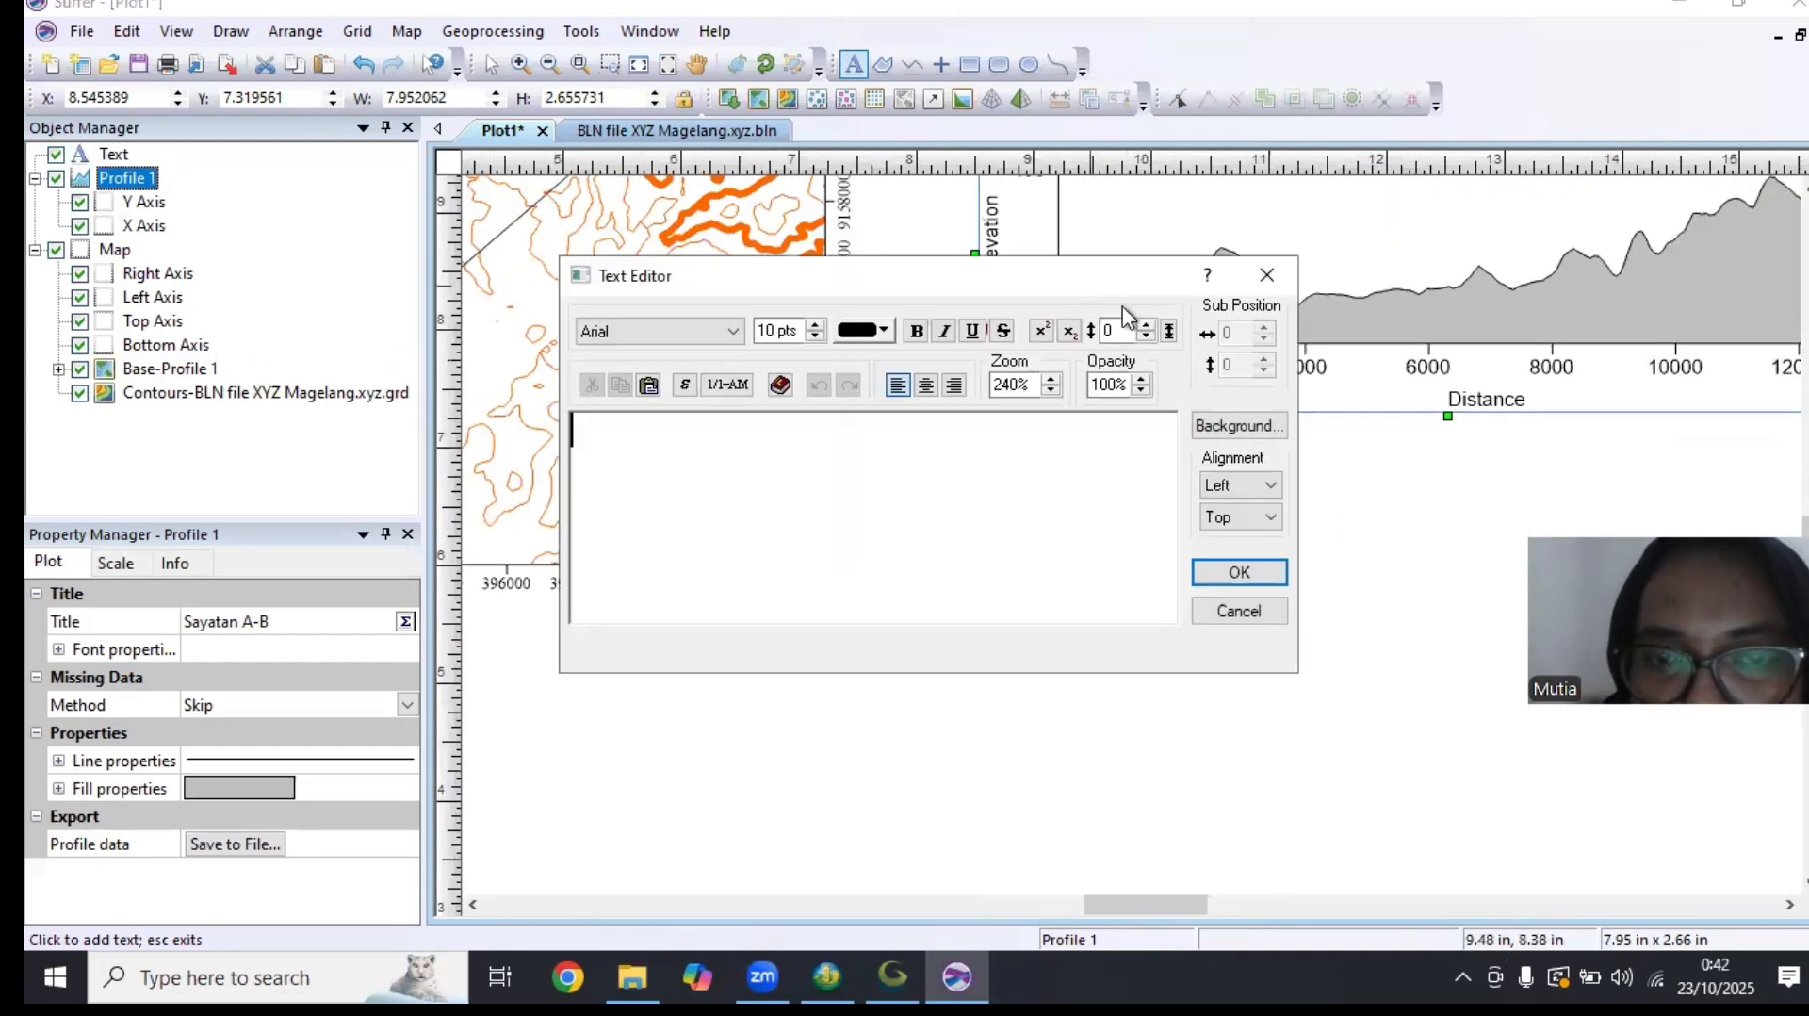
pyautogui.click(1267, 274)
pyautogui.click(1086, 292)
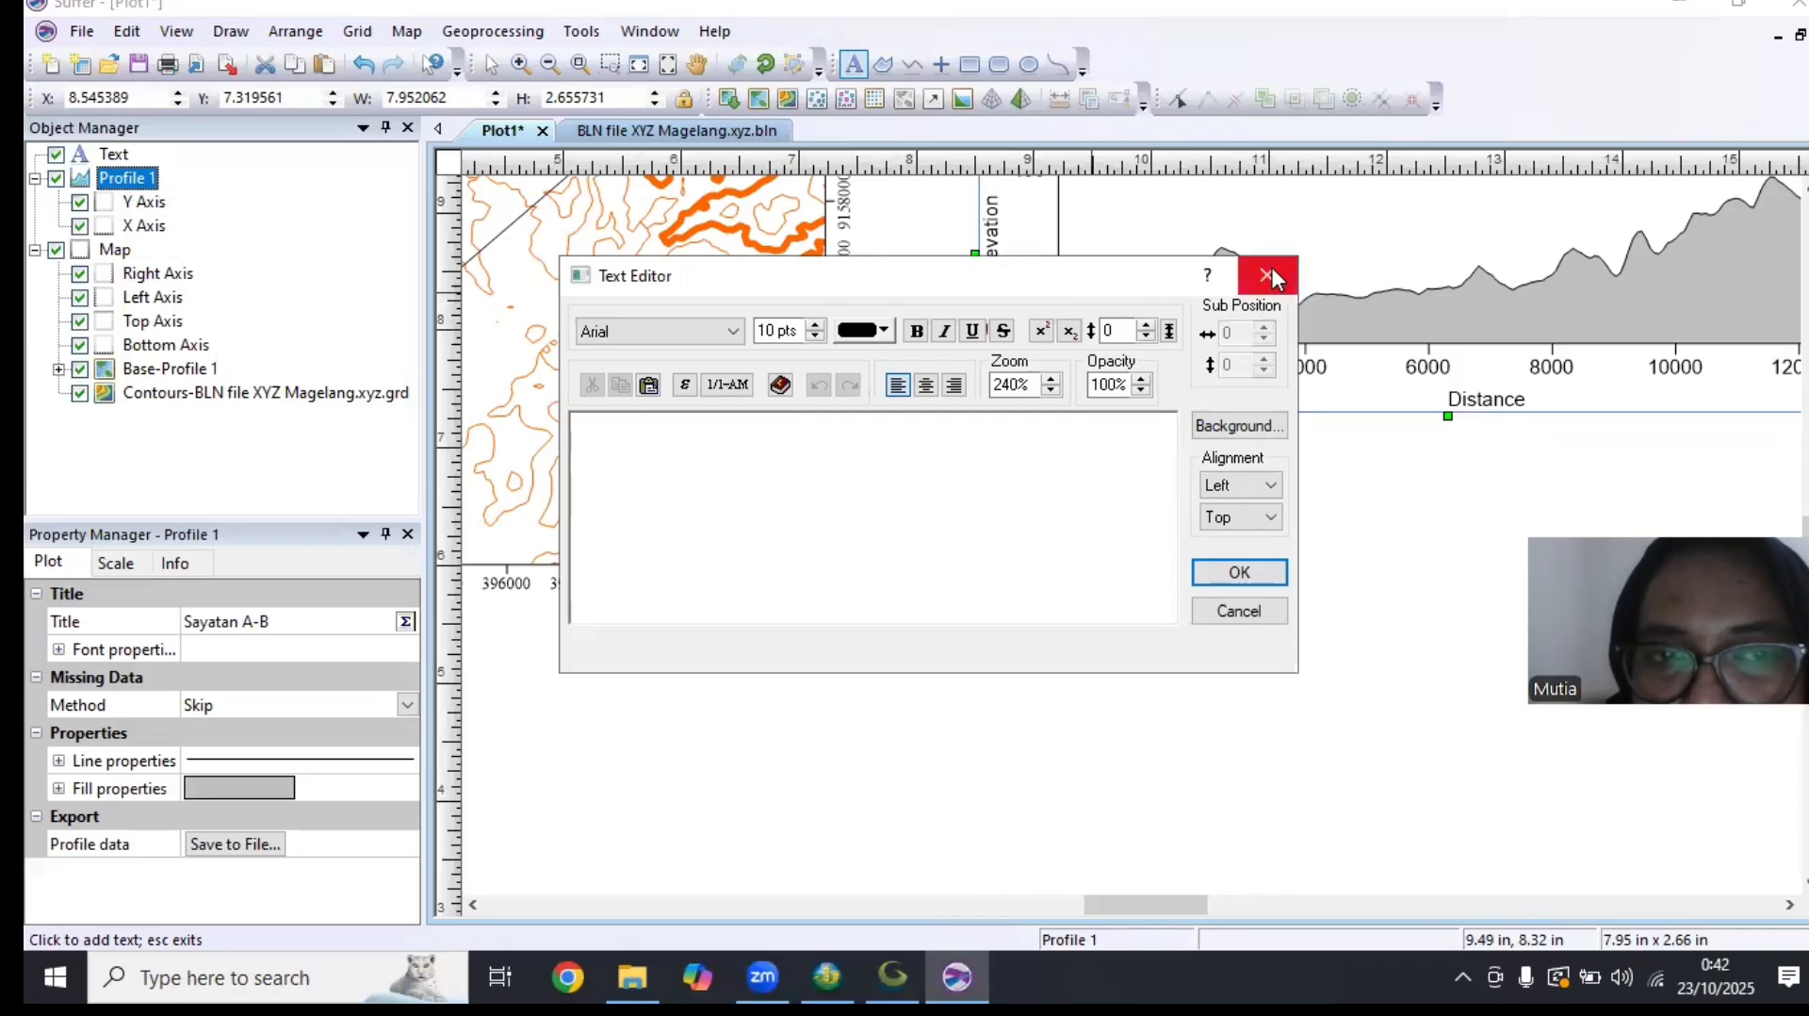
pyautogui.click(1267, 274)
pyautogui.press('Escape')
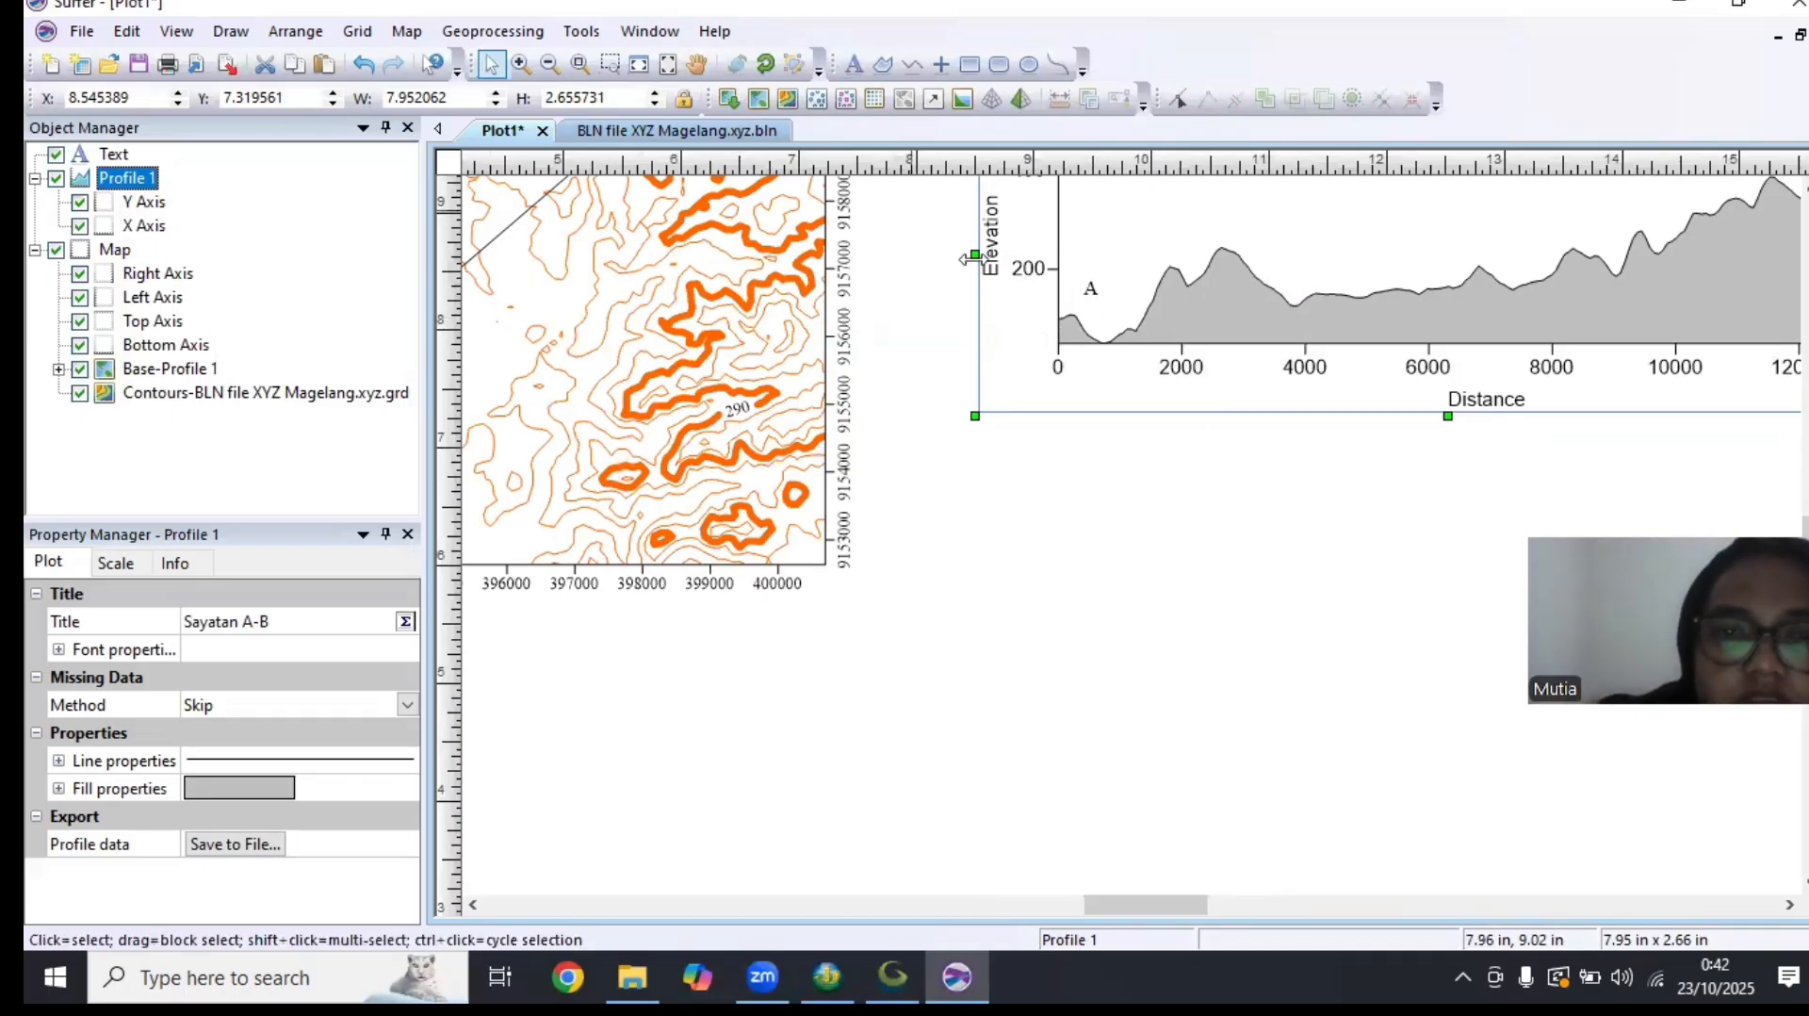
# Move the "A" label onto the starting point of the profile curve beside the elevation axis
pyautogui.click(1090, 287)
pyautogui.moveTo(1090, 288); pyautogui.dragTo(1062, 307)
pyautogui.click(1082, 332)
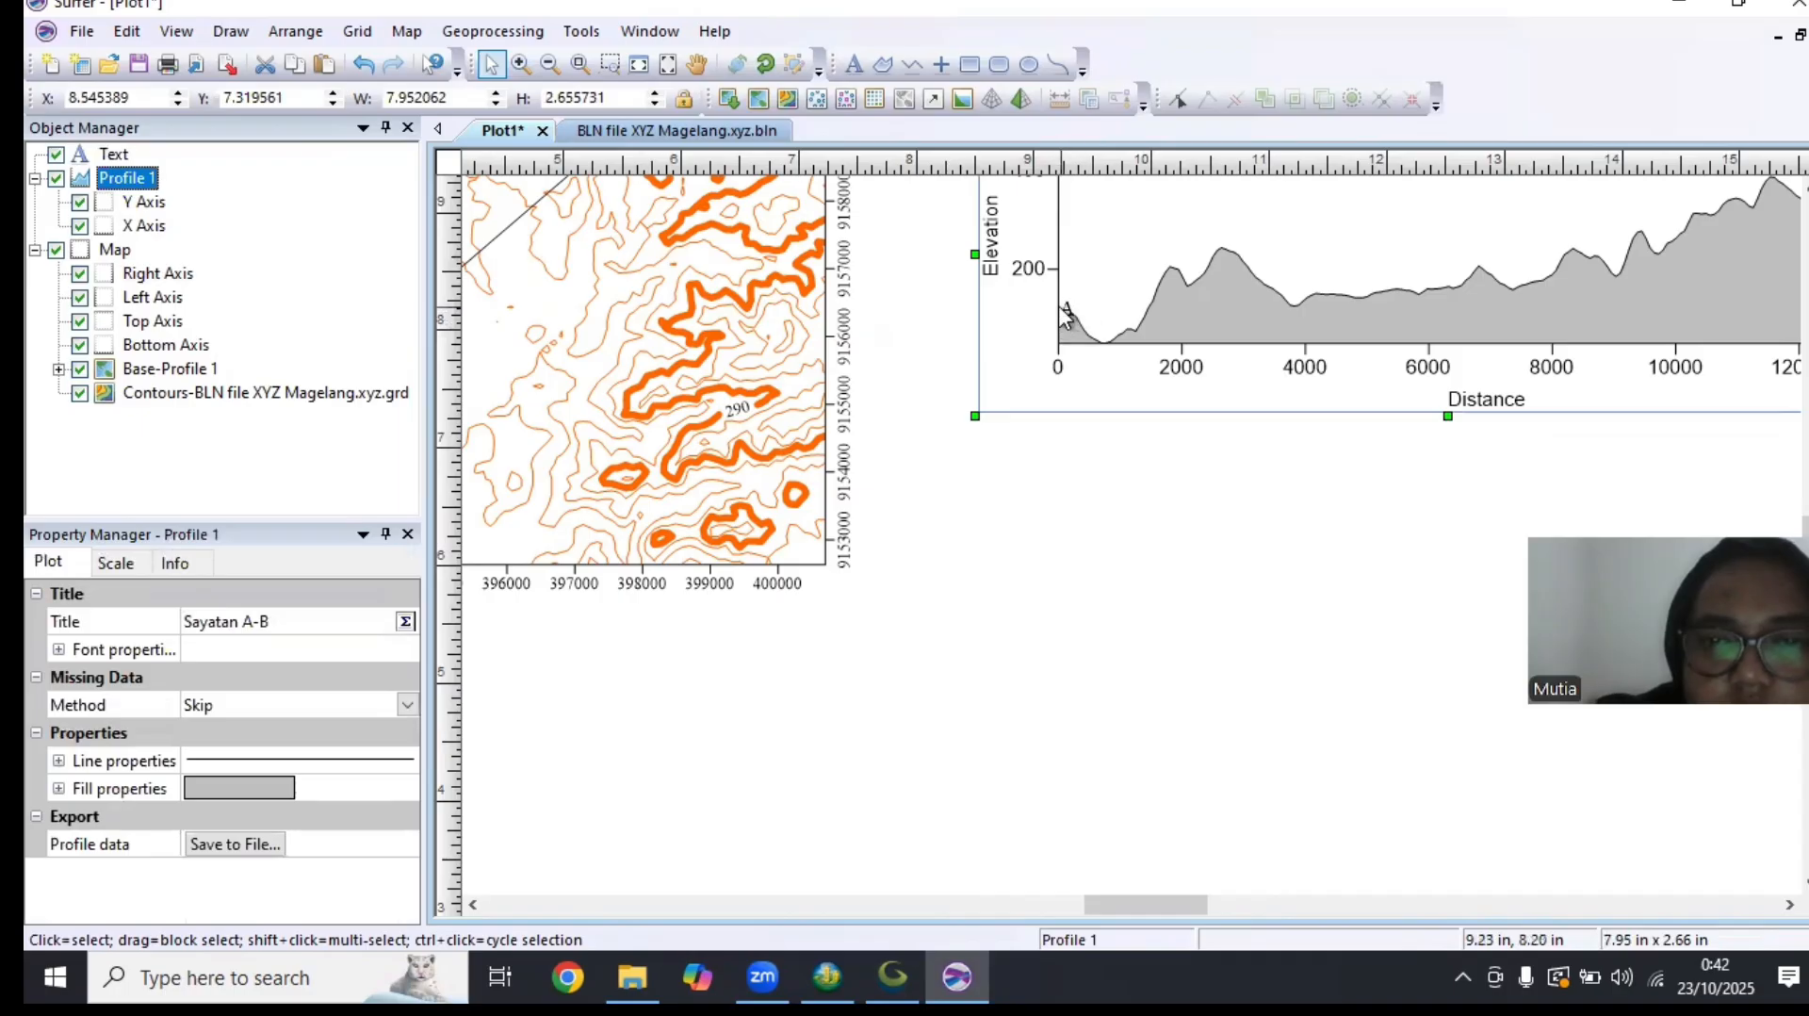
# Copy the "A" label, paste it and place the duplicate above the right end of the profile curve
pyautogui.click(1066, 314)
pyautogui.rightClick(1061, 303)
pyautogui.click(1122, 351)
pyautogui.rightClick(1229, 277)
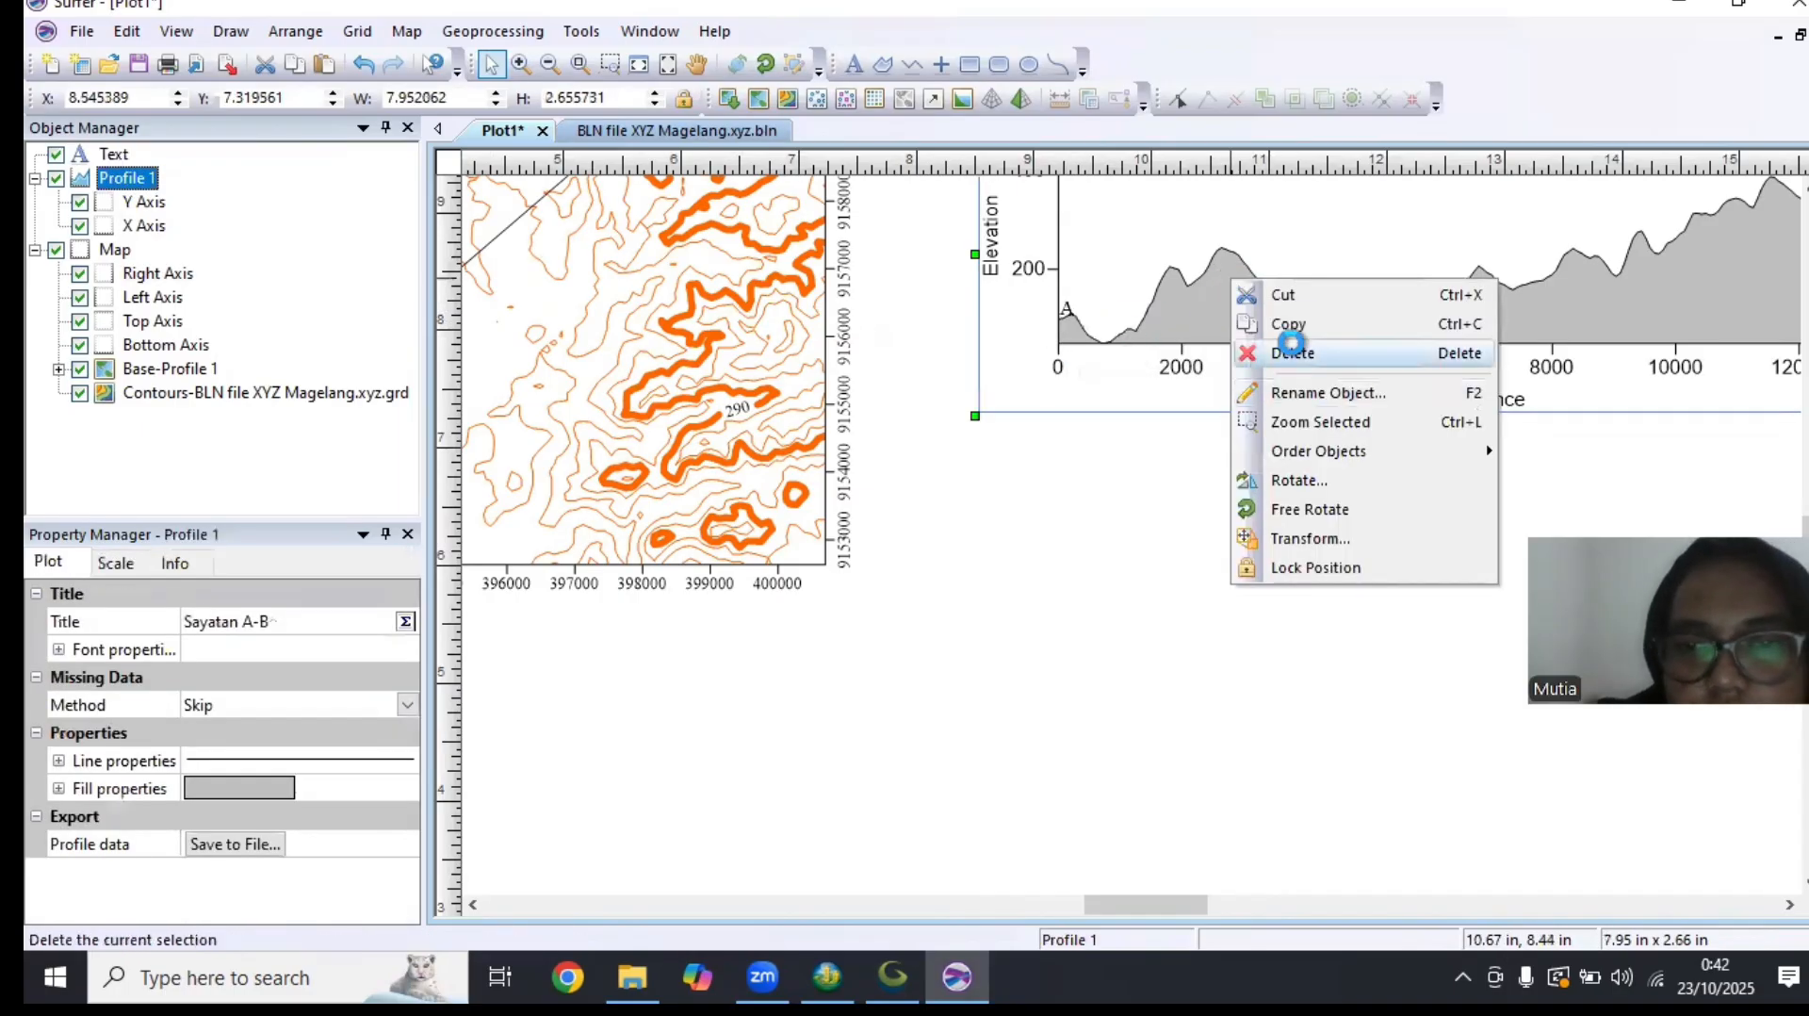
pyautogui.click(1143, 518)
pyautogui.rightClick(1135, 513)
pyautogui.click(1196, 563)
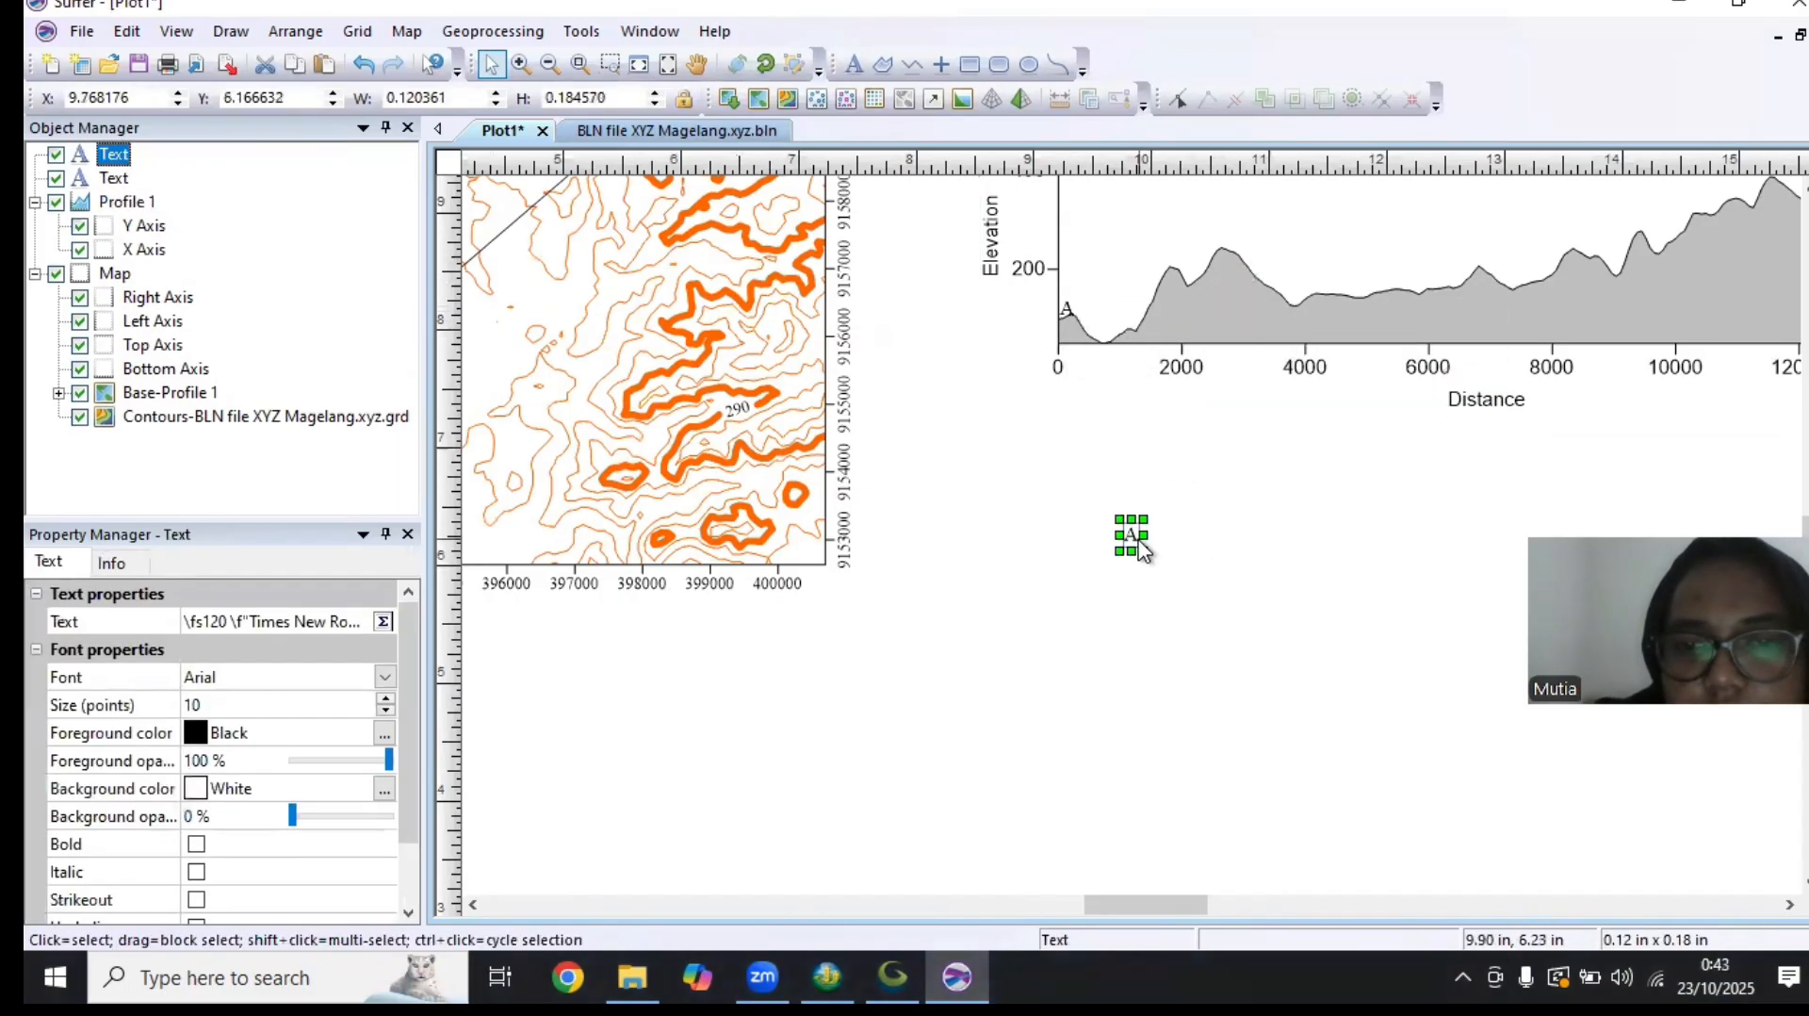
pyautogui.moveTo(1140, 550); pyautogui.dragTo(946, 276)
# Change the duplicated label at the profile's right end to "B" in Times New Roman
pyautogui.doubleClick(940, 294)
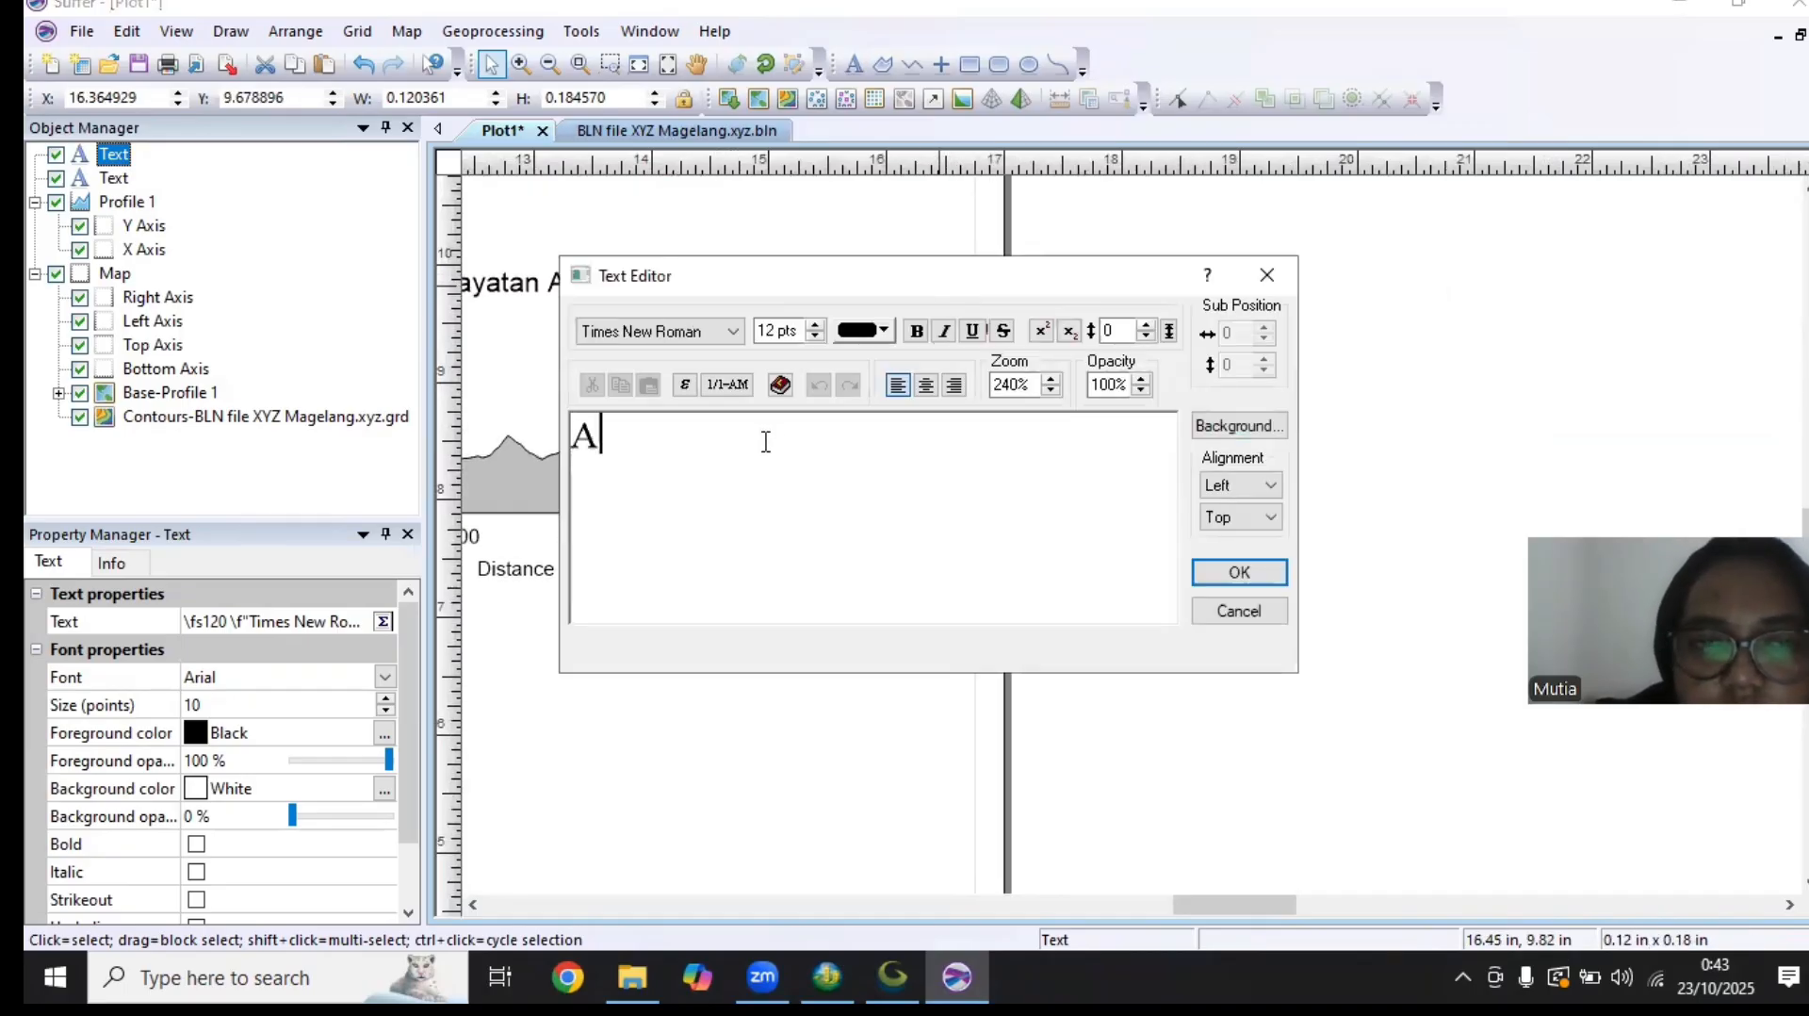
pyautogui.press('BackSpace')
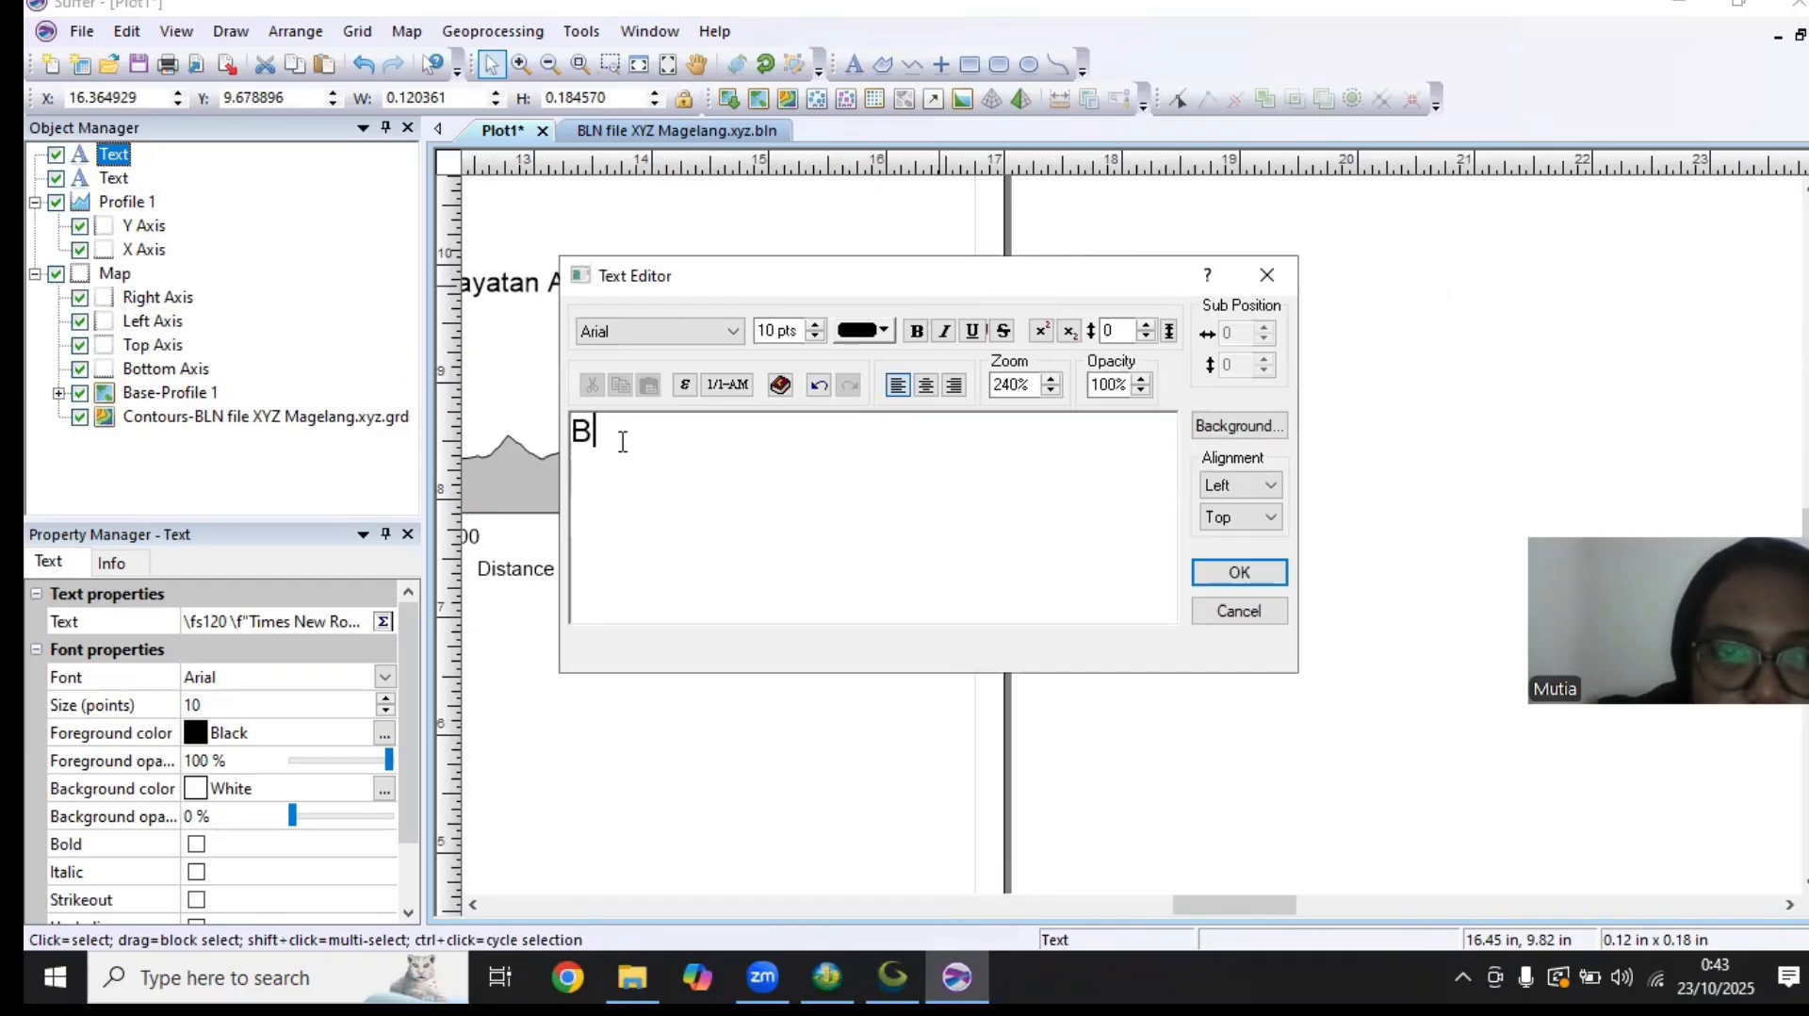
pyautogui.moveTo(622, 442); pyautogui.dragTo(577, 438)
pyautogui.click(741, 332)
pyautogui.write('ti')
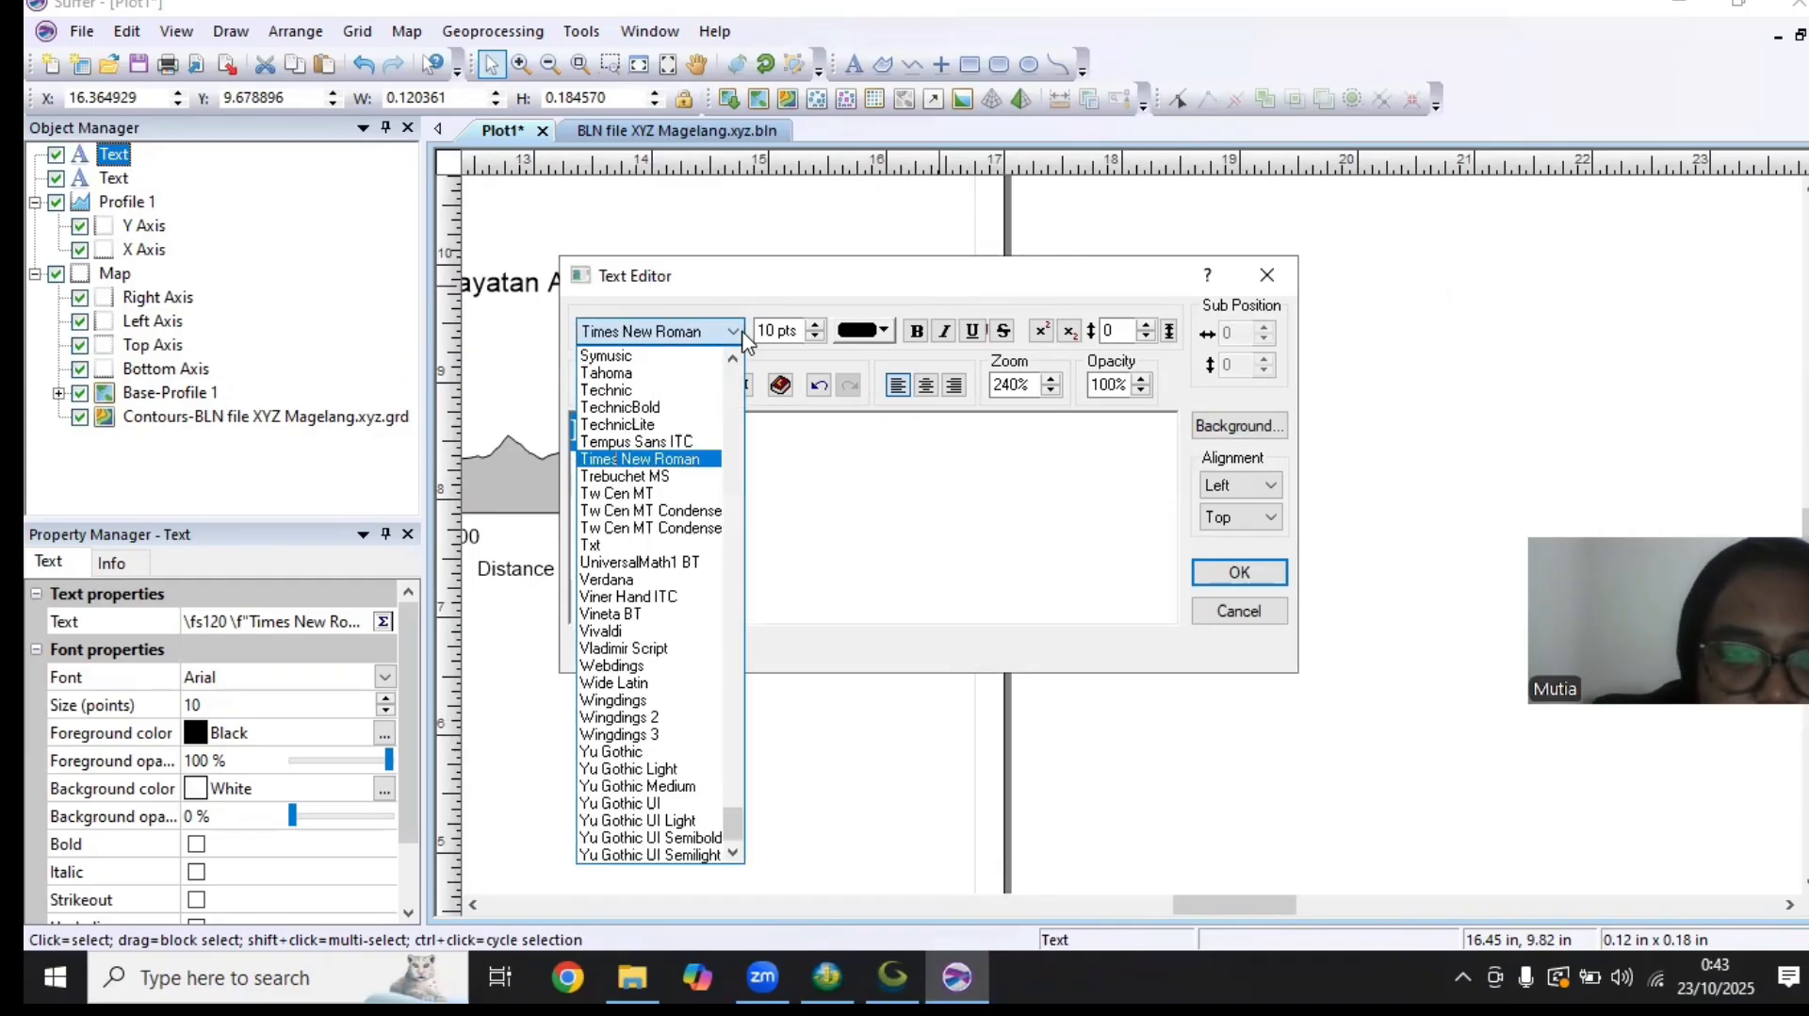
pyautogui.click(709, 460)
pyautogui.click(1262, 571)
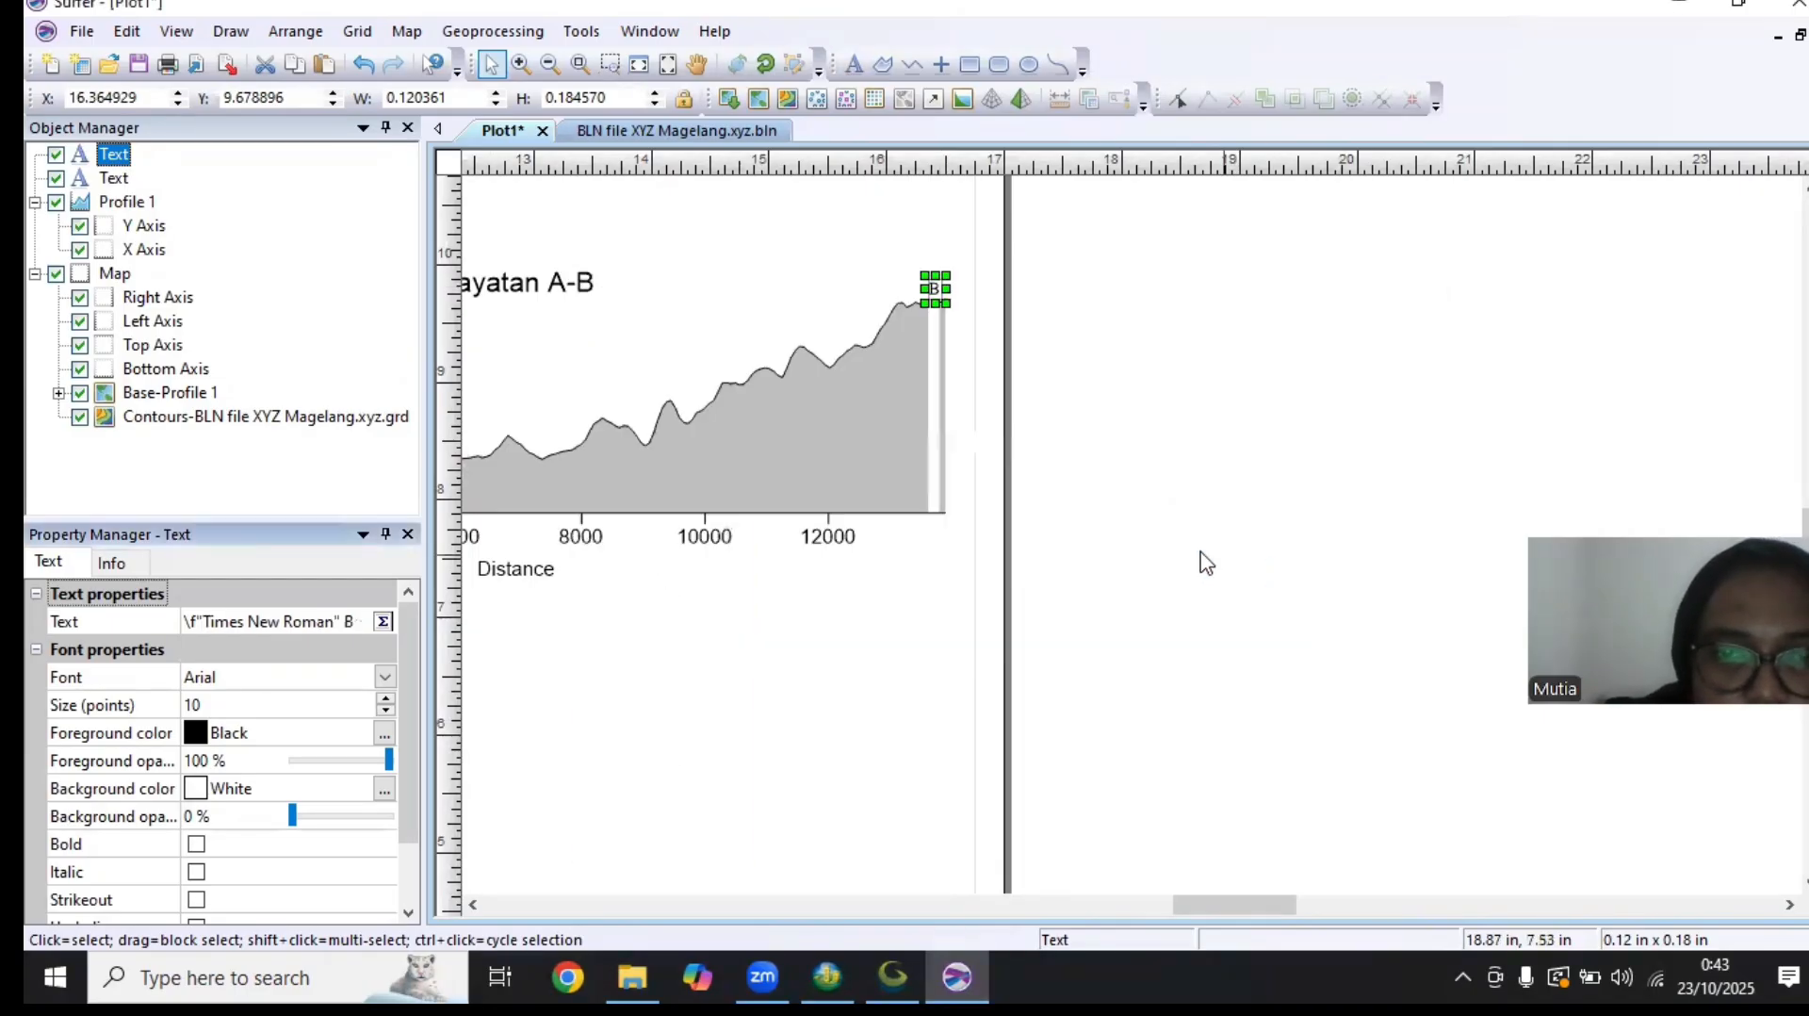
pyautogui.click(850, 592)
pyautogui.click(836, 659)
# Copy the profile's "A" label and place the duplicate at the lower-left end of the section line on the contour map
pyautogui.moveTo(833, 650); pyautogui.dragTo(1453, 556)
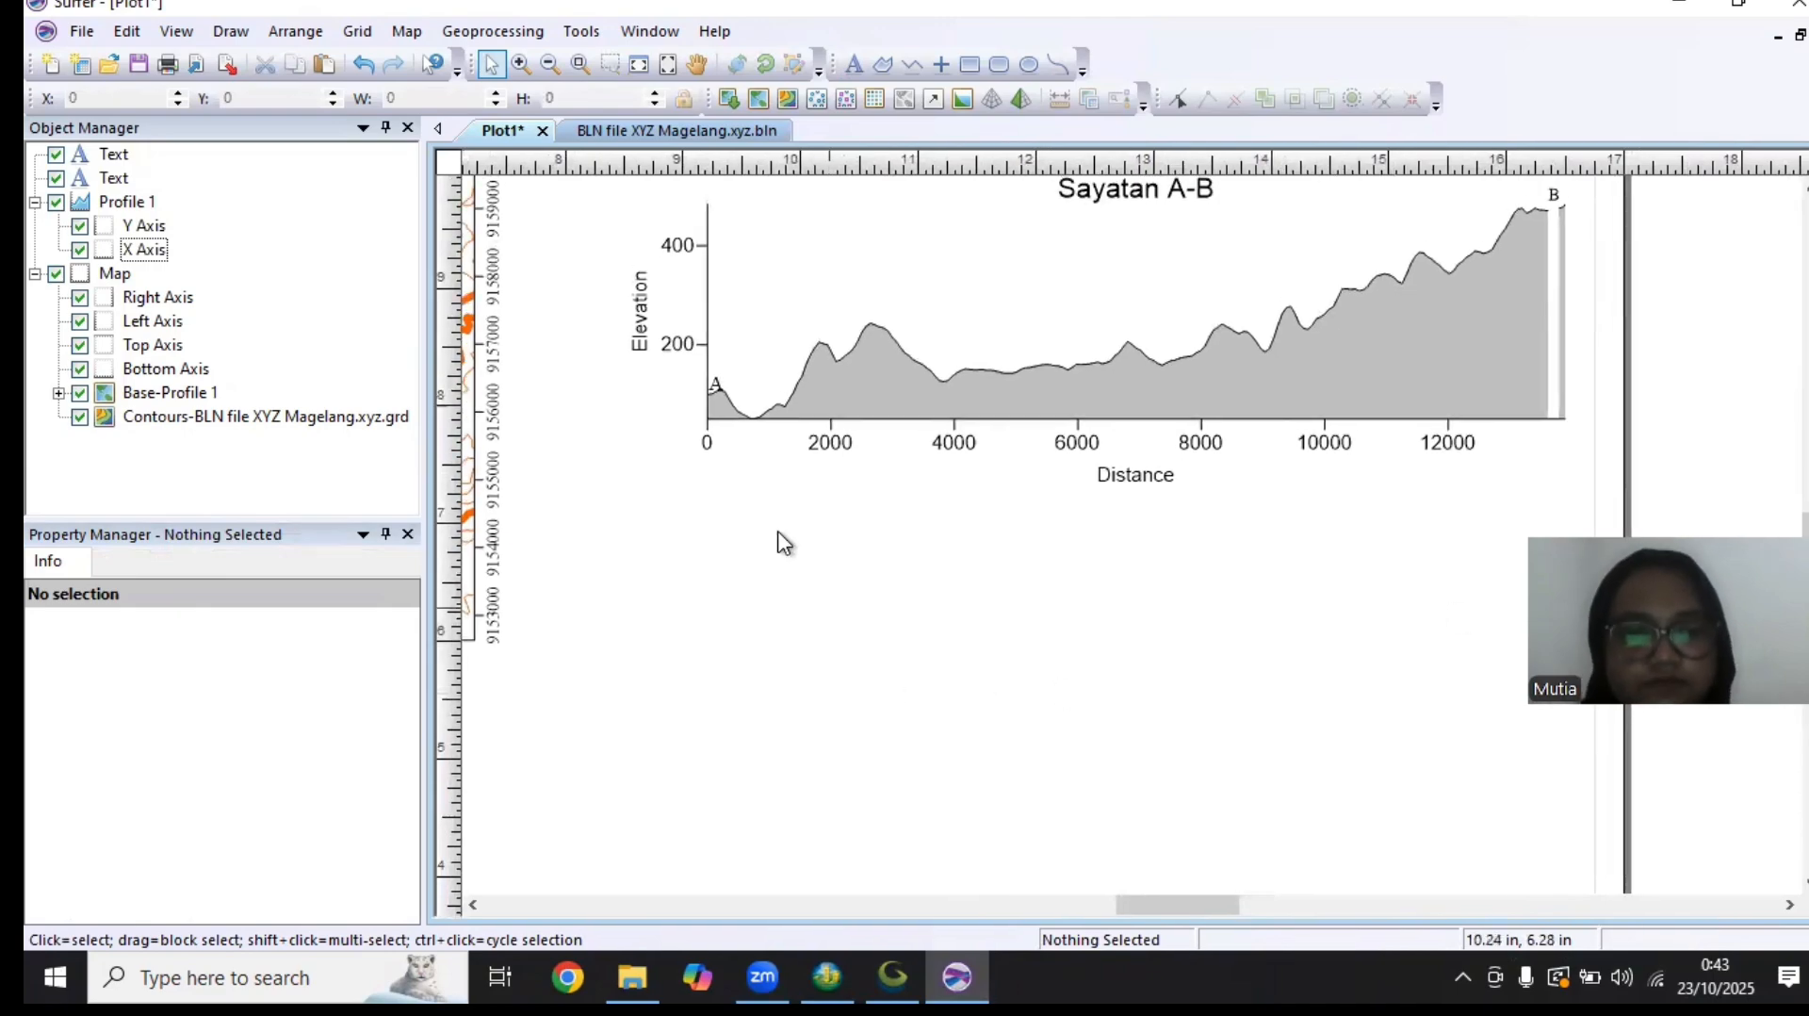
pyautogui.click(716, 384)
pyautogui.rightClick(741, 387)
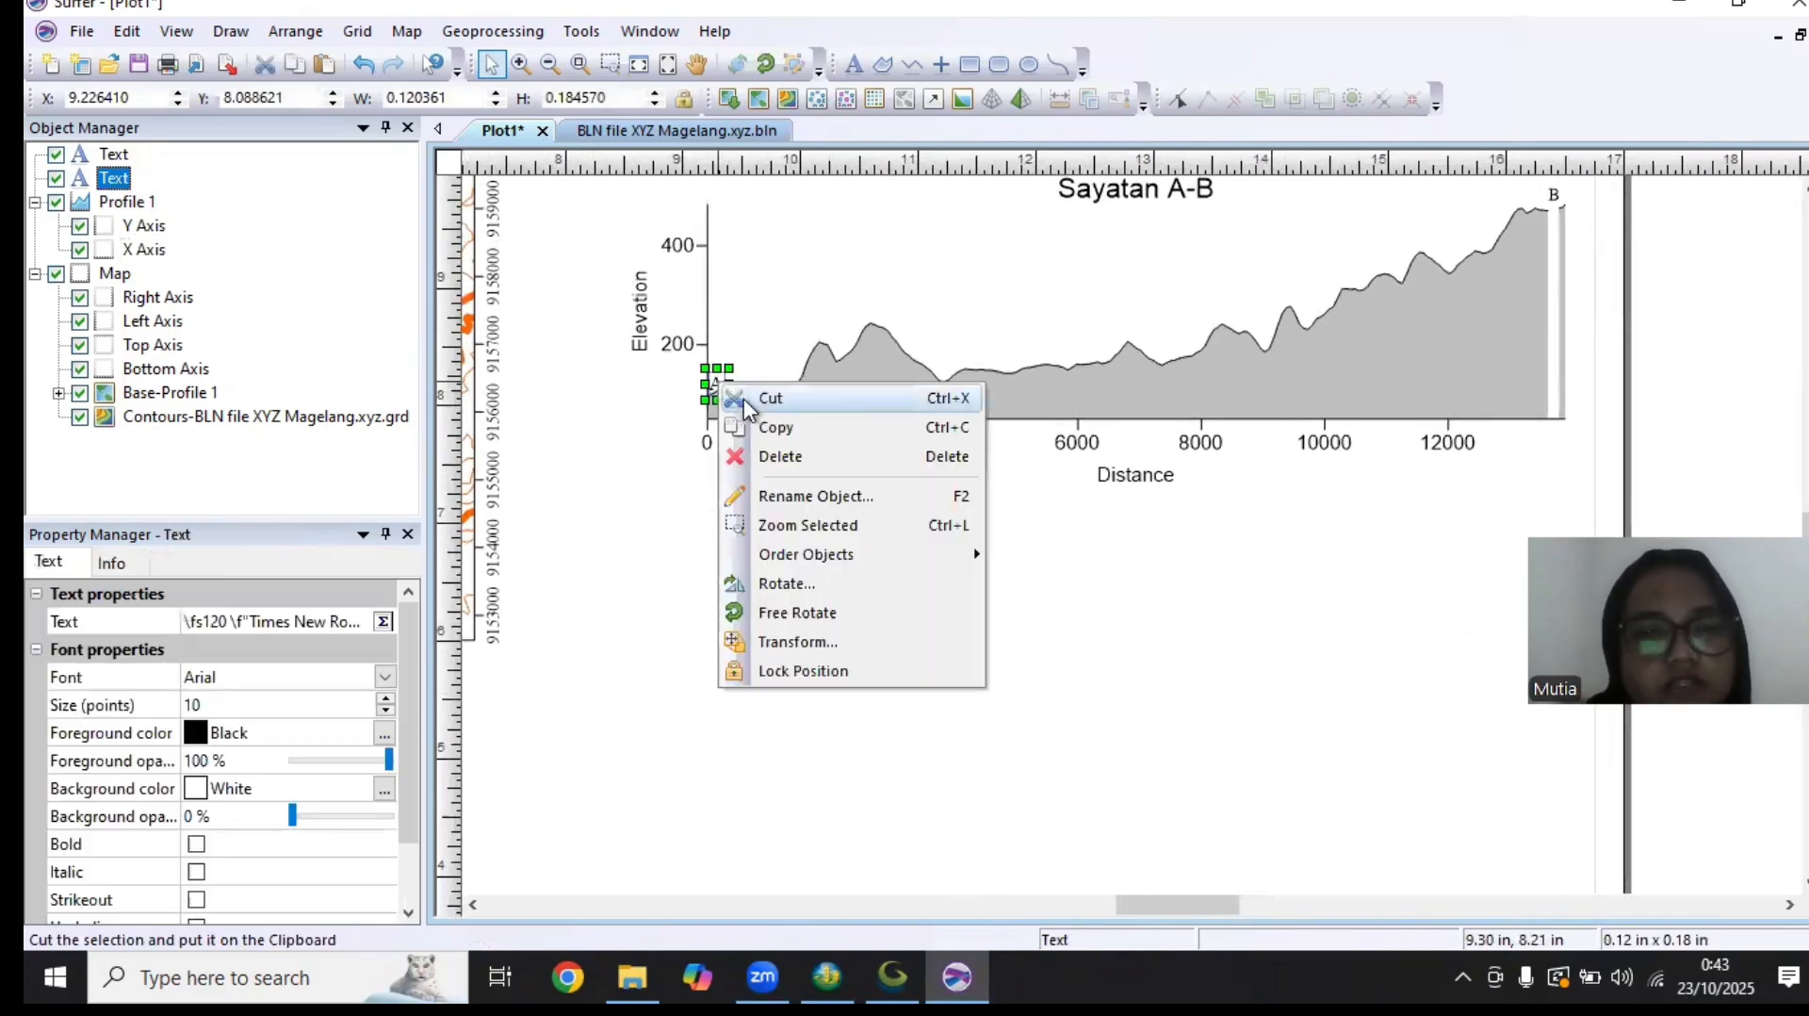
pyautogui.click(765, 424)
pyautogui.moveTo(629, 643); pyautogui.dragTo(1225, 458)
pyautogui.moveTo(603, 530); pyautogui.dragTo(1010, 546)
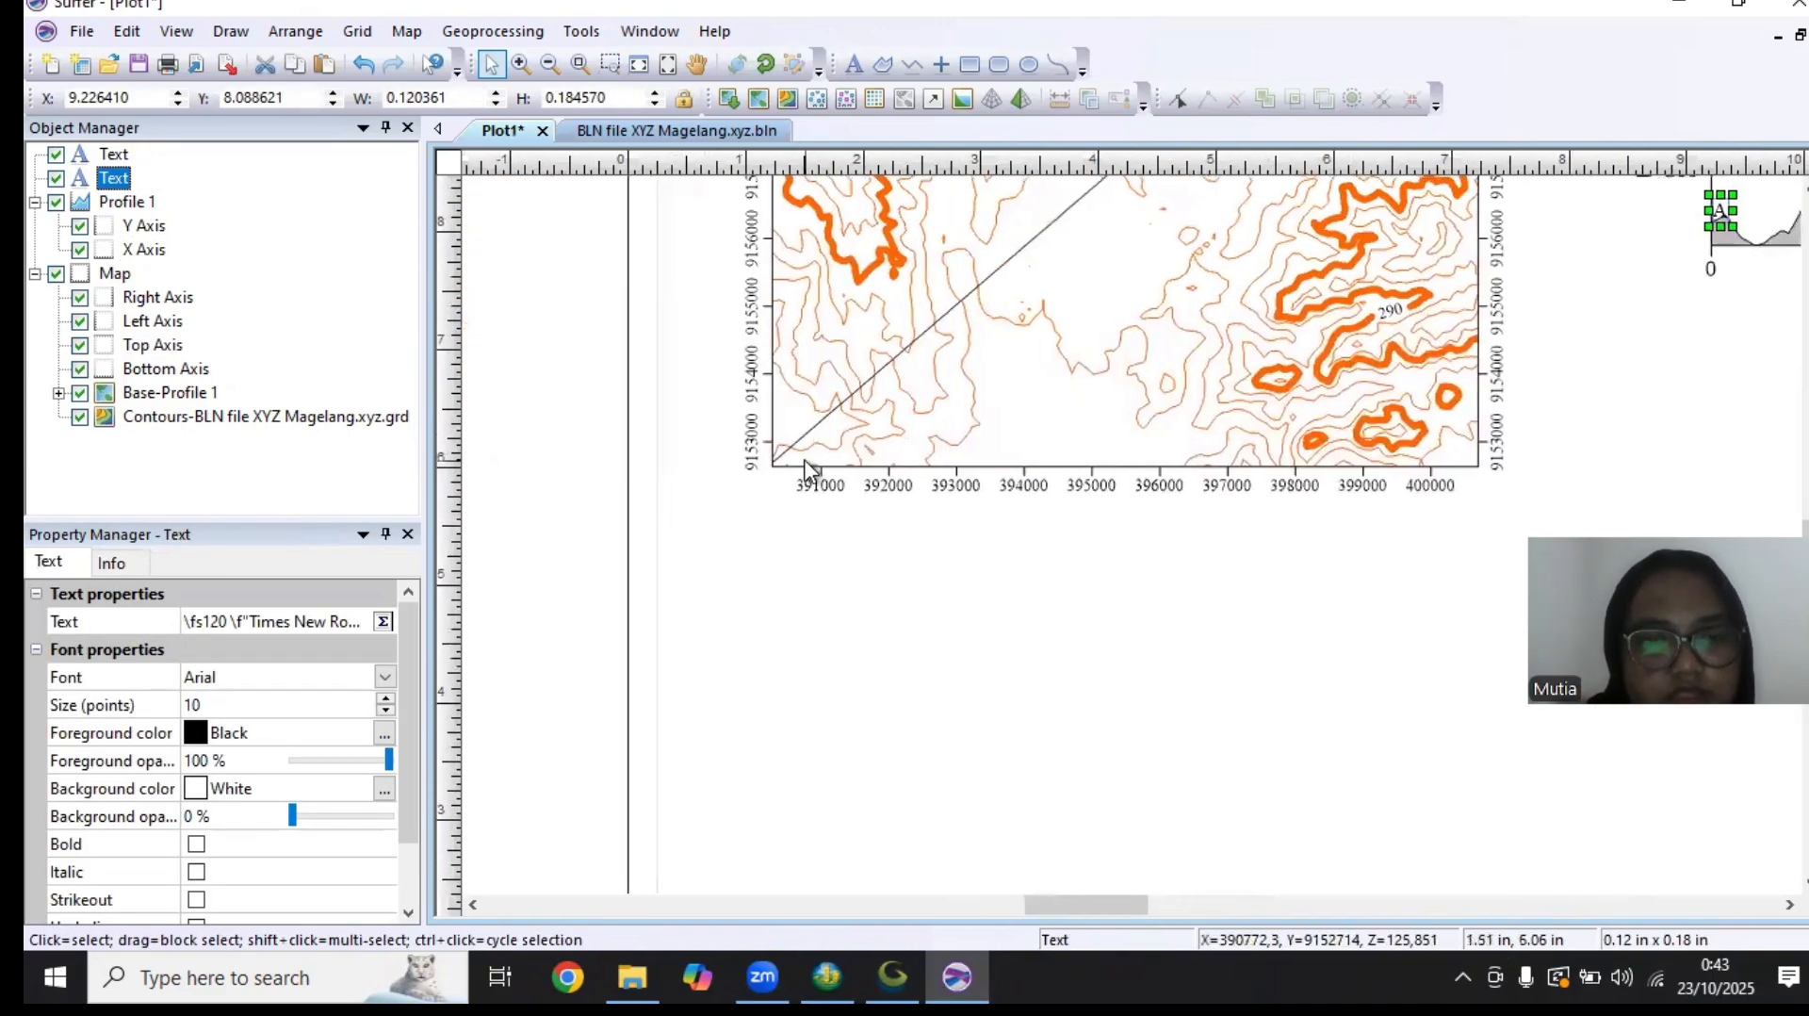
pyautogui.rightClick(803, 458)
pyautogui.rightClick(775, 563)
pyautogui.click(825, 607)
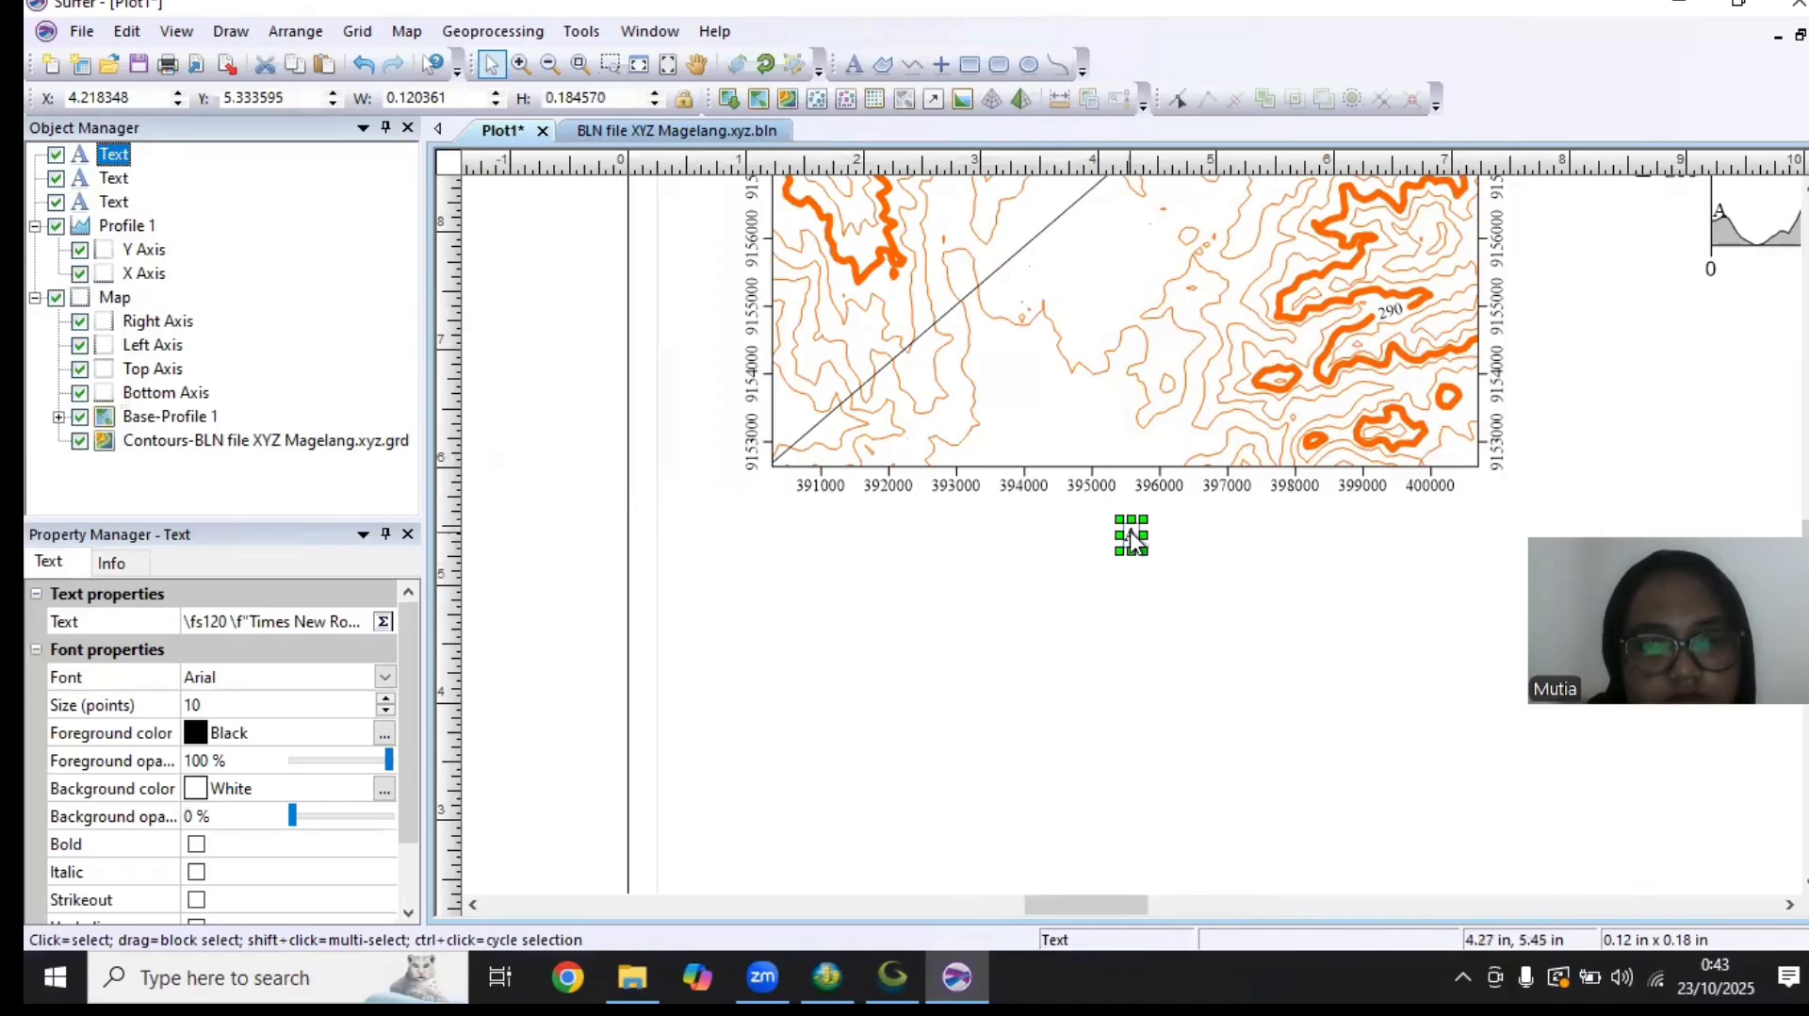
pyautogui.moveTo(1129, 530); pyautogui.dragTo(766, 458)
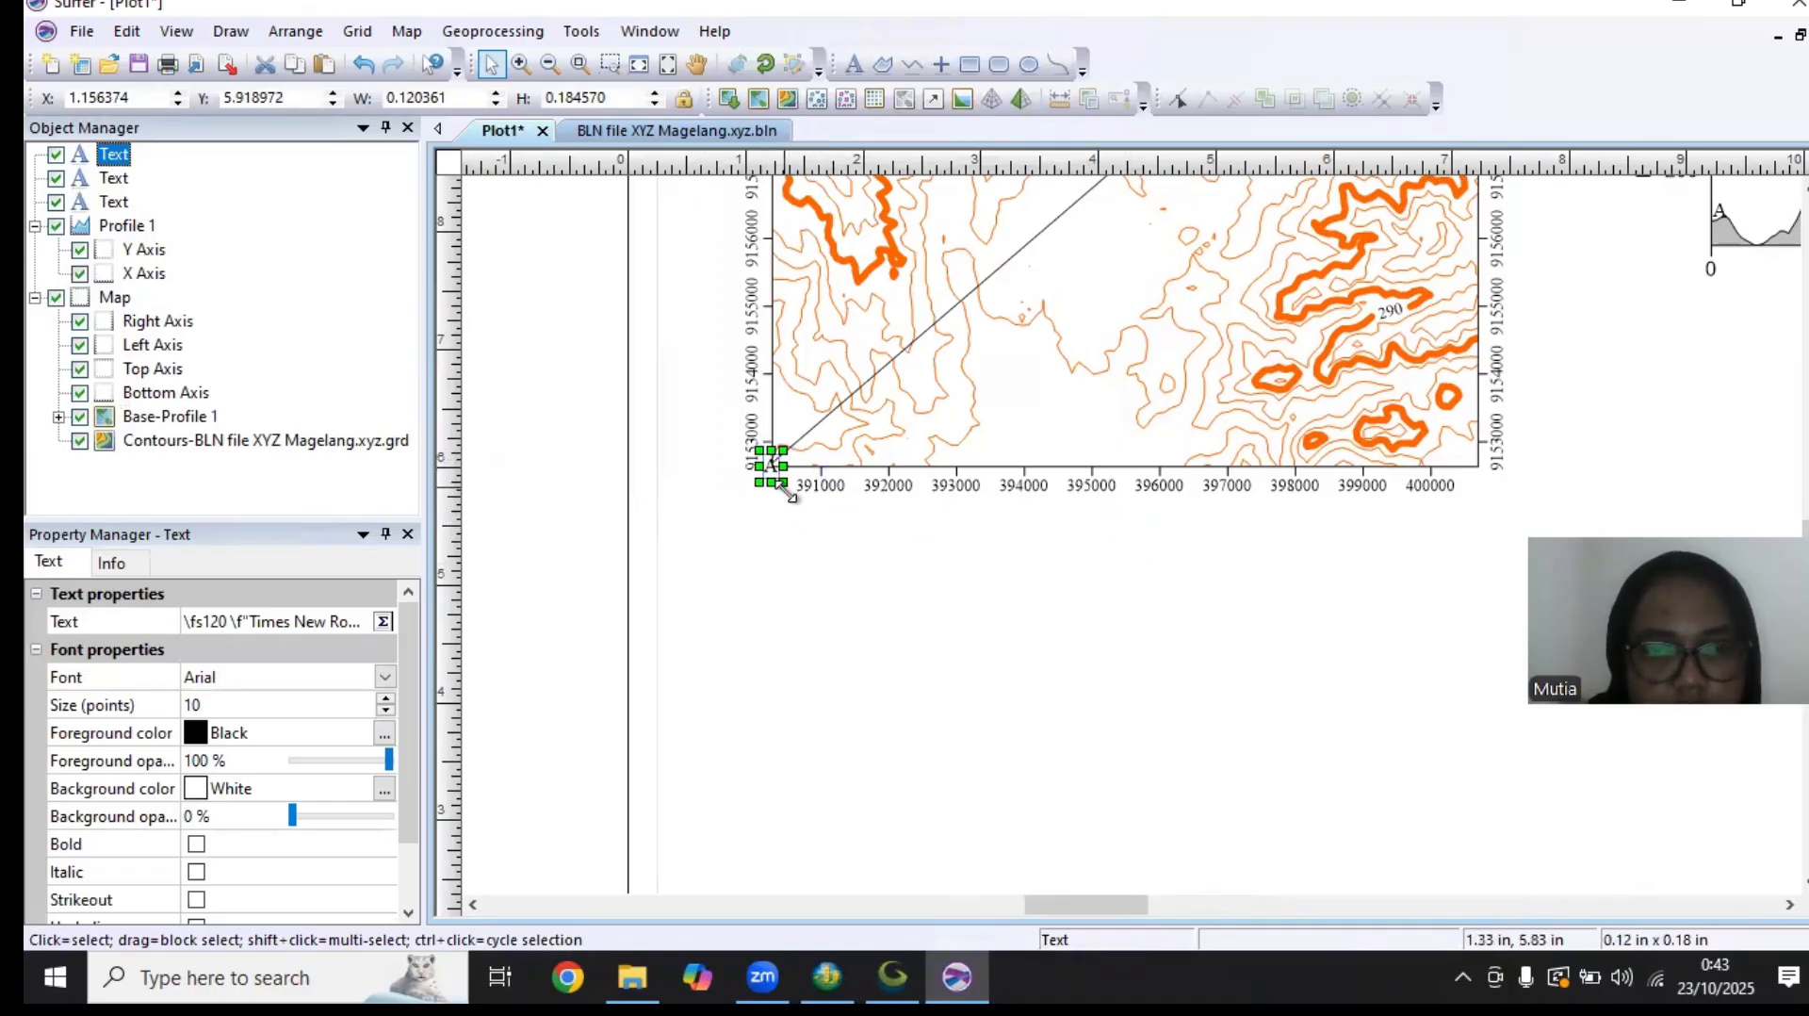
pyautogui.click(786, 501)
pyautogui.click(769, 460)
# Paste another "A" label and place it at the upper-right end of the section line on the contour map
pyautogui.moveTo(1001, 712); pyautogui.dragTo(799, 824)
pyautogui.moveTo(1257, 569); pyautogui.dragTo(1002, 723)
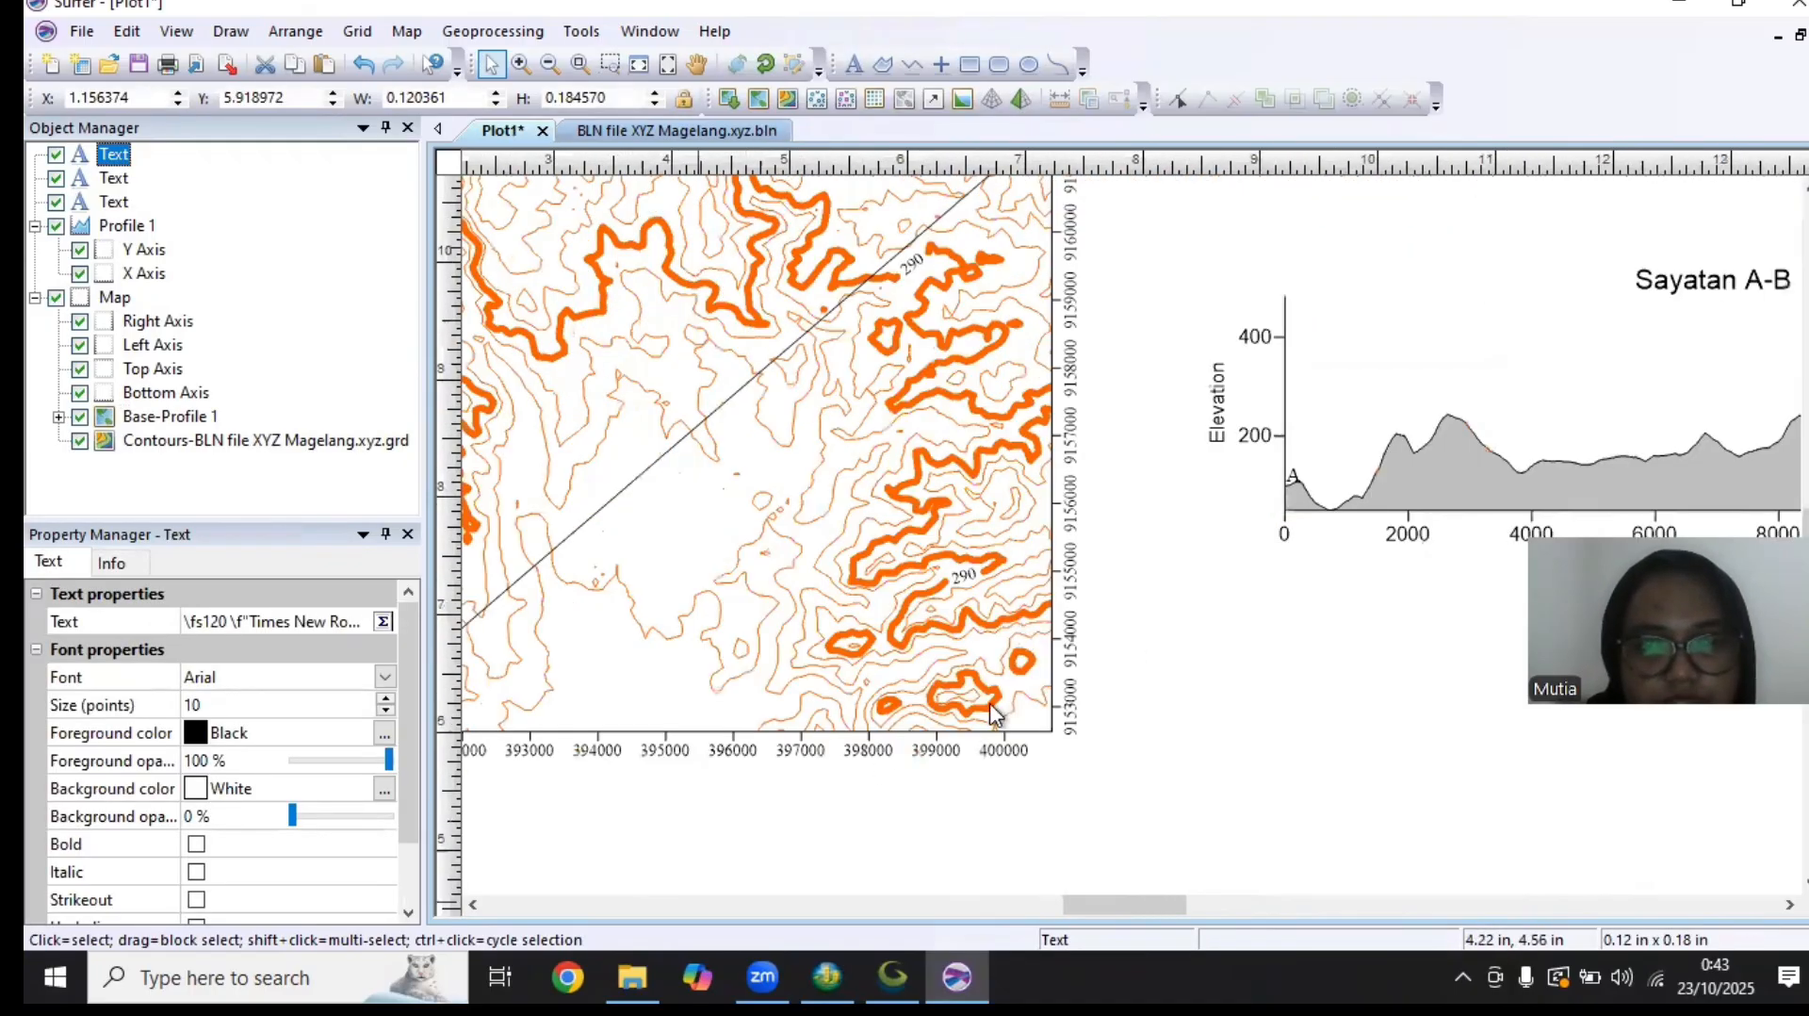
pyautogui.moveTo(1082, 198); pyautogui.dragTo(1070, 471)
pyautogui.rightClick(1072, 433)
pyautogui.click(1155, 480)
pyautogui.moveTo(1140, 549); pyautogui.dragTo(1029, 408)
pyautogui.click(1031, 414)
pyautogui.click(1019, 390)
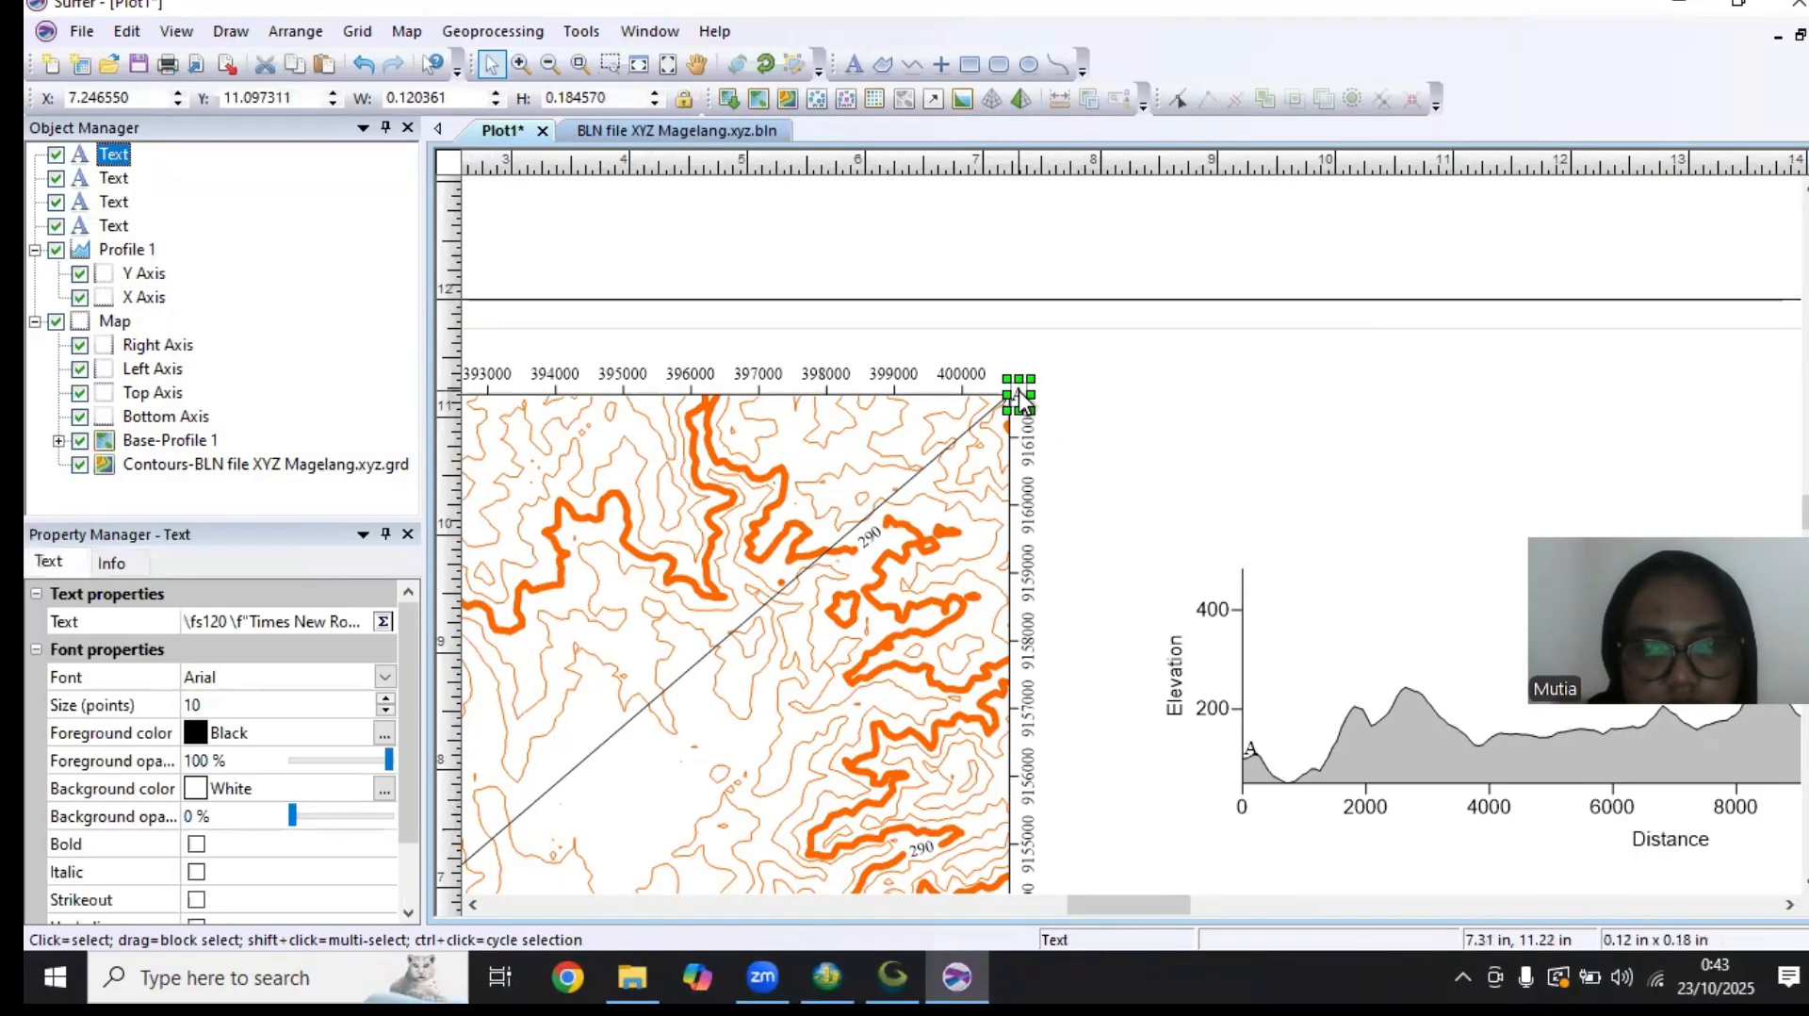
# Replace the text of the label at the map's upper-right corner with "B" and select it for formatting
pyautogui.doubleClick(1019, 390)
pyautogui.click(848, 451)
pyautogui.press('BackSpace')
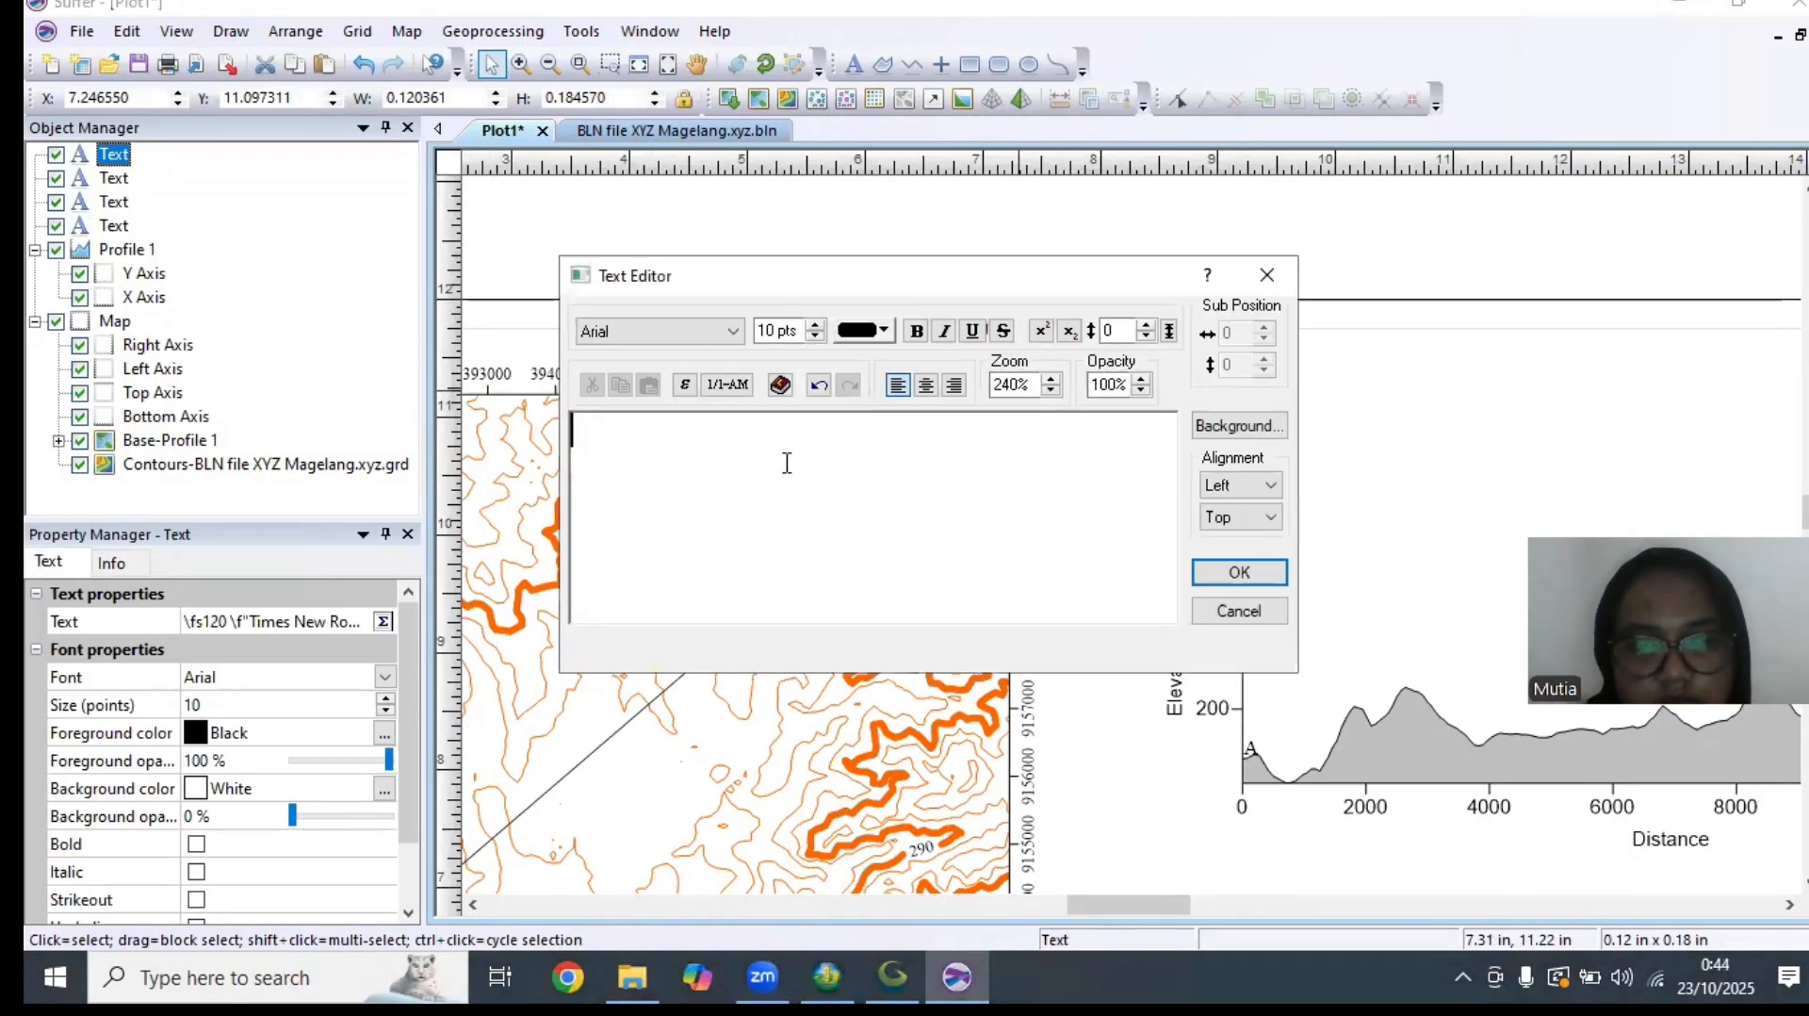
pyautogui.doubleClick(585, 429)
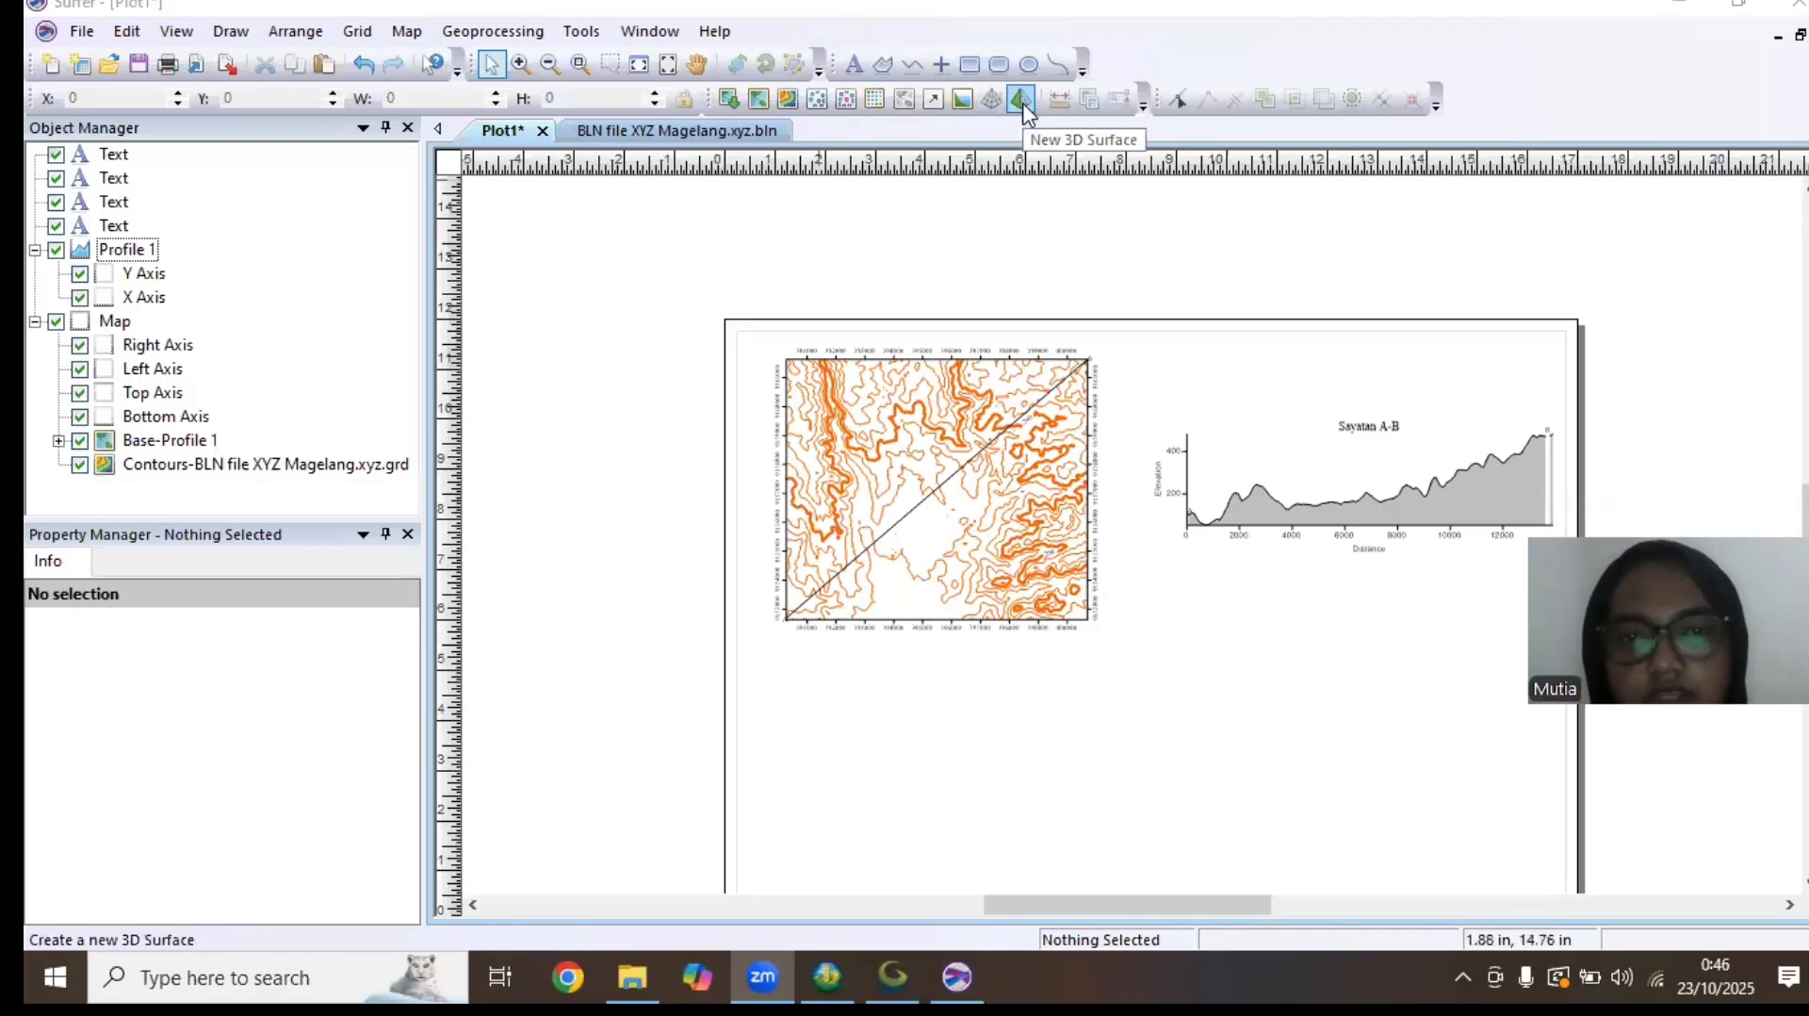
# Create a new 3D surface map from the BLN file XYZ Magelang.xyz grid
pyautogui.click(1021, 98)
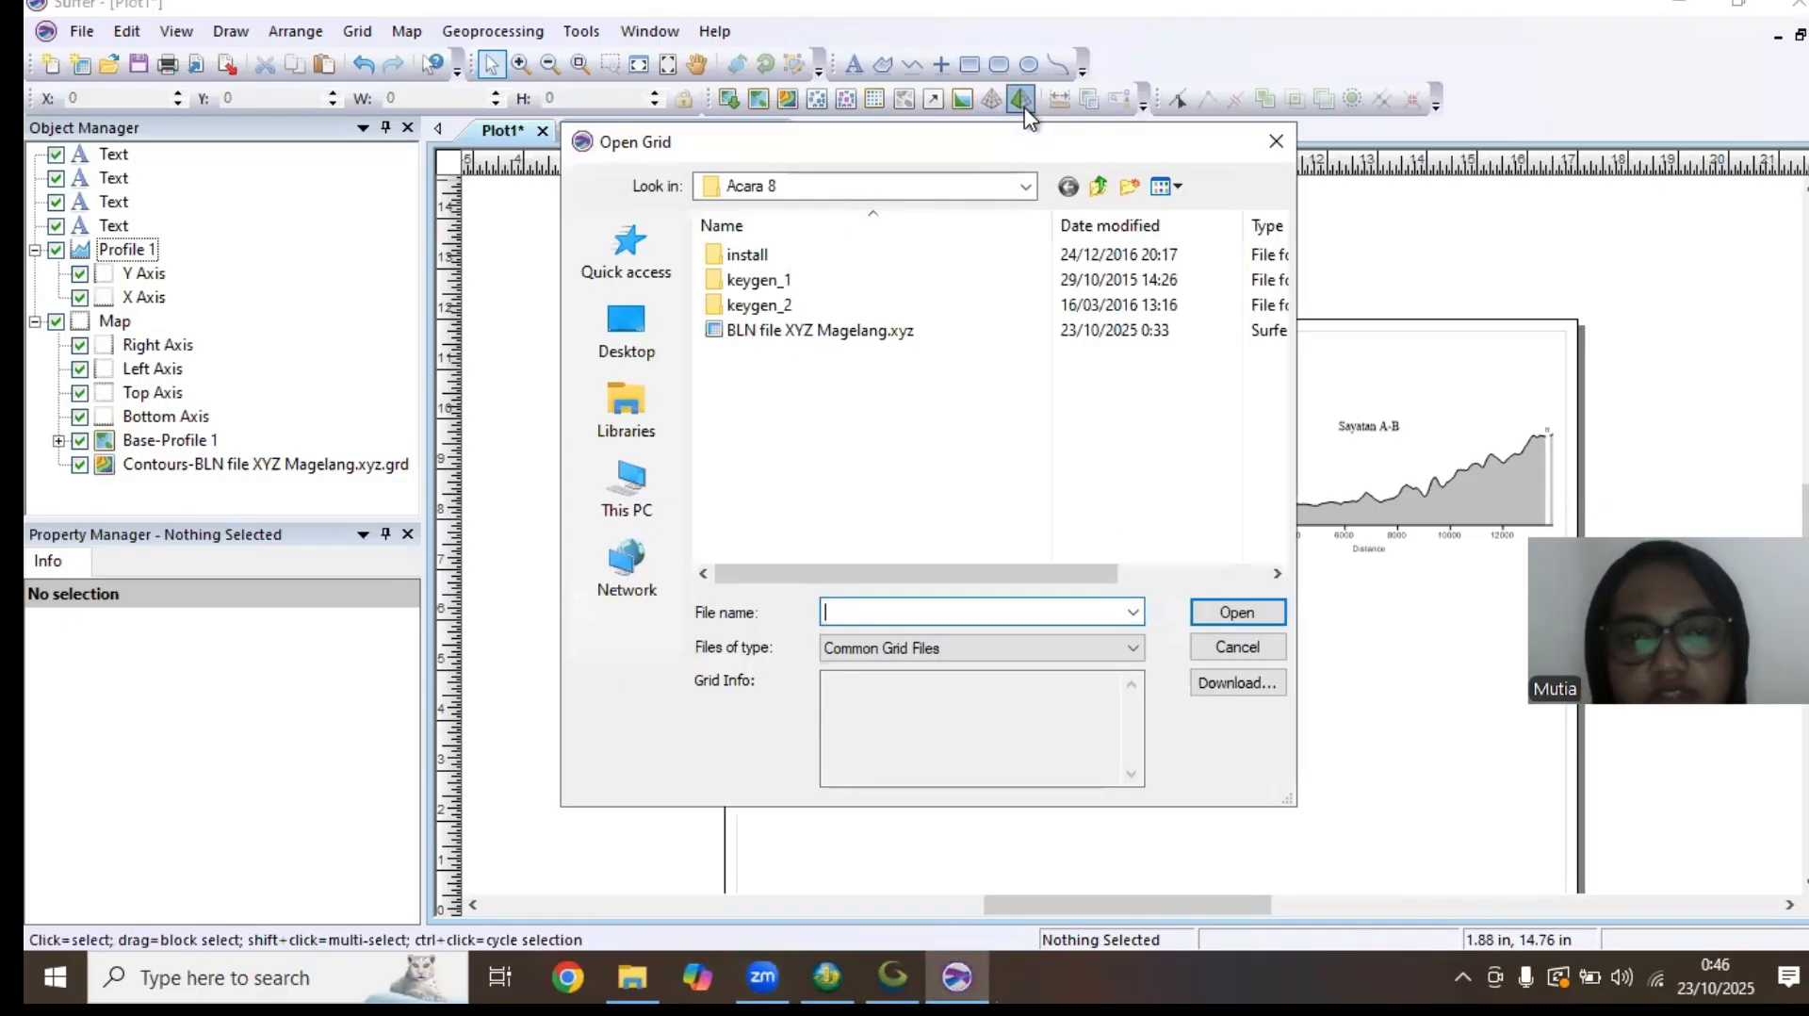
pyautogui.click(900, 330)
pyautogui.click(1238, 612)
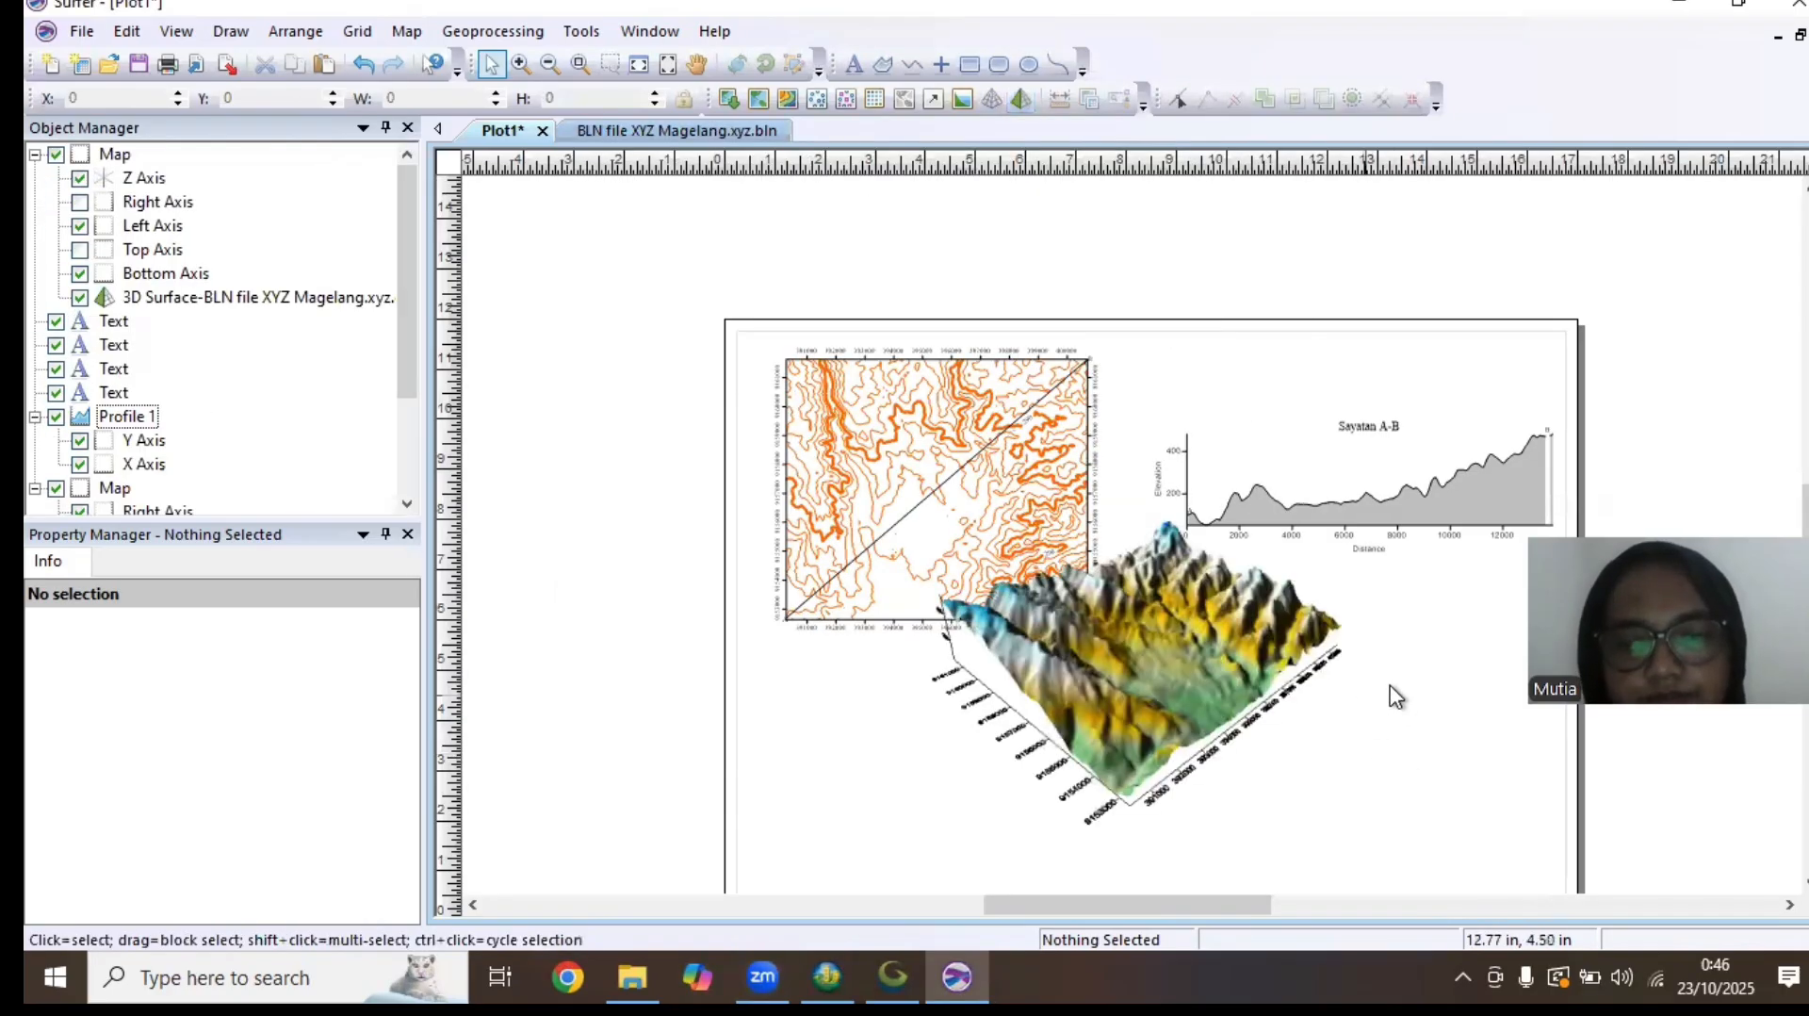
# Move the 3D surface map into the empty page area below the profile graph, to about X 7.61, Y 0.35 in
pyautogui.moveTo(1391, 682); pyautogui.dragTo(1364, 448)
pyautogui.click(999, 415)
pyautogui.moveTo(1179, 452); pyautogui.dragTo(1225, 535)
pyautogui.click(1401, 540)
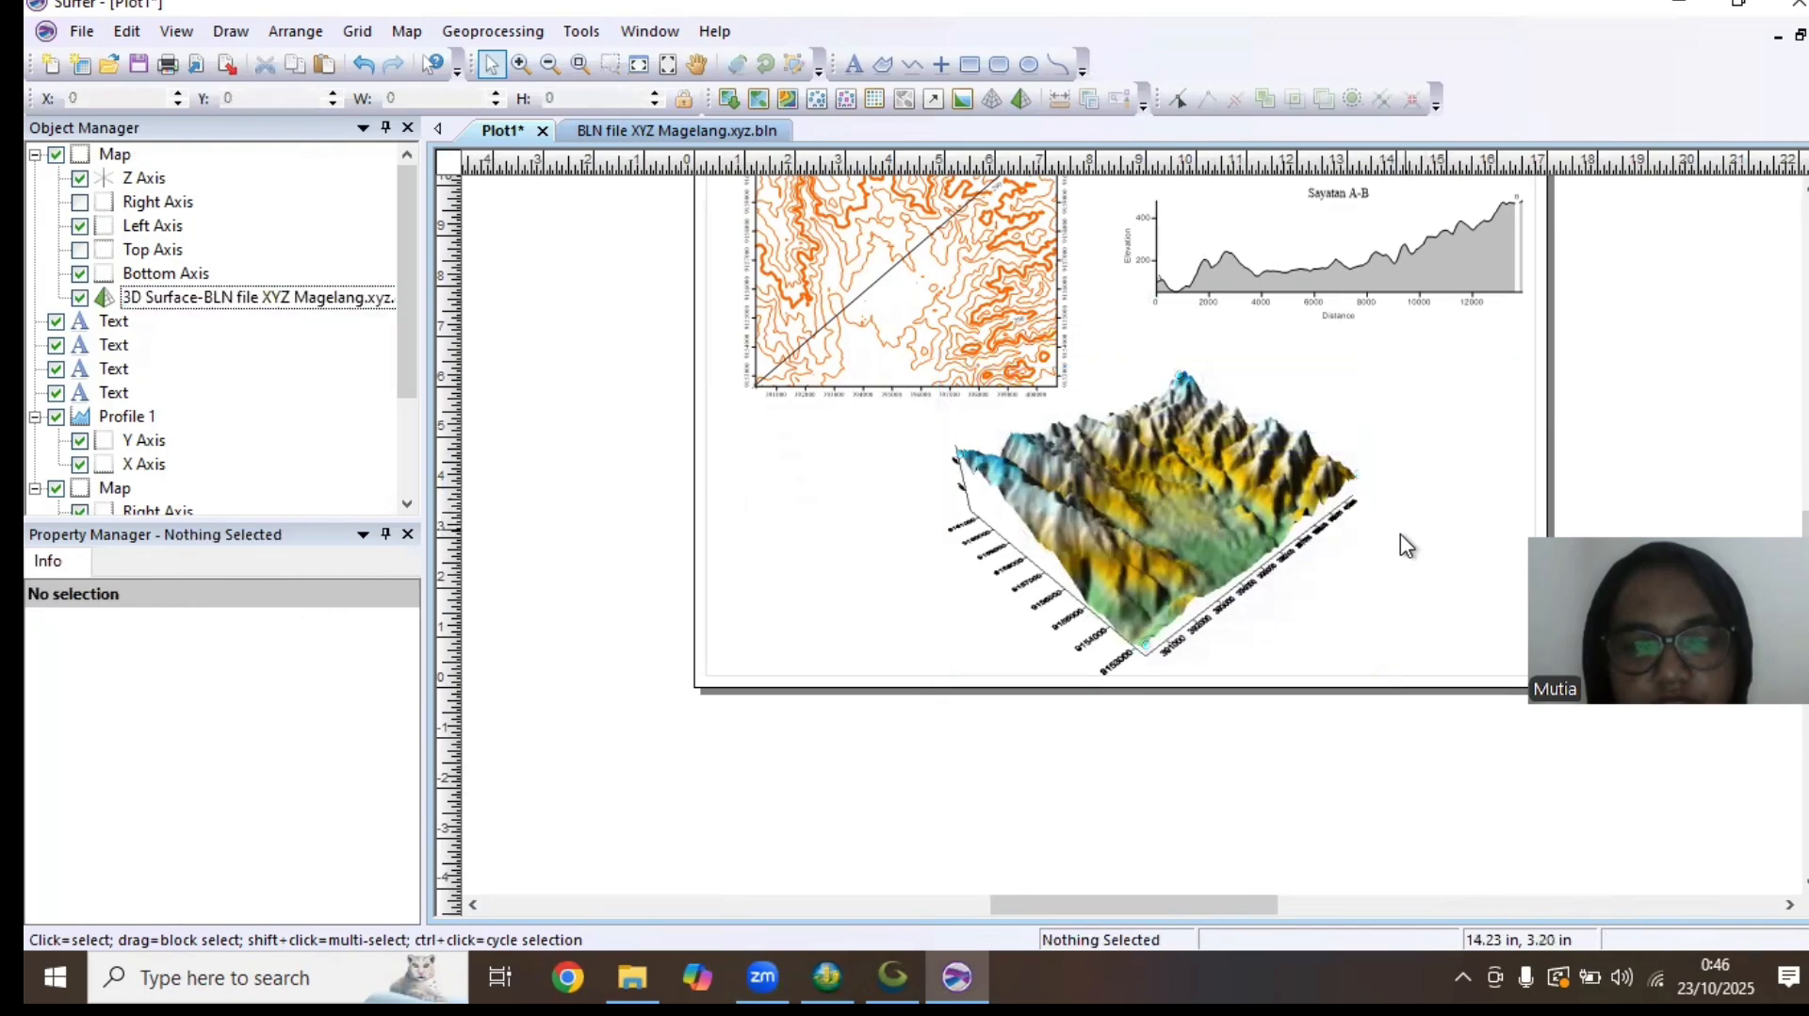
pyautogui.click(1258, 489)
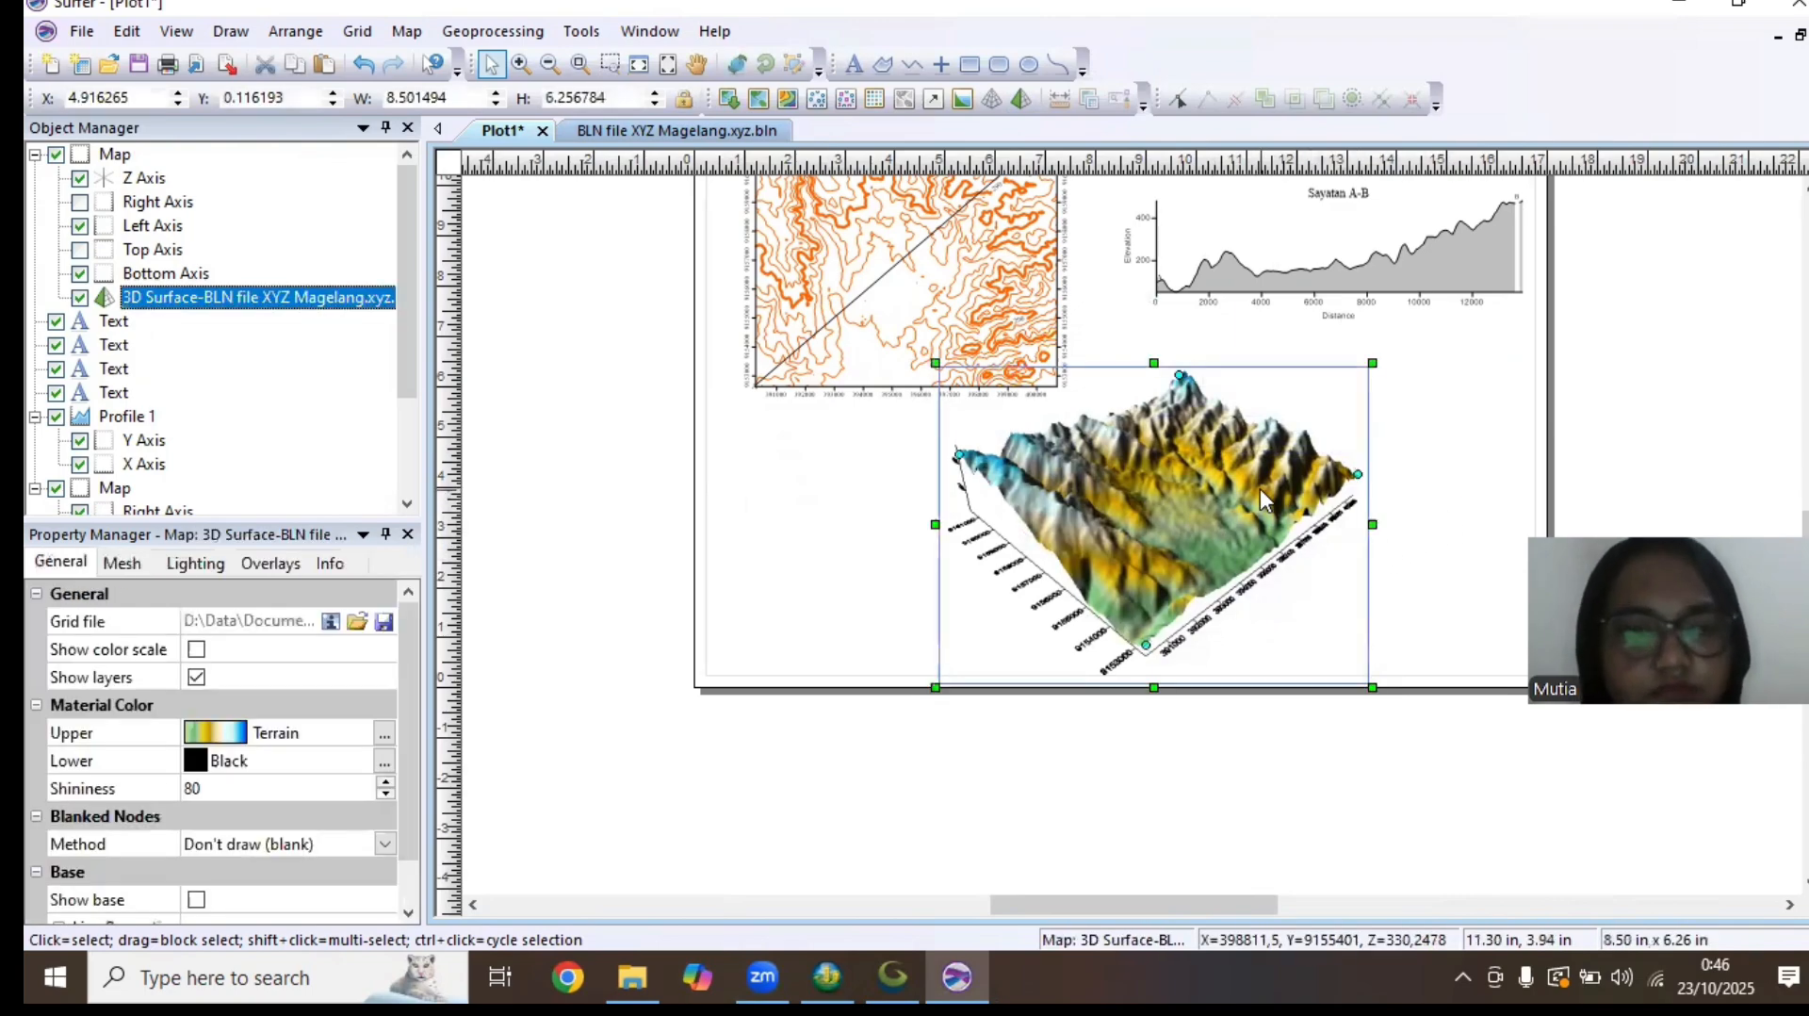
pyautogui.moveTo(1252, 488); pyautogui.dragTo(1389, 476)
pyautogui.click(1244, 744)
pyautogui.click(1247, 567)
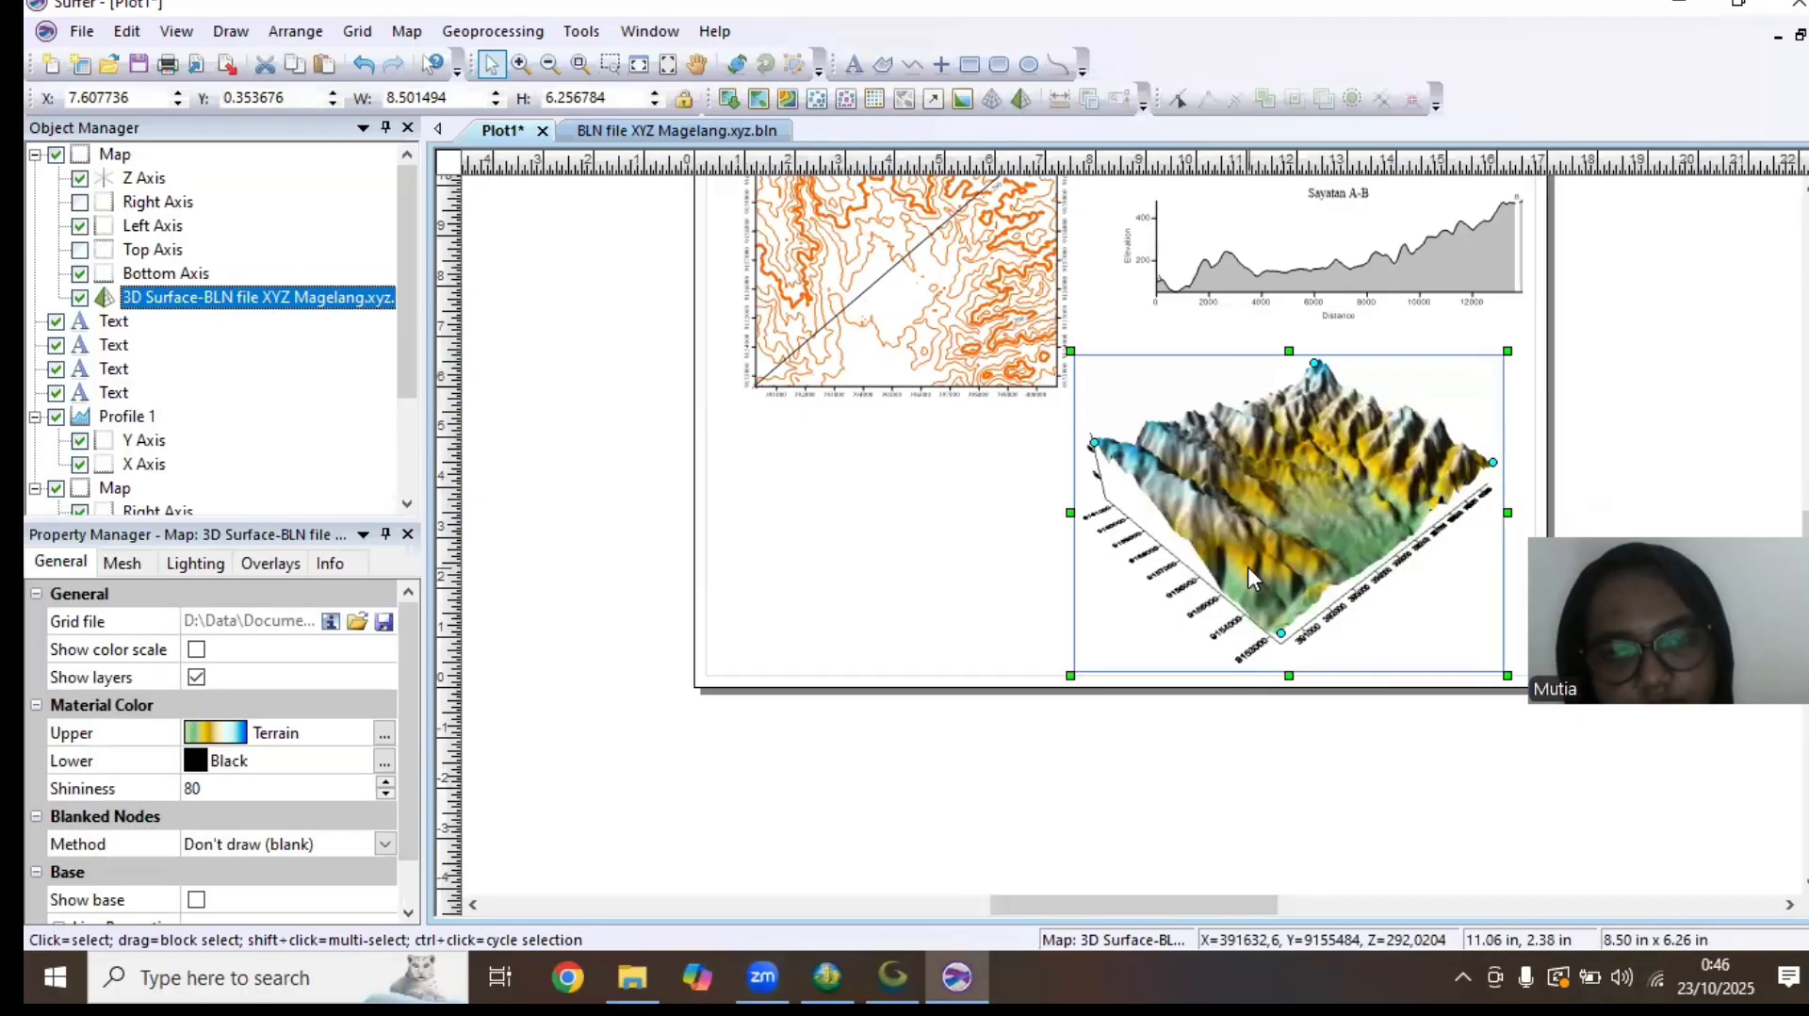
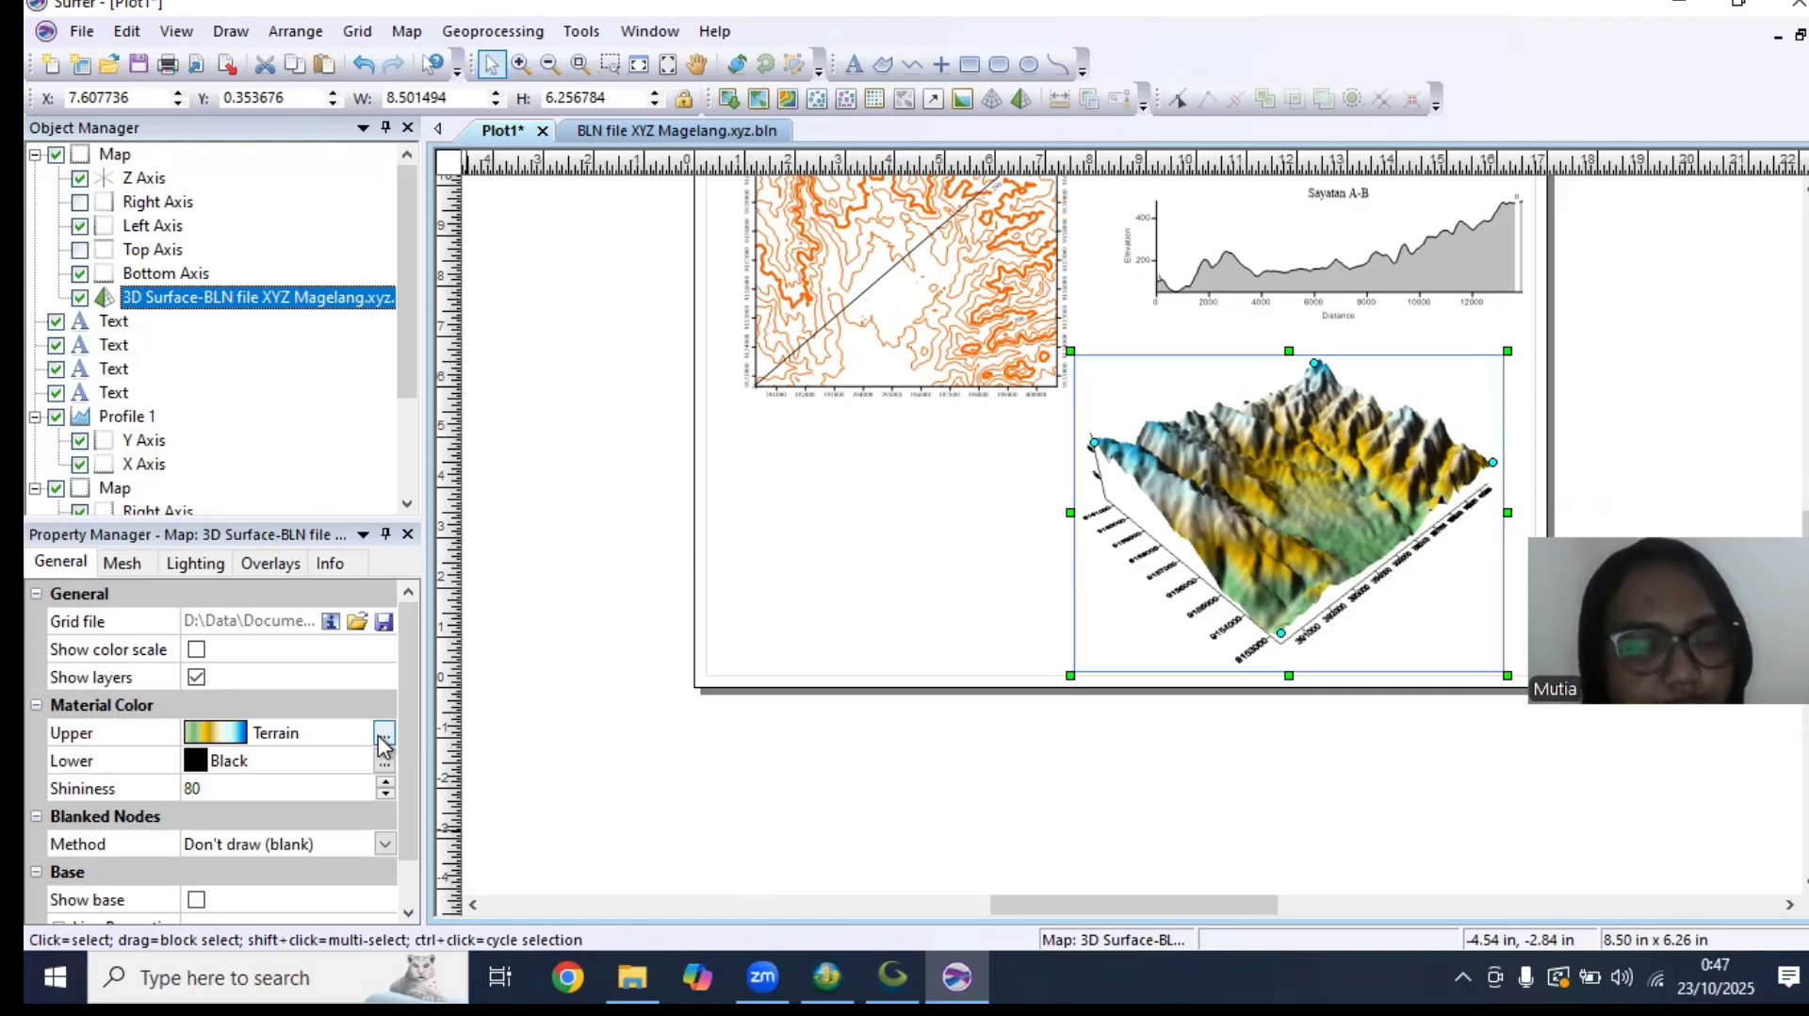
# Set the label angle of the 3D surface map's Z axis to 266 degrees
pyautogui.click(146, 178)
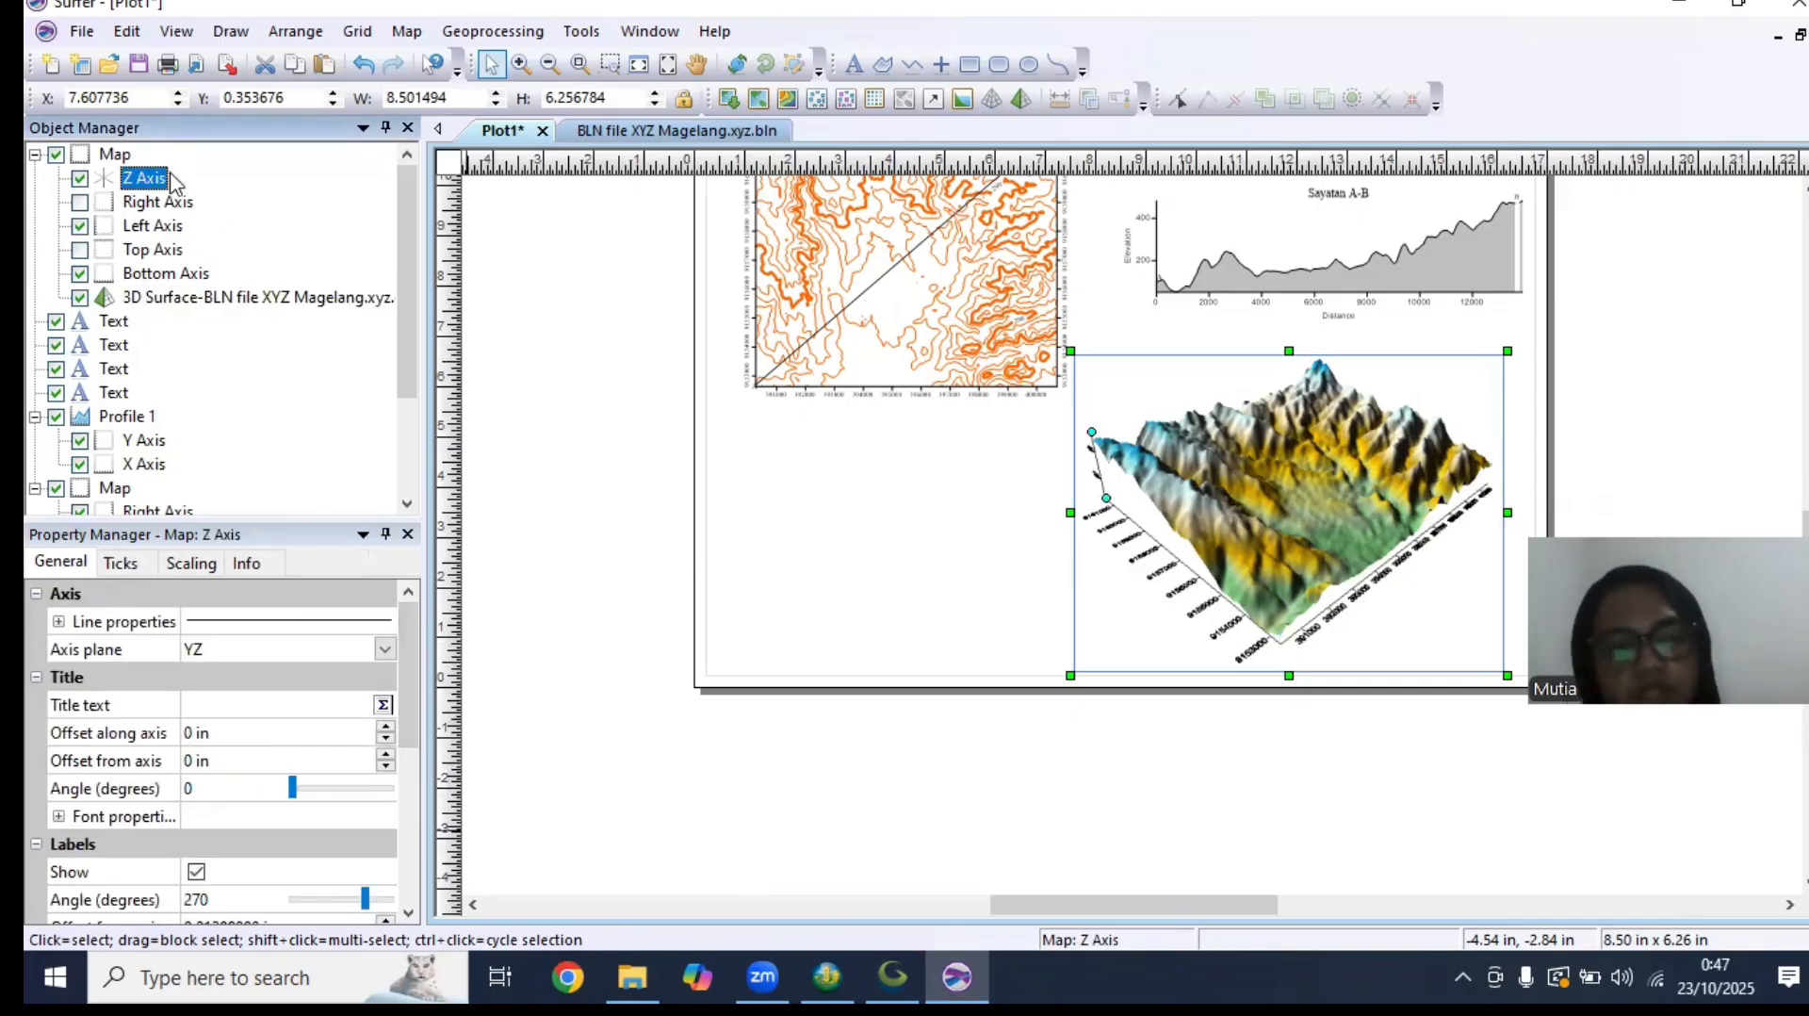
pyautogui.moveTo(409, 682); pyautogui.dragTo(452, 787)
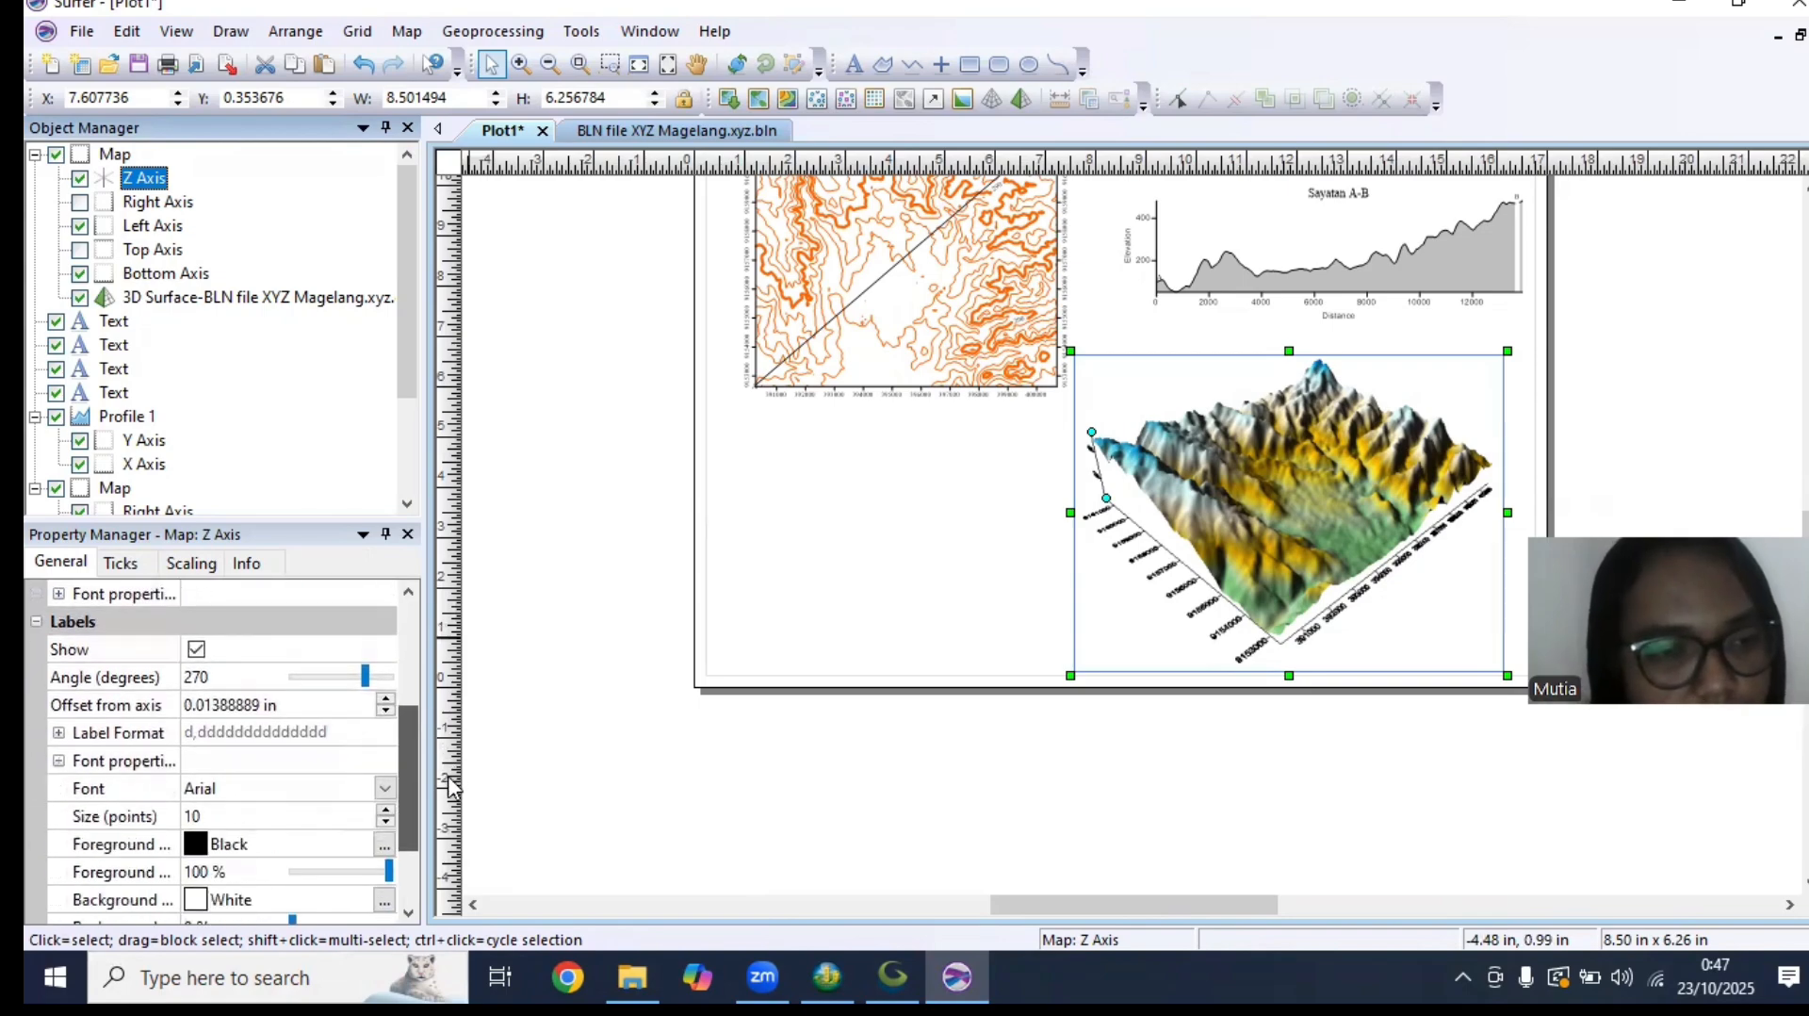
pyautogui.click(248, 678)
pyautogui.moveTo(364, 677); pyautogui.dragTo(408, 678)
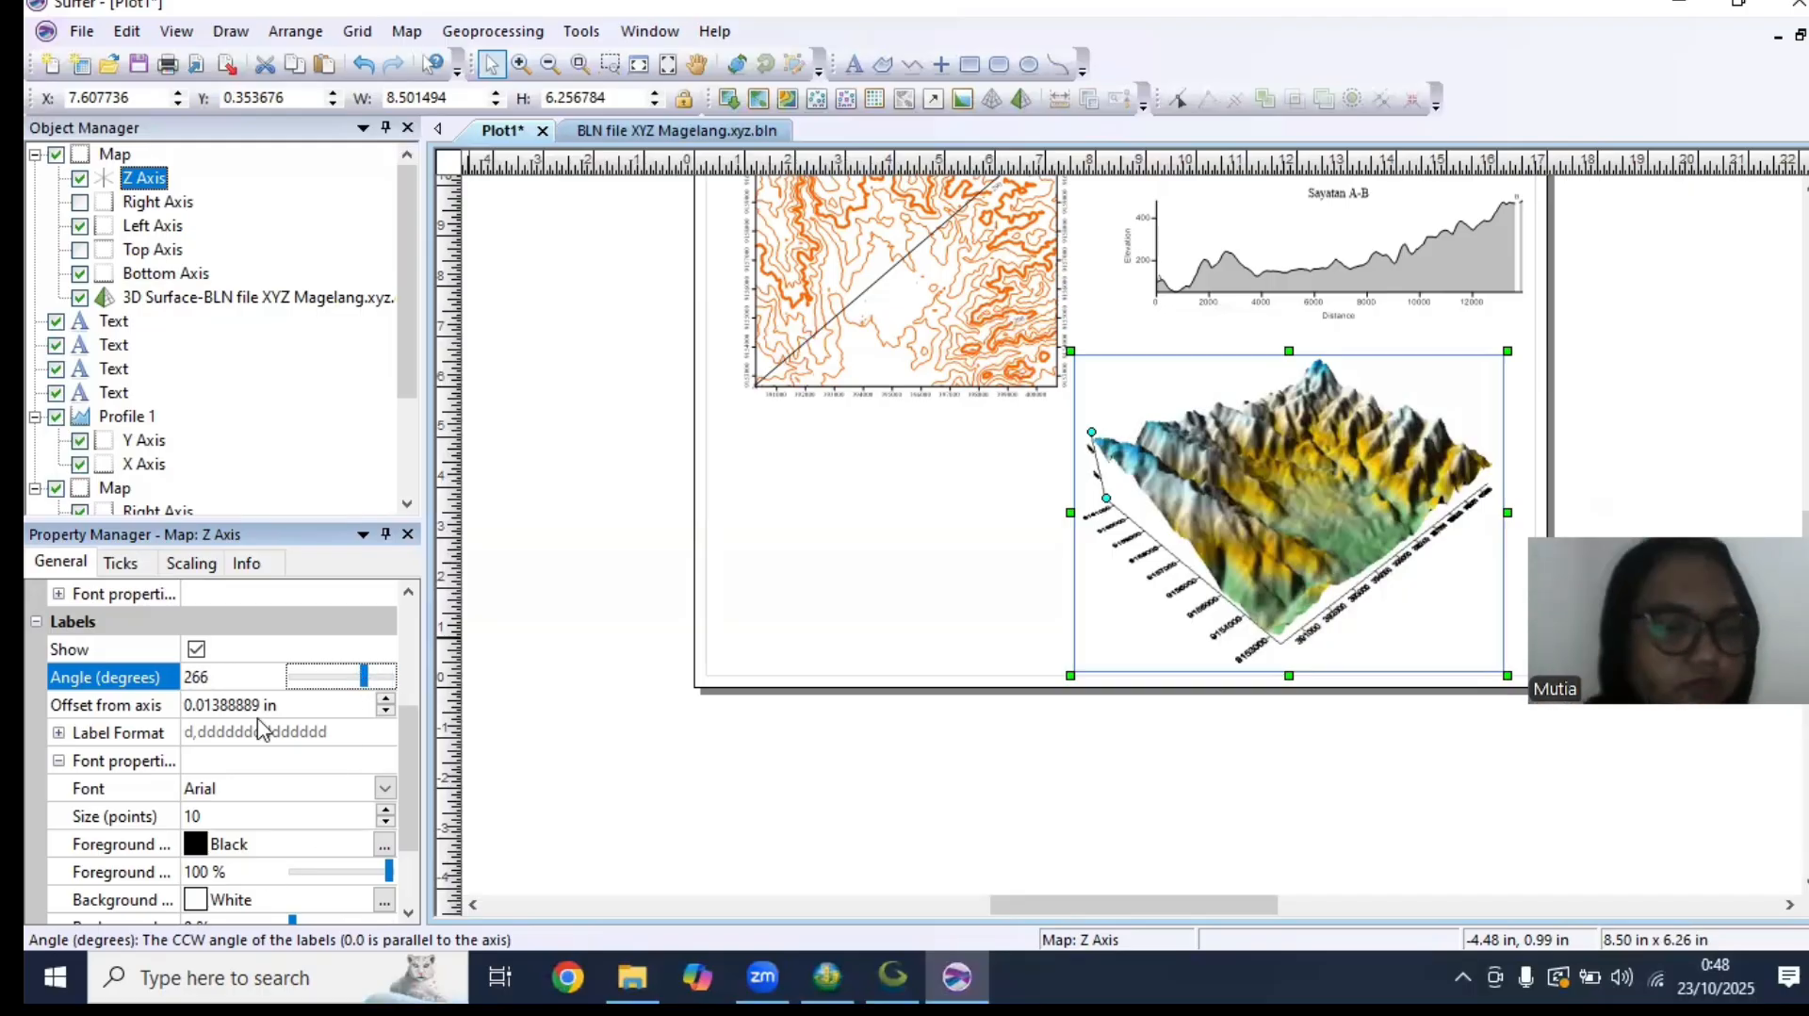
# Change the label font of the 3D surface map's Z axis to Times New Roman and view the axis scaling
pyautogui.click(225, 786)
pyautogui.write('ti')
pyautogui.click(211, 762)
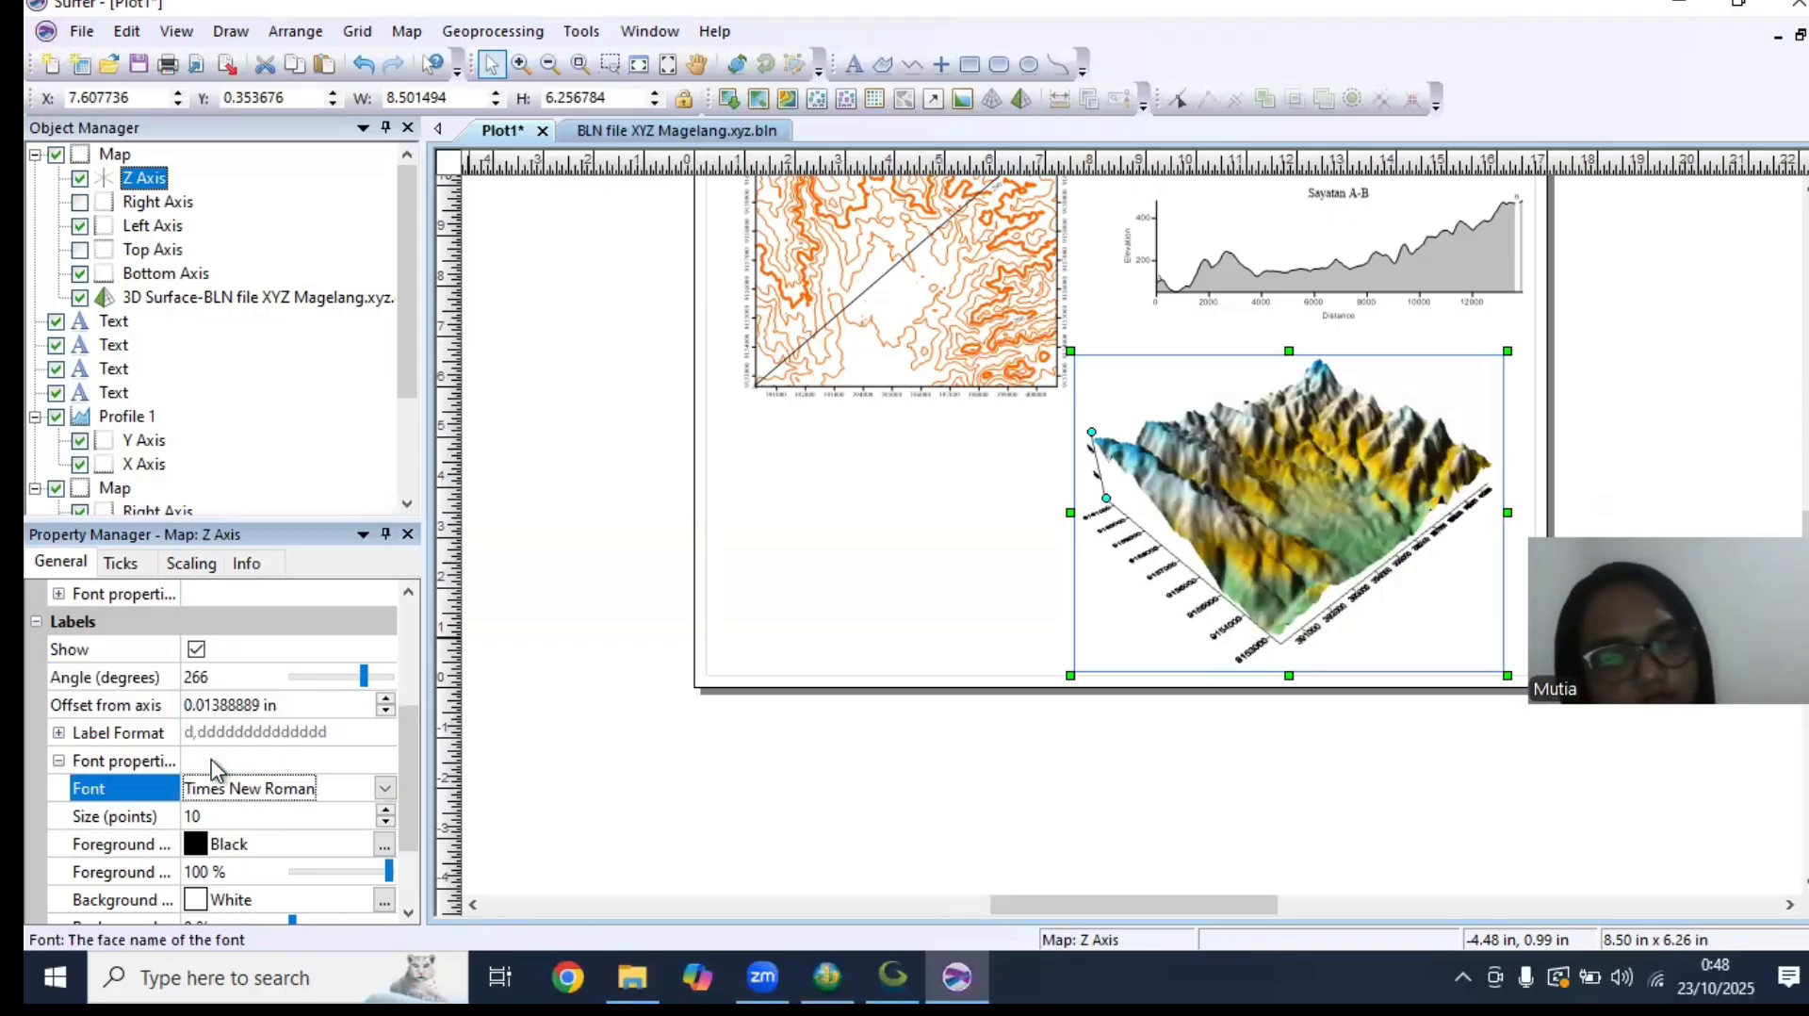
pyautogui.scroll(-2, 407, 816)
pyautogui.scroll(4, 407, 817)
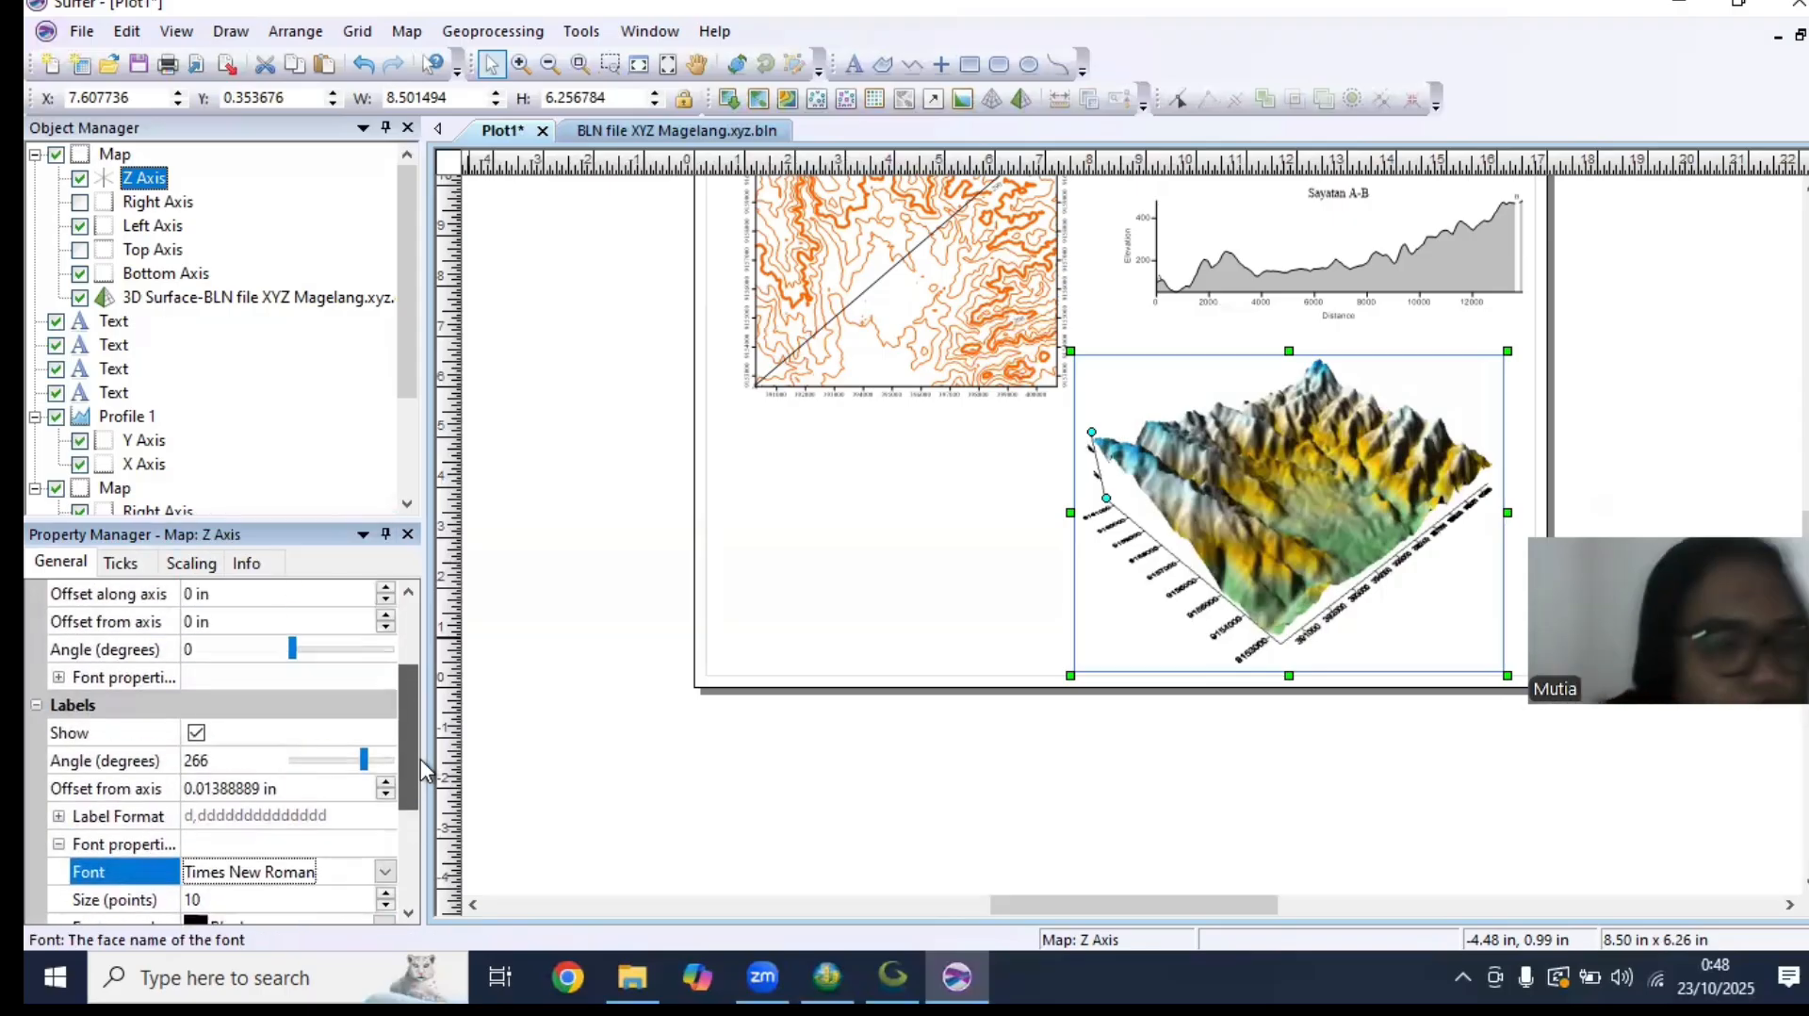
pyautogui.click(195, 562)
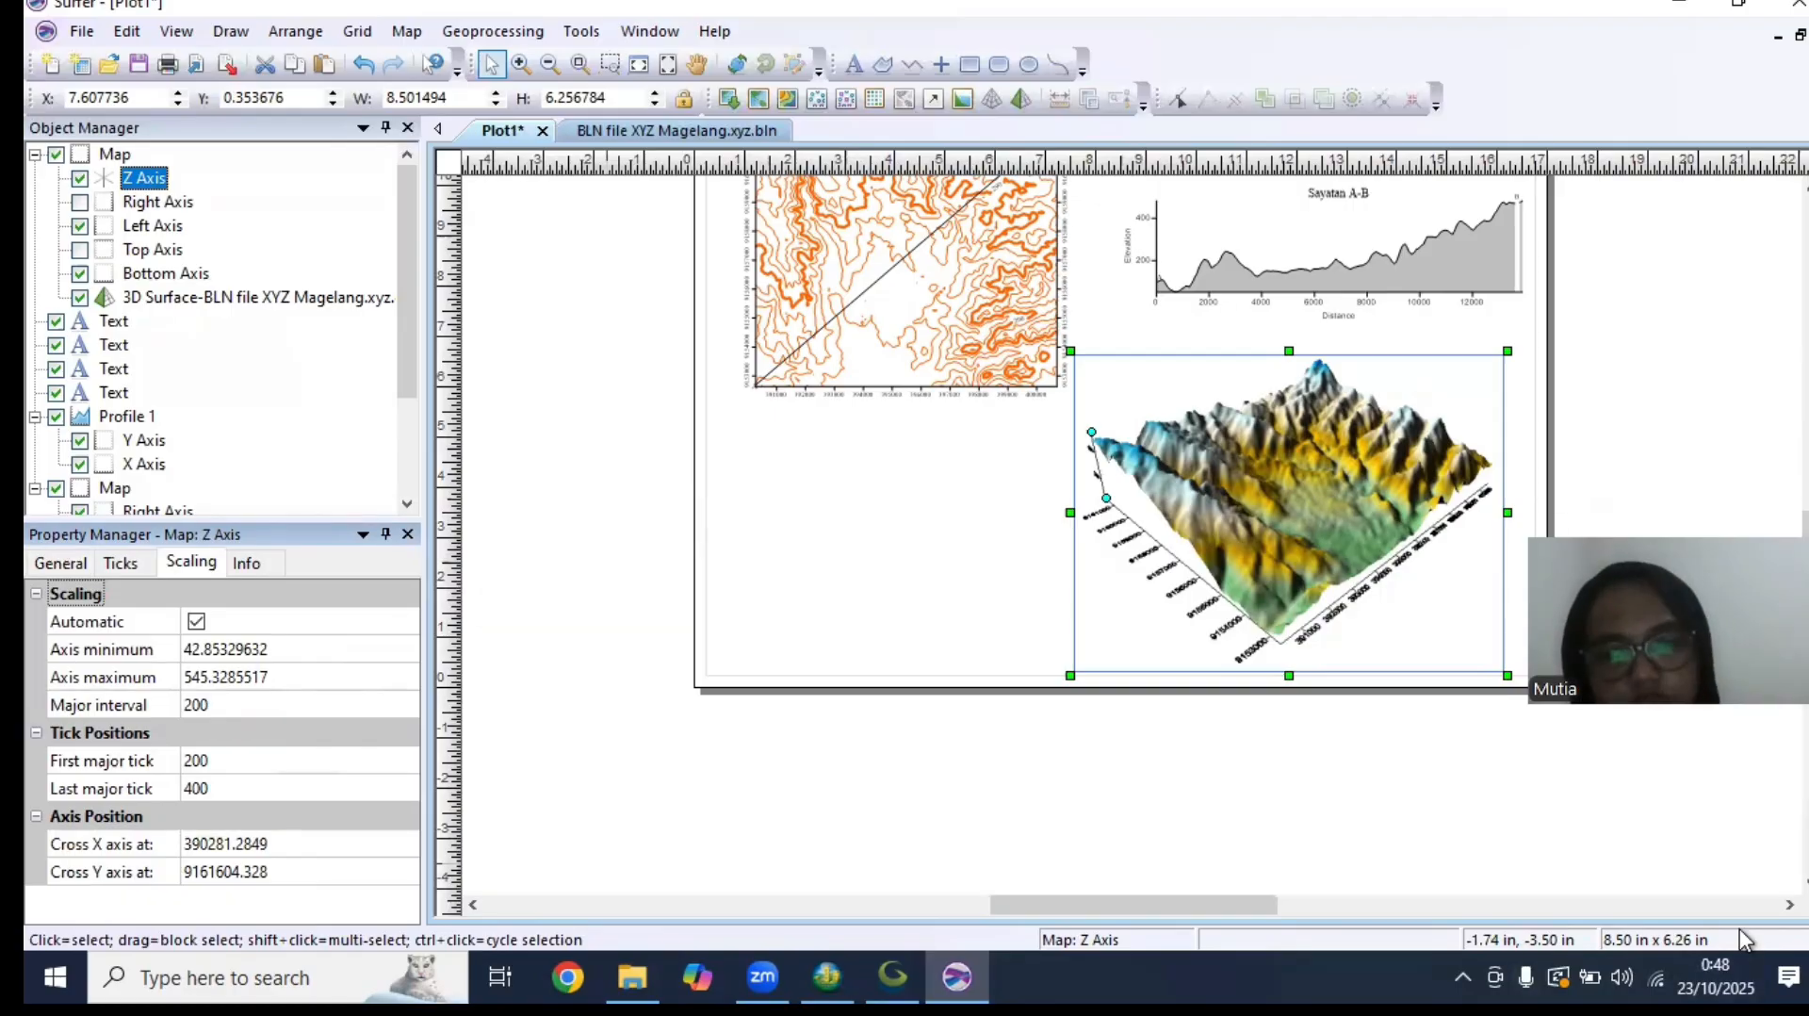
# Set the label font of the 3D surface map's left axis to Times New Roman and review its scaling
pyautogui.click(173, 224)
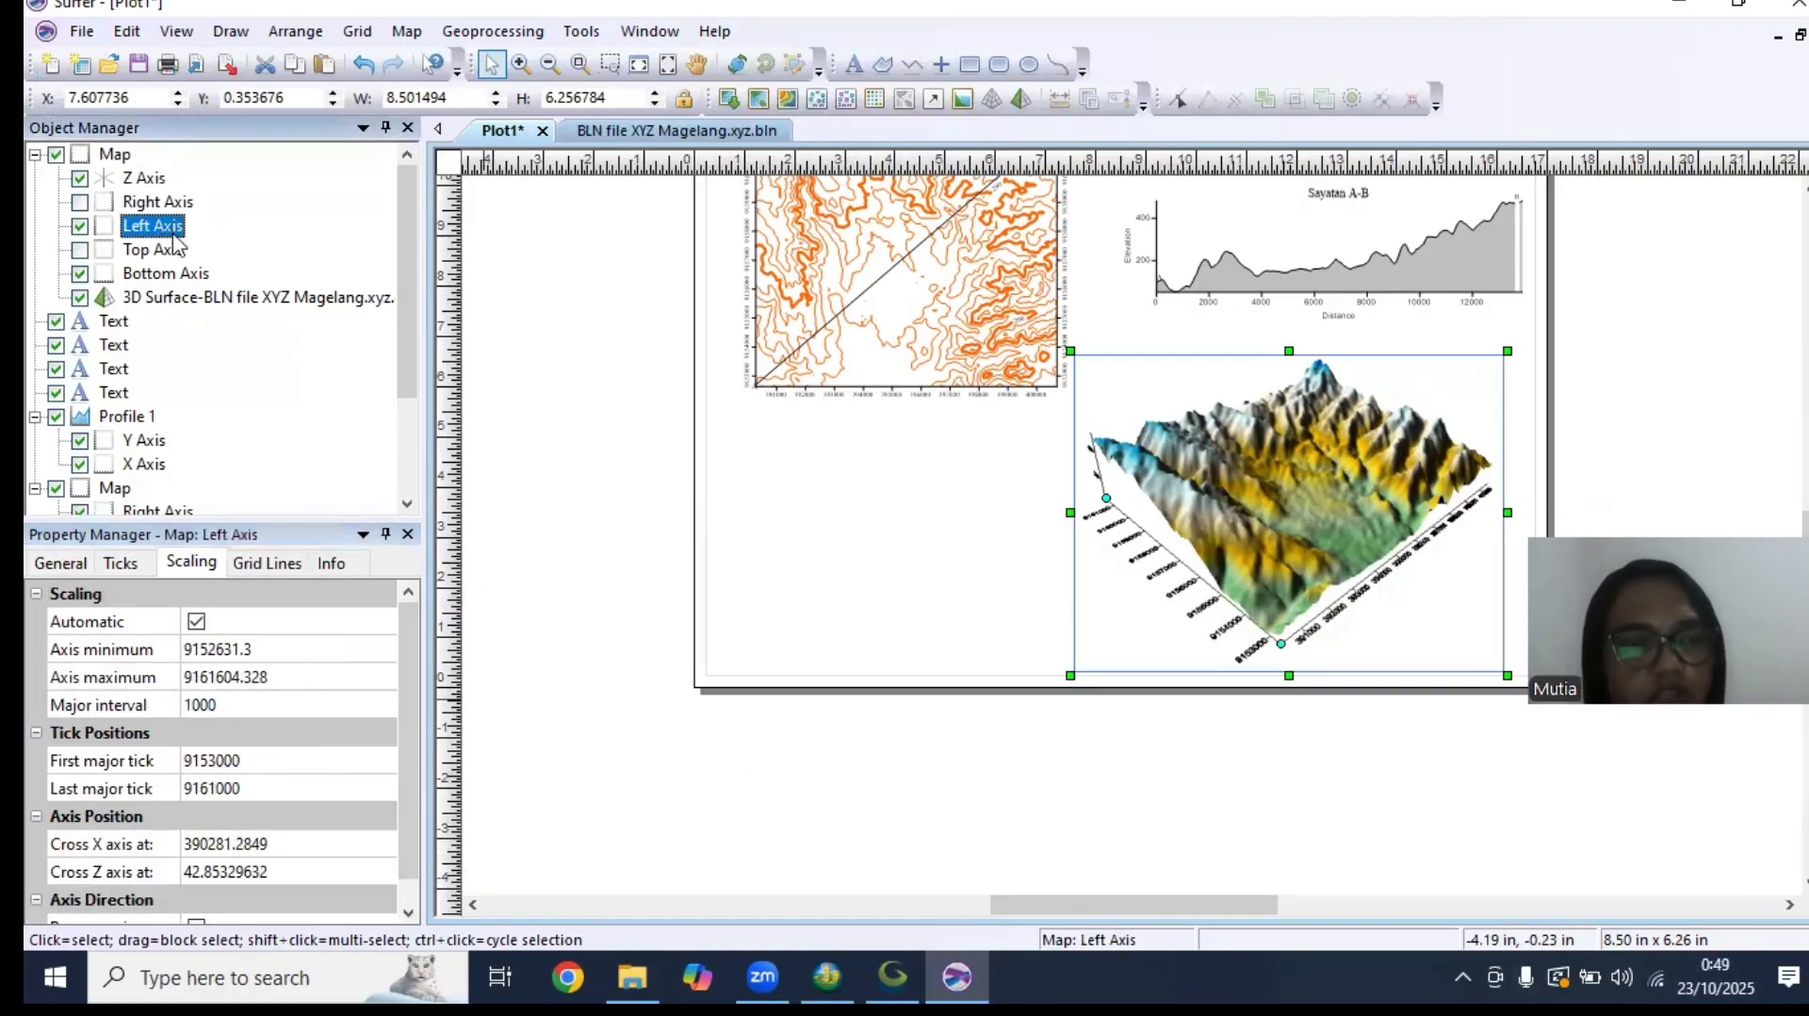
pyautogui.scroll(-1, 407, 682)
pyautogui.click(64, 564)
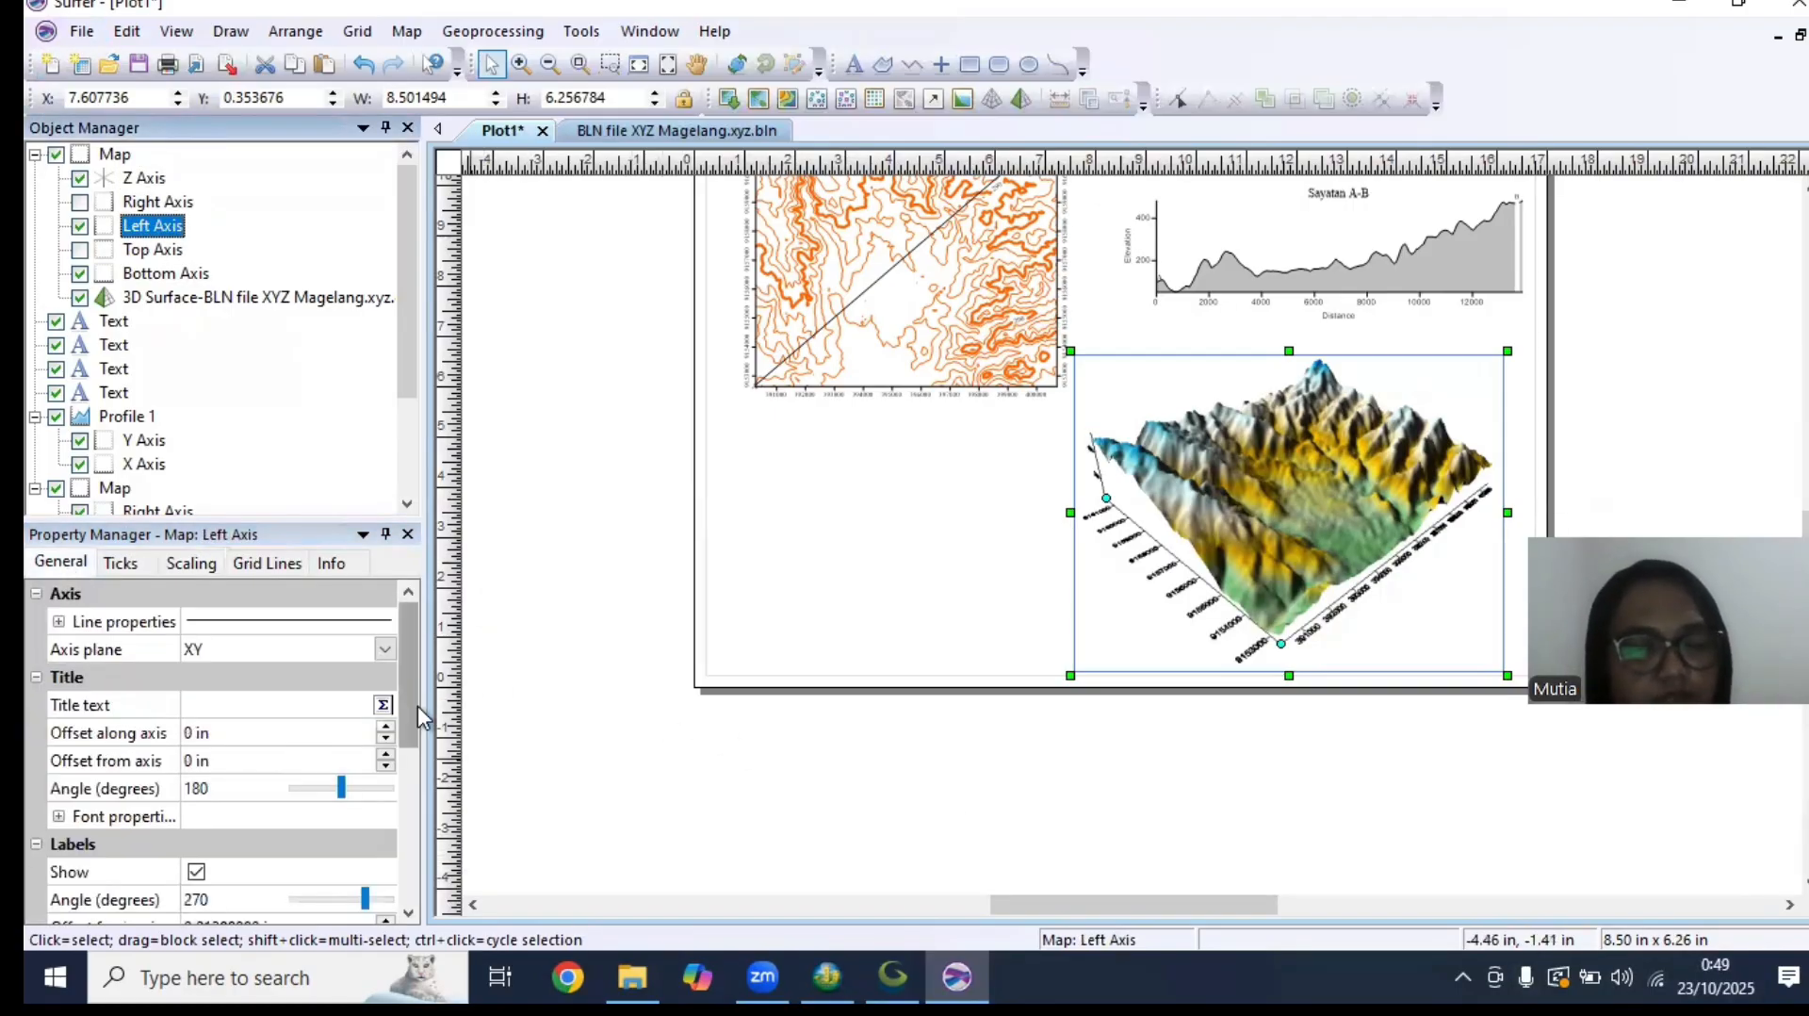
pyautogui.moveTo(416, 705); pyautogui.dragTo(405, 812)
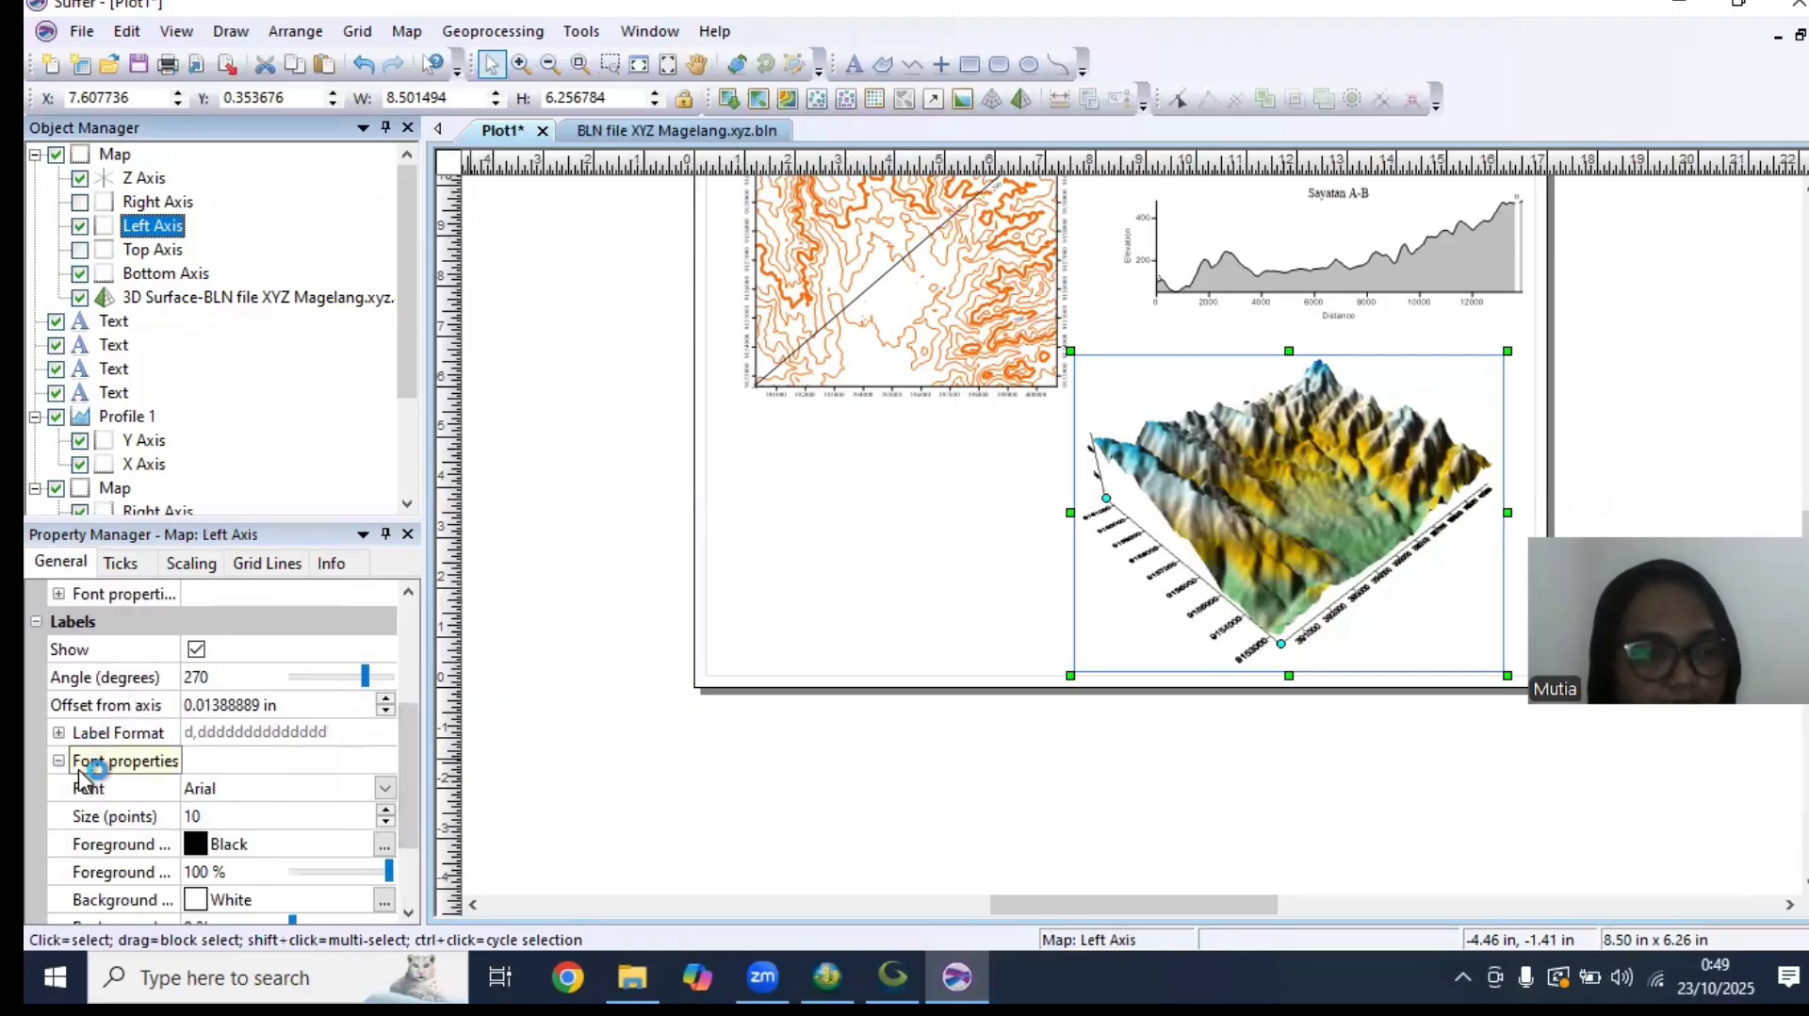
pyautogui.click(225, 798)
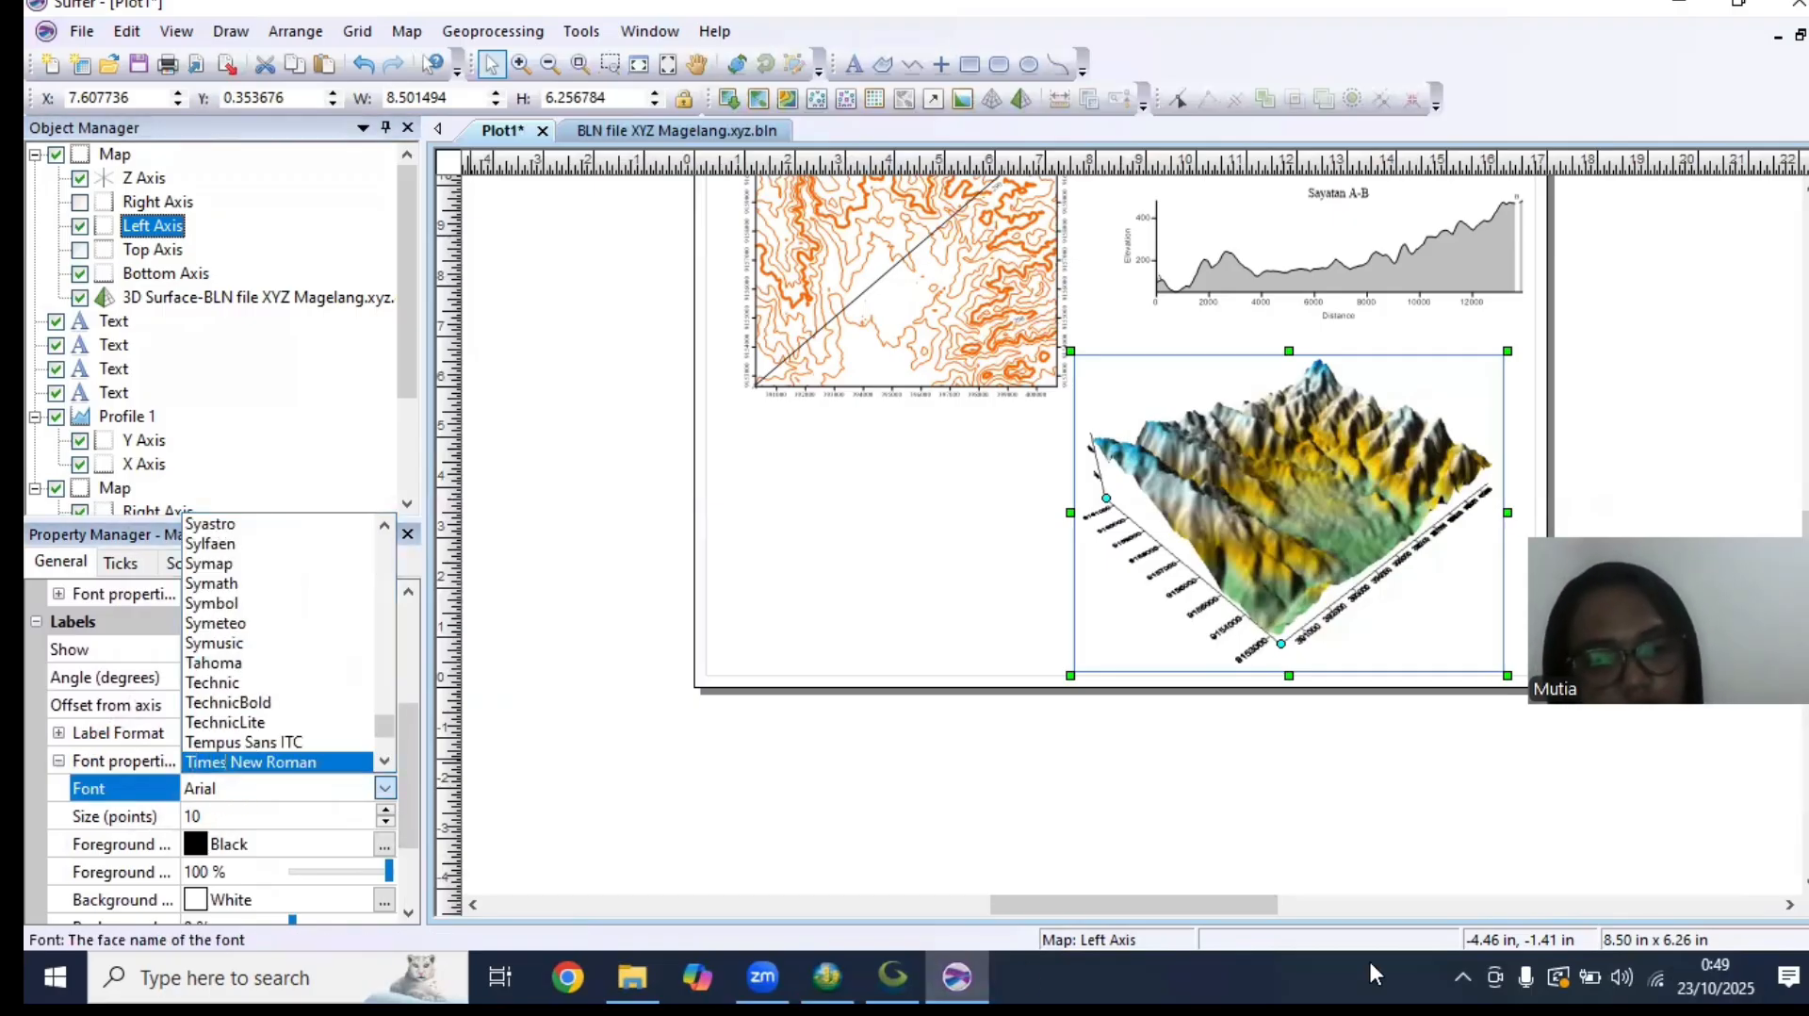
pyautogui.click(317, 763)
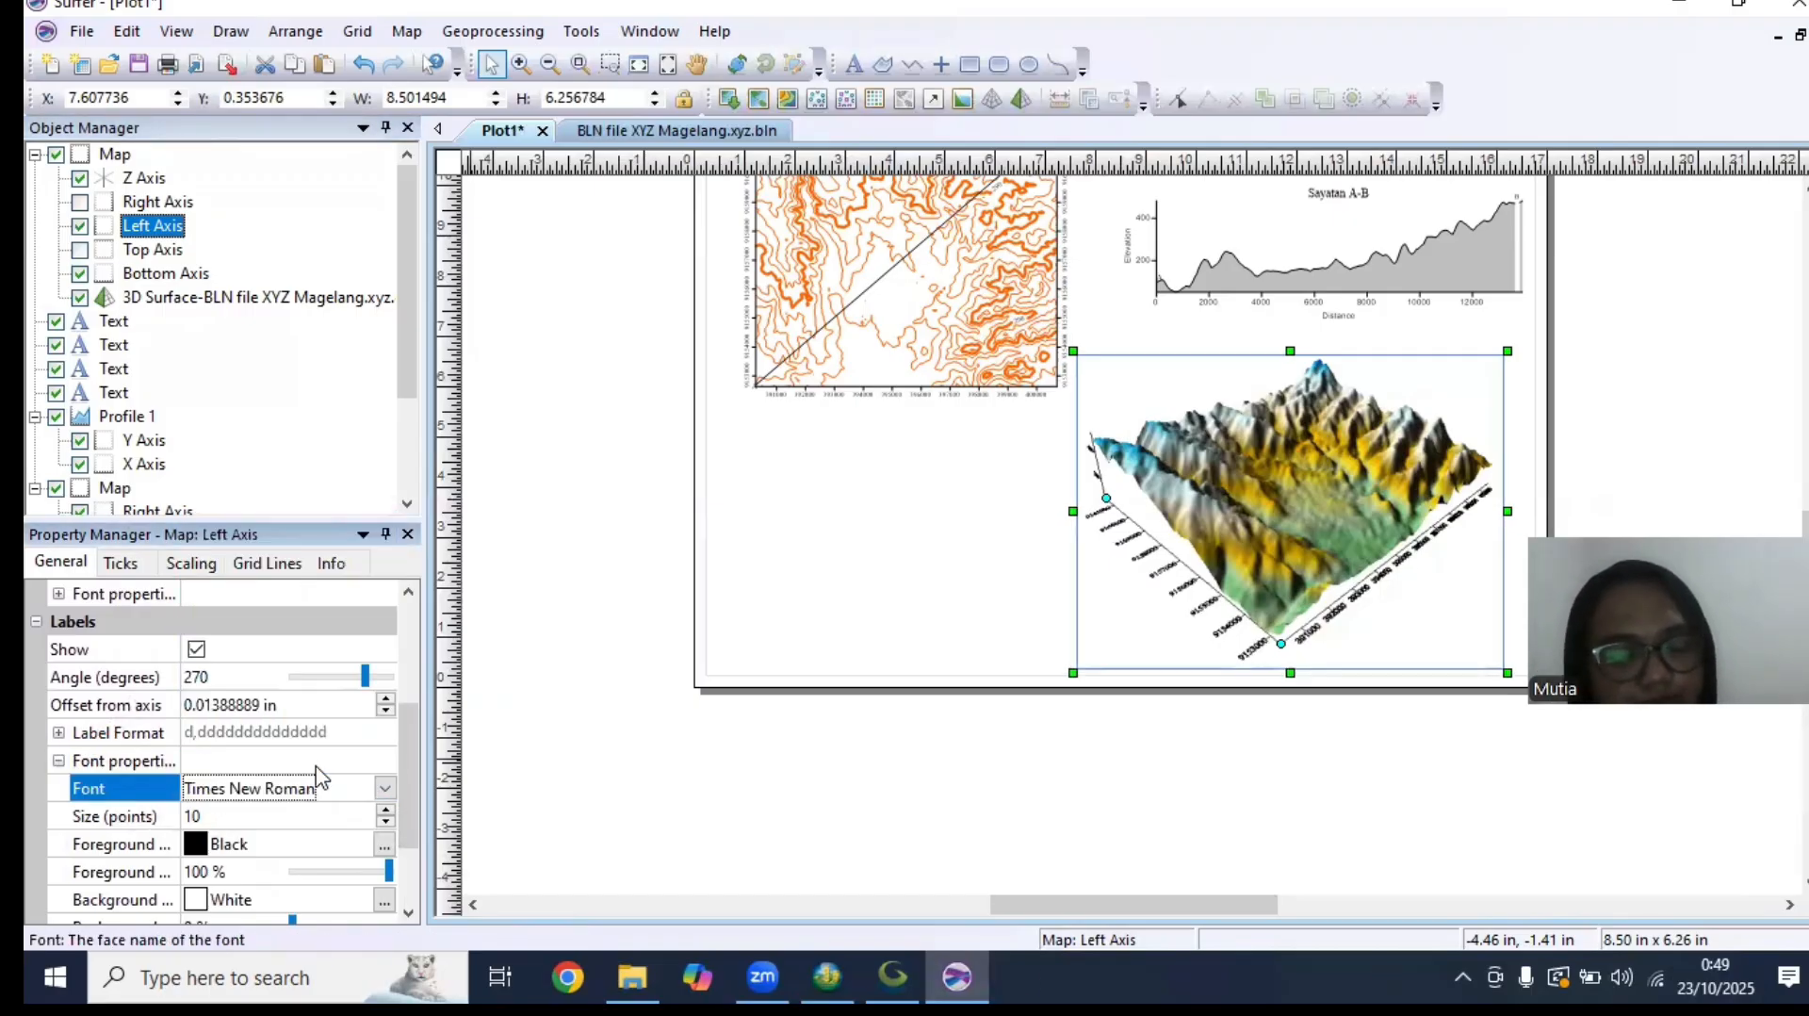
pyautogui.click(191, 562)
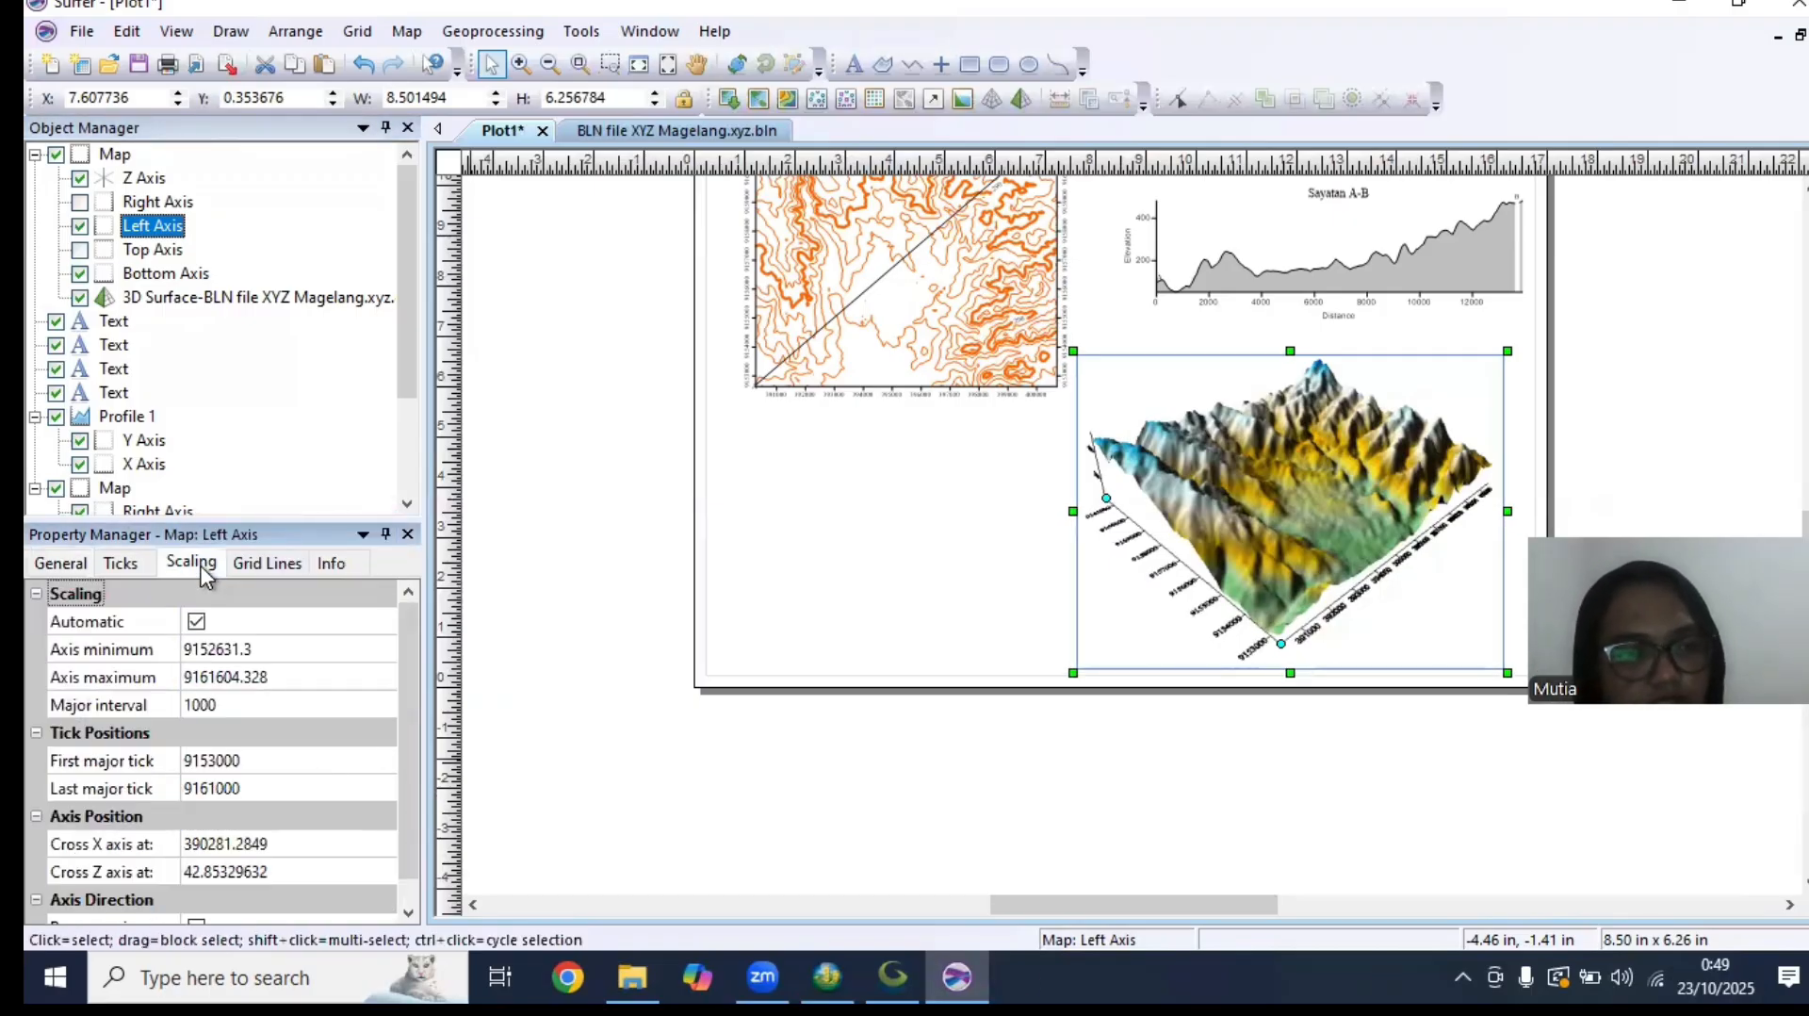
pyautogui.click(322, 703)
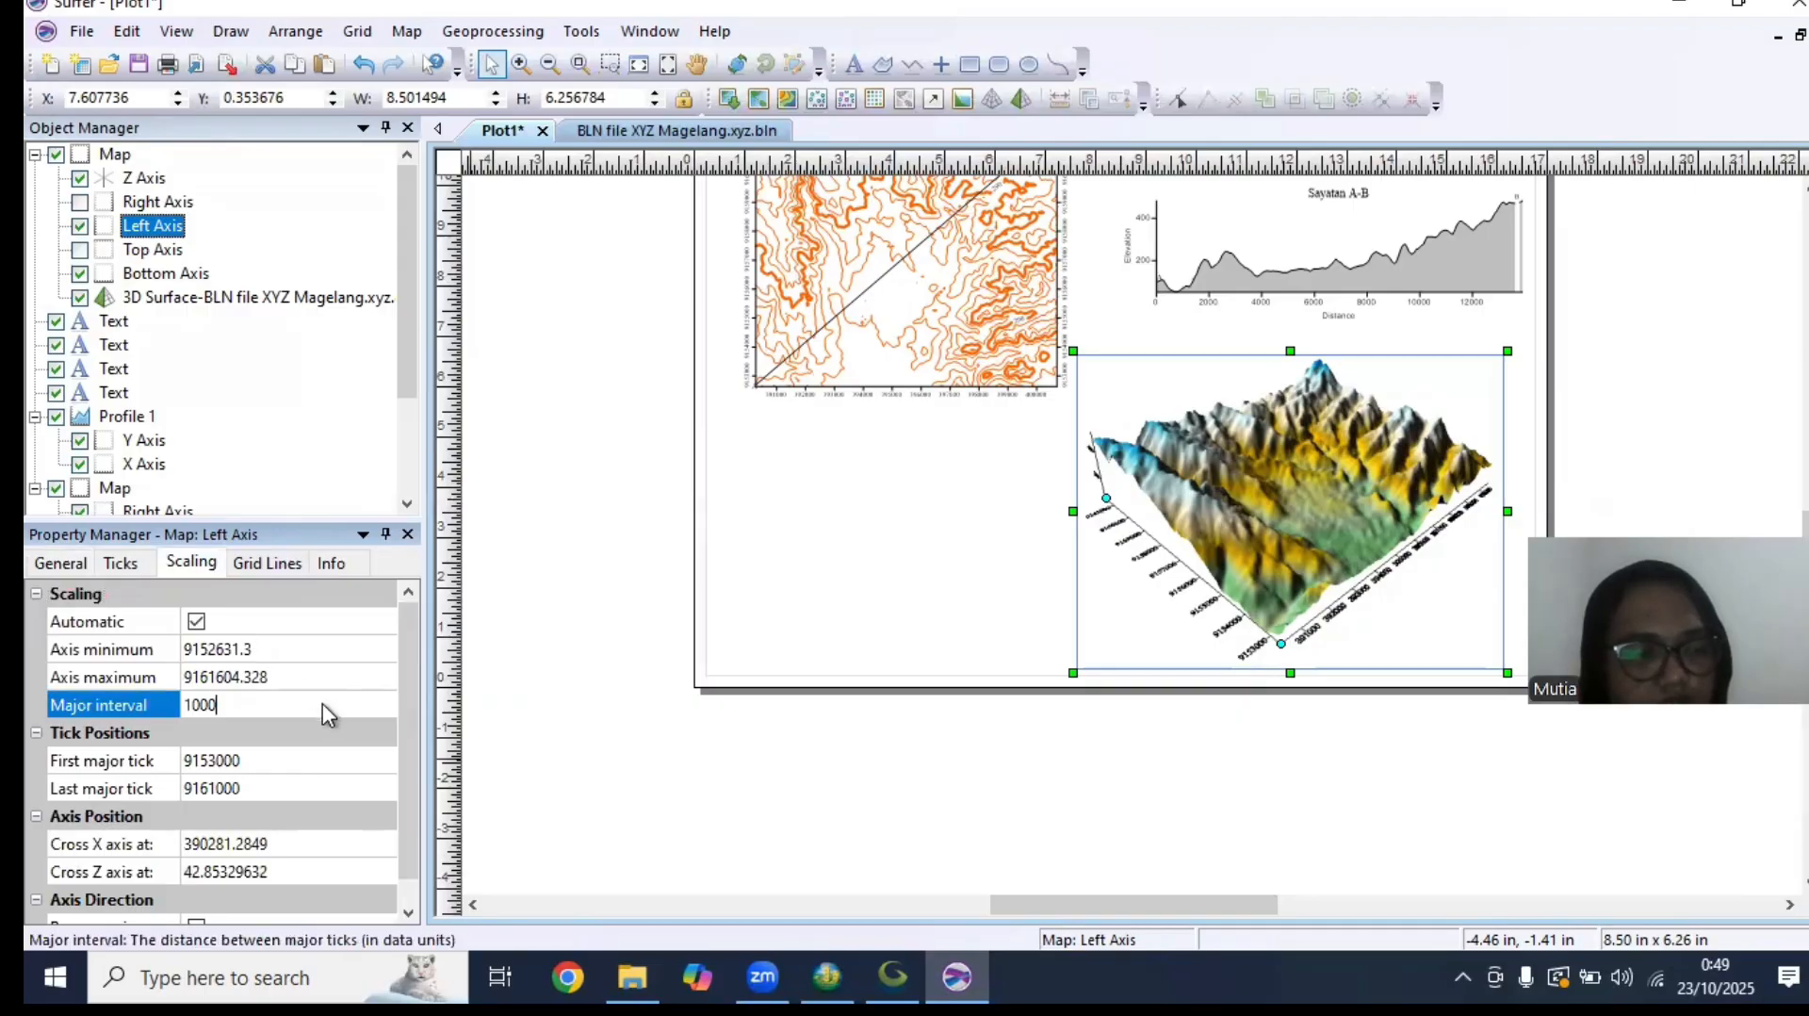
pyautogui.moveTo(400, 672); pyautogui.dragTo(398, 827)
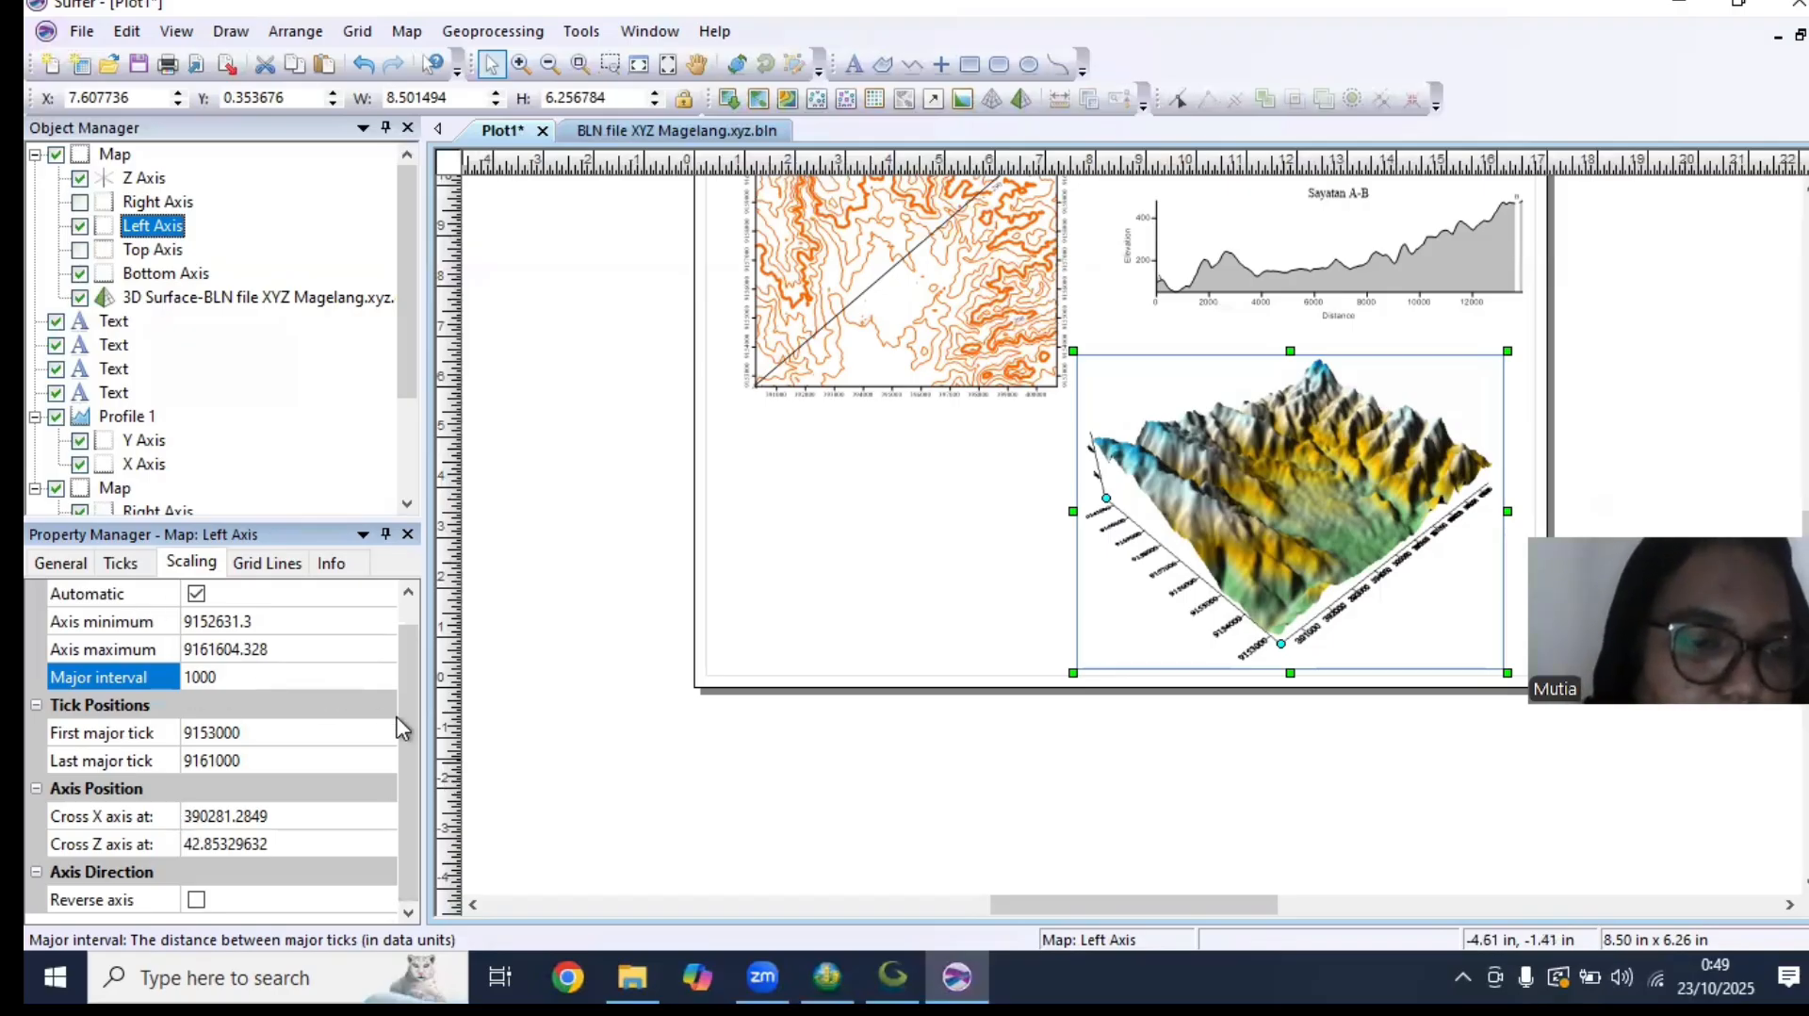
# Set the title font of the 3D surface map's bottom axis to Times New Roman and review its scaling
pyautogui.click(166, 273)
pyautogui.moveTo(406, 608); pyautogui.dragTo(421, 747)
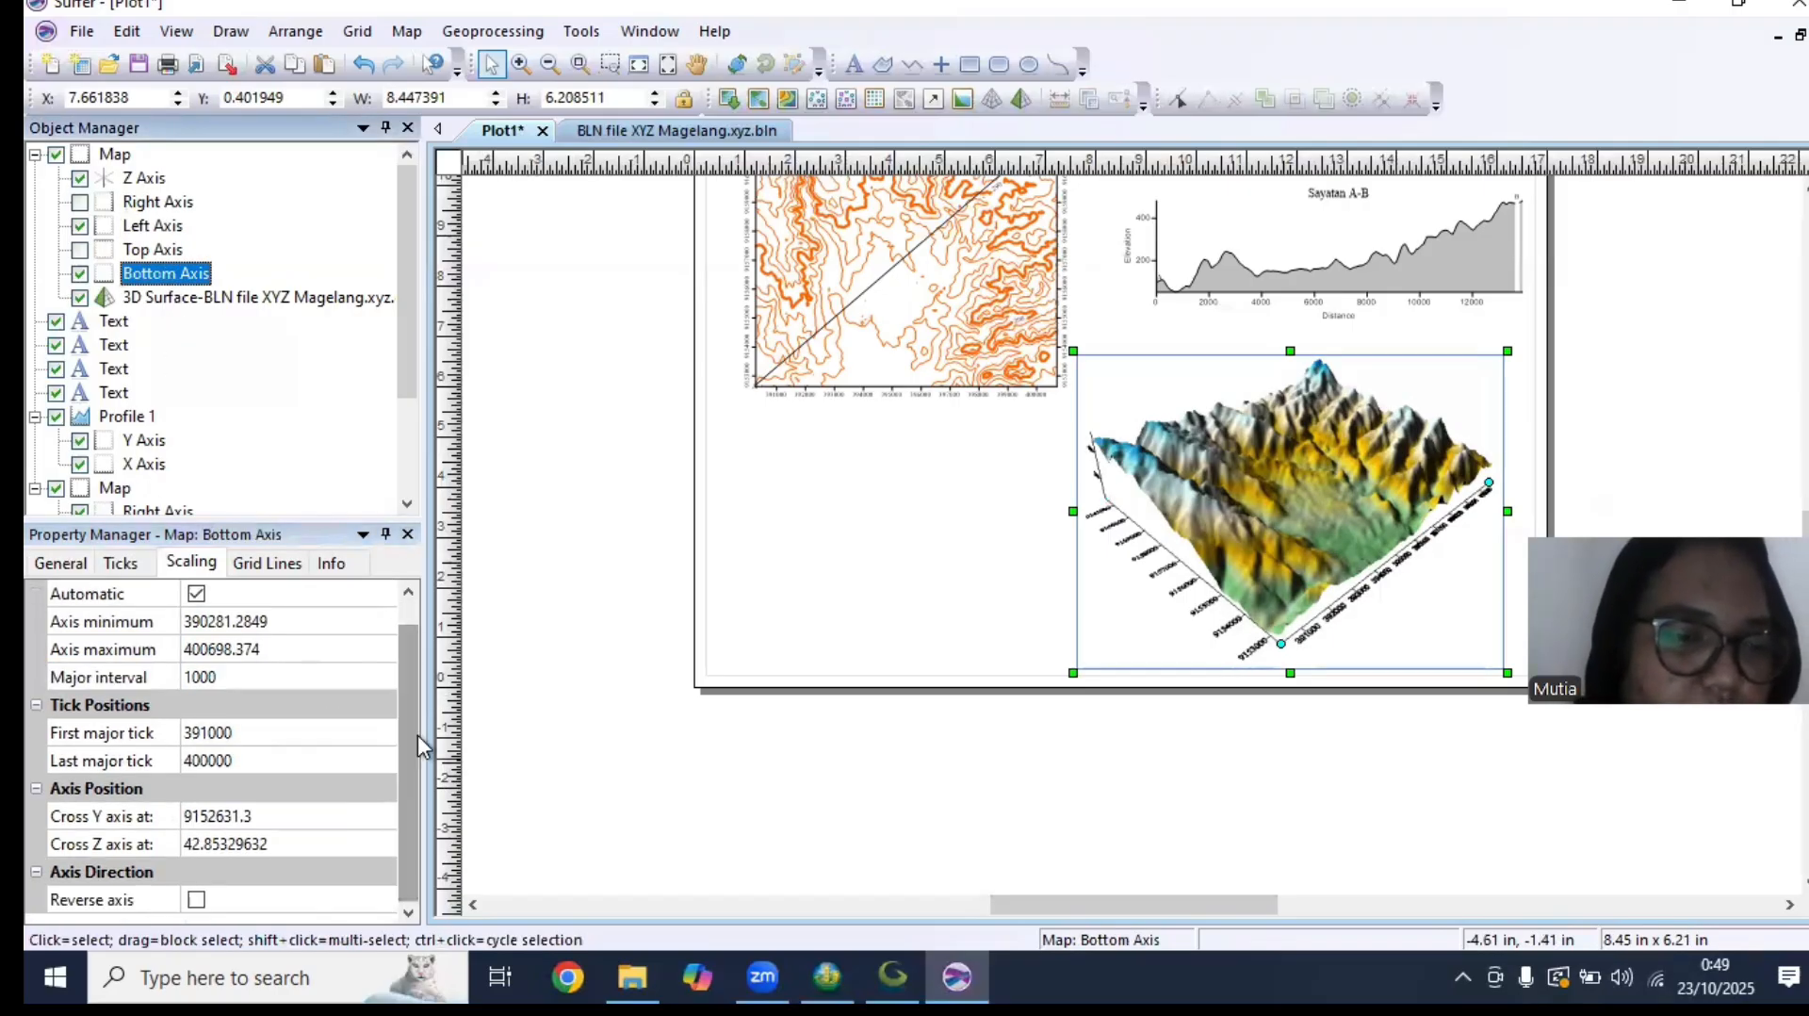
pyautogui.click(60, 562)
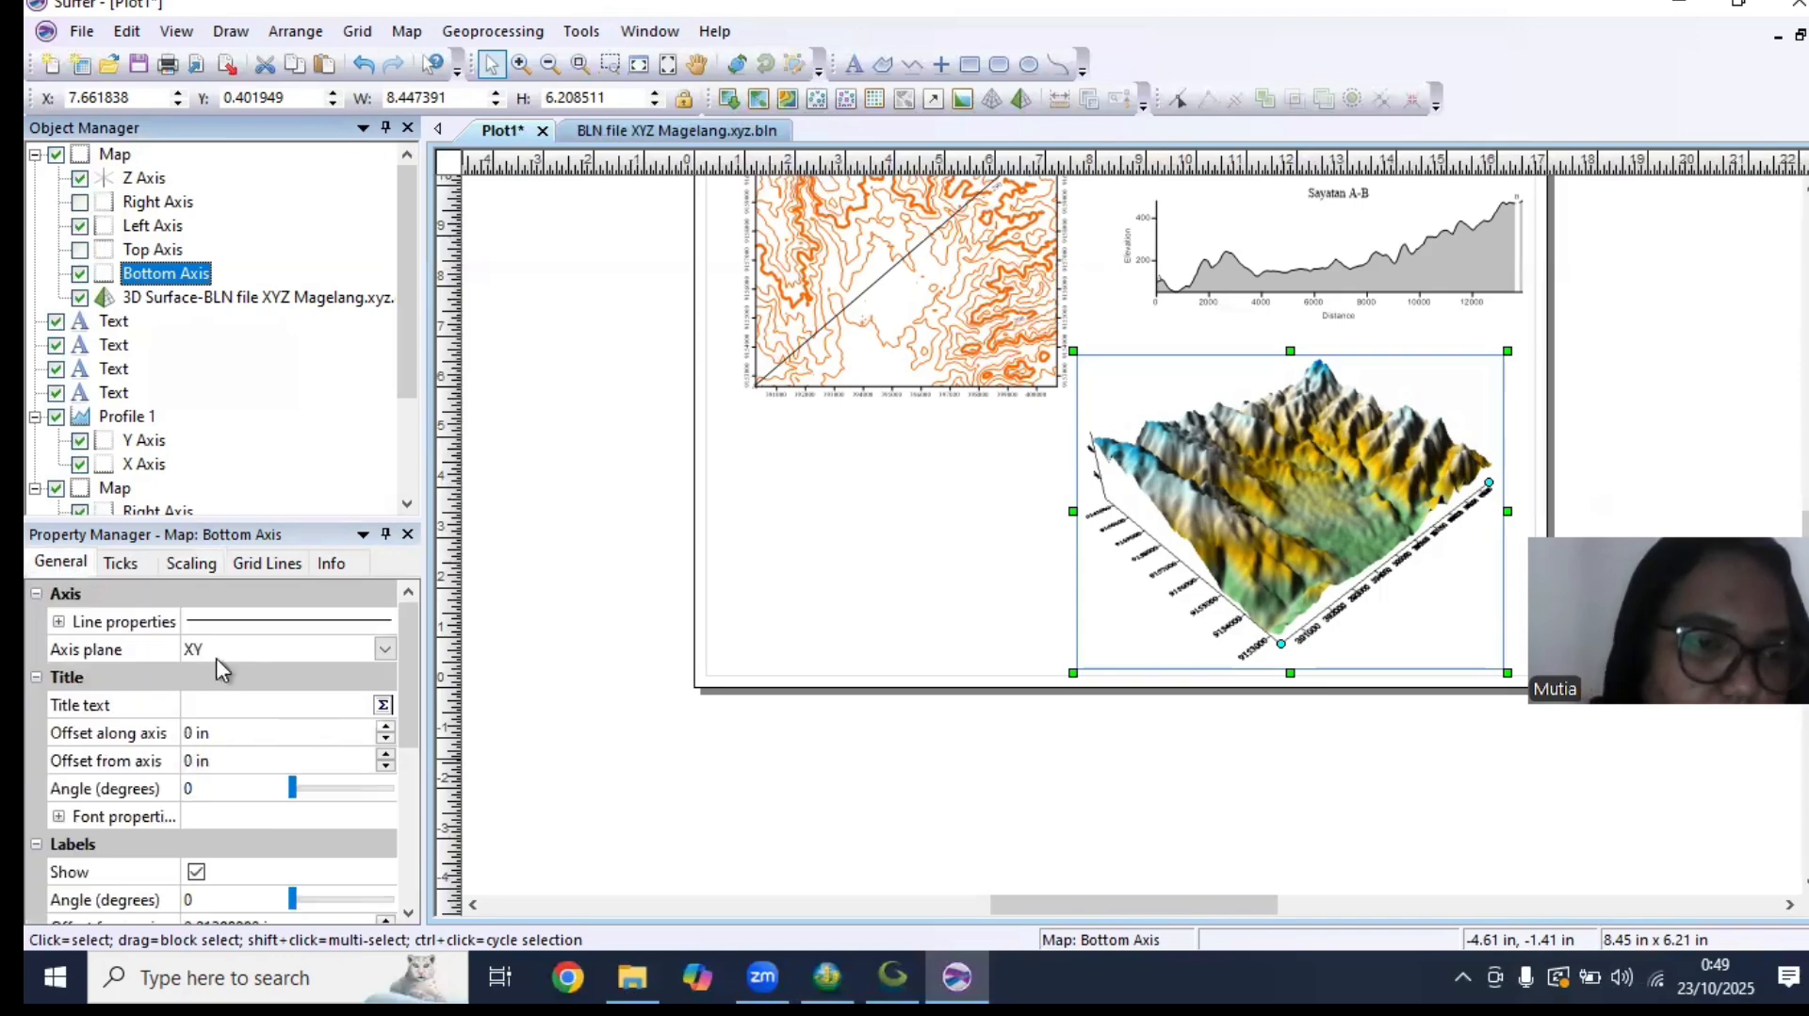
pyautogui.click(59, 816)
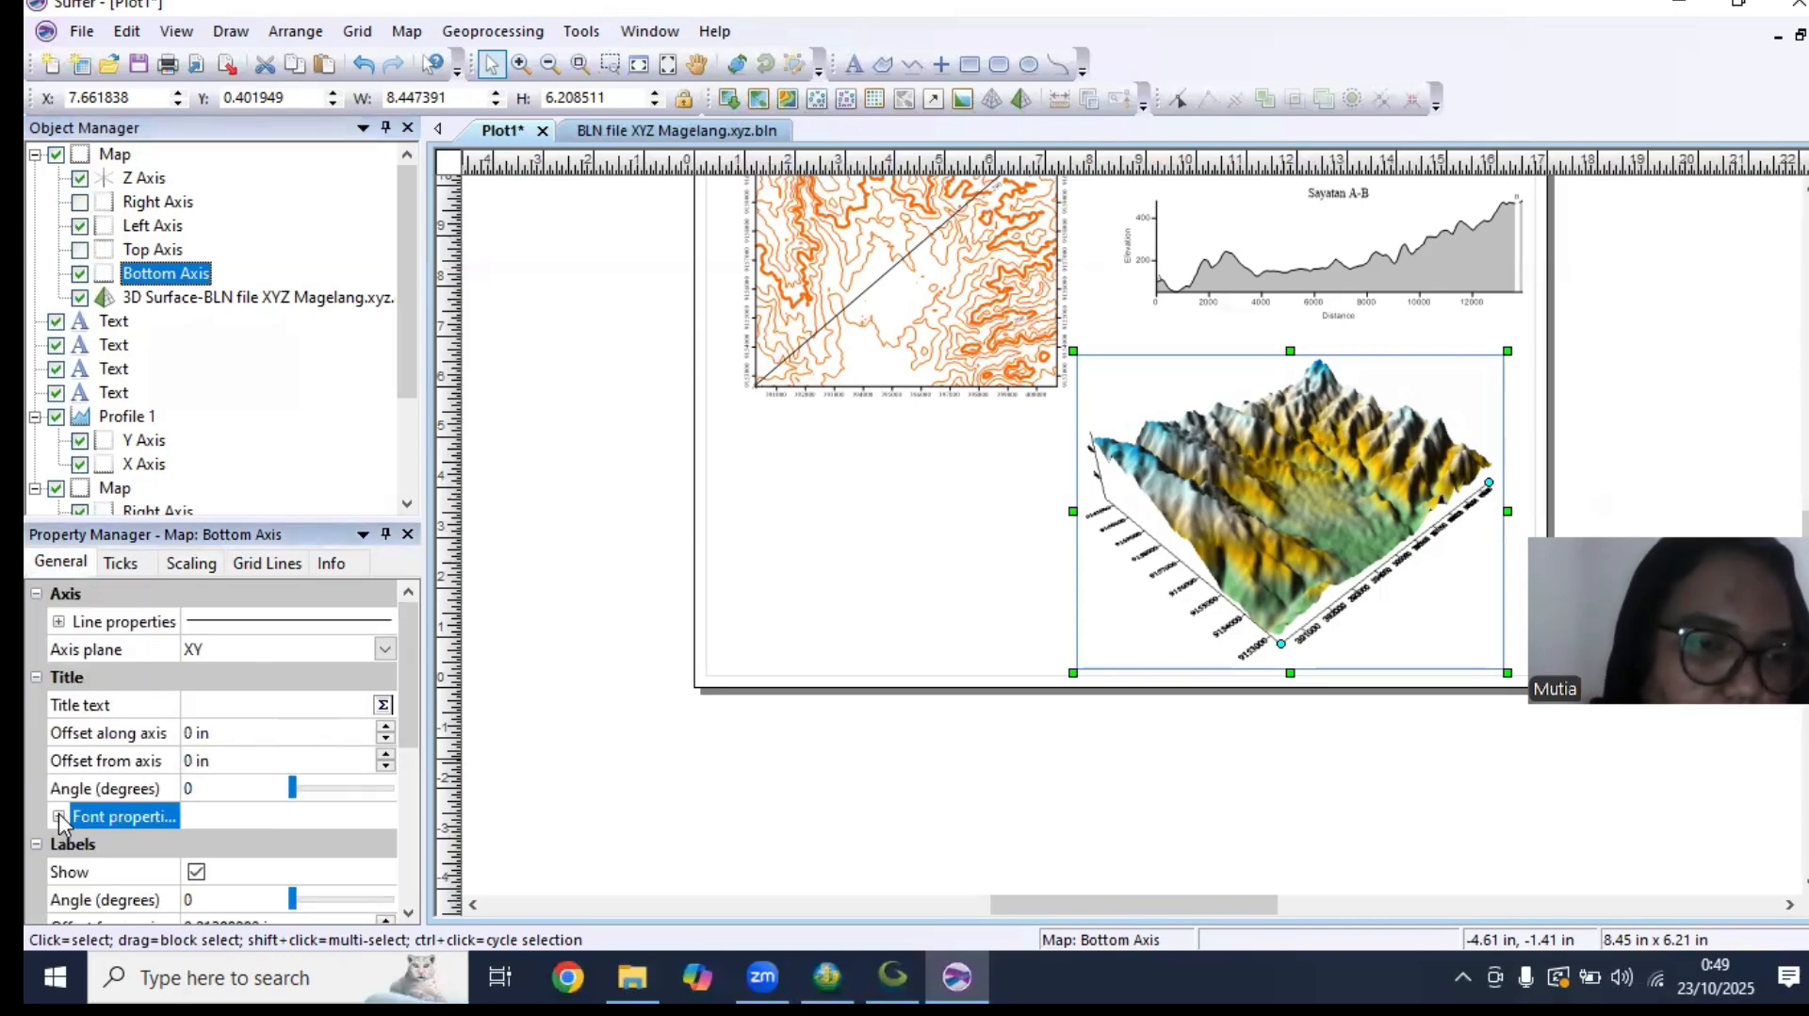
pyautogui.click(233, 854)
pyautogui.write('ti')
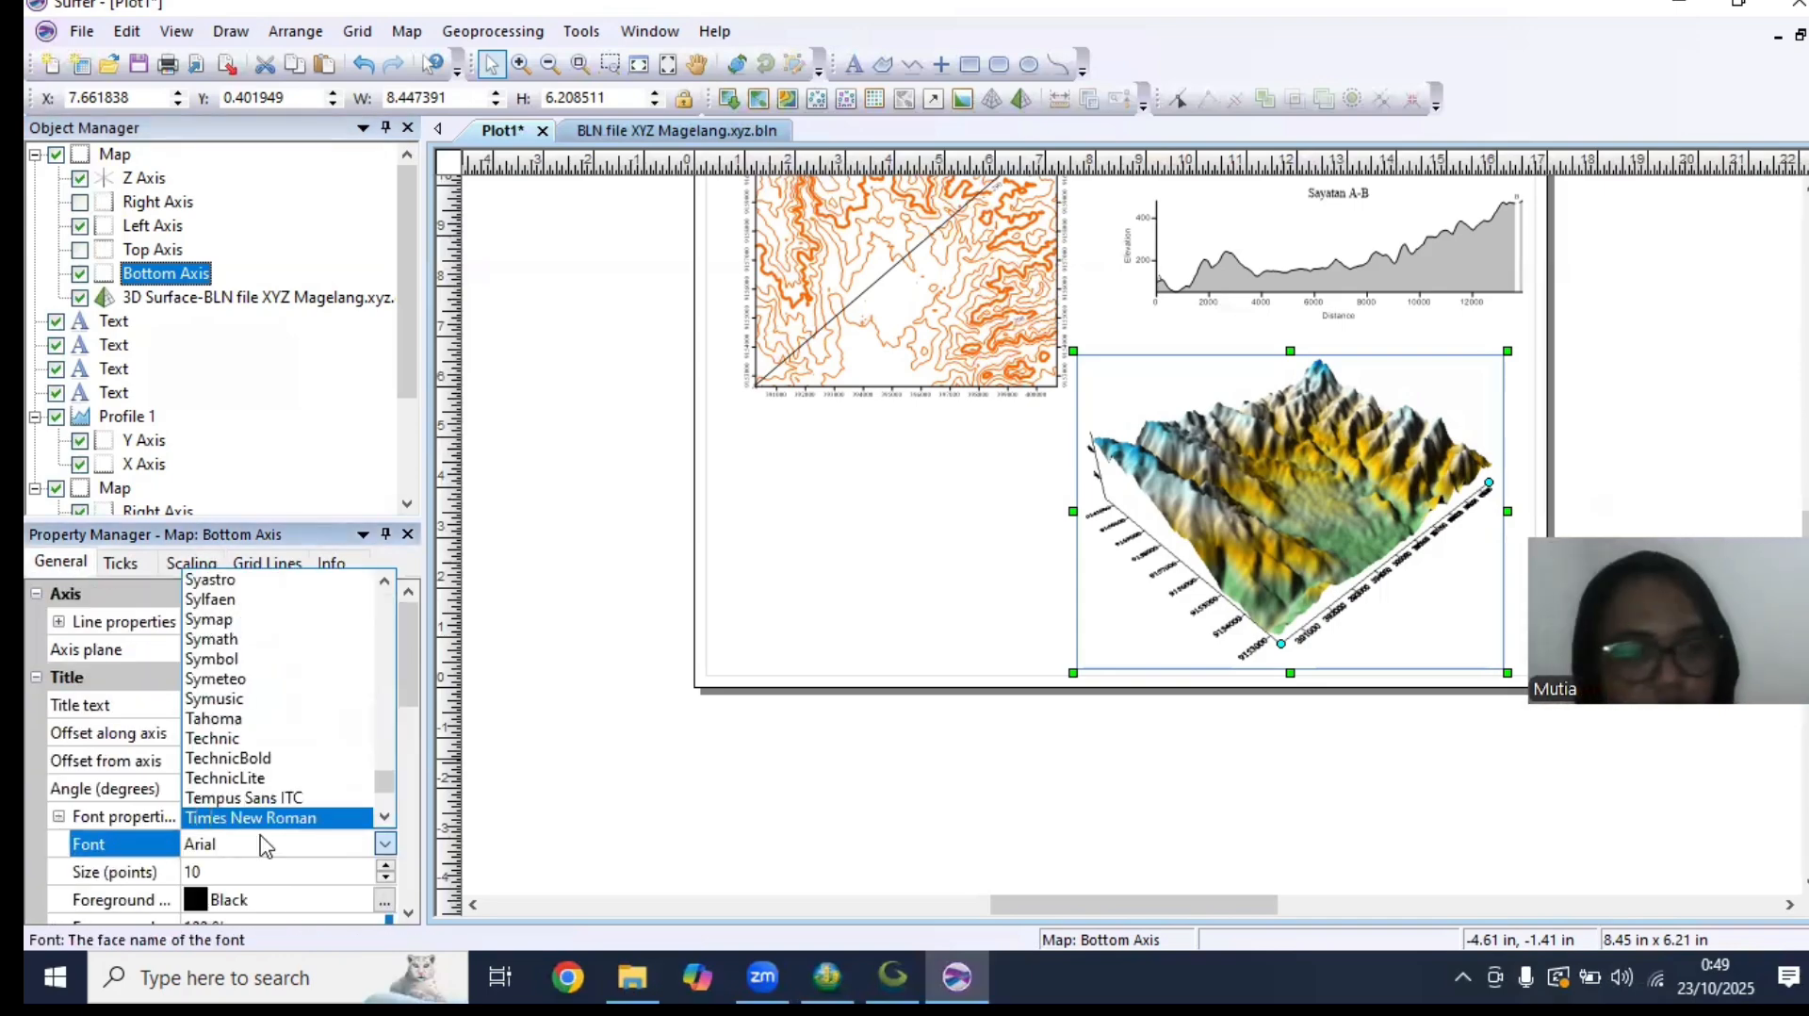
pyautogui.click(297, 819)
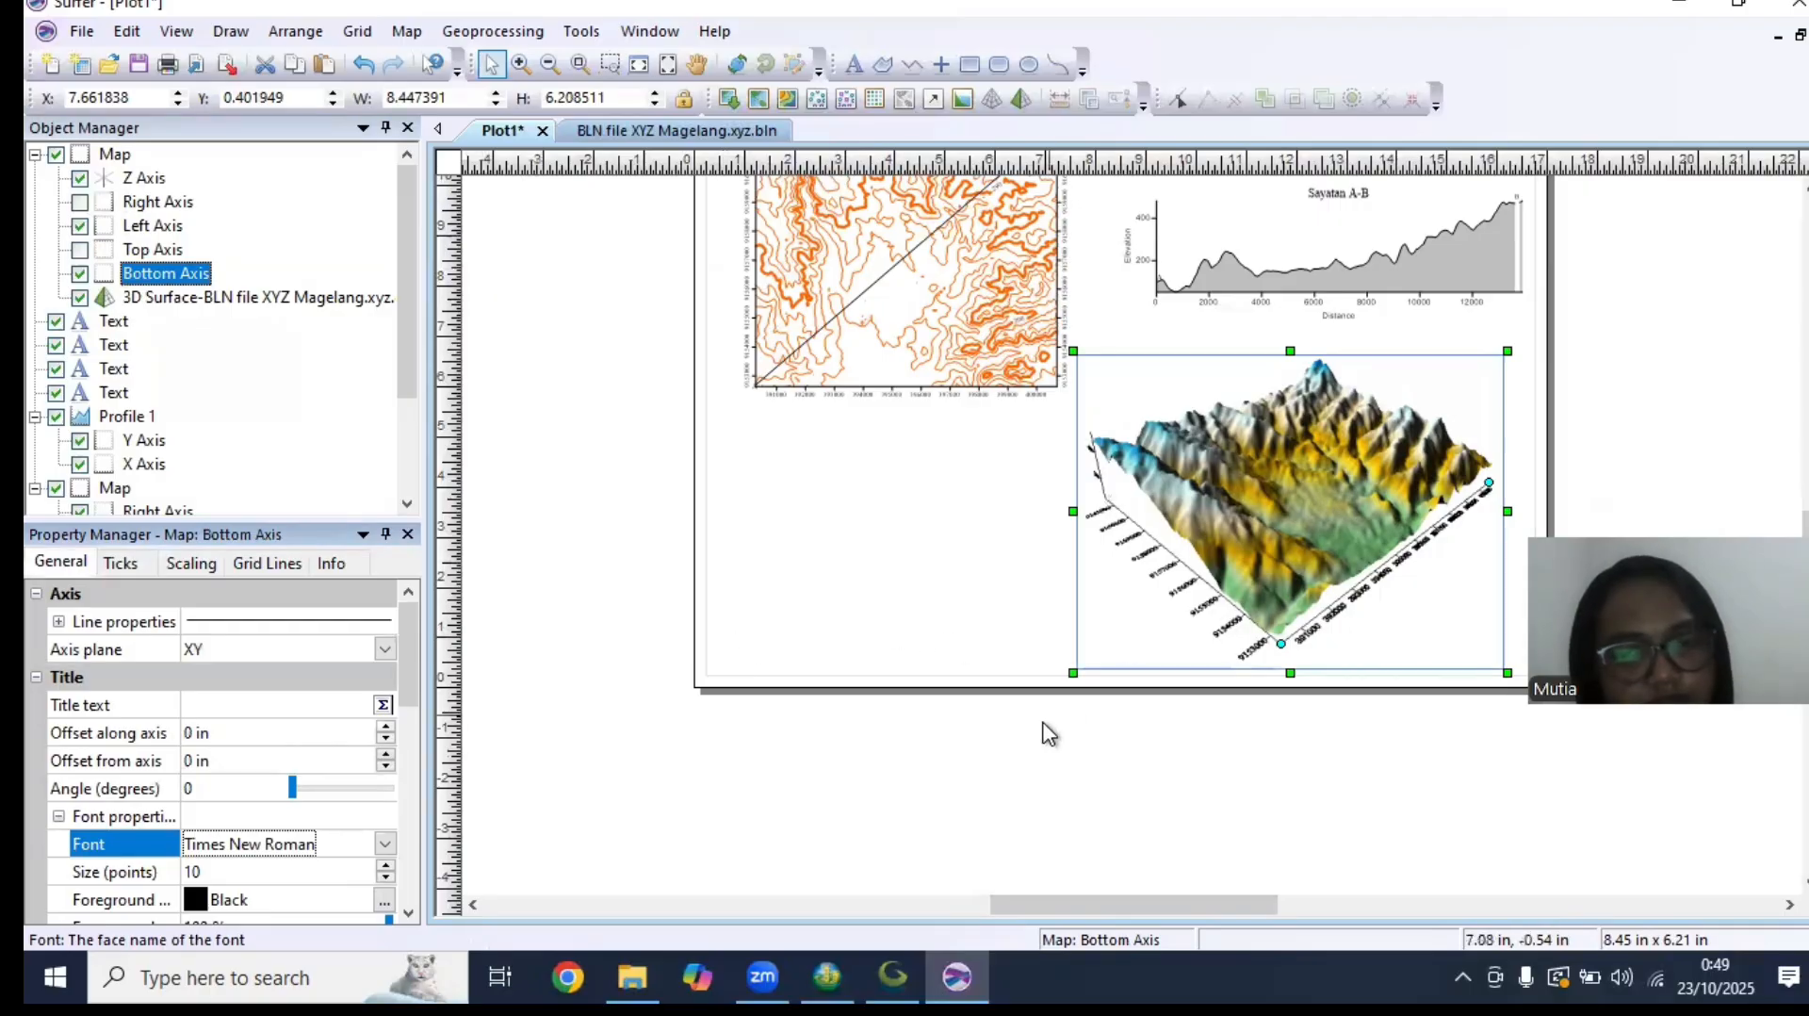
pyautogui.click(175, 563)
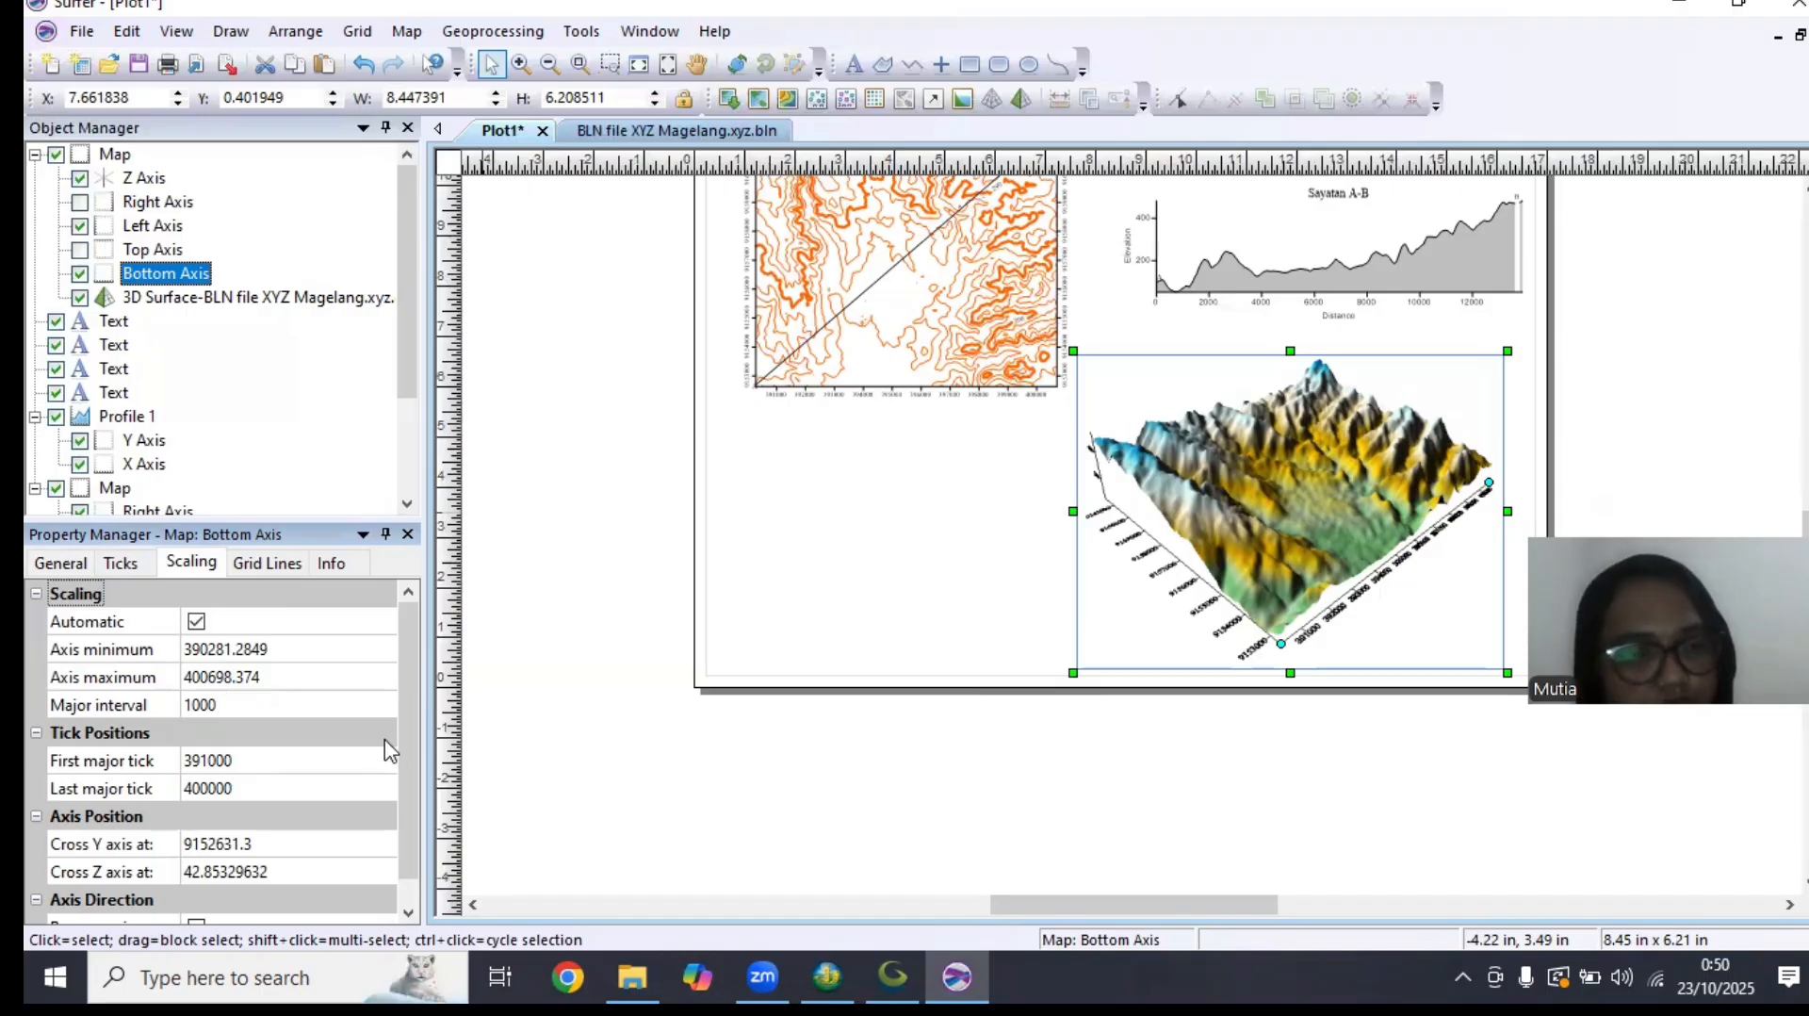
pyautogui.scroll(-1, 388, 773)
pyautogui.scroll(1, 379, 735)
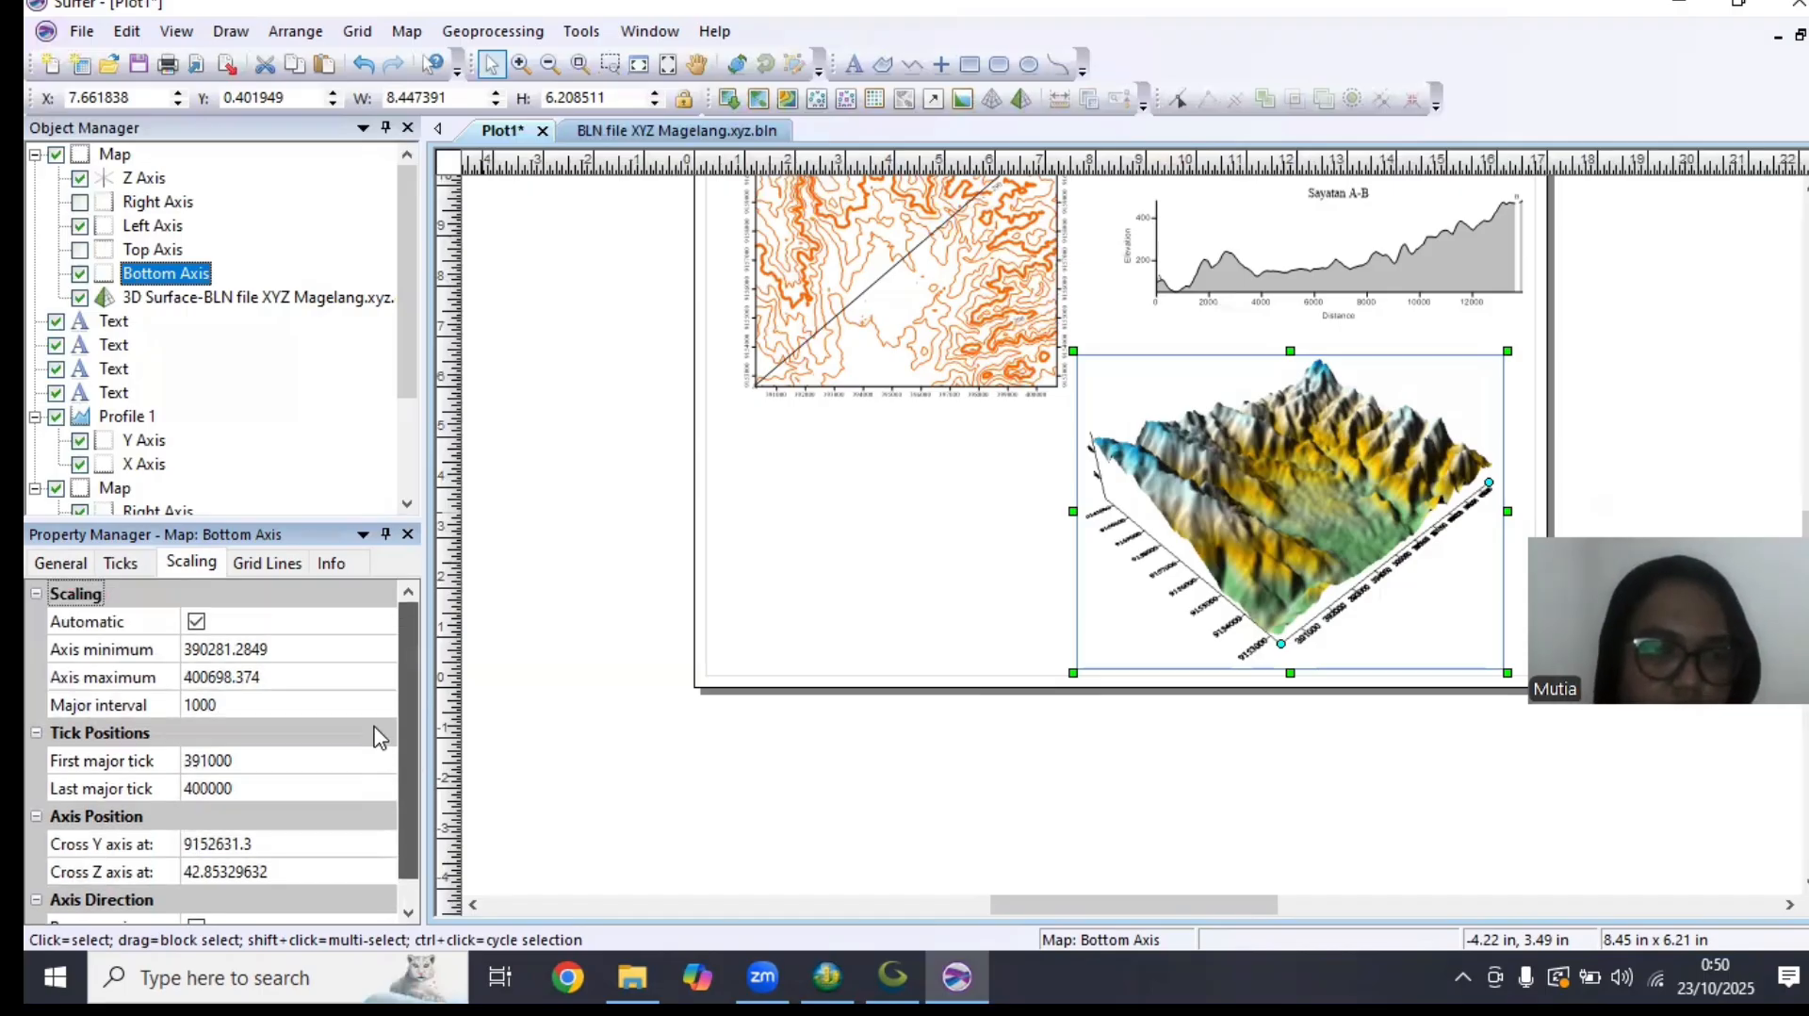
# Show the color scale for the 3D surface and set its upper material color to the Rainbow colormap
pyautogui.click(195, 300)
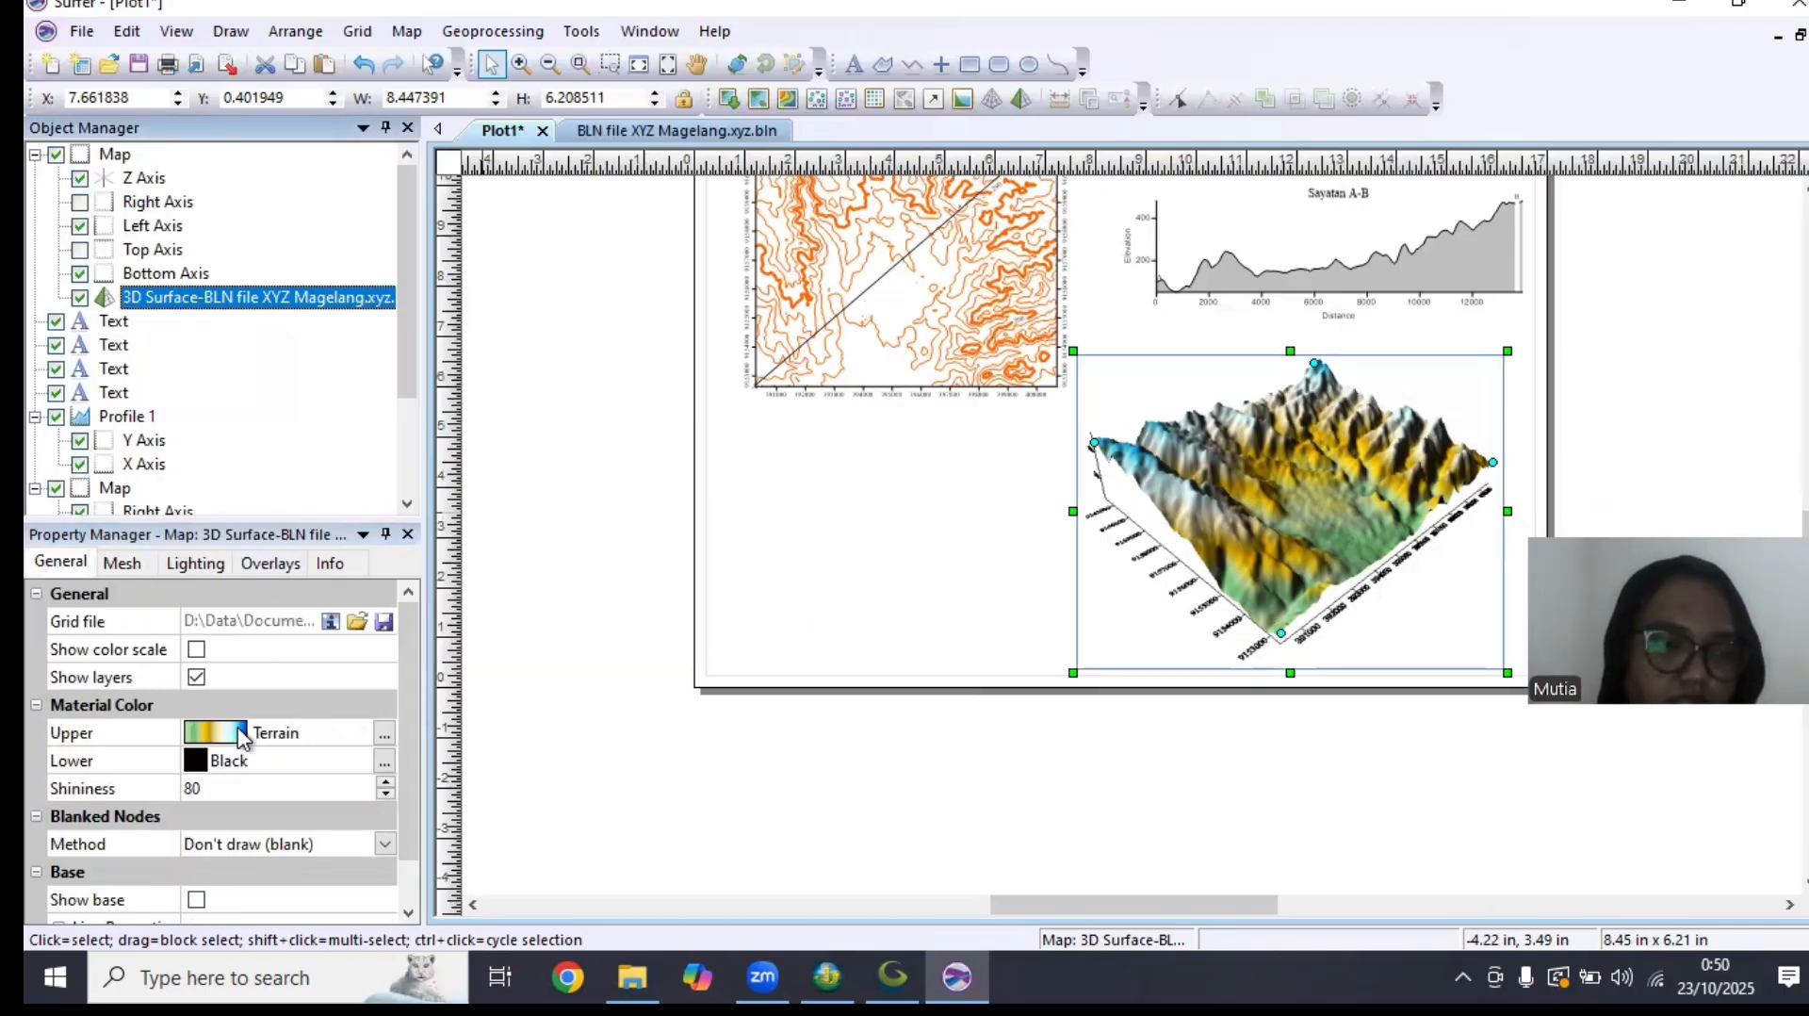
pyautogui.click(384, 733)
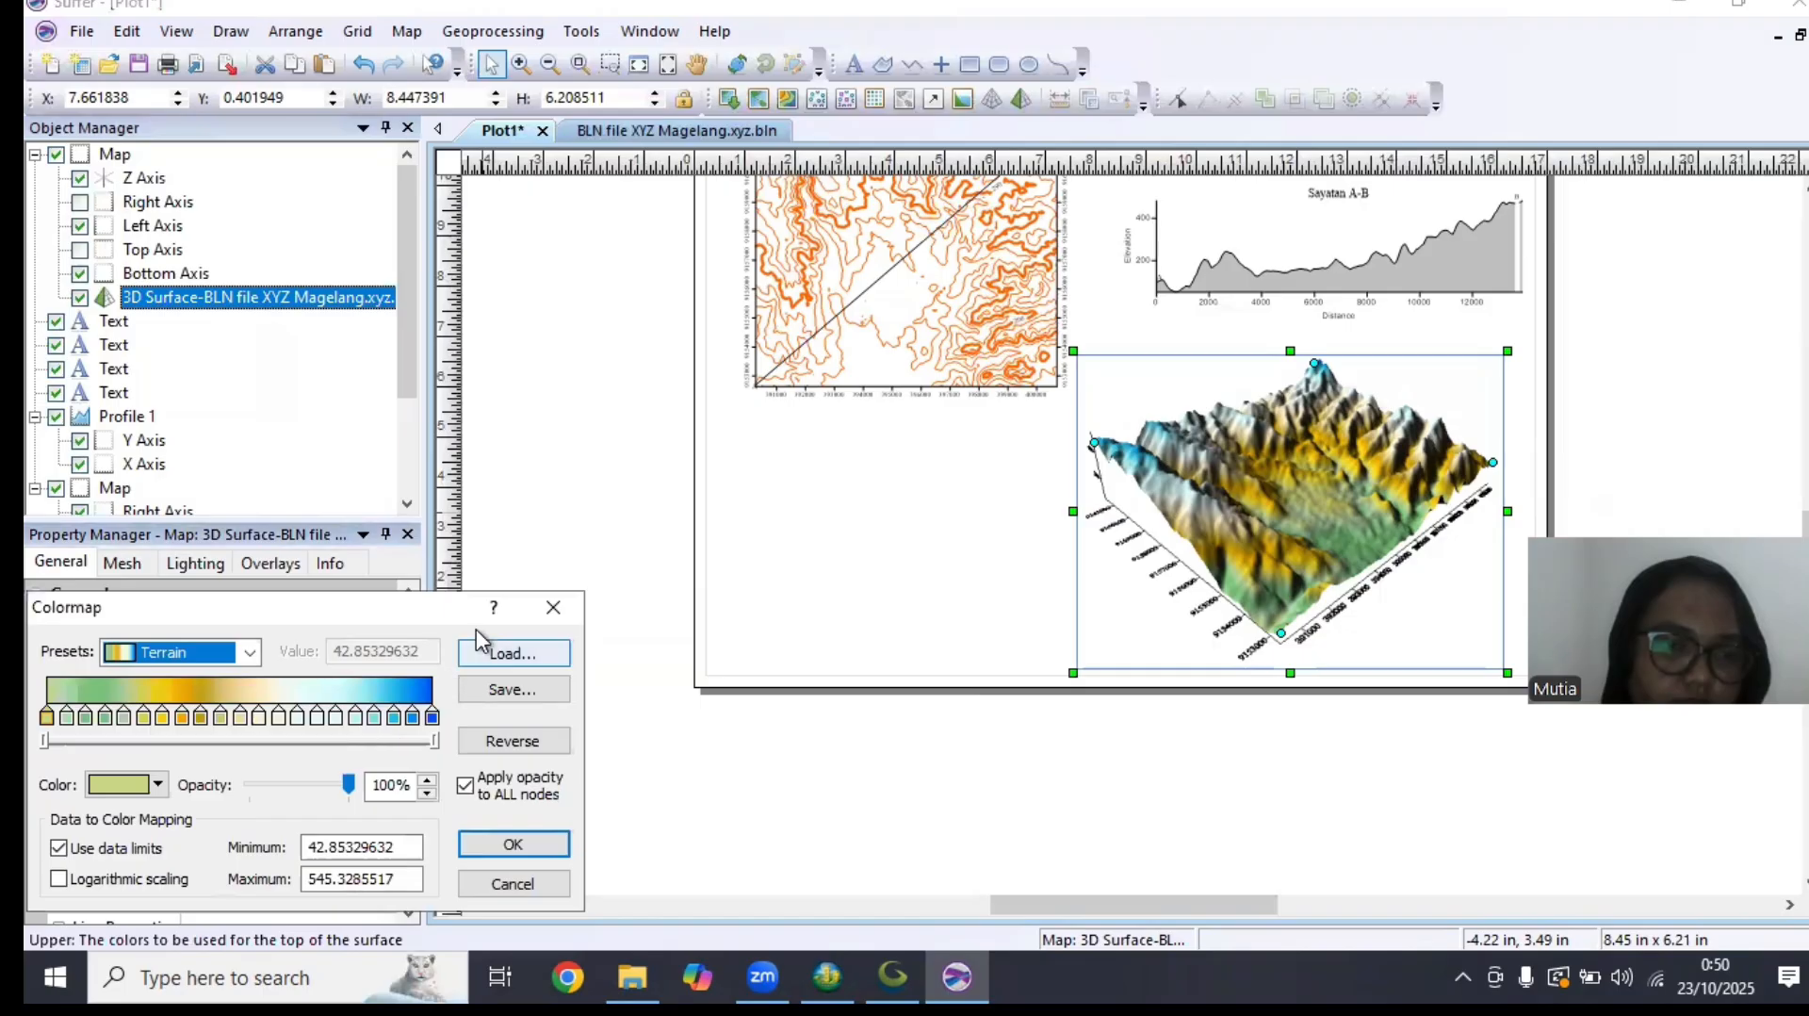
pyautogui.press('Escape')
pyautogui.click(196, 650)
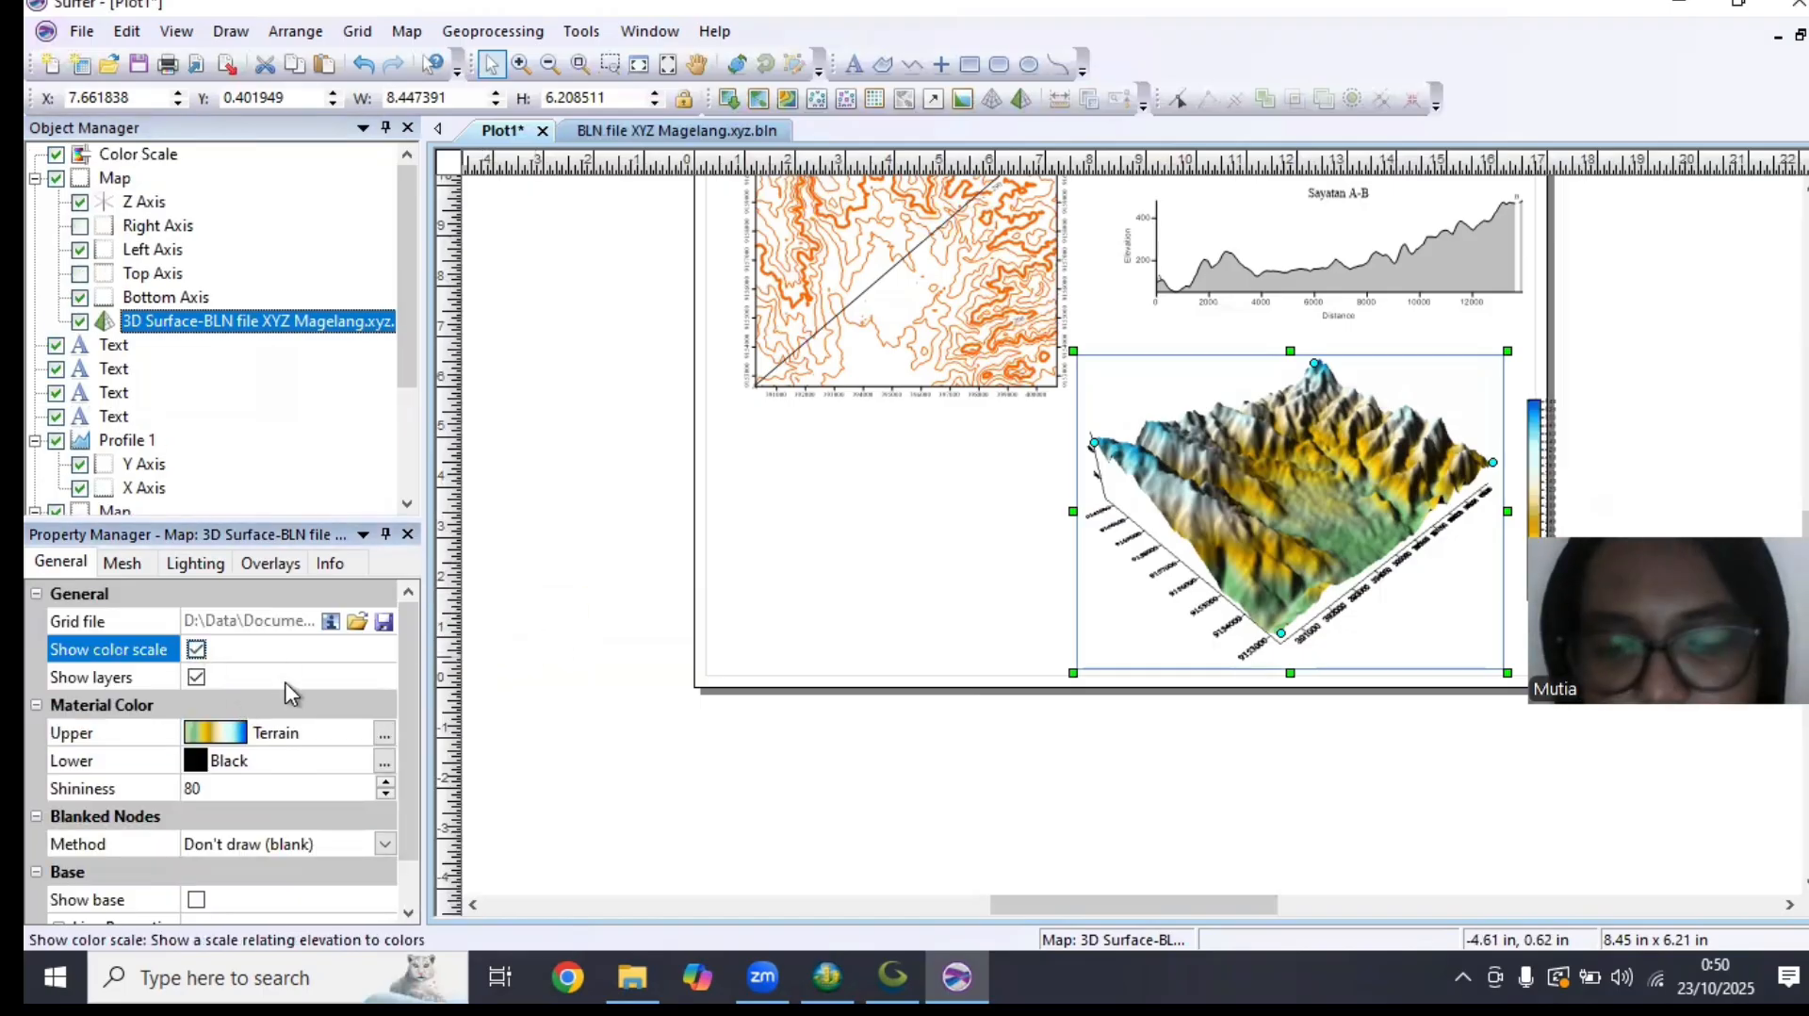
pyautogui.click(217, 733)
pyautogui.click(301, 766)
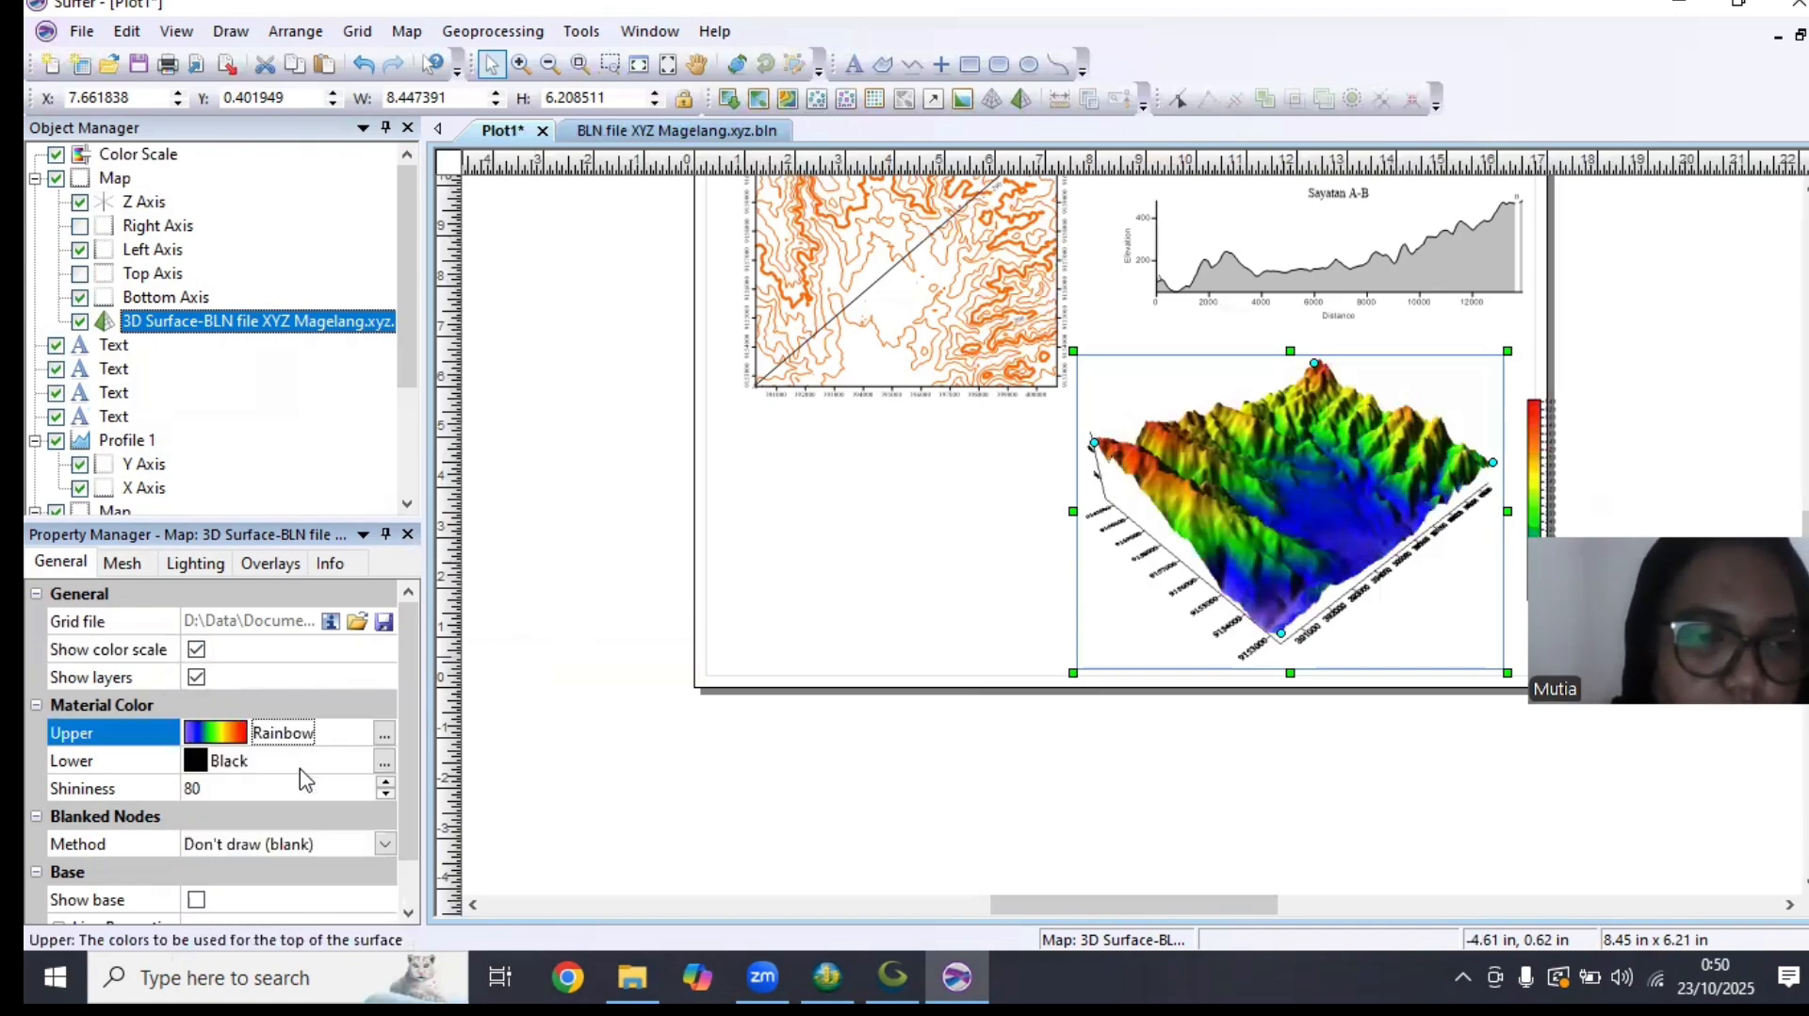
# Open the 3D surface's upper colormap for editing and recolor its lowest node Chartreuse
pyautogui.click(385, 733)
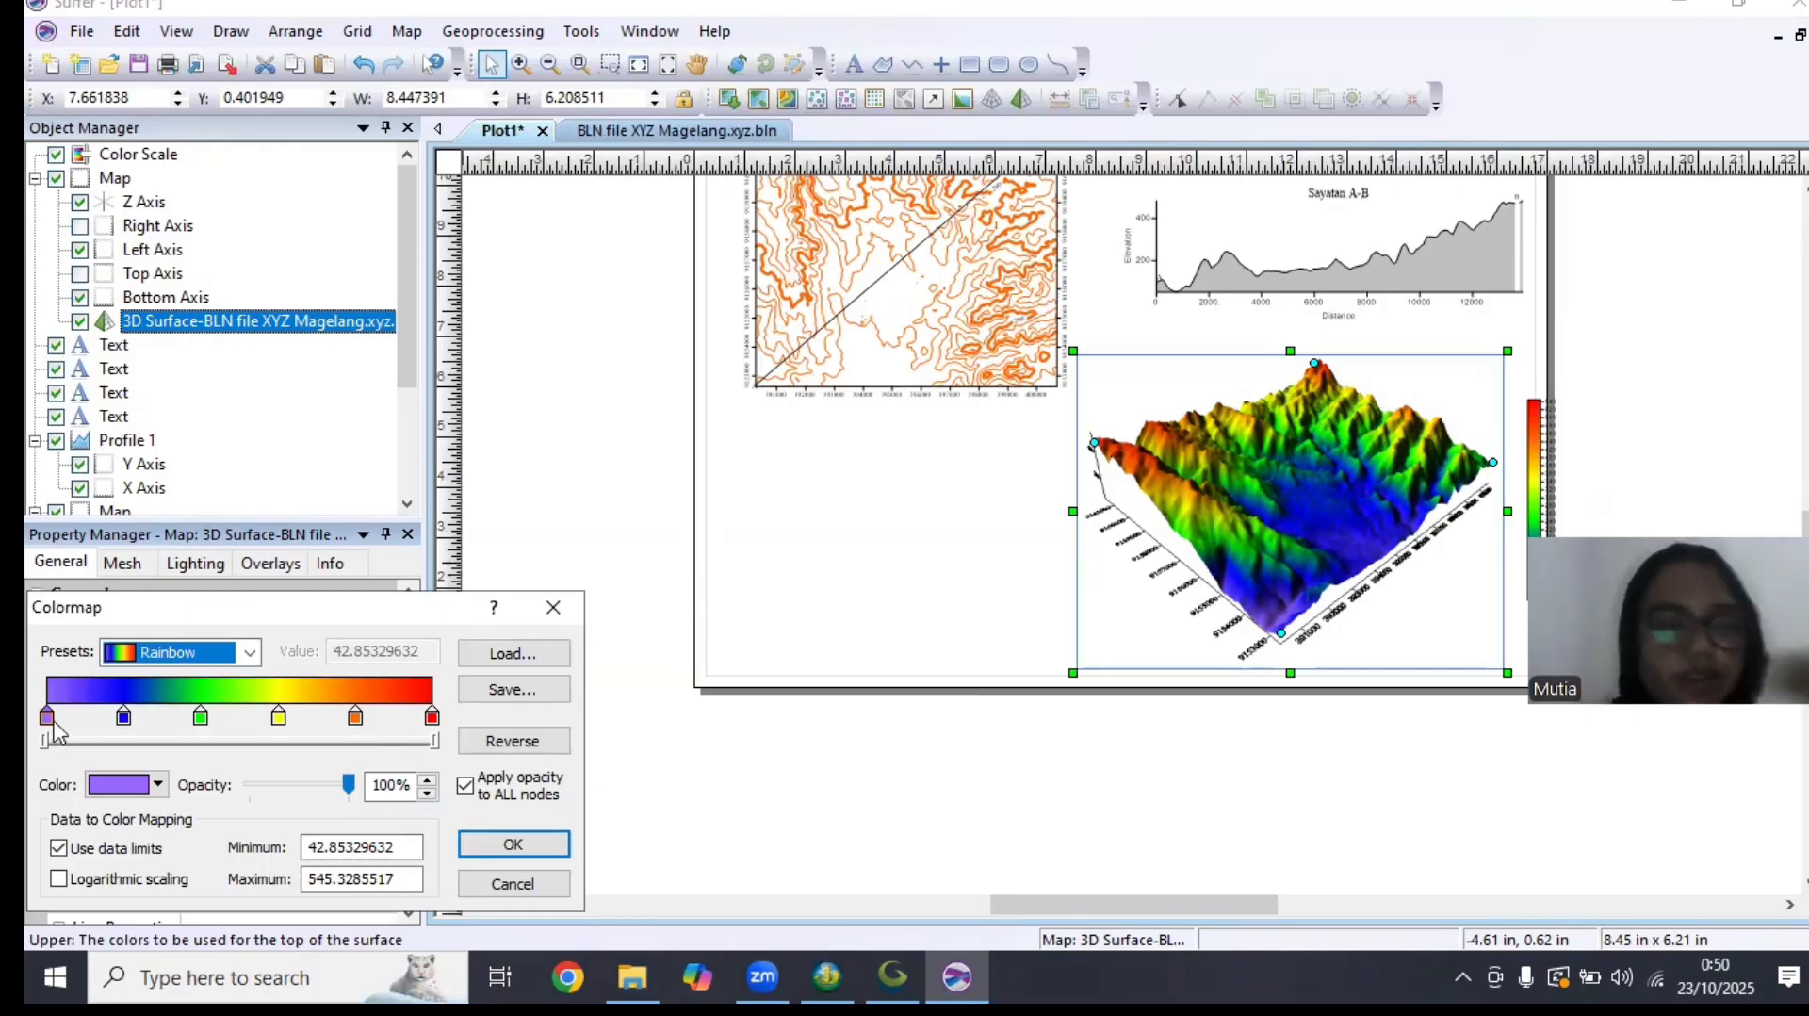
pyautogui.click(157, 784)
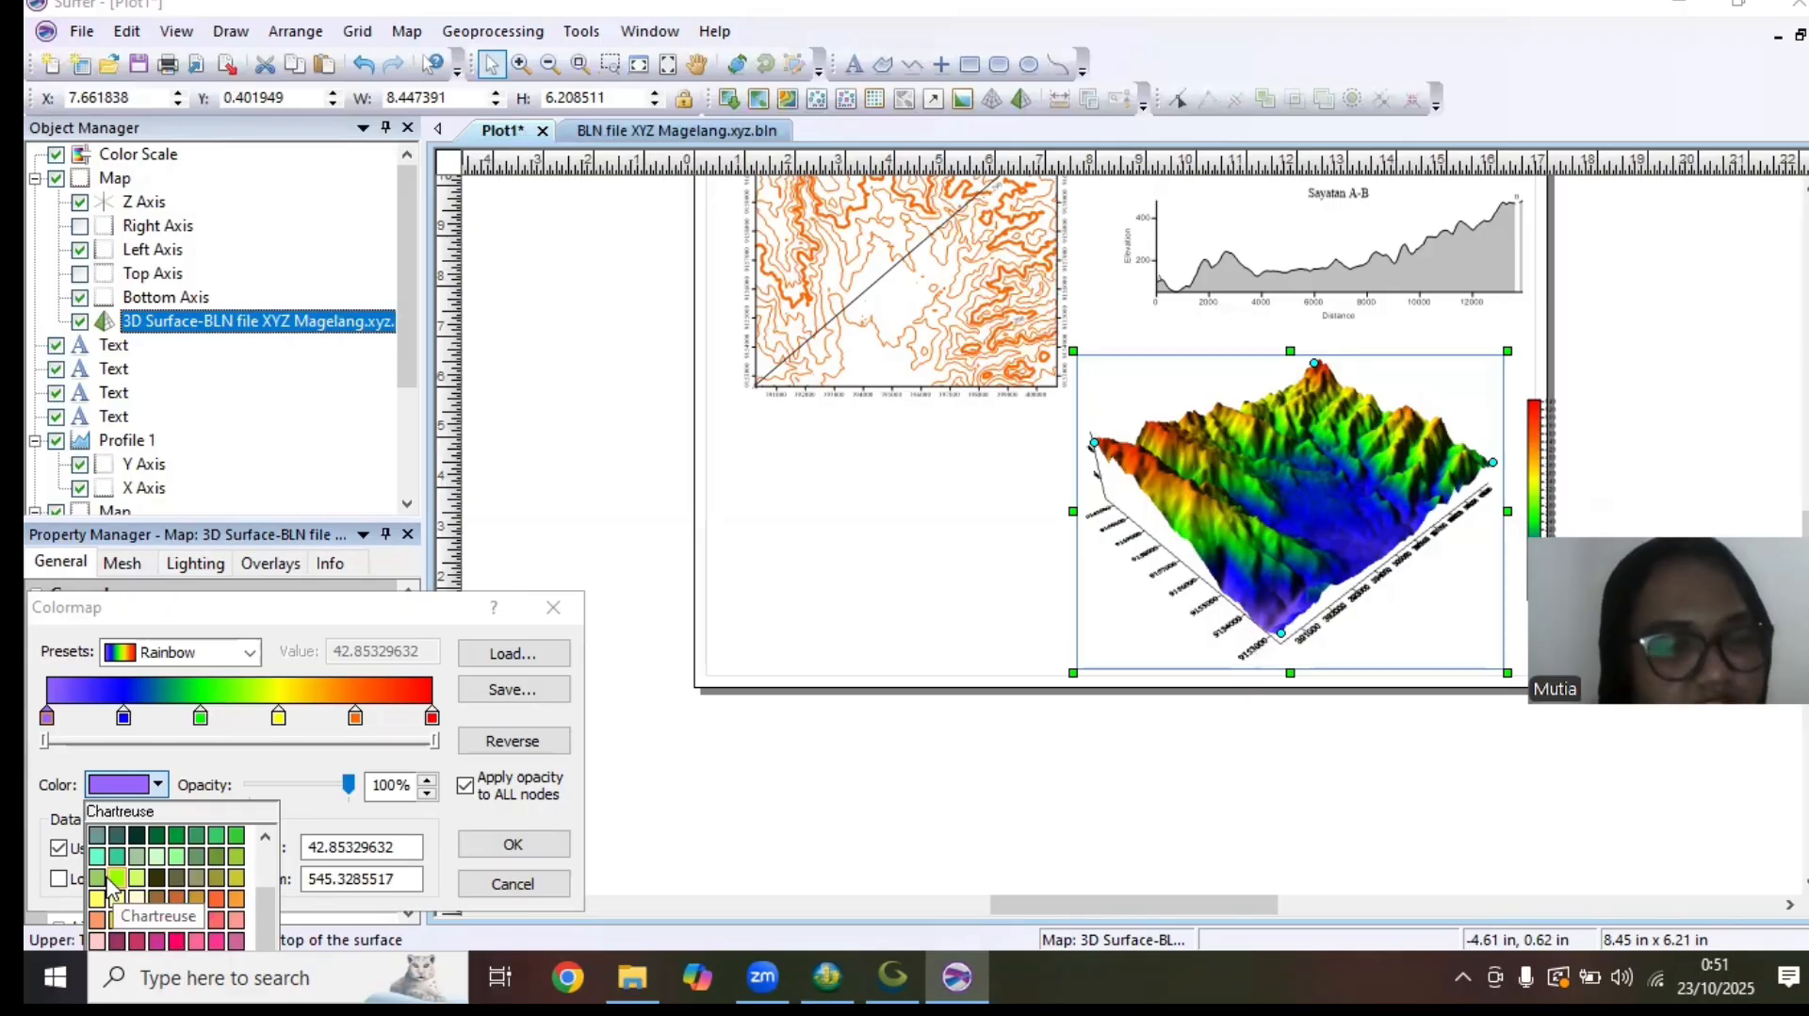
pyautogui.click(111, 884)
# Shift the colormap's second node to a value of about 139.89 and recolor it bright green
pyautogui.click(124, 718)
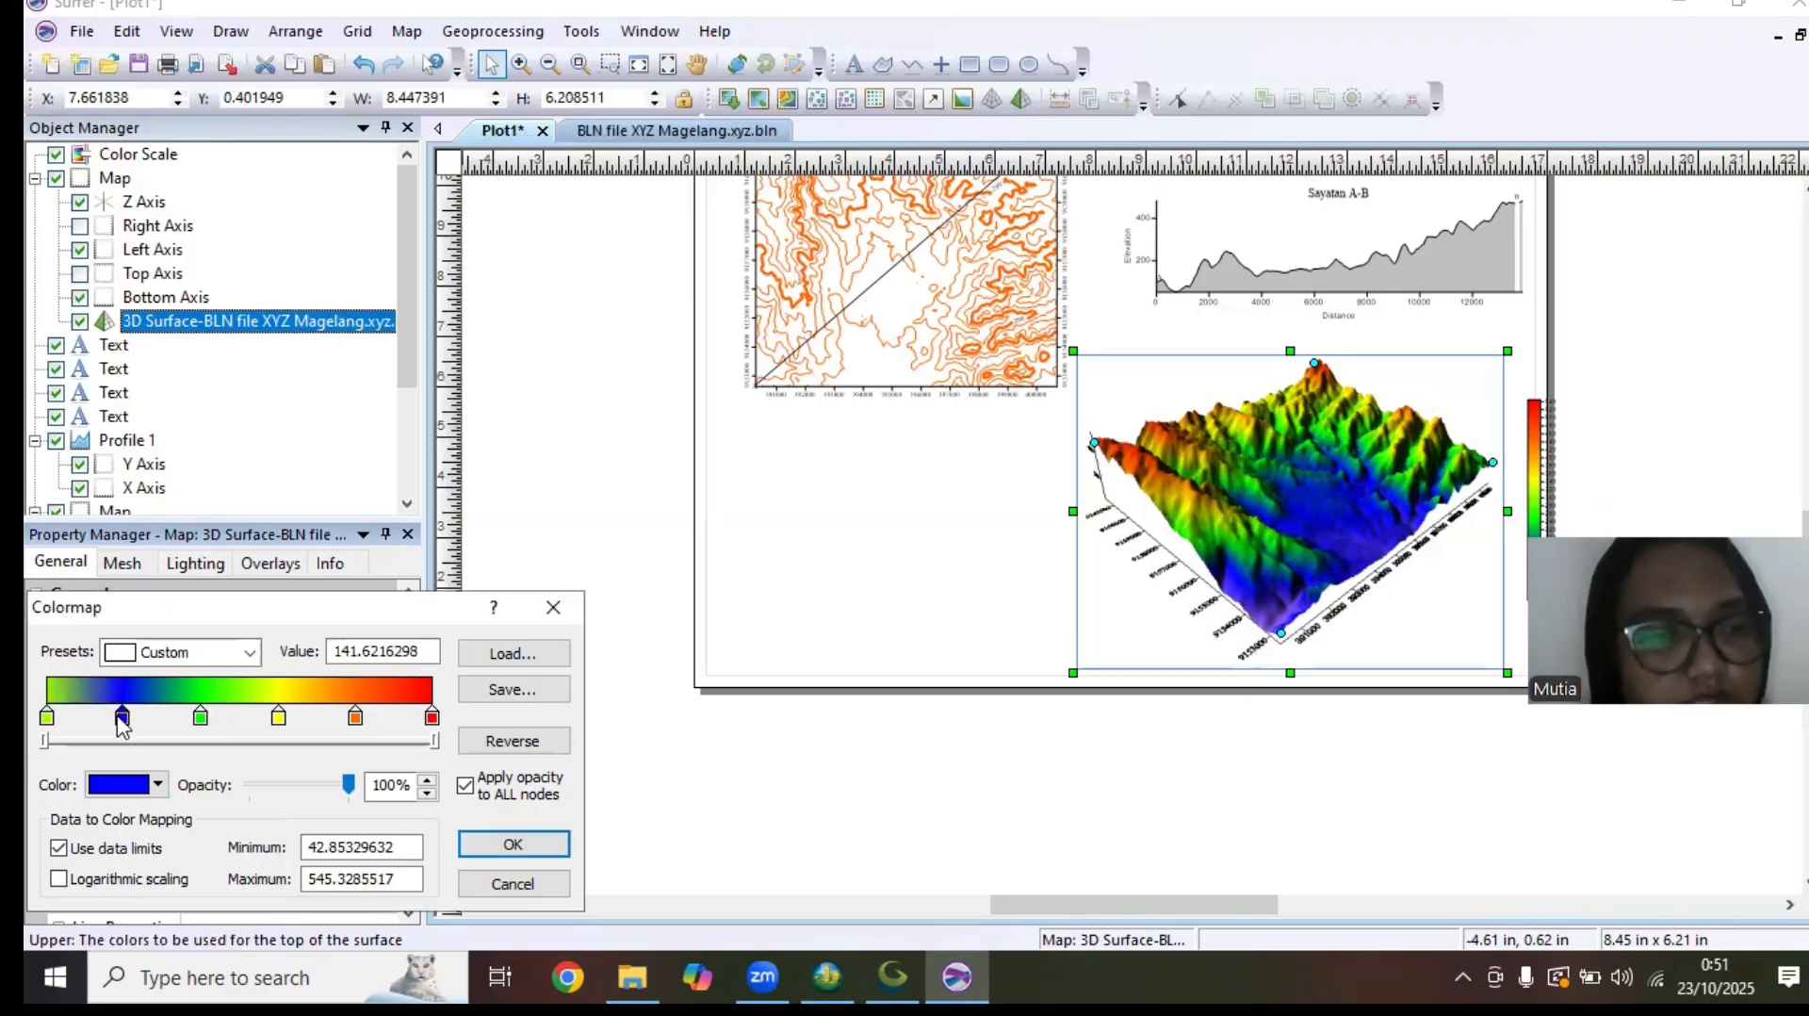
pyautogui.moveTo(123, 726); pyautogui.dragTo(121, 726)
pyautogui.click(157, 784)
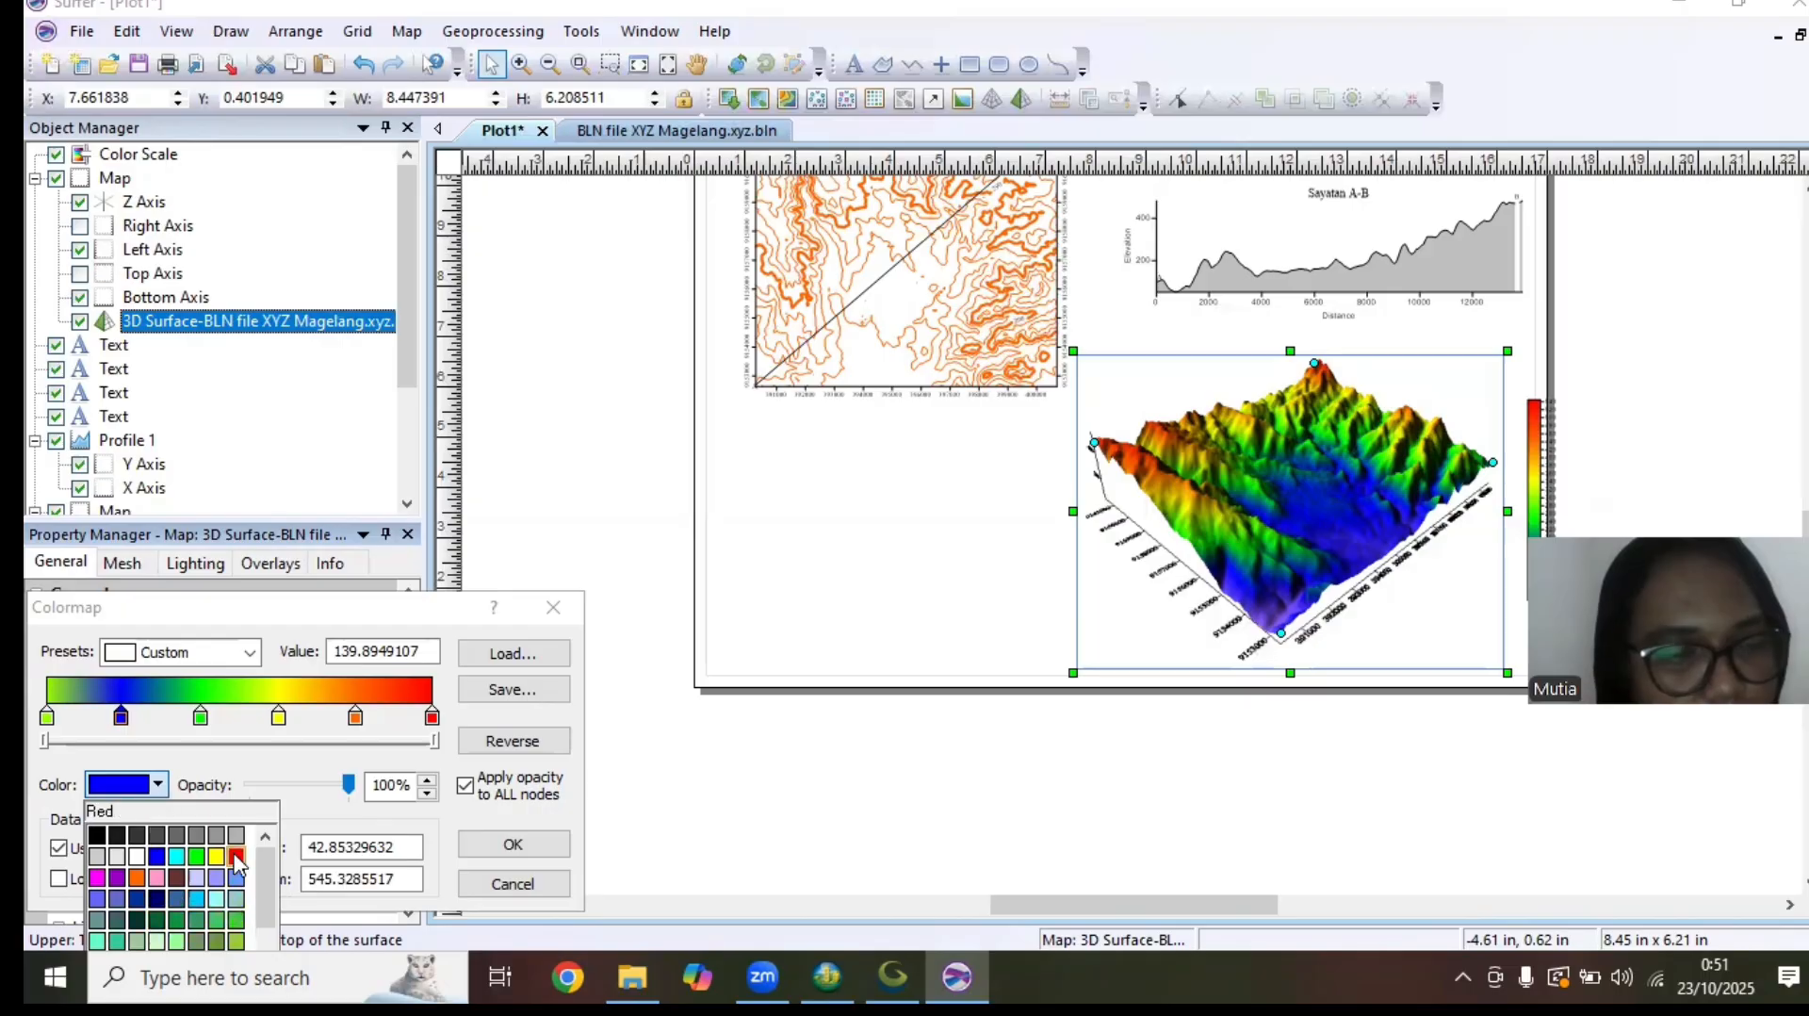
pyautogui.scroll(-3, 217, 860)
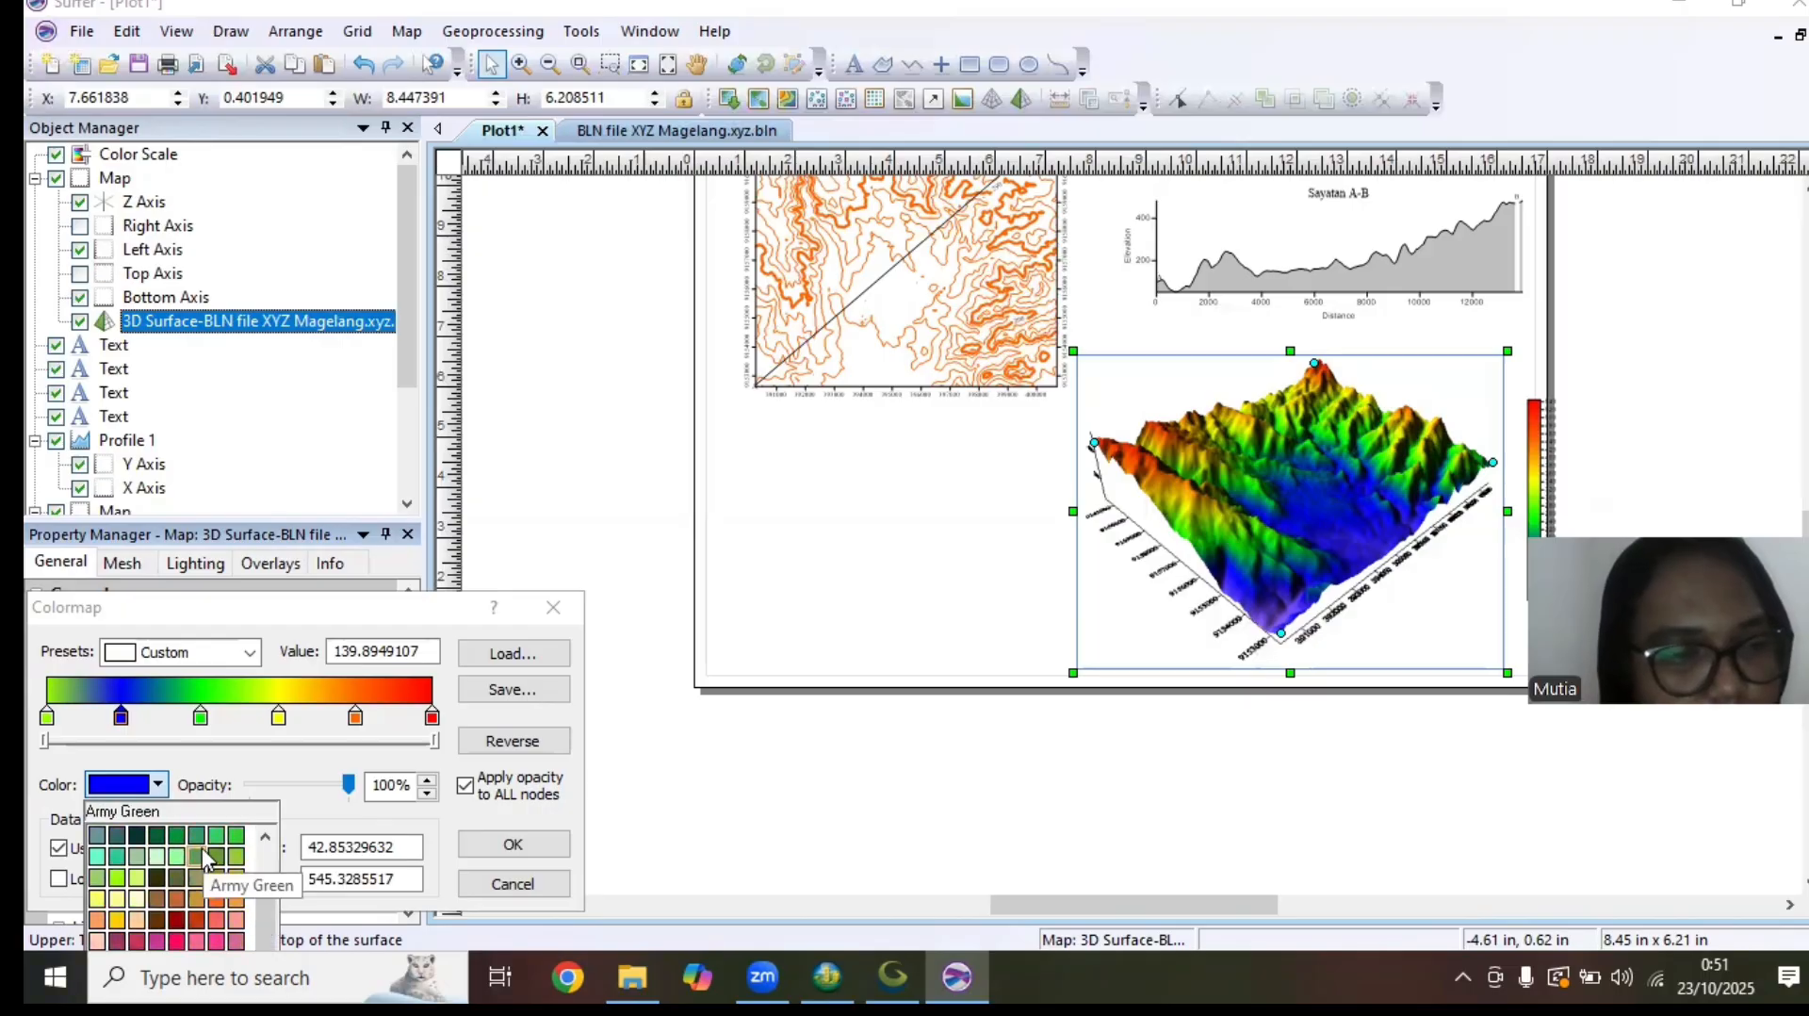
pyautogui.moveTo(260, 916); pyautogui.dragTo(259, 843)
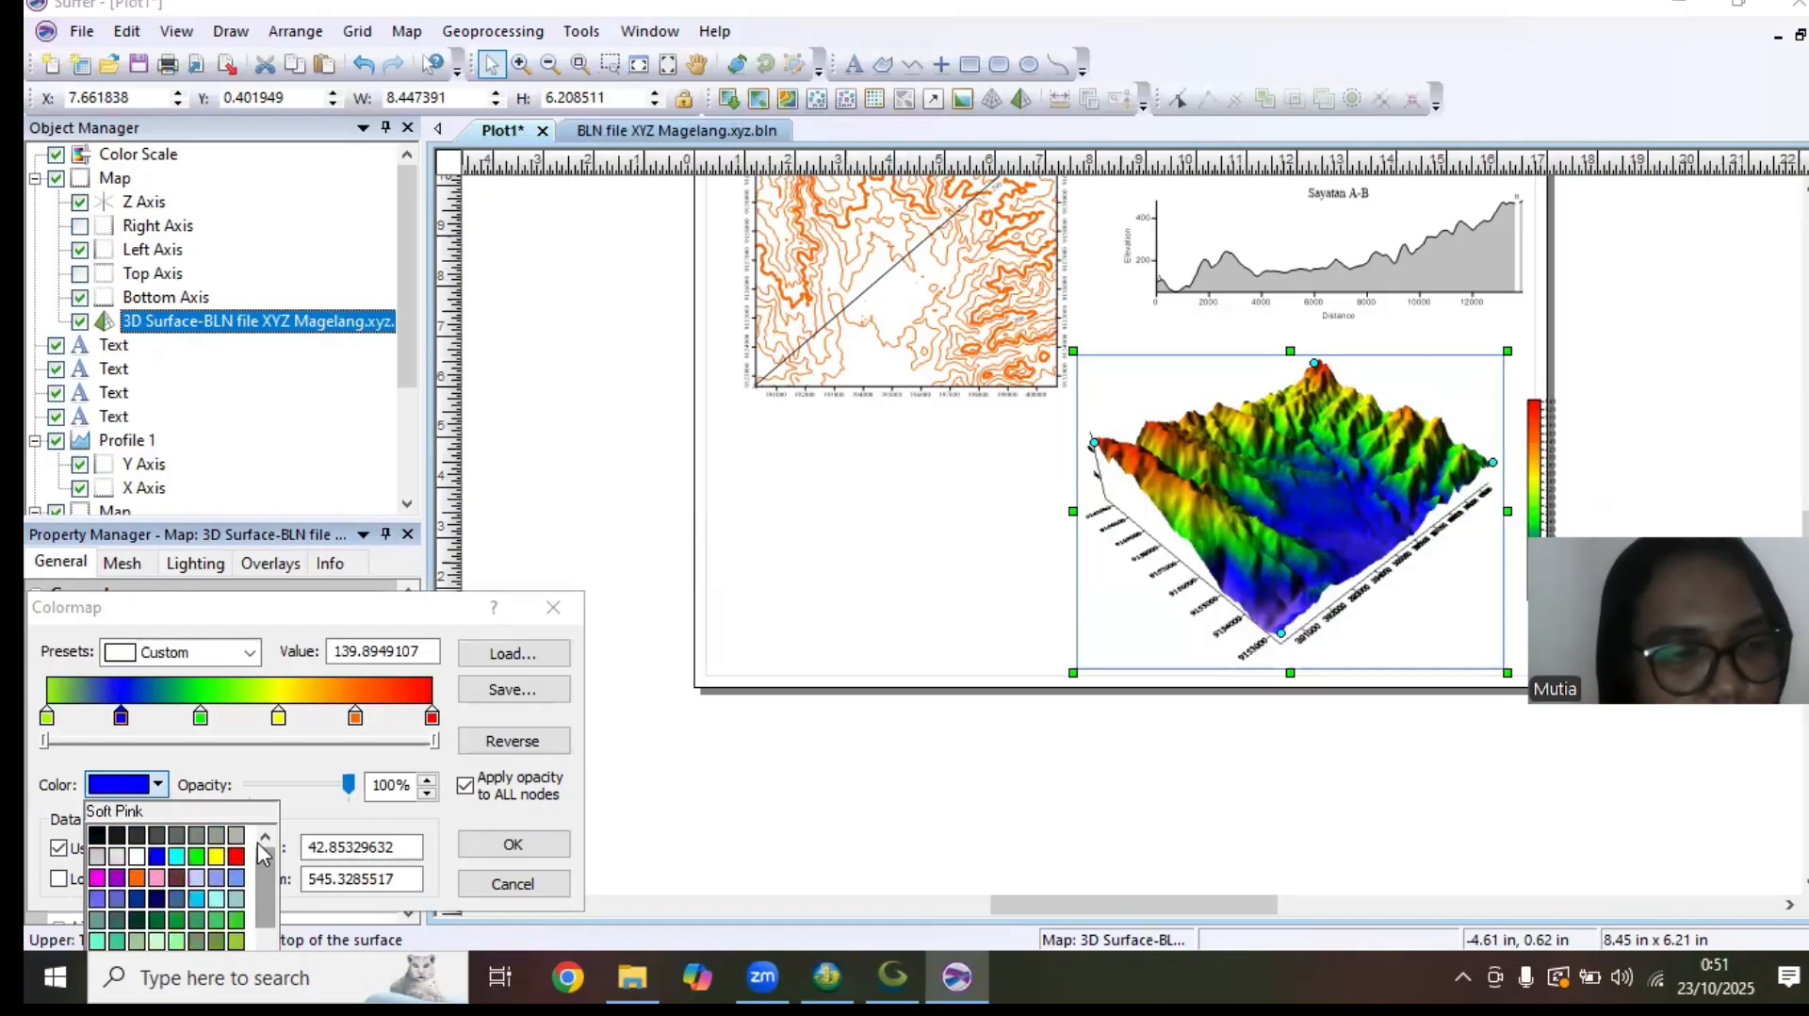
pyautogui.click(196, 855)
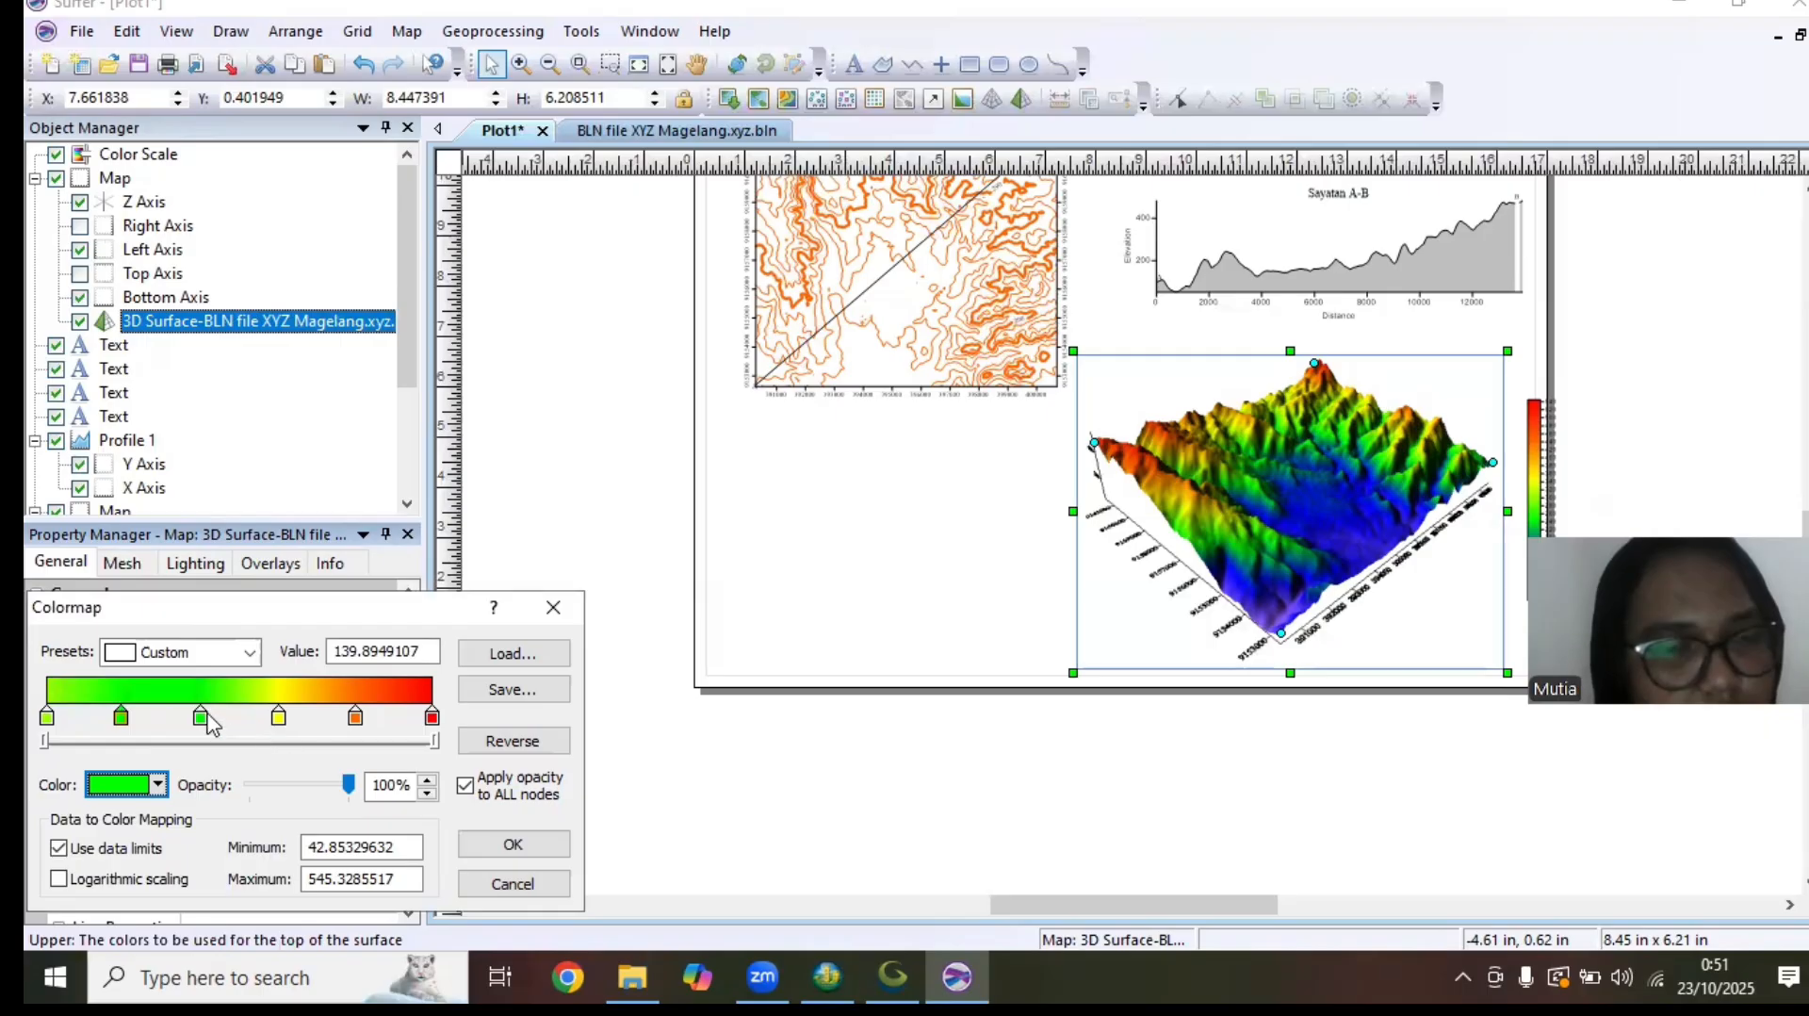
# Recolor the colormap's third node yellow and its fourth node orange
pyautogui.click(201, 718)
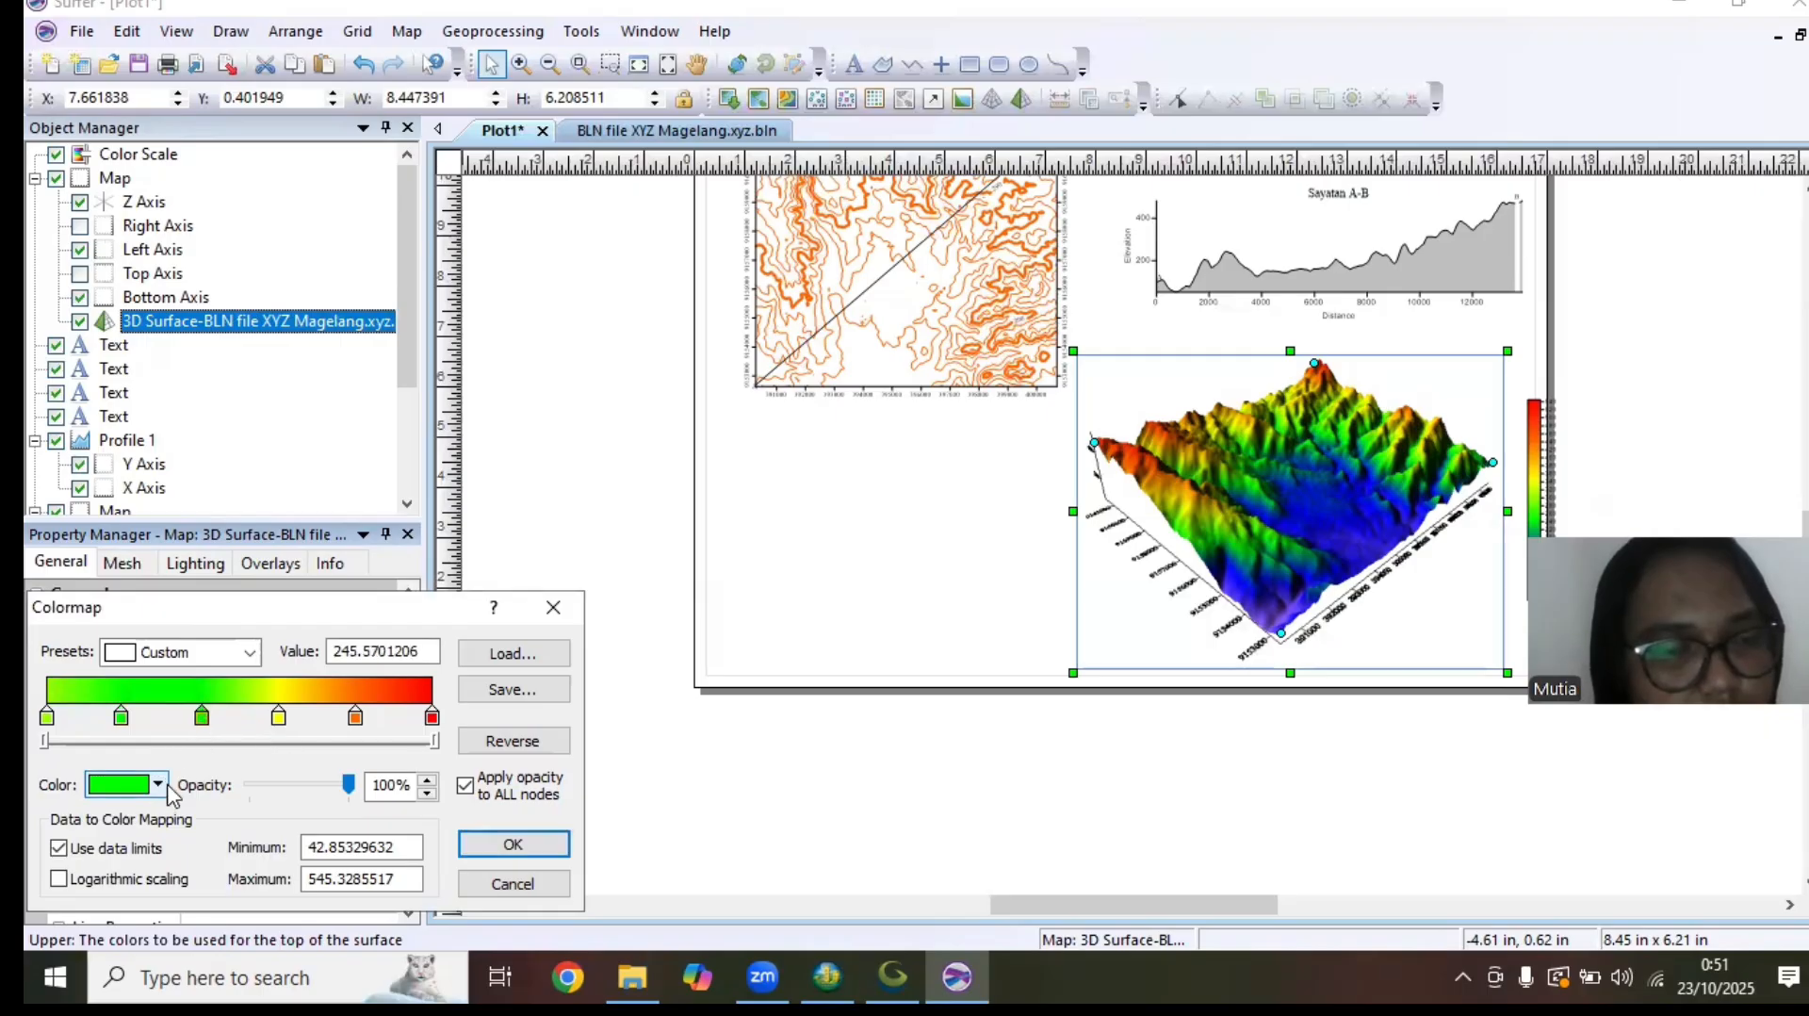
pyautogui.click(169, 787)
pyautogui.click(224, 860)
pyautogui.click(278, 718)
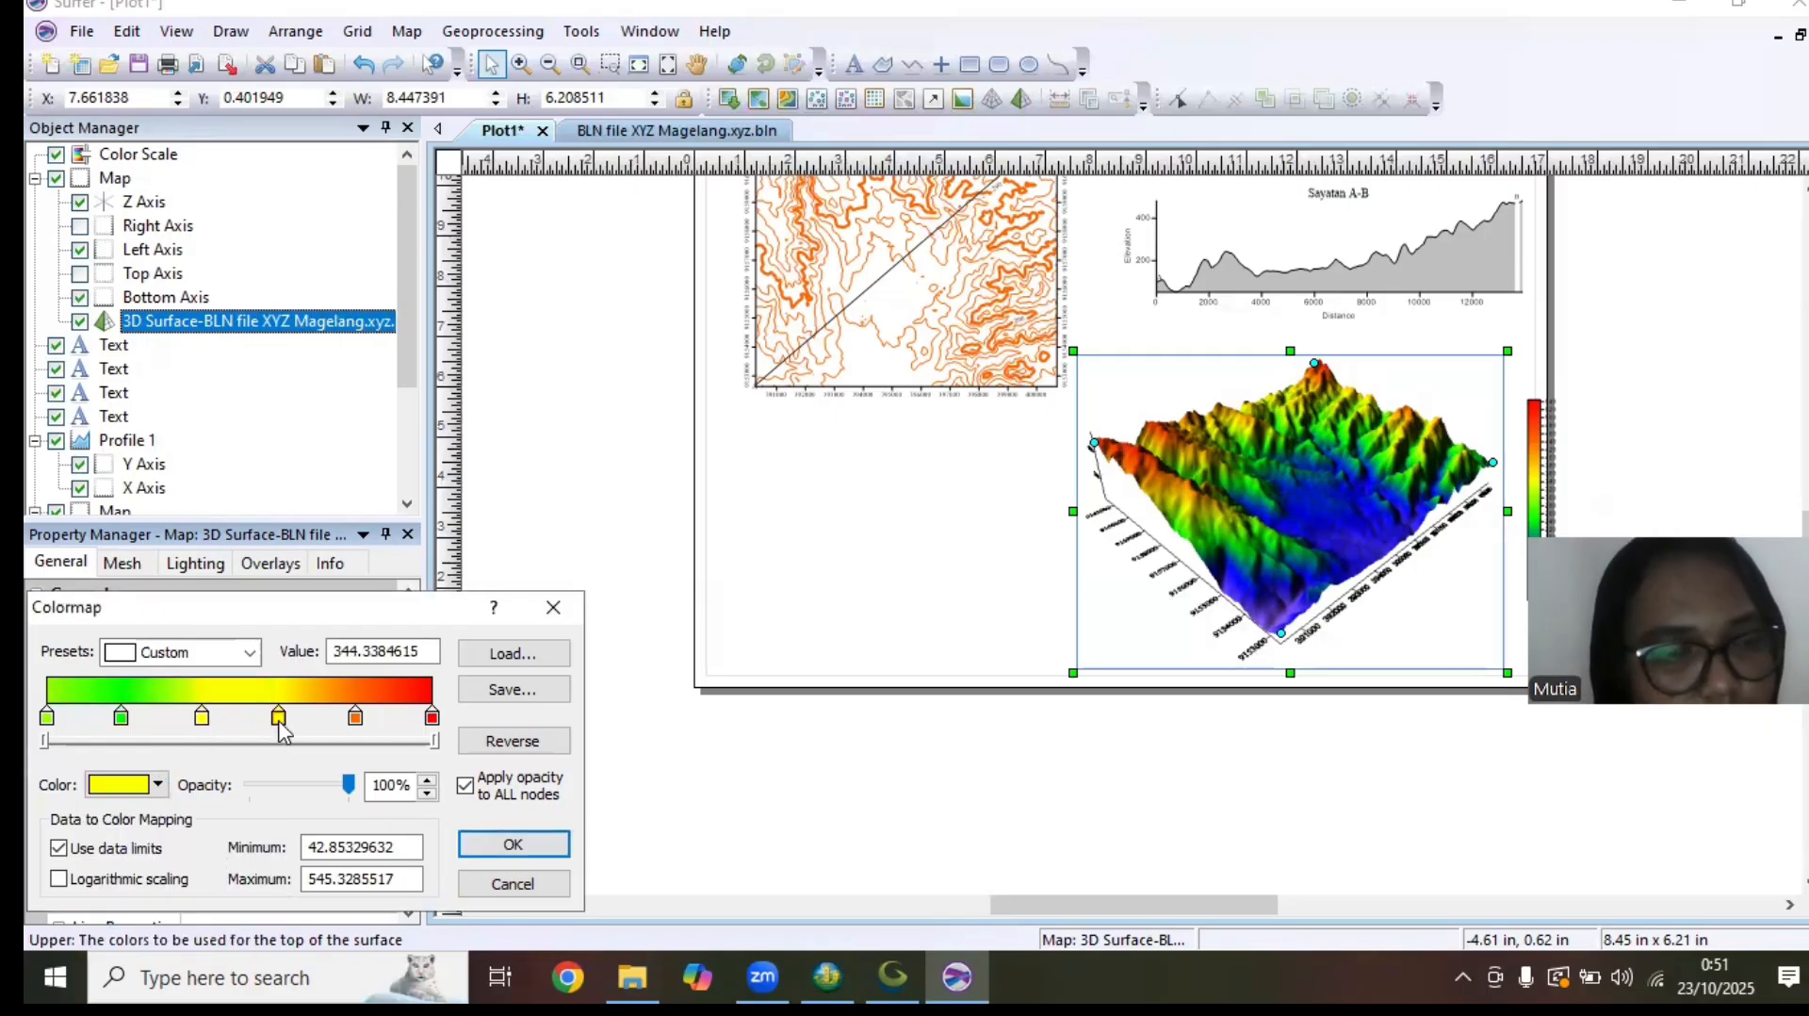
pyautogui.click(170, 786)
pyautogui.click(139, 886)
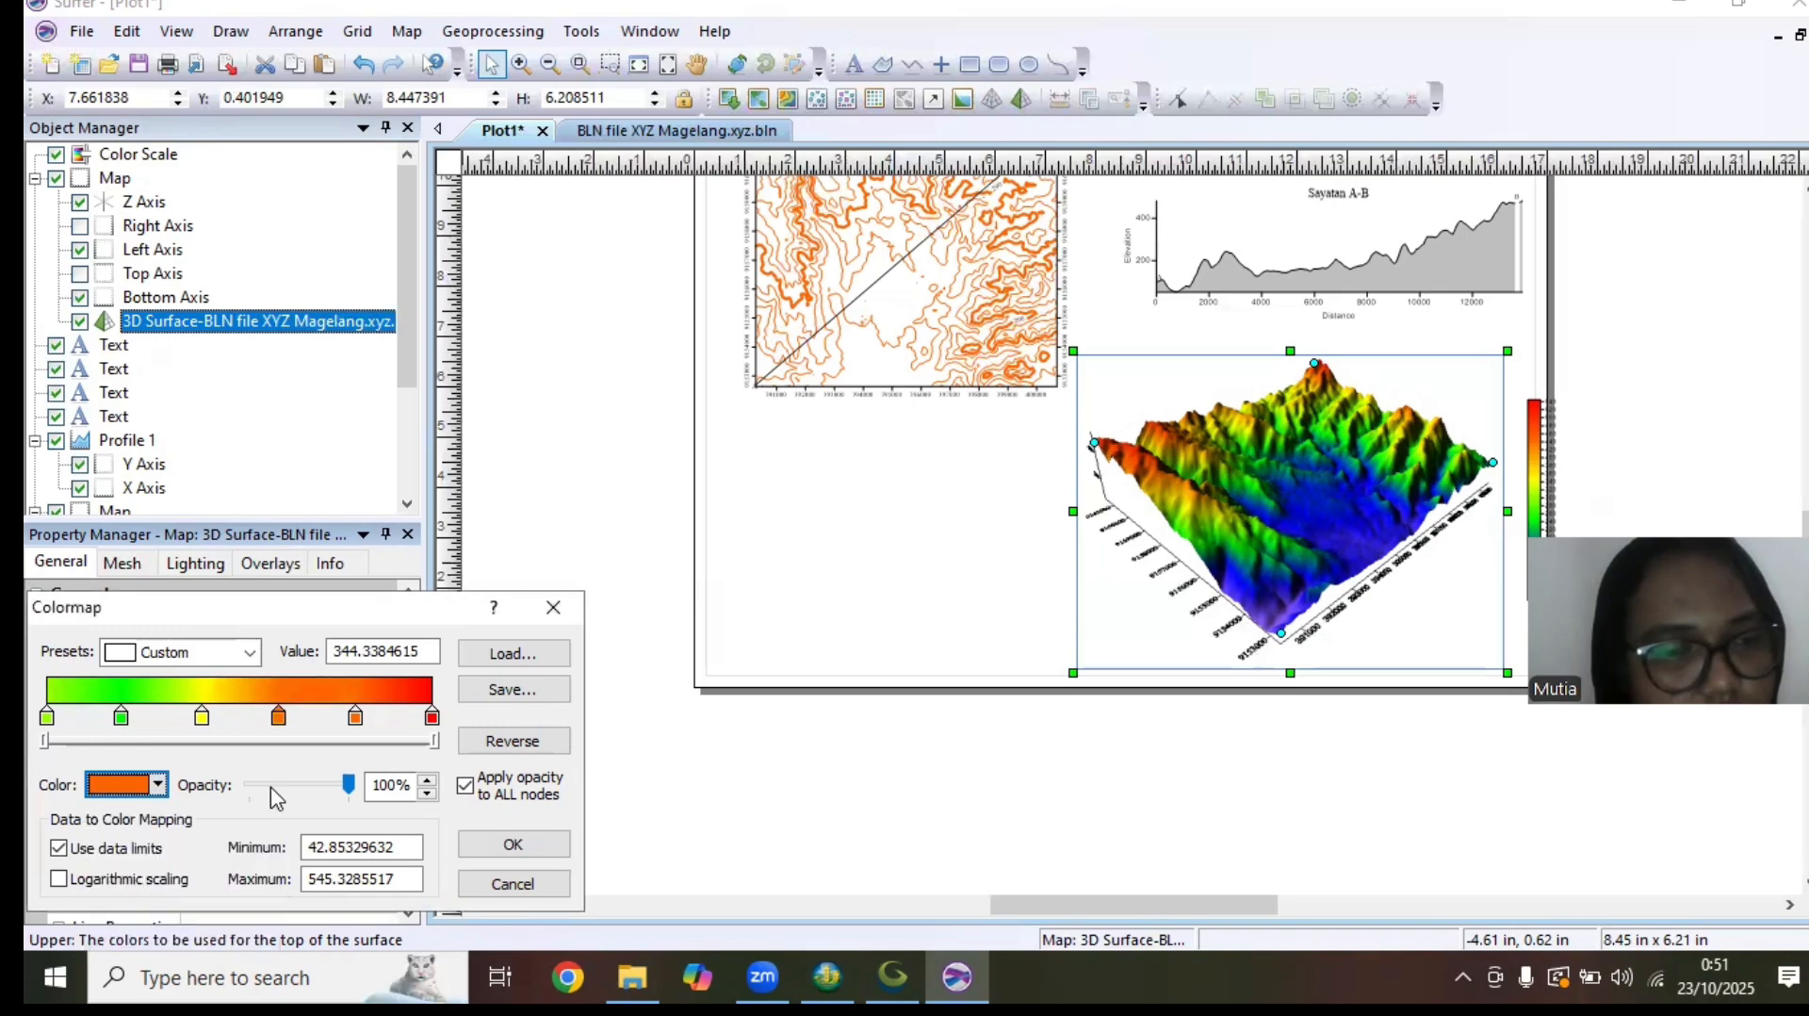
# Recolor the colormap's fifth node pink and apply the custom colormap to the 3D surface
pyautogui.click(357, 718)
pyautogui.click(159, 785)
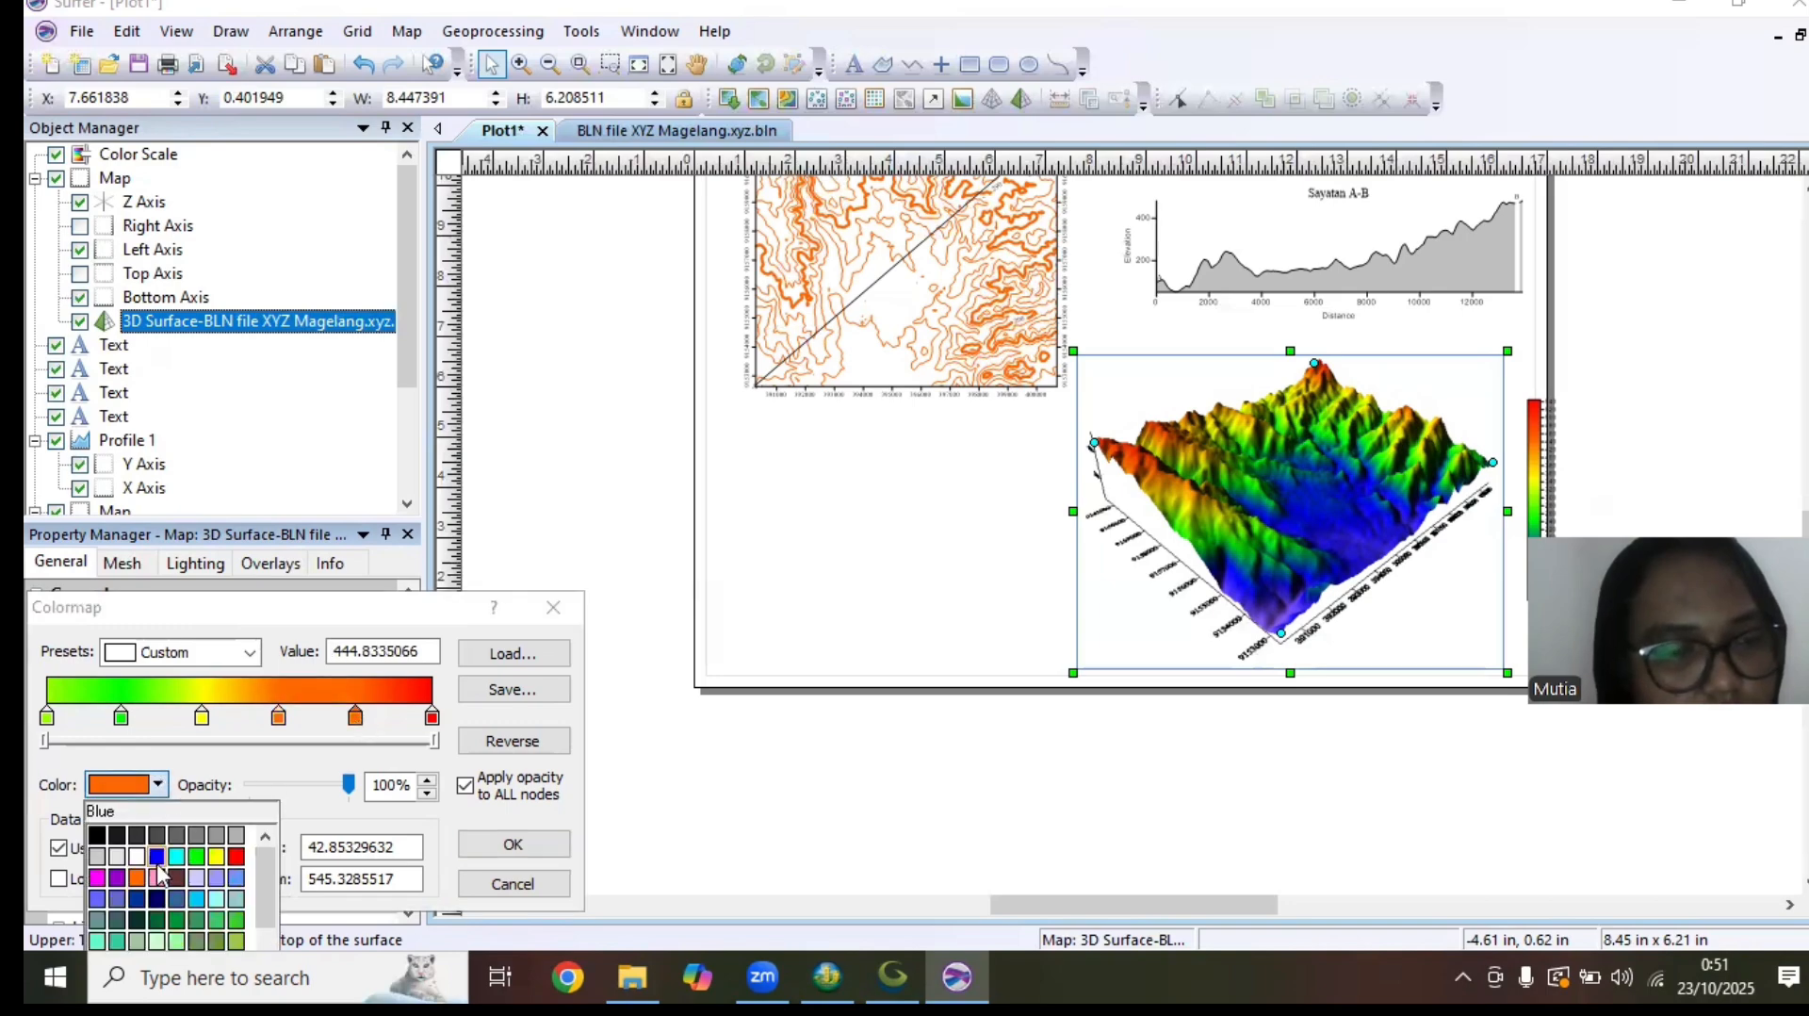
pyautogui.click(158, 877)
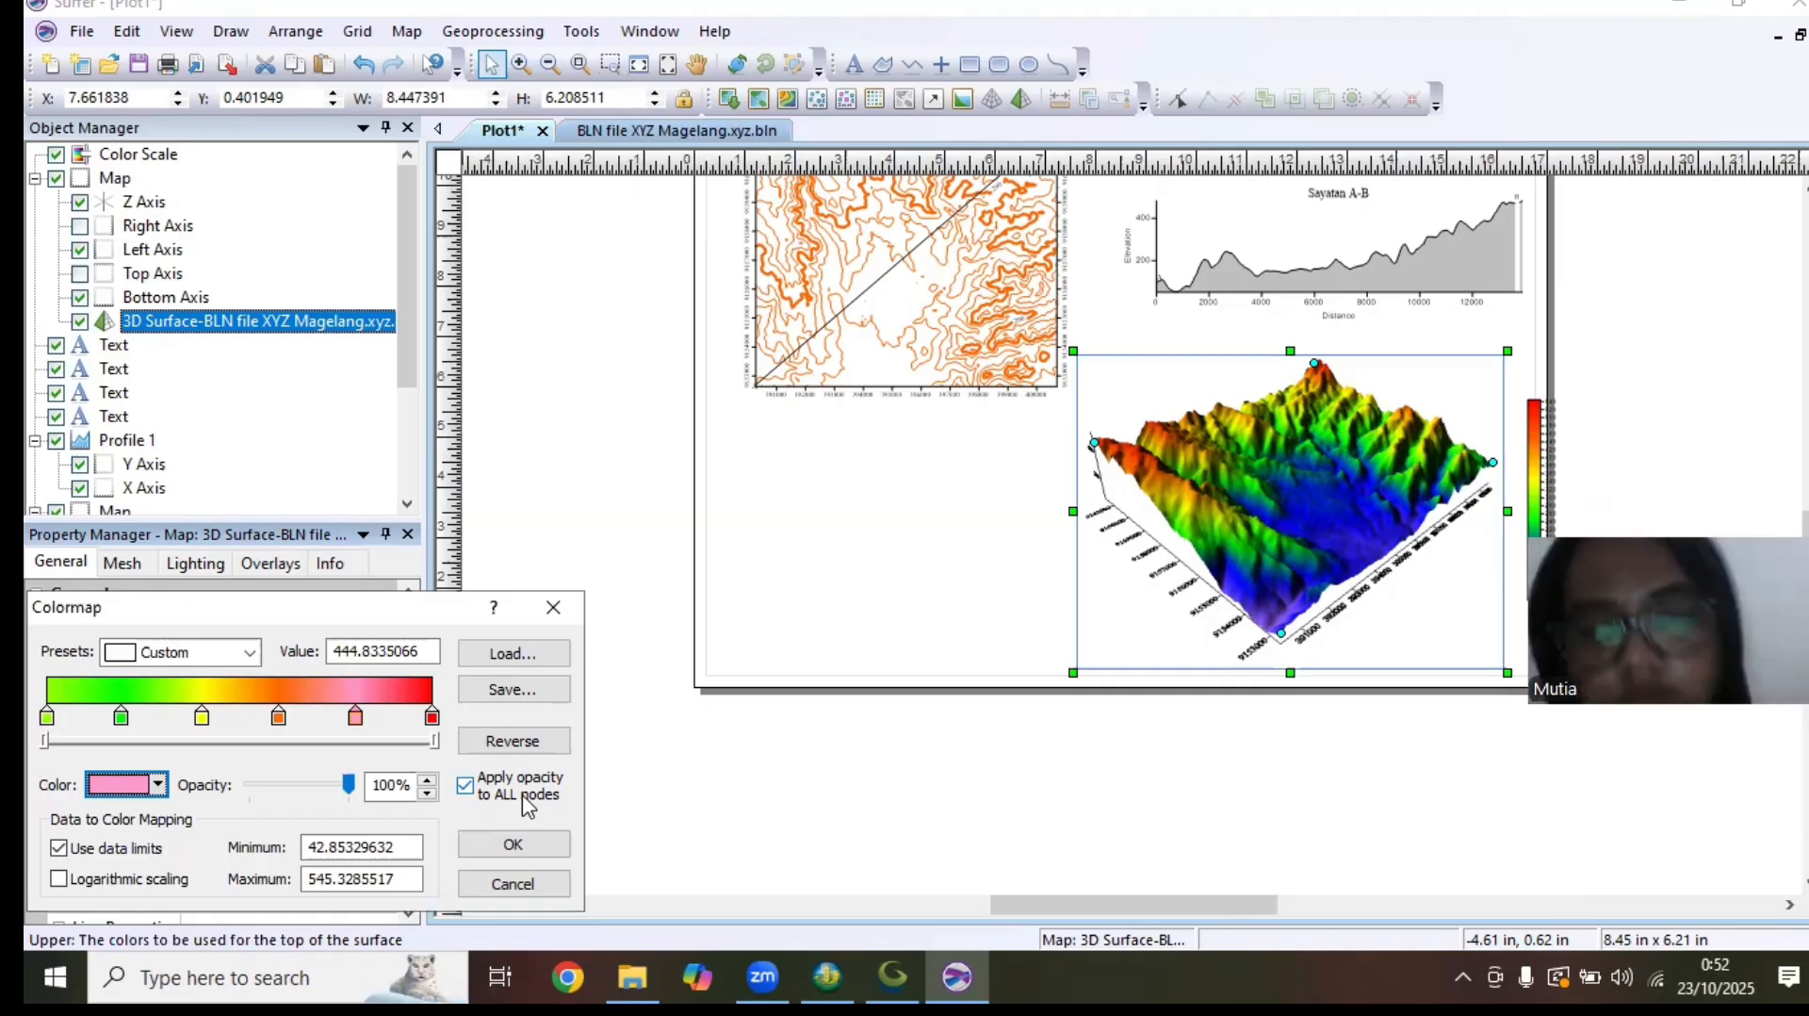
pyautogui.click(514, 843)
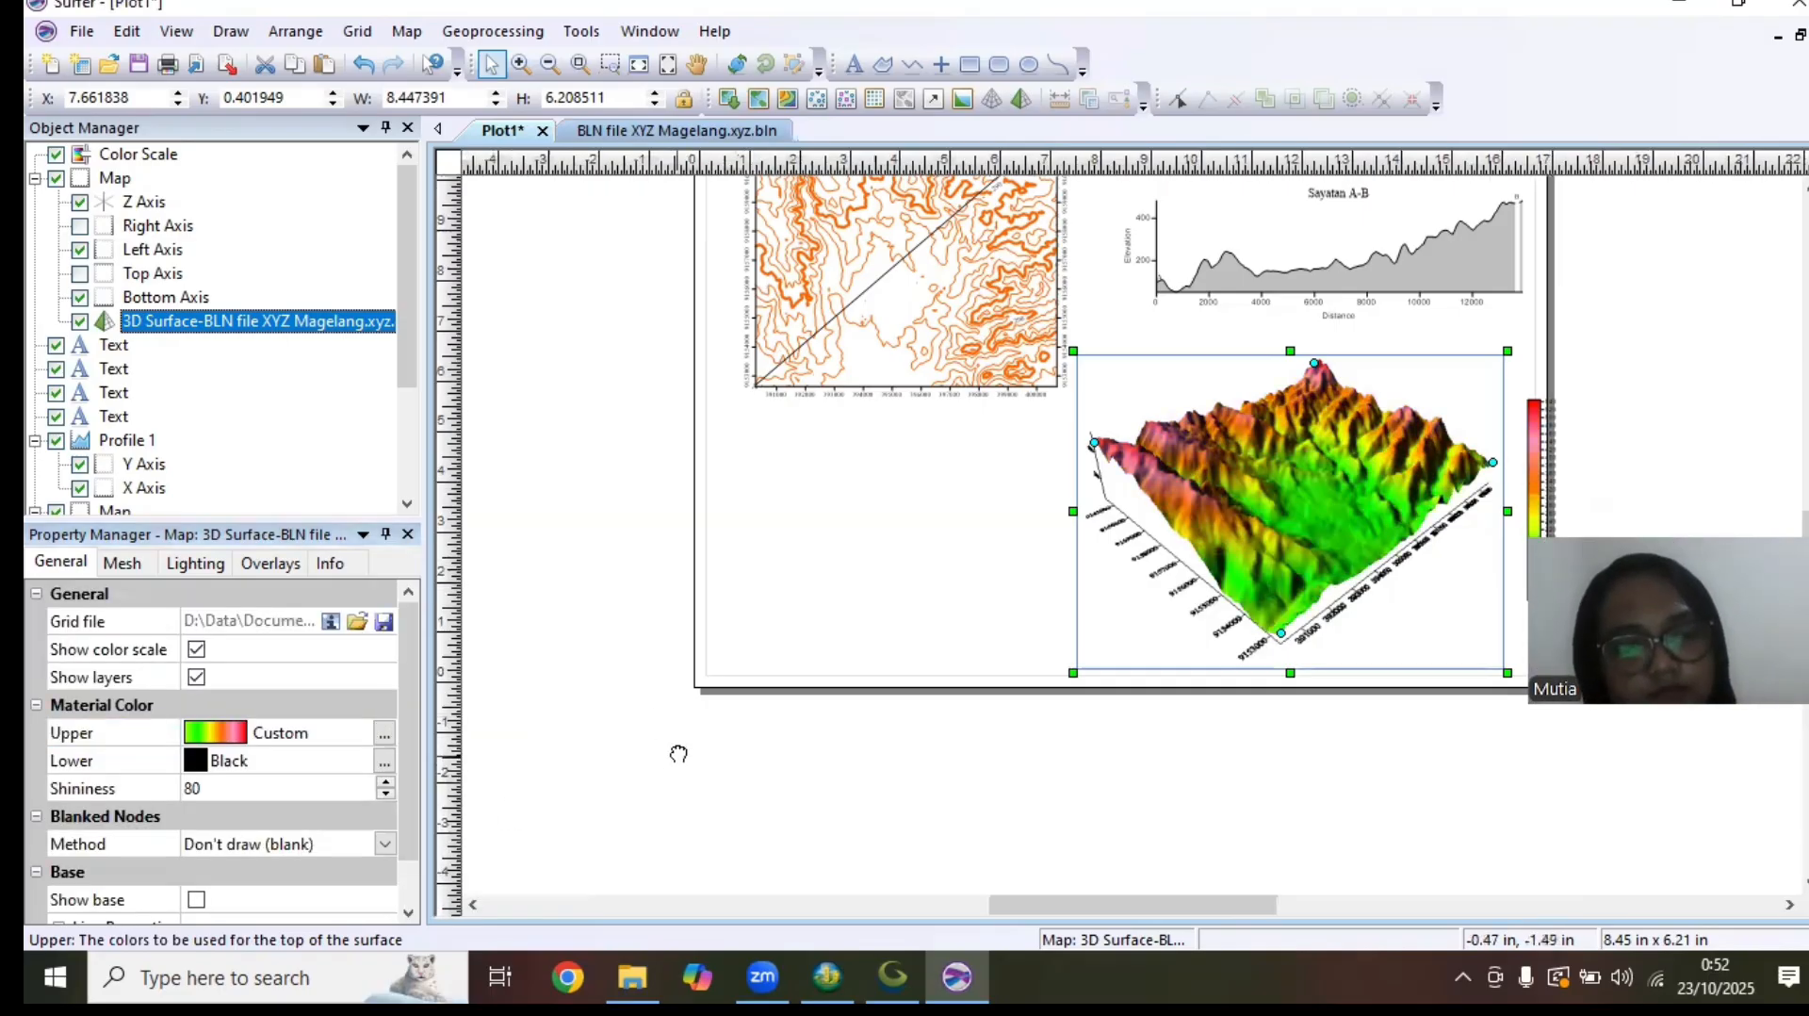
# Reopen the 3D surface's upper colormap, recolor its second node Grass Green and apply the change
pyautogui.scroll(-2, 659, 716)
pyautogui.hscroll(-2, 660, 716)
pyautogui.click(384, 734)
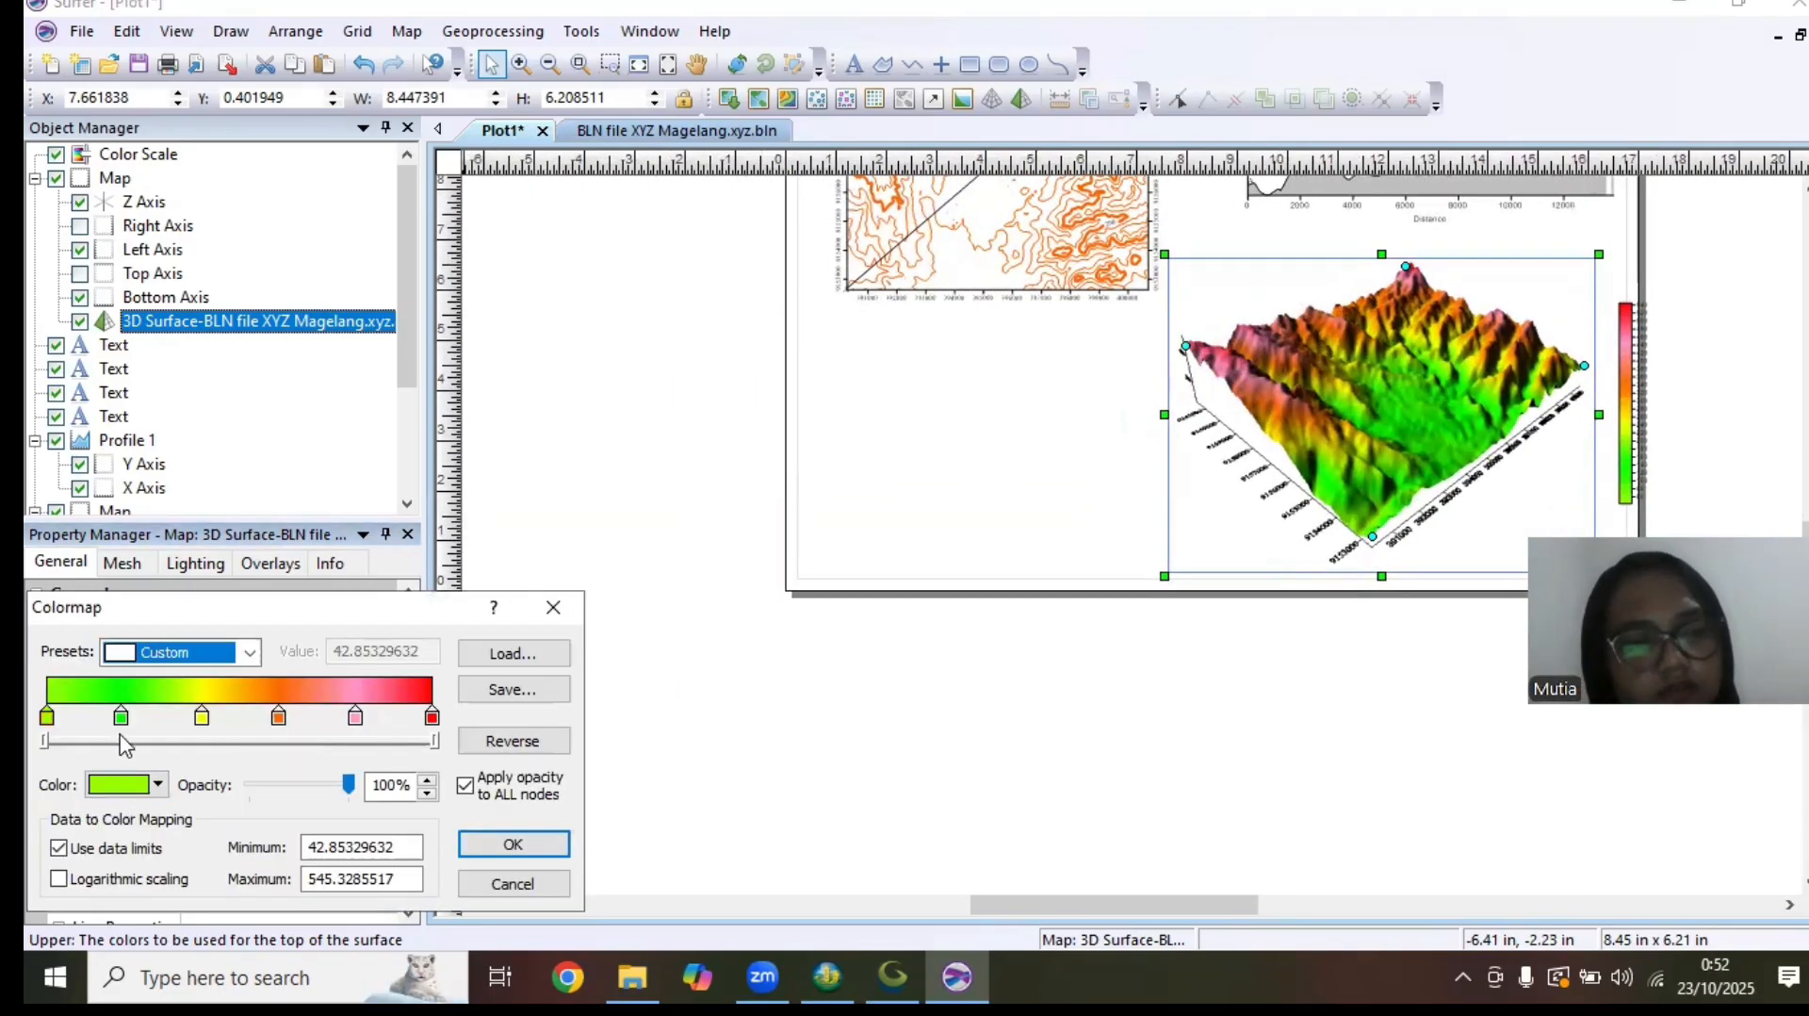
pyautogui.click(121, 716)
pyautogui.click(157, 784)
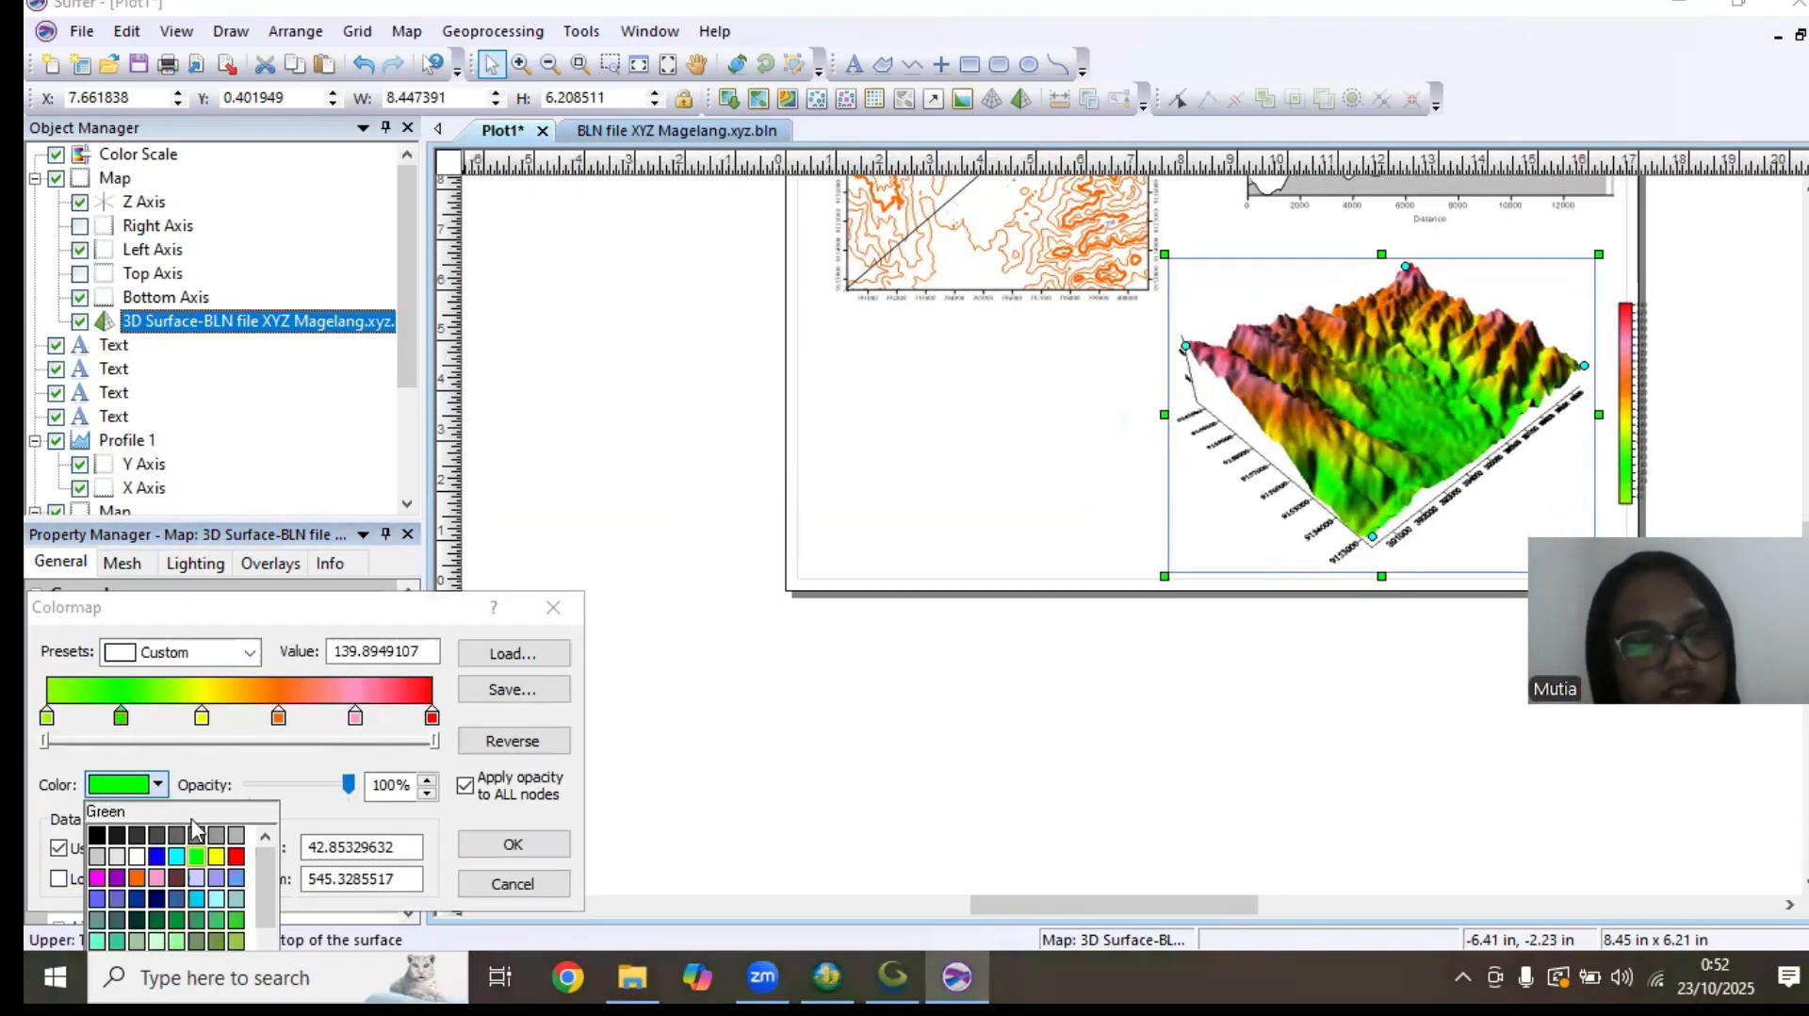
pyautogui.click(176, 919)
pyautogui.click(471, 841)
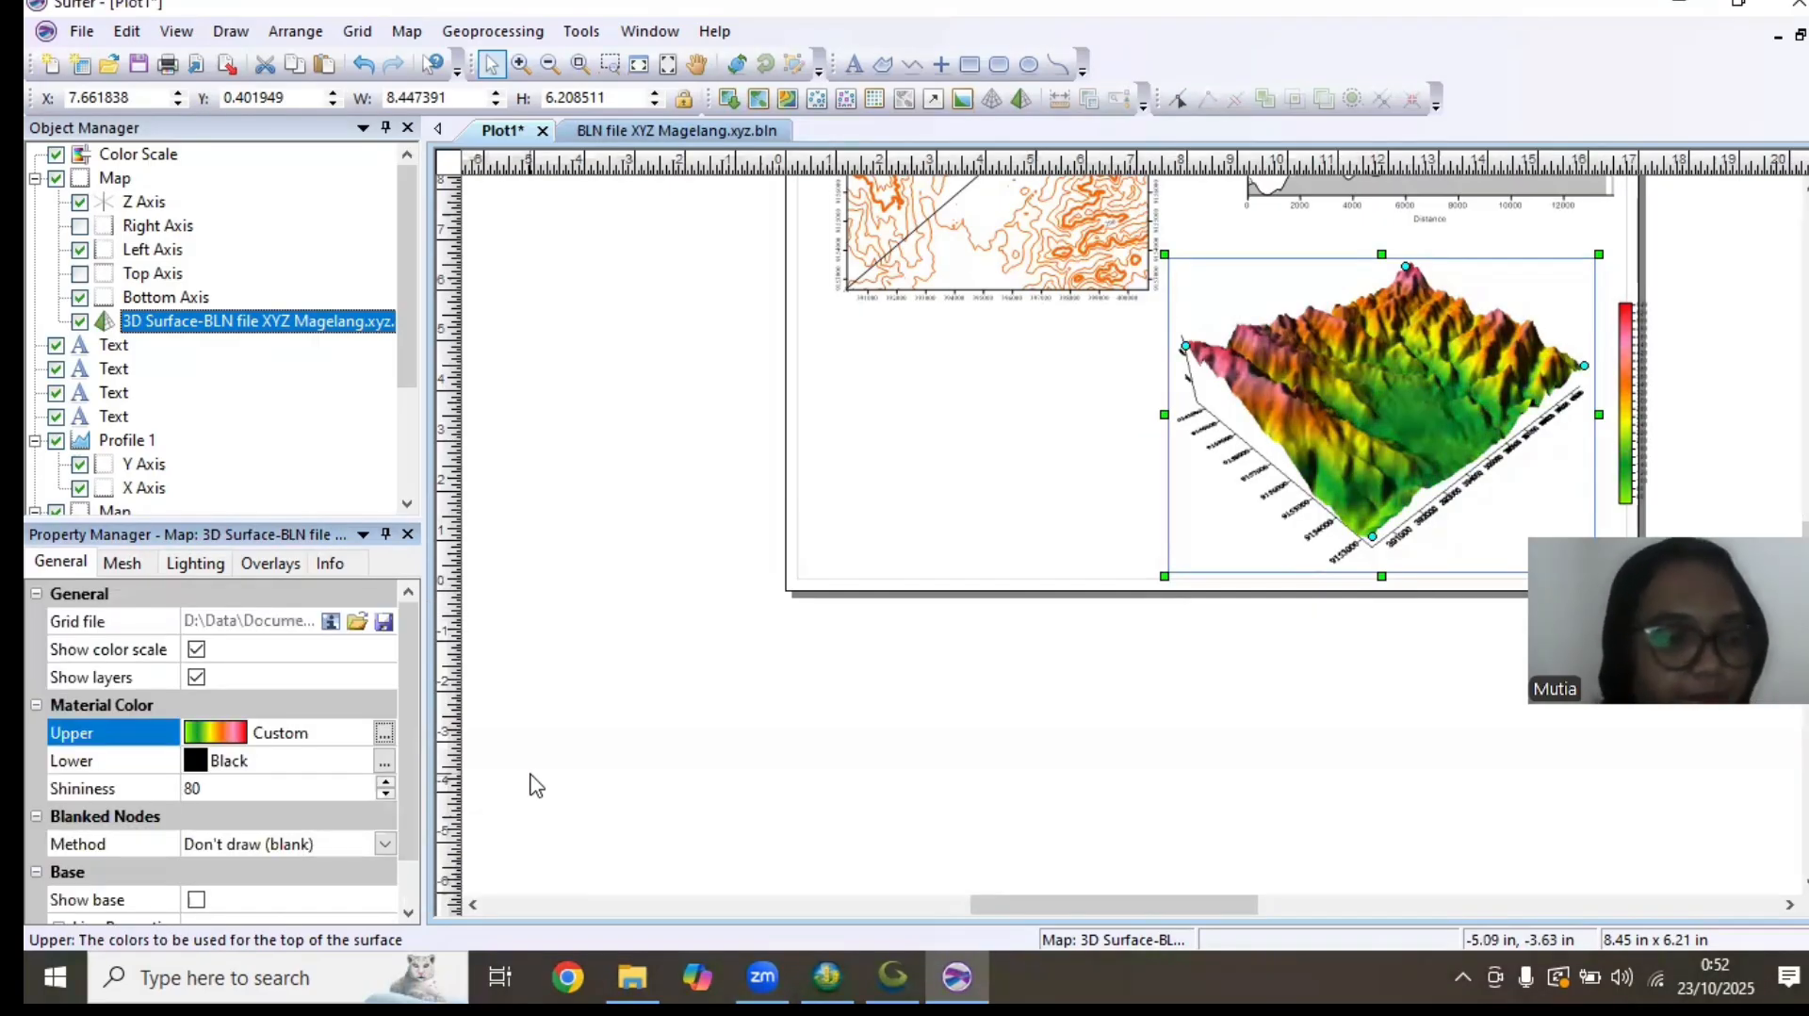
# Move the color scale from the page's right edge to just left of the 3D surface
pyautogui.click(1623, 409)
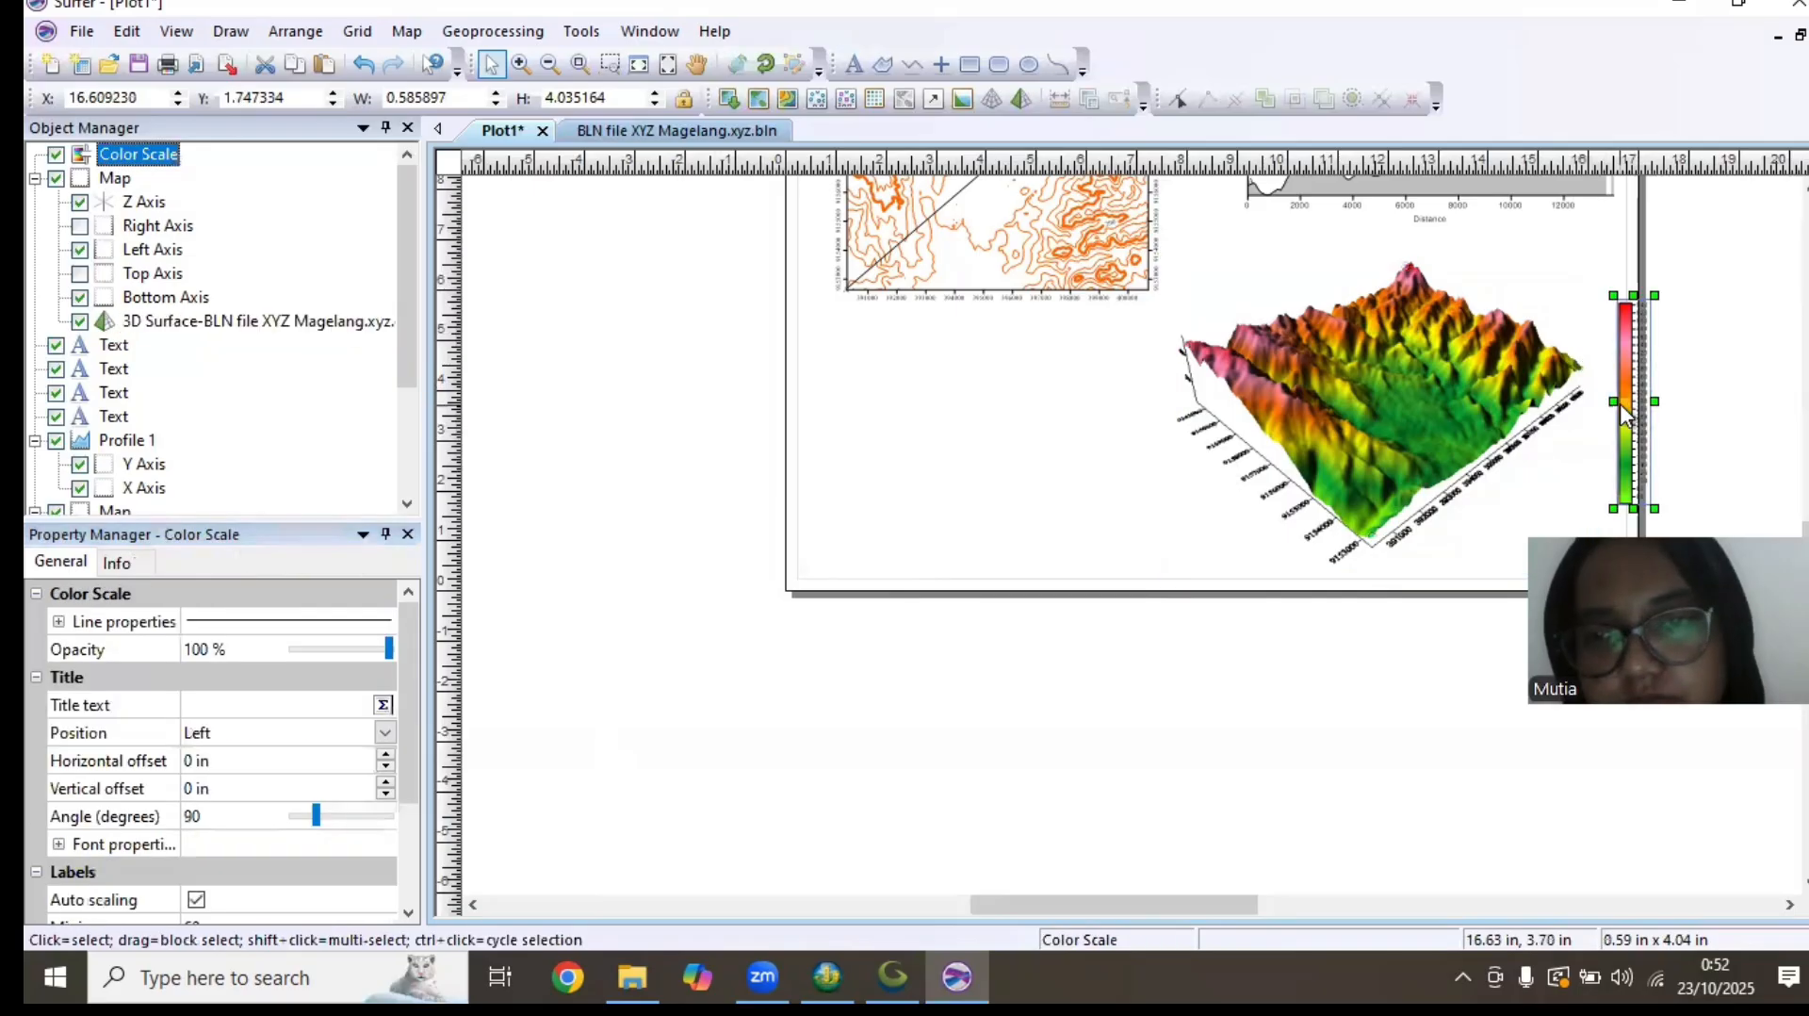
pyautogui.moveTo(1622, 411); pyautogui.dragTo(1091, 415)
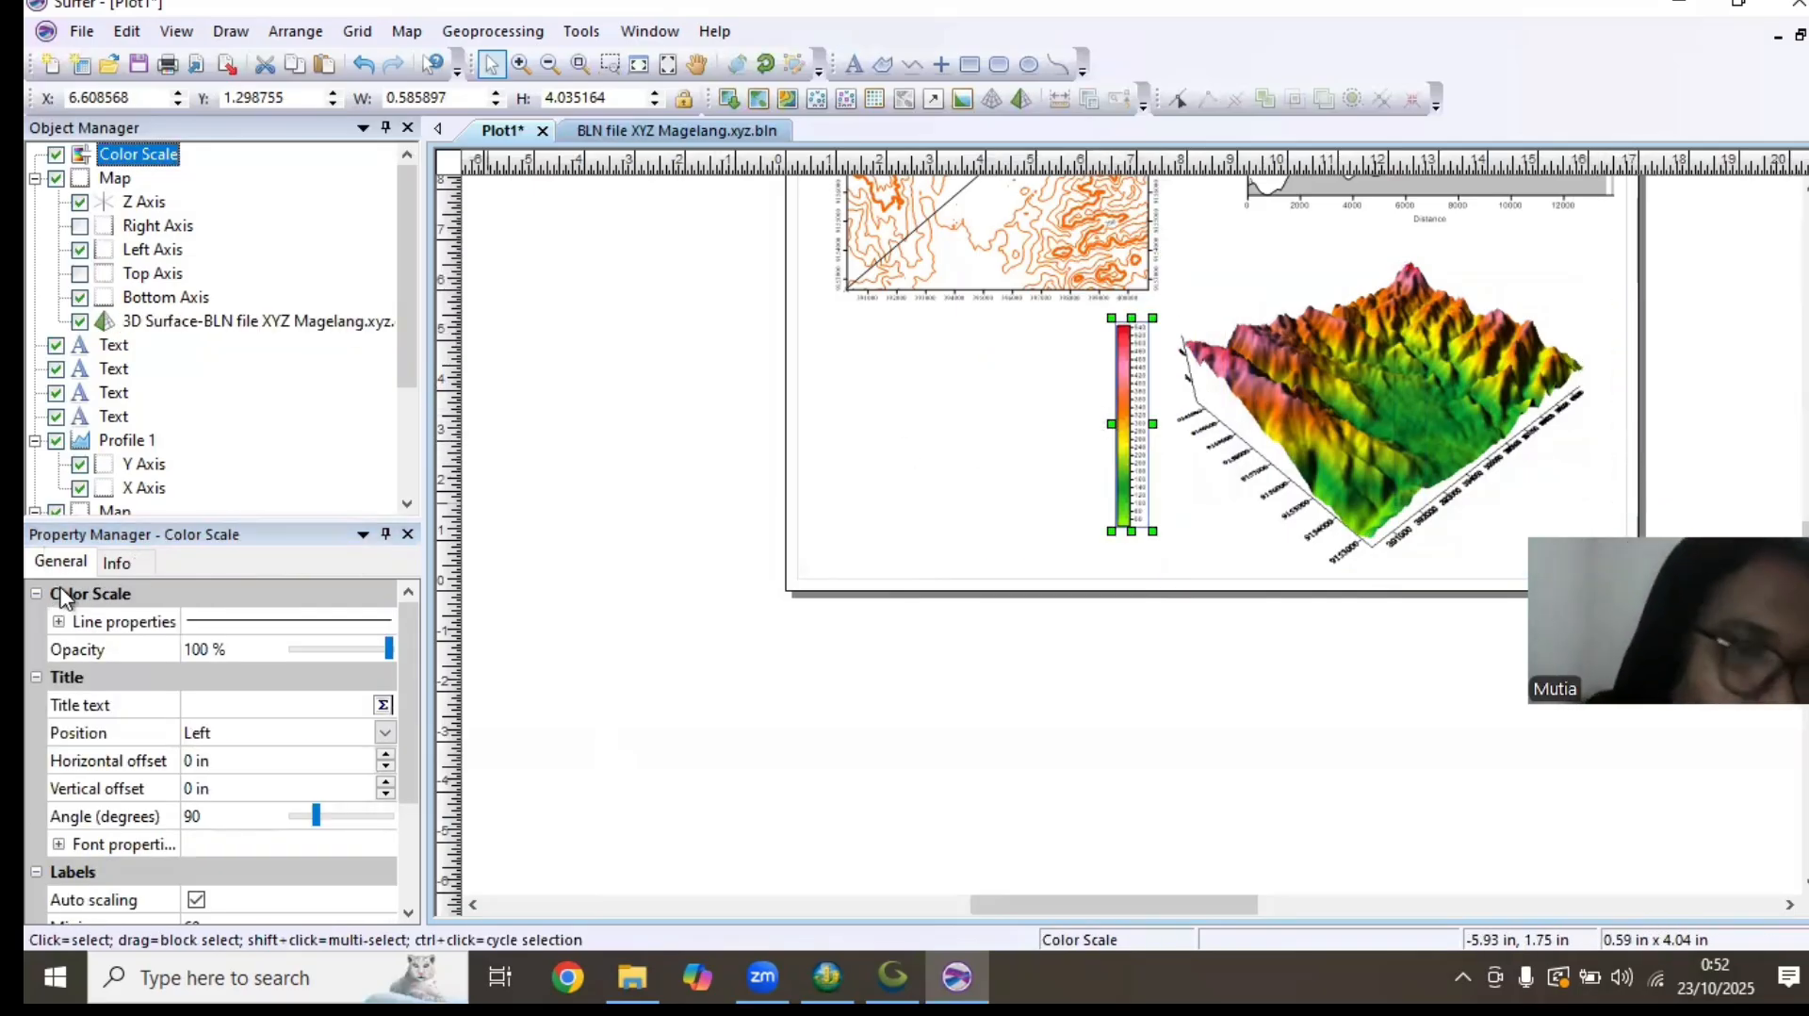
# Turn on the solid base below the 3D surface
pyautogui.click(198, 323)
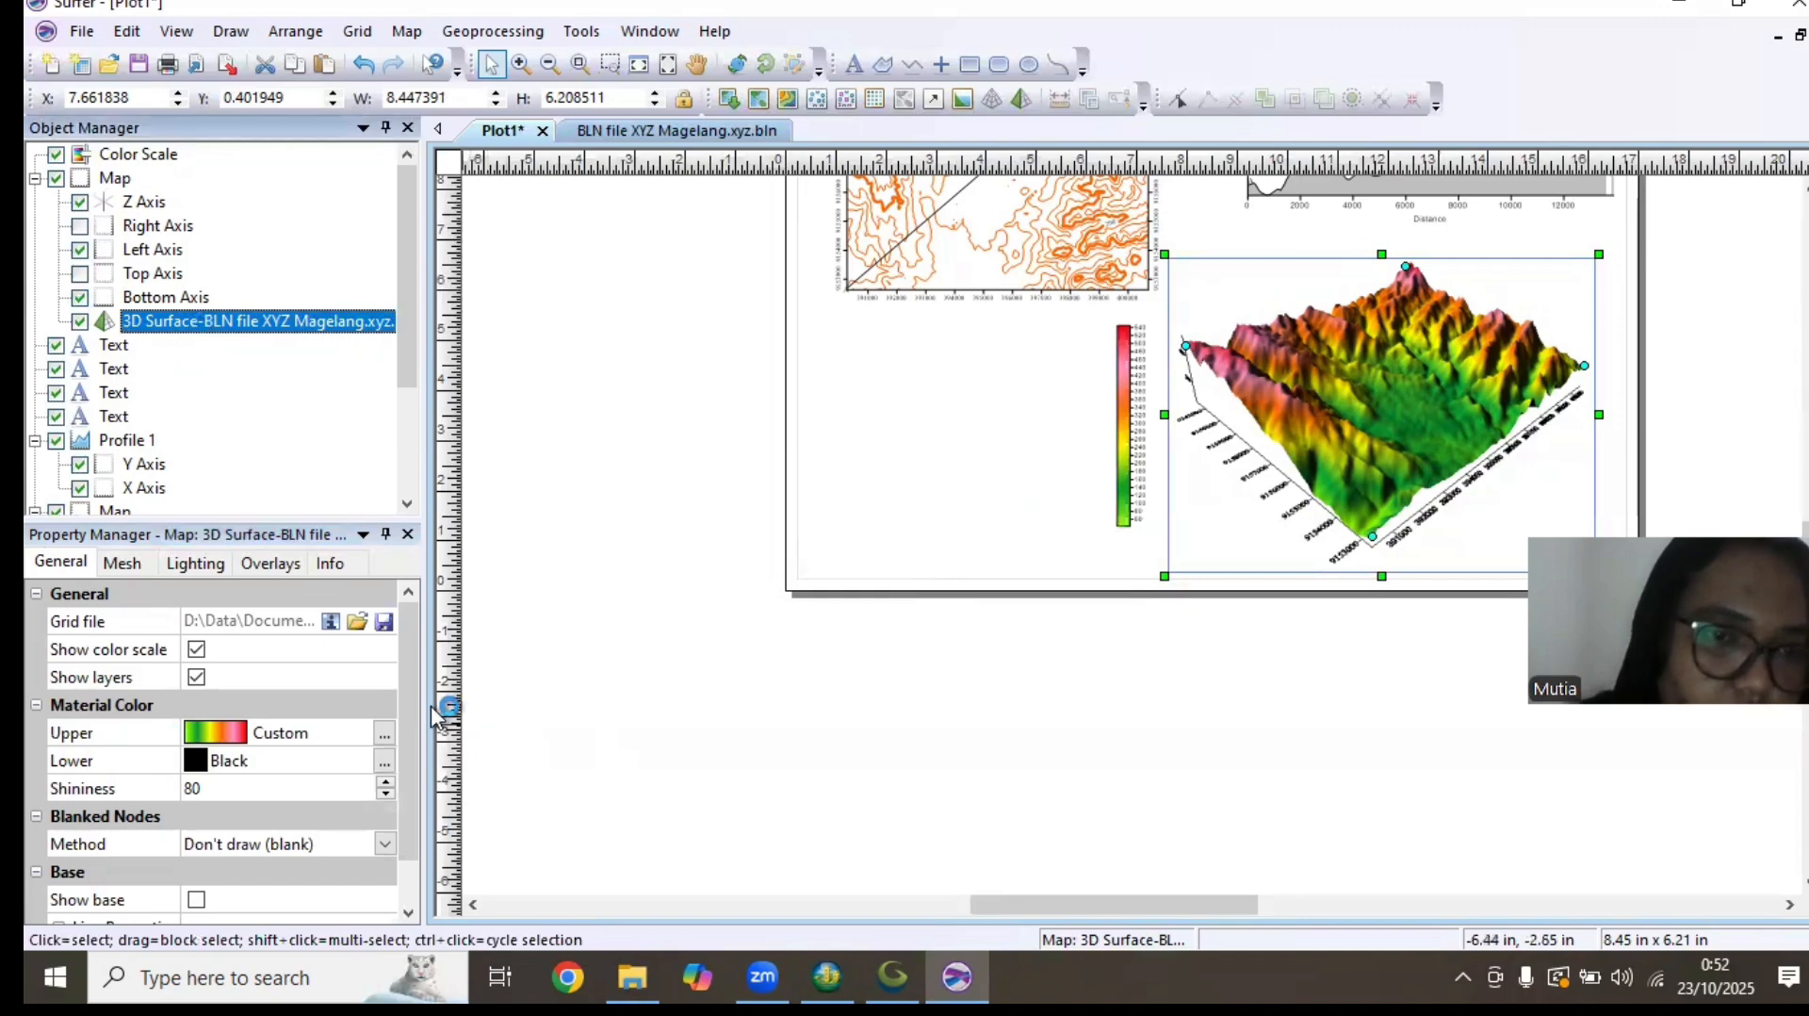
pyautogui.scroll(-1, 394, 765)
pyautogui.click(195, 844)
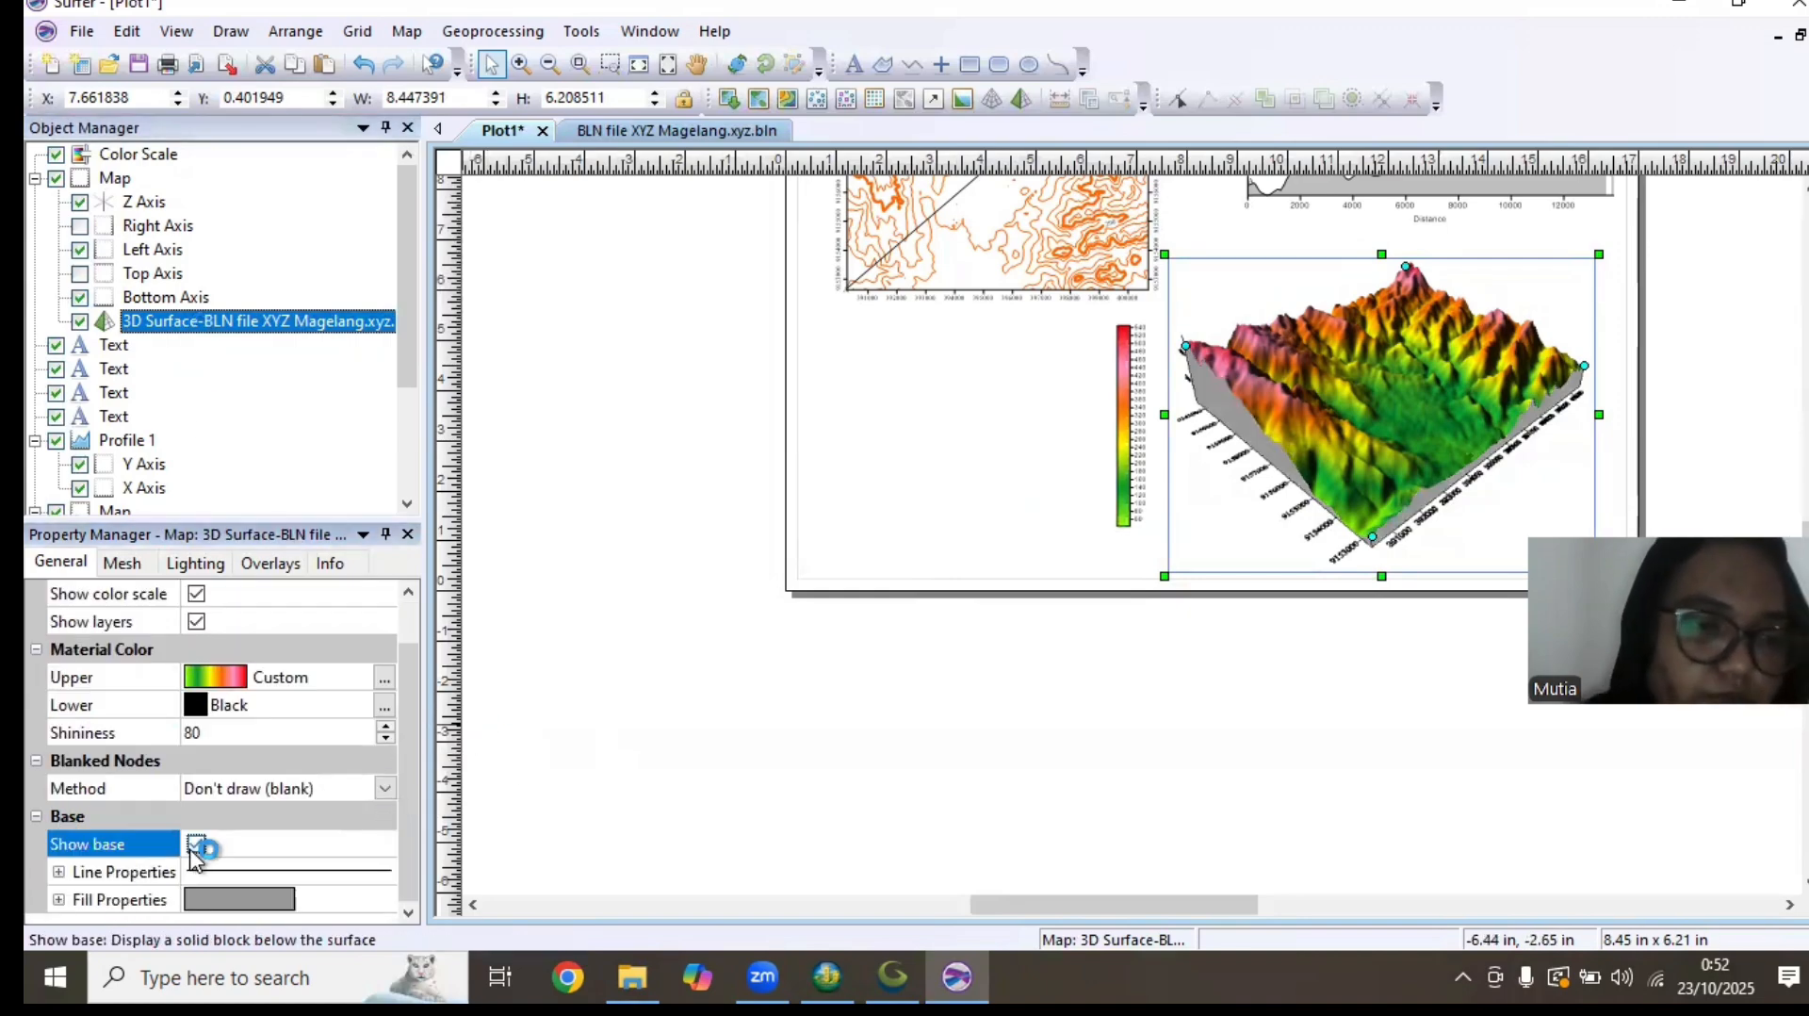
# Set the fill color of the 3D surface's base to Dark Brown
pyautogui.click(262, 898)
pyautogui.click(285, 898)
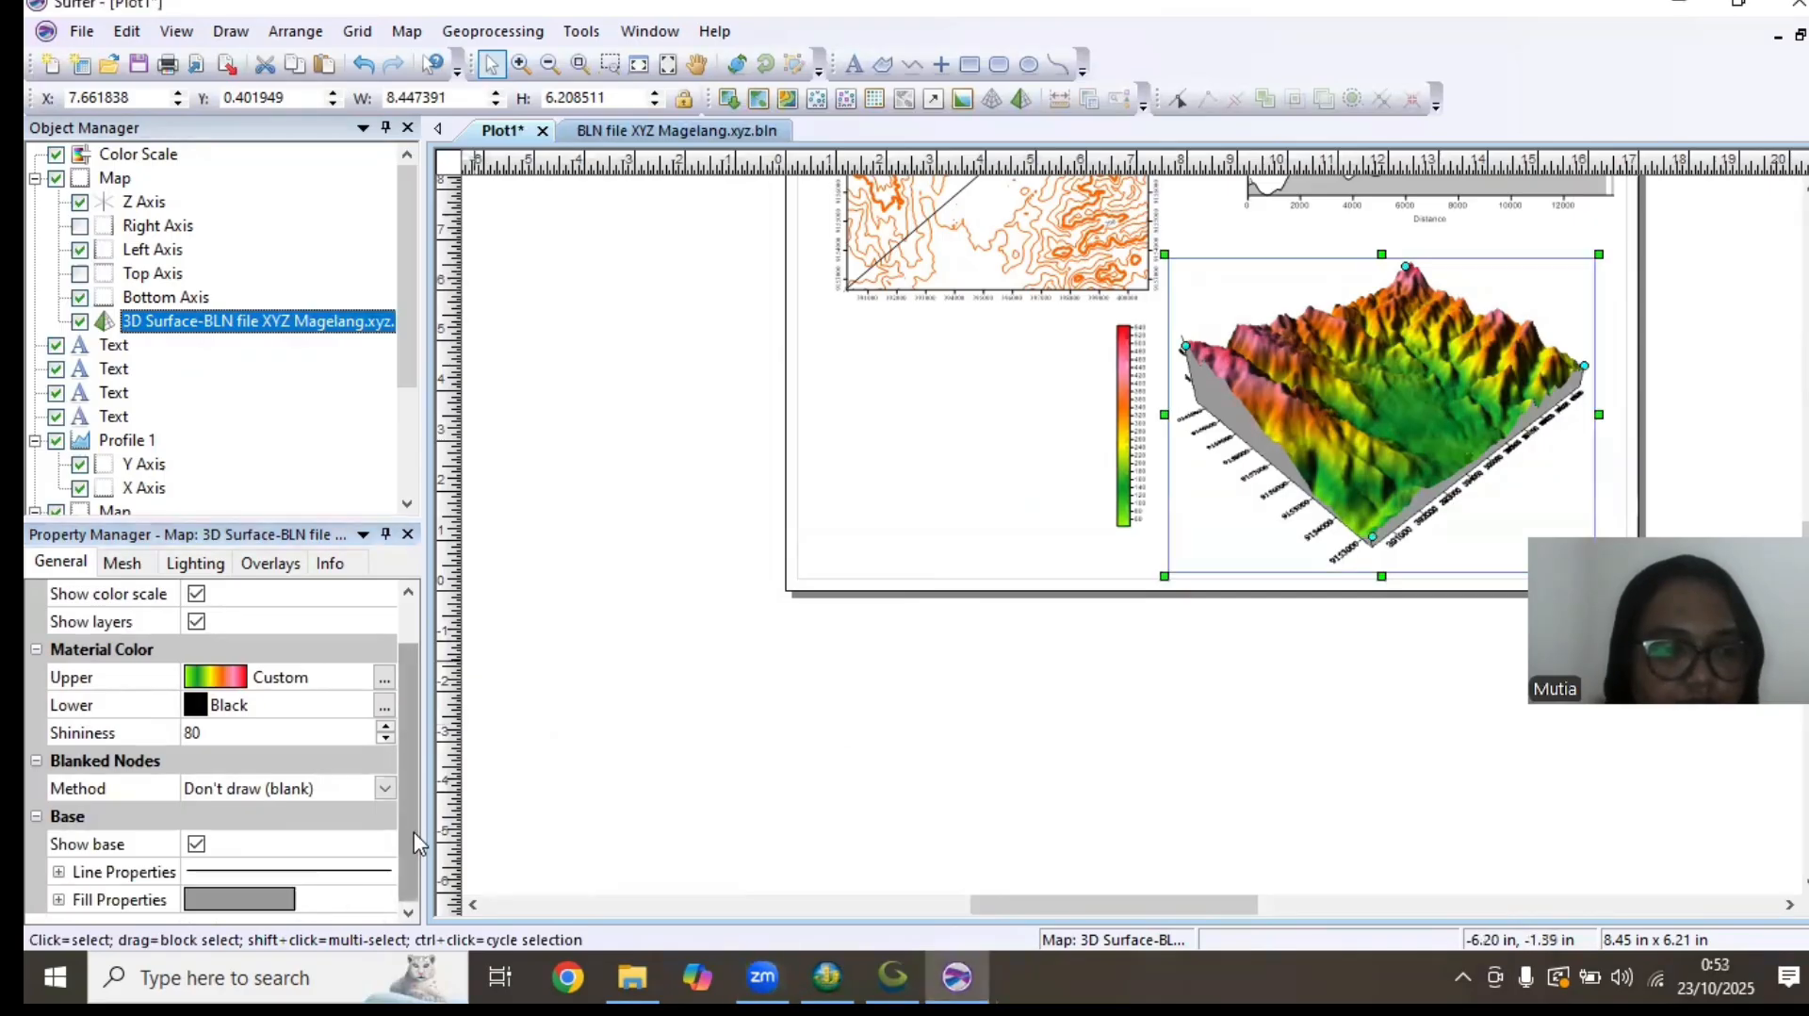
pyautogui.click(134, 901)
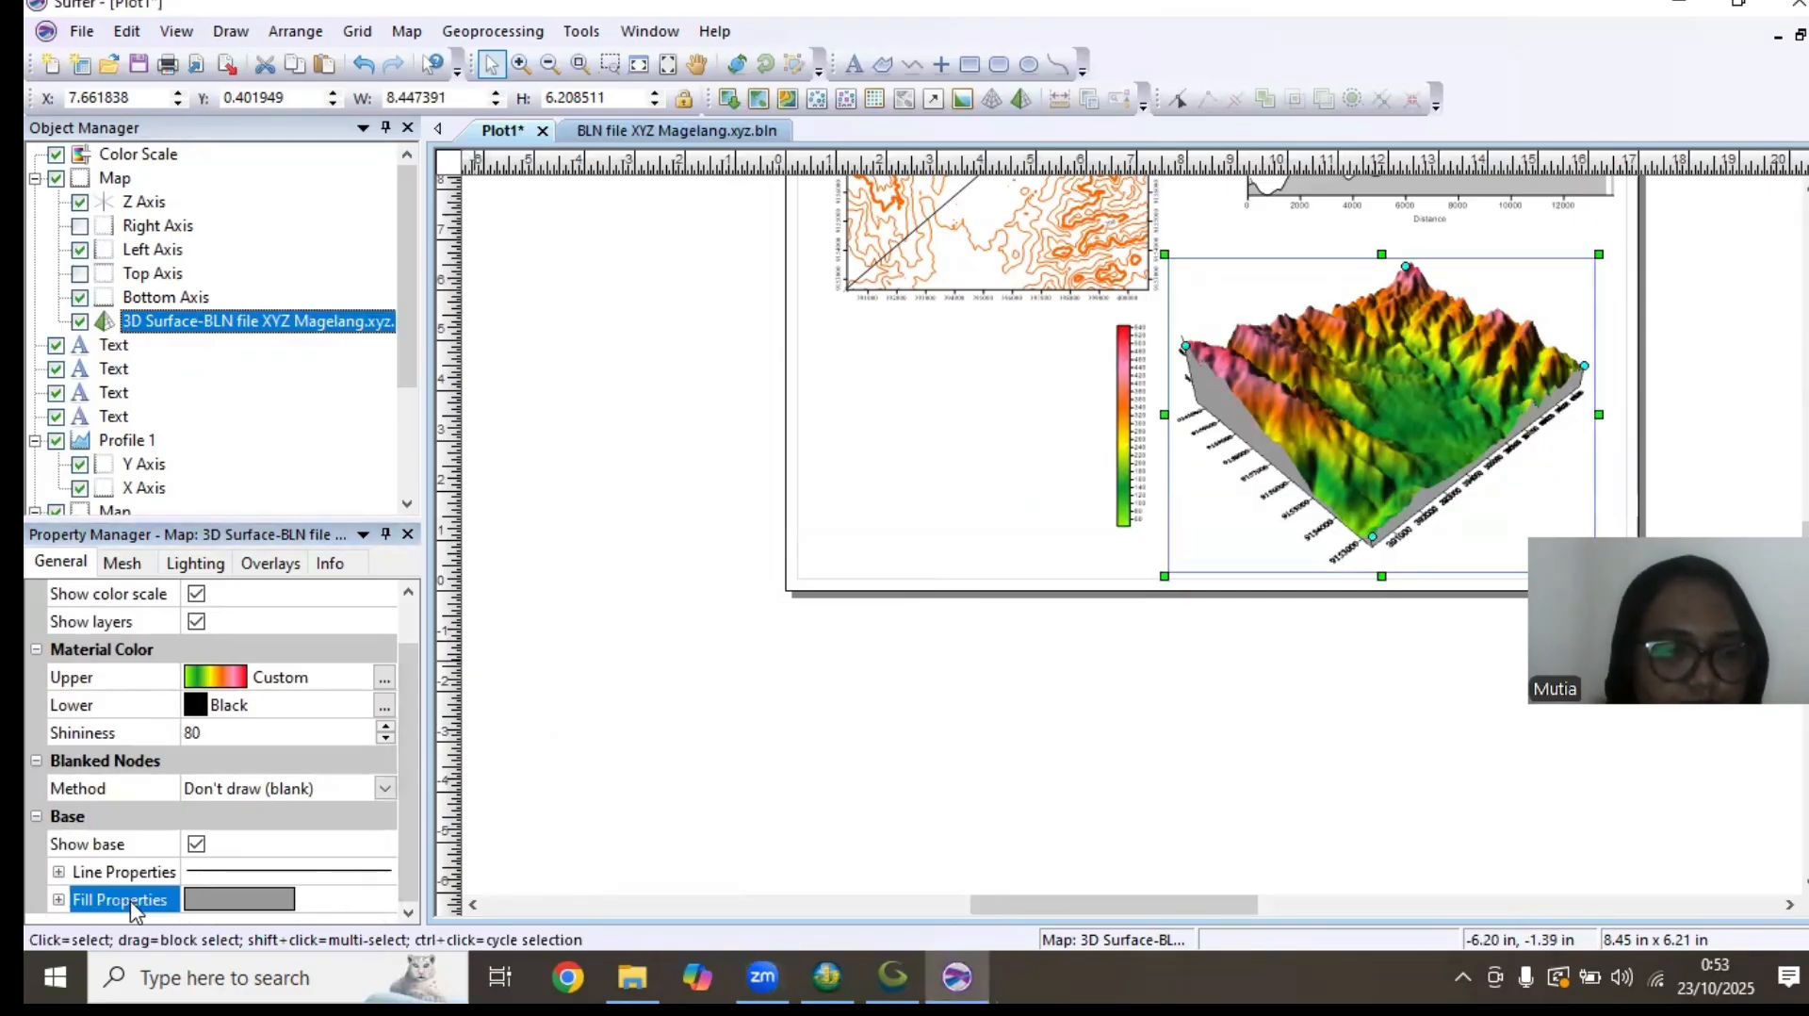
pyautogui.doubleClick(131, 901)
pyautogui.click(411, 877)
pyautogui.click(235, 900)
pyautogui.click(235, 901)
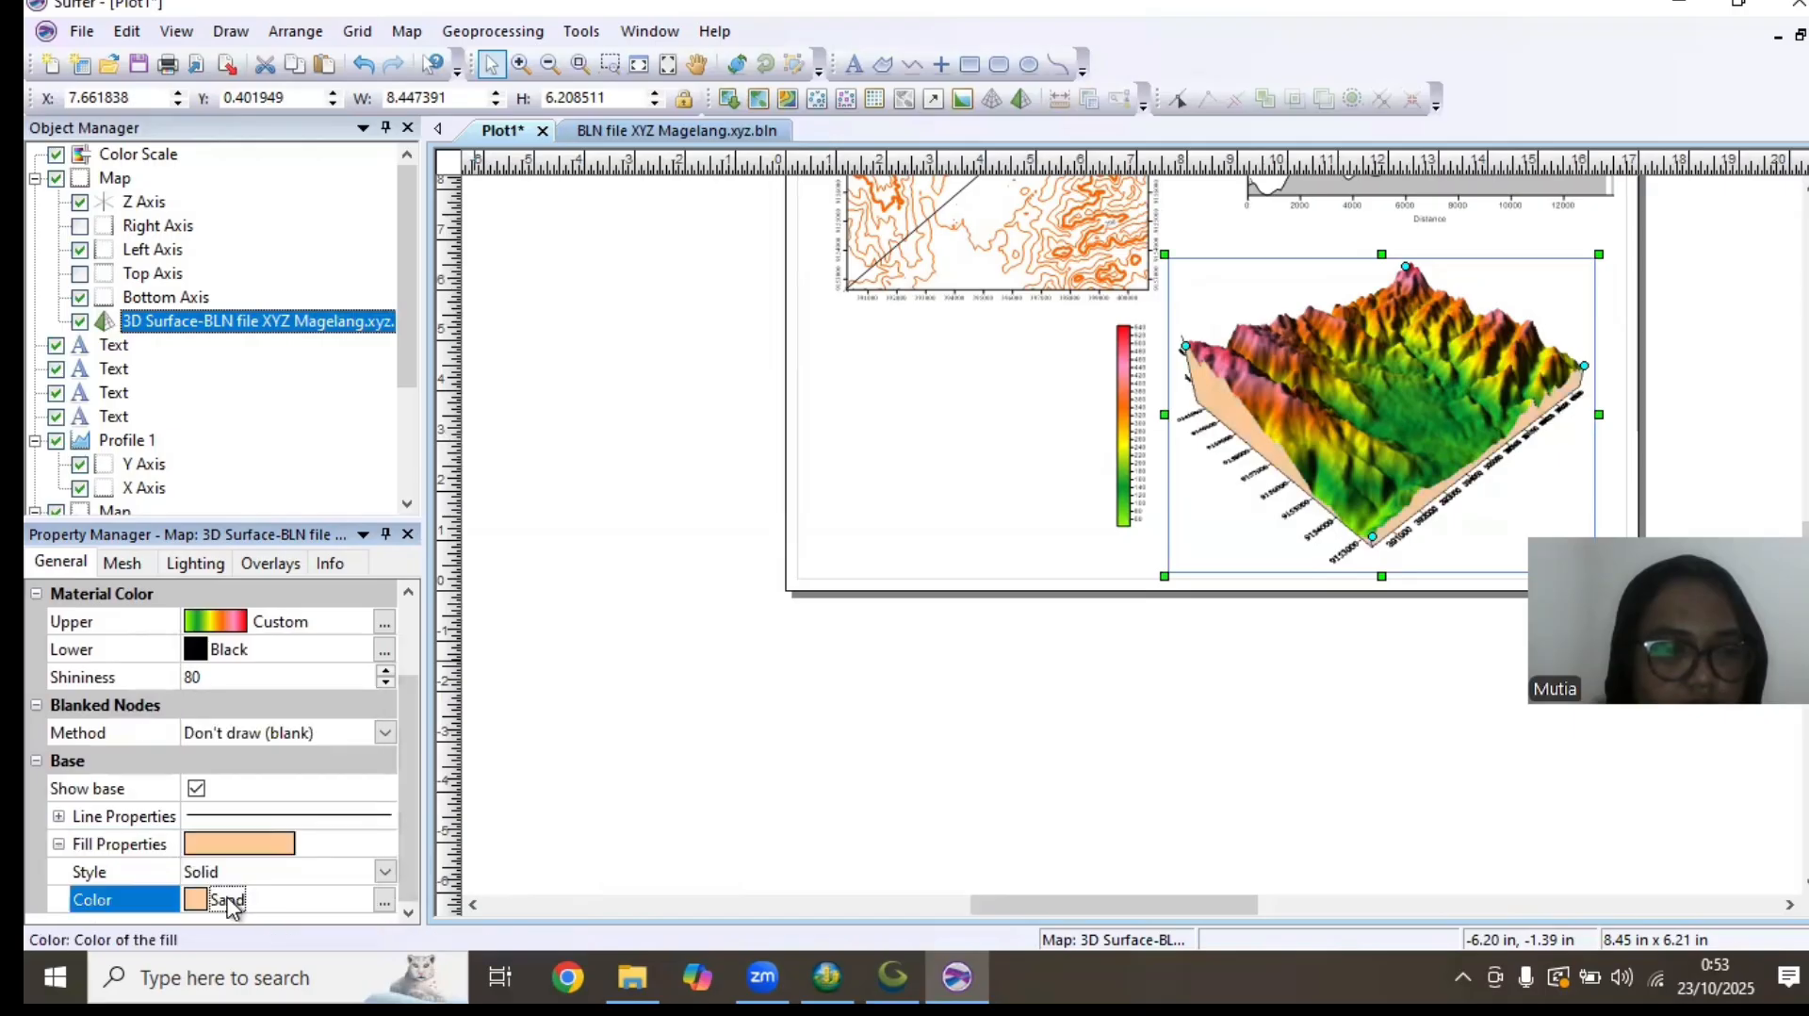
pyautogui.click(229, 898)
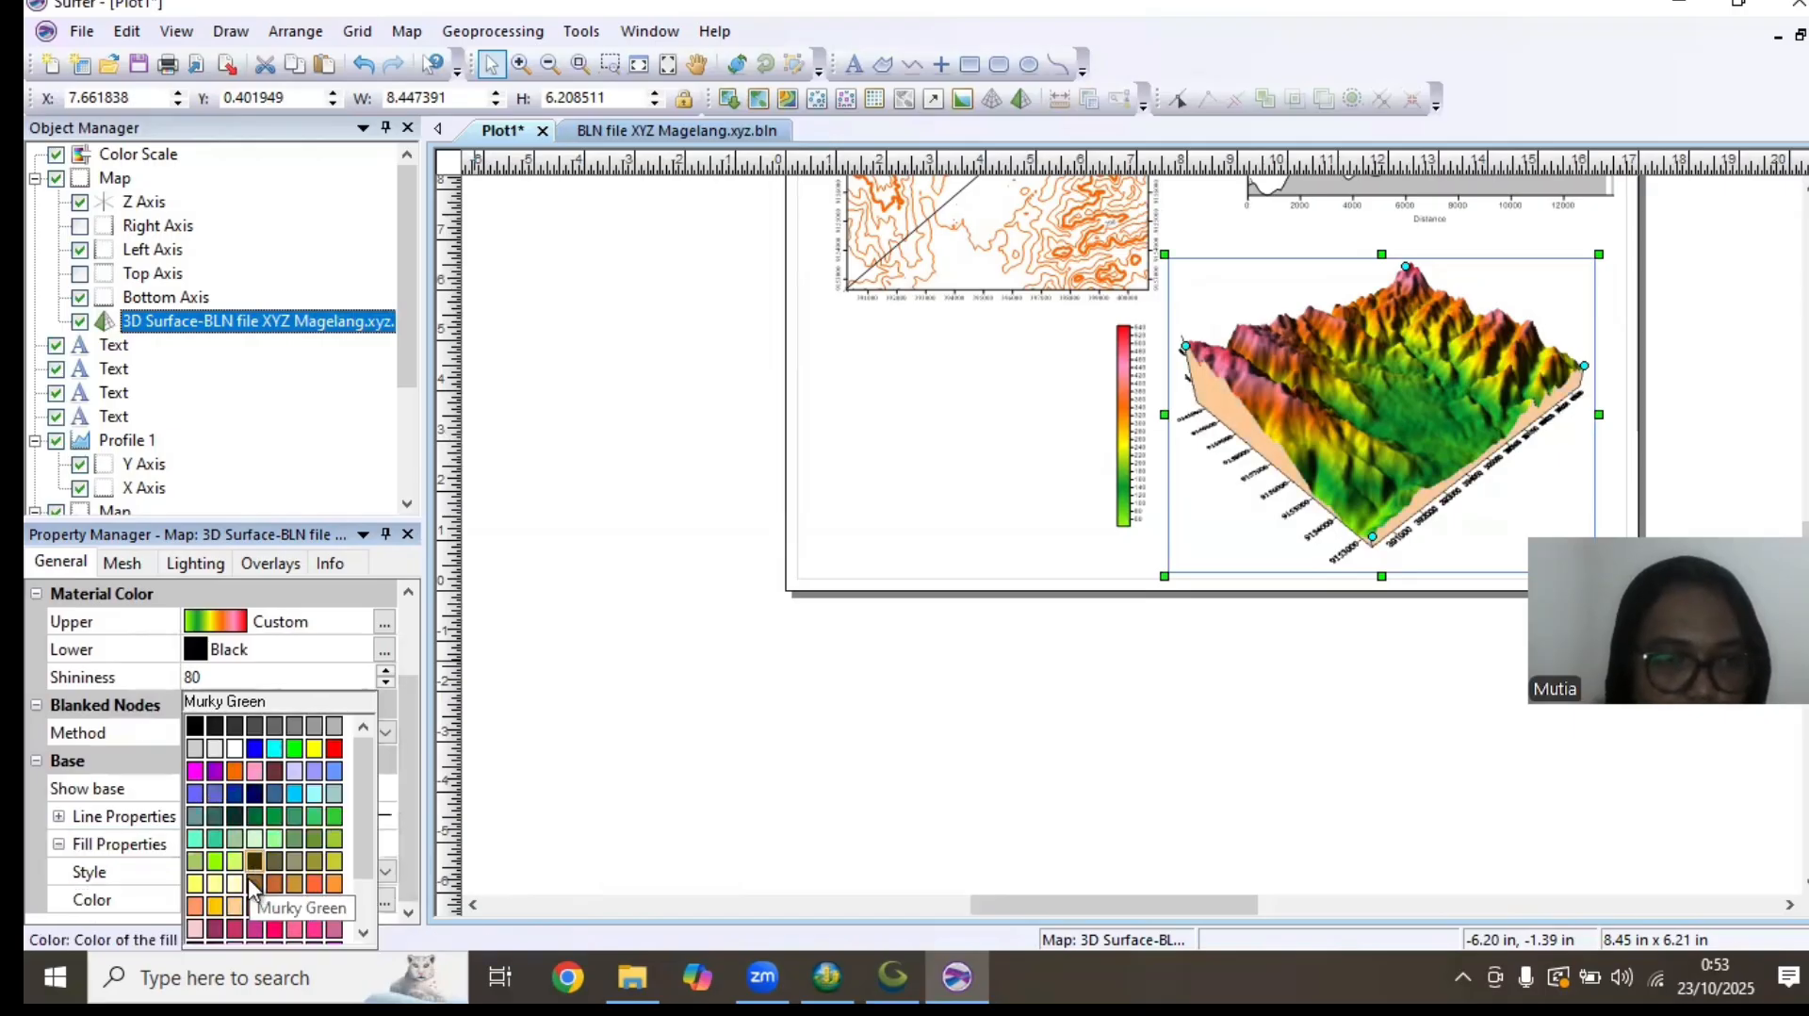
pyautogui.click(277, 769)
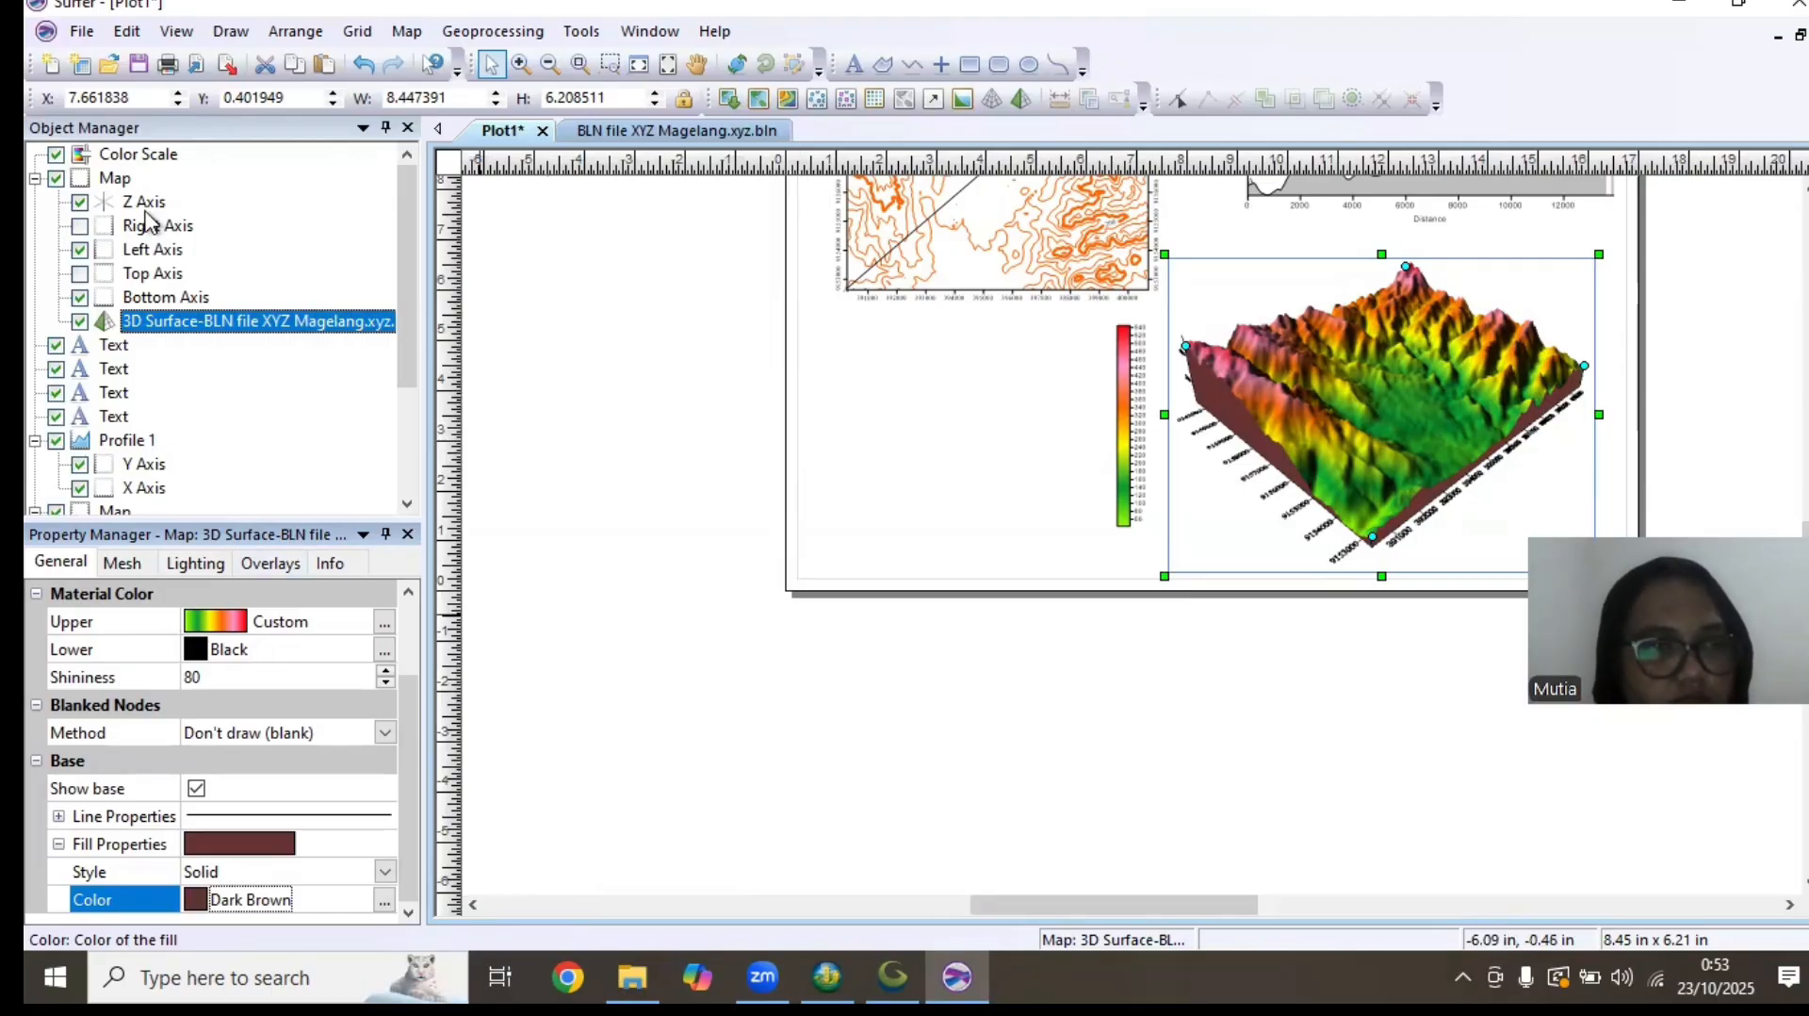
pyautogui.rightClick(245, 330)
pyautogui.rightClick(162, 158)
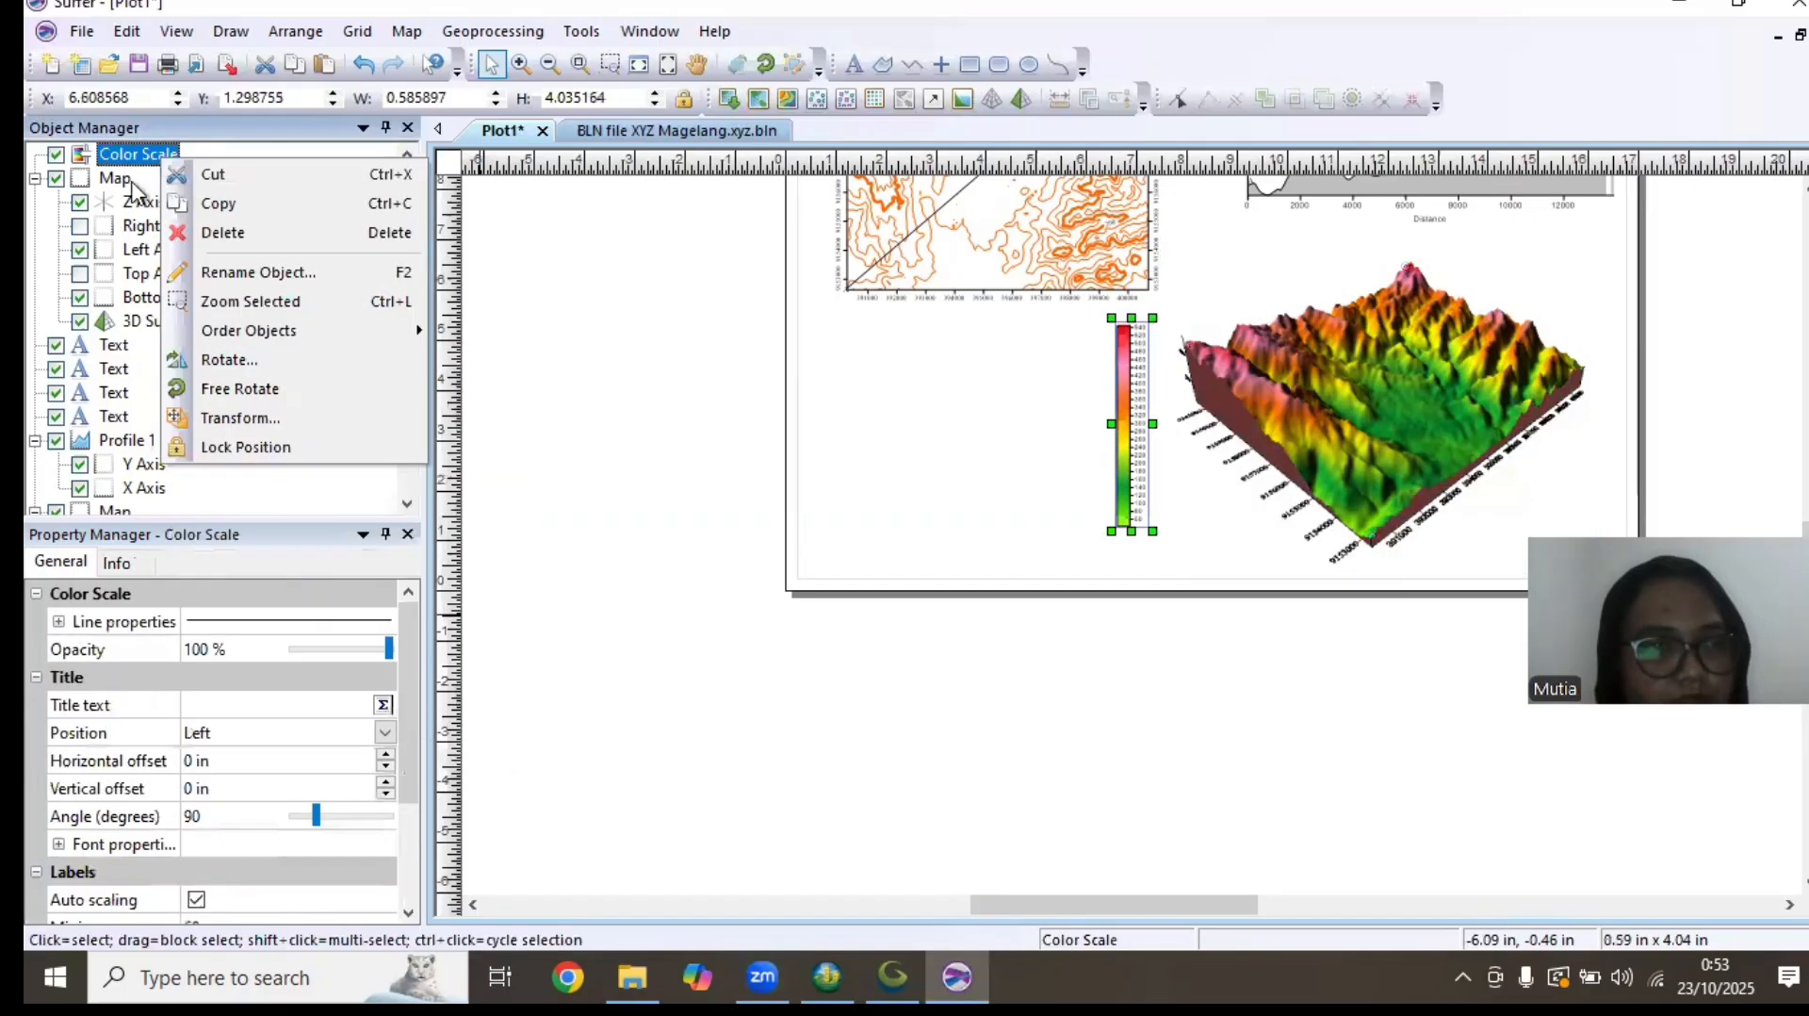
pyautogui.click(132, 181)
pyautogui.rightClick(137, 181)
pyautogui.click(563, 332)
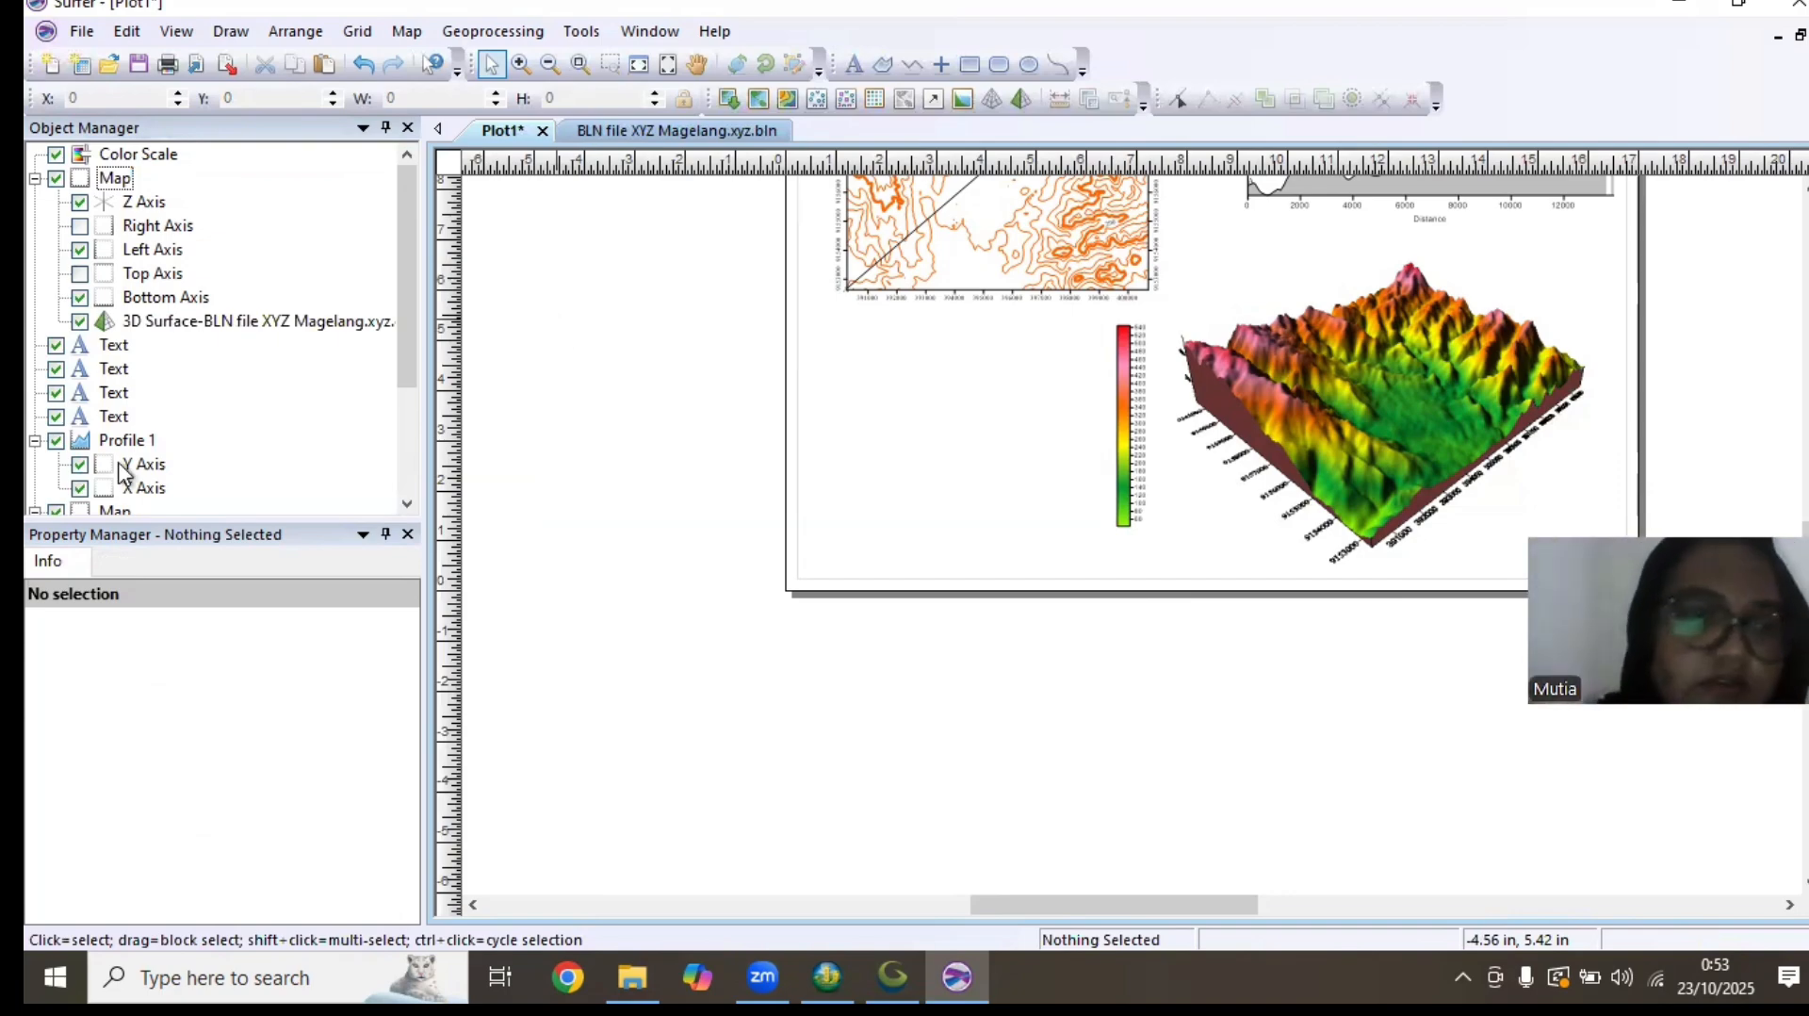
# Add a contour layer to the 3D surface map from the grid BLN file XYZ Magelang.xyz
pyautogui.rightClick(271, 329)
pyautogui.moveTo(480, 671)
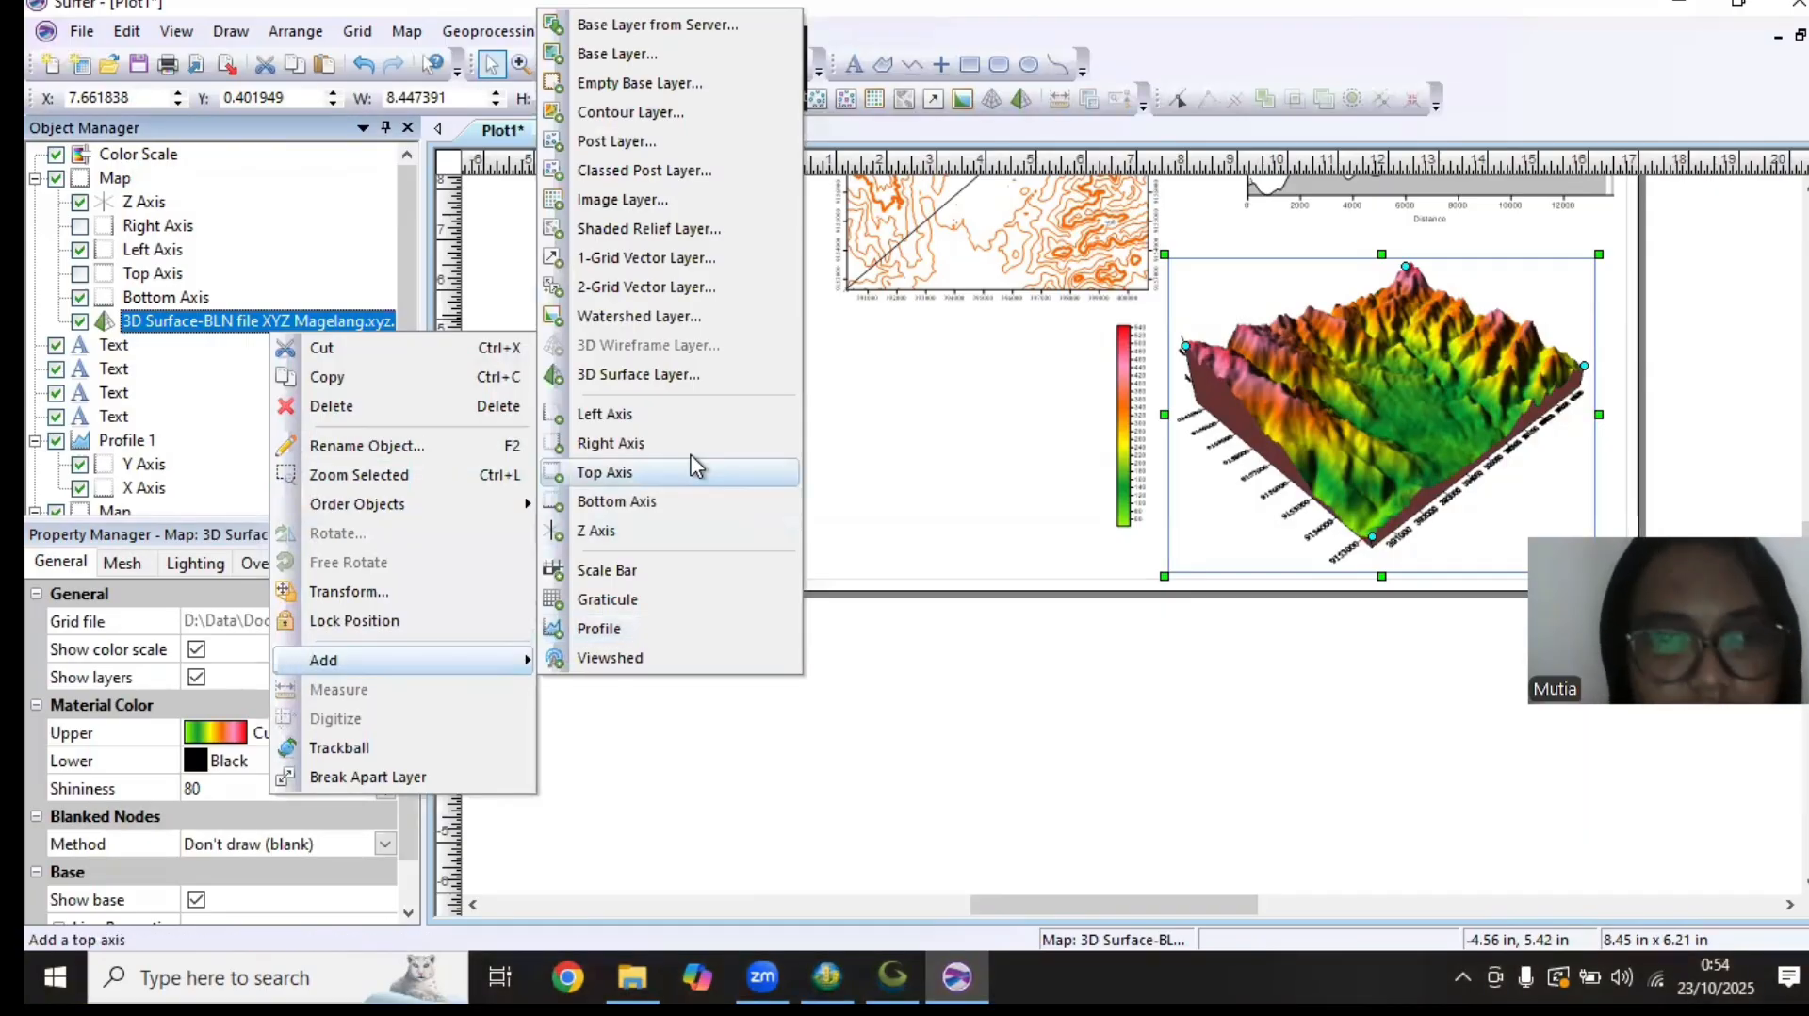
pyautogui.click(647, 113)
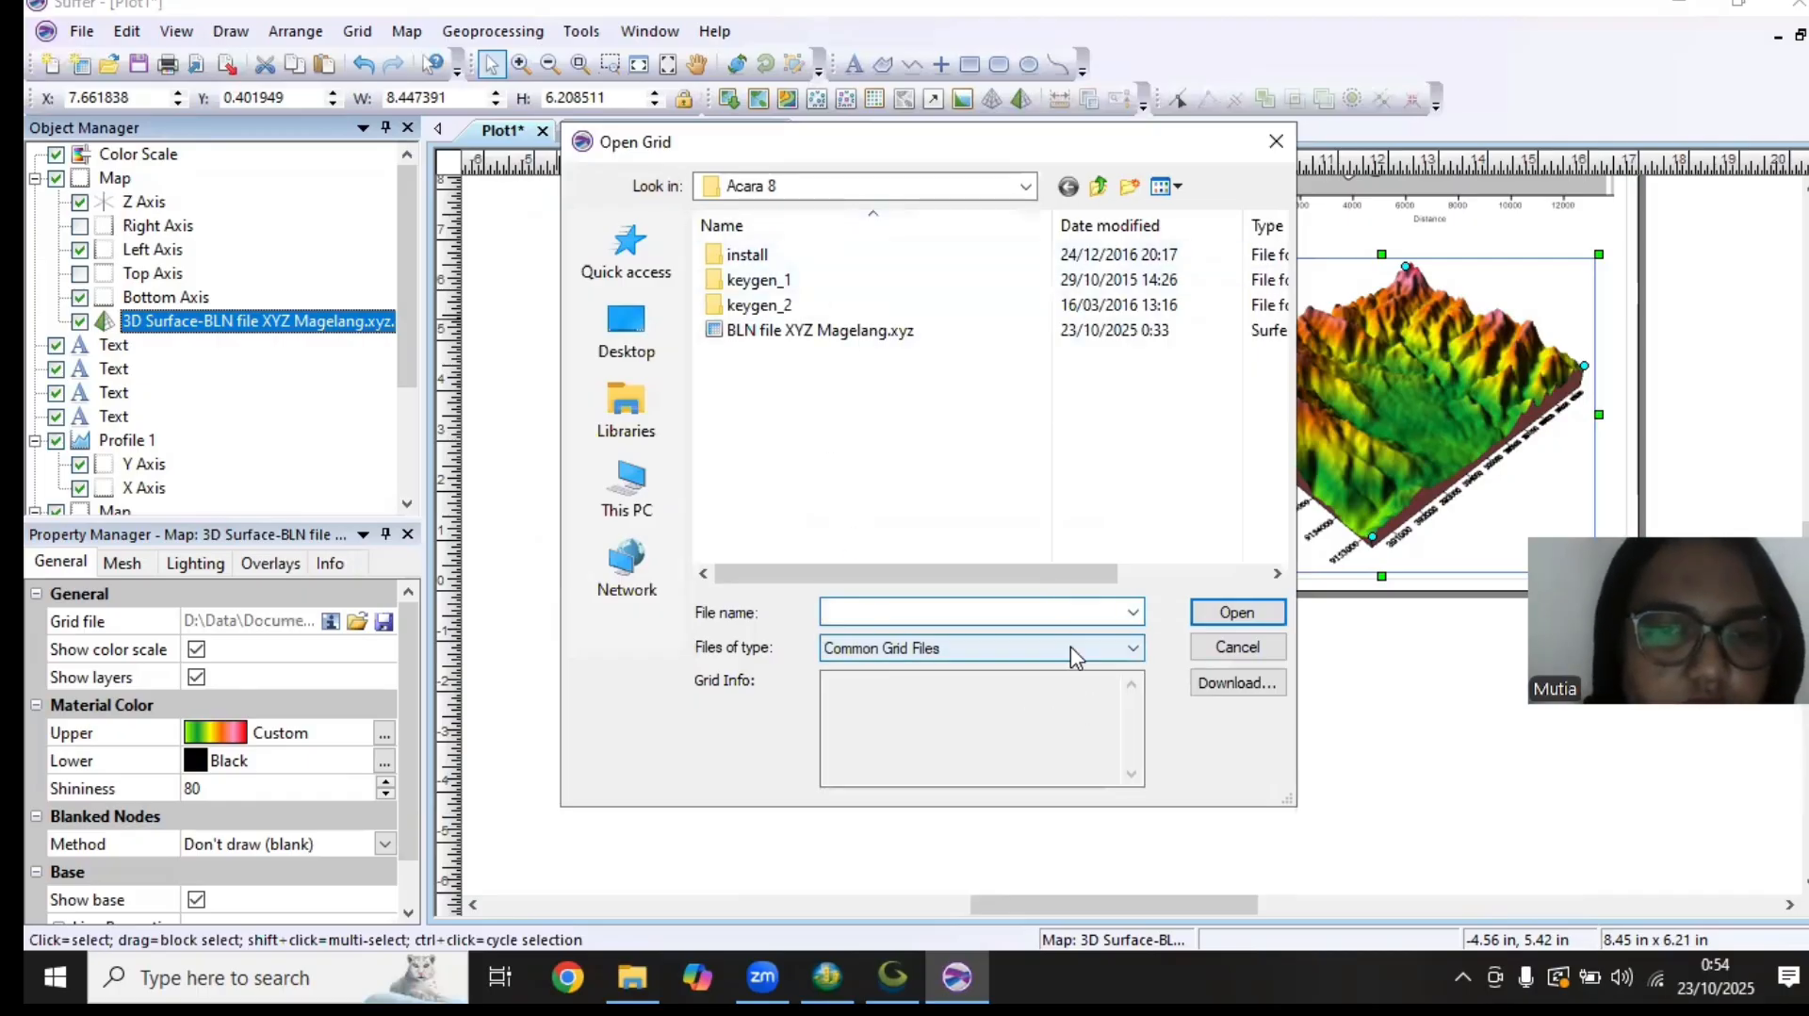
pyautogui.click(793, 331)
pyautogui.click(1234, 613)
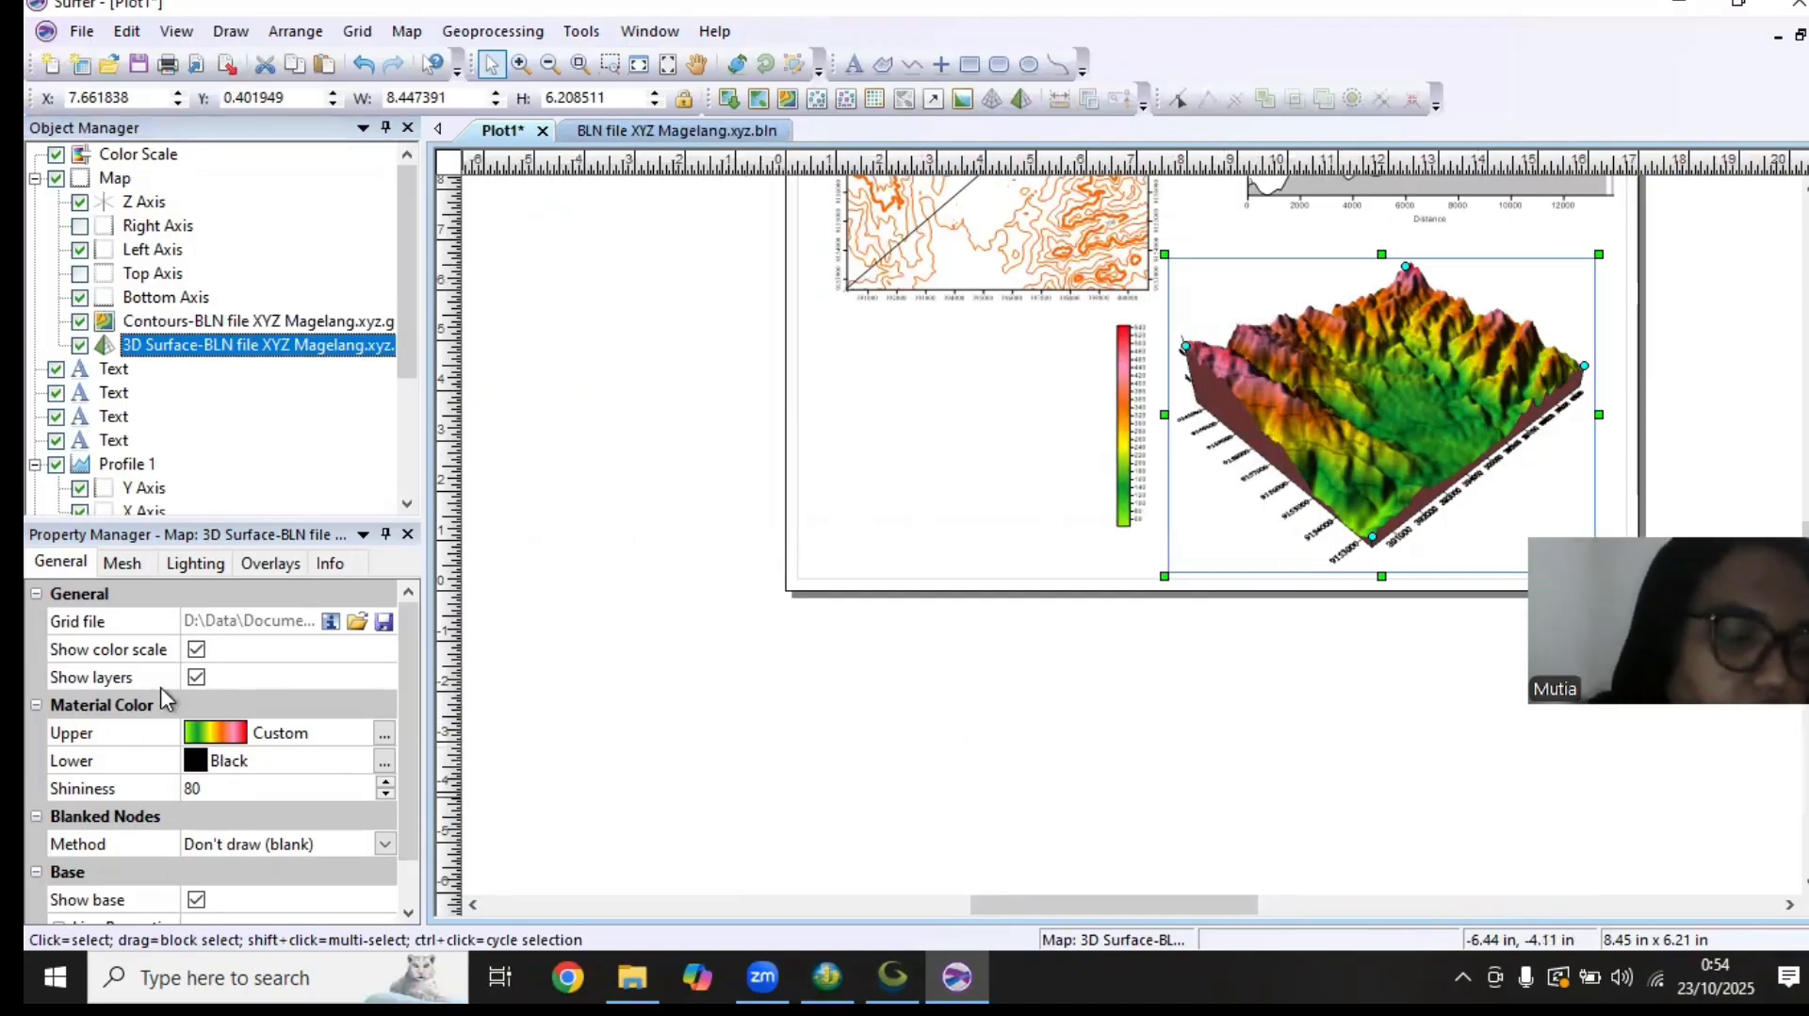
# Set the contour interval of the 3D map's new contour layer to 50
pyautogui.click(200, 323)
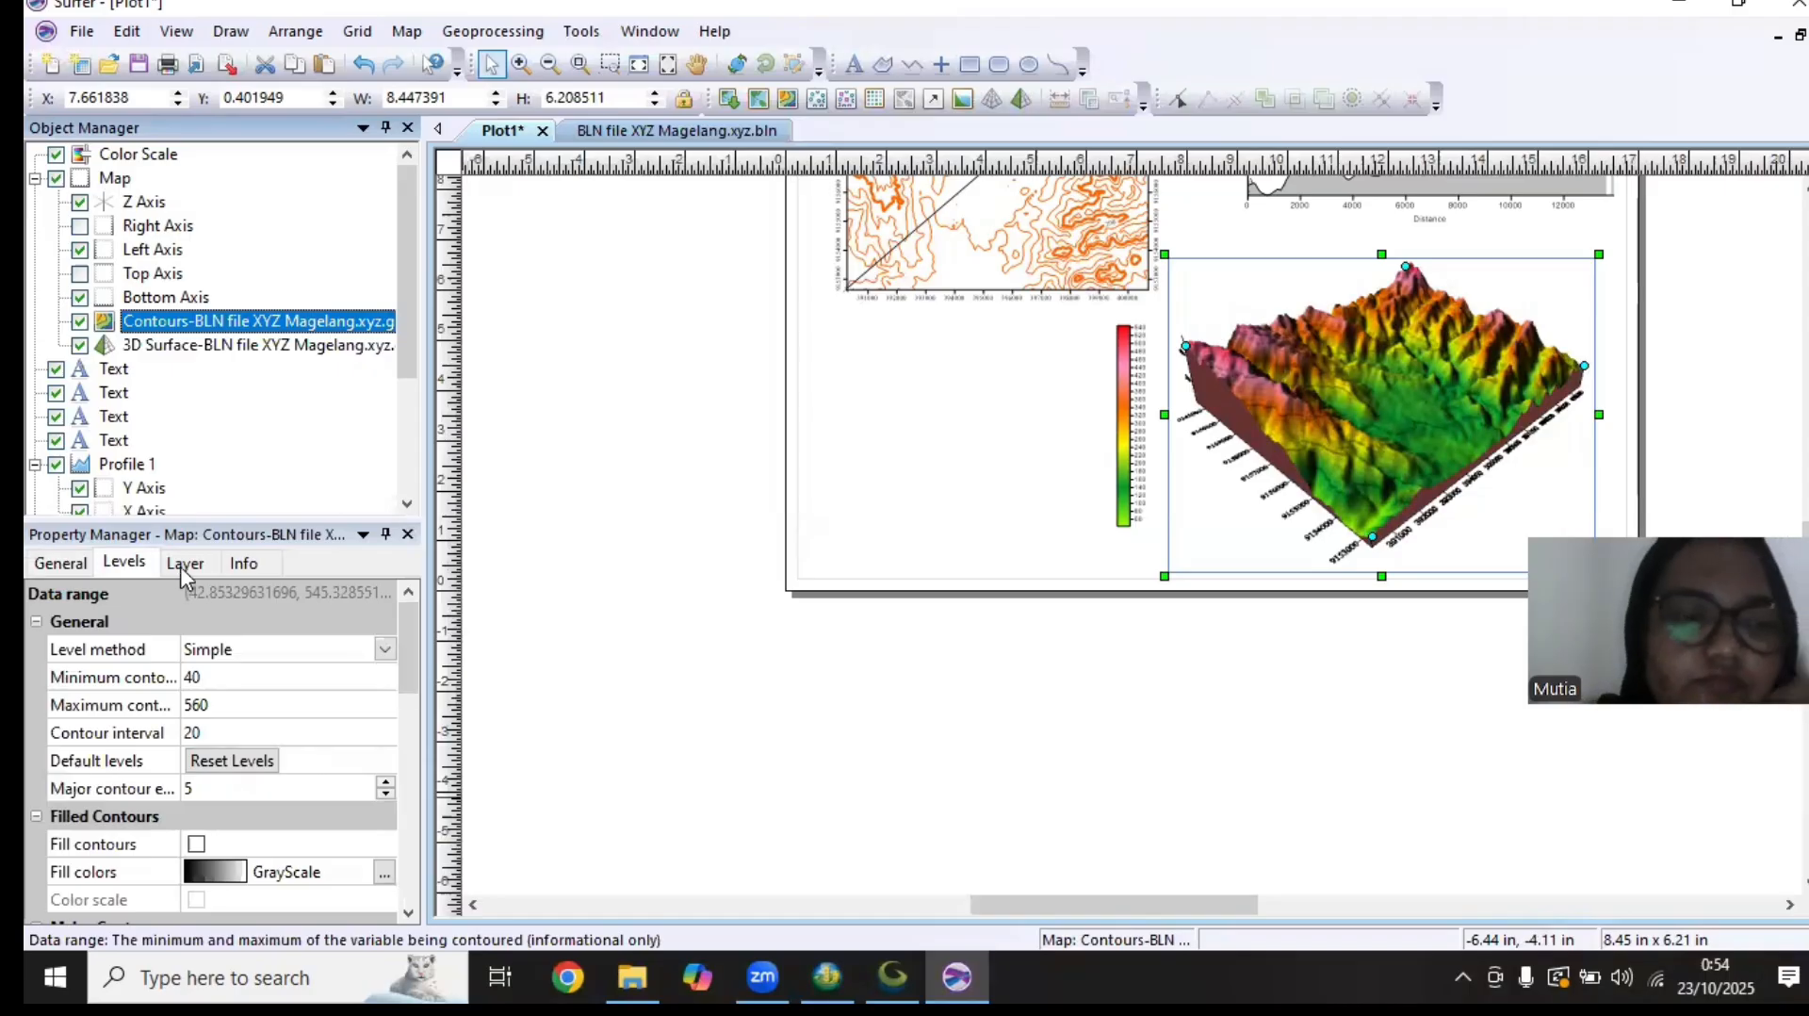
pyautogui.click(236, 564)
pyautogui.click(79, 568)
pyautogui.click(121, 560)
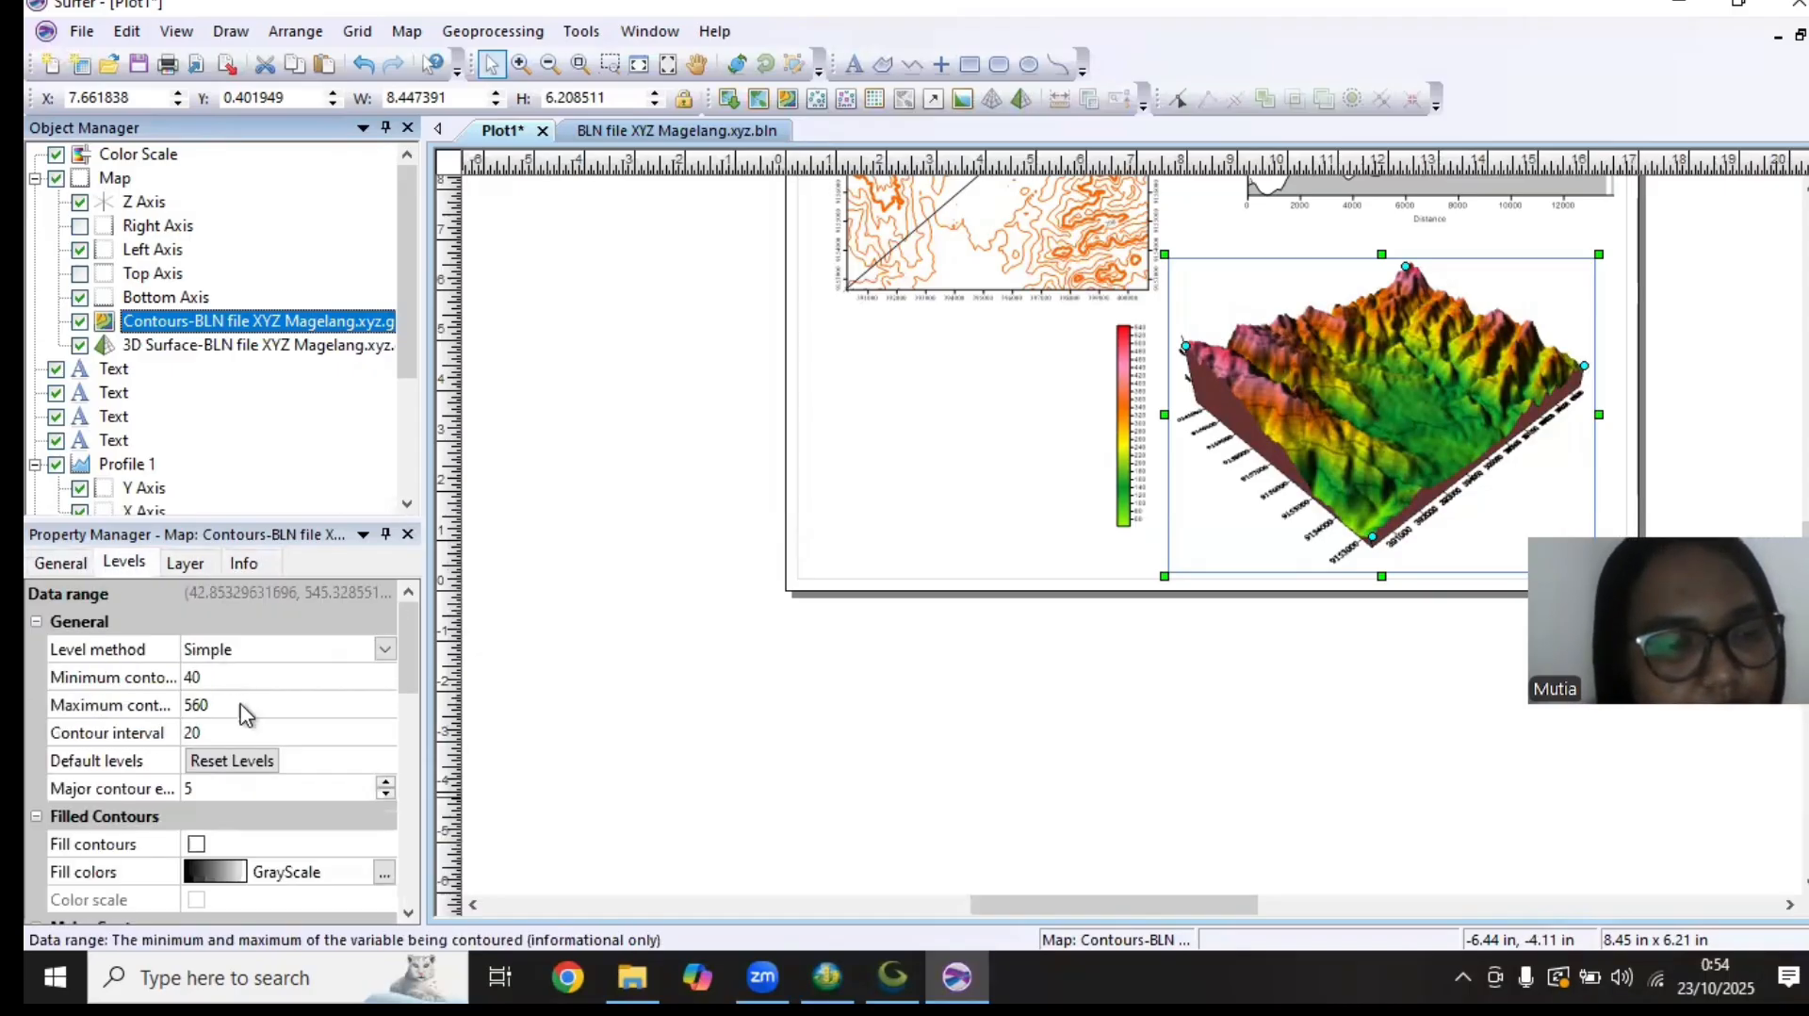
pyautogui.click(247, 738)
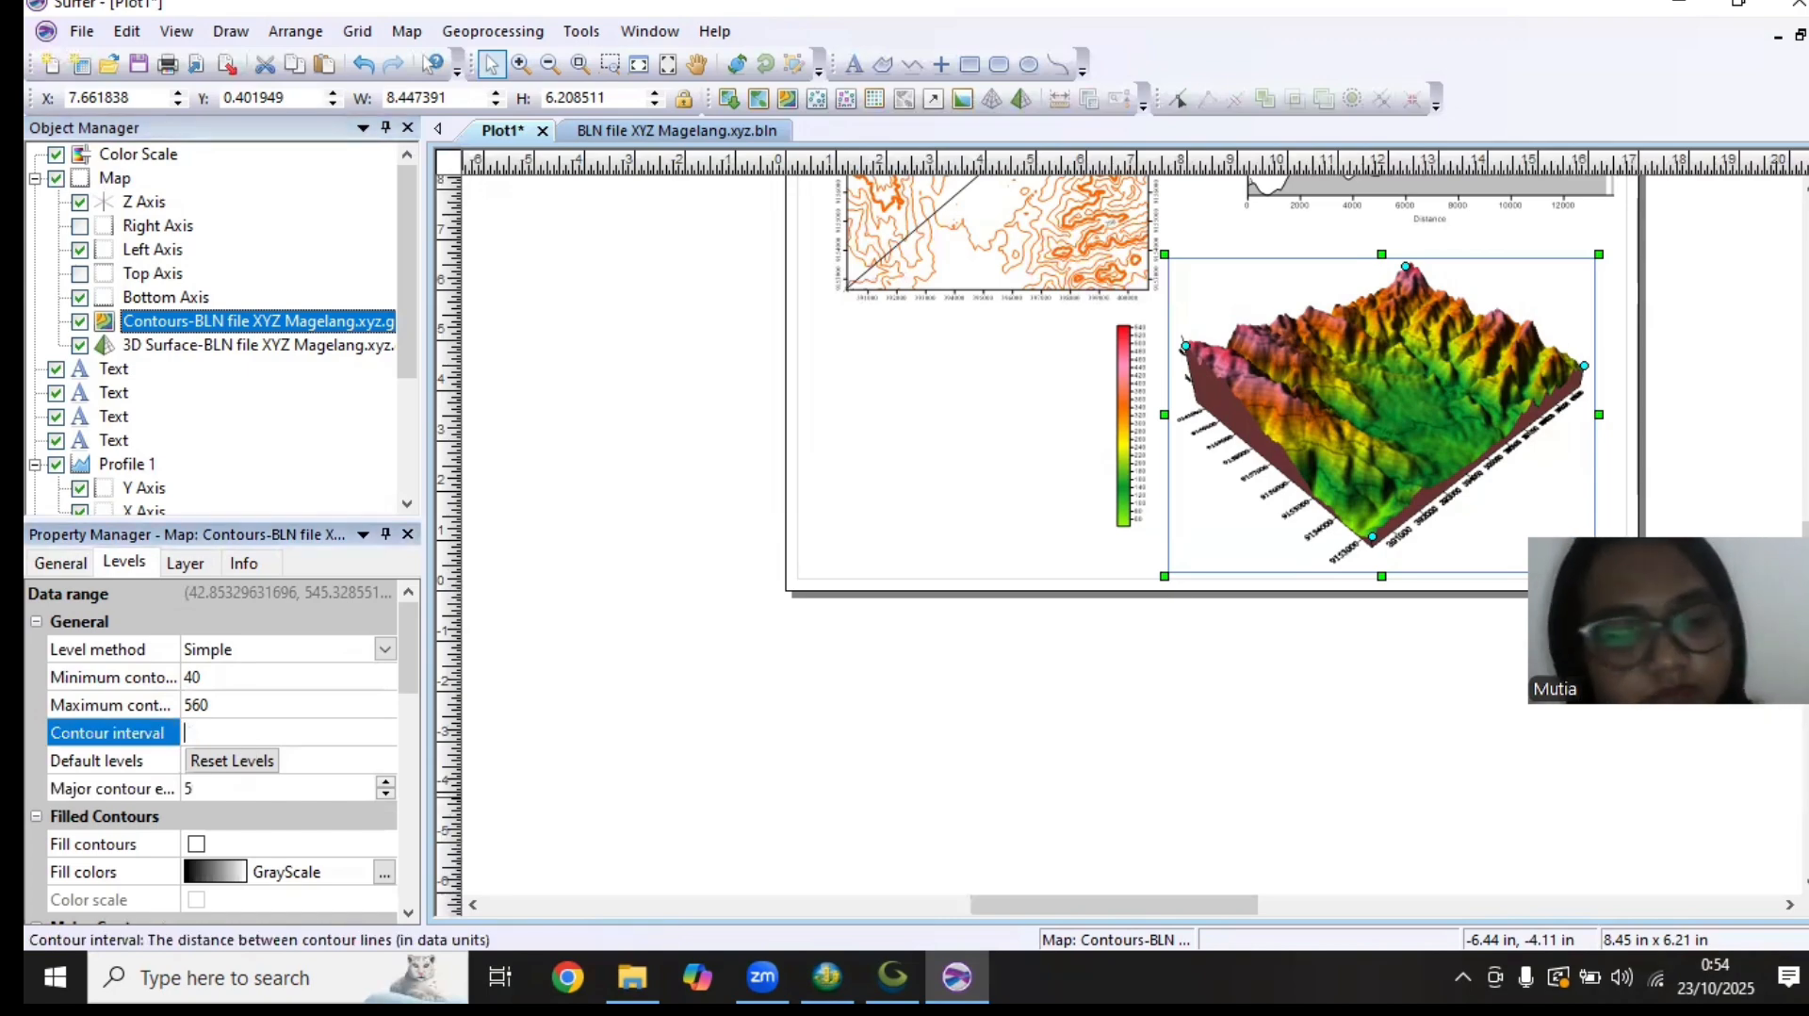
pyautogui.write('50')
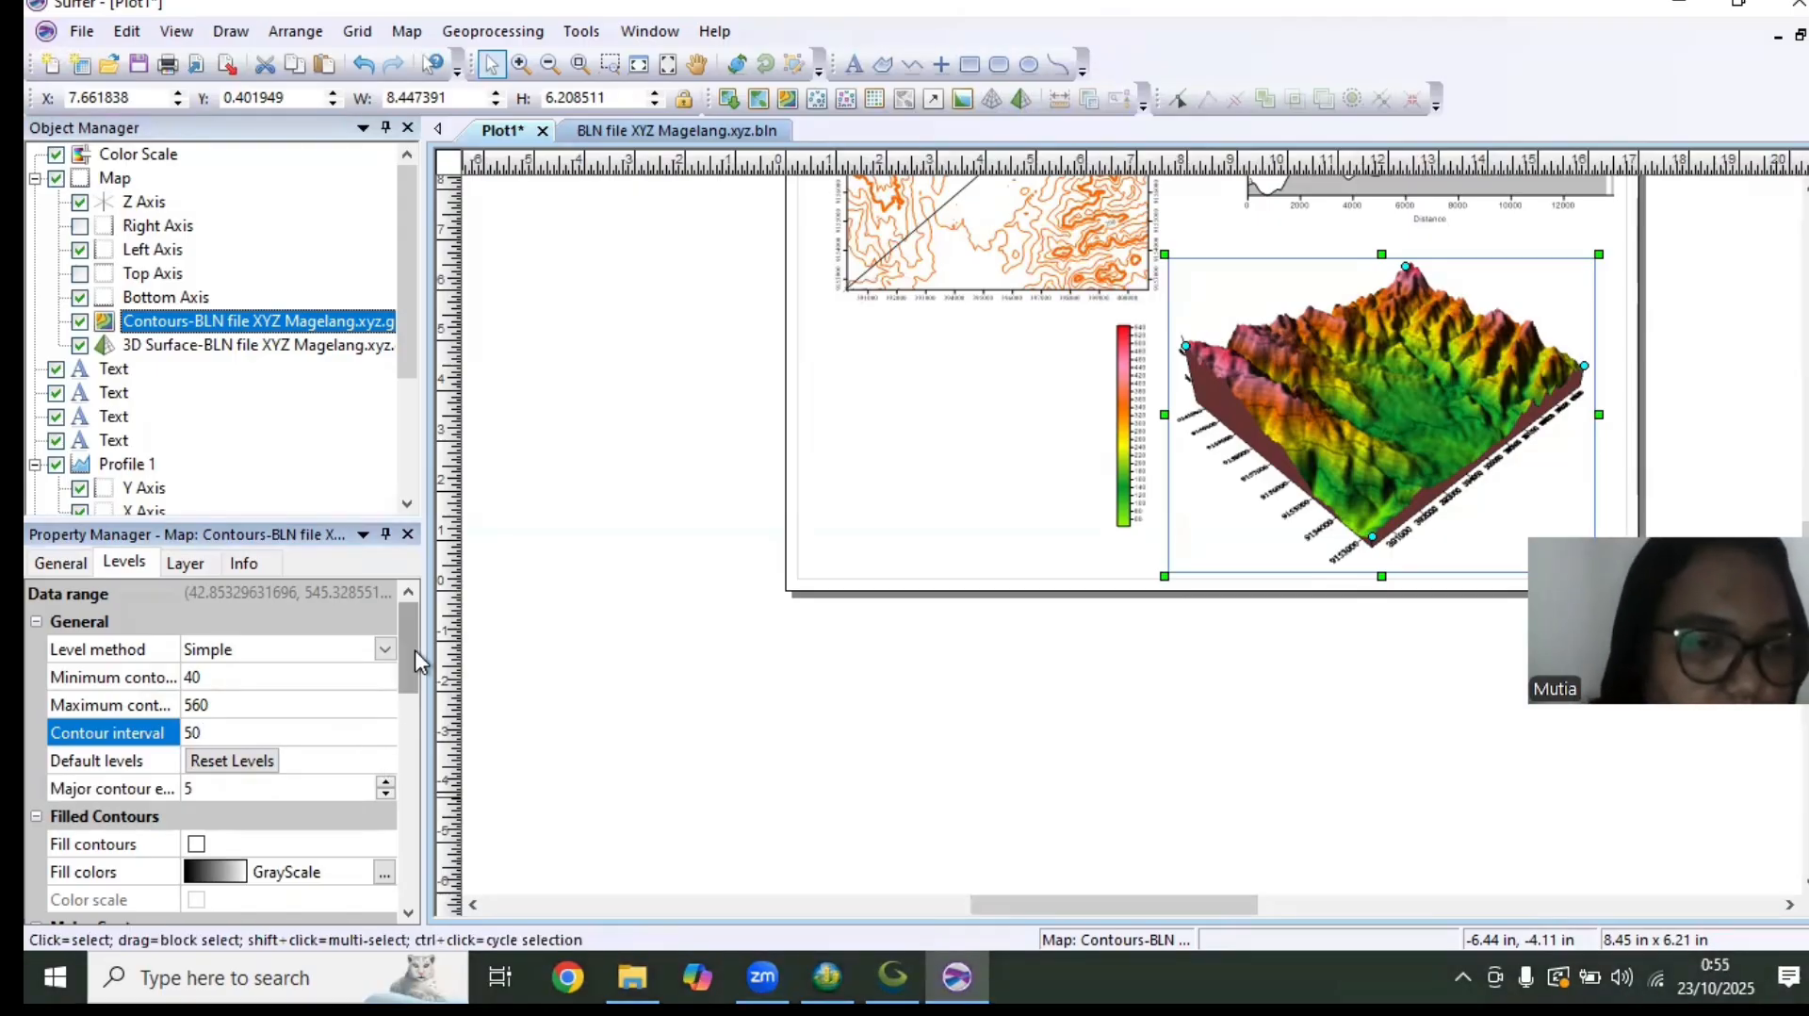
pyautogui.moveTo(409, 678); pyautogui.dragTo(422, 726)
# Add a 1-Grid Vector layer to the 3D surface map from the grid BLN file XYZ Magelang.xyz
pyautogui.click(240, 351)
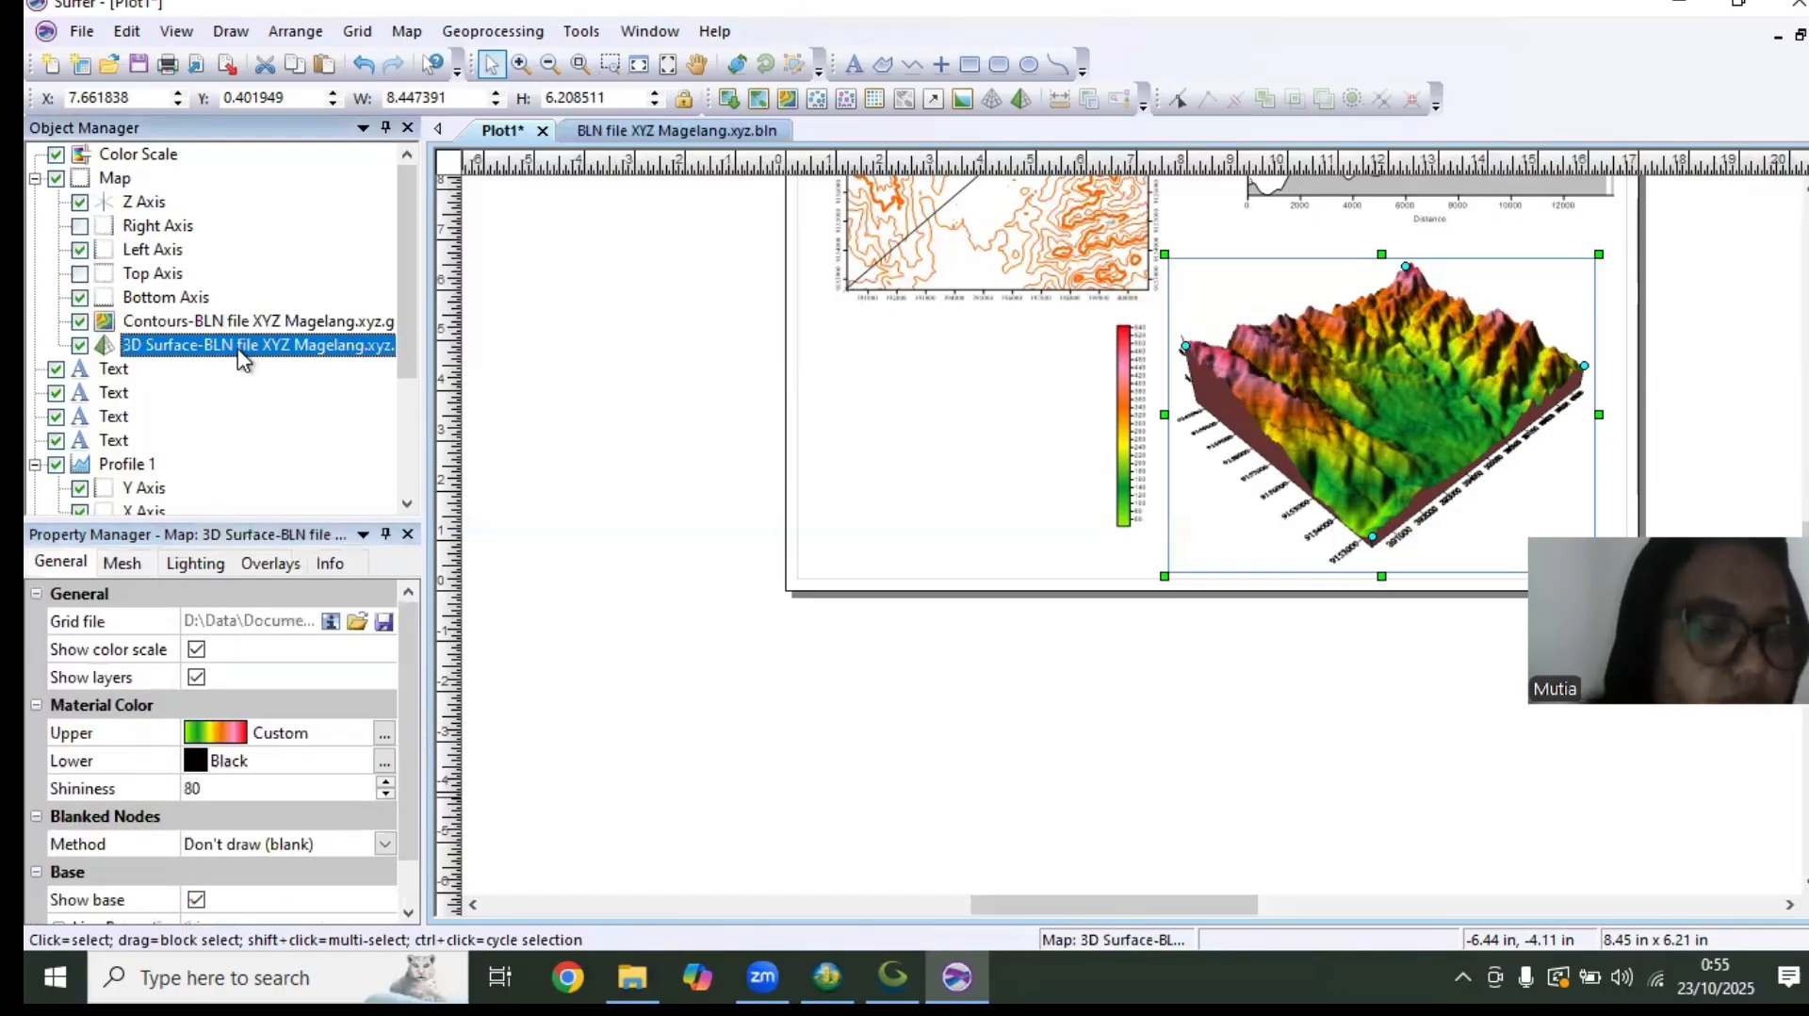
pyautogui.rightClick(243, 358)
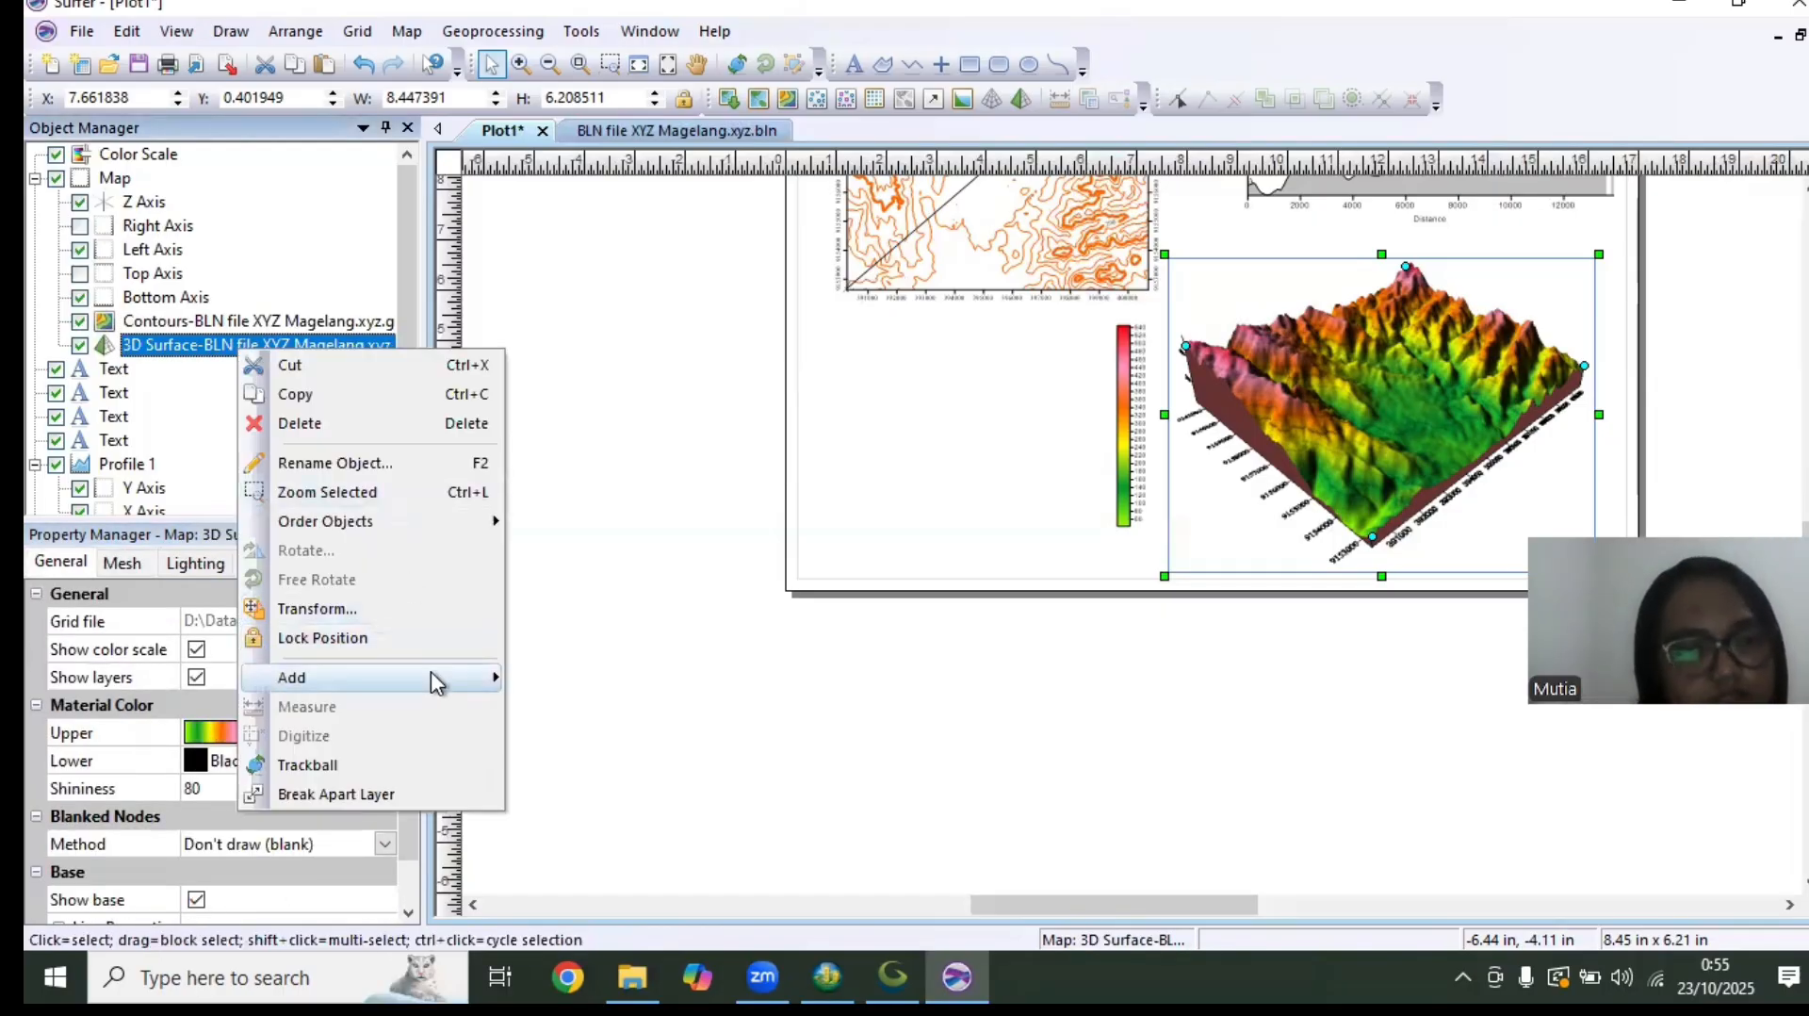
pyautogui.moveTo(492, 667)
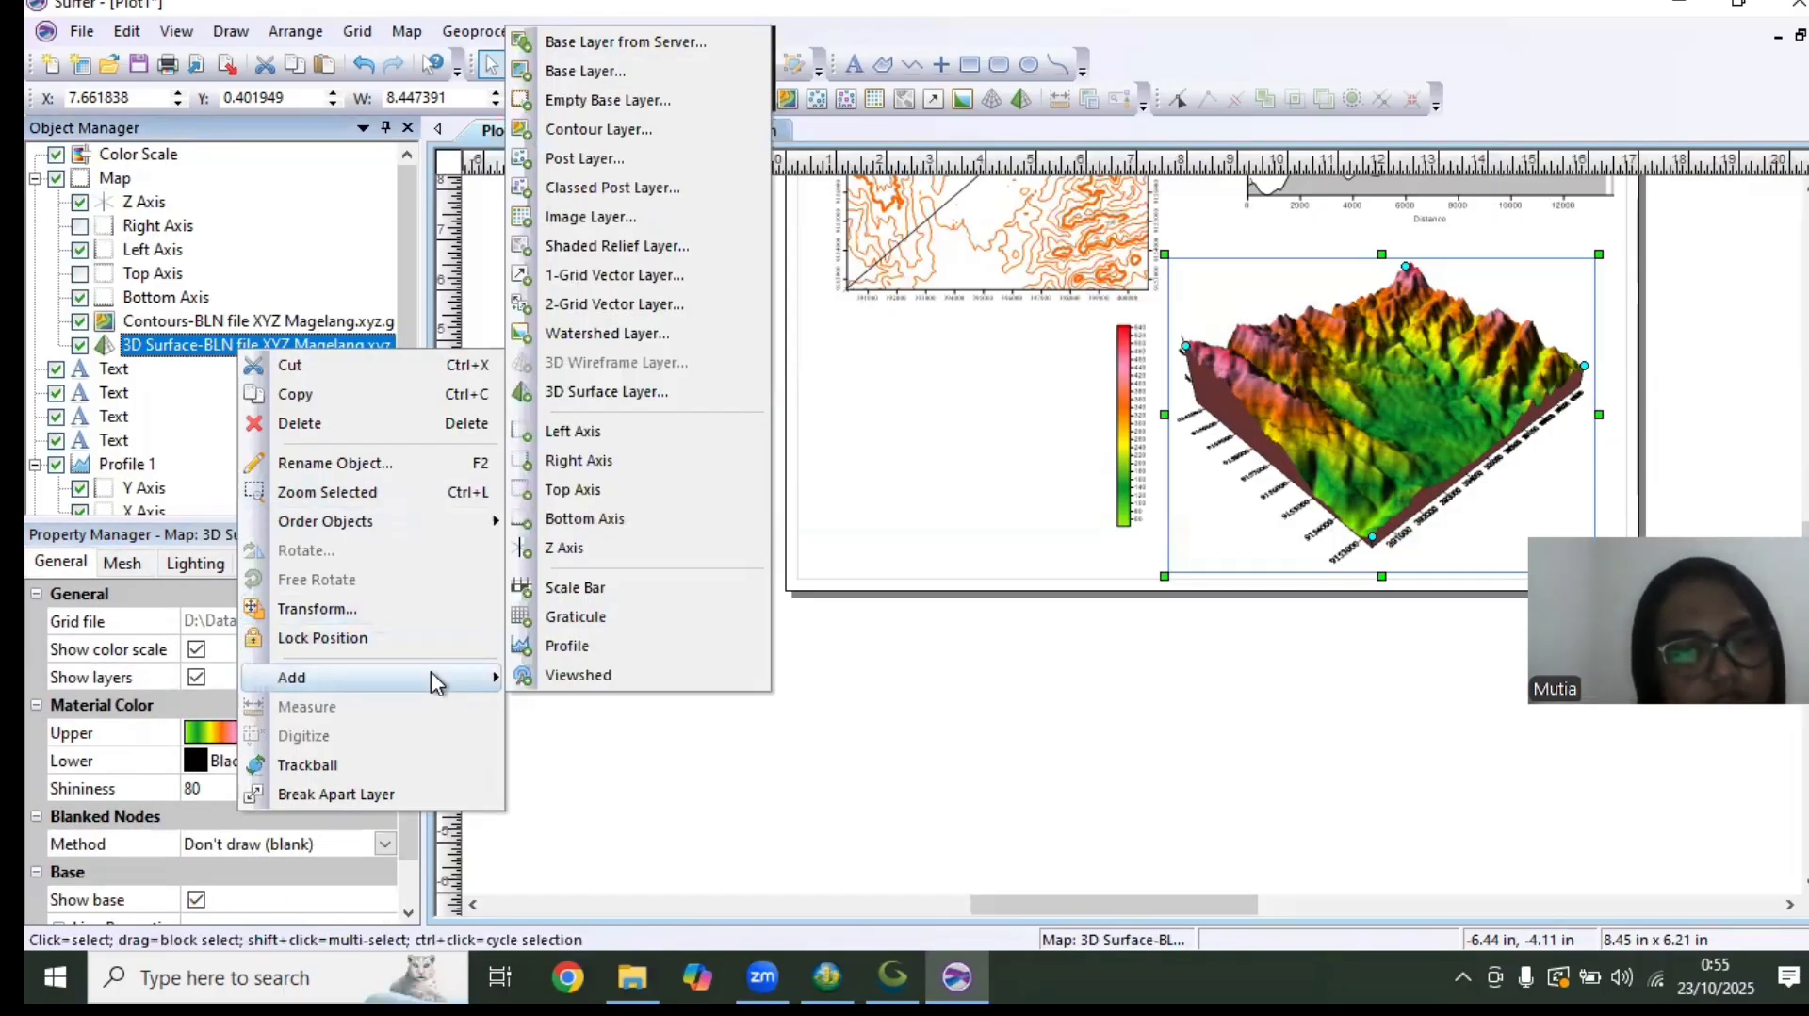
pyautogui.click(589, 275)
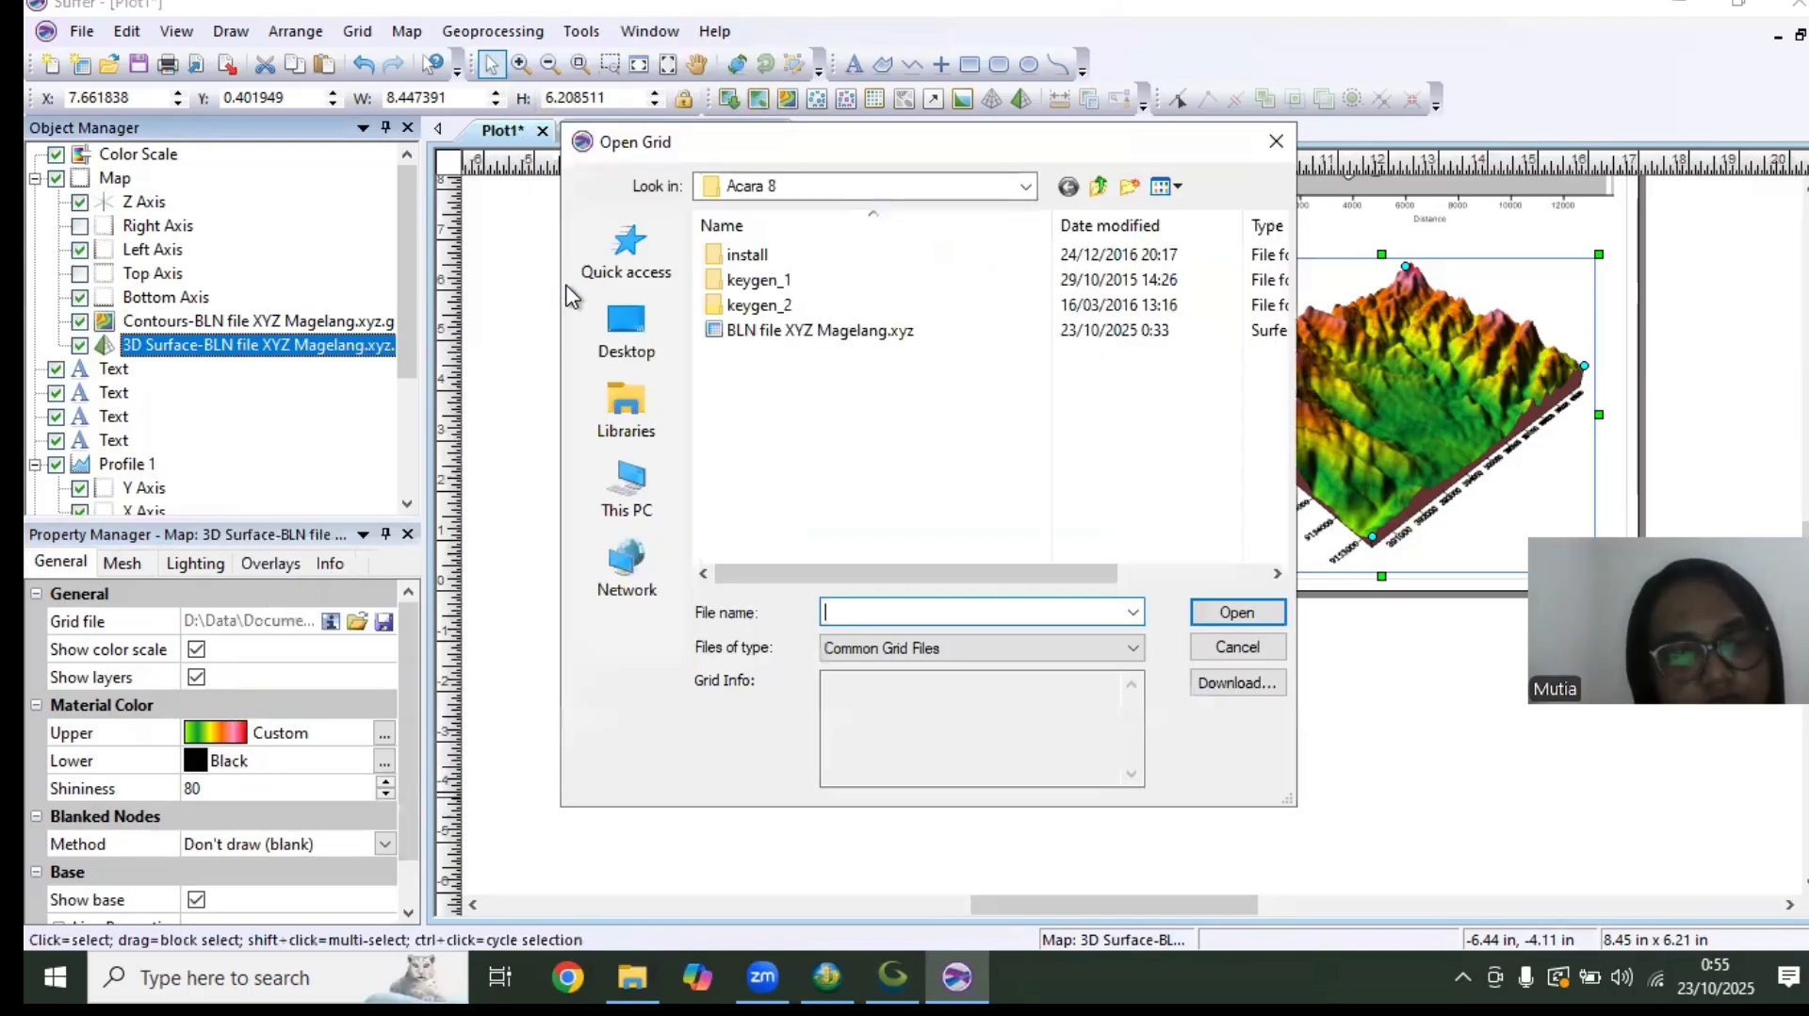
pyautogui.click(886, 331)
pyautogui.click(1236, 612)
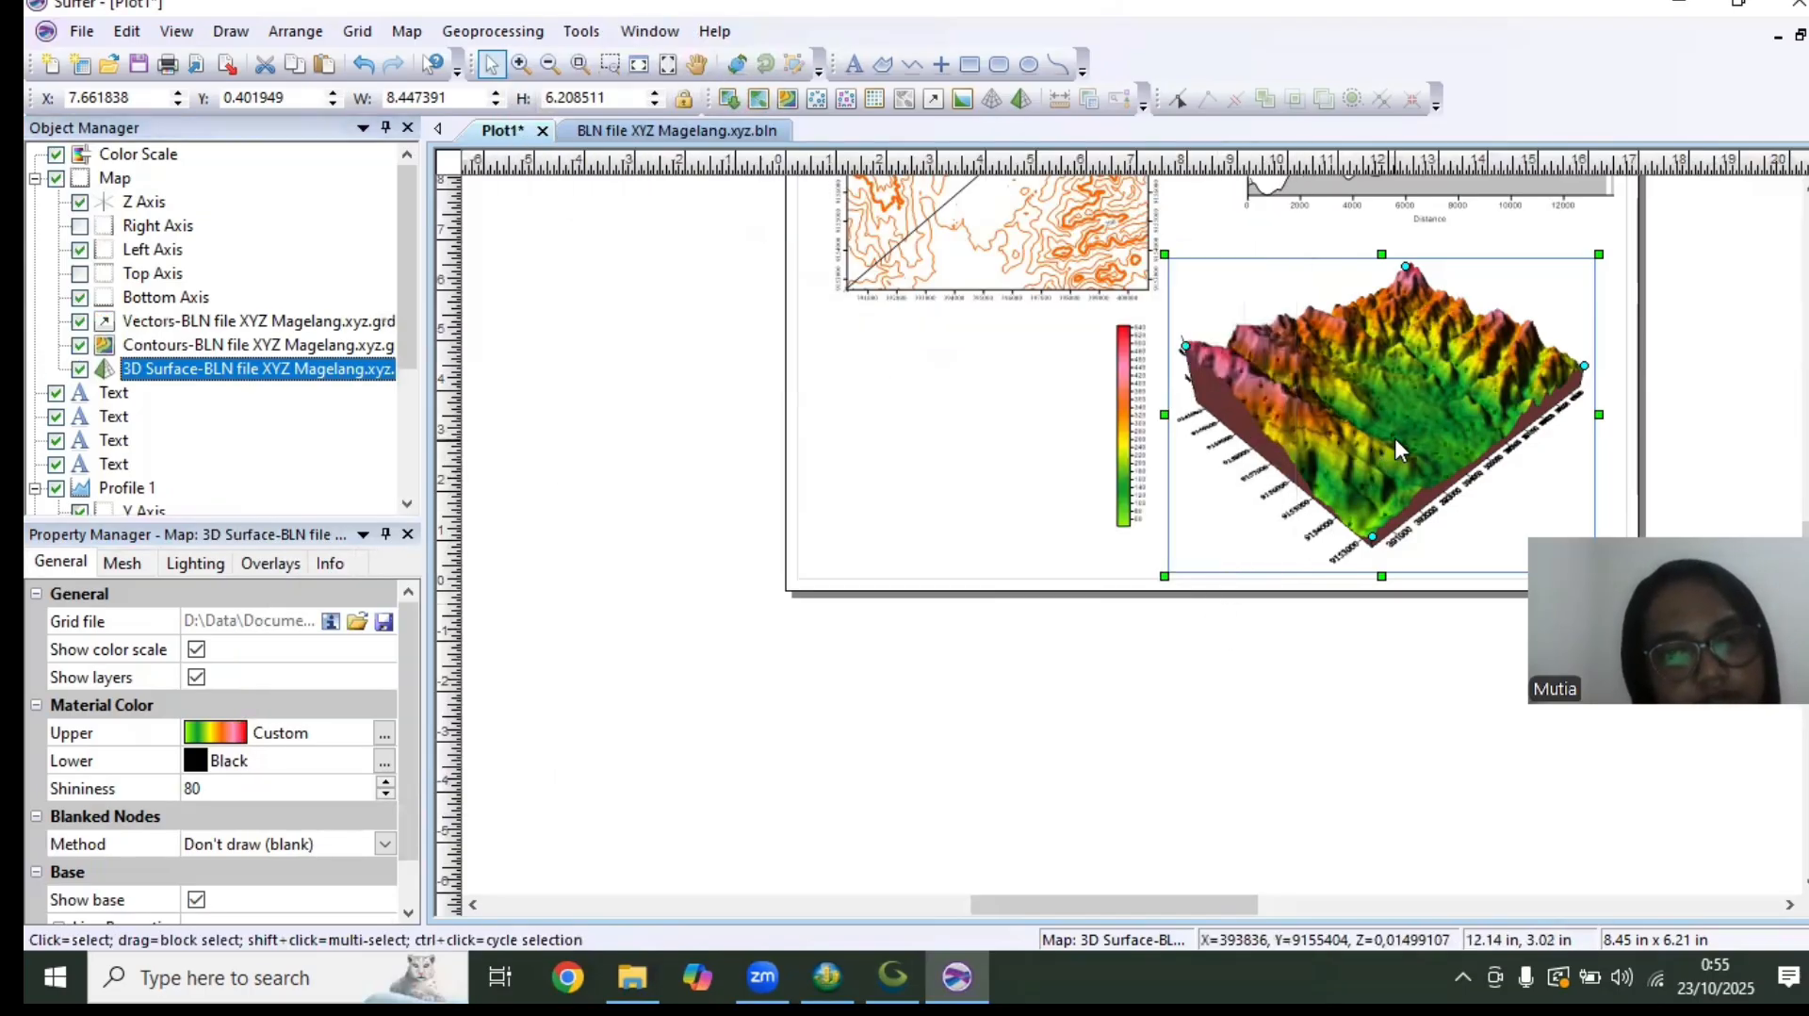
# Set the X frequency and Y frequency of the 3D map's vector layer symbols to 10
pyautogui.moveTo(1684, 366); pyautogui.dragTo(1341, 472)
pyautogui.scroll(-2, 1340, 472)
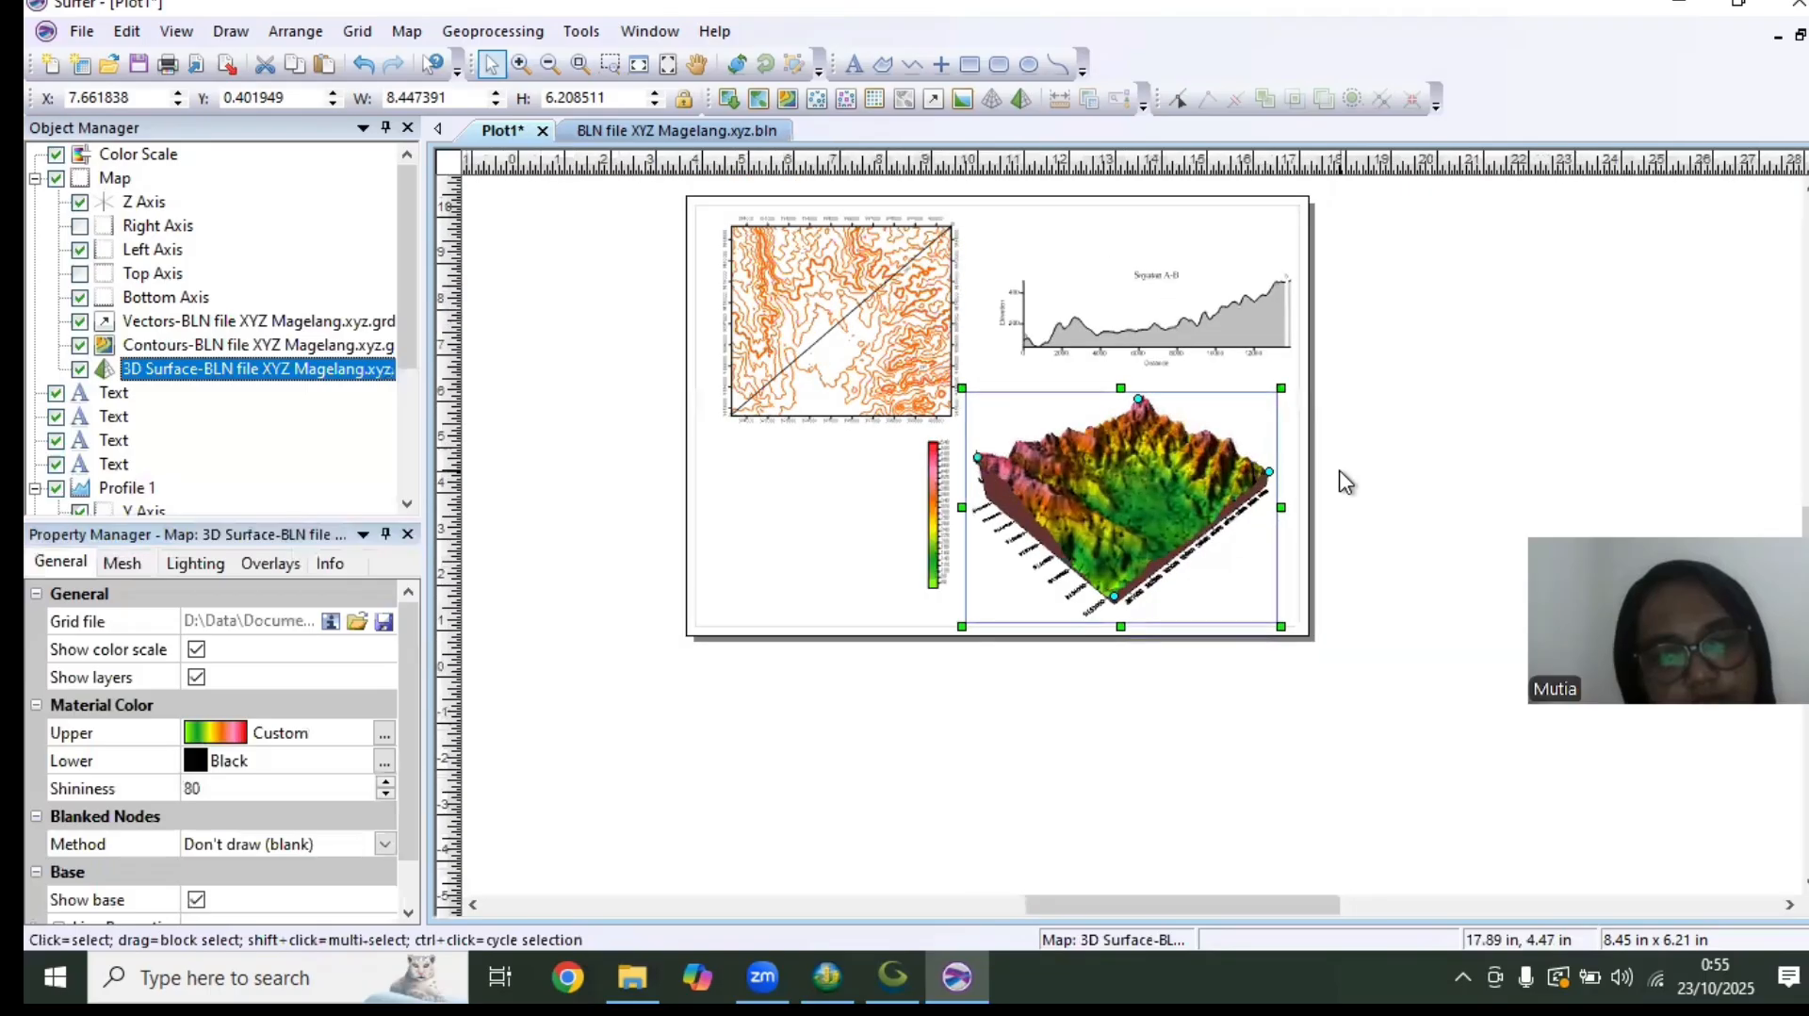
pyautogui.scroll(1, 1333, 476)
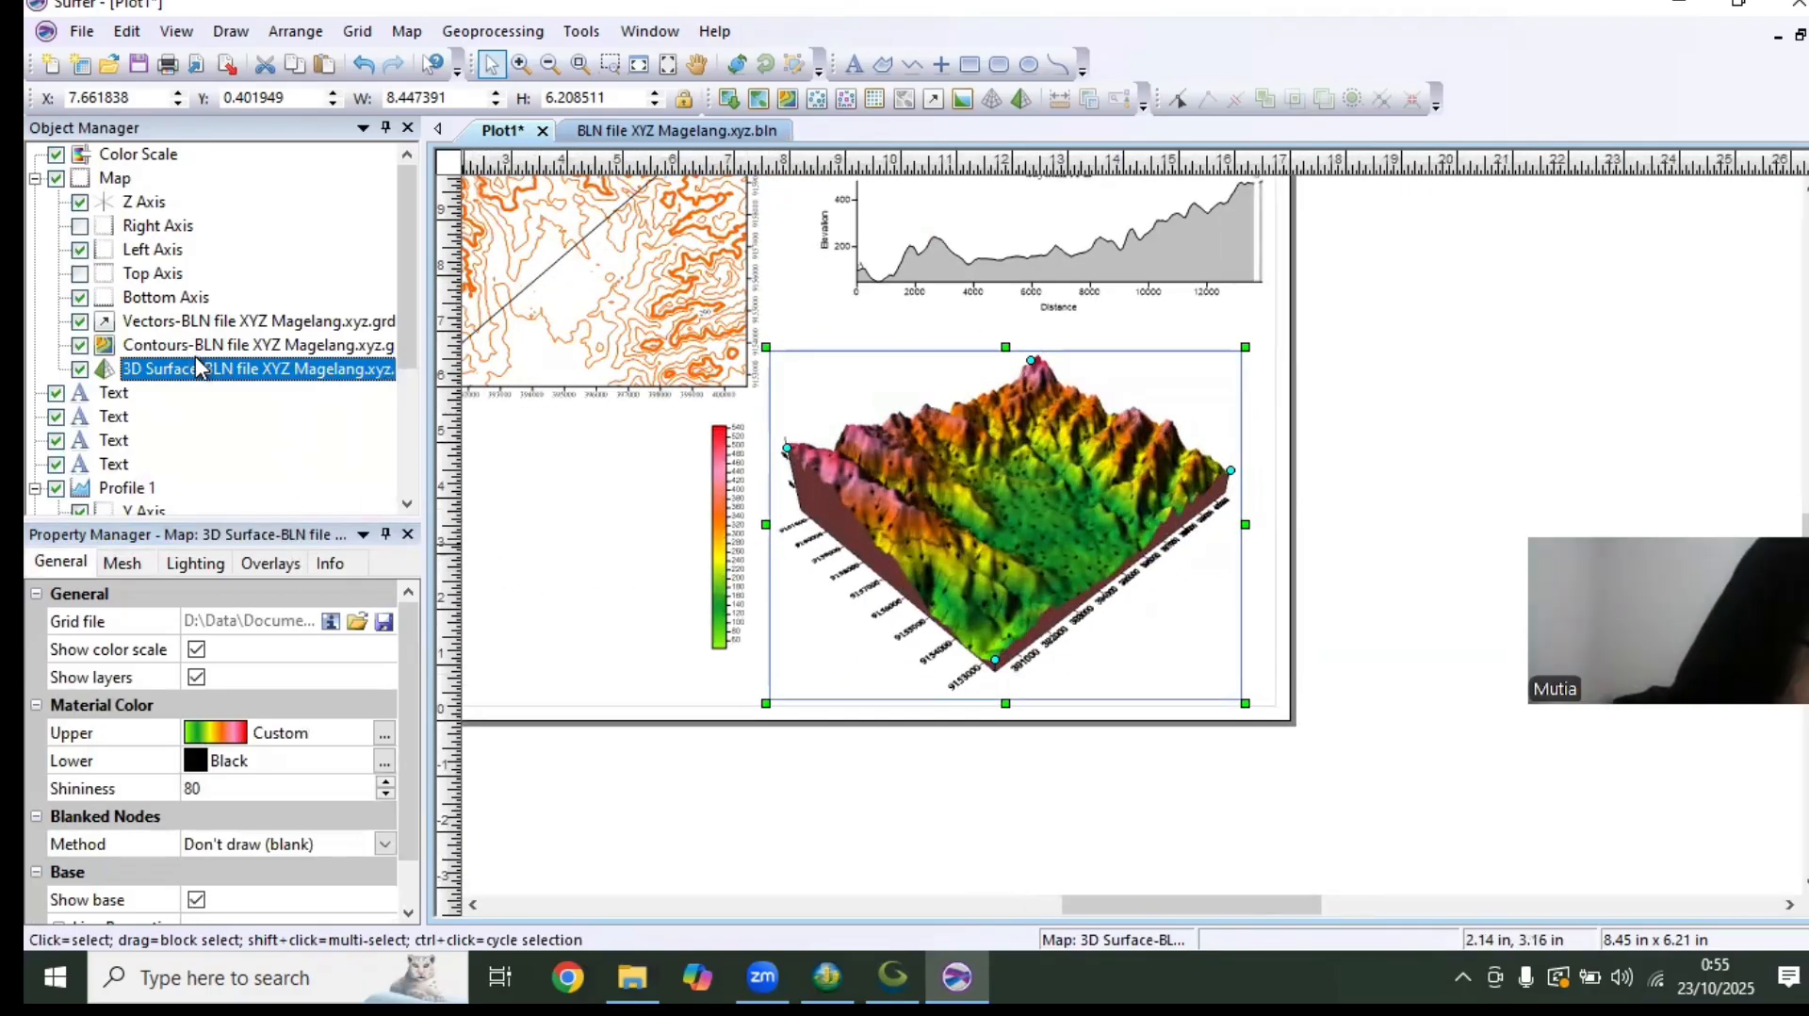
pyautogui.click(203, 322)
pyautogui.click(282, 563)
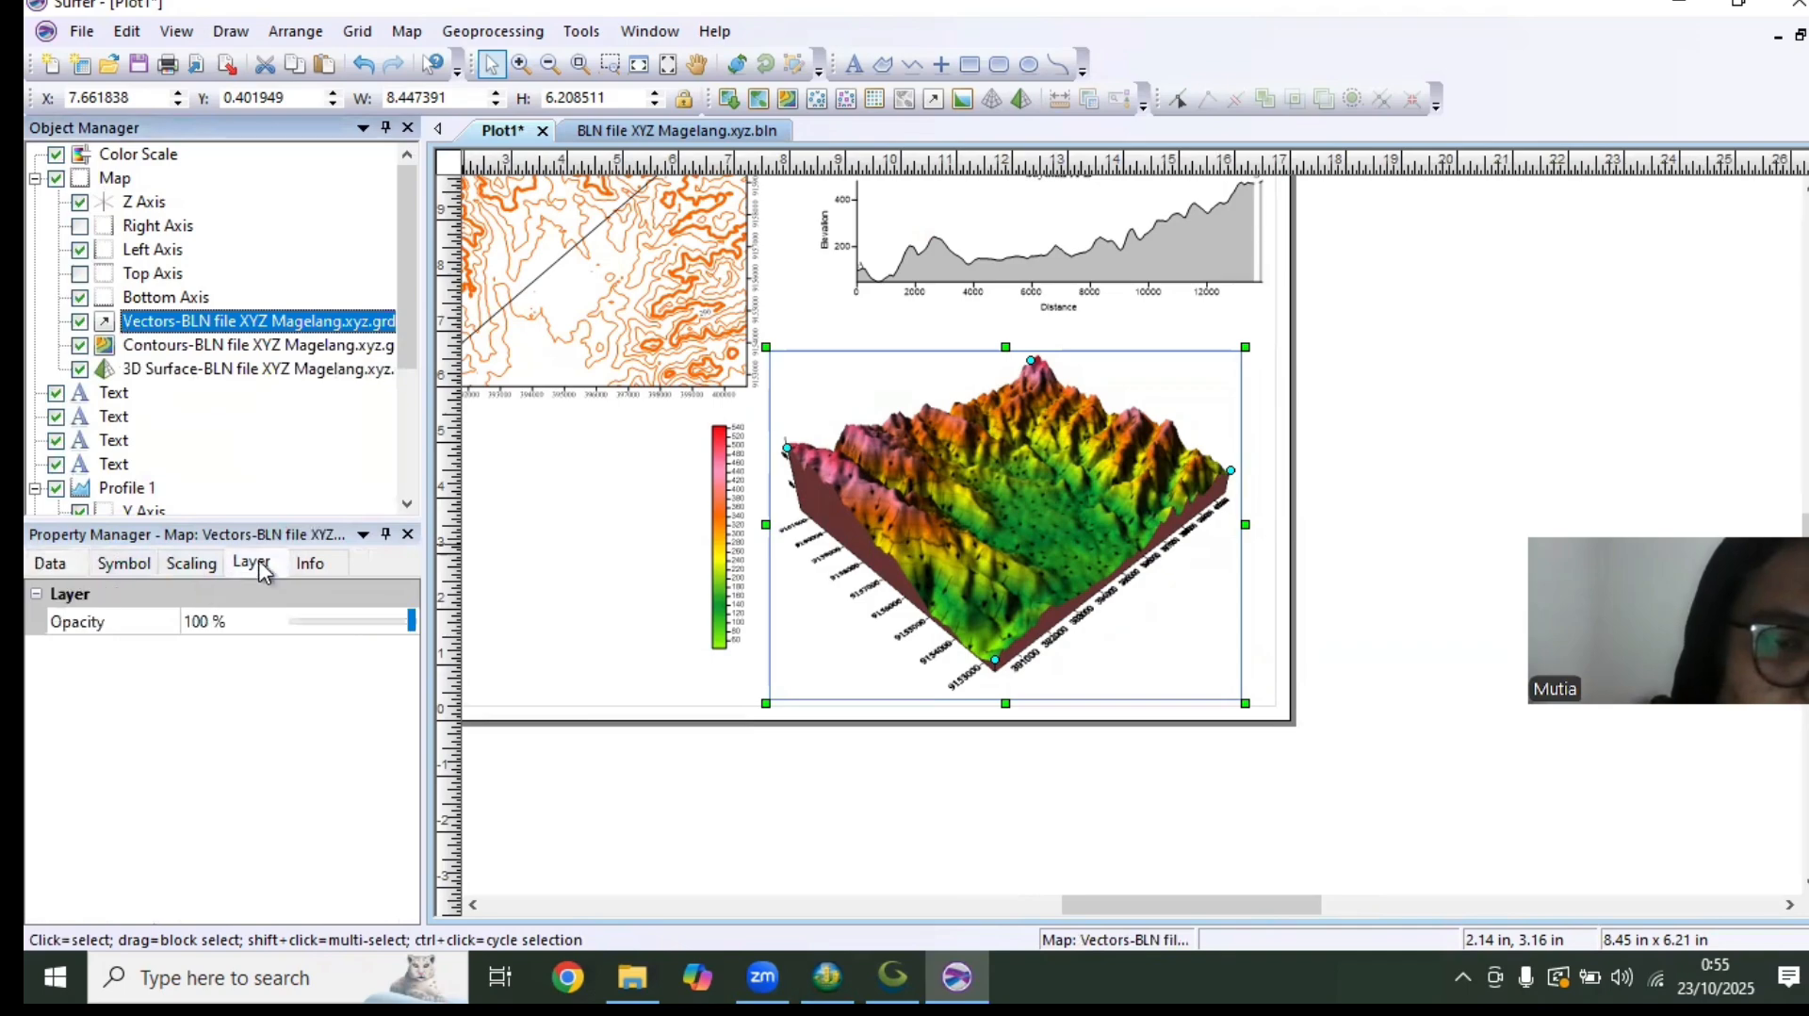
pyautogui.click(198, 562)
pyautogui.click(130, 564)
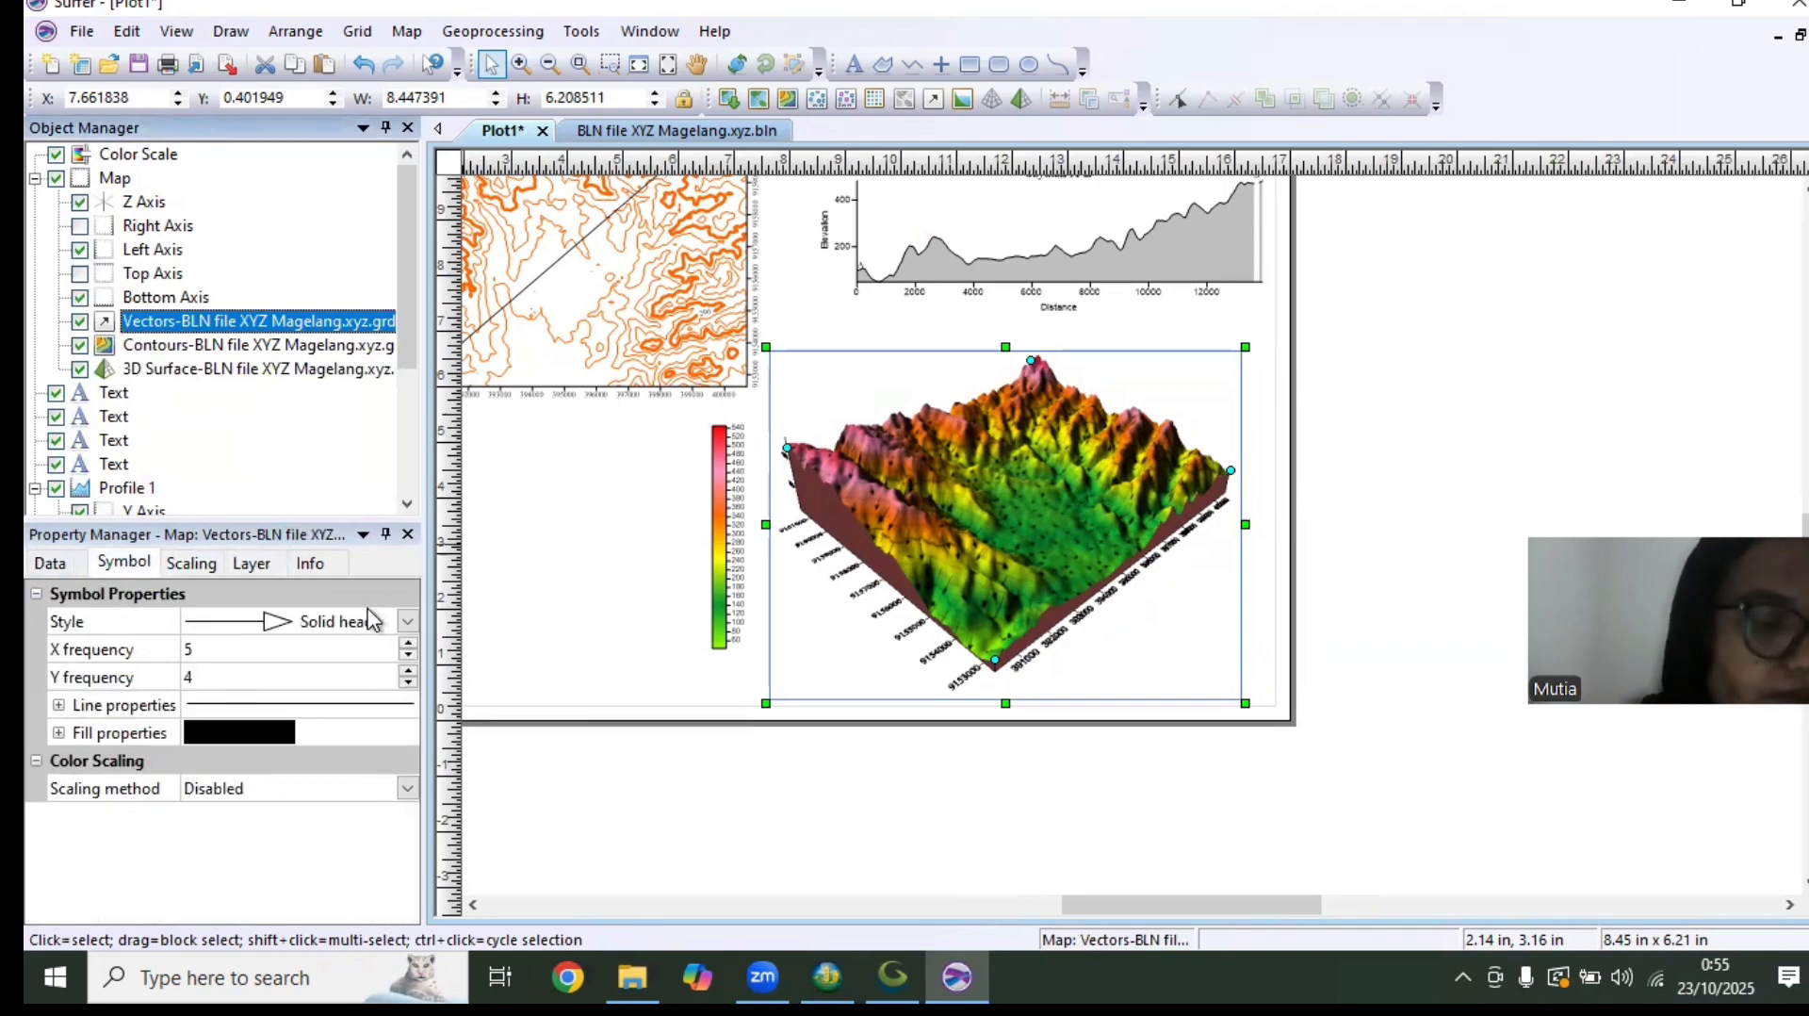
pyautogui.click(406, 644)
pyautogui.click(406, 645)
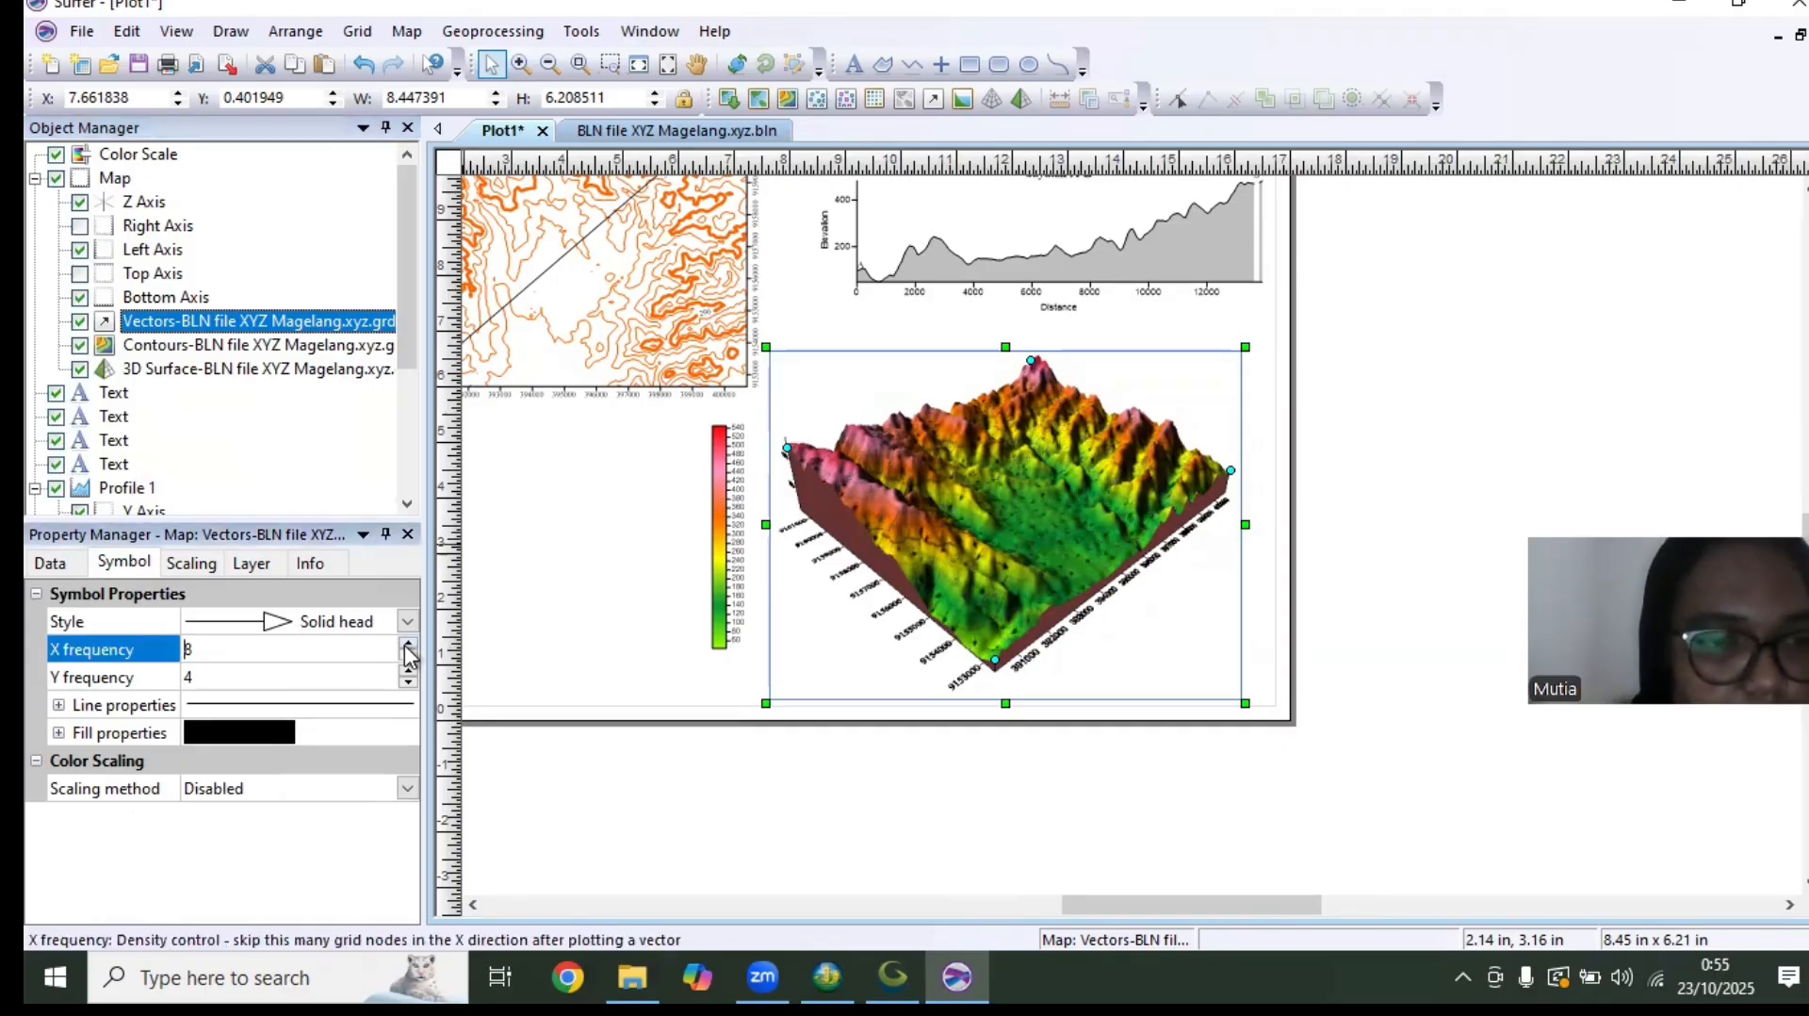
pyautogui.click(406, 645)
pyautogui.click(406, 644)
pyautogui.click(412, 669)
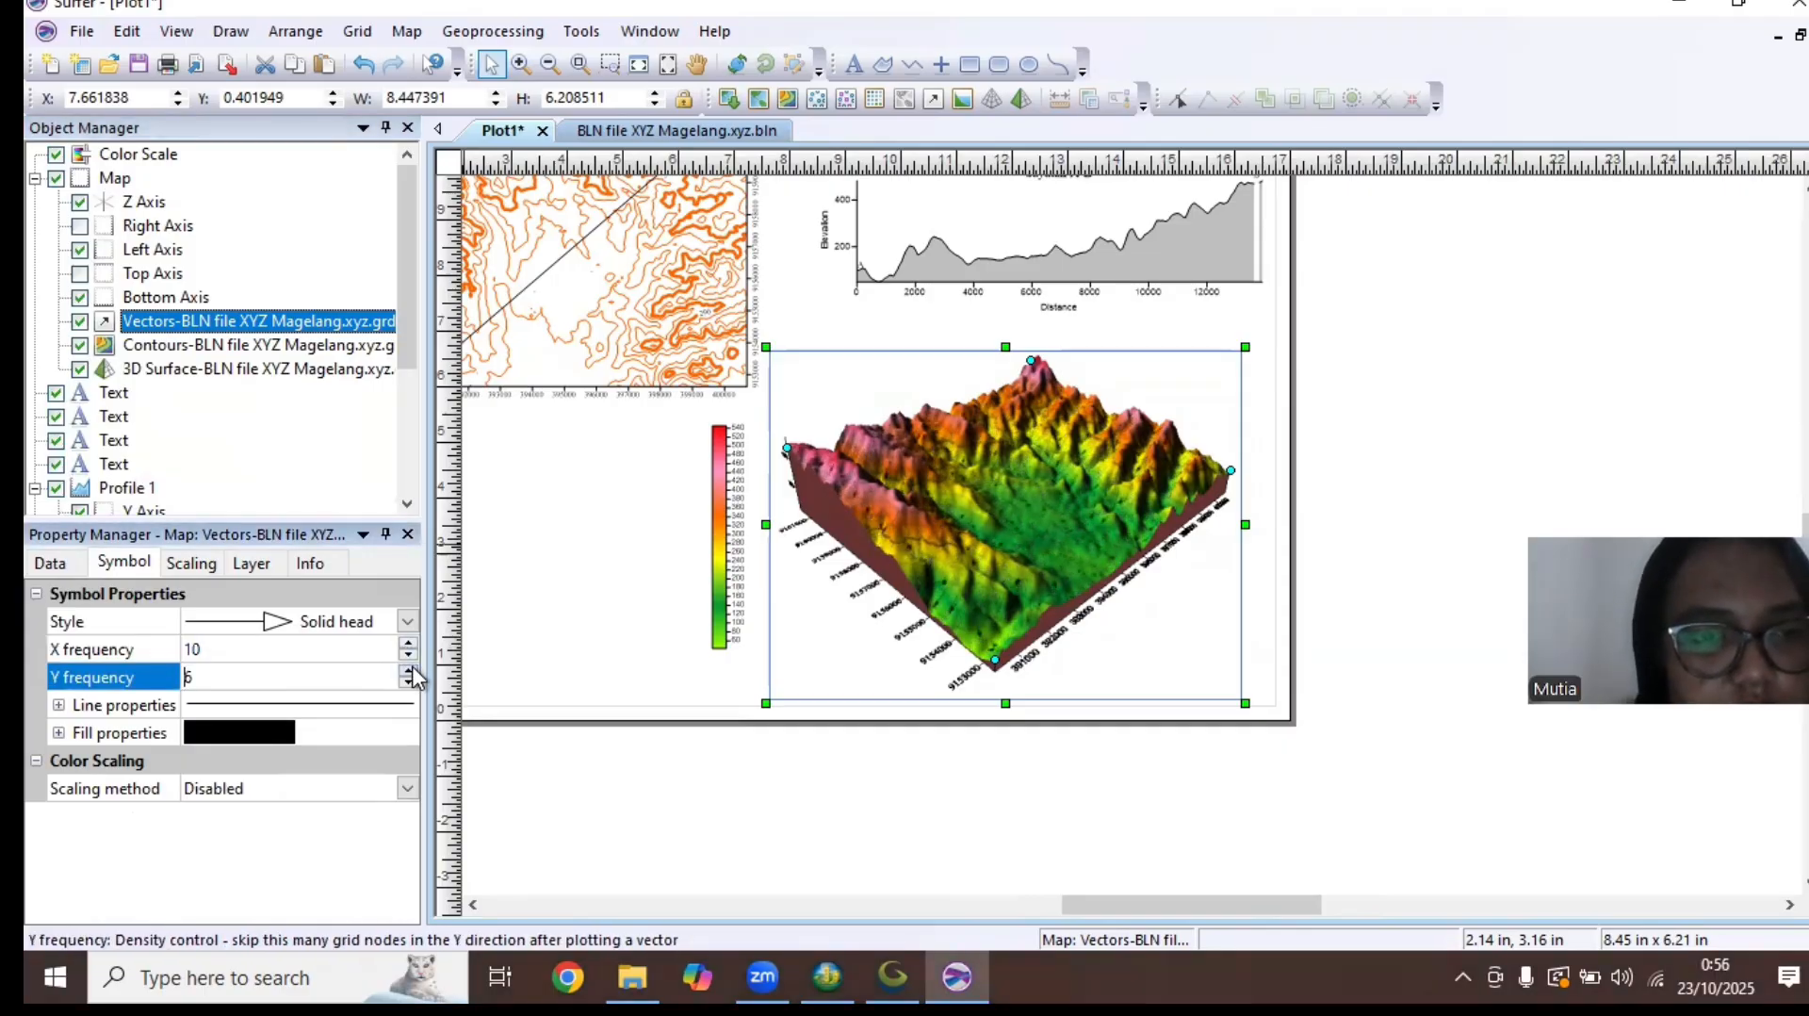
pyautogui.click(412, 669)
pyautogui.click(412, 669)
pyautogui.click(412, 669)
pyautogui.click(412, 669)
pyautogui.click(412, 669)
pyautogui.scroll(4, 1104, 693)
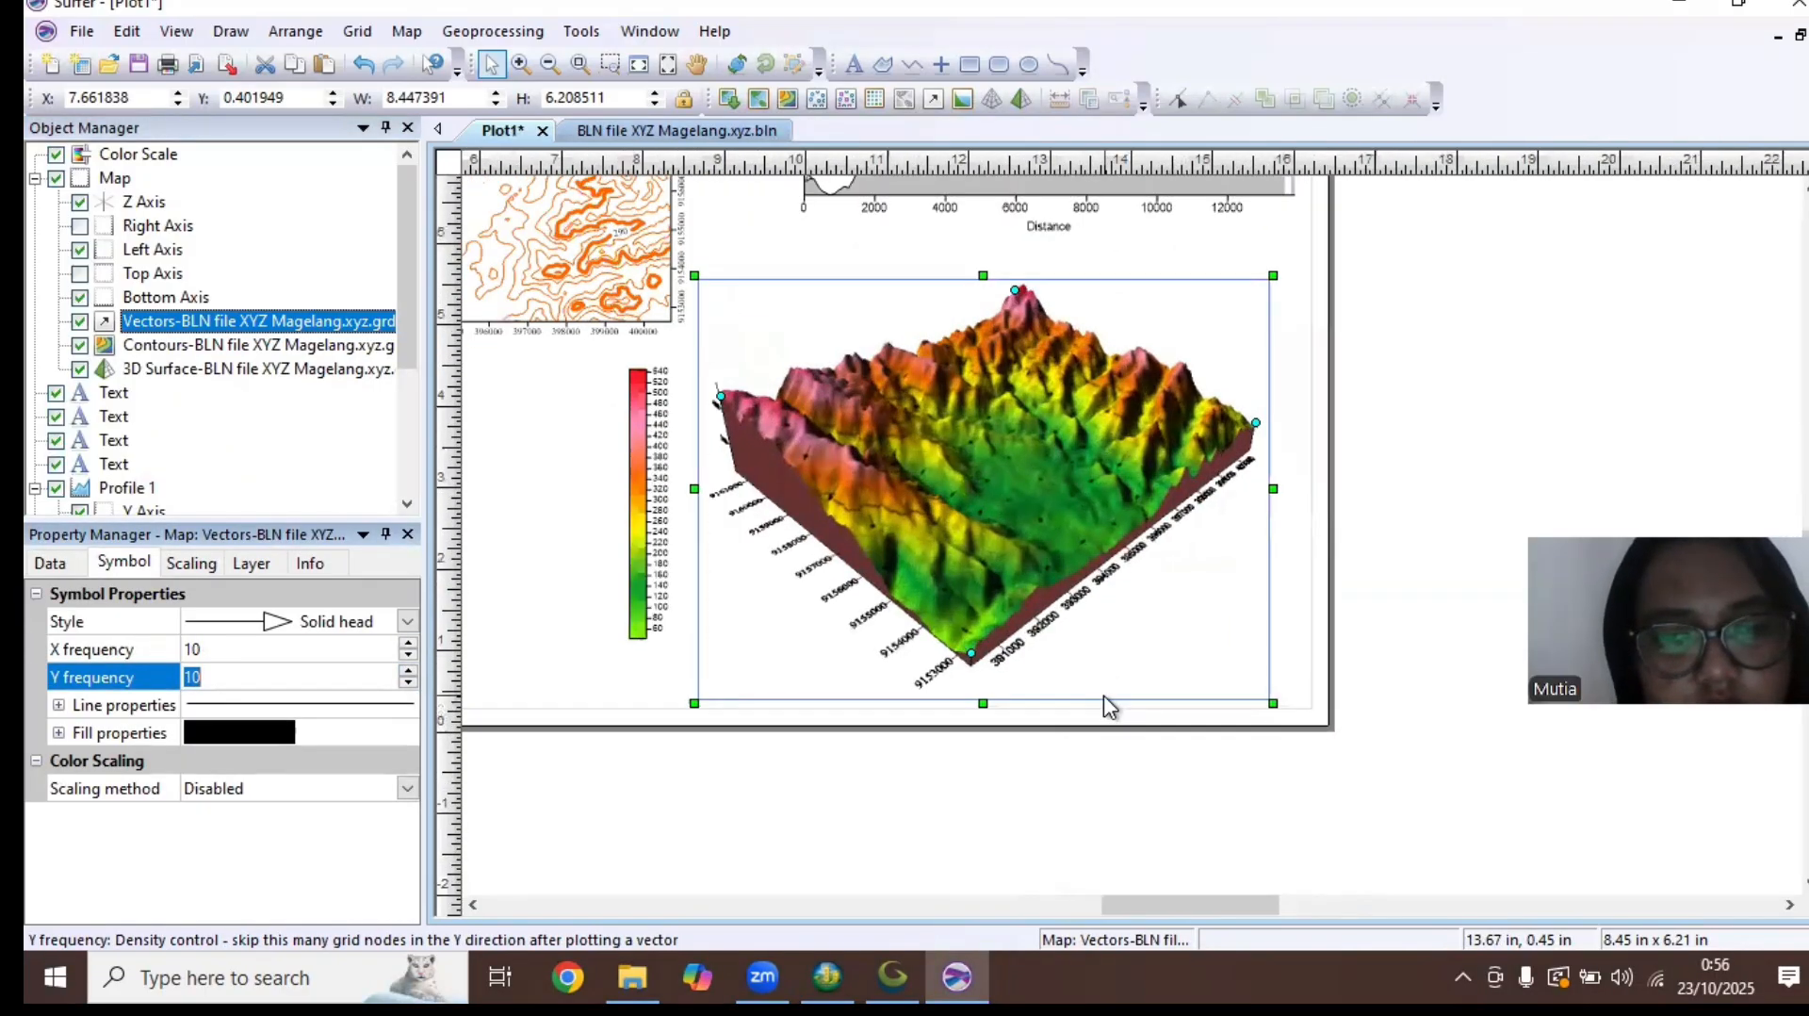
pyautogui.moveTo(1094, 598); pyautogui.dragTo(1115, 725)
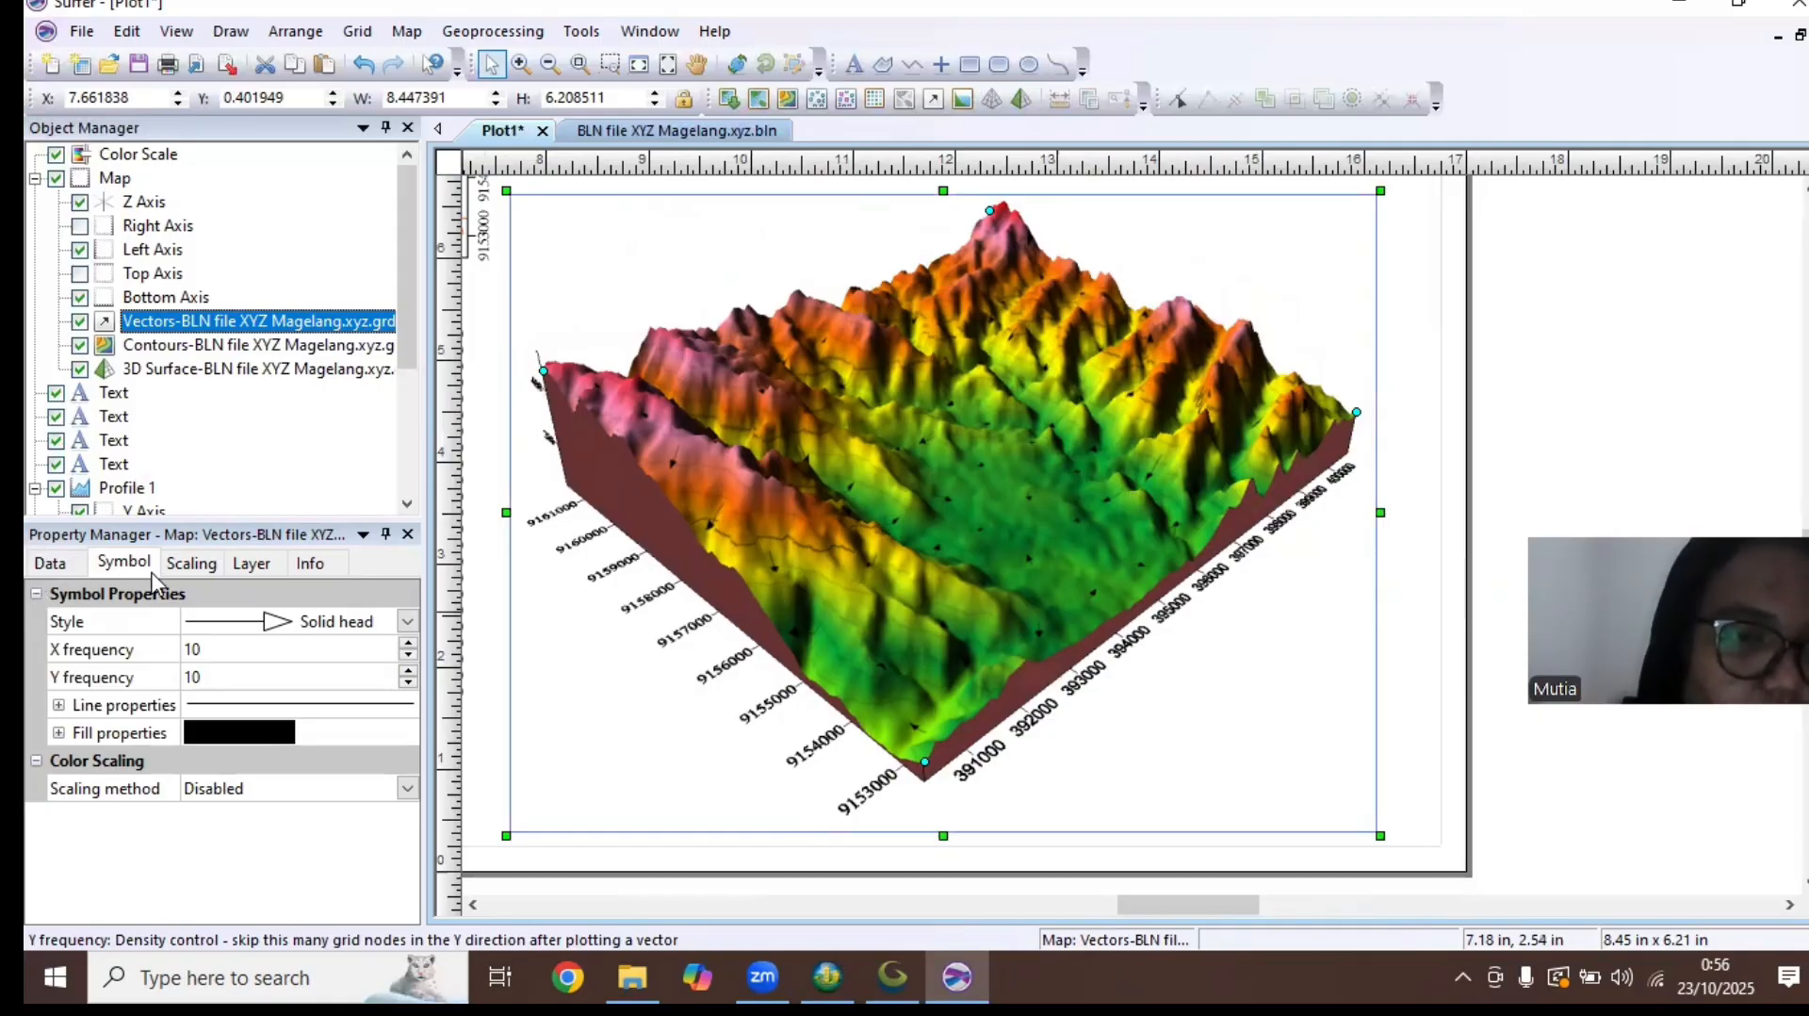
pyautogui.click(190, 562)
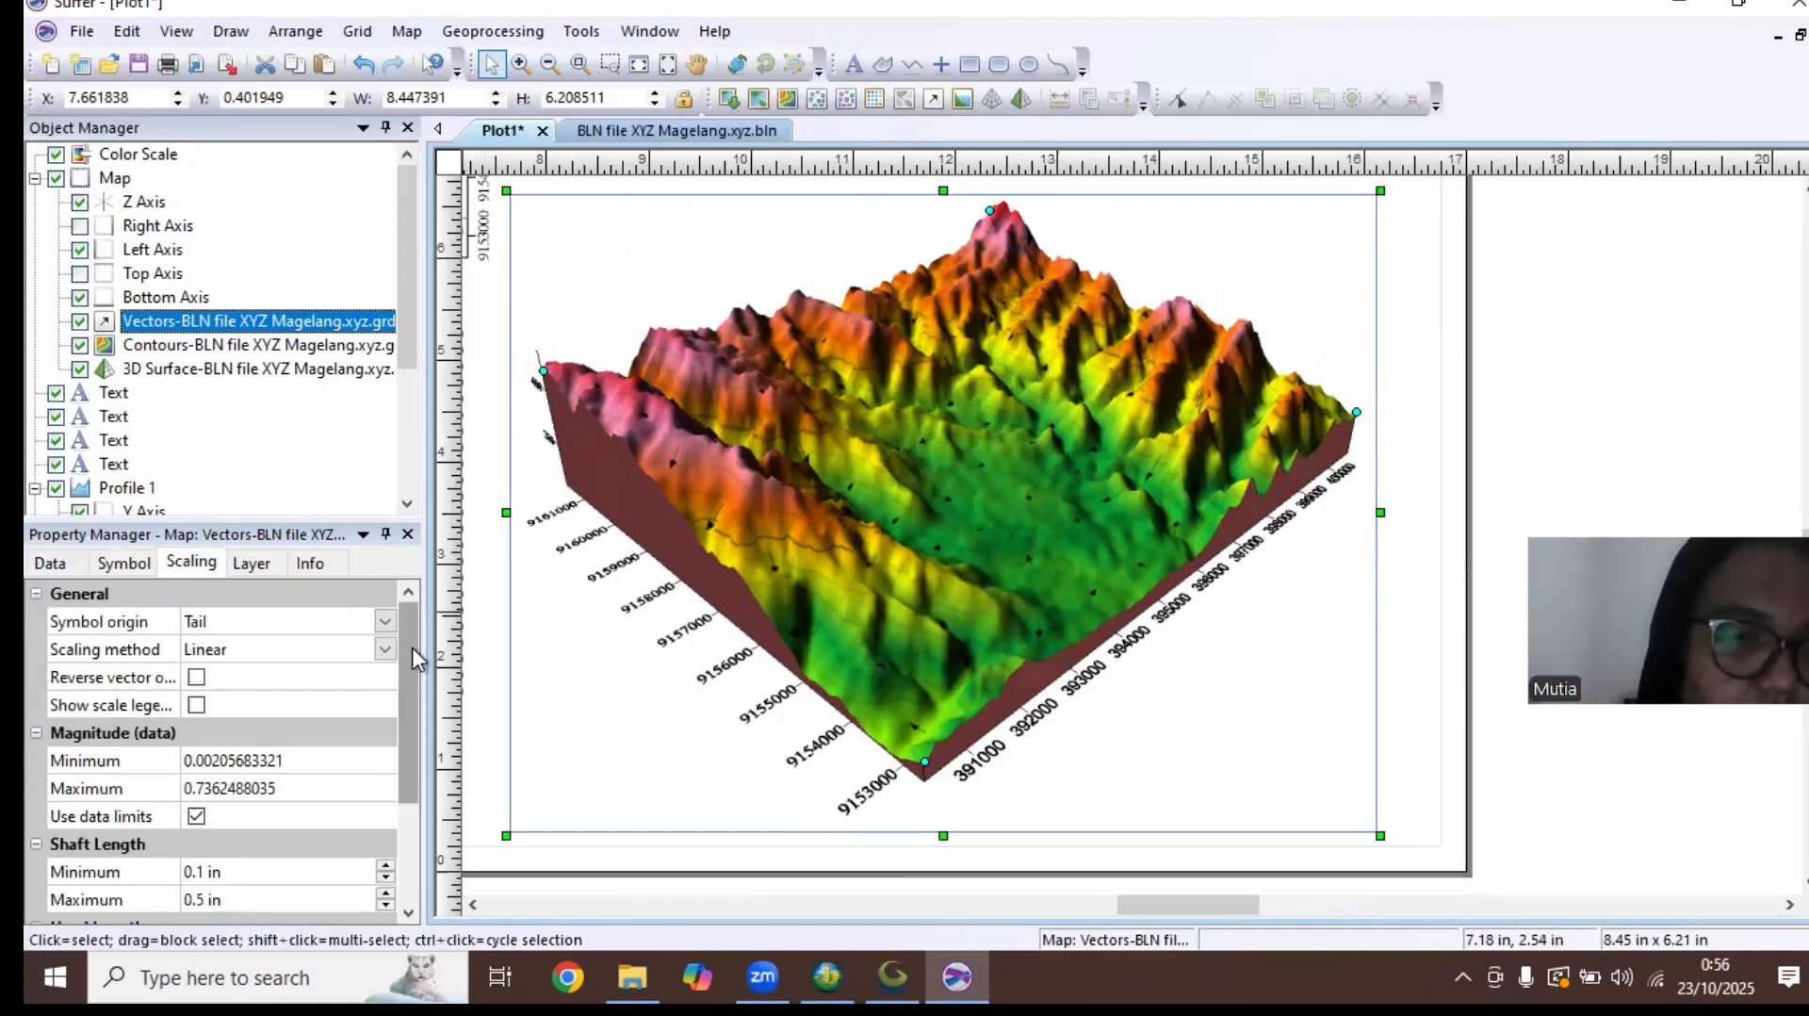
pyautogui.scroll(-1, 410, 647)
pyautogui.scroll(-2, 397, 635)
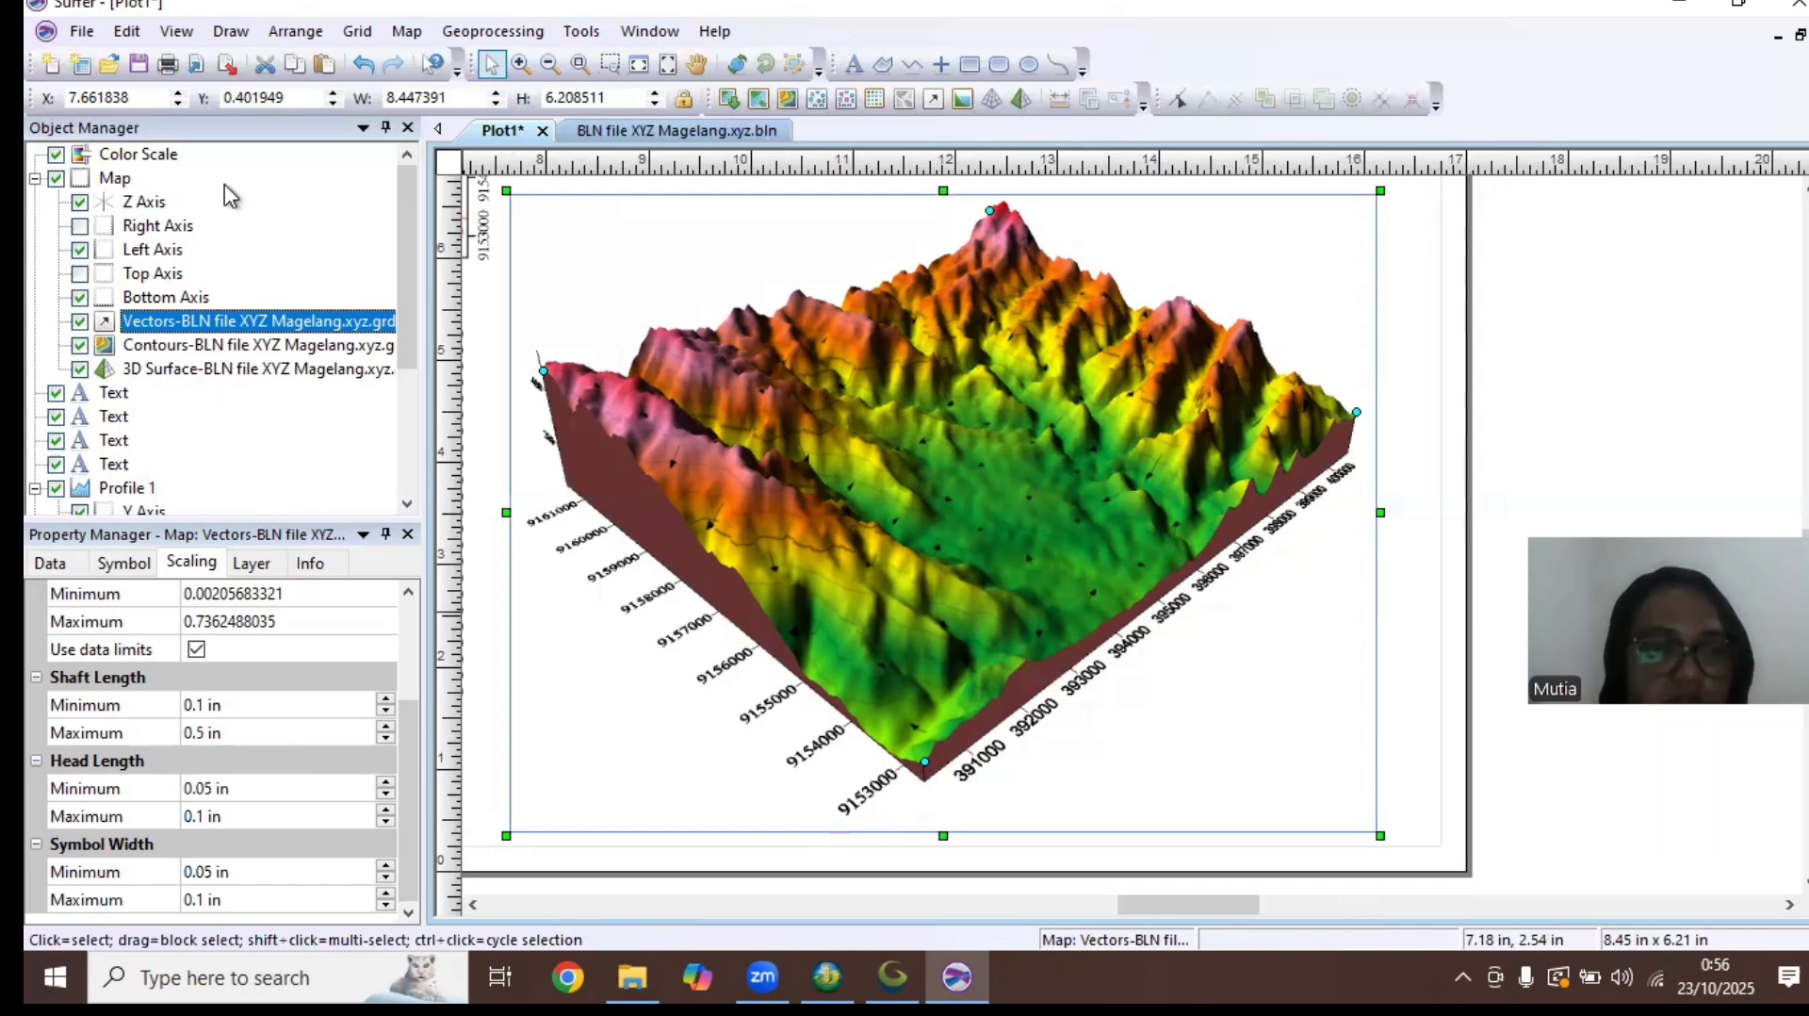
# Set the label interval of the 3D surface's color scale to 50
pyautogui.click(150, 155)
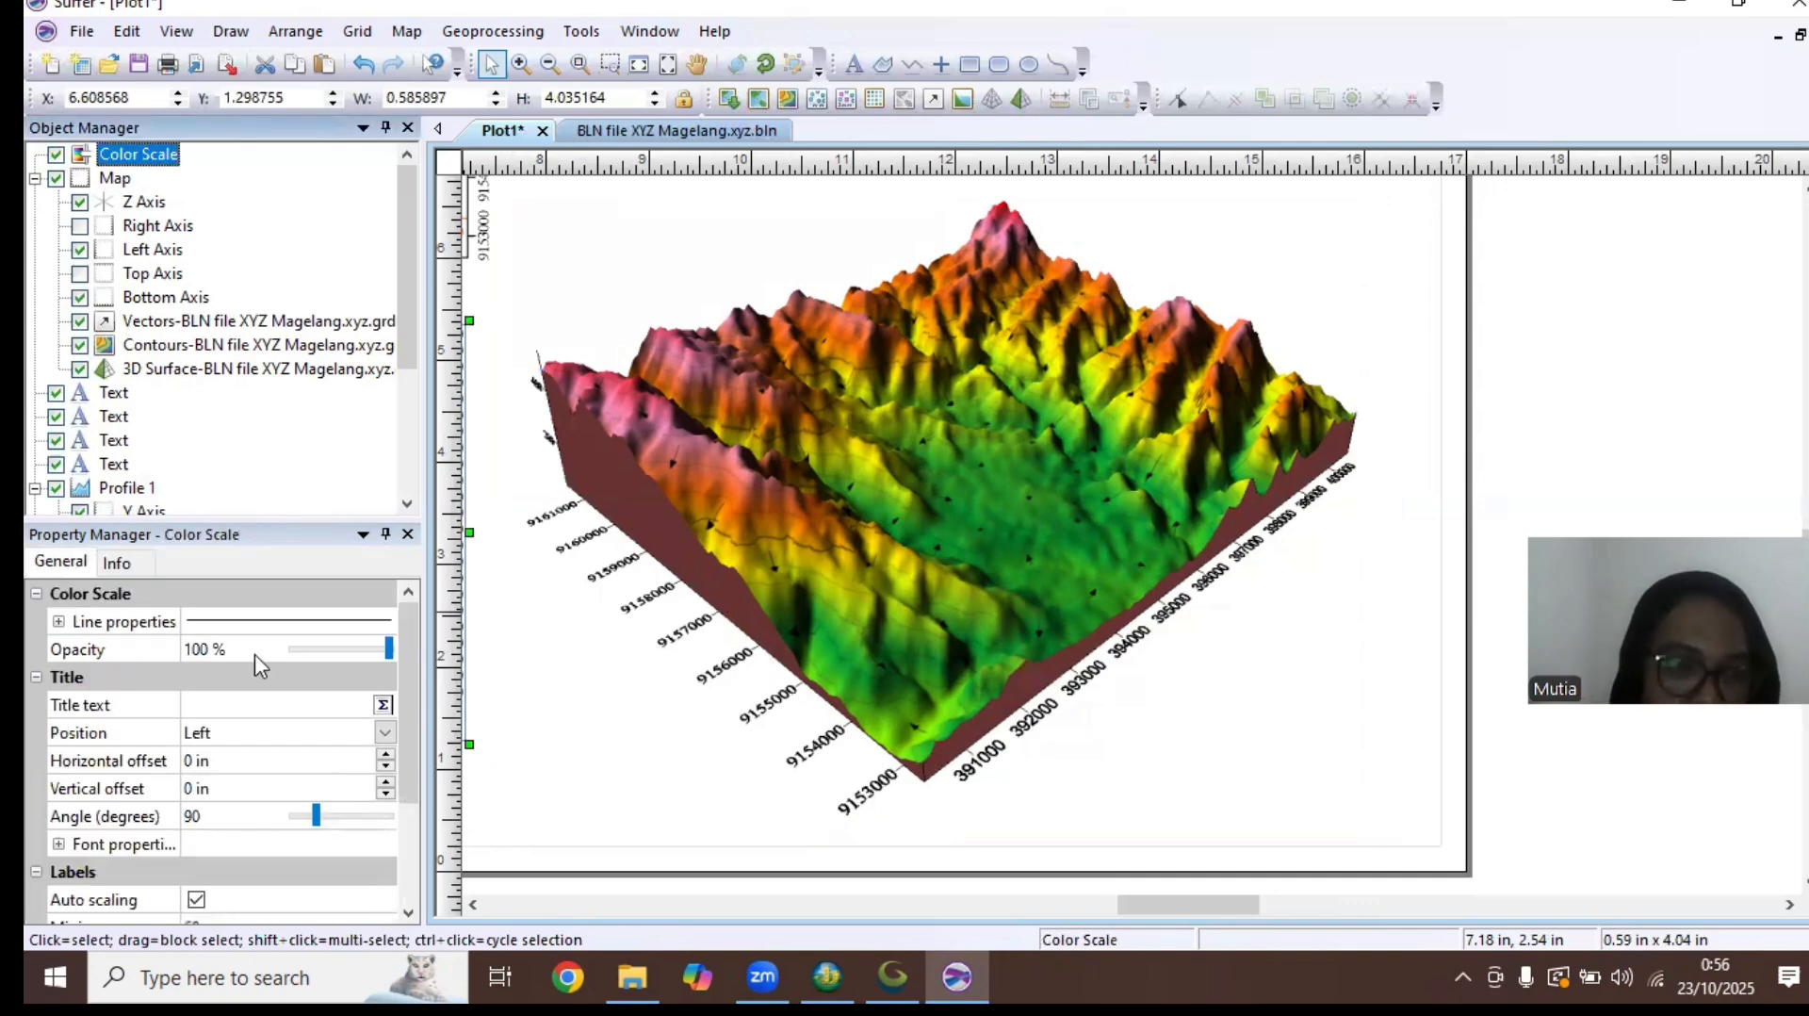
pyautogui.click(381, 709)
pyautogui.moveTo(400, 752); pyautogui.dragTo(398, 867)
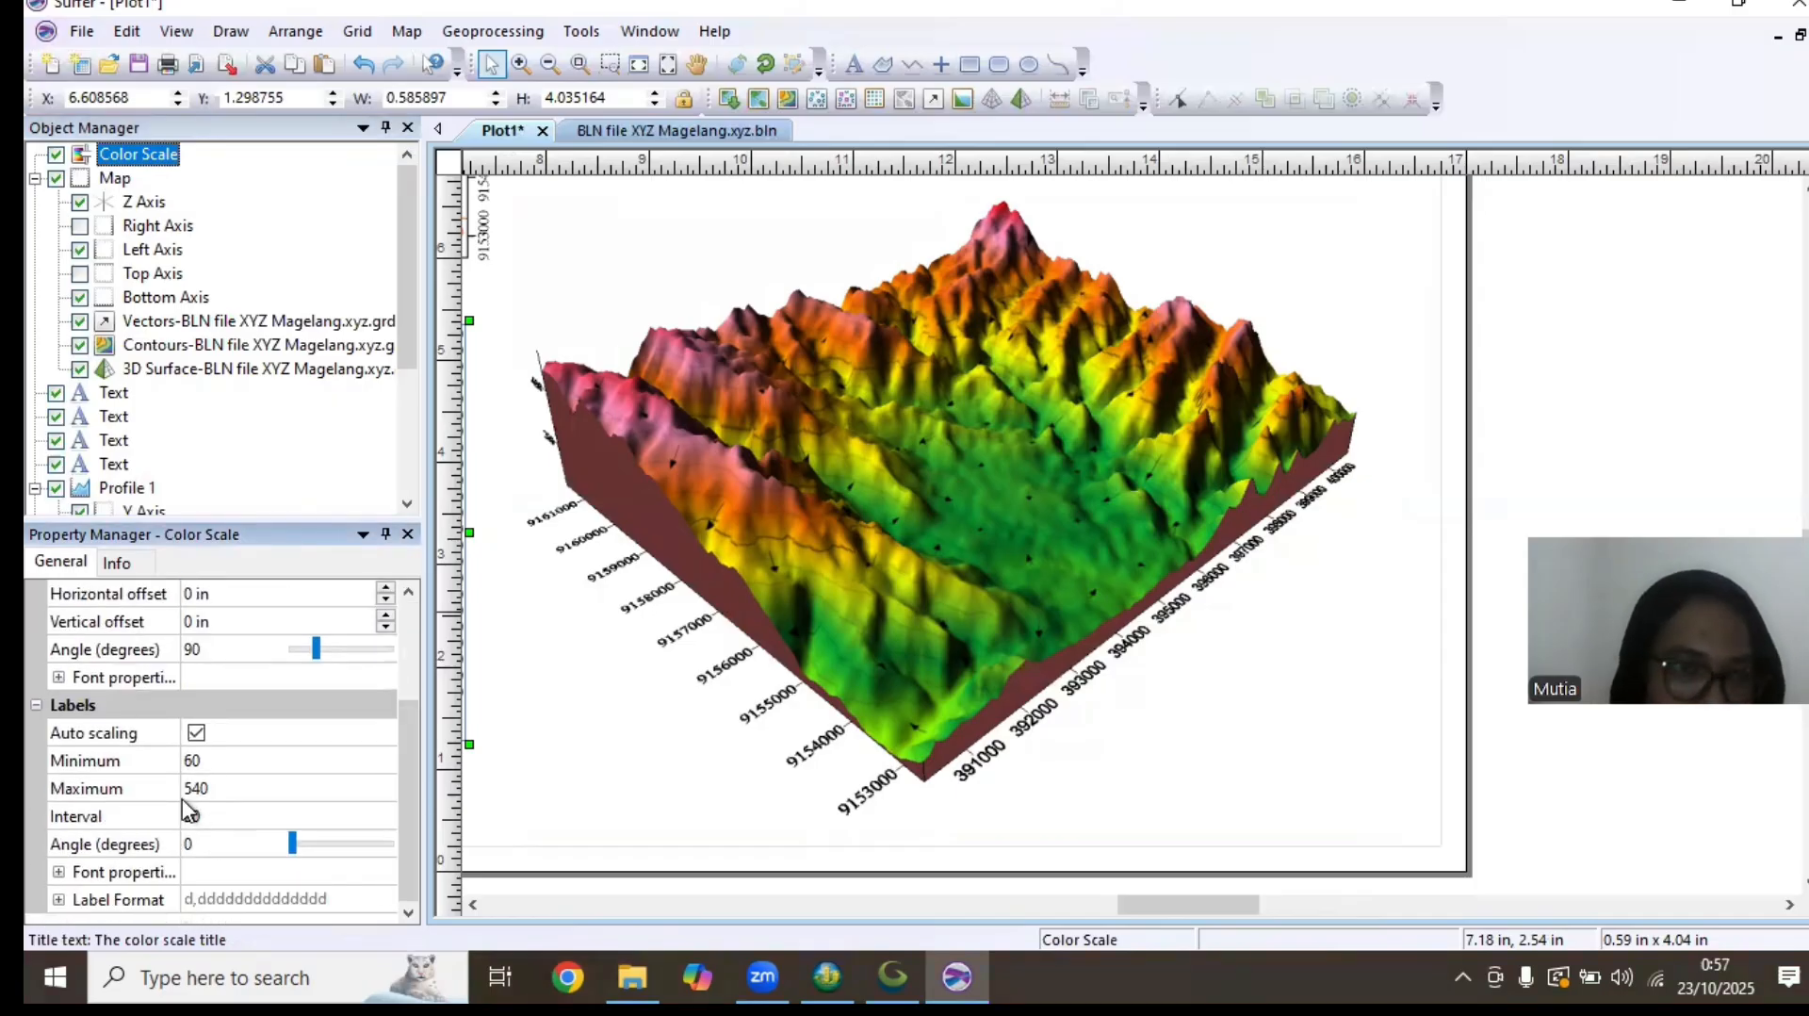
pyautogui.click(216, 817)
pyautogui.write('50')
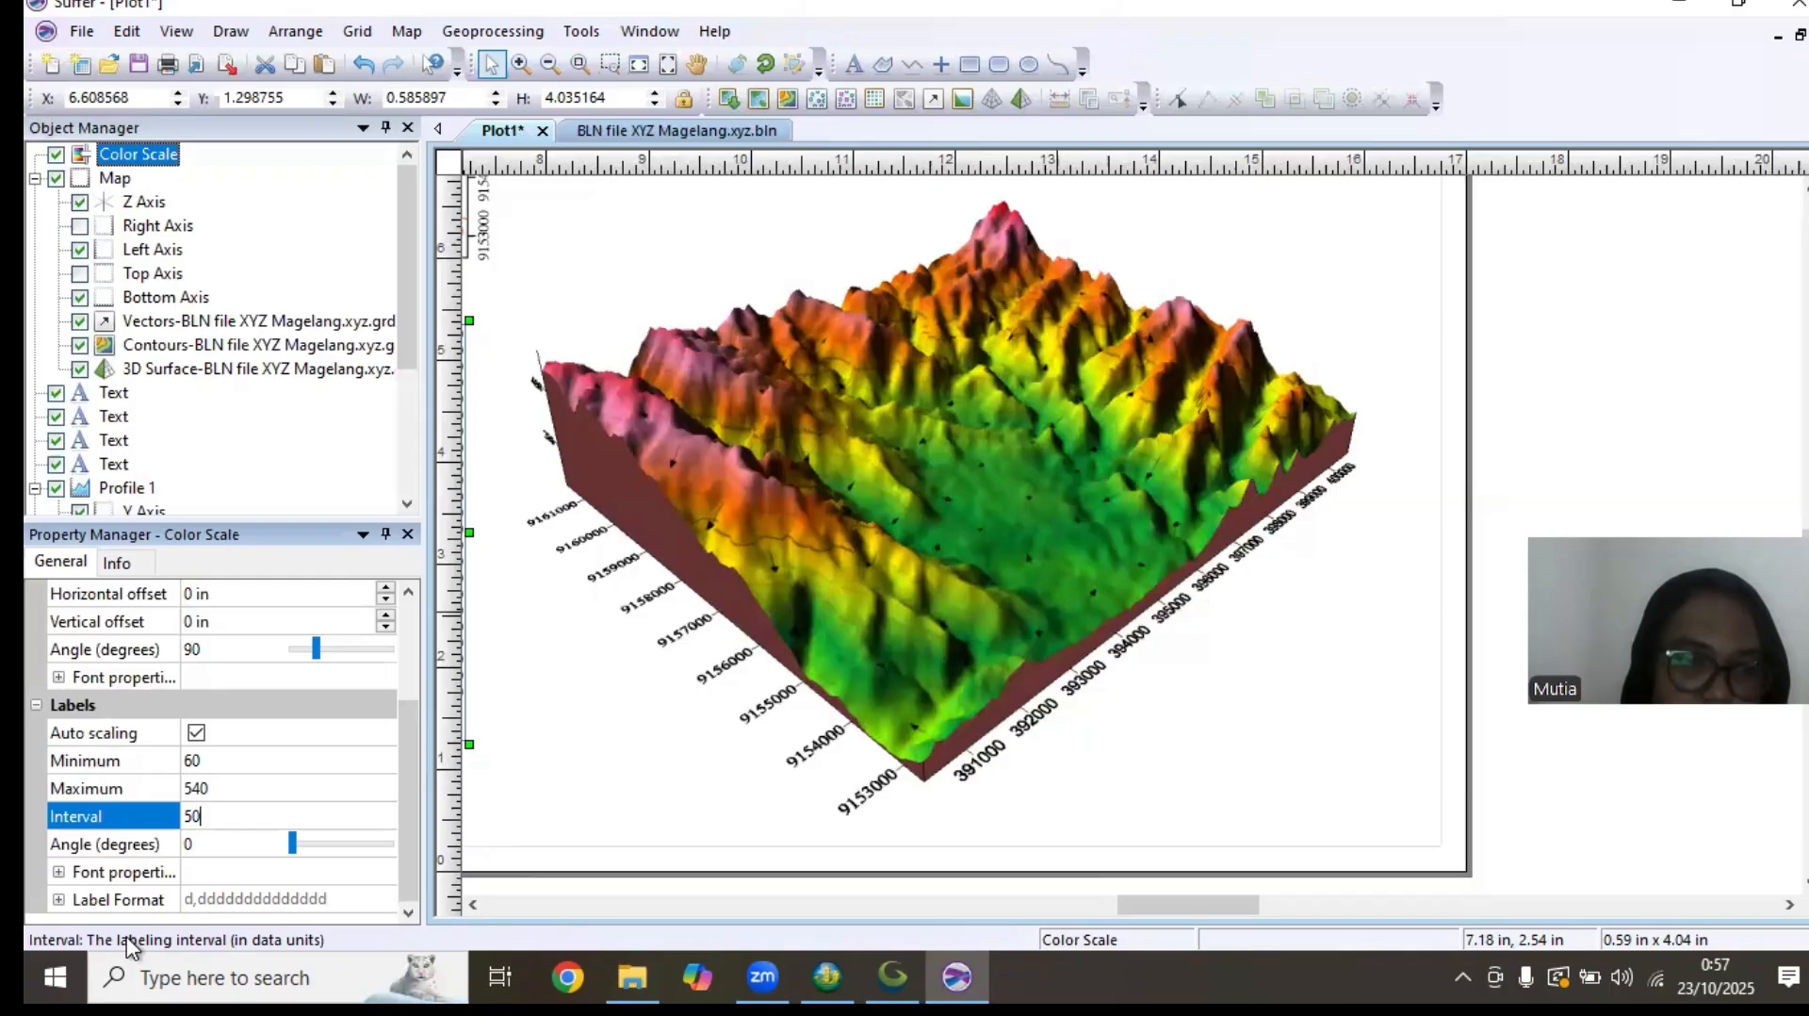
pyautogui.click(138, 878)
pyautogui.click(119, 833)
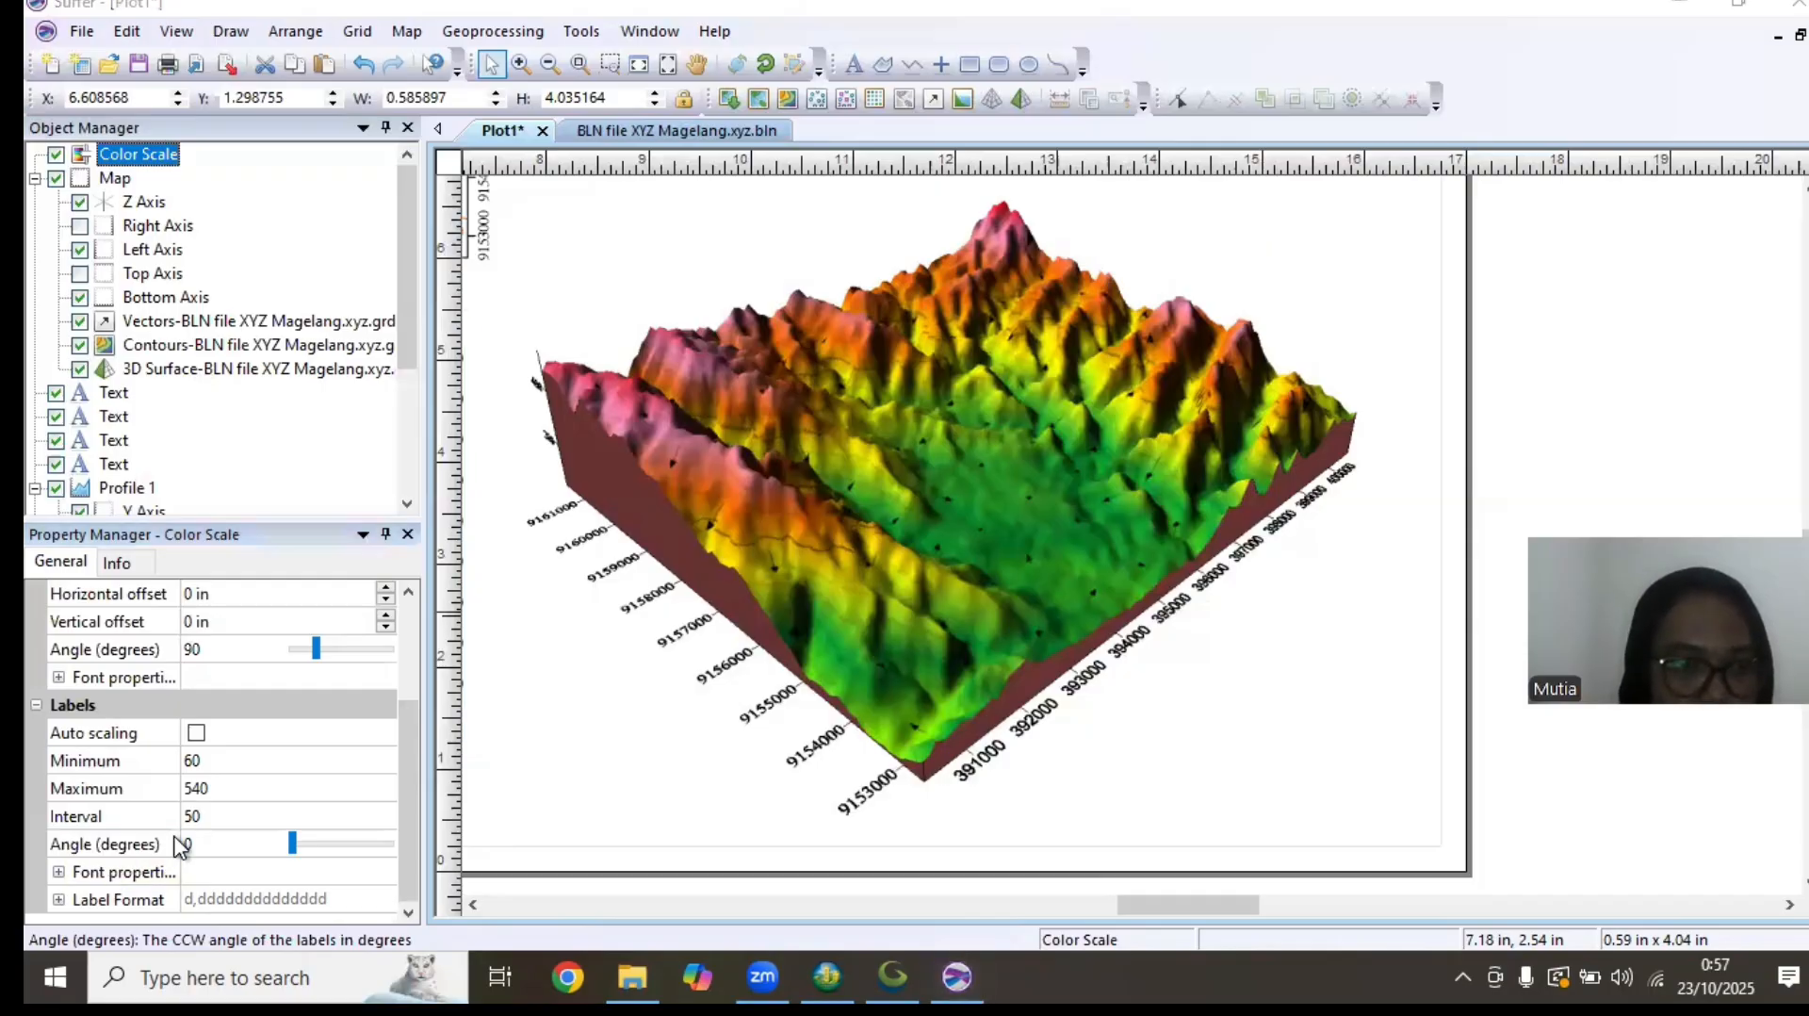
# Set the font of the color scale's labels to Times New Roman
pyautogui.click(115, 875)
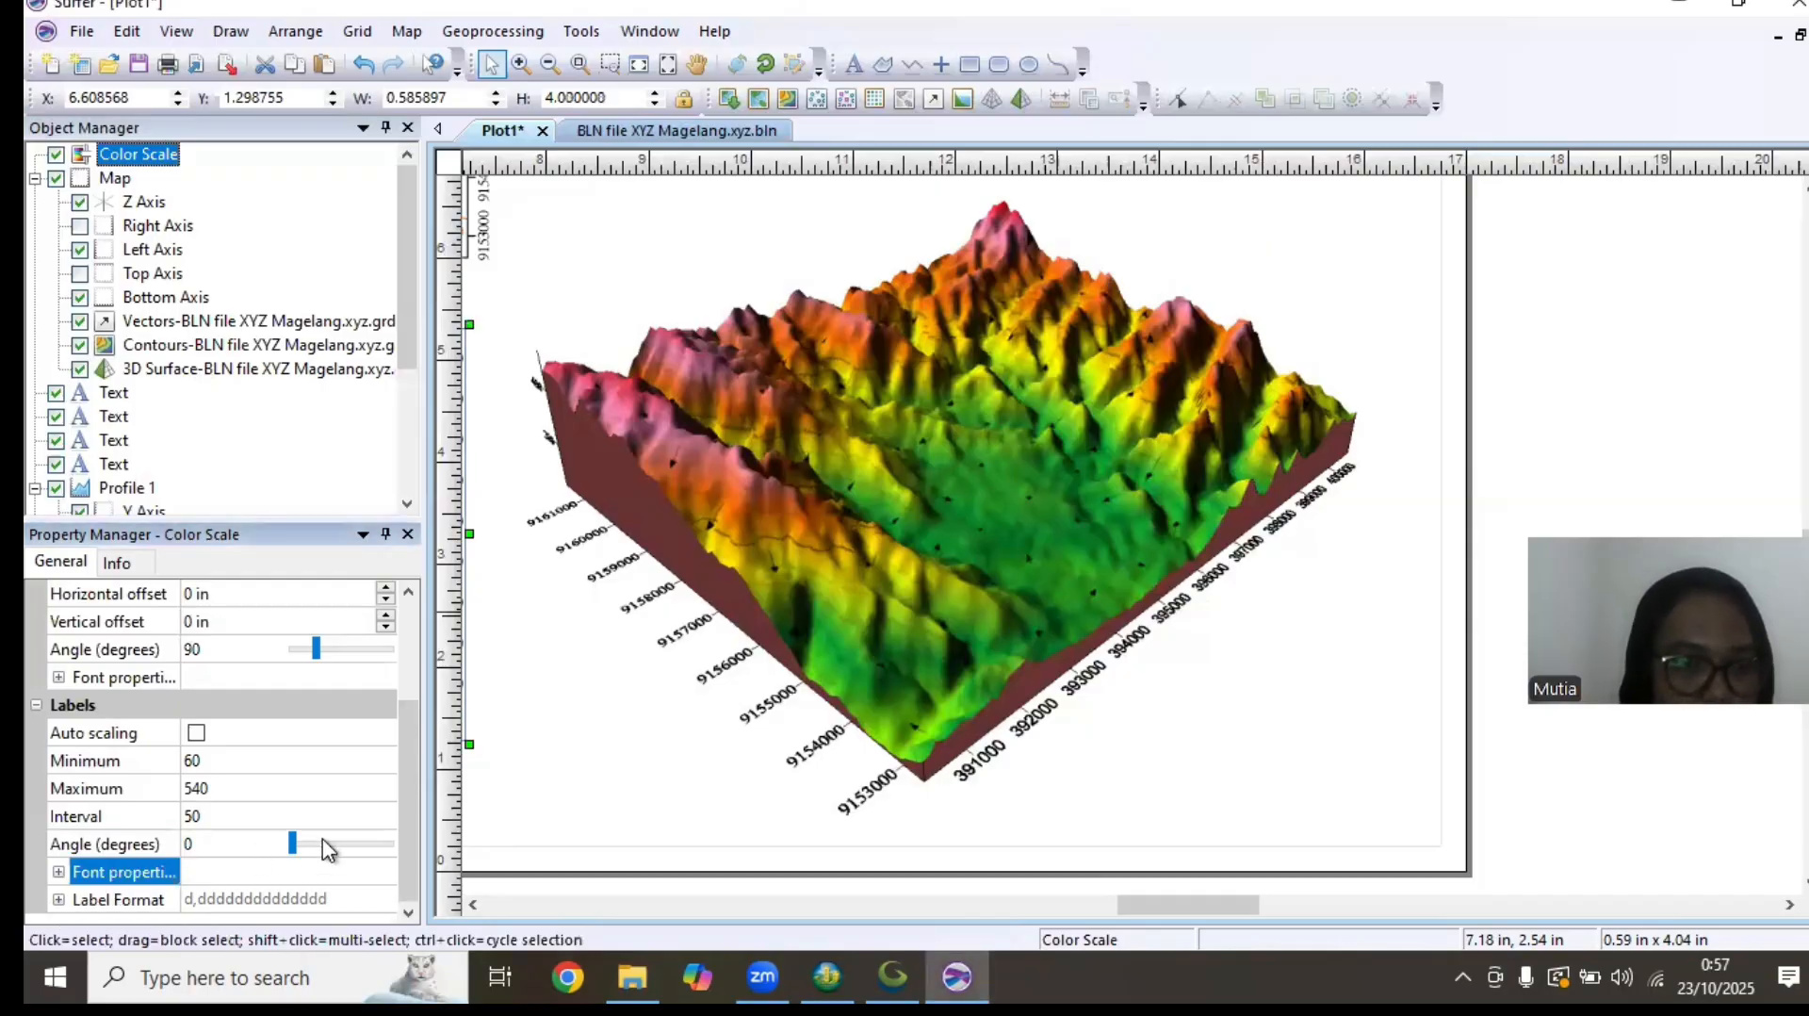
pyautogui.scroll(1, 405, 801)
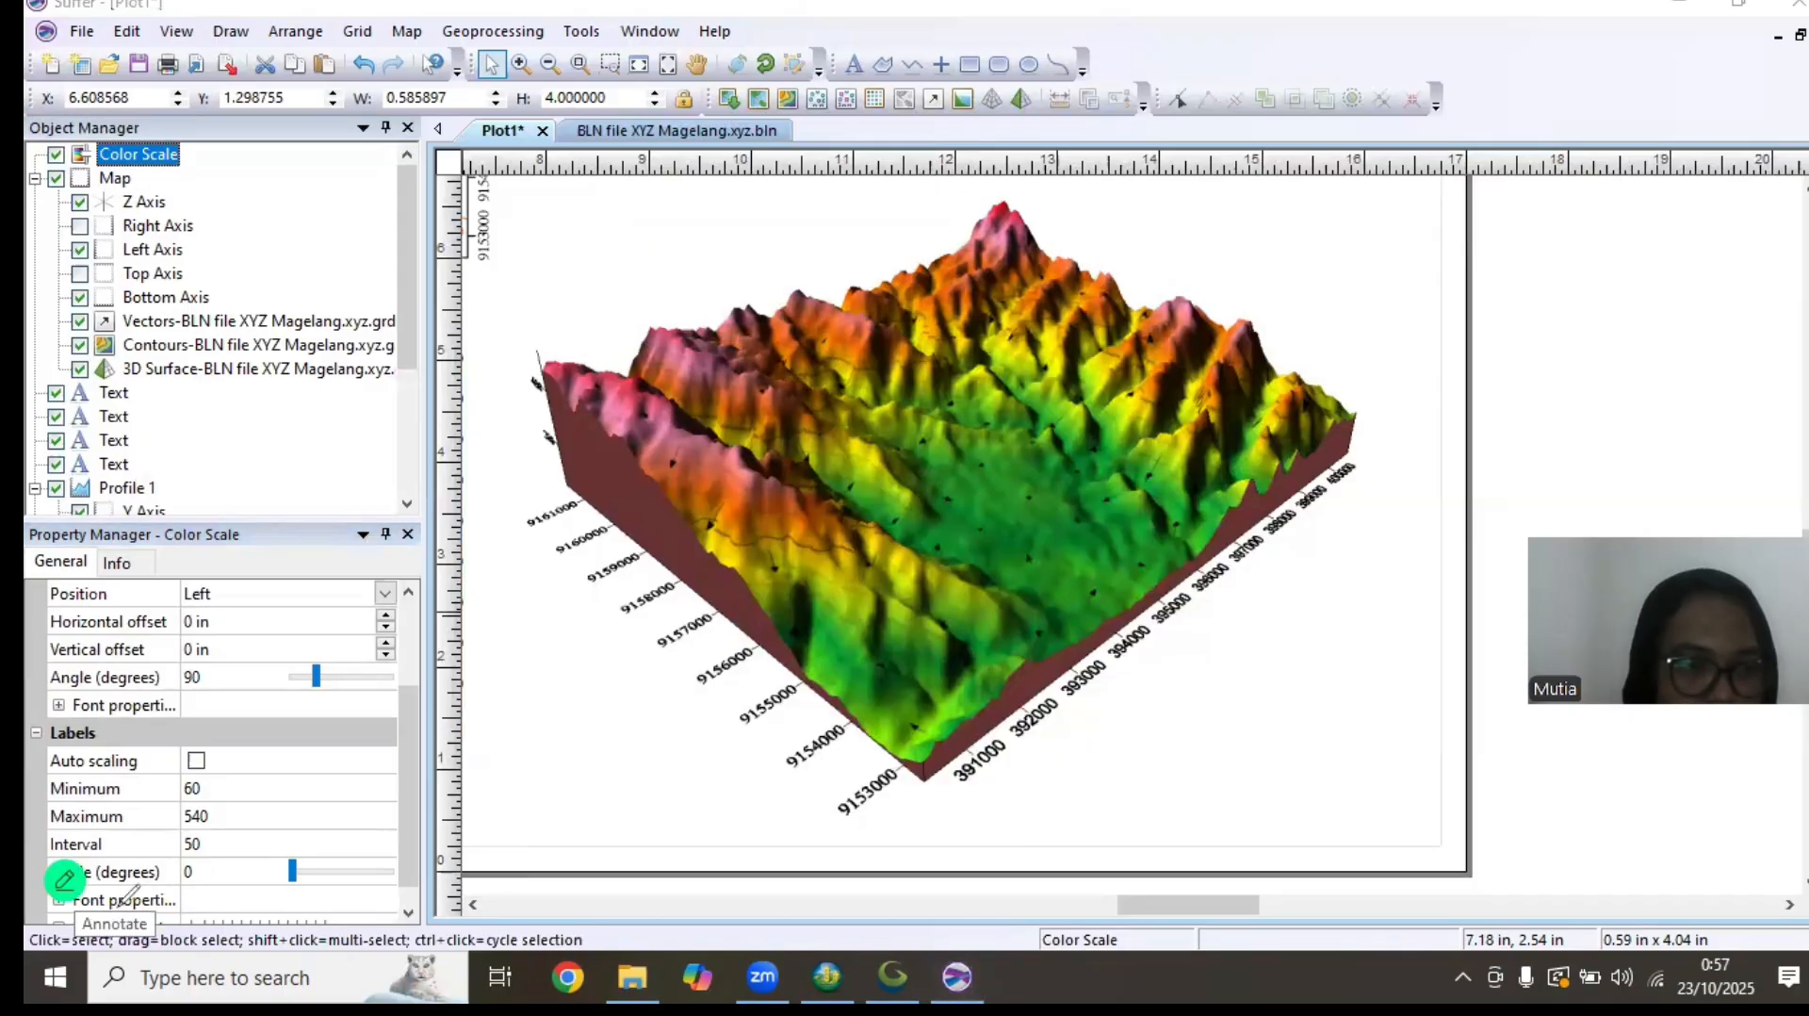
pyautogui.doubleClick(129, 897)
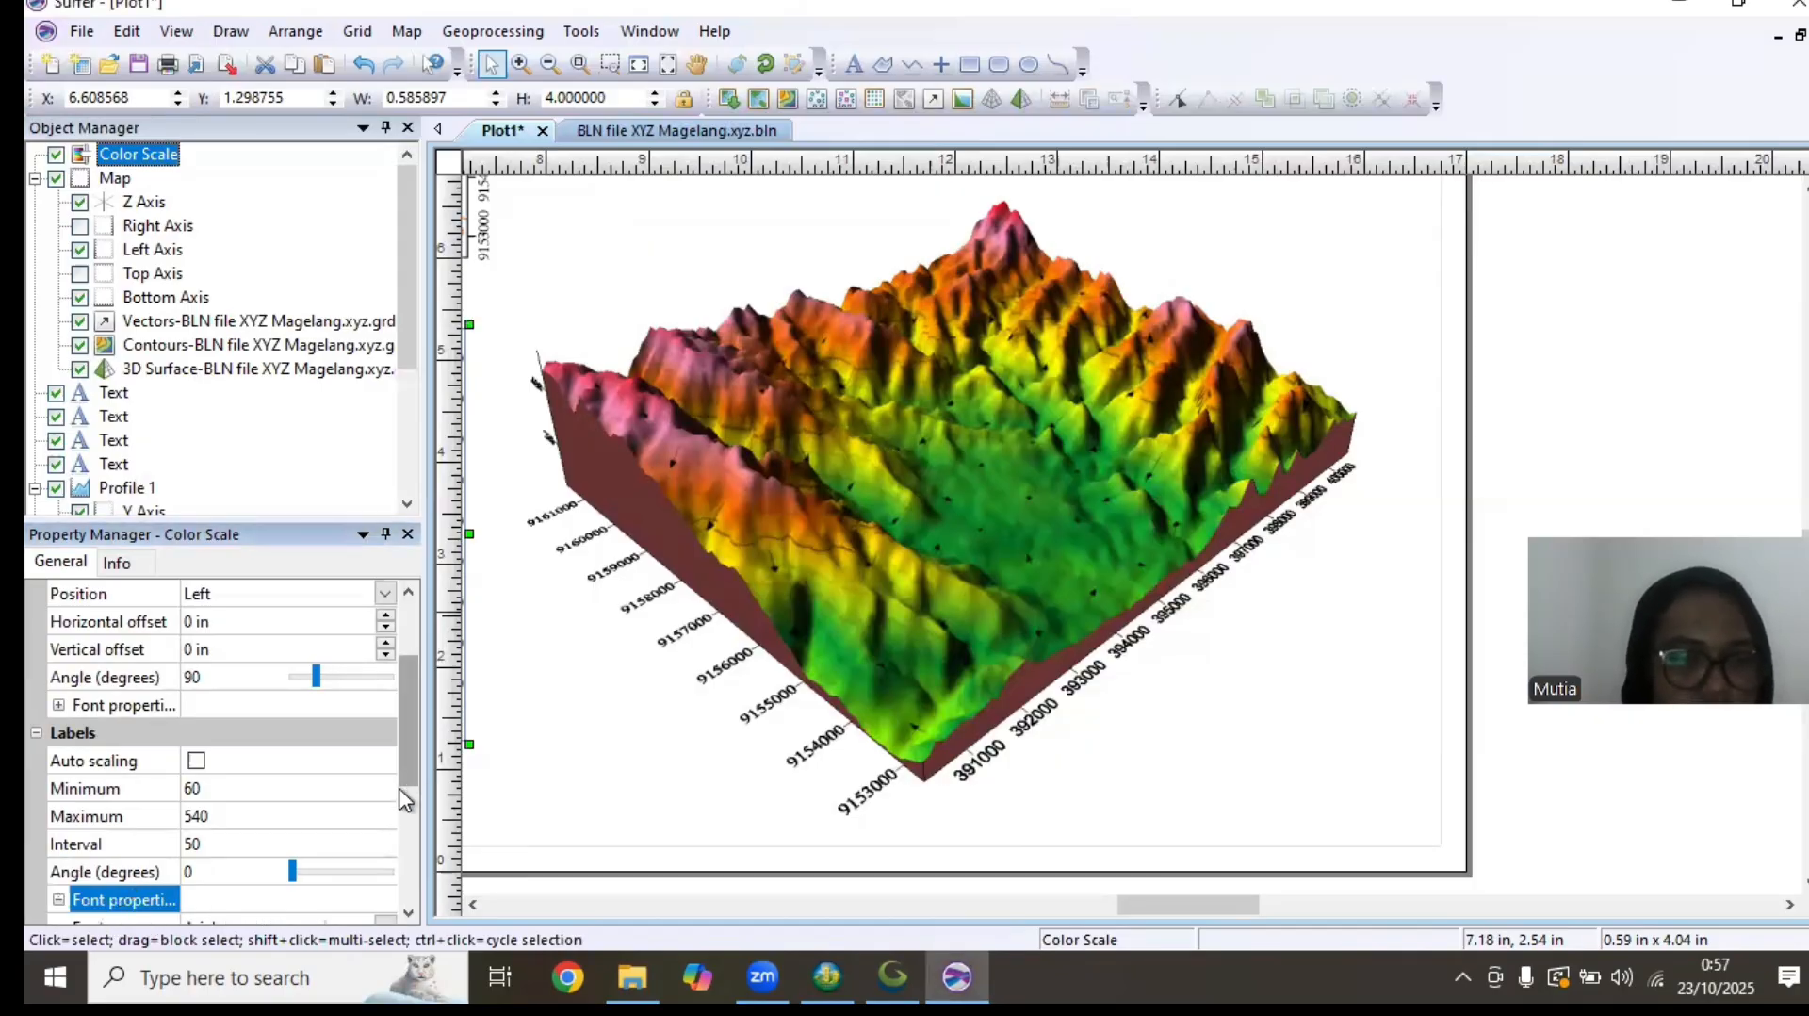
pyautogui.moveTo(407, 782); pyautogui.dragTo(407, 857)
pyautogui.click(254, 733)
pyautogui.write('ti')
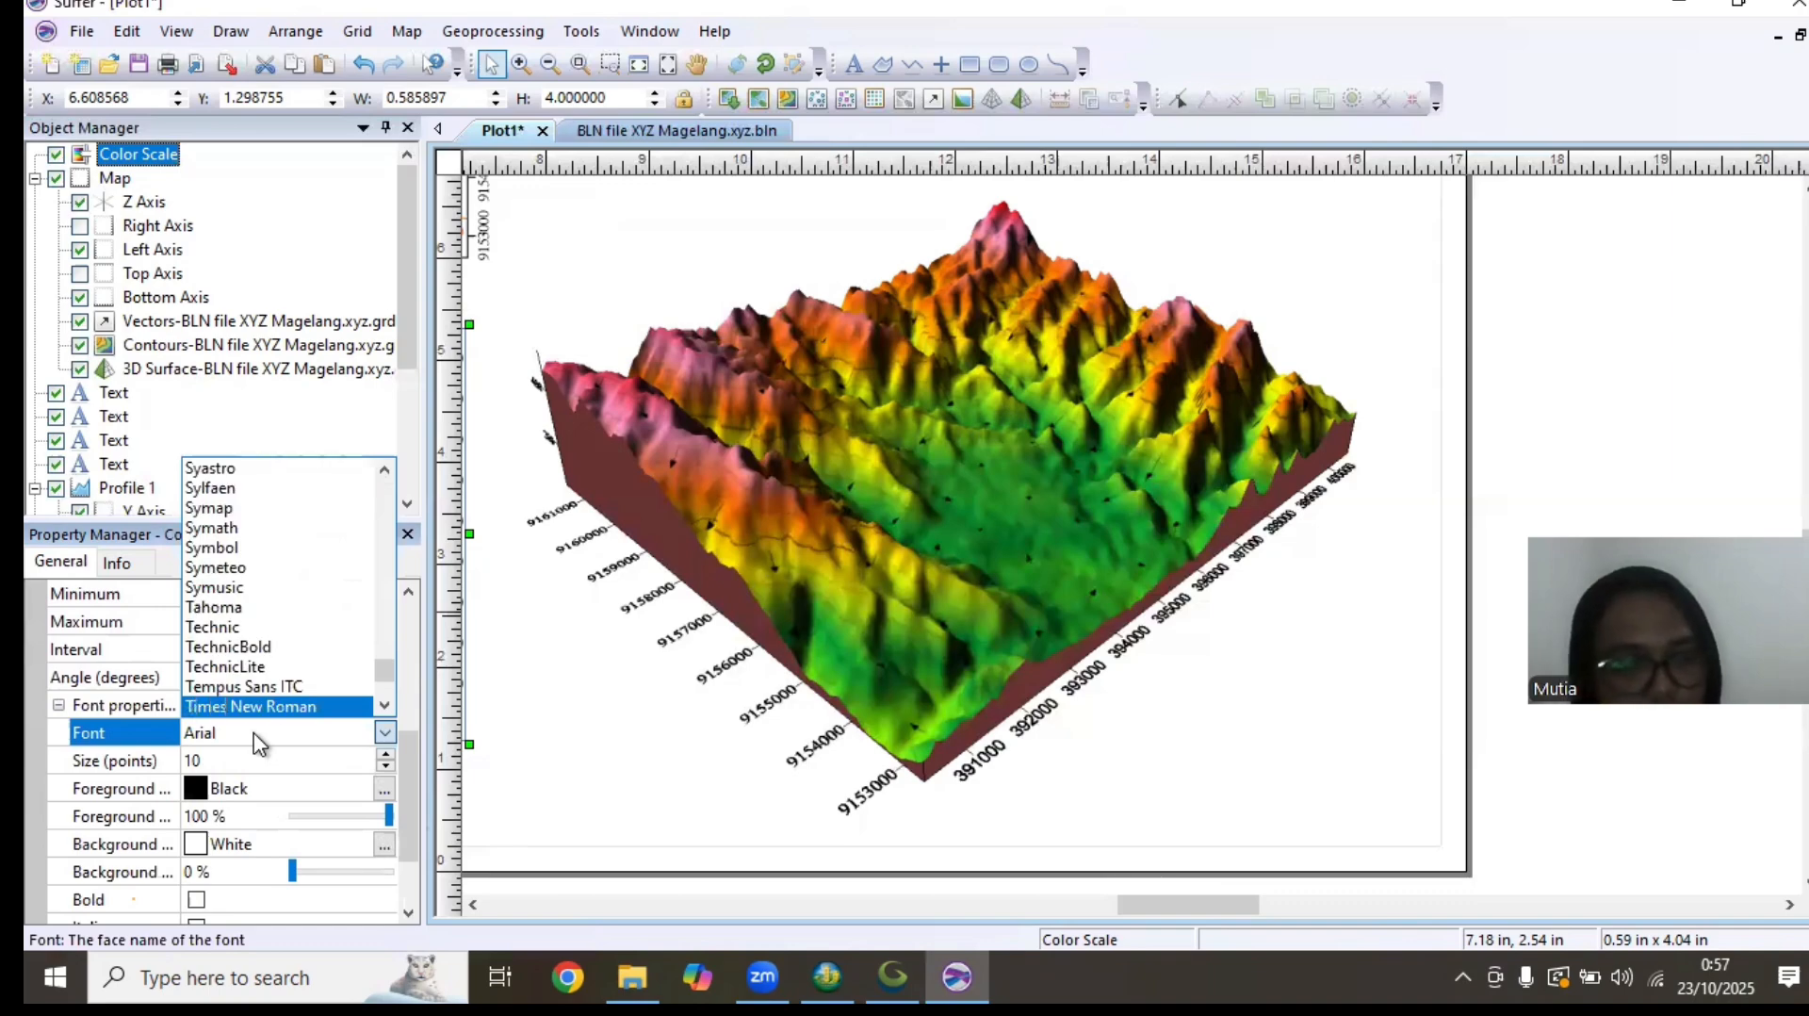
pyautogui.click(321, 702)
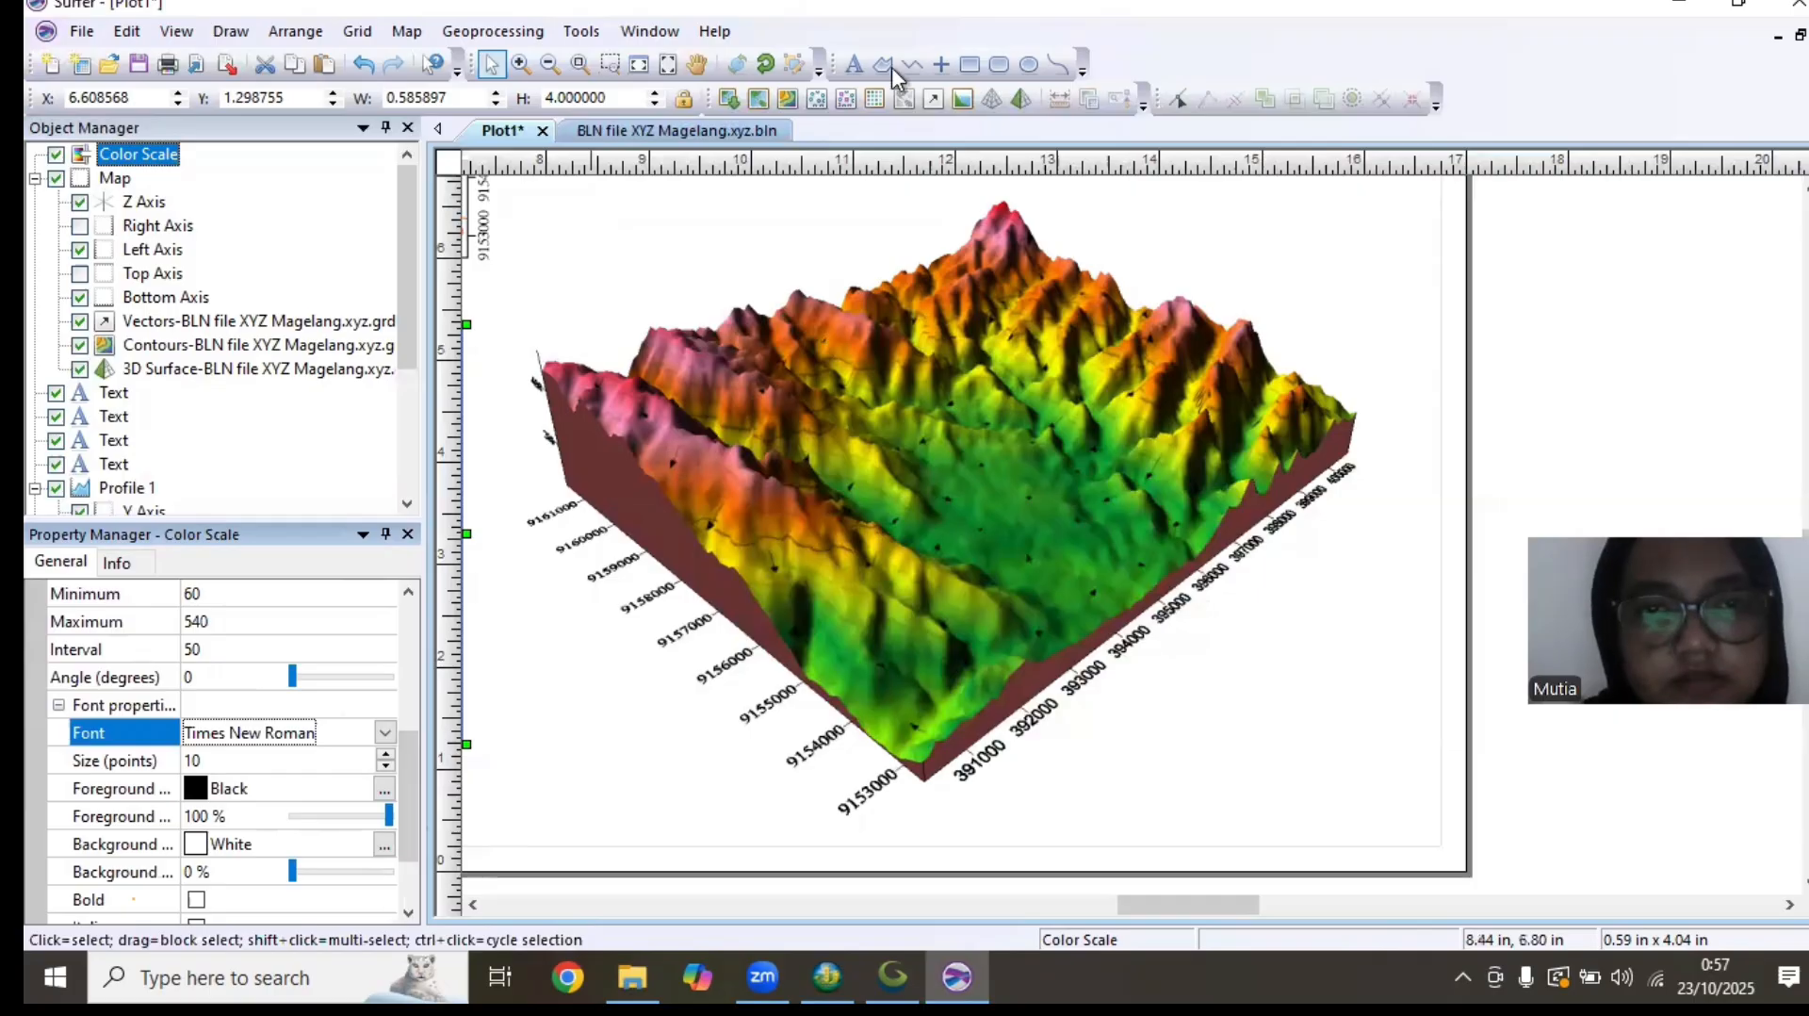
# Draw a rectangle as a frame around the contour map and its axis labels
pyautogui.click(969, 64)
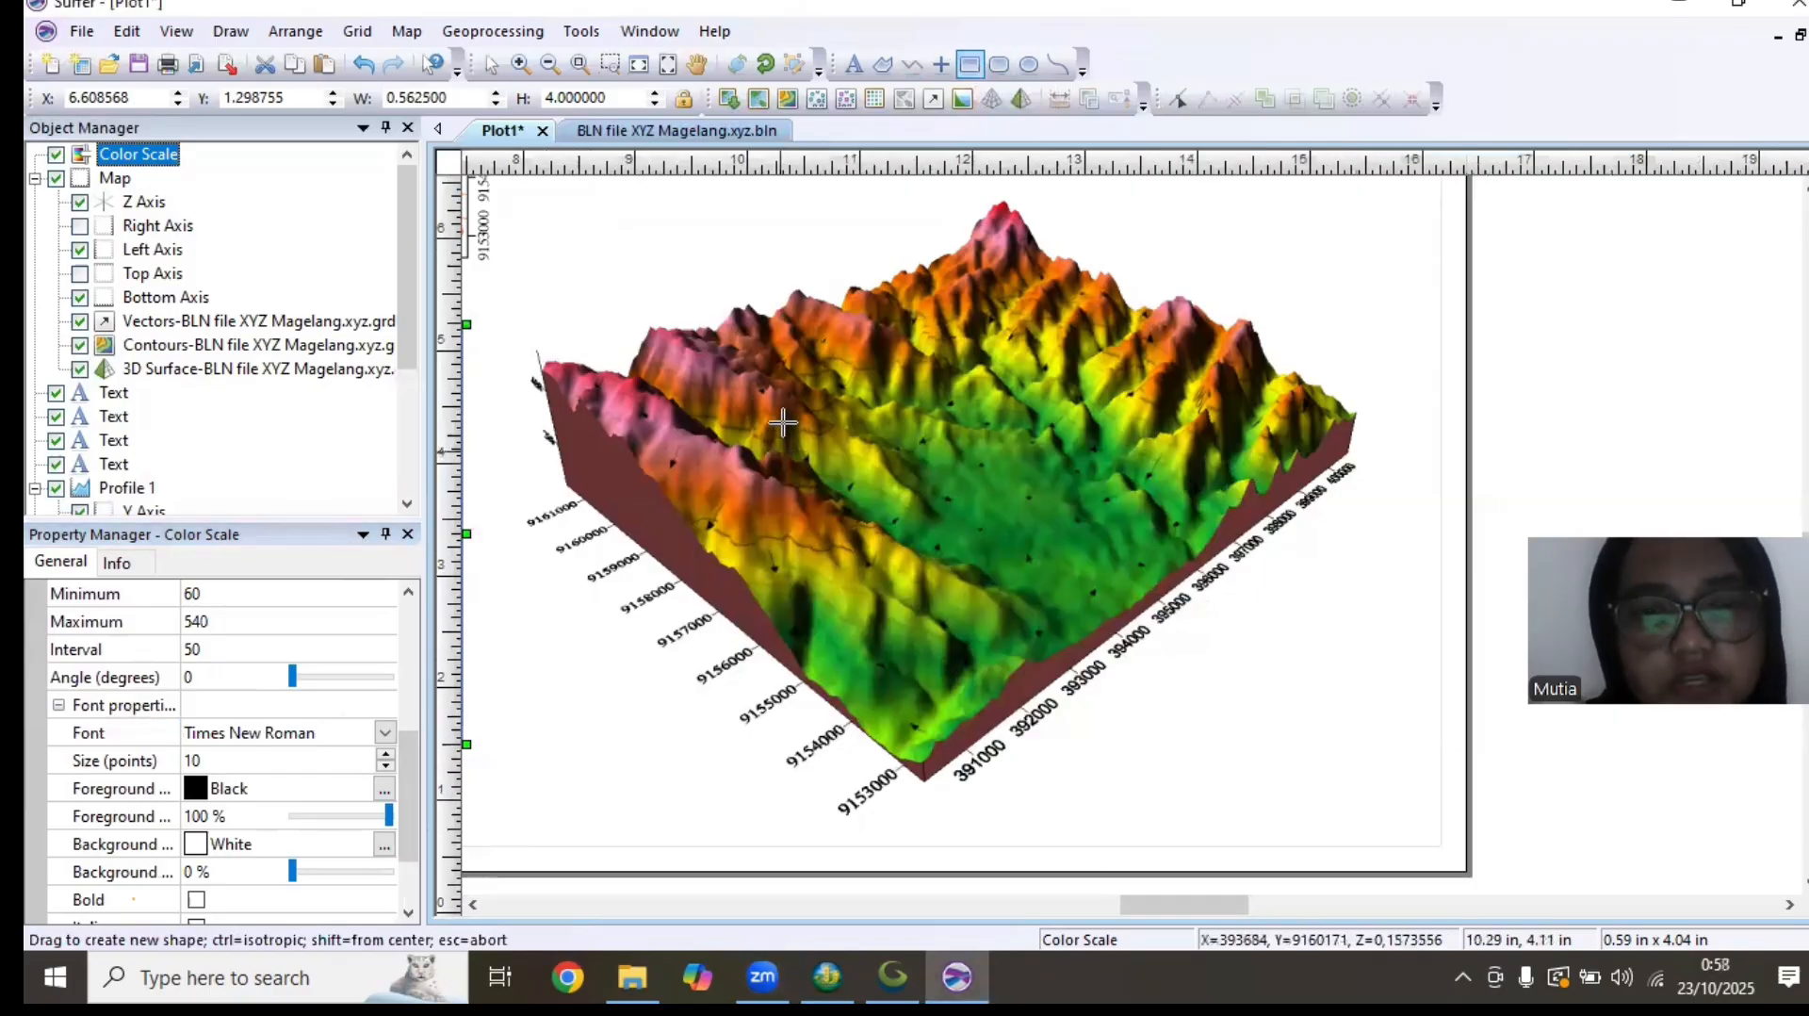
pyautogui.scroll(-2, 780, 433)
pyautogui.scroll(-3, 916, 495)
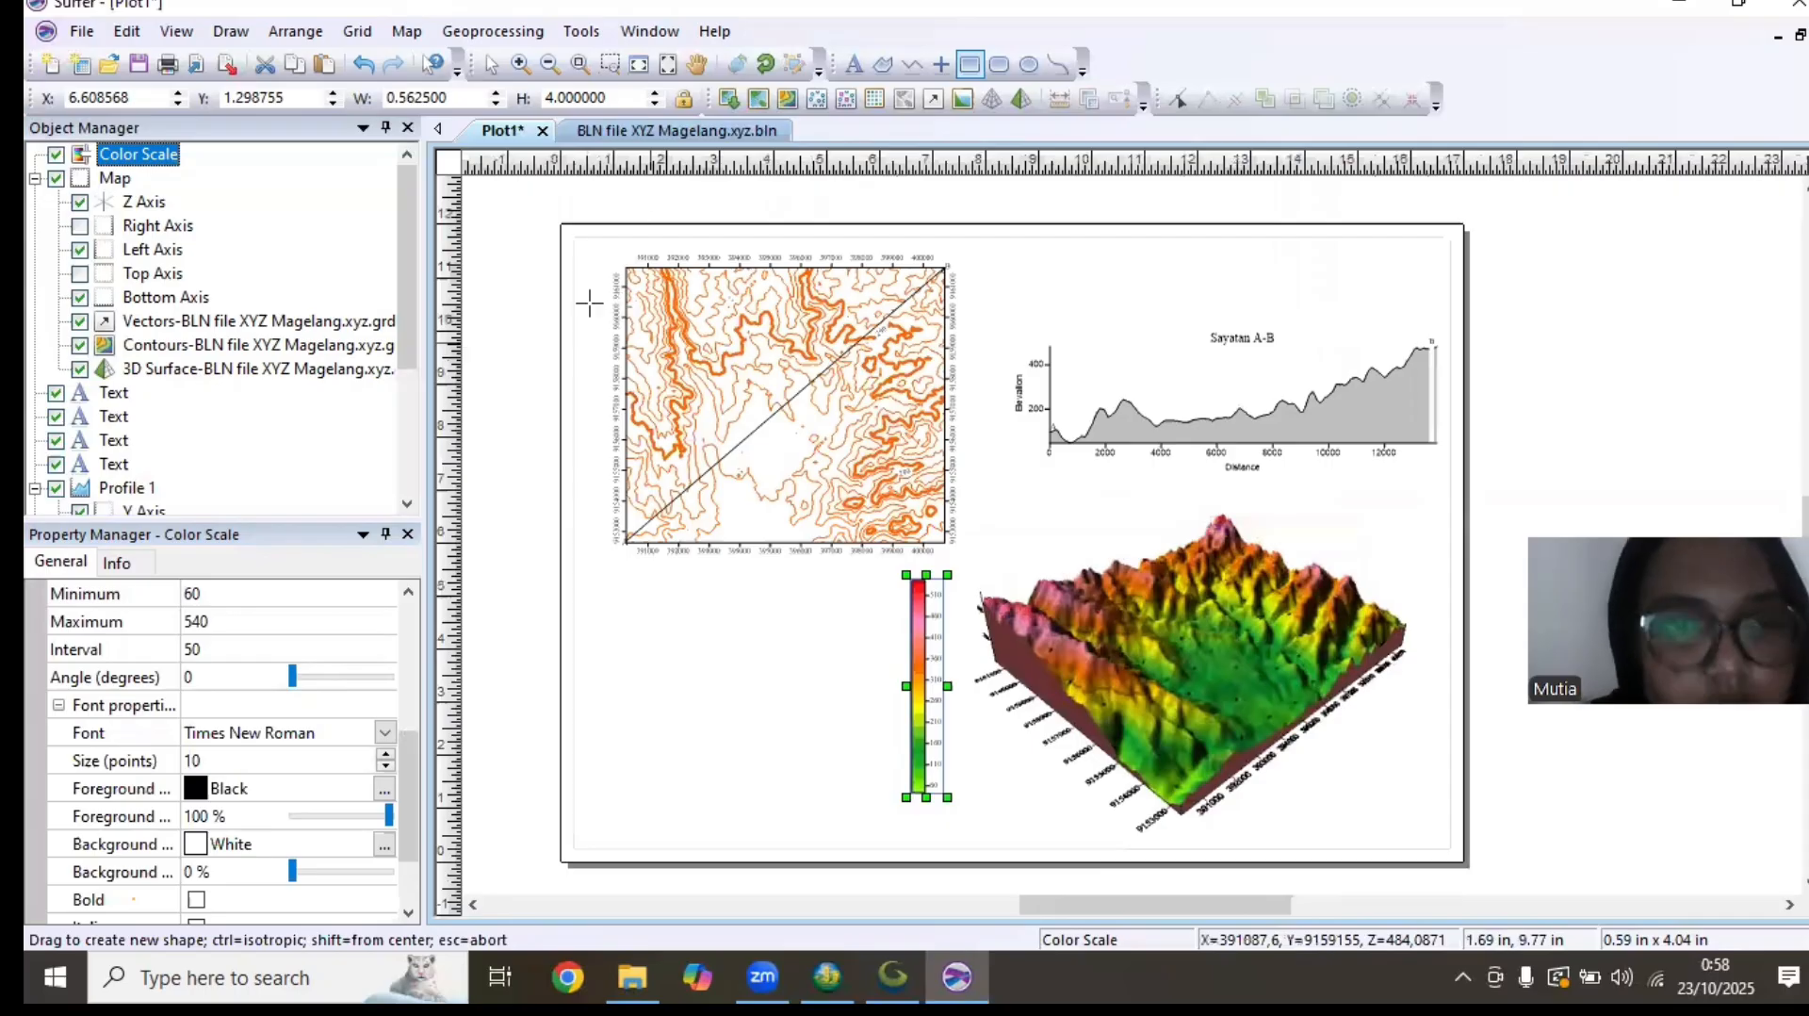
pyautogui.moveTo(594, 247); pyautogui.dragTo(603, 268)
pyautogui.moveTo(860, 462); pyautogui.dragTo(975, 559)
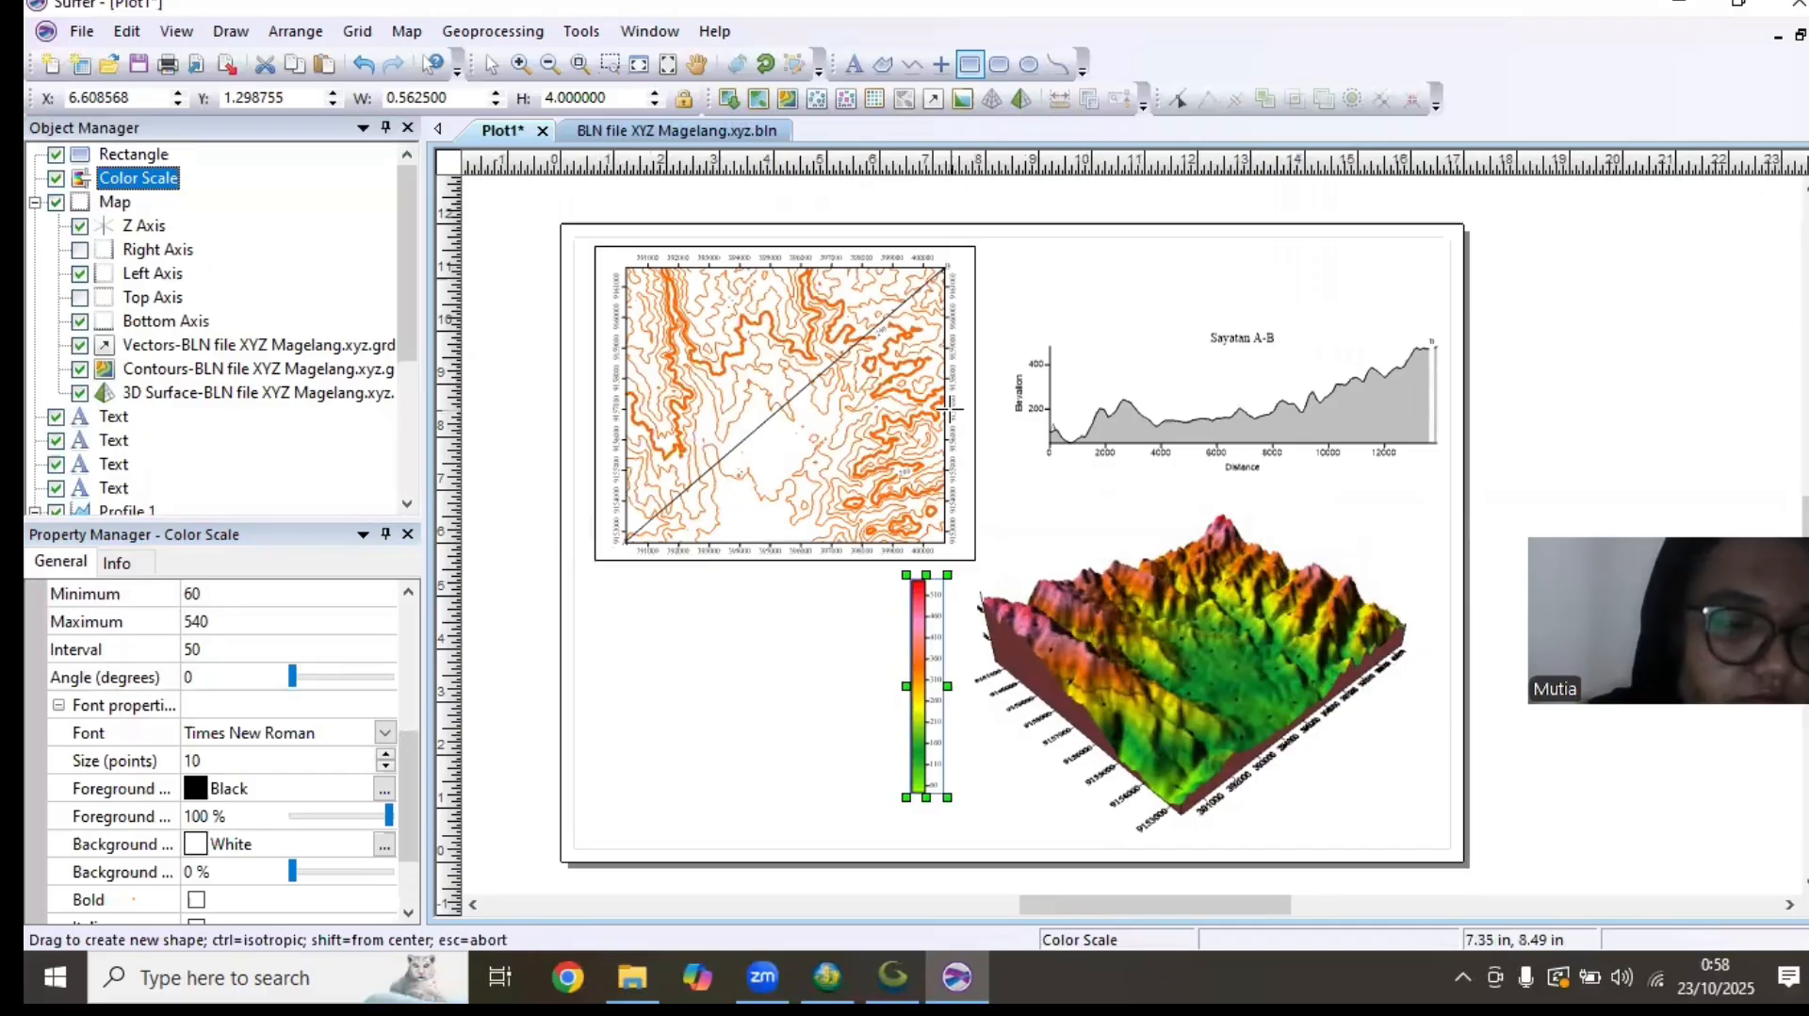
# Undo the rectangle drawn around the contour map
pyautogui.rightClick(967, 491)
pyautogui.press('Escape')
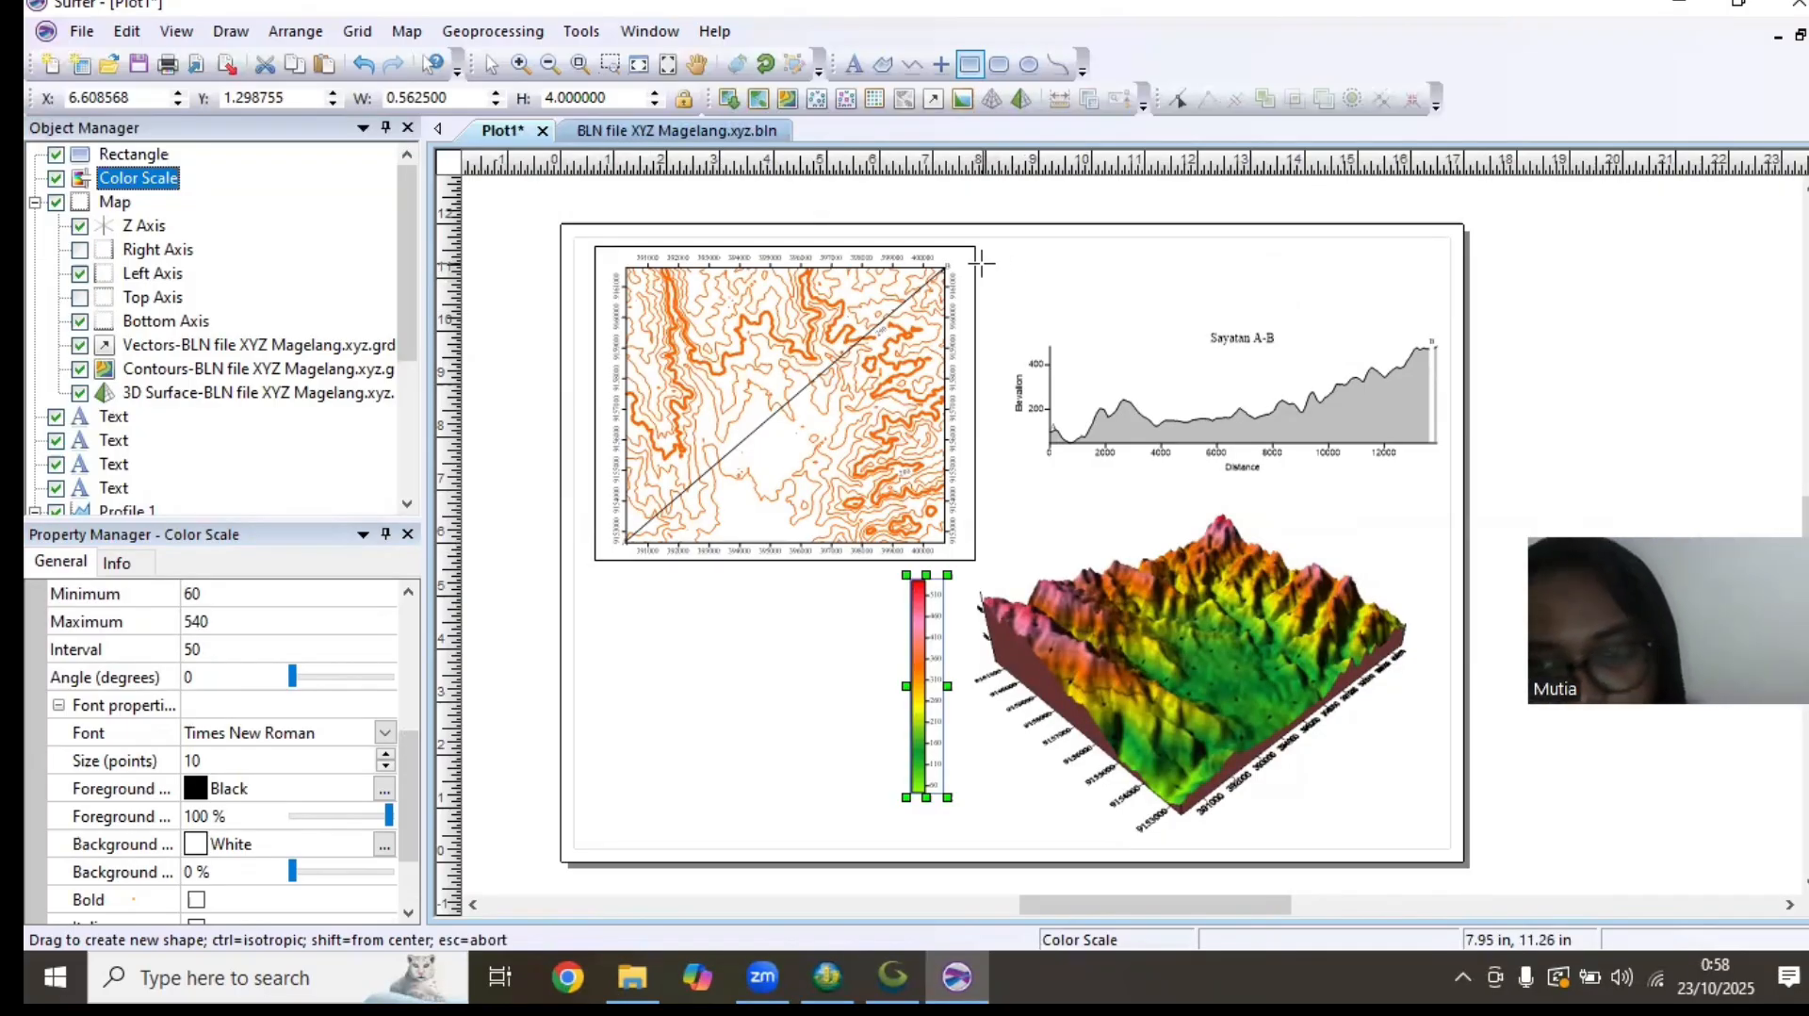
pyautogui.rightClick(971, 556)
pyautogui.rightClick(734, 303)
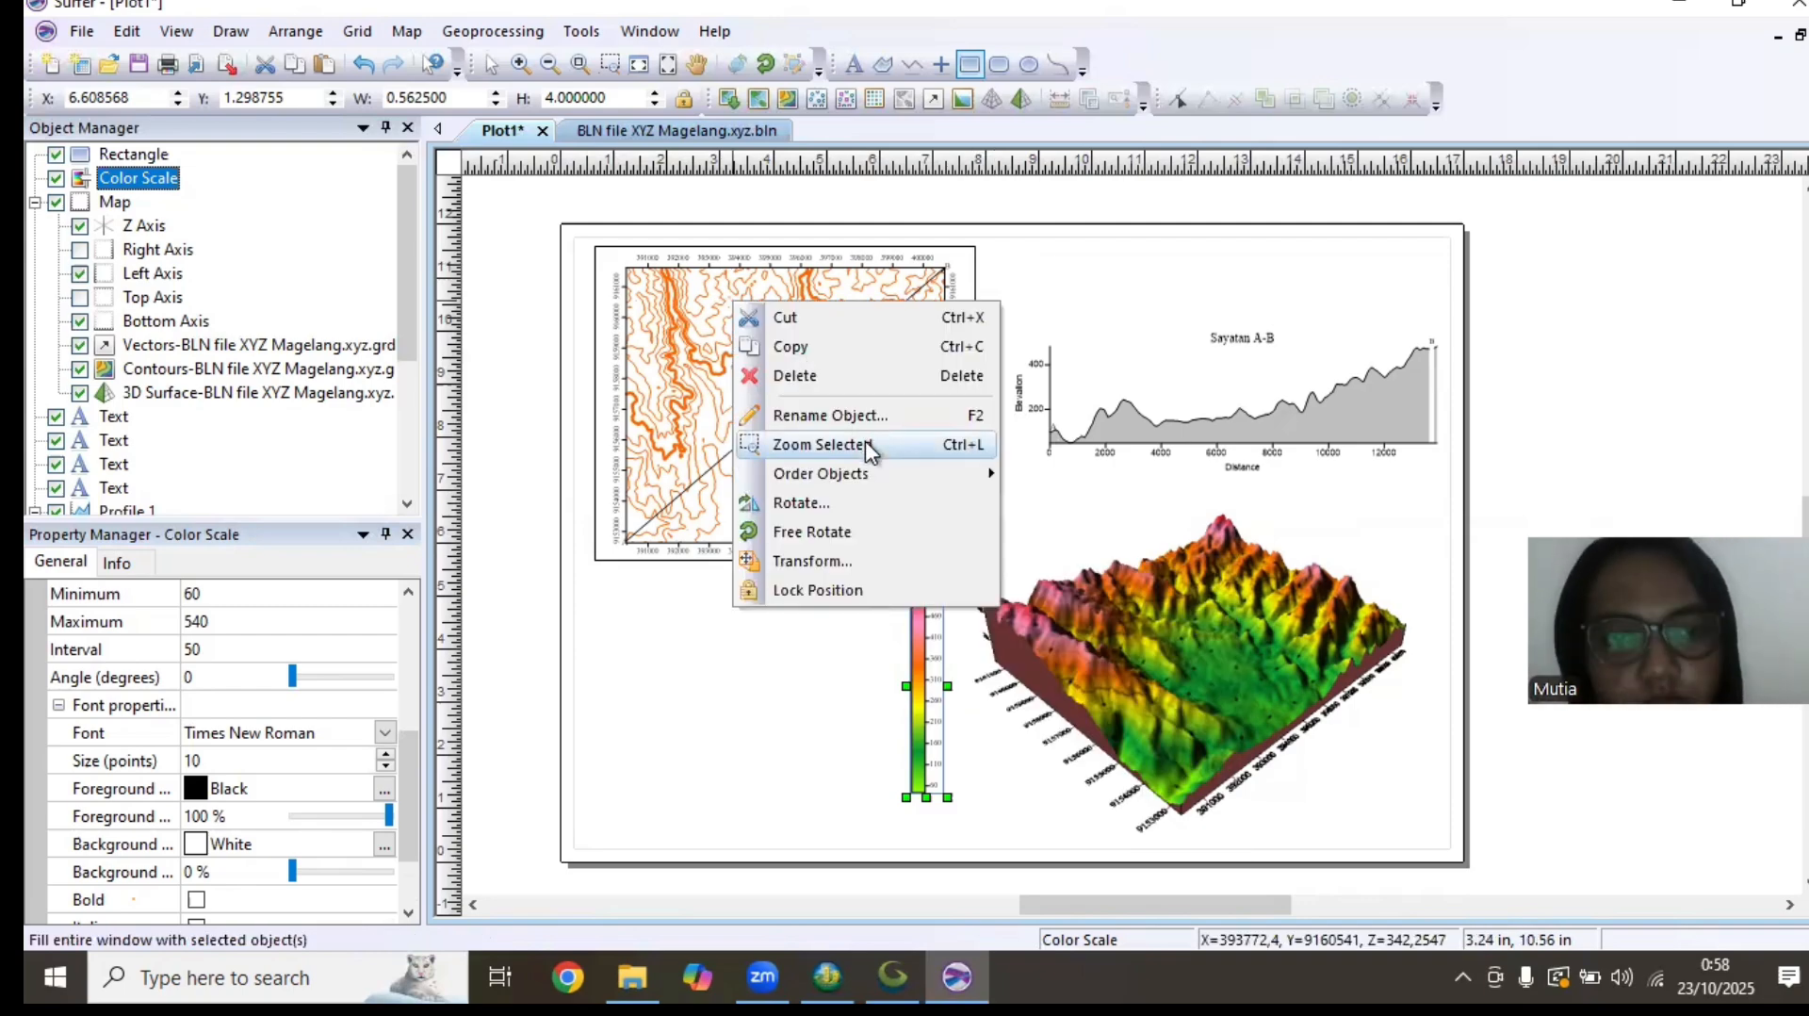
pyautogui.click(1164, 274)
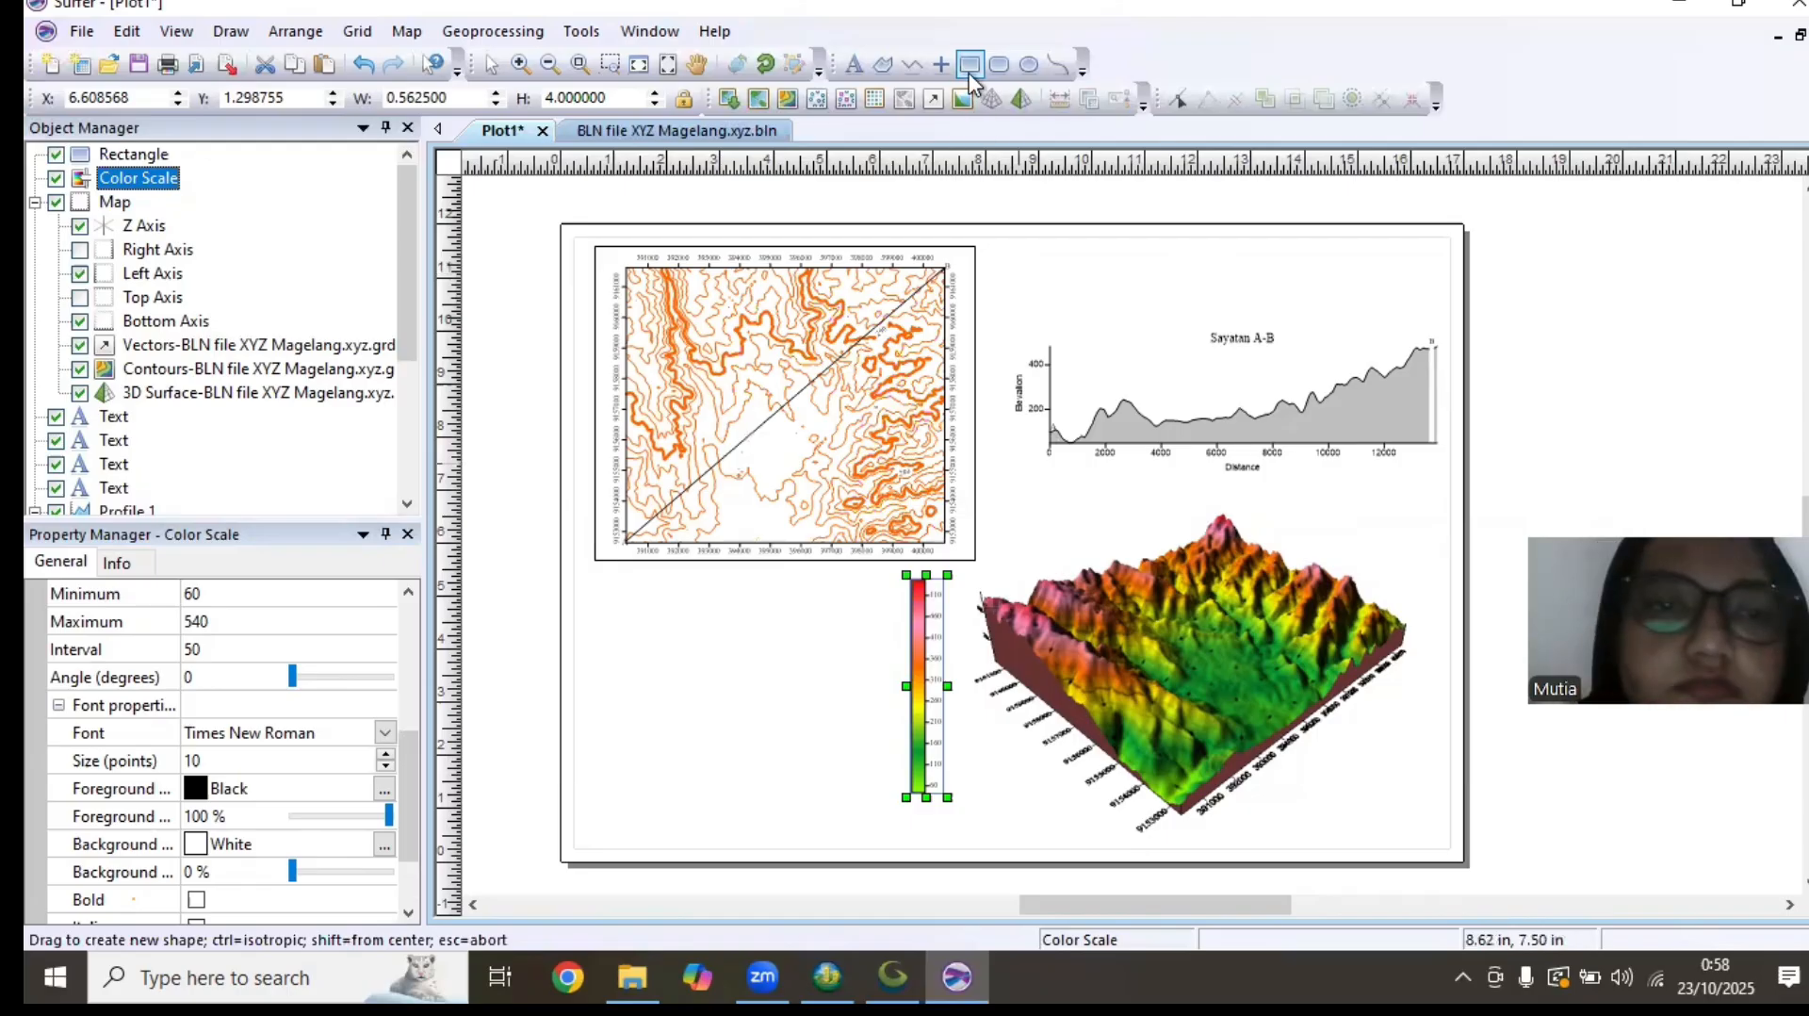
pyautogui.hotkey('ctrl', 'z')
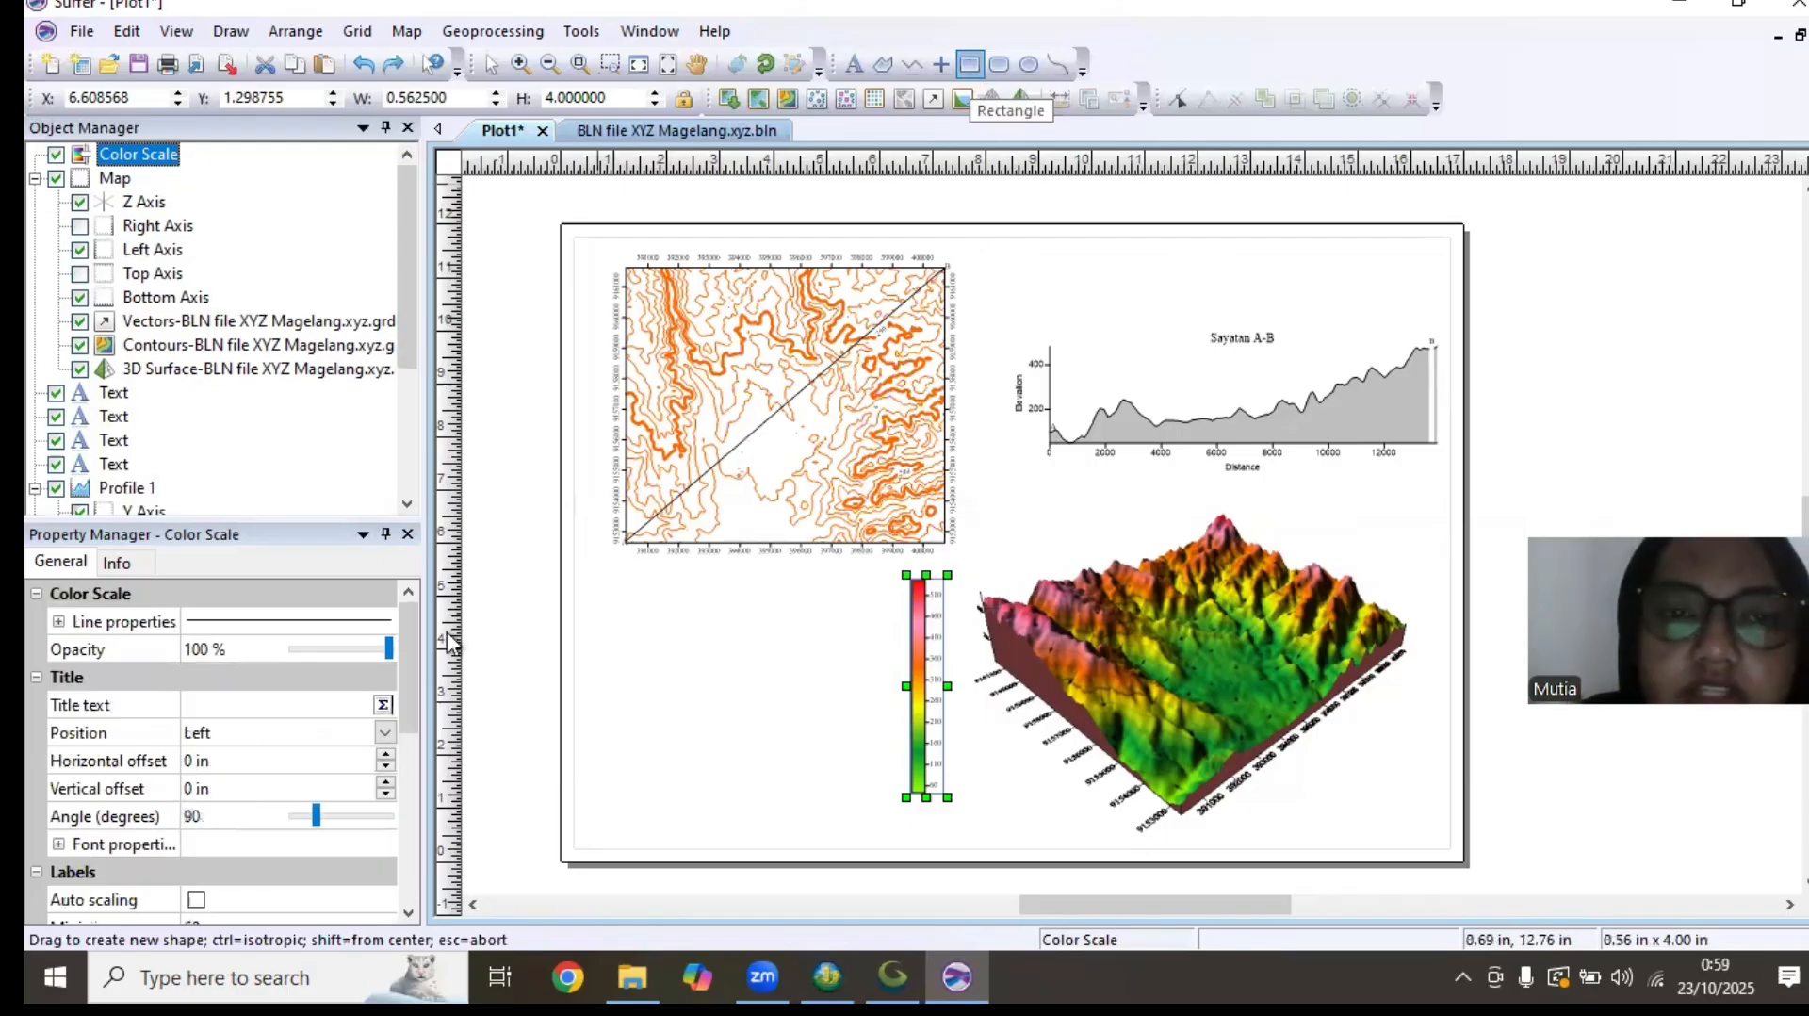
# Group the contour map, the 3D surface map and two of the text labels into one object
pyautogui.press('Escape')
pyautogui.moveTo(601, 242); pyautogui.dragTo(975, 572)
pyautogui.rightClick(975, 573)
pyautogui.click(1005, 556)
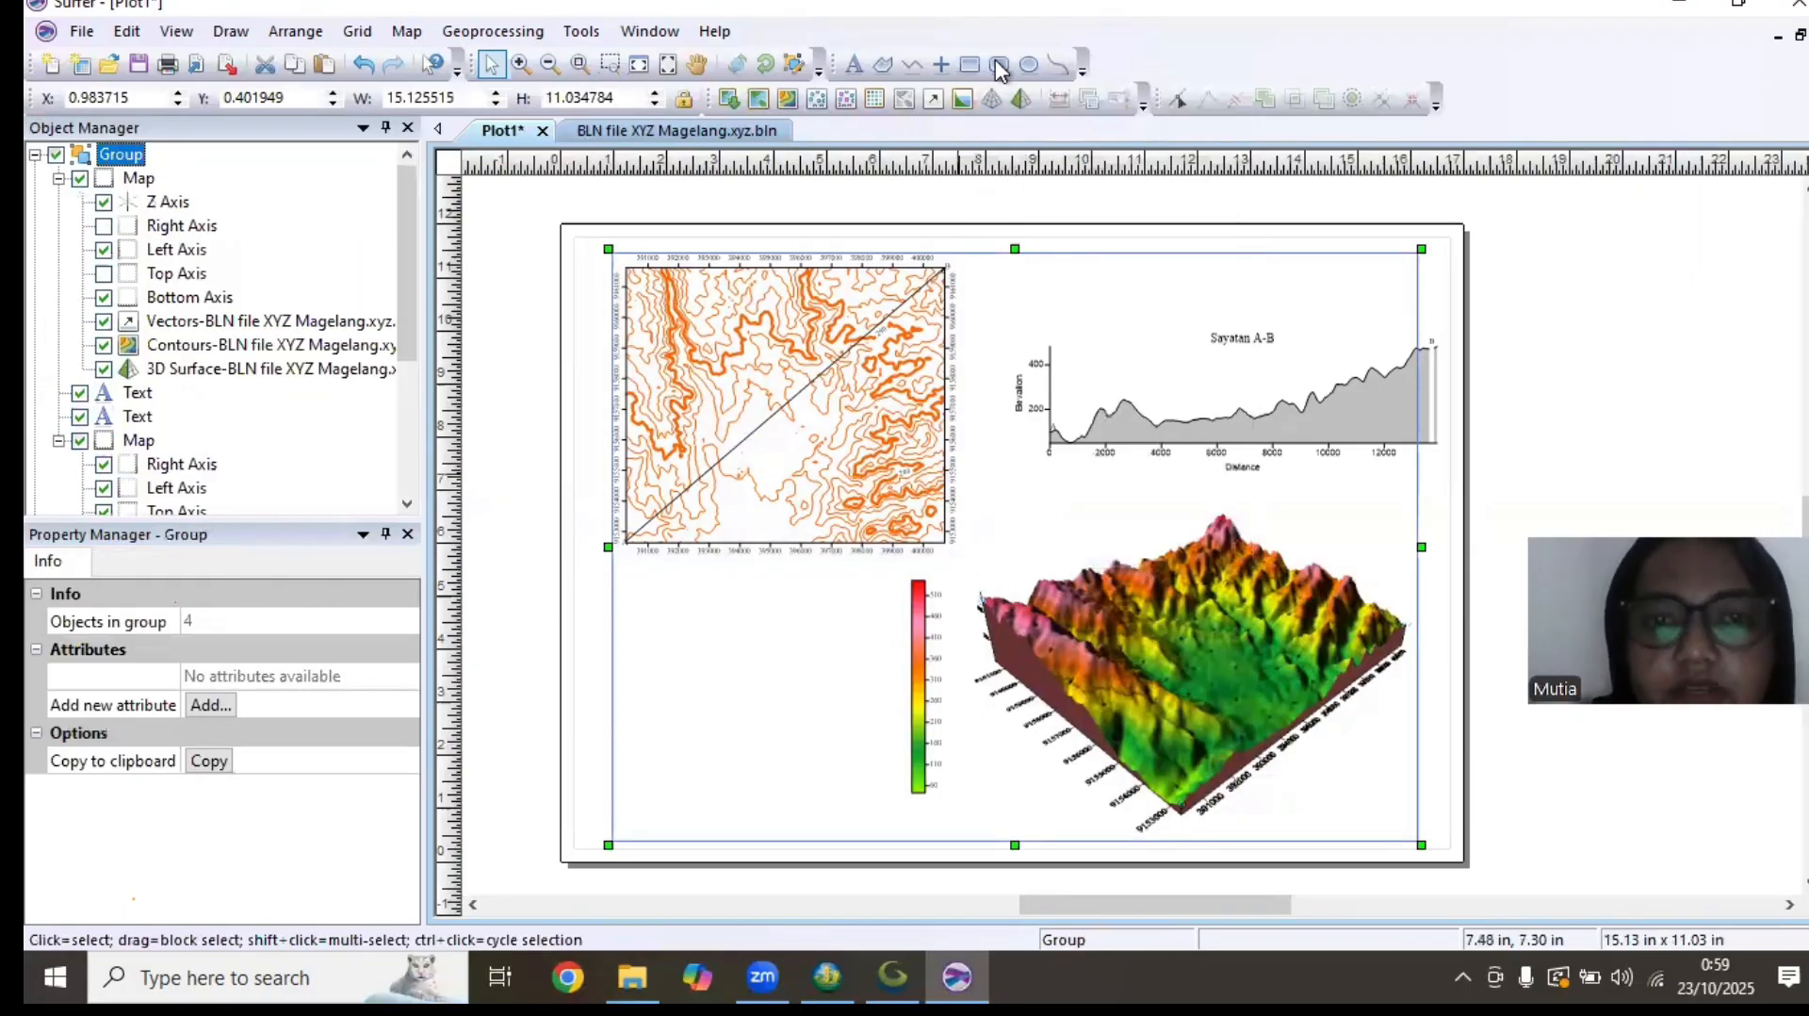
pyautogui.click(996, 64)
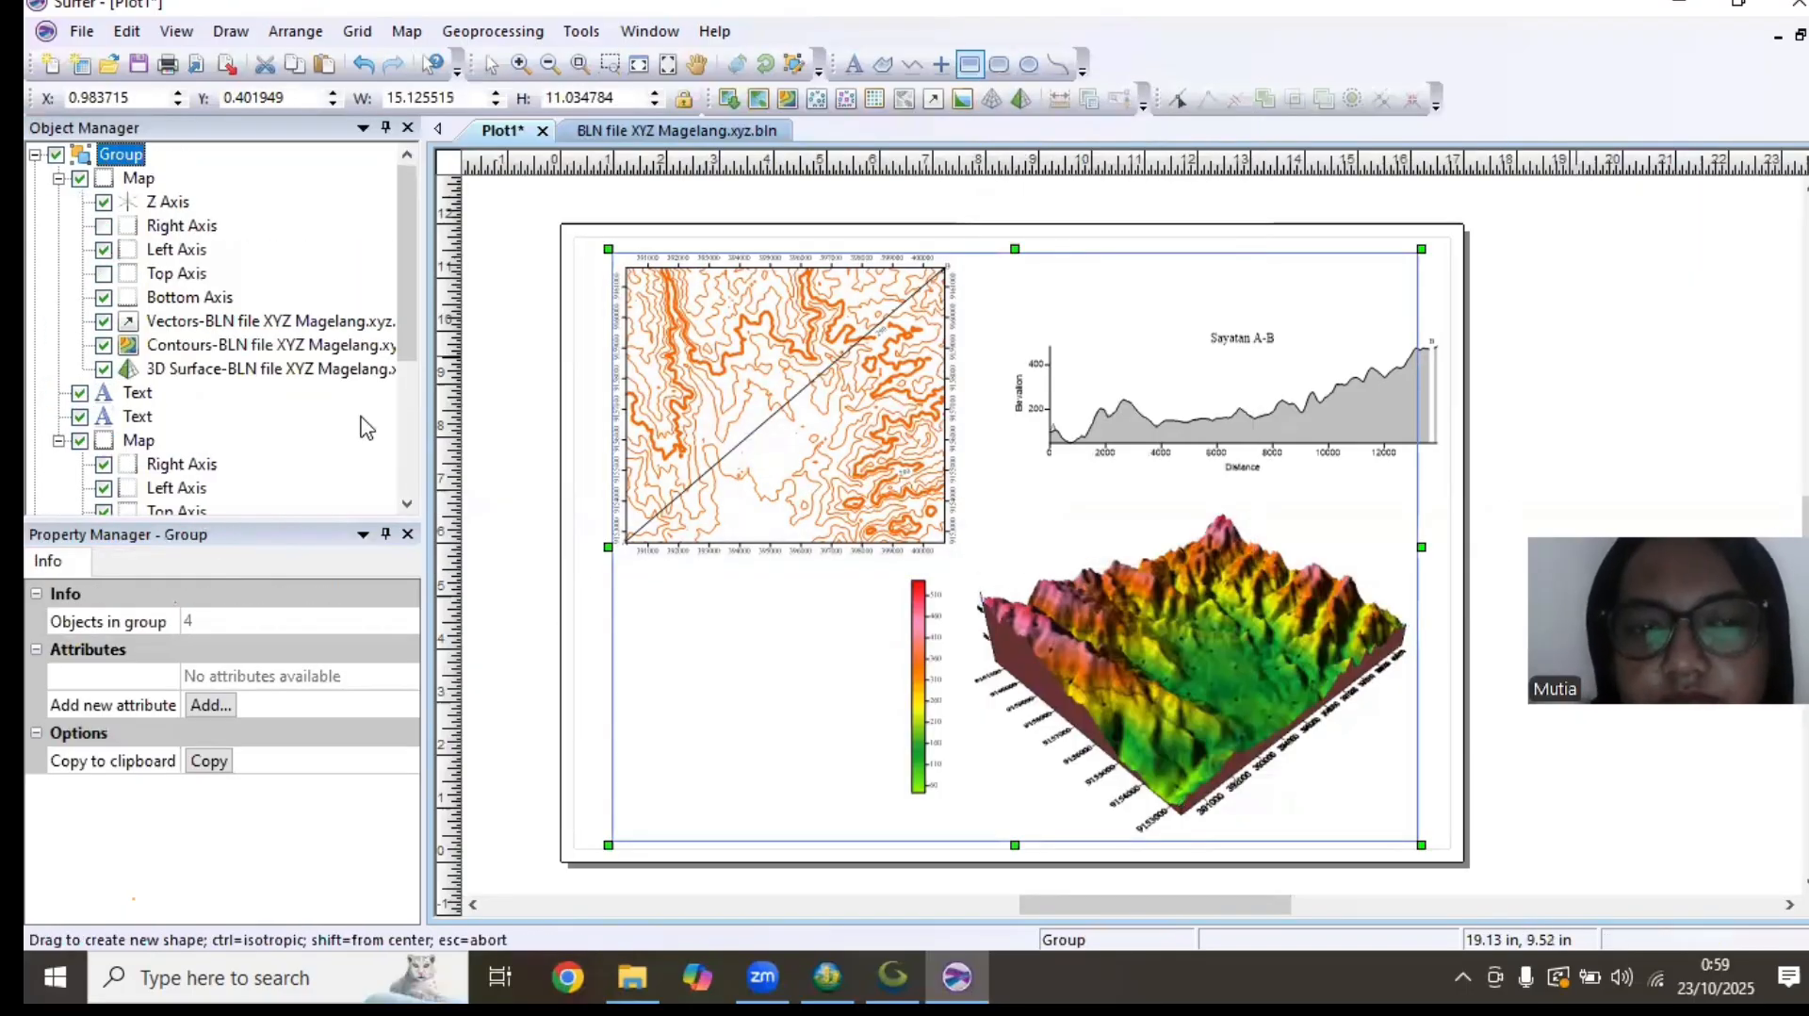
pyautogui.click(965, 66)
pyautogui.click(1490, 395)
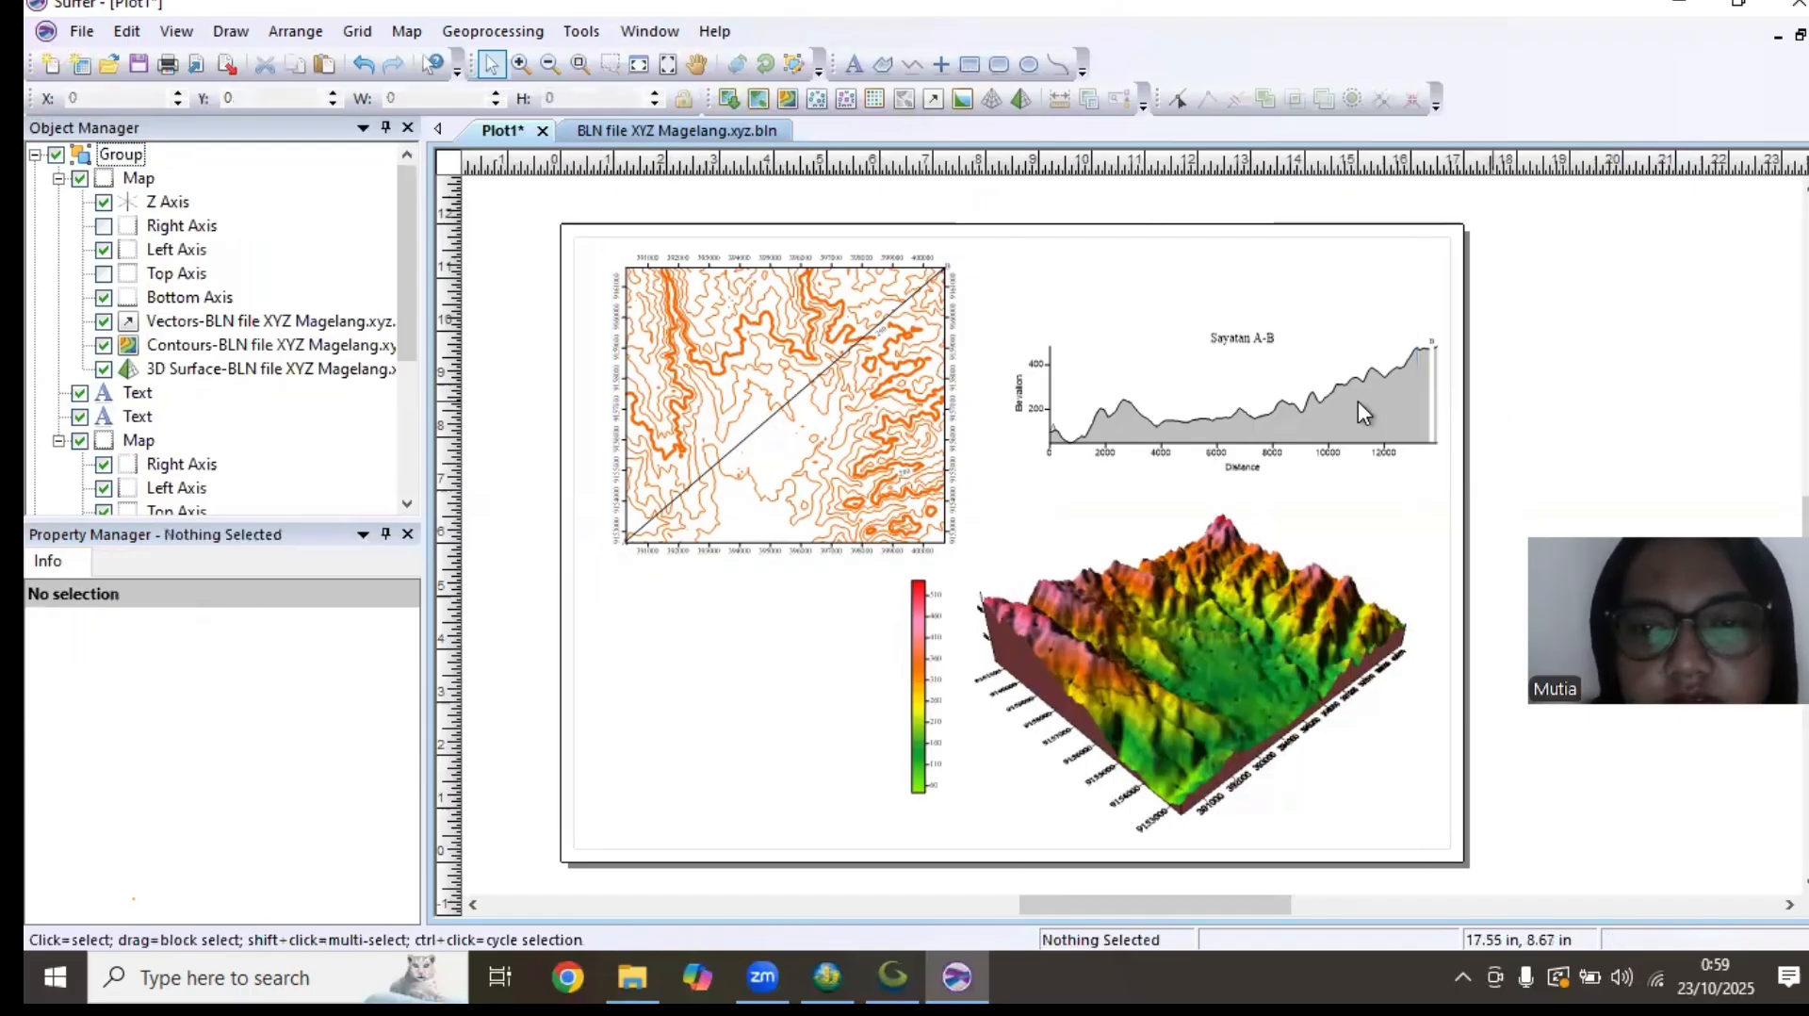
# Move the A-B cross-section profile slightly up and toward the contour map, to about X 8.15, Y 7.54
pyautogui.click(1360, 400)
pyautogui.moveTo(1372, 379); pyautogui.dragTo(1336, 369)
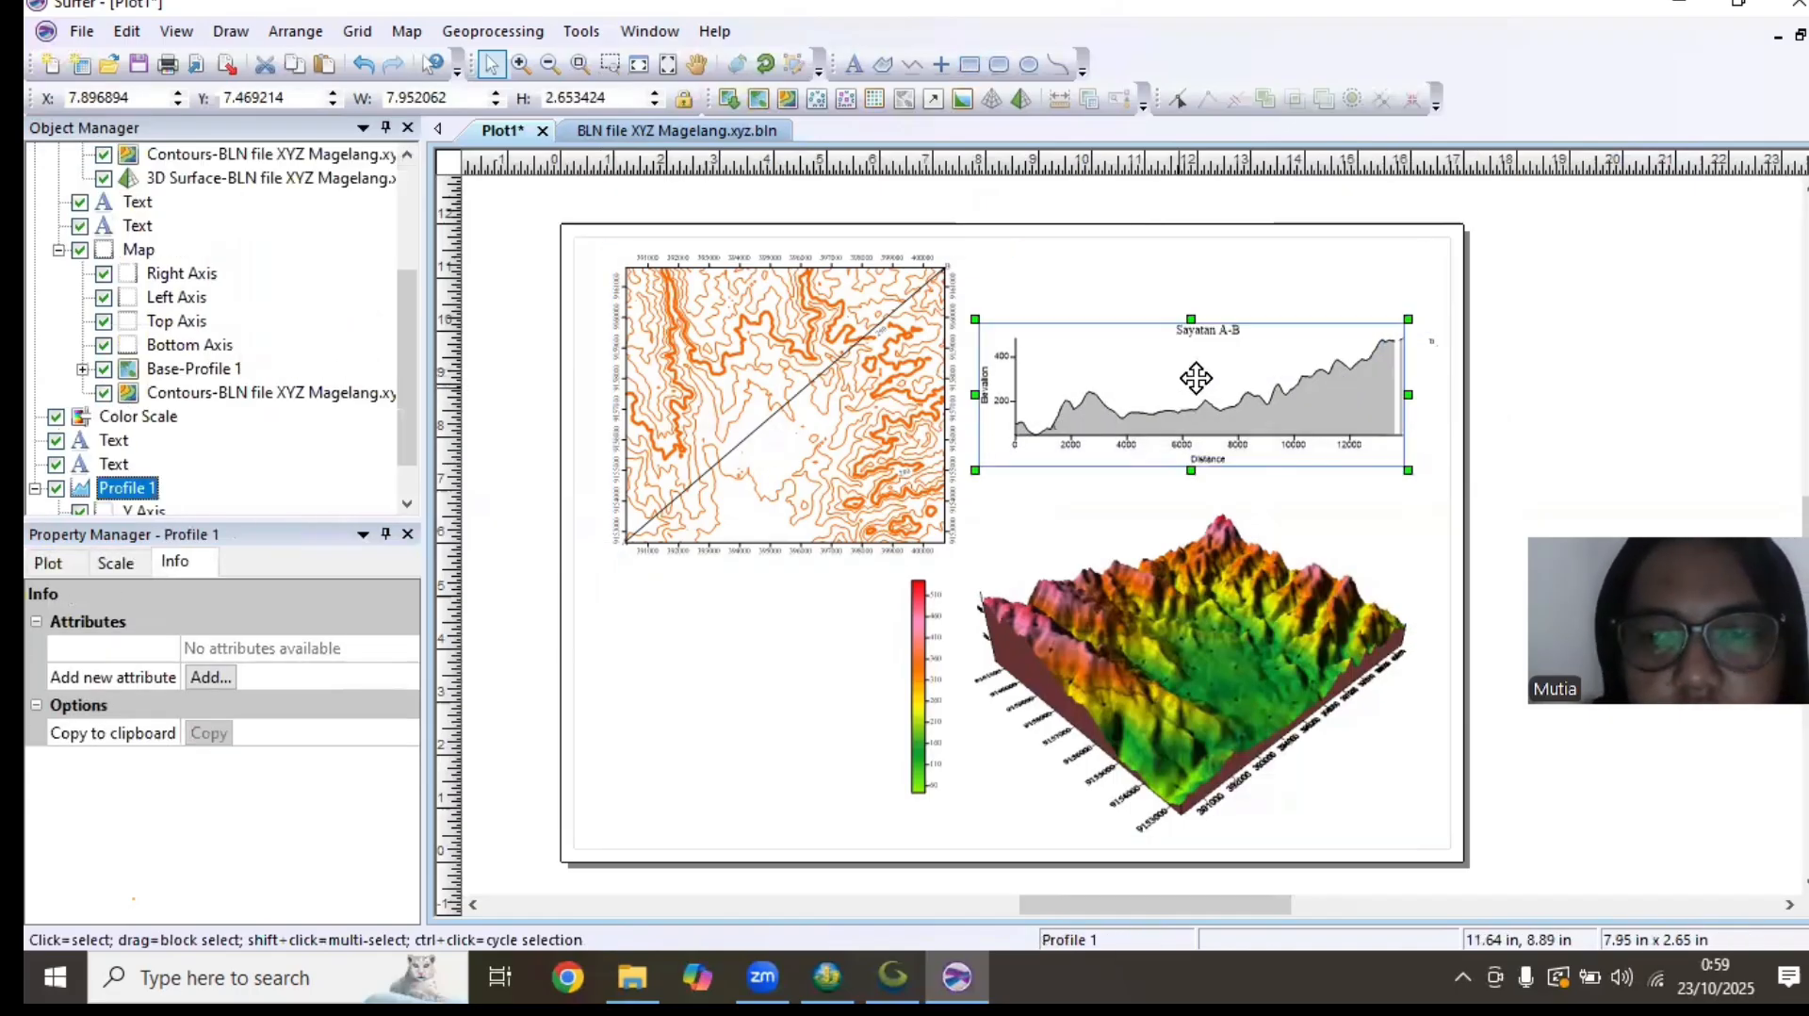
pyautogui.moveTo(1196, 379); pyautogui.dragTo(1140, 402)
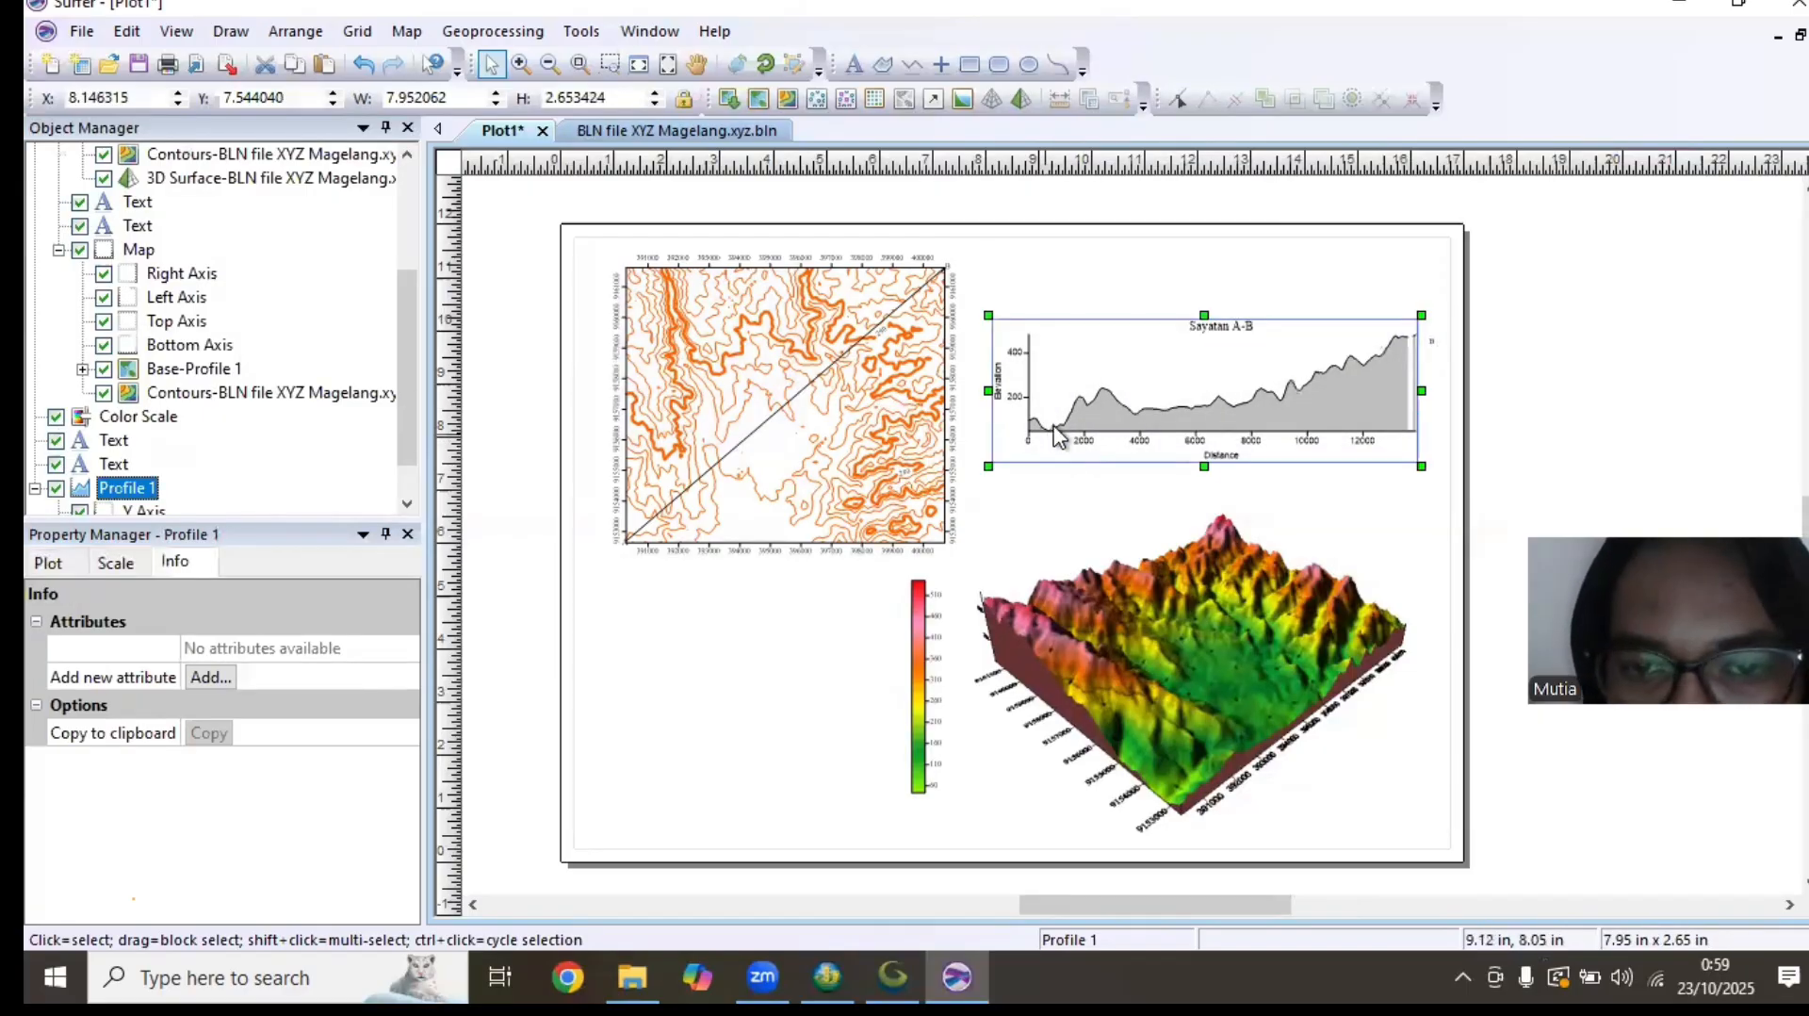
# Ungroup the combined contour map, 3D surface map and text labels
pyautogui.click(1052, 431)
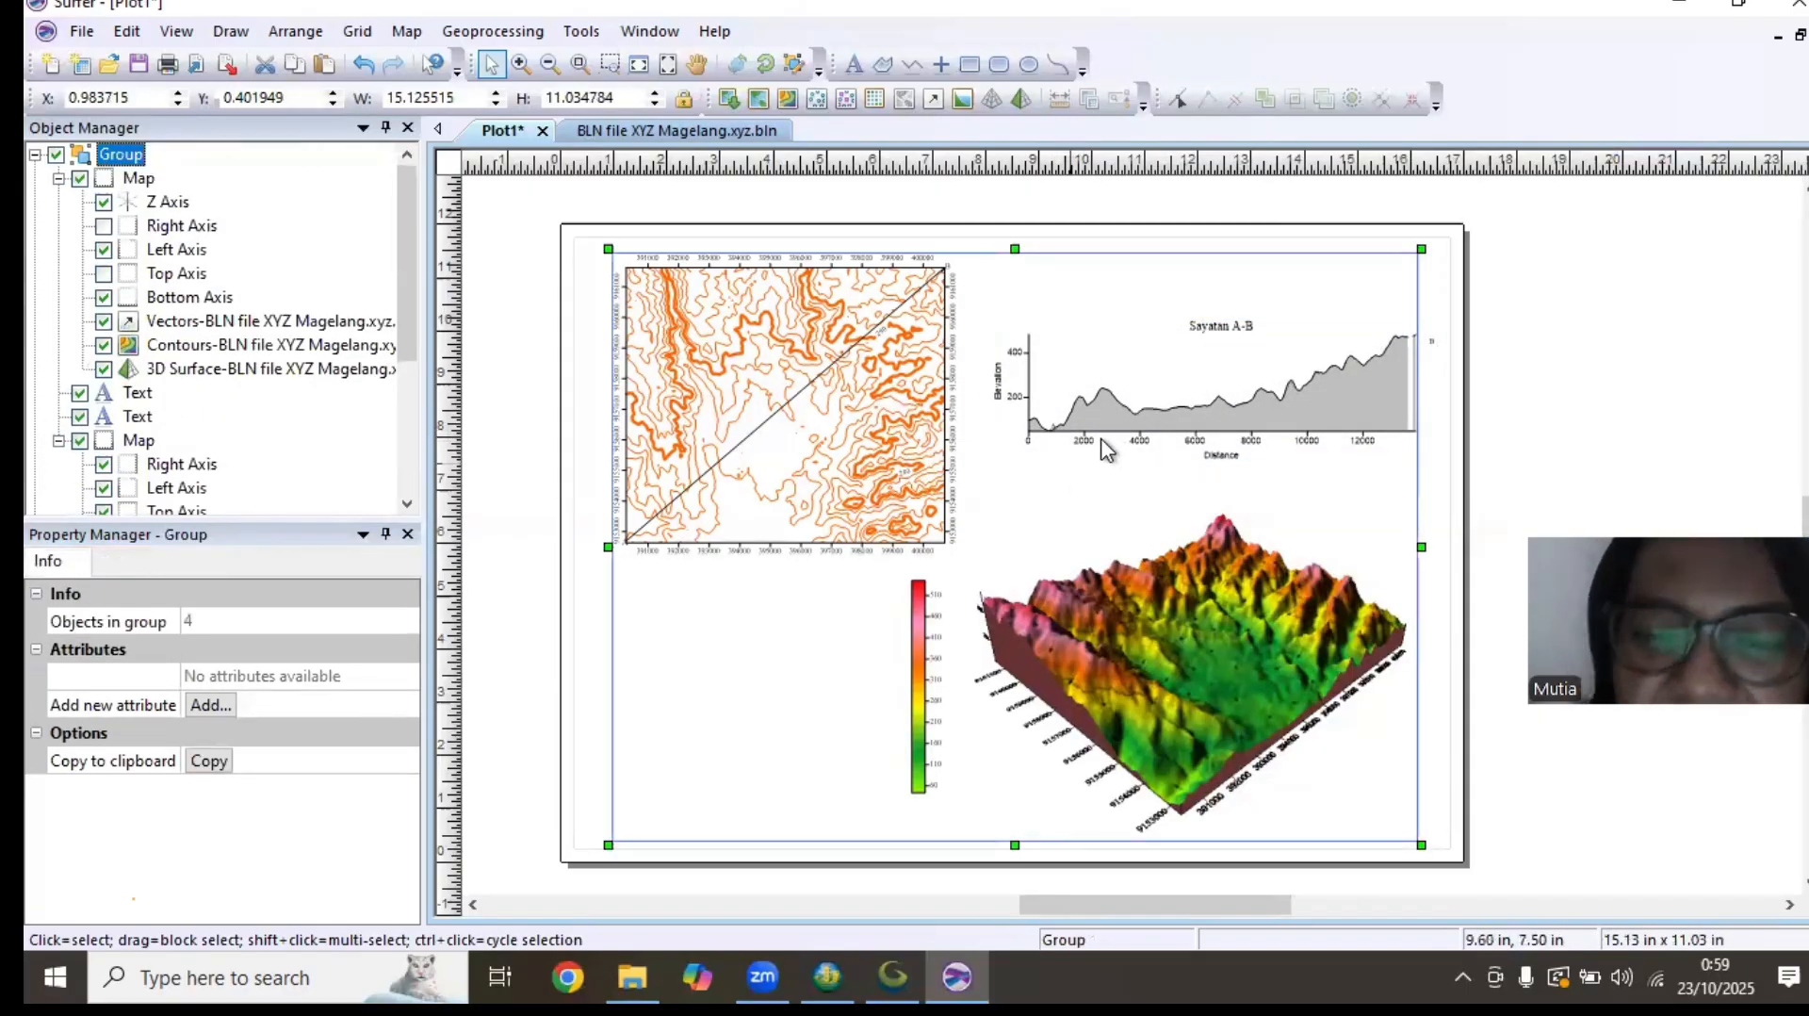
pyautogui.scroll(4, 1105, 450)
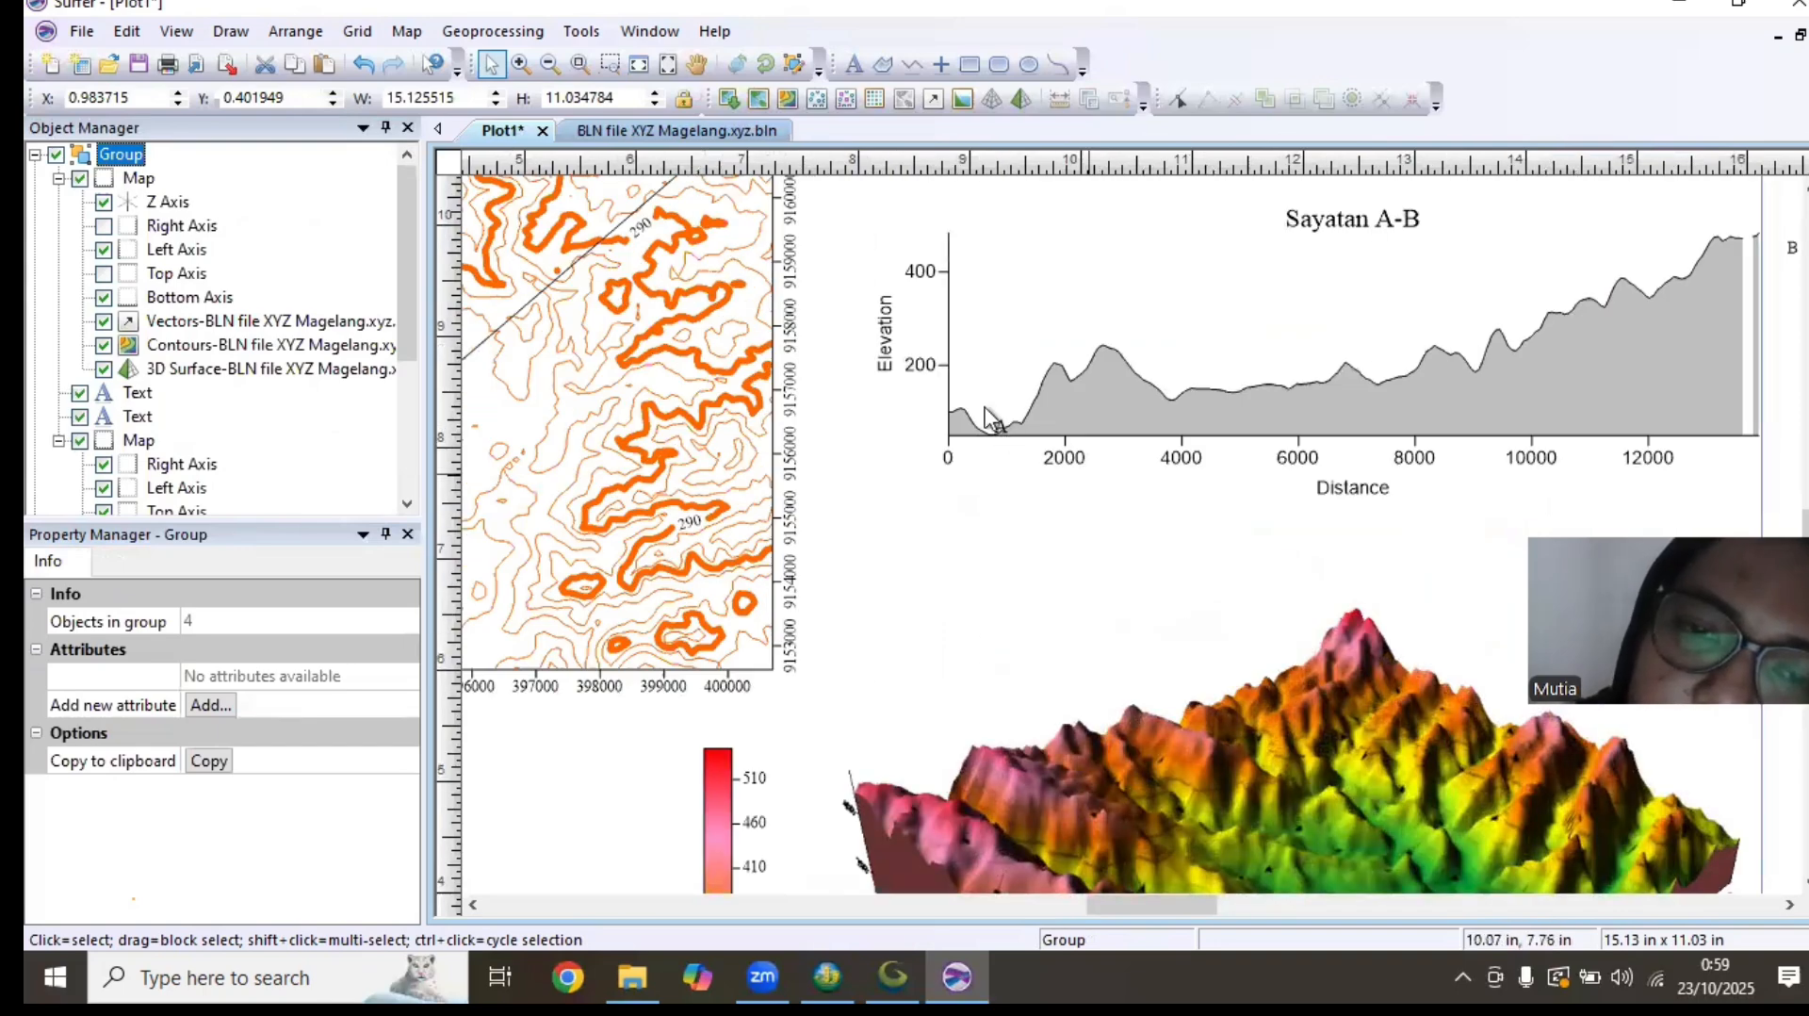
pyautogui.keyDown('ctrl'); pyautogui.click(996, 422); pyautogui.keyUp('ctrl')
pyautogui.click(1015, 411)
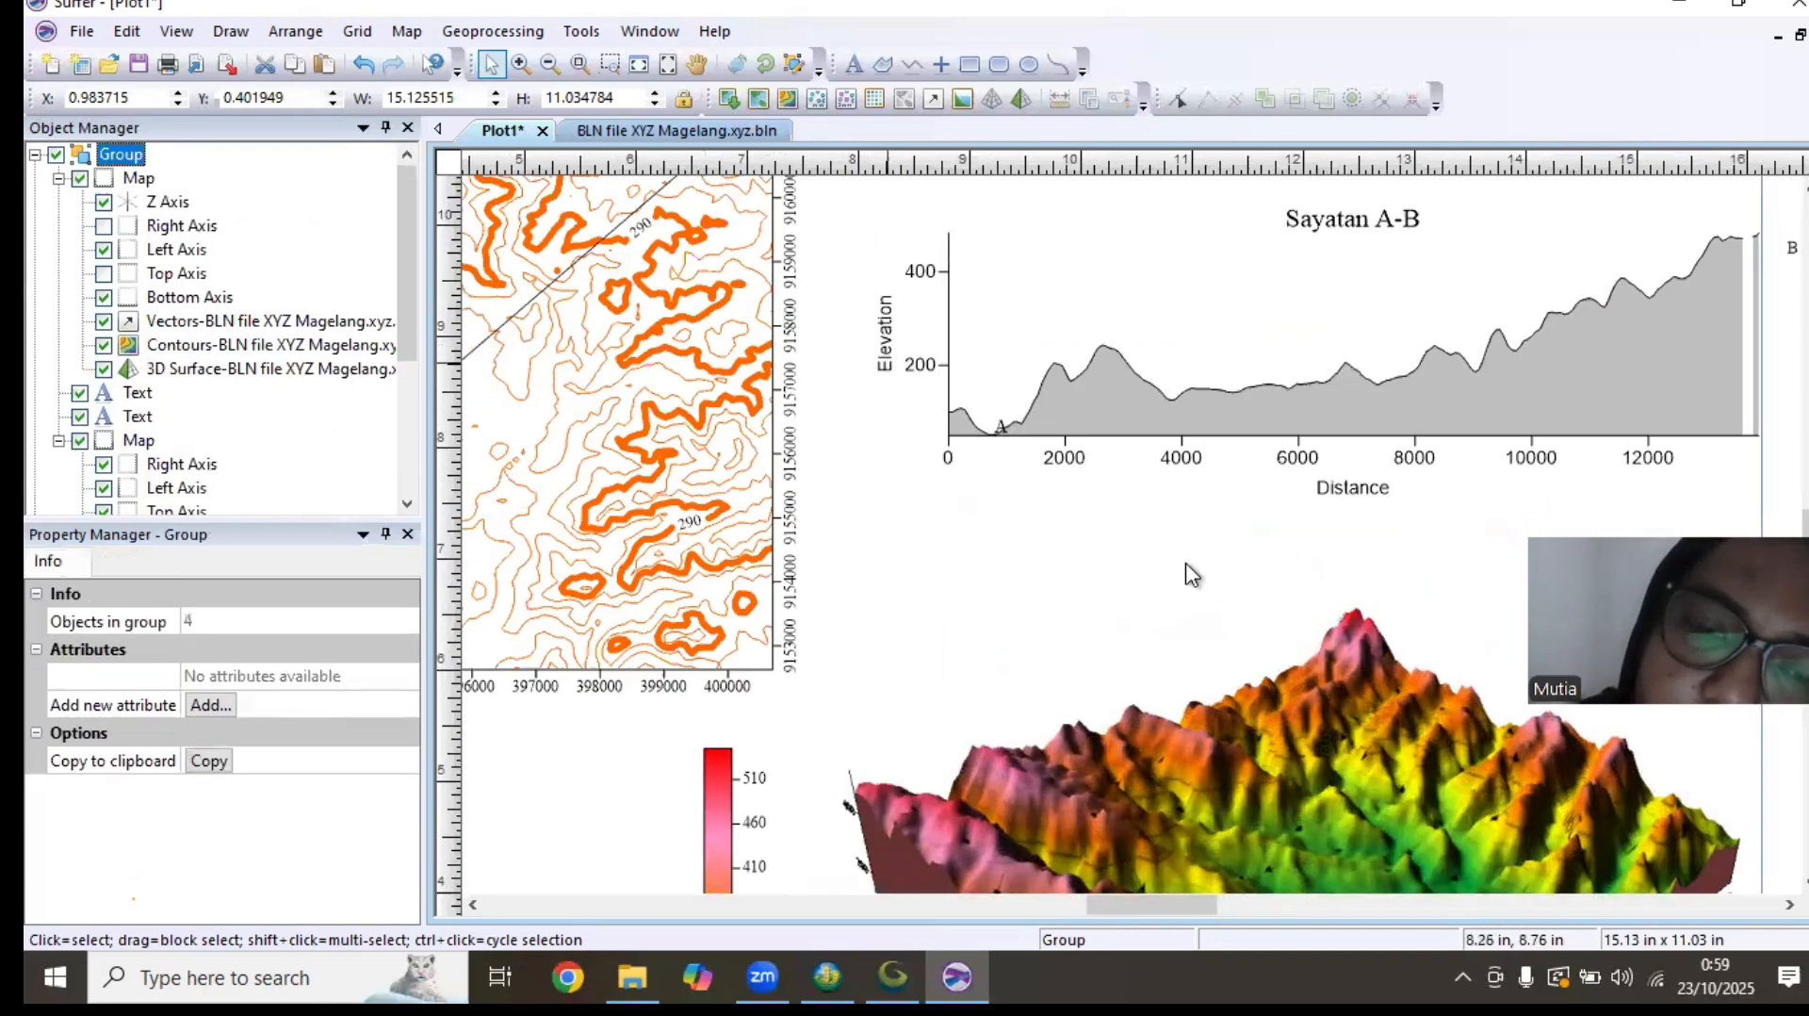
pyautogui.click(1188, 659)
pyautogui.click(1282, 519)
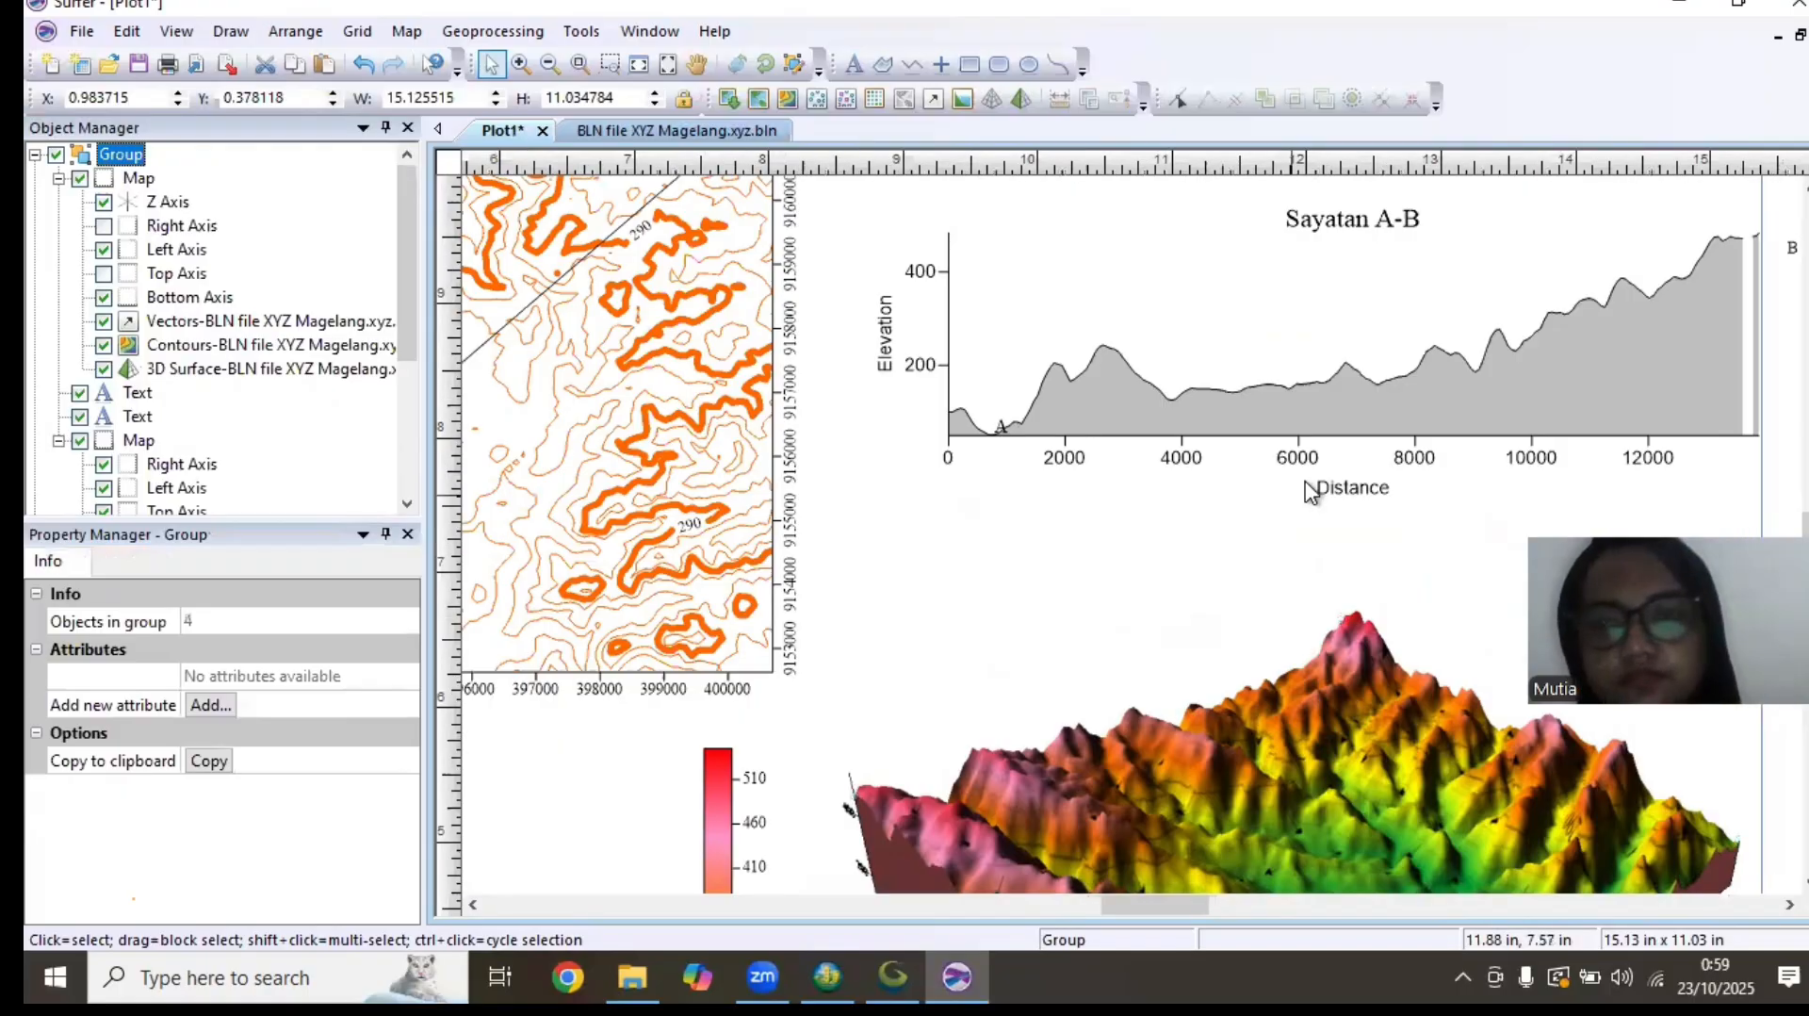
pyautogui.scroll(-4, 1313, 491)
pyautogui.rightClick(1182, 509)
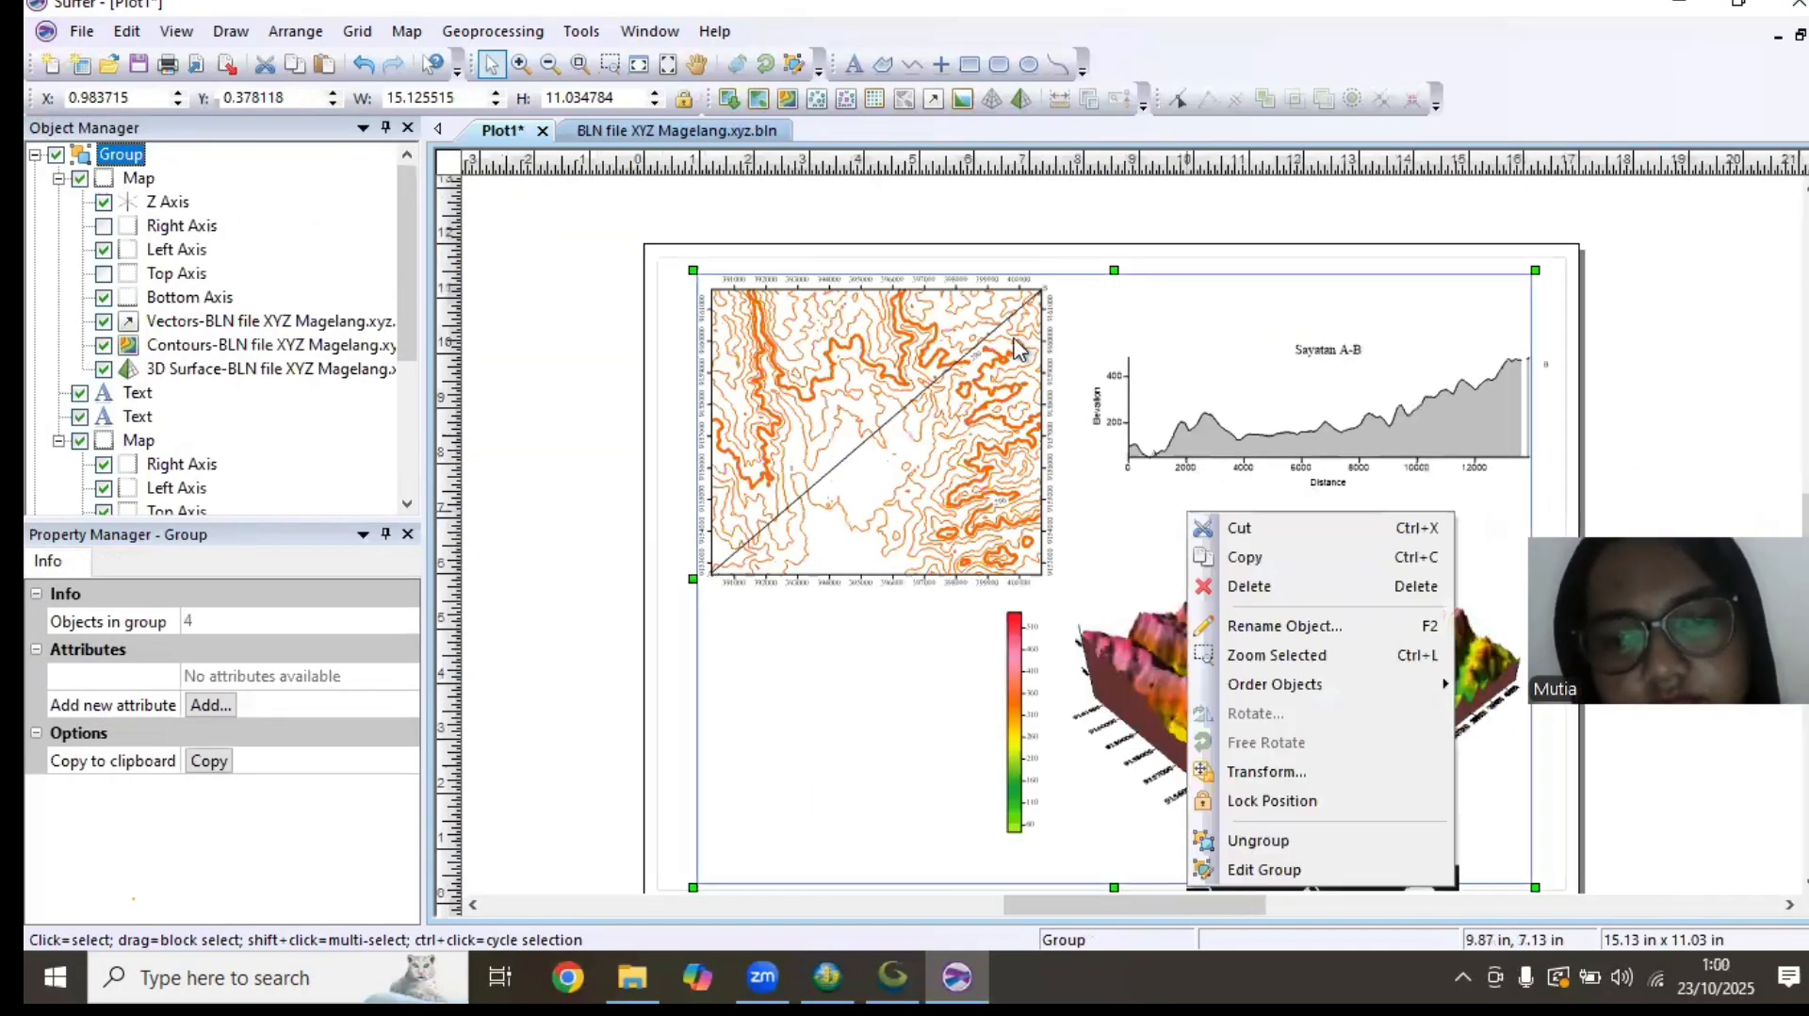
pyautogui.rightClick(1014, 337)
pyautogui.click(1185, 666)
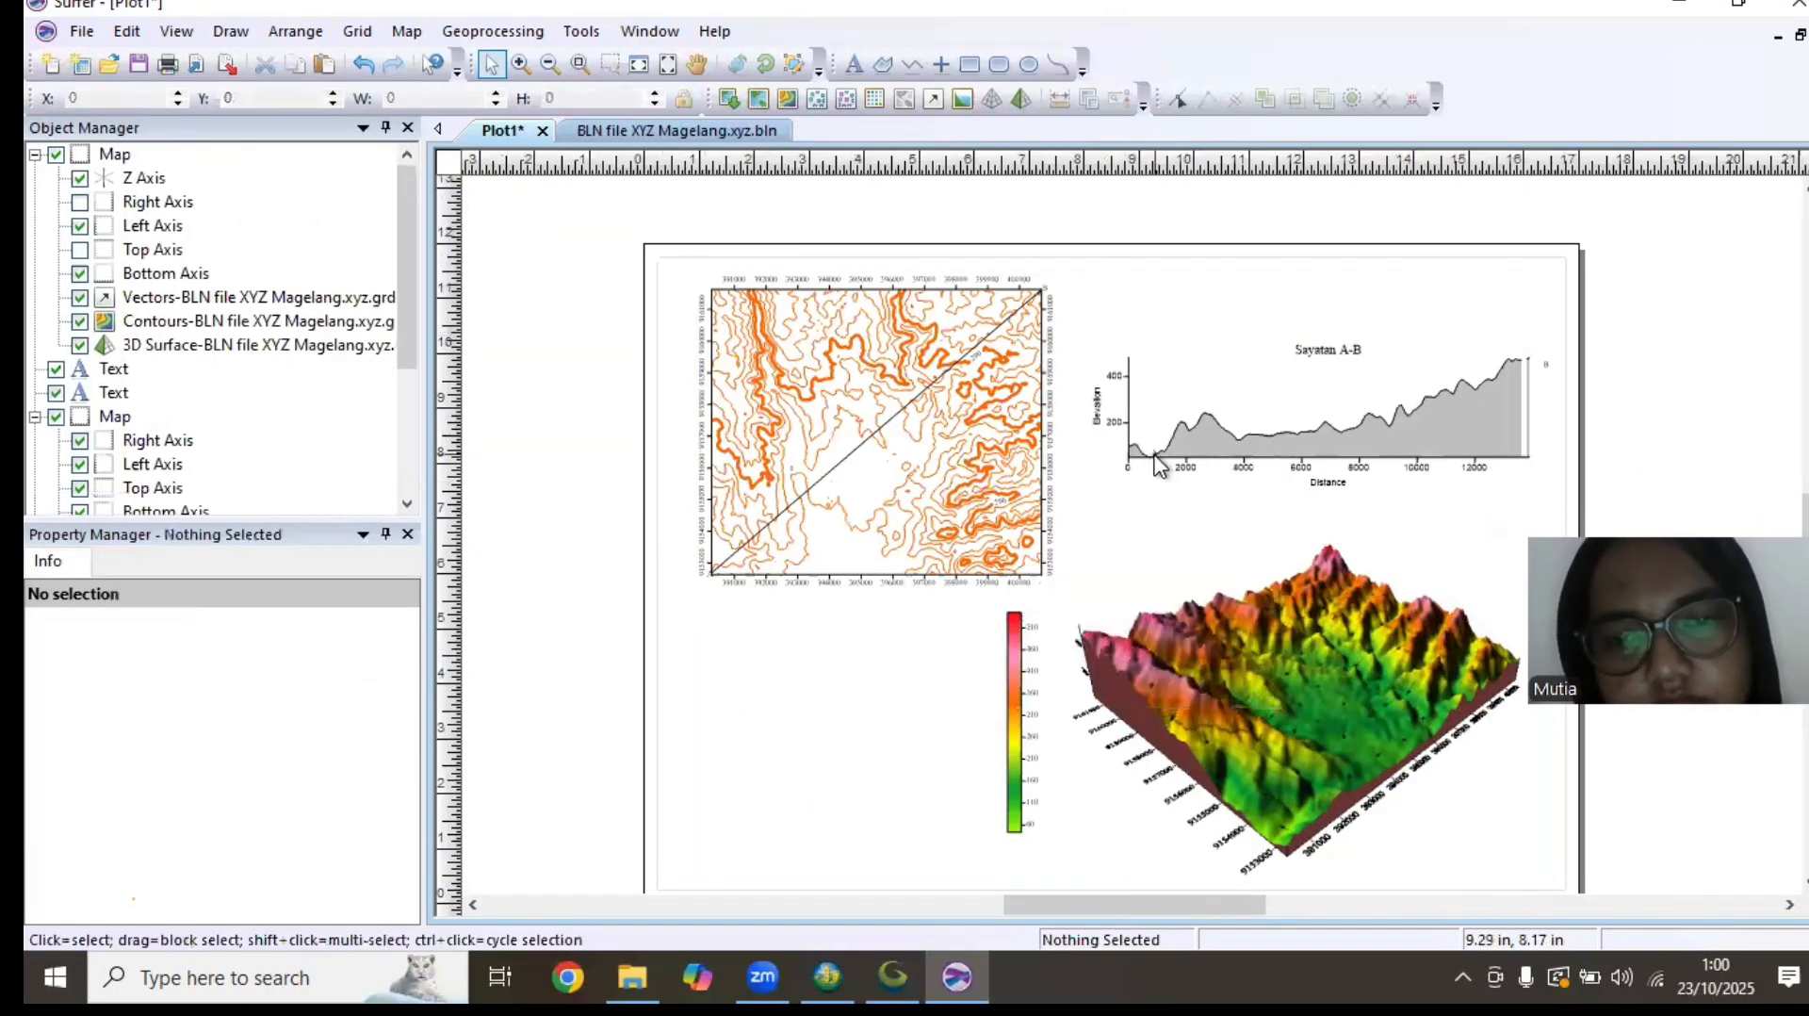
# Move the A label to the start of the cross-section profile and the B label just above its far end
pyautogui.click(1142, 432)
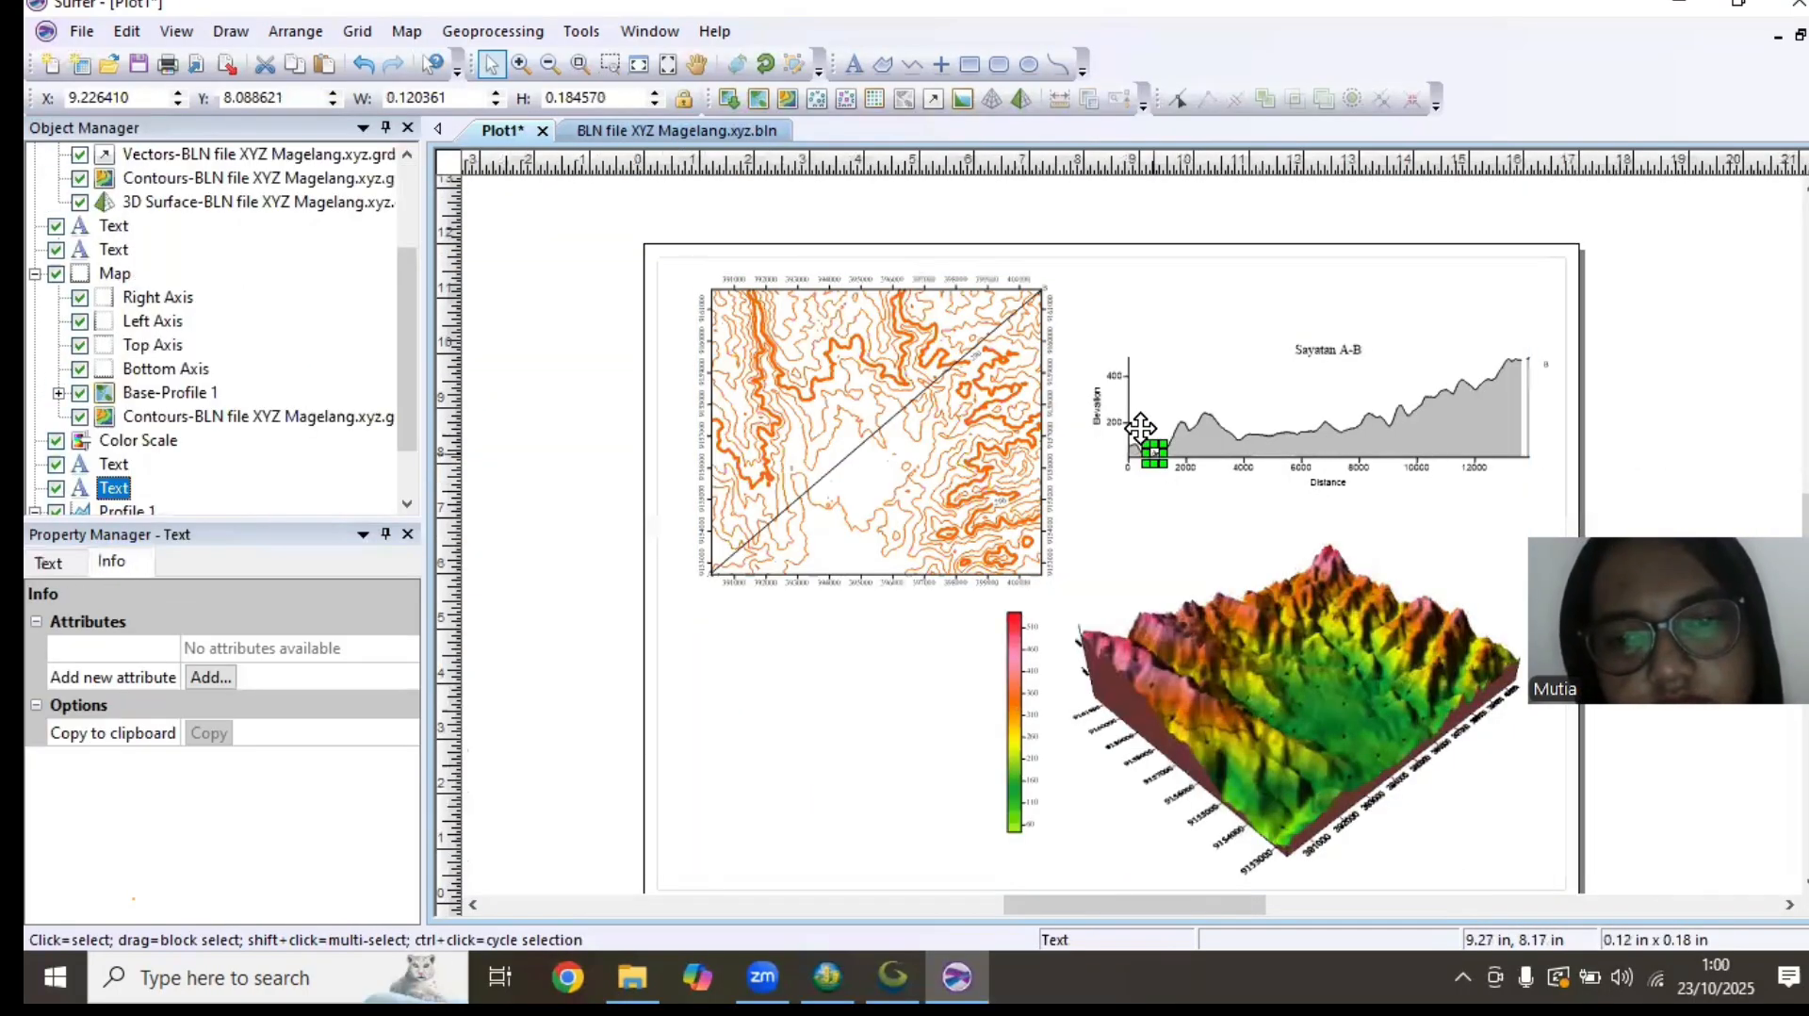
pyautogui.click(1545, 365)
pyautogui.moveTo(1542, 363); pyautogui.dragTo(1519, 345)
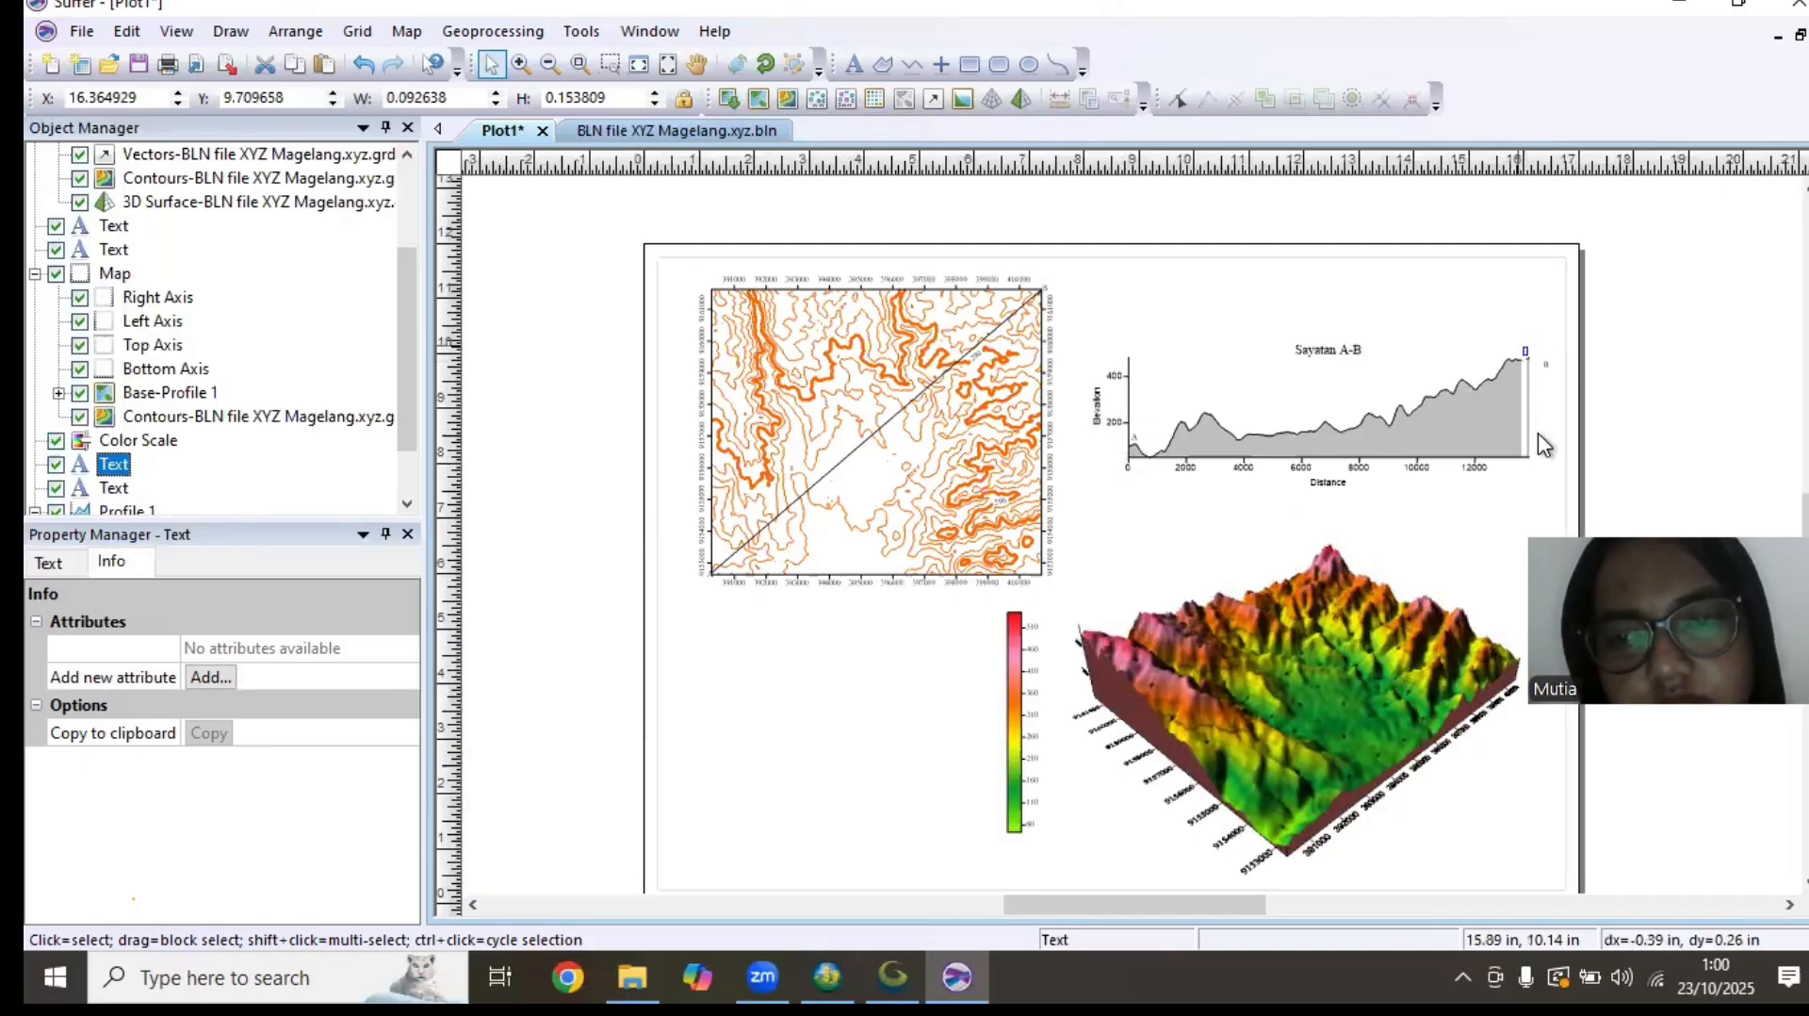
pyautogui.click(392, 229)
# Draw a rectangle as a frame around the contour map and its axis labels
pyautogui.click(962, 70)
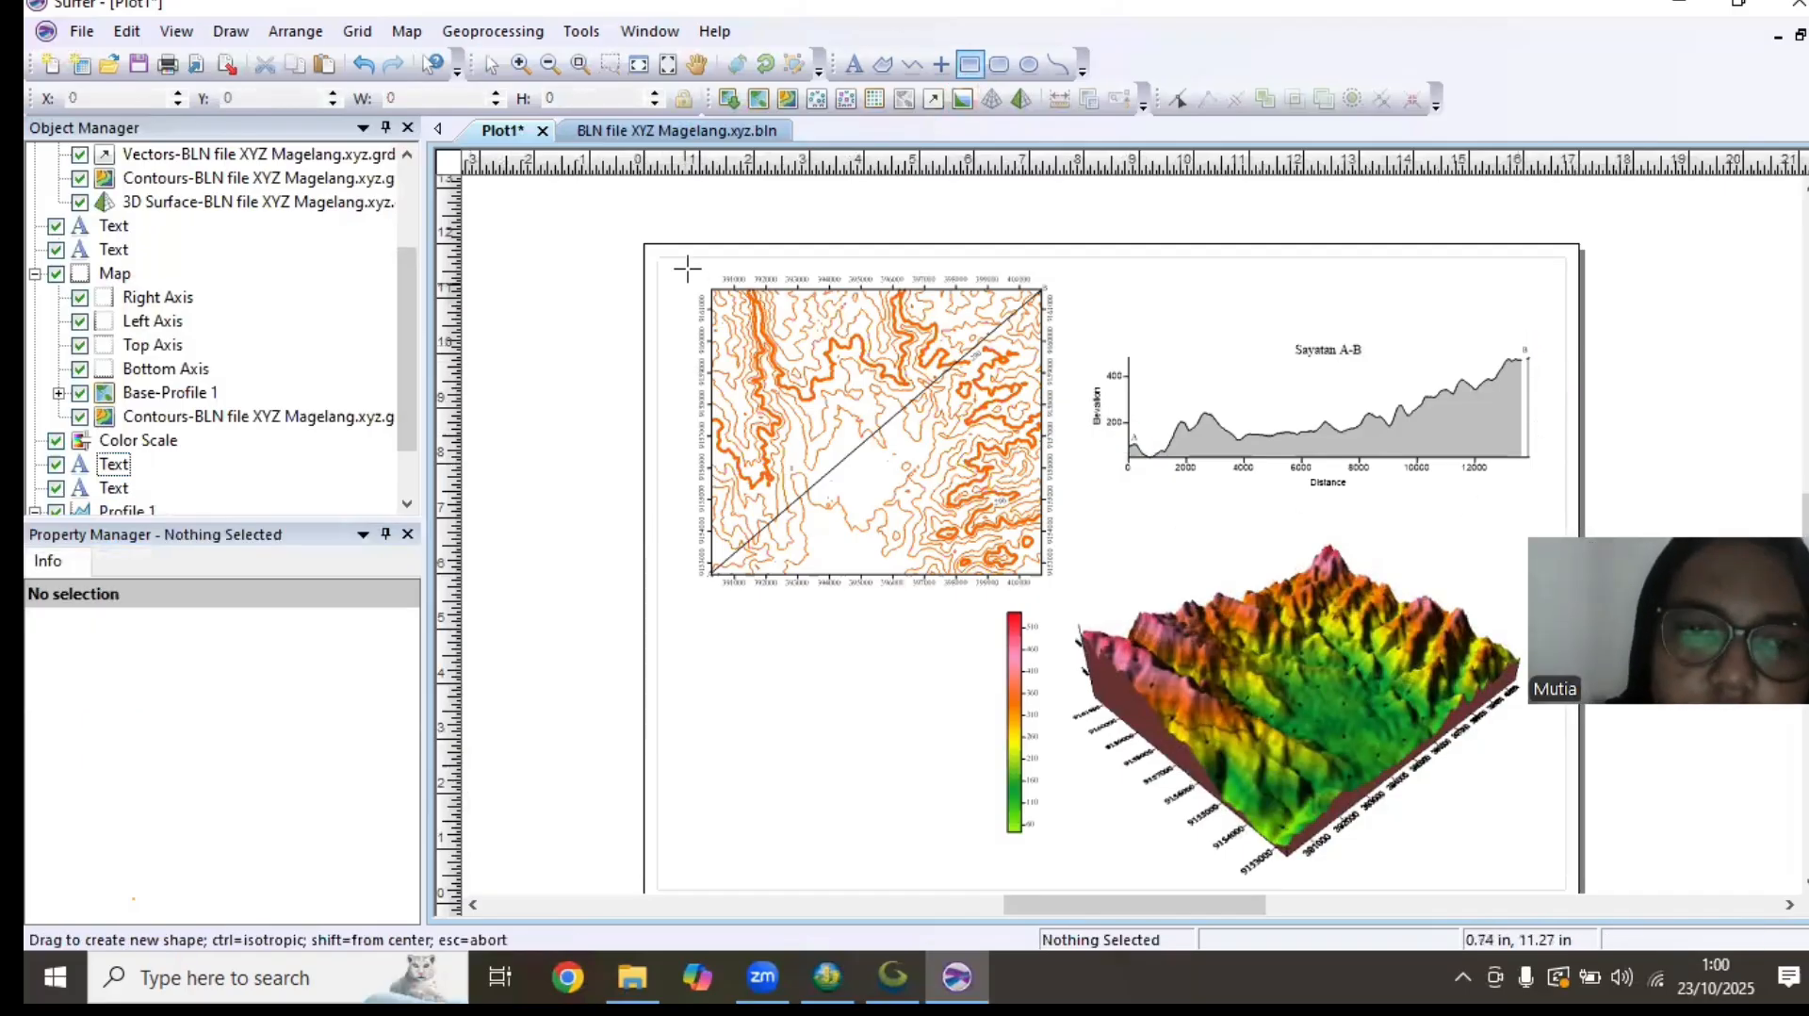
pyautogui.moveTo(686, 266); pyautogui.dragTo(1065, 594)
pyautogui.press('Escape')
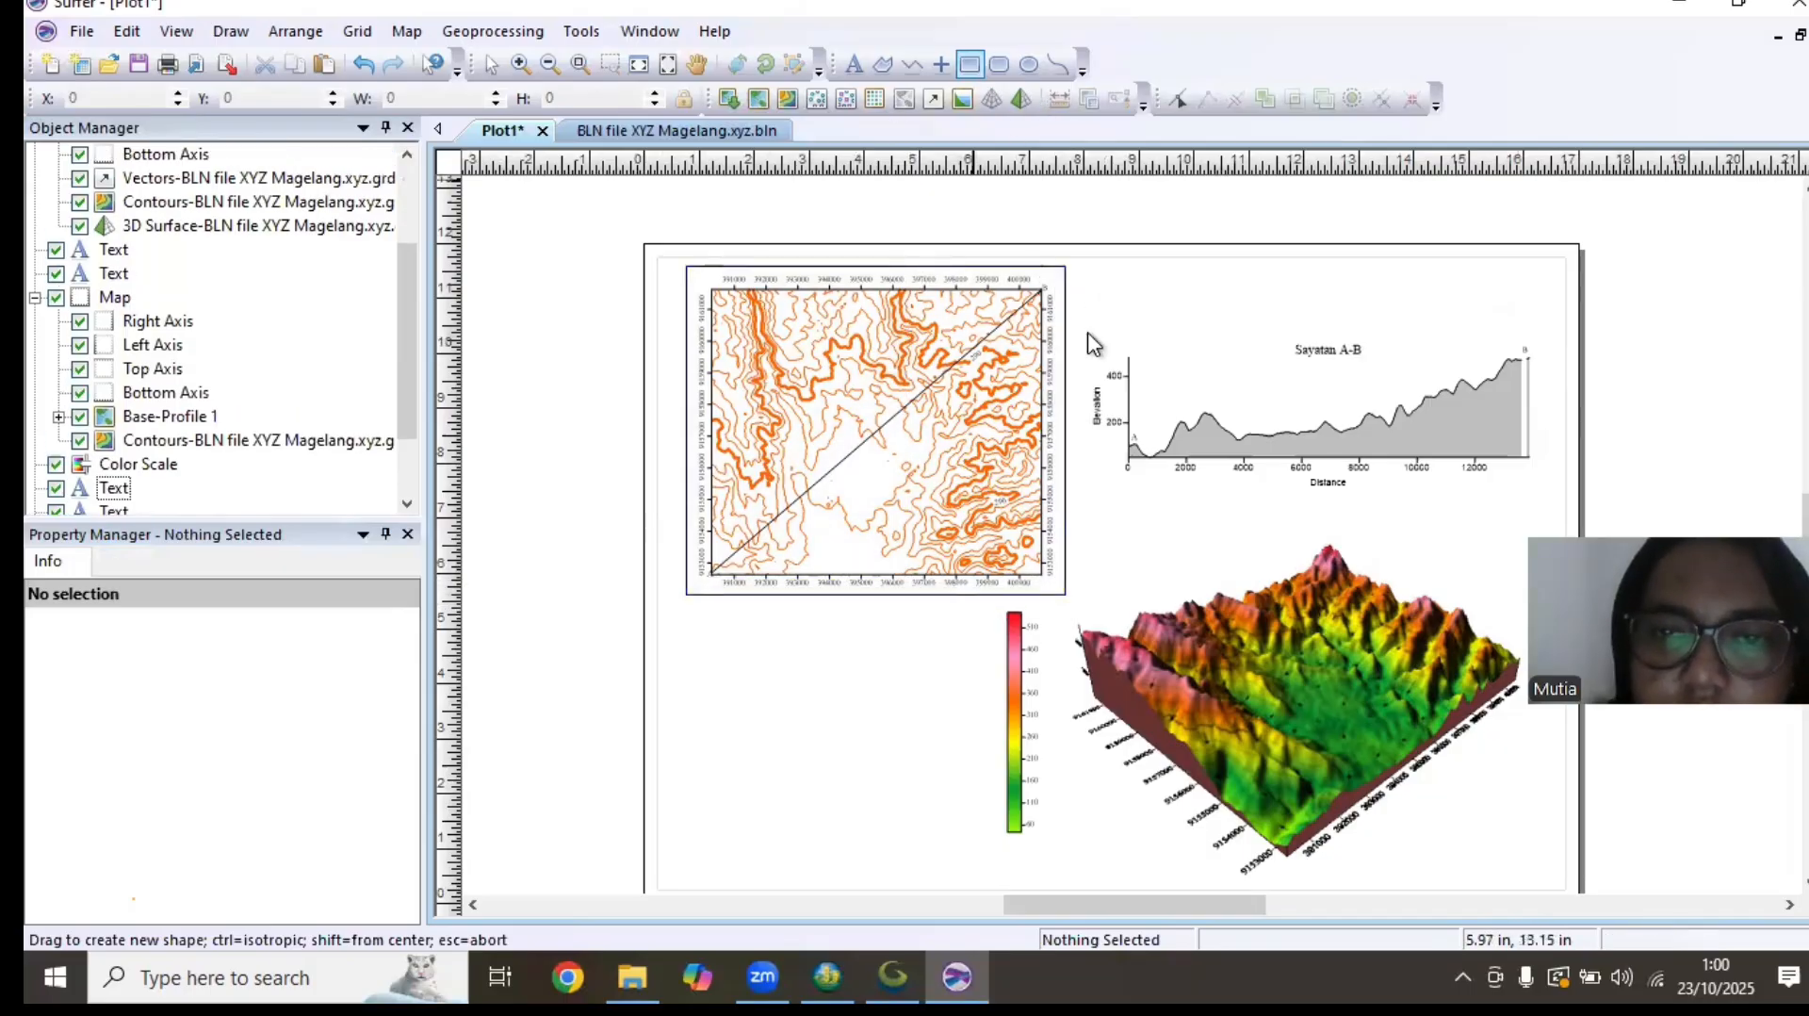
# Widen the A-B profile together with its A and B labels to about 8.17 in
pyautogui.moveTo(1086, 318); pyautogui.dragTo(1545, 513)
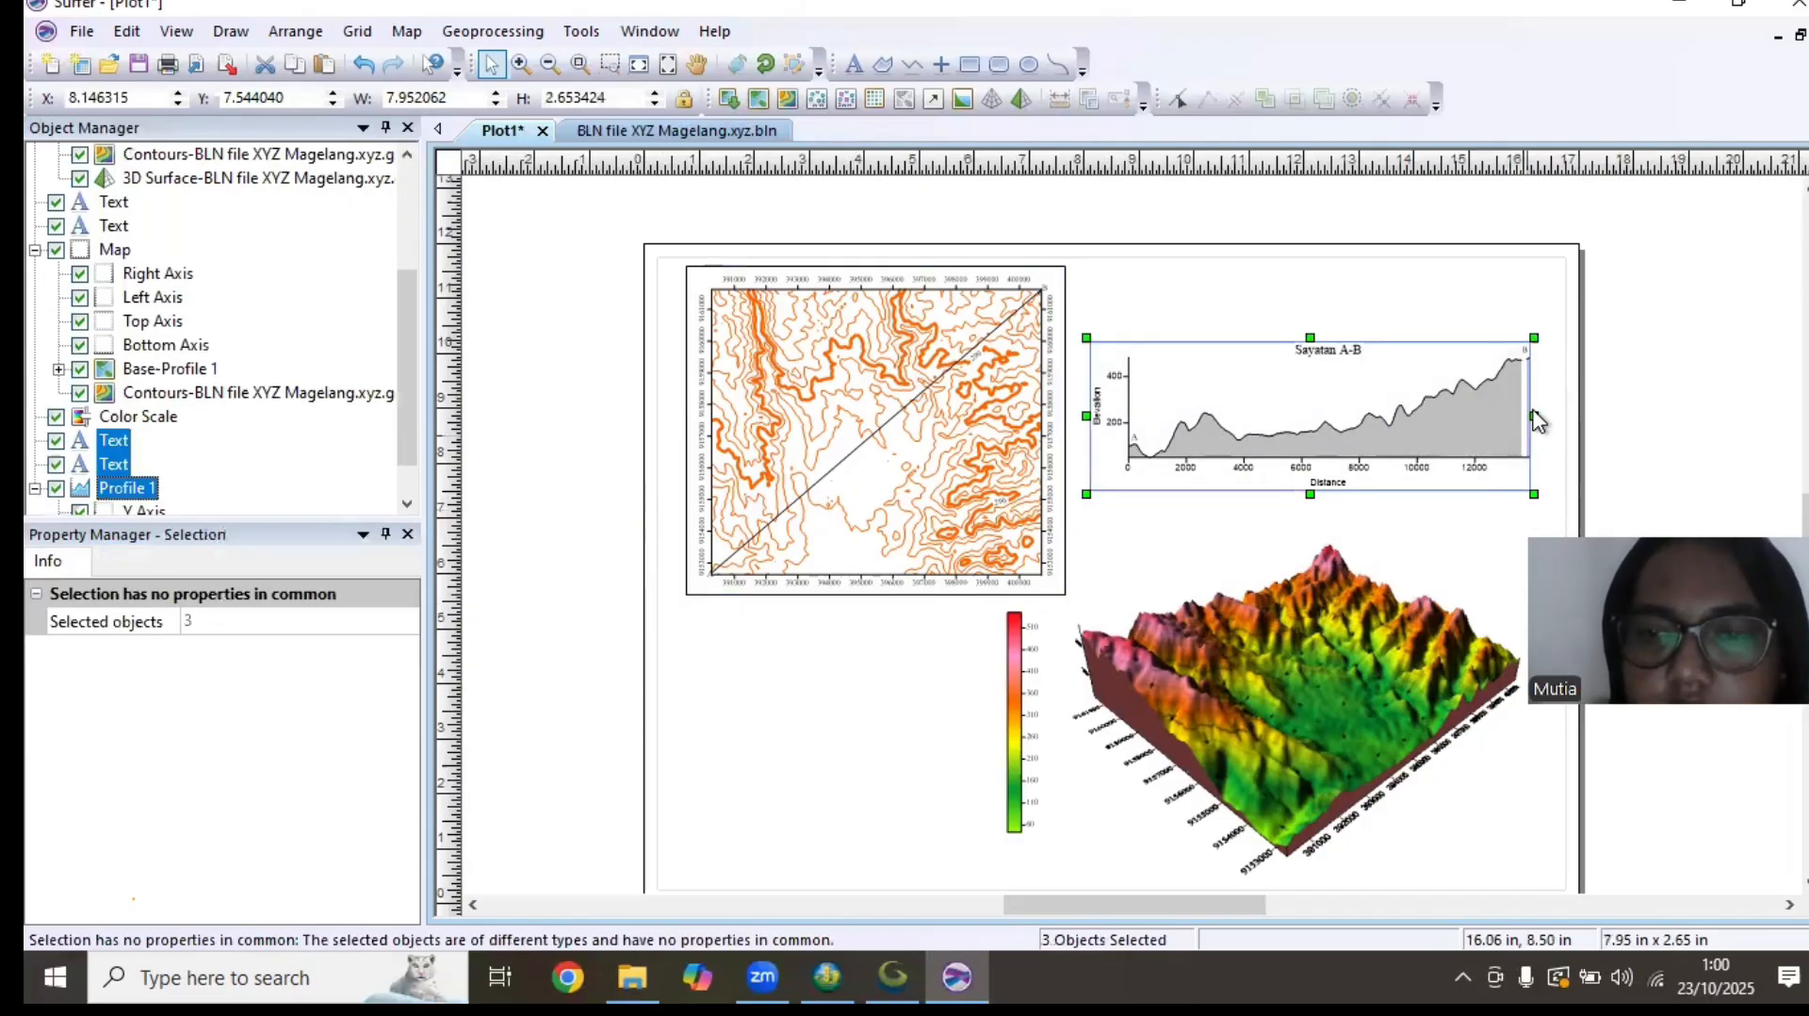
pyautogui.moveTo(1538, 432); pyautogui.dragTo(1548, 420)
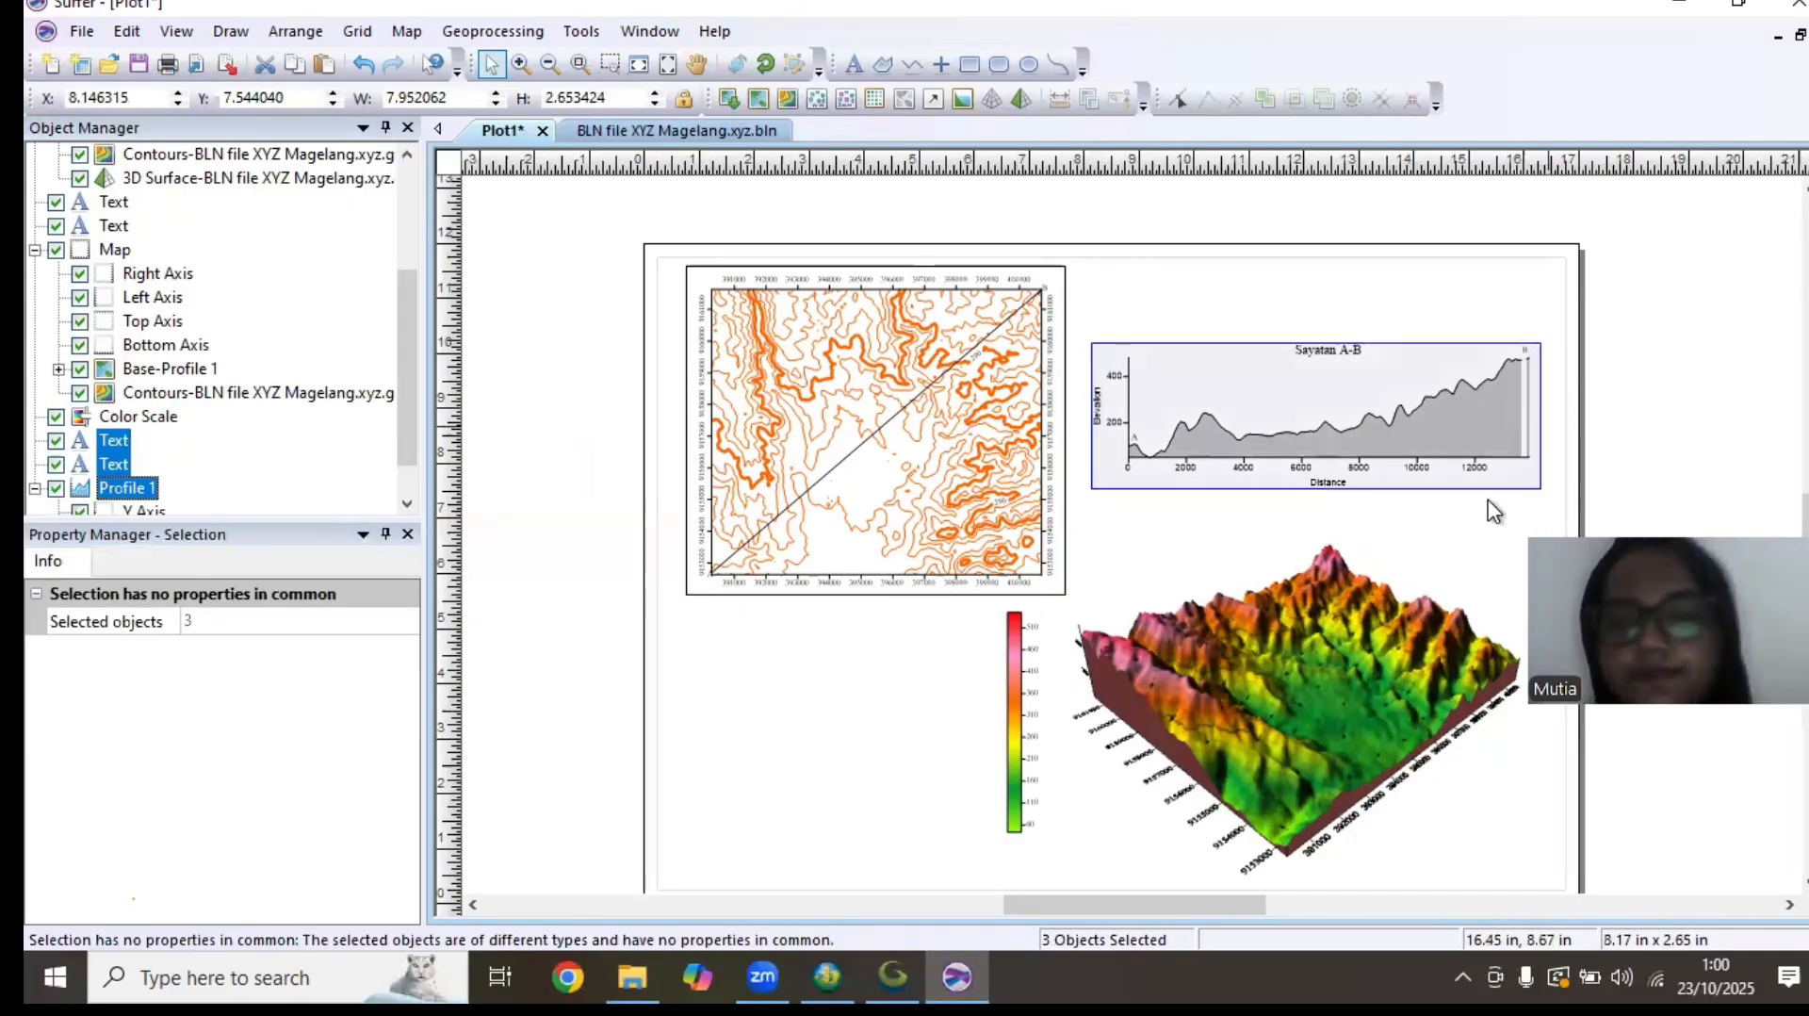
pyautogui.click(1506, 530)
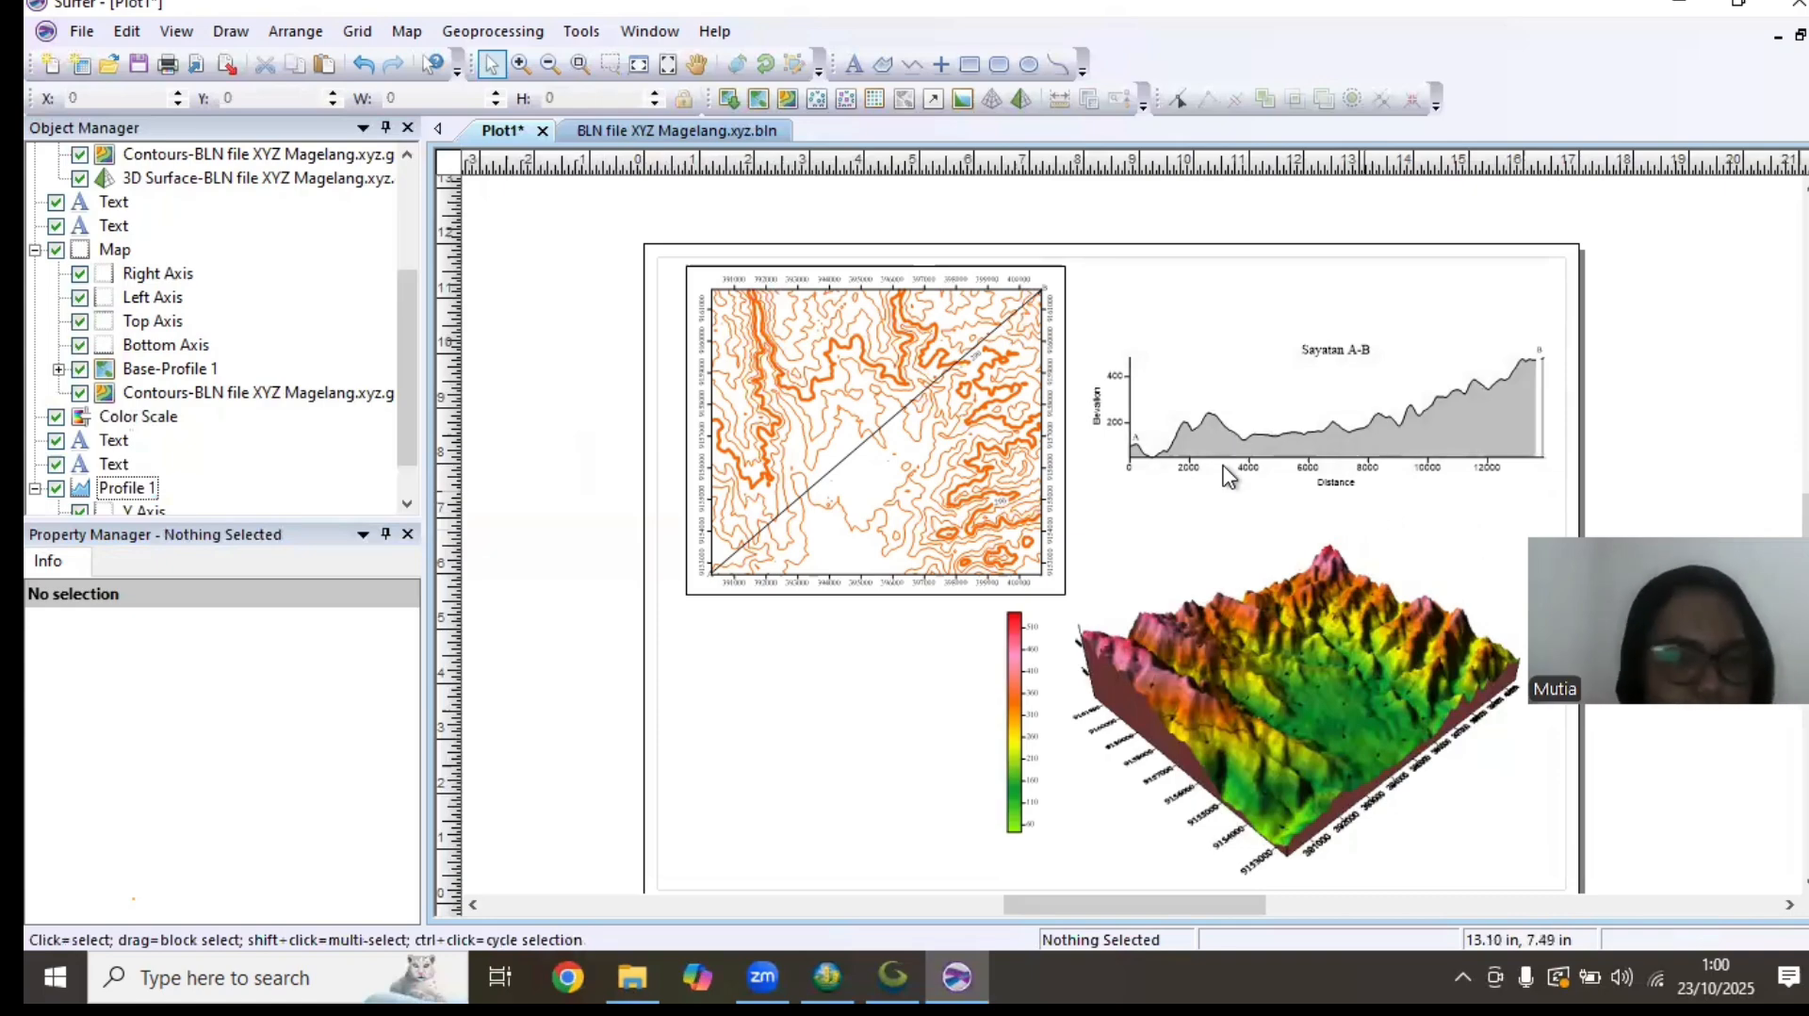
pyautogui.click(973, 65)
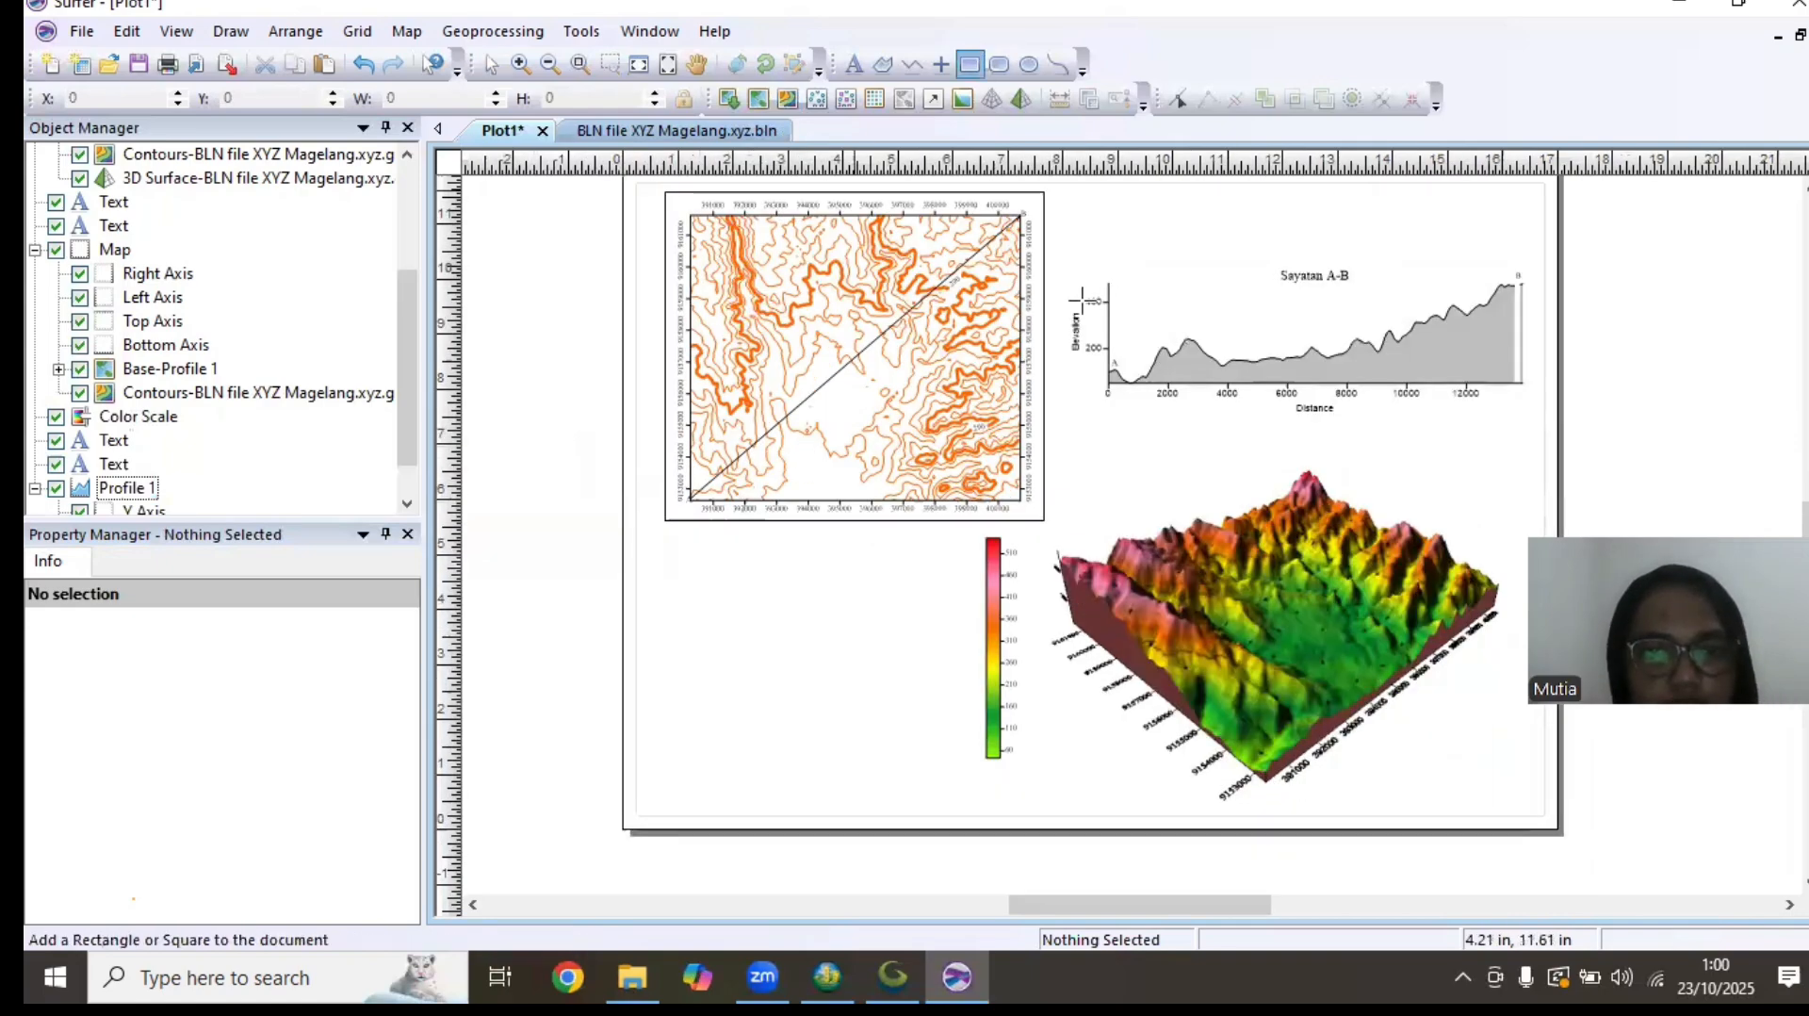
pyautogui.moveTo(1536, 413); pyautogui.dragTo(1076, 252)
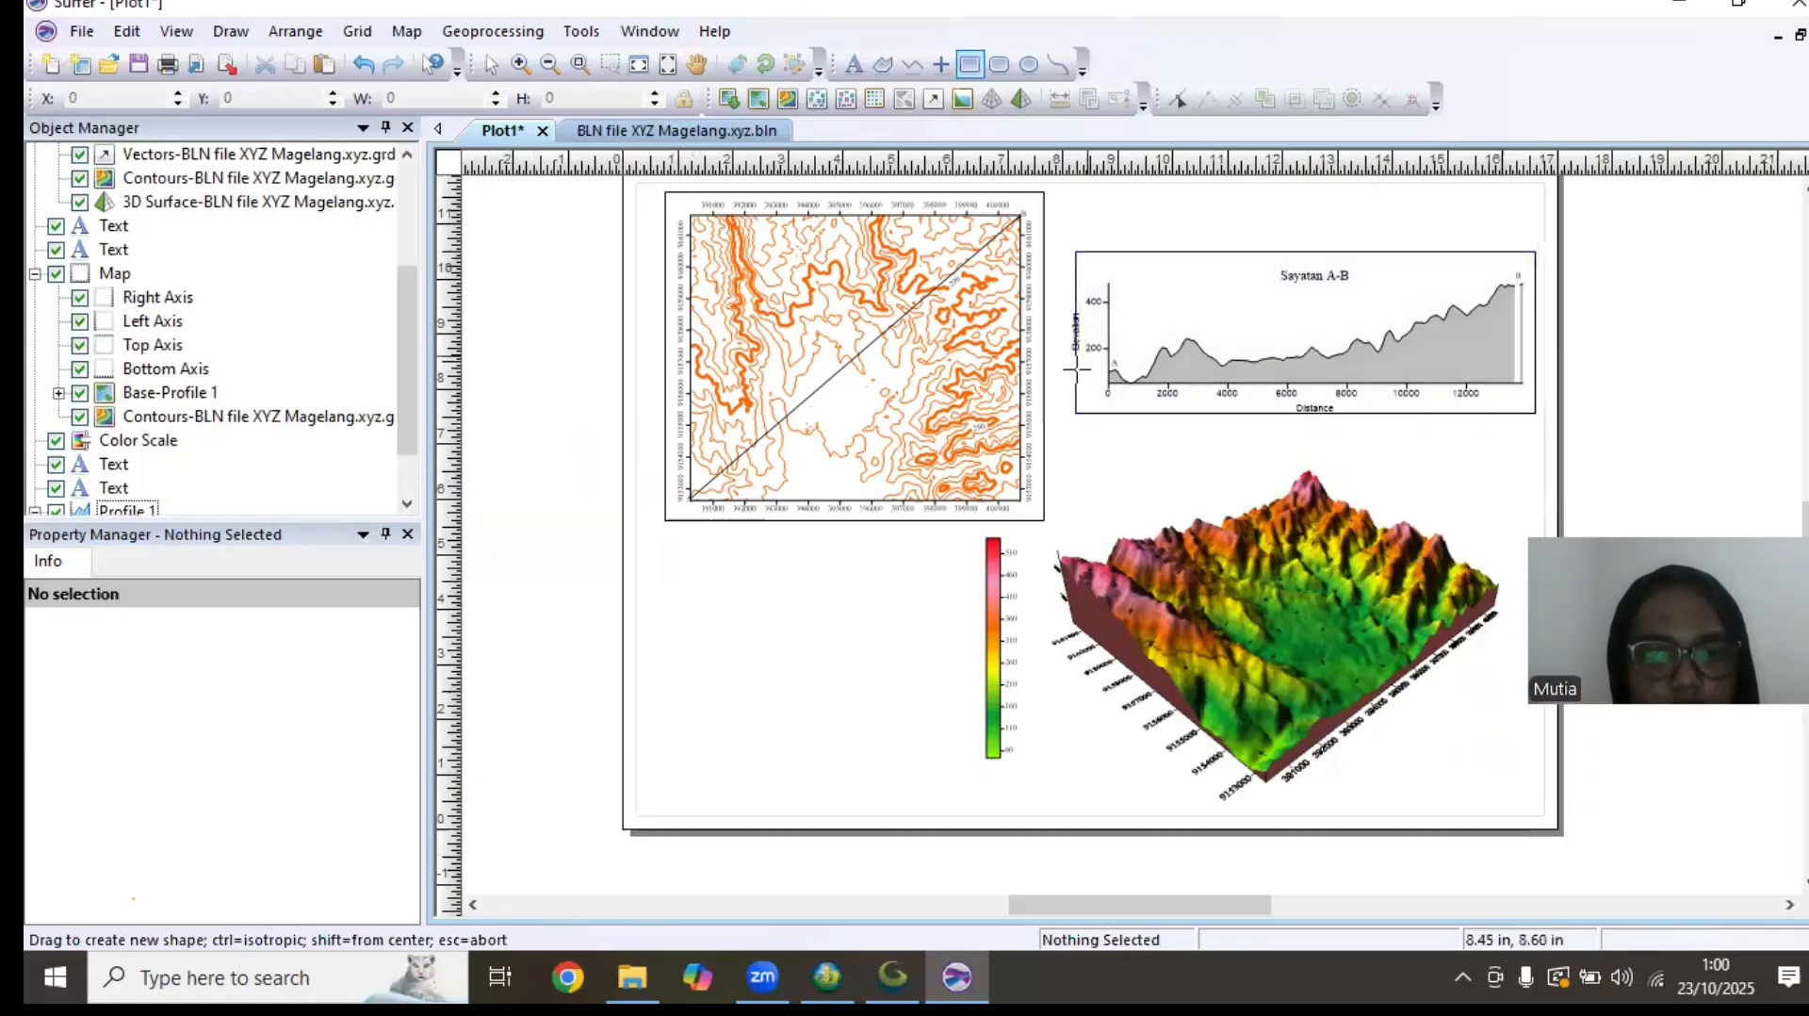
pyautogui.hotkey('ctrl', 'z')
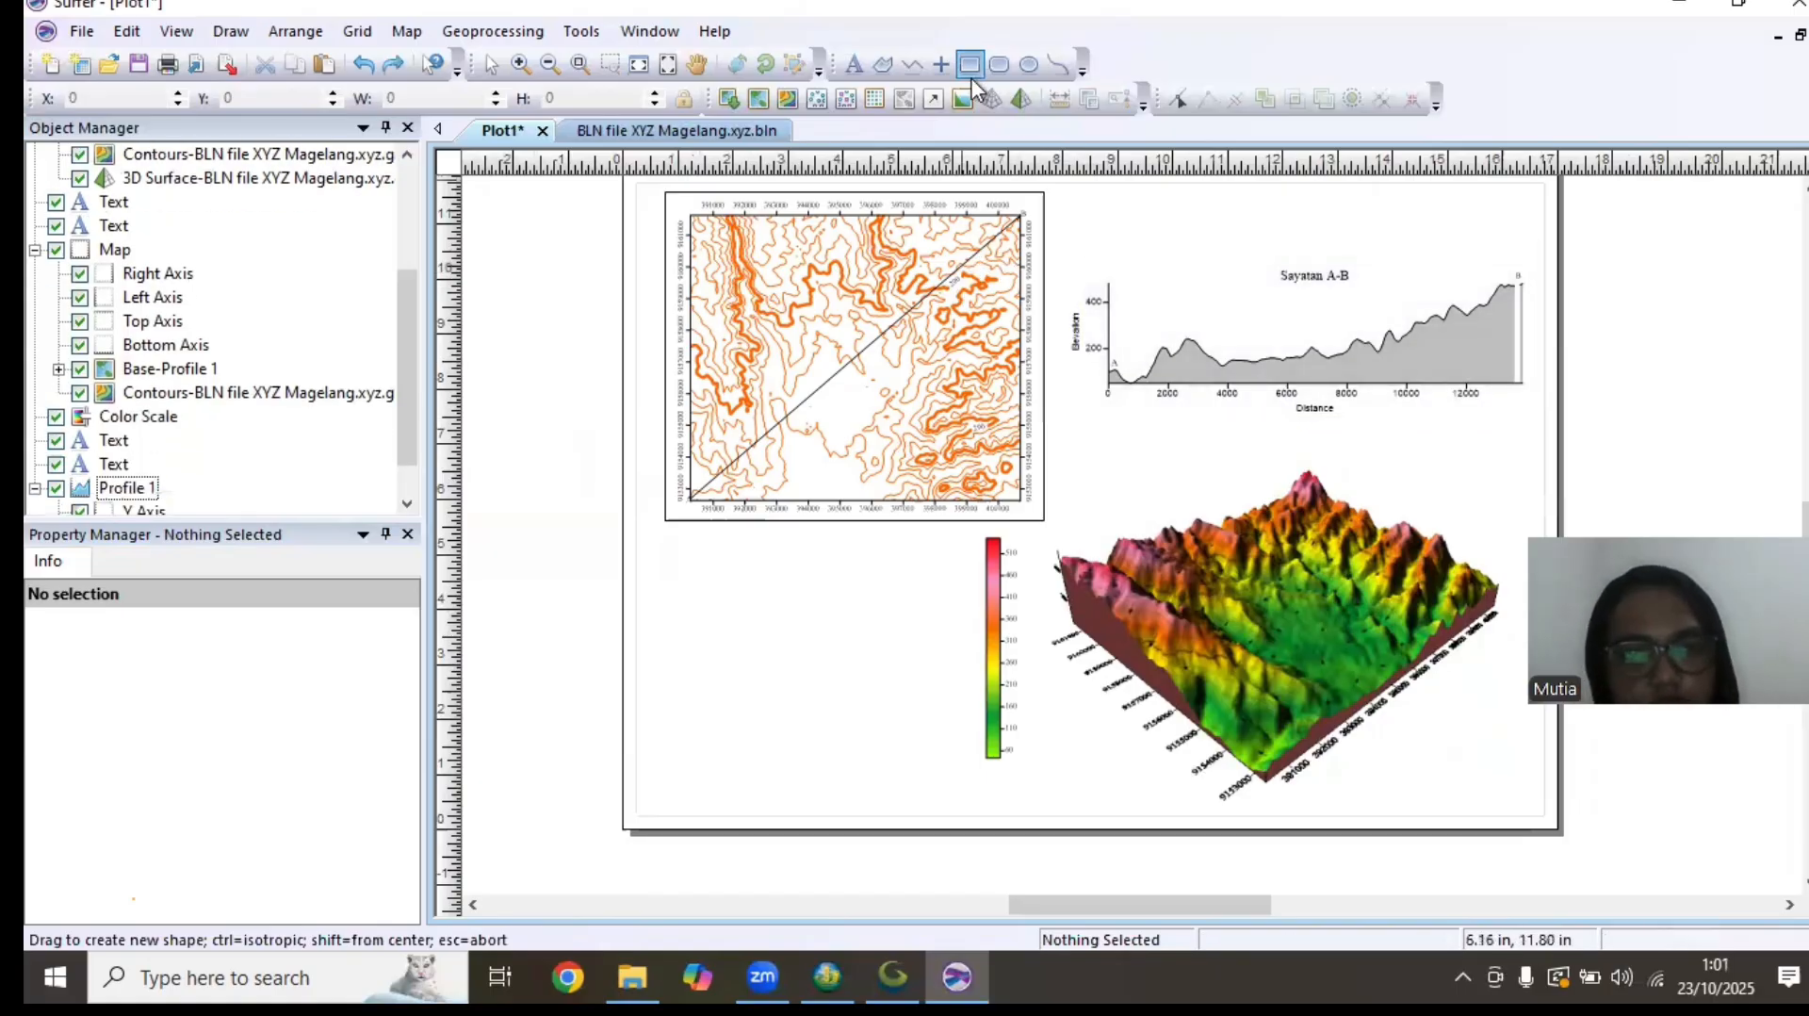
pyautogui.press('Escape')
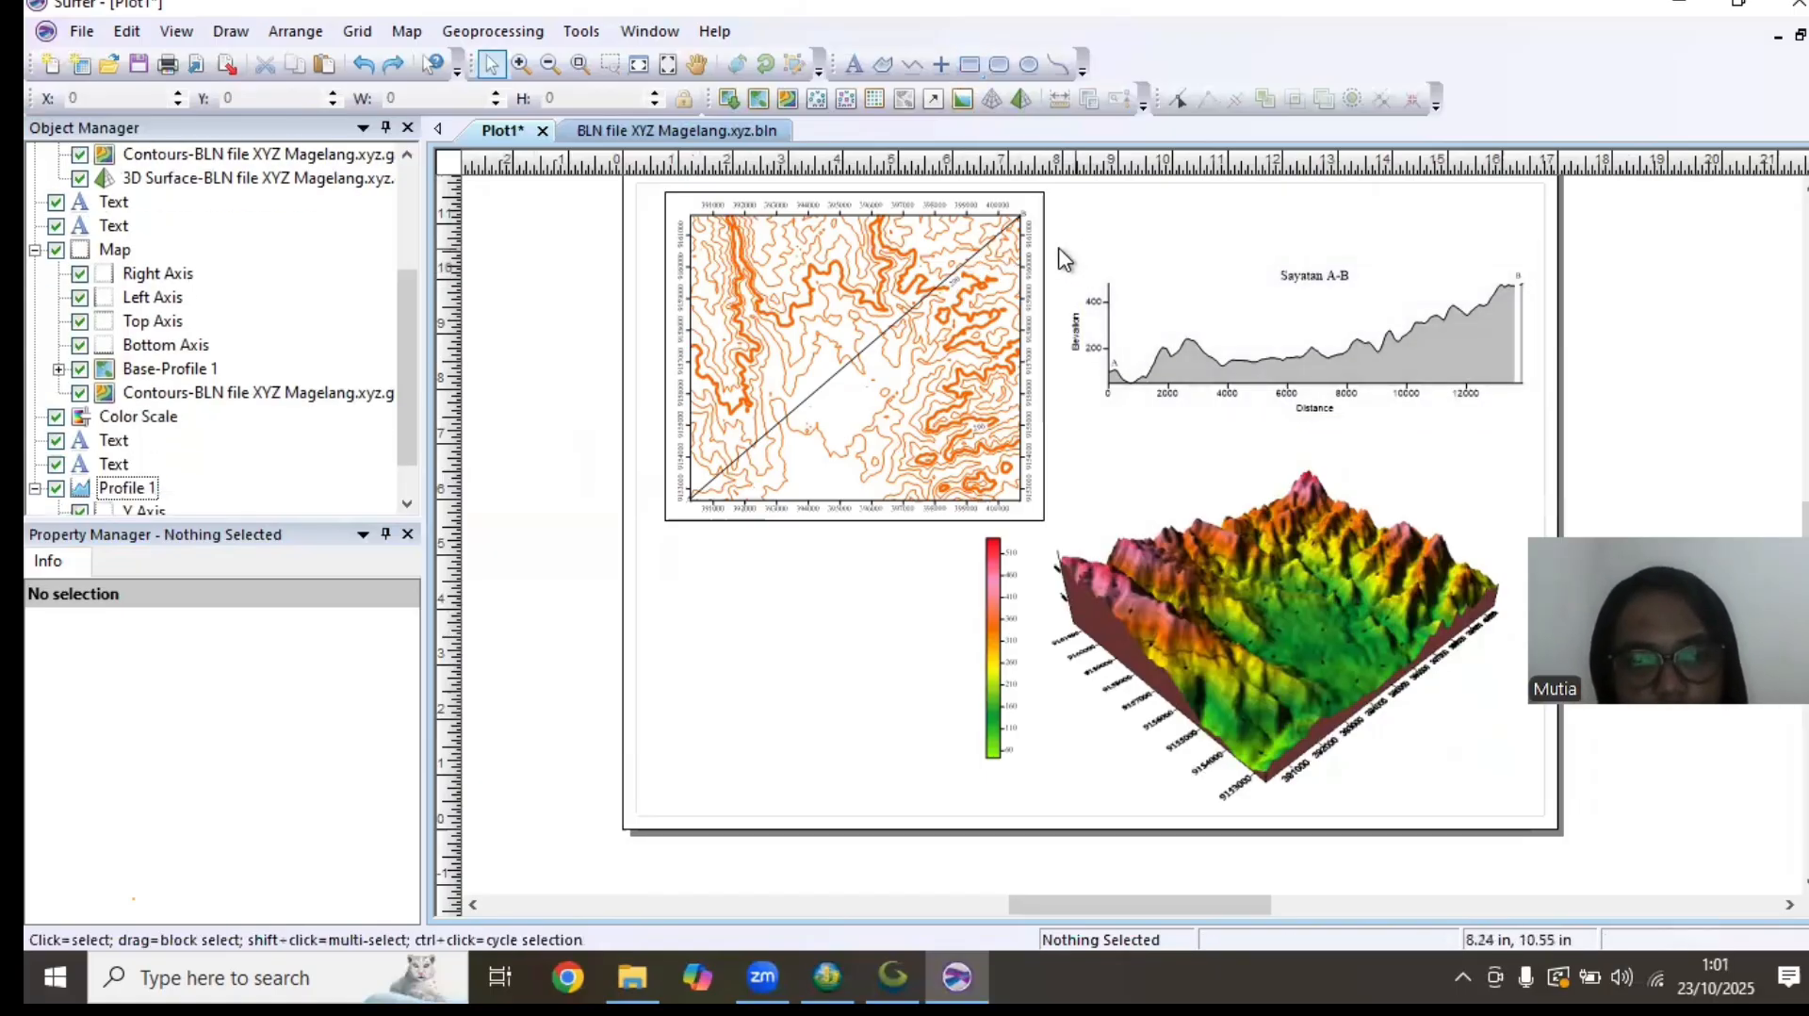
pyautogui.moveTo(1060, 247); pyautogui.dragTo(1521, 440)
# Draw a rectangle as a frame around the A-B profile, including its title and axis labels
pyautogui.click(969, 64)
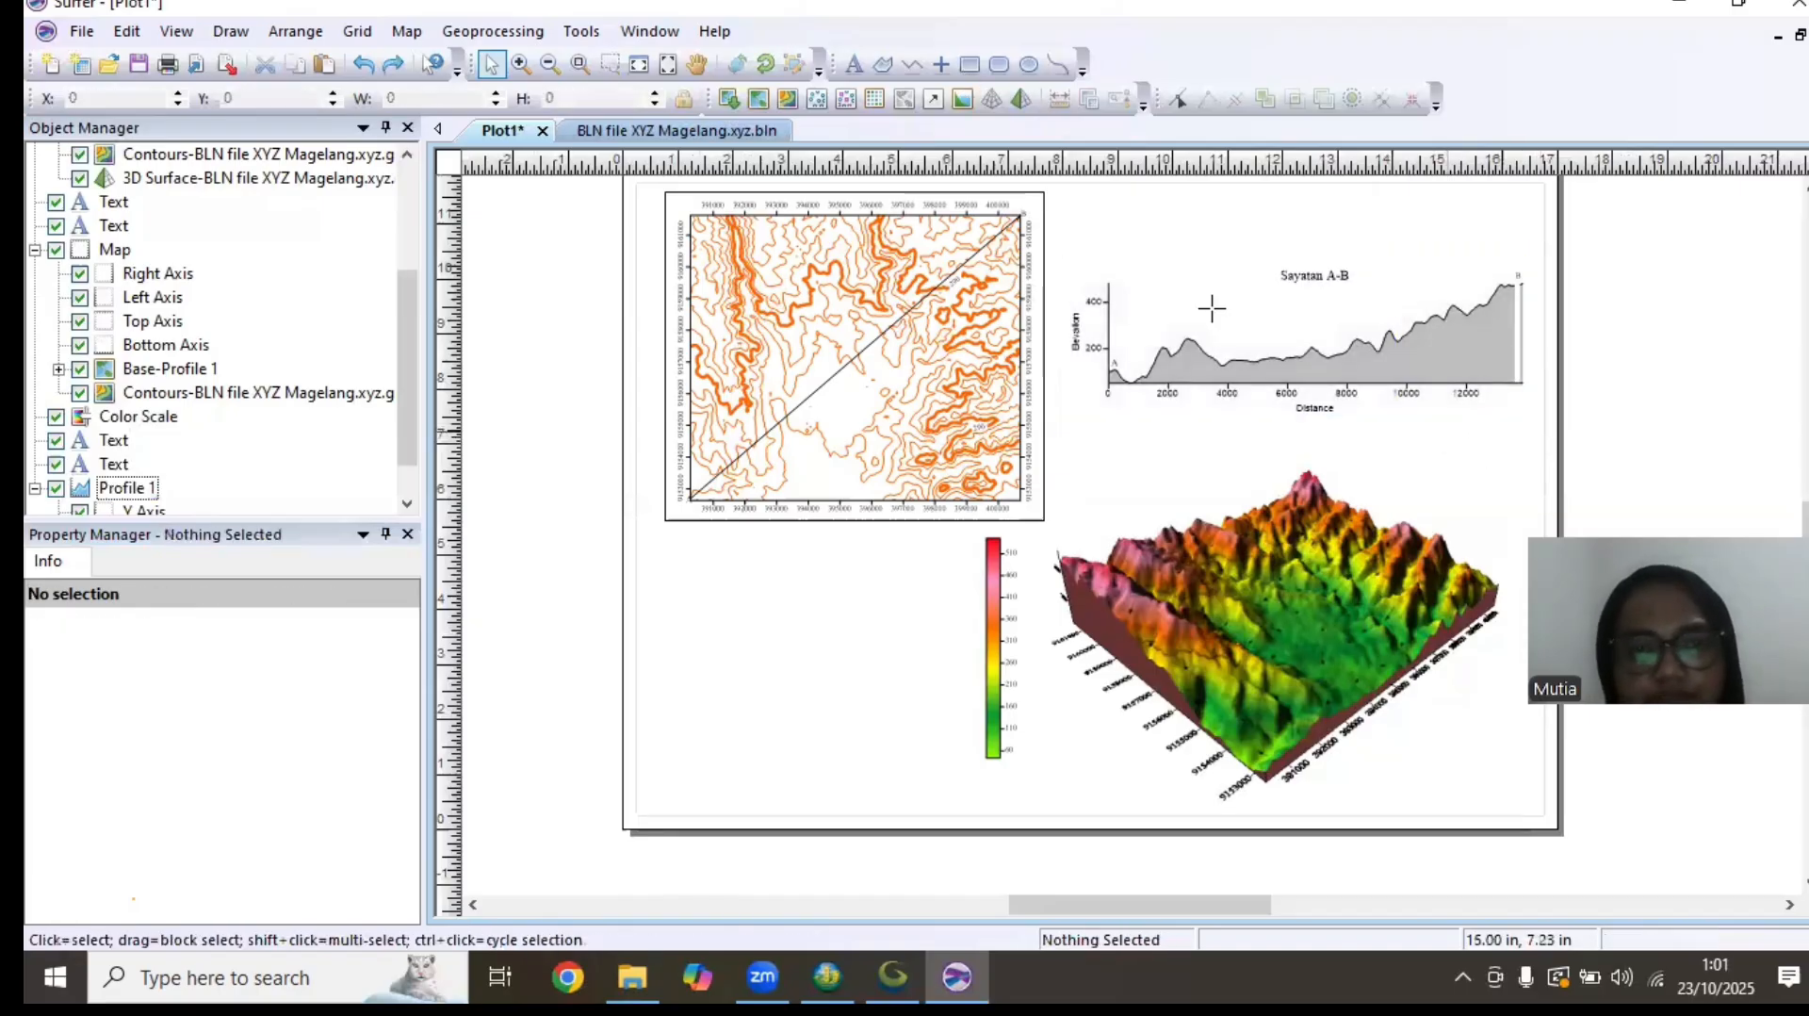
pyautogui.moveTo(1064, 263); pyautogui.dragTo(1536, 418)
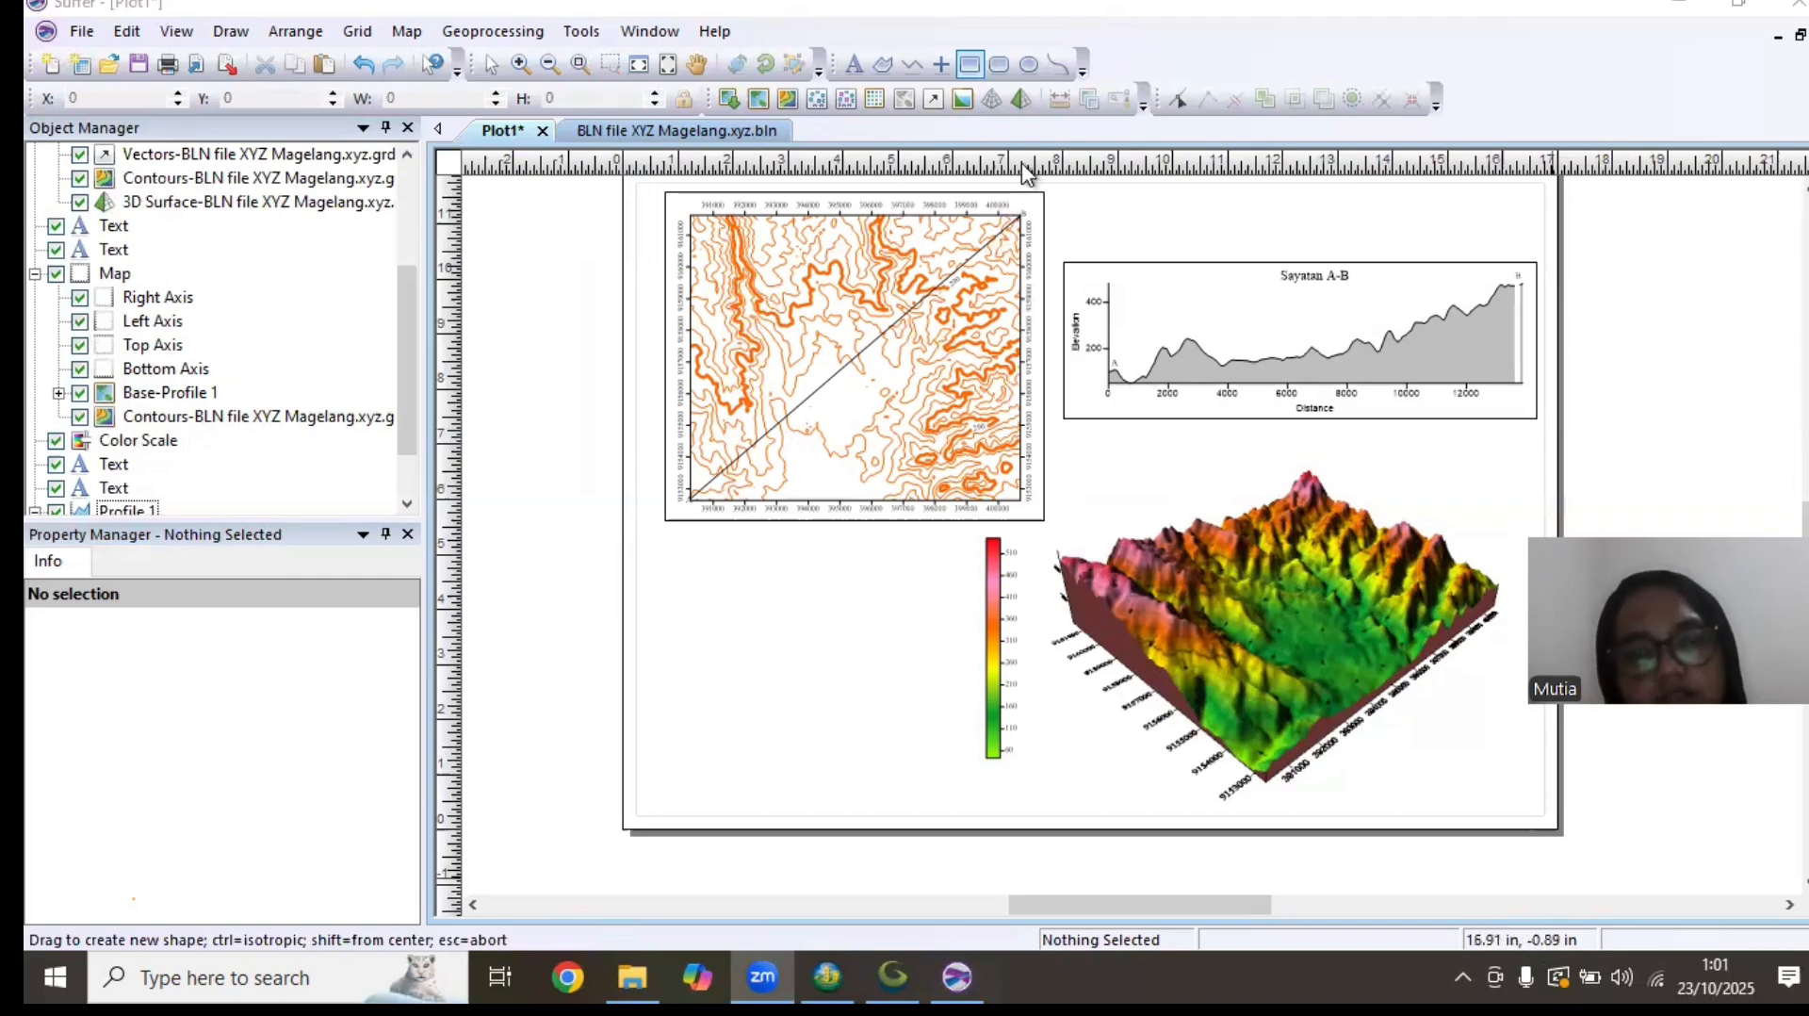
# Set the page units to centimeters in the ruler and grid options
pyautogui.rightClick(1075, 179)
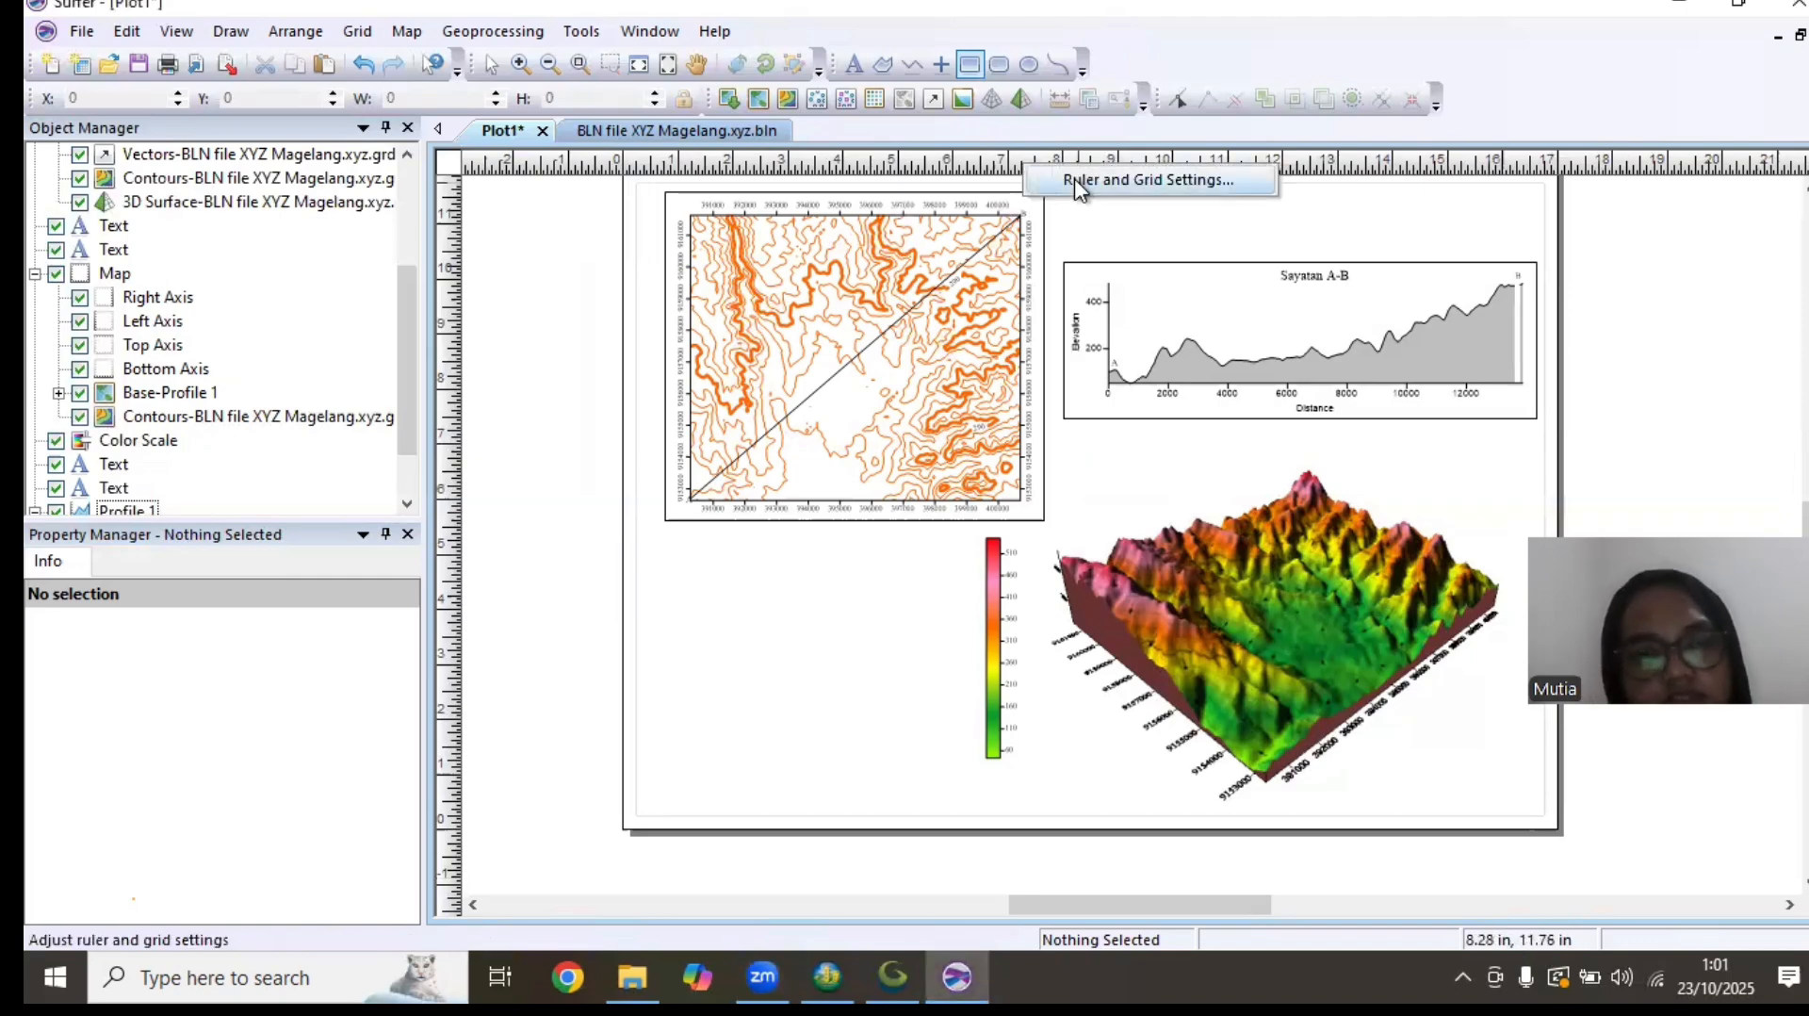
pyautogui.click(1075, 179)
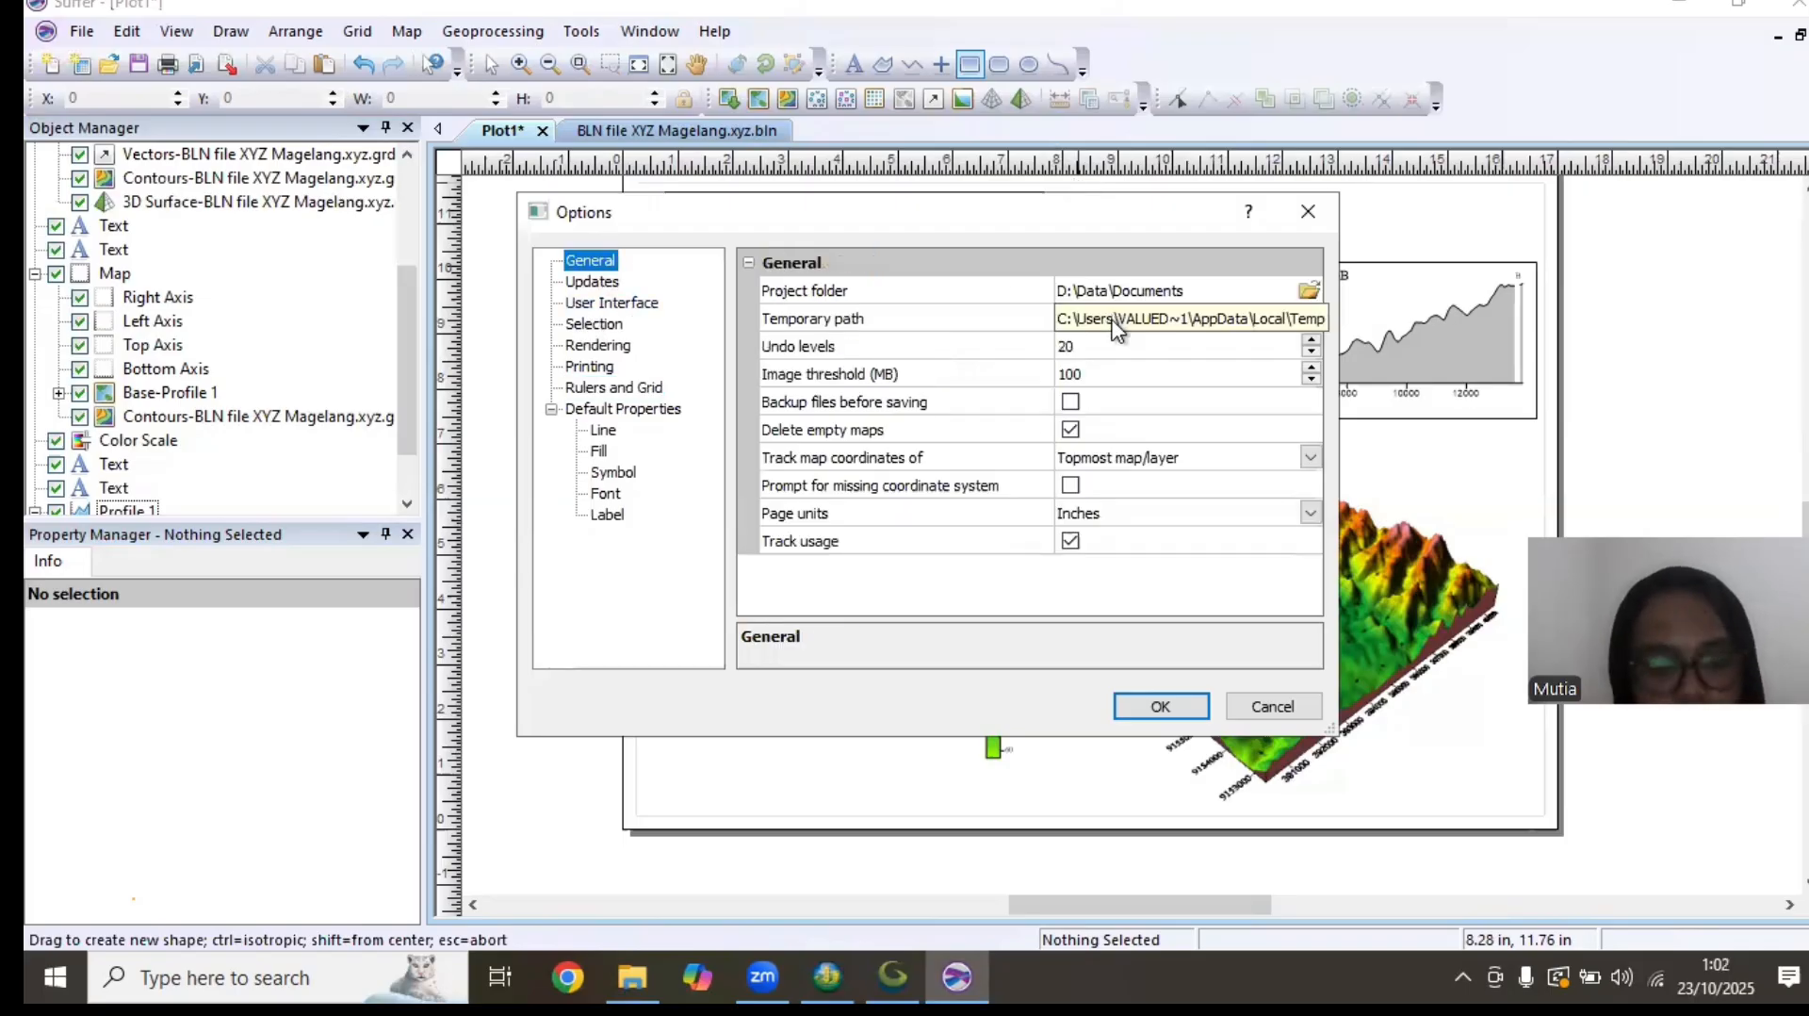
pyautogui.click(1298, 514)
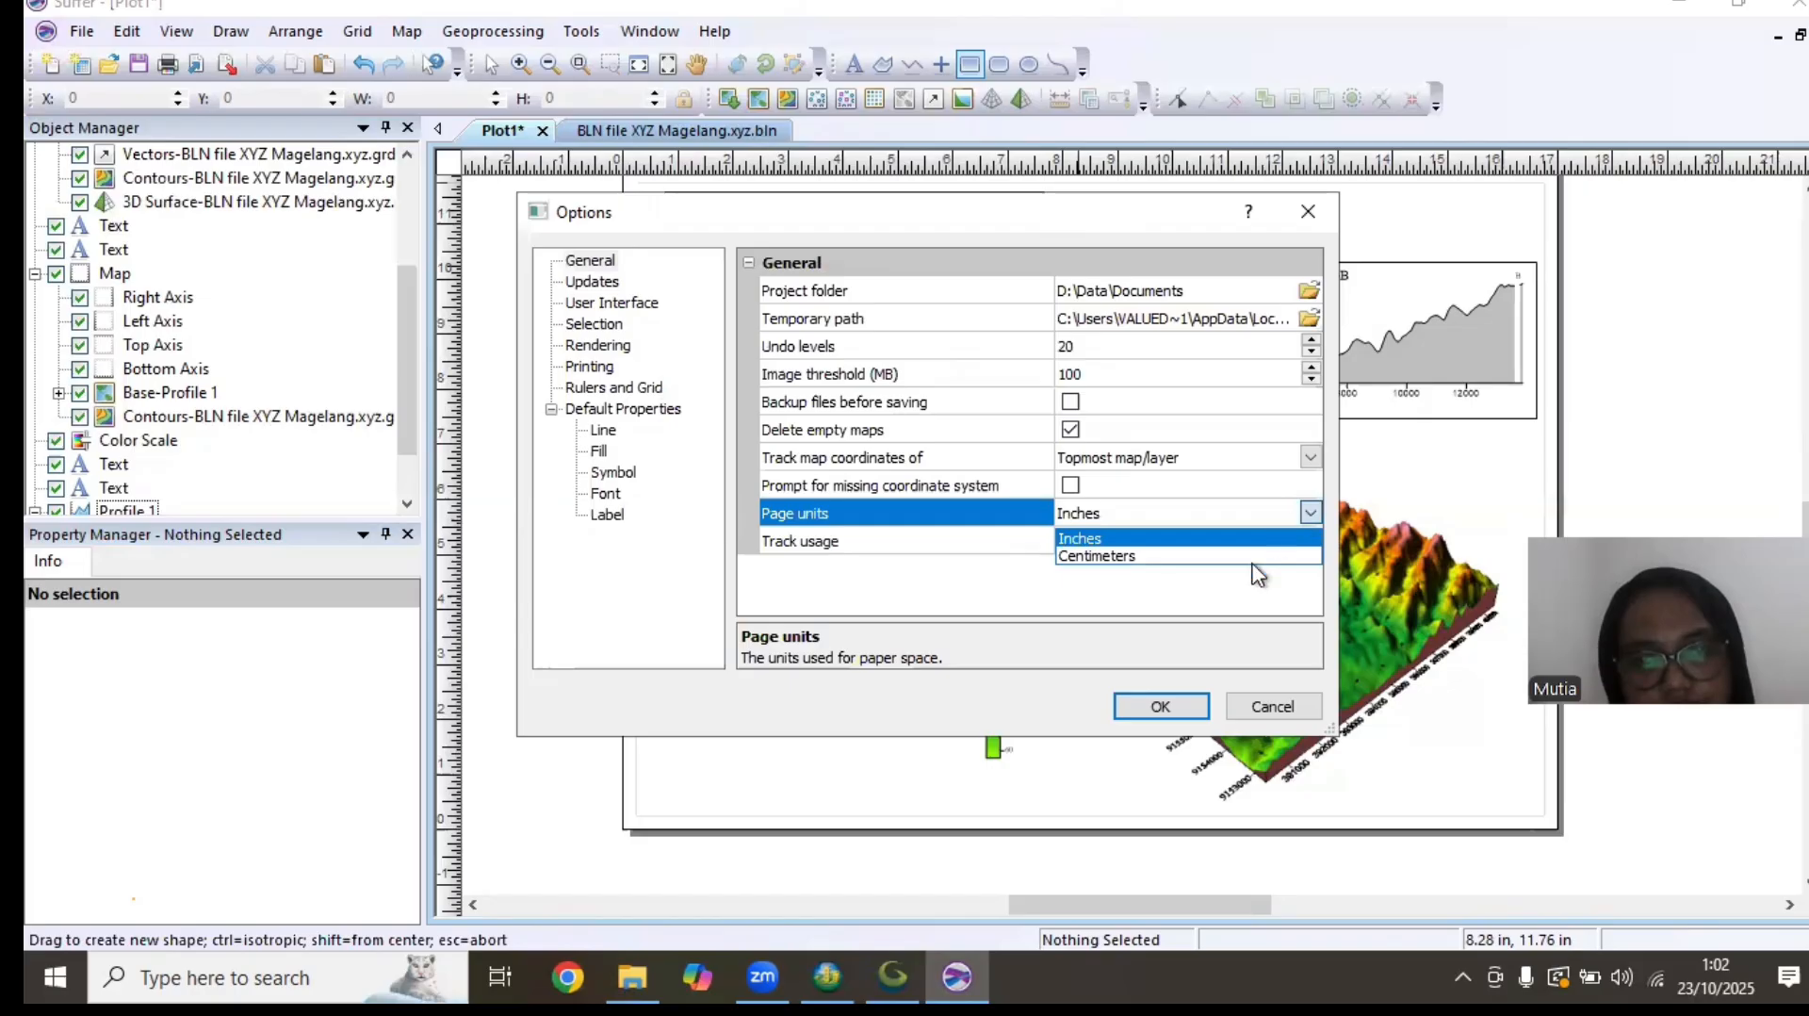
pyautogui.click(1161, 706)
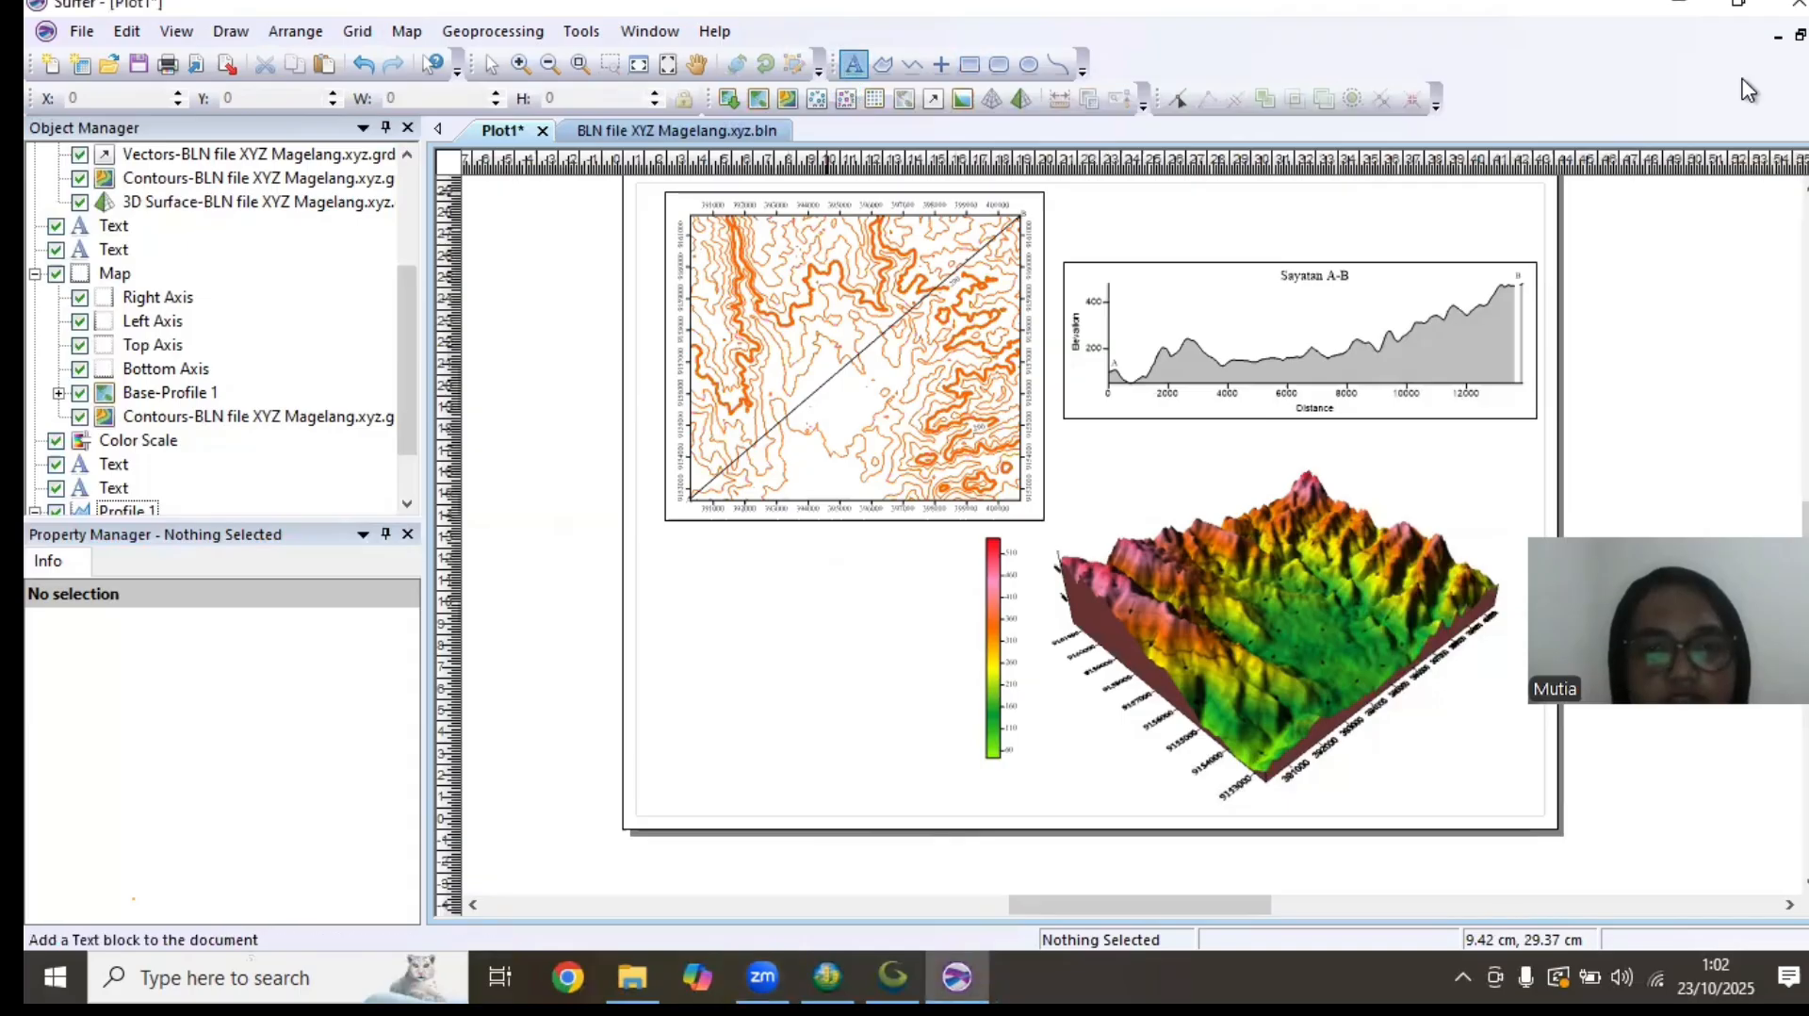
# Add a text block beside the 3D surface's lower corner with separate lines for Nama, NIM and PLUG
pyautogui.click(851, 71)
pyautogui.click(1363, 777)
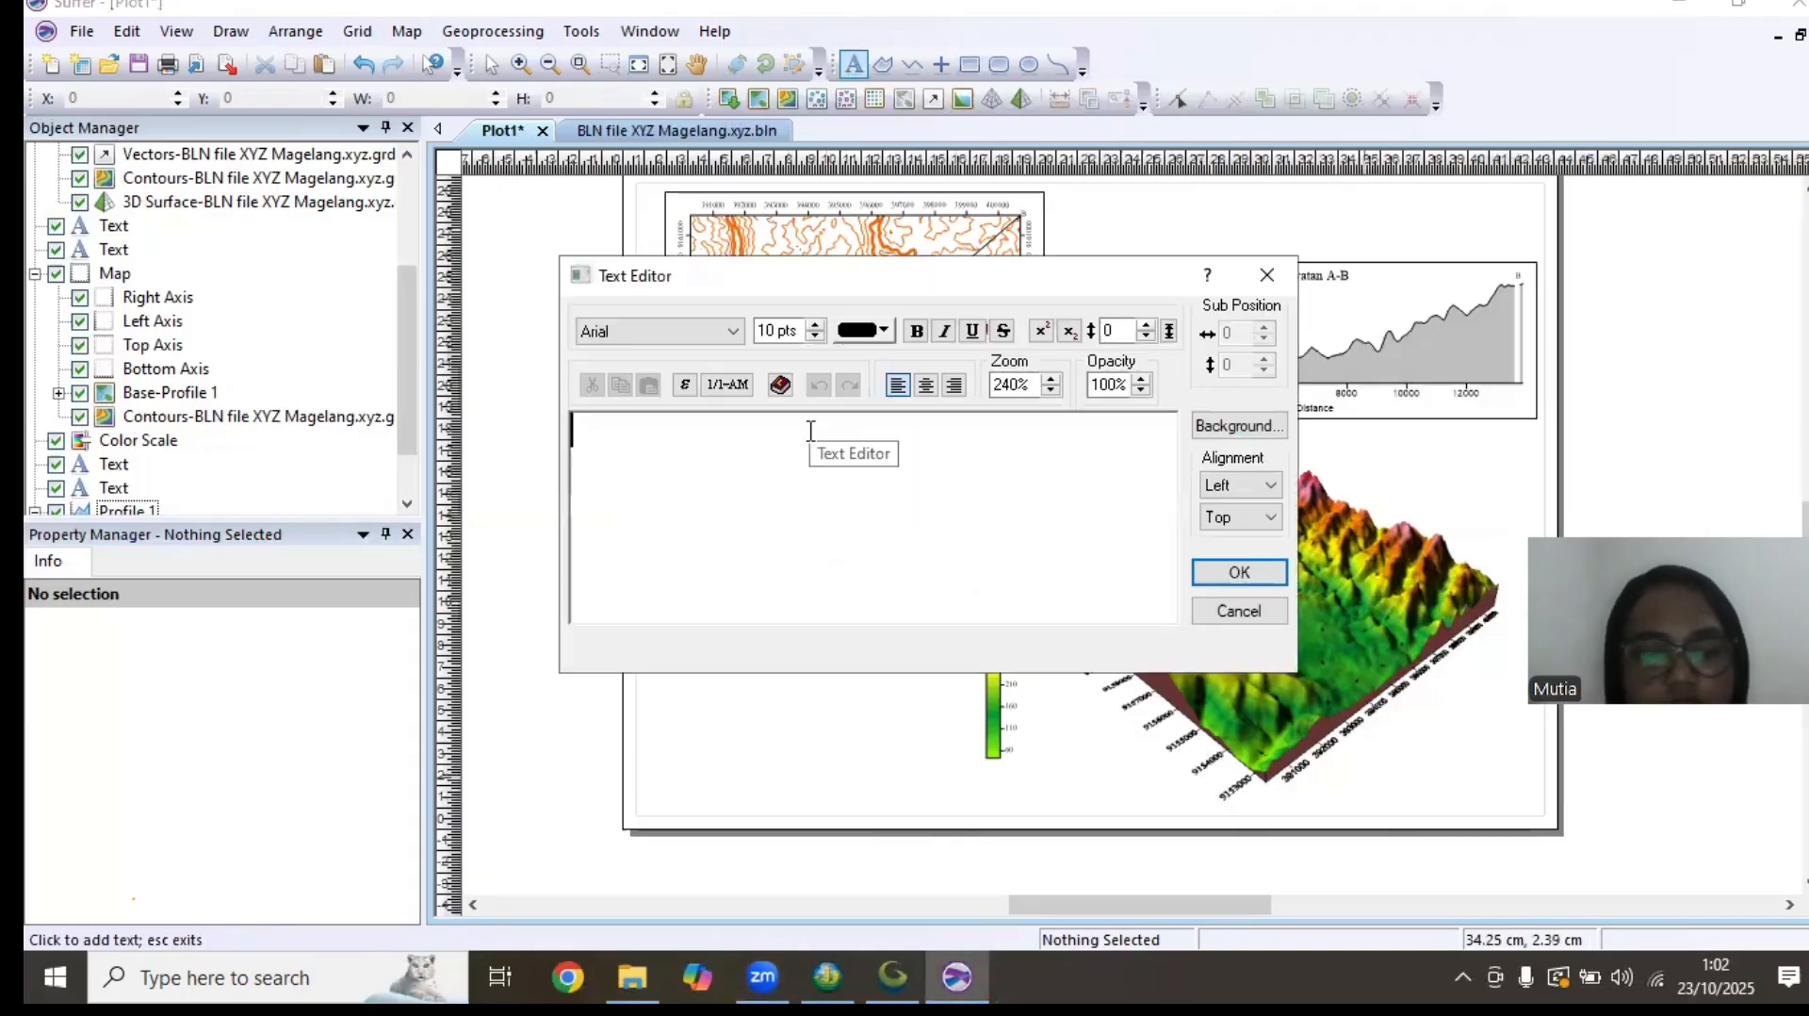
pyautogui.write('Nama')
pyautogui.press('Return')
pyautogui.write('NIM')
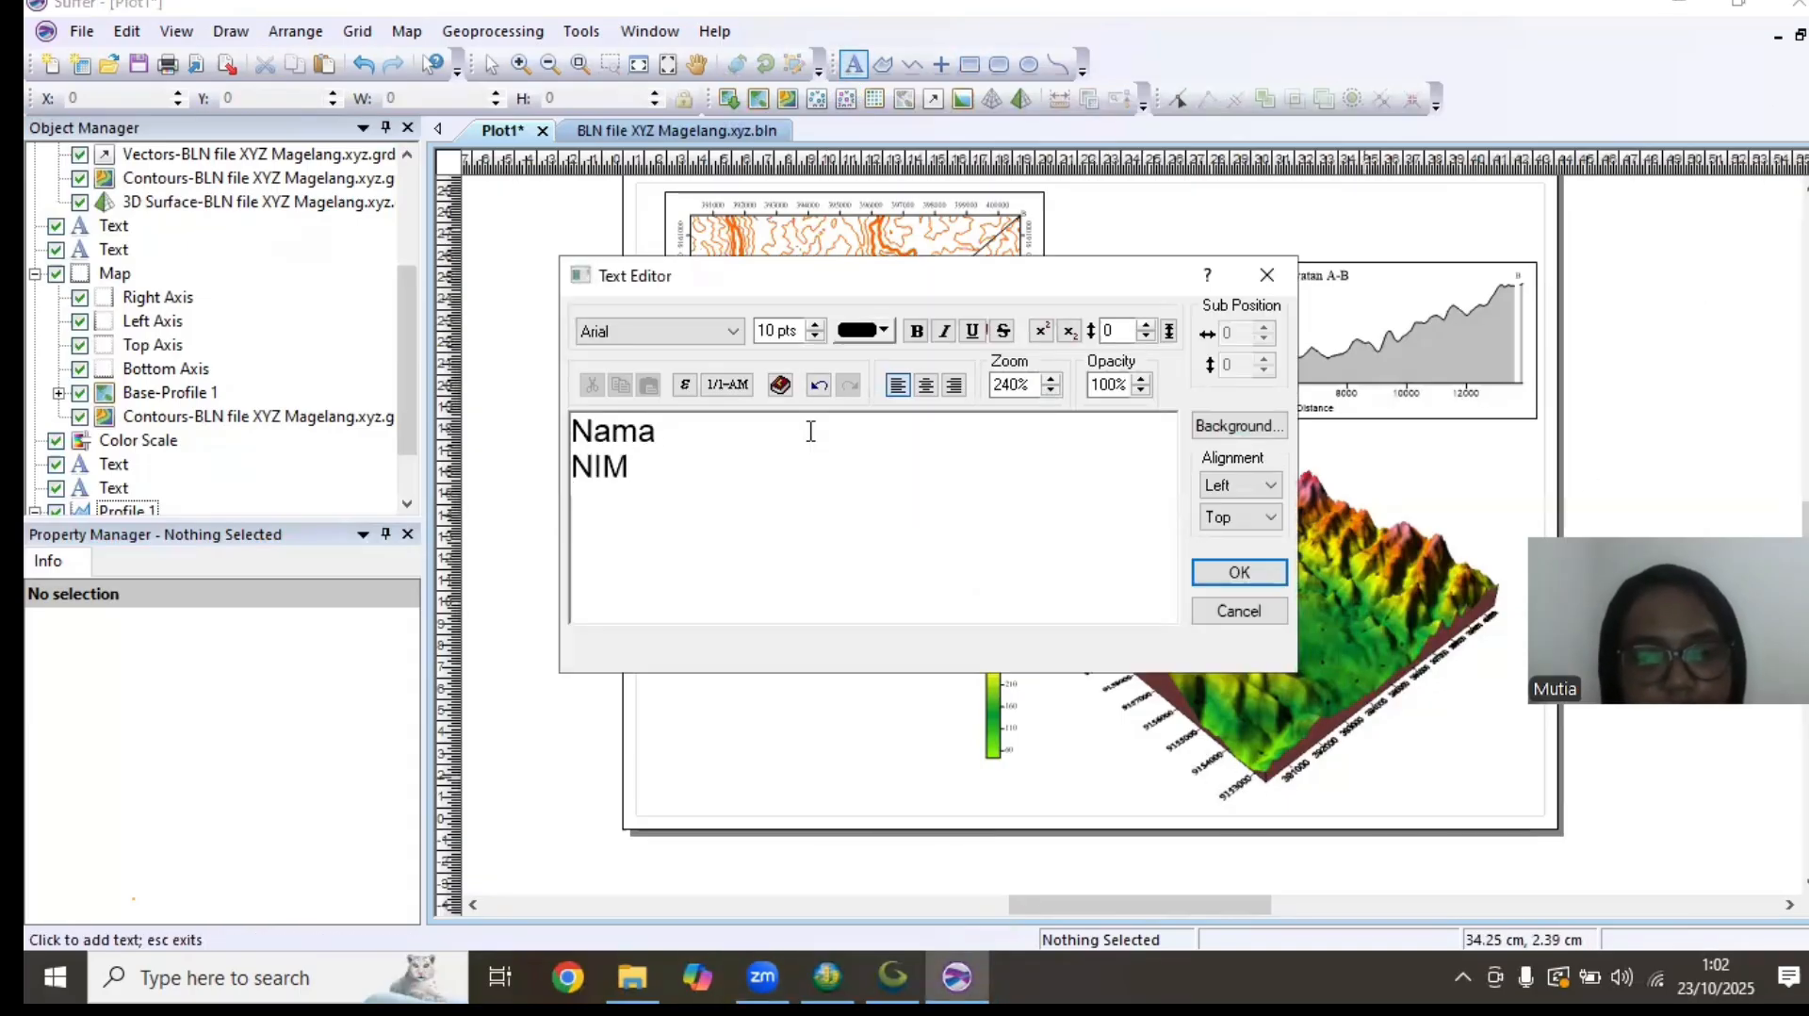
pyautogui.press('Return')
pyautogui.write('PLUG : 4')
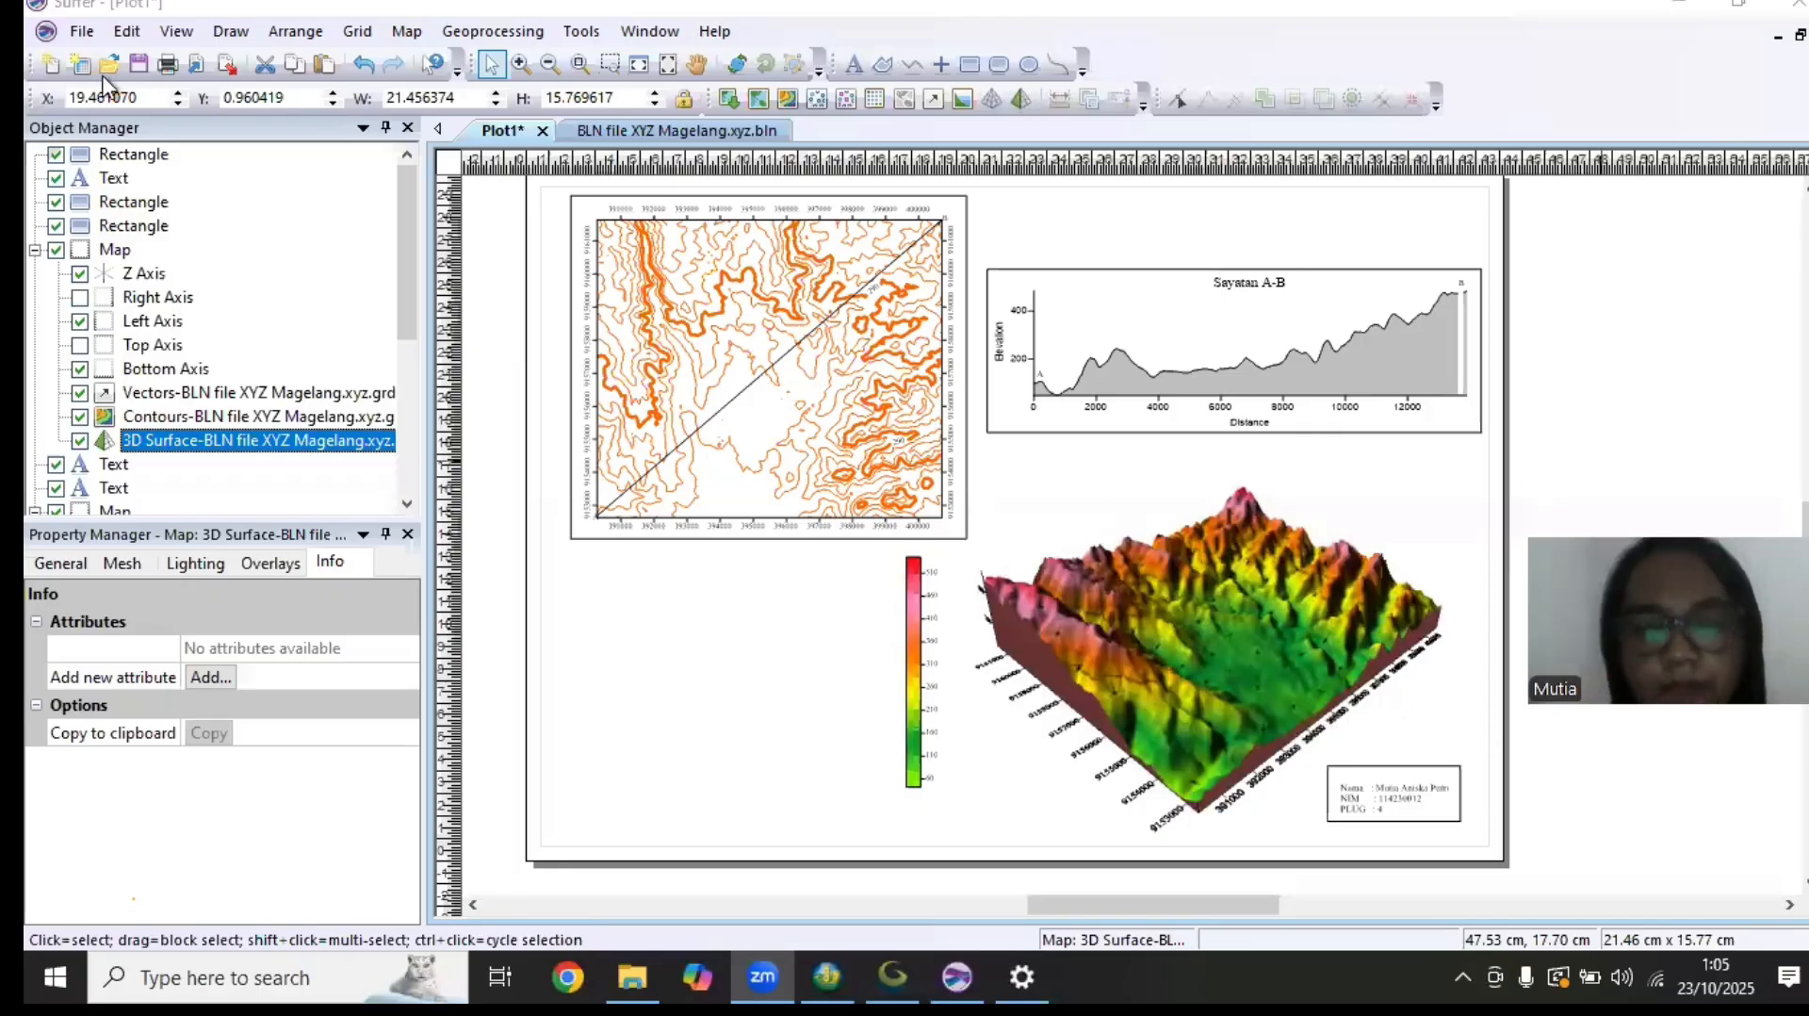
# Save the plot as a Surfer document named Acara 8 in the Acara 8 folder
pyautogui.click(82, 31)
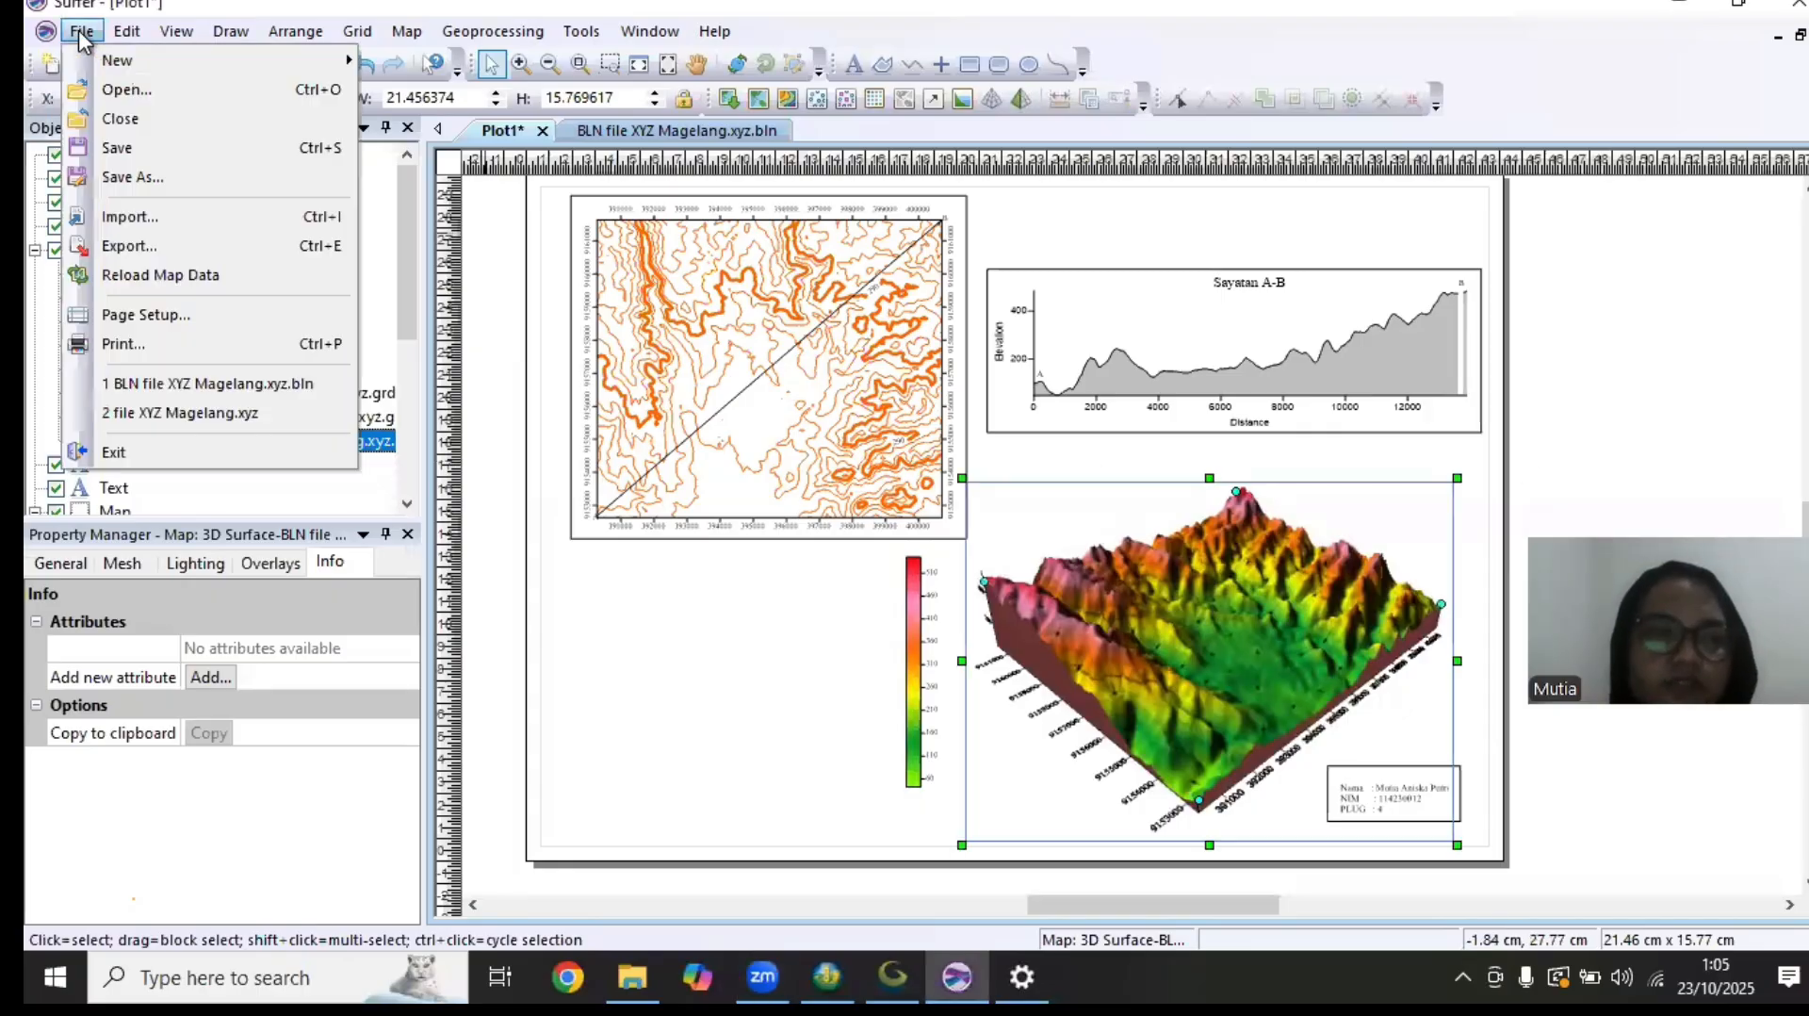
pyautogui.click(175, 151)
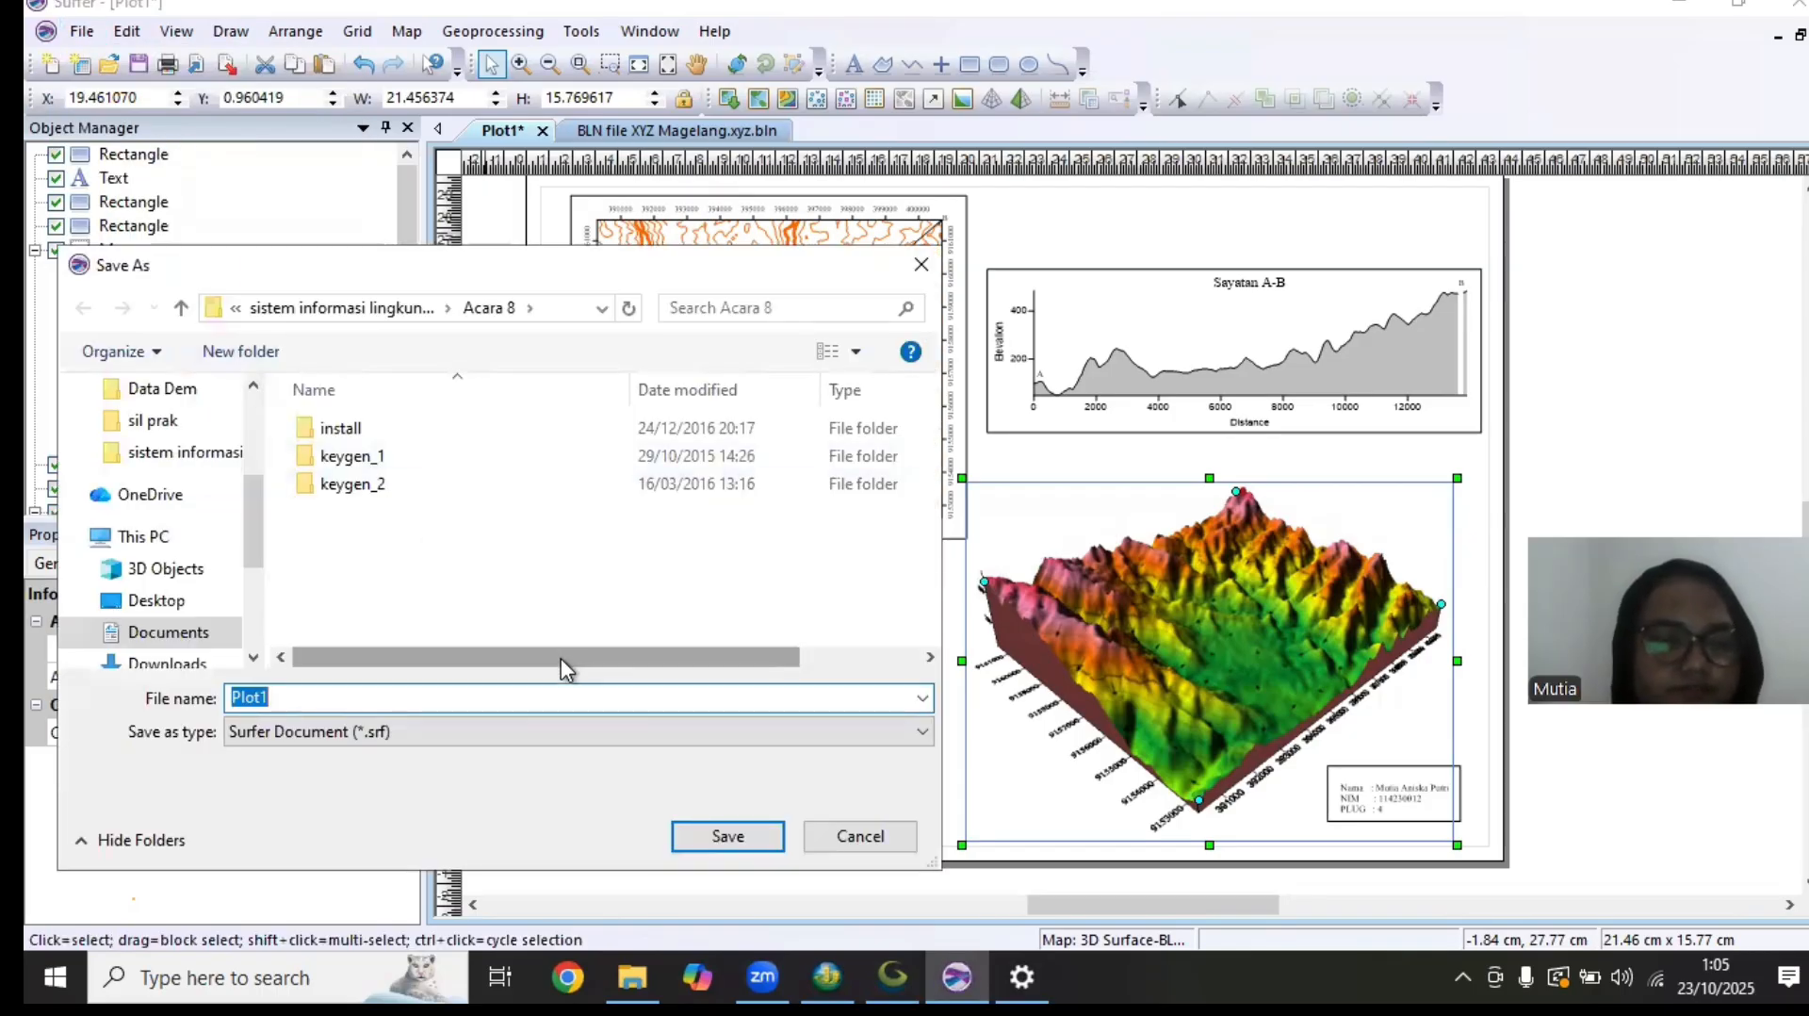
pyautogui.write('Acara 8')
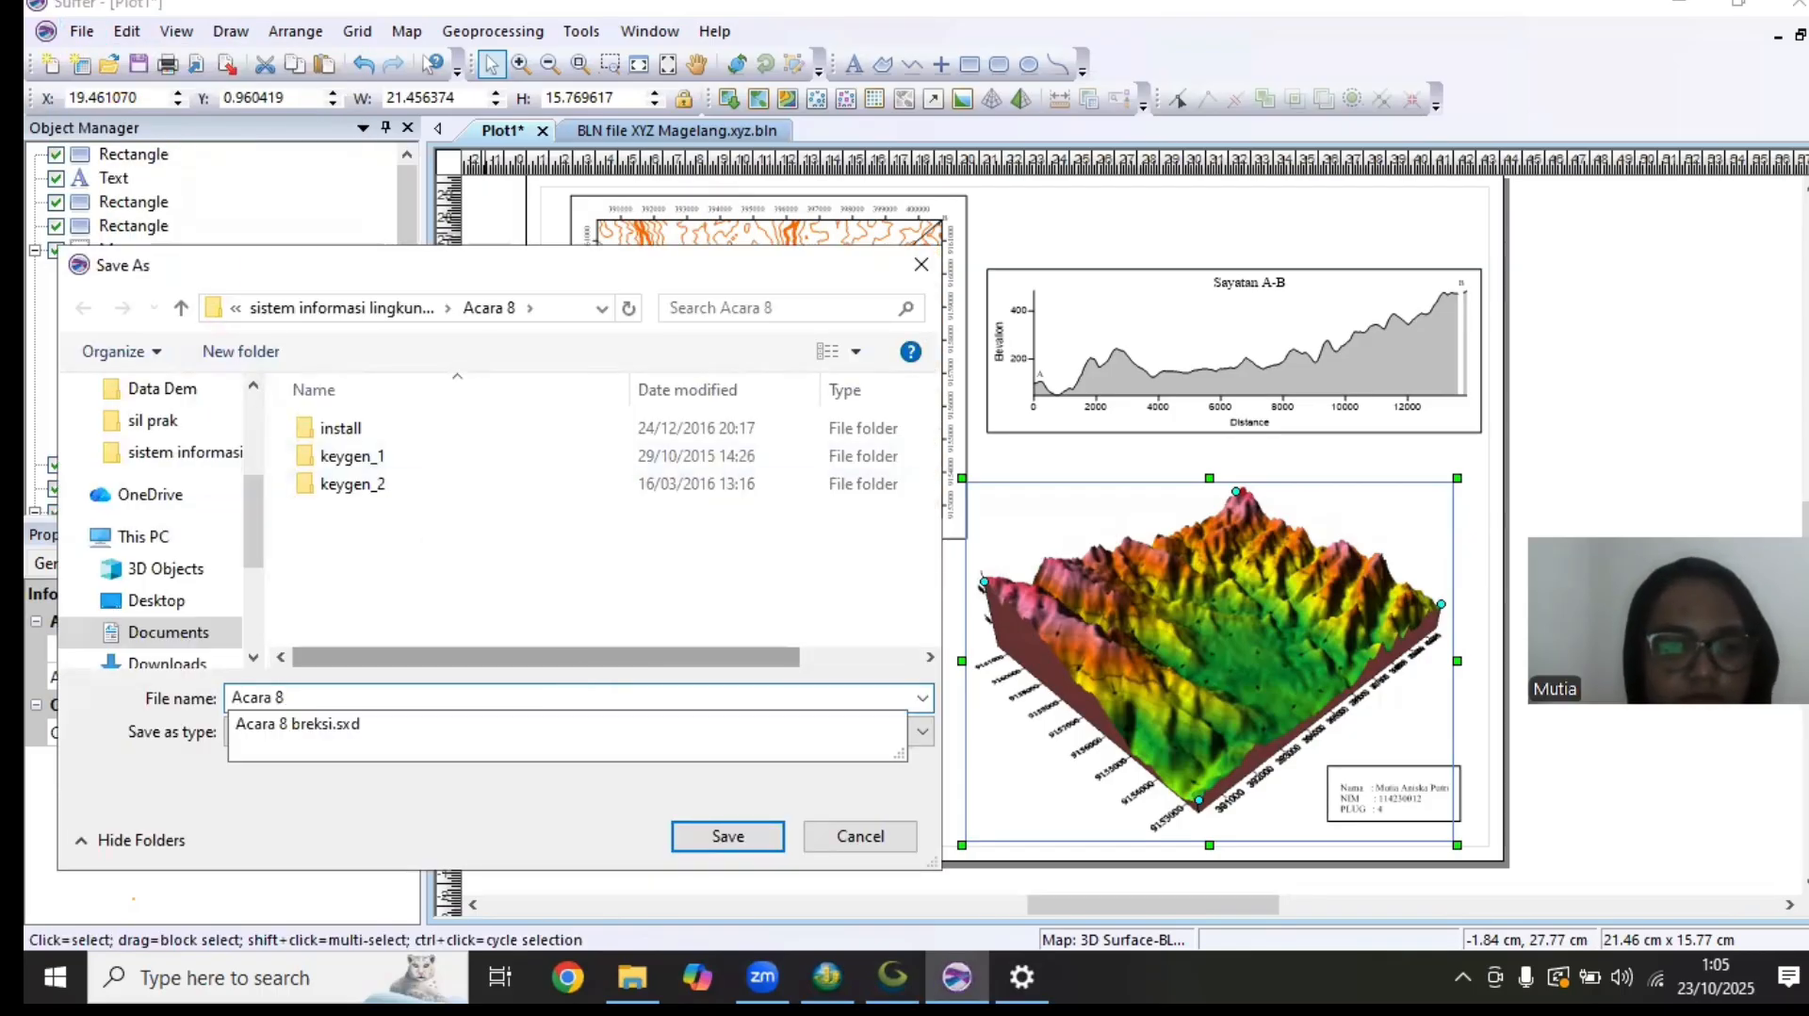
pyautogui.press('Return')
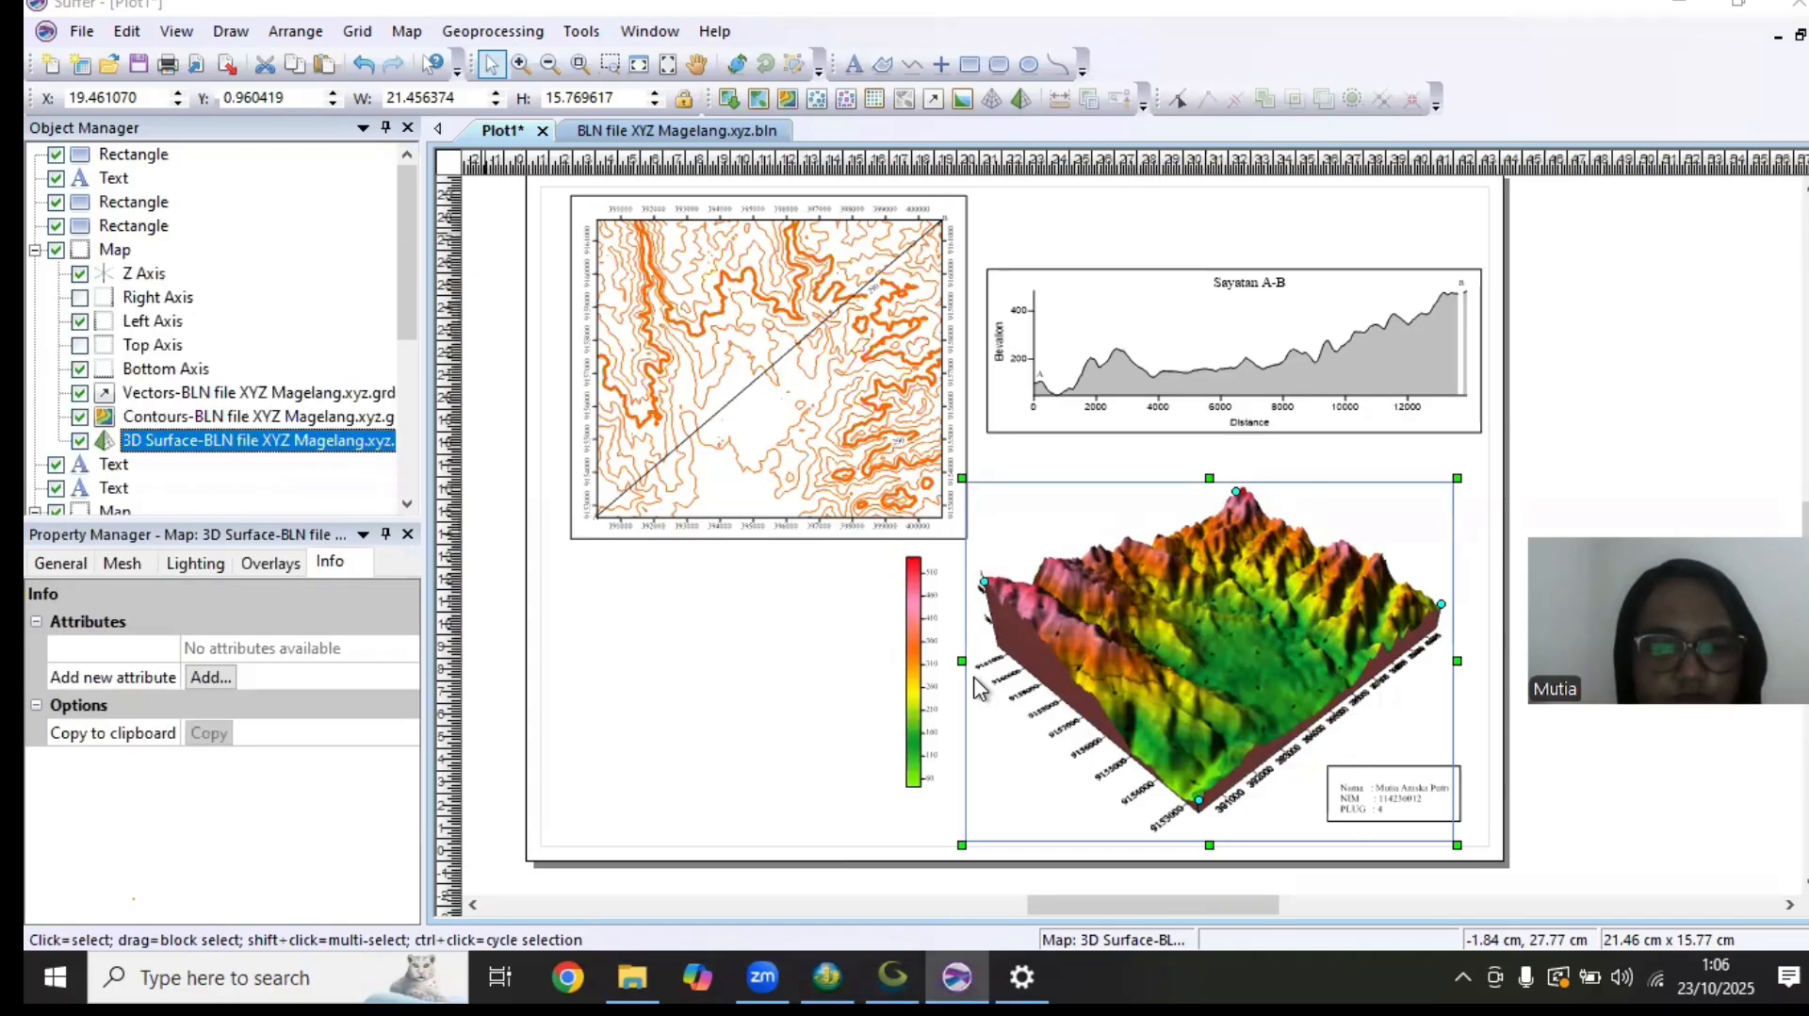
# Export the plot as Acara 8 hasil.bln to the Acara 8 folder, using paper space (page units) as scaling source
pyautogui.click(82, 31)
pyautogui.click(201, 253)
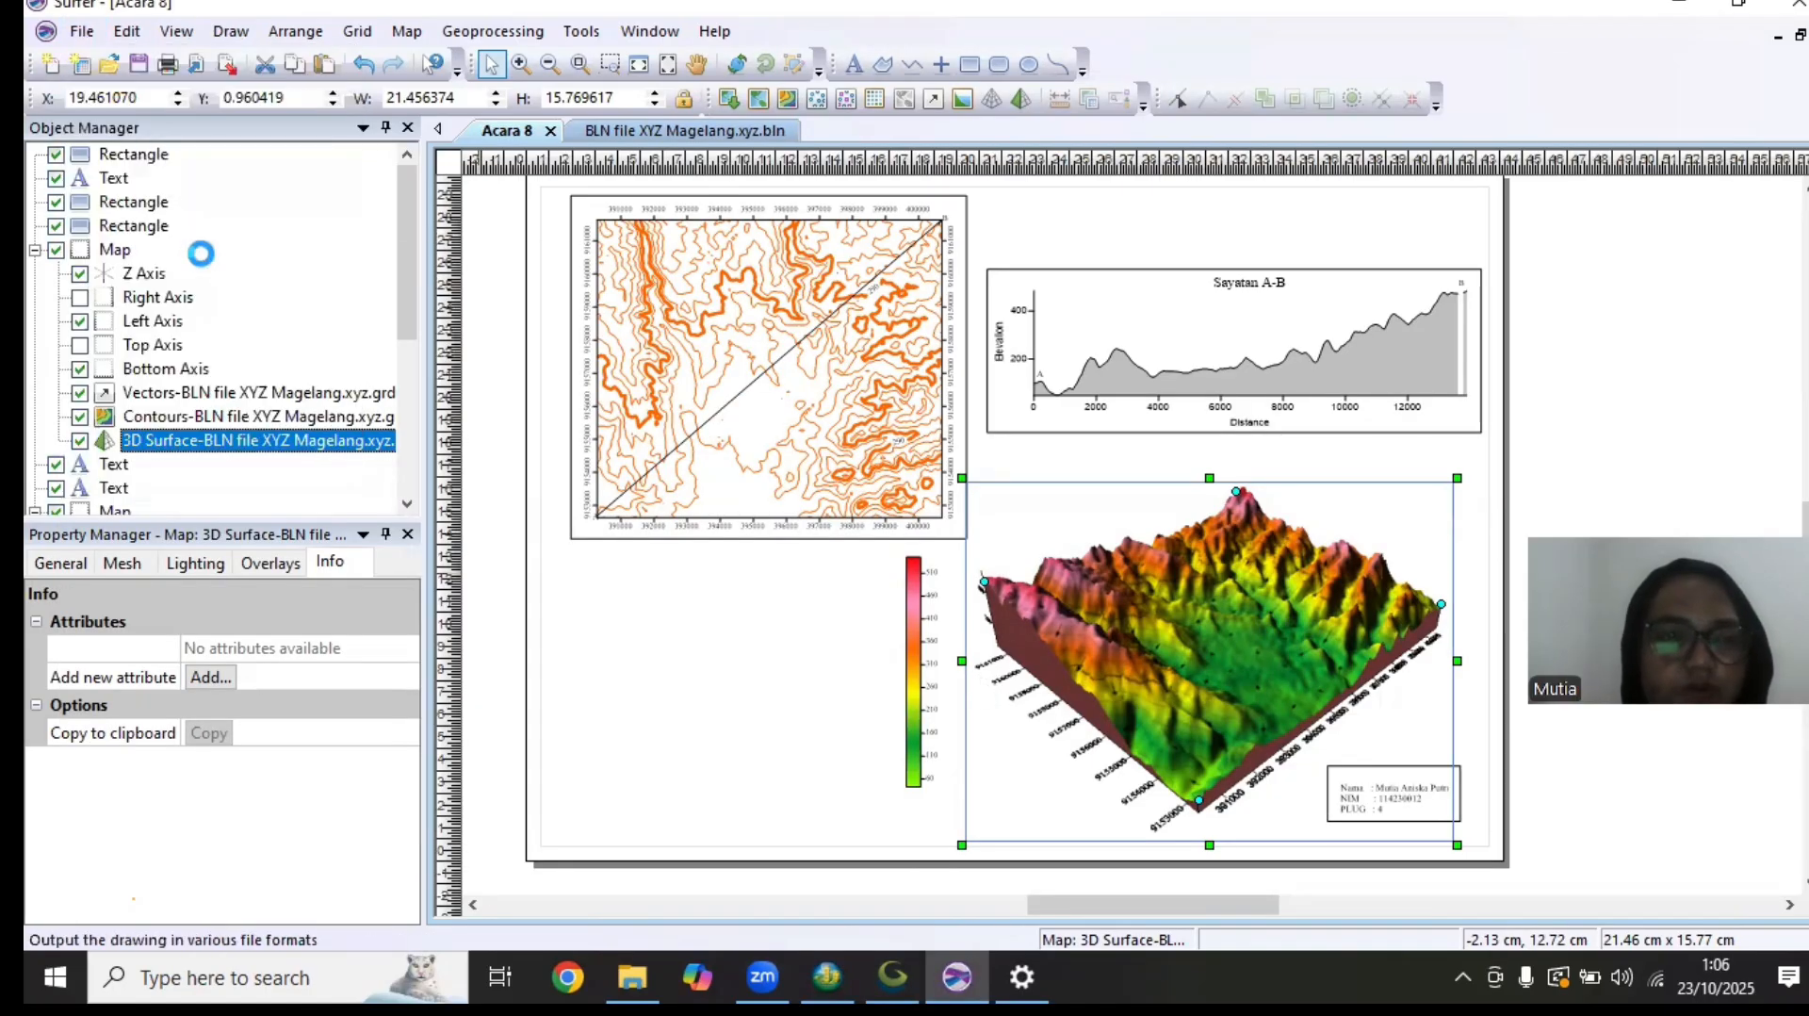
pyautogui.click(443, 731)
pyautogui.click(320, 486)
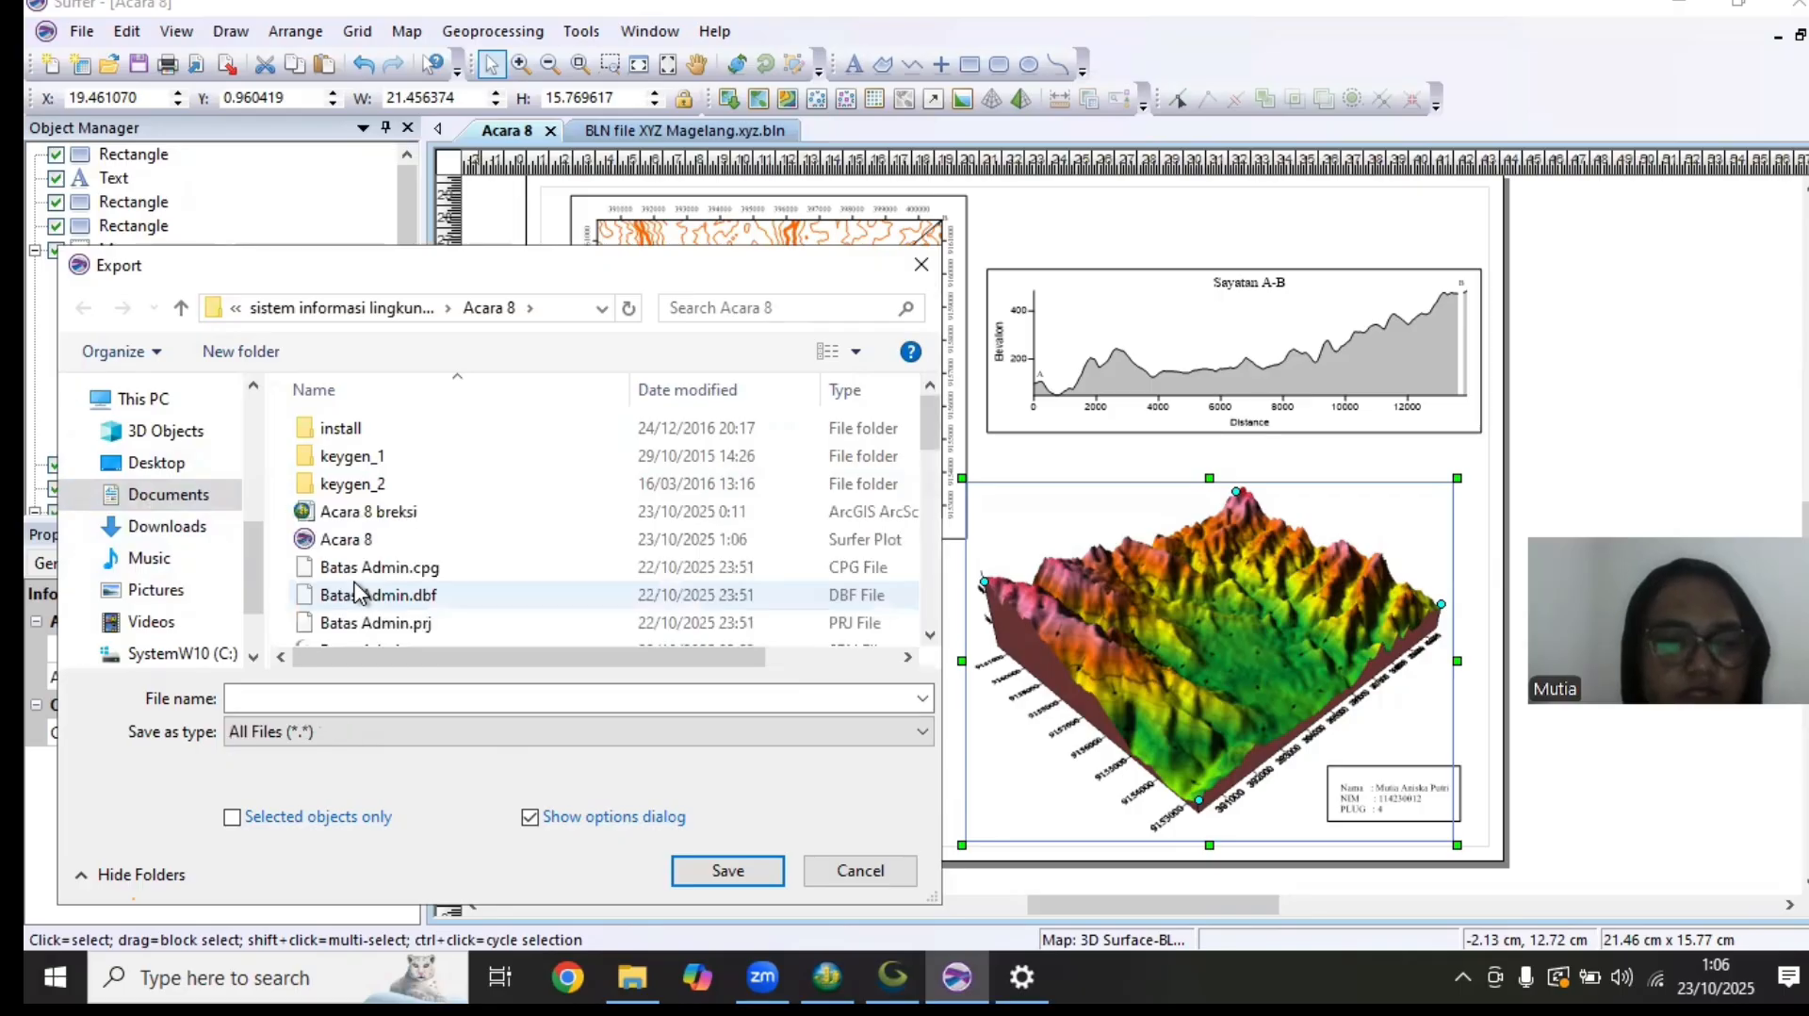
pyautogui.click(410, 697)
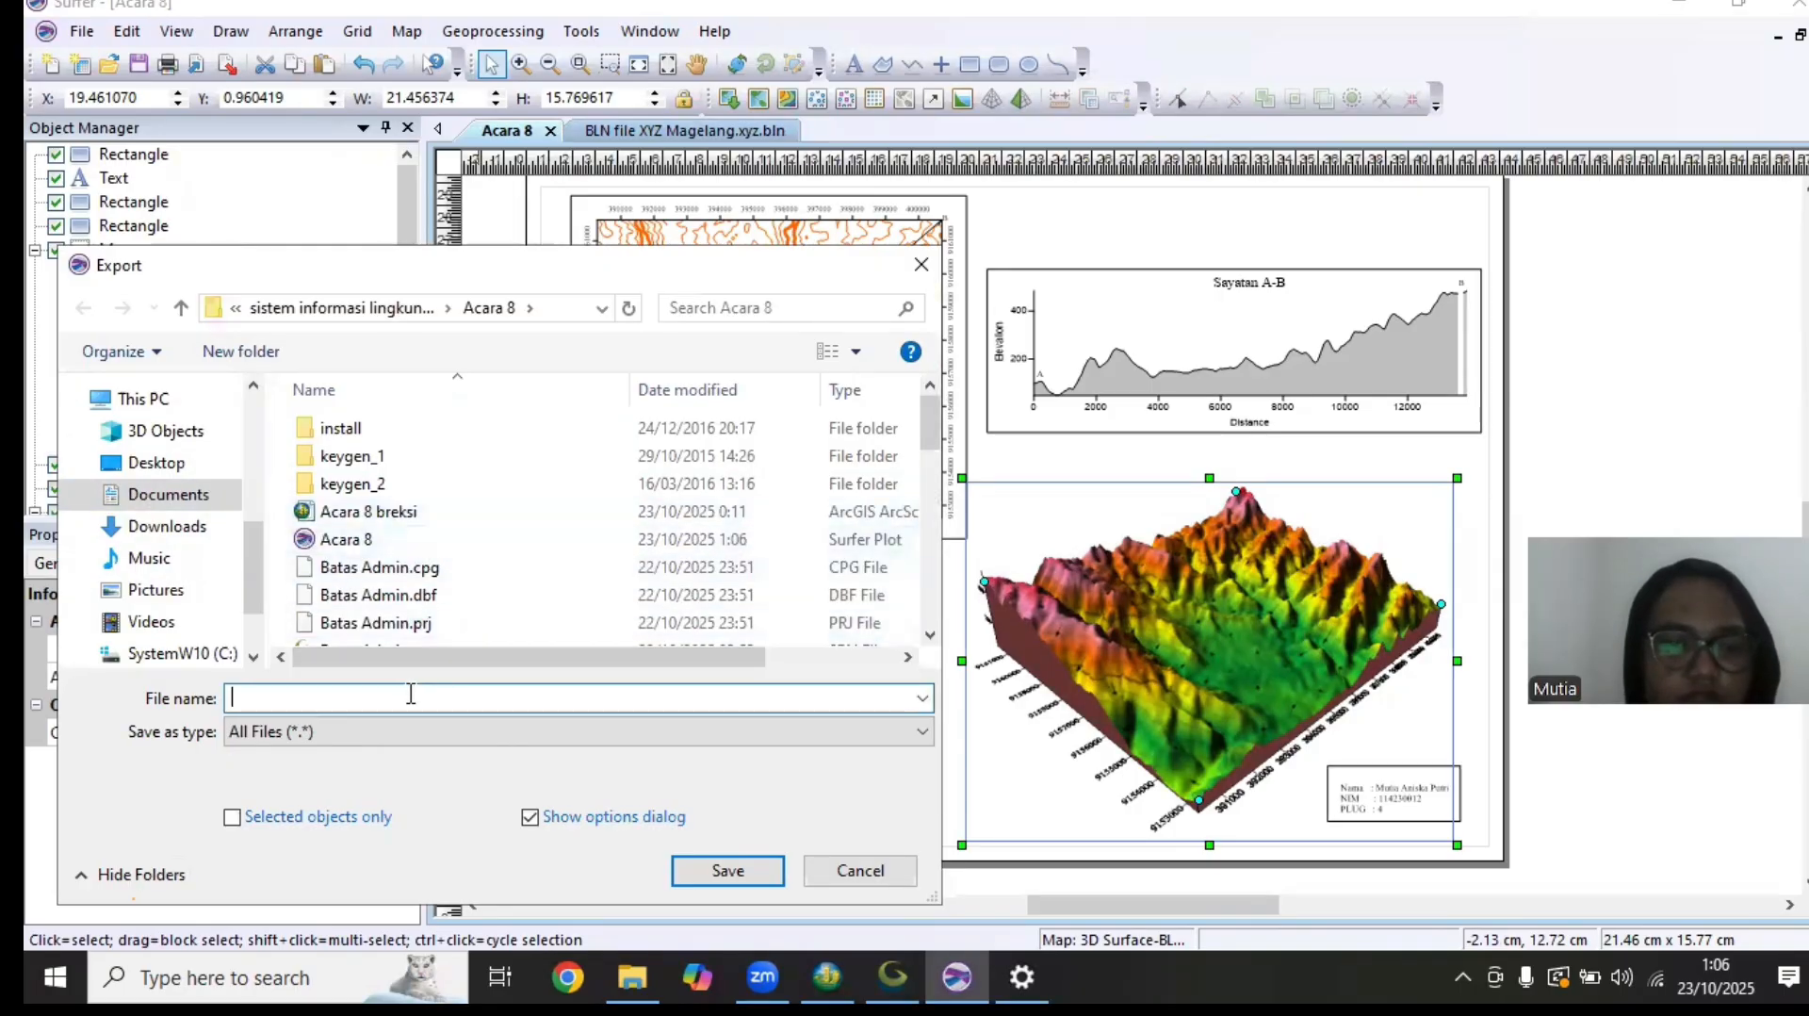
pyautogui.write('Acara 8 hasil')
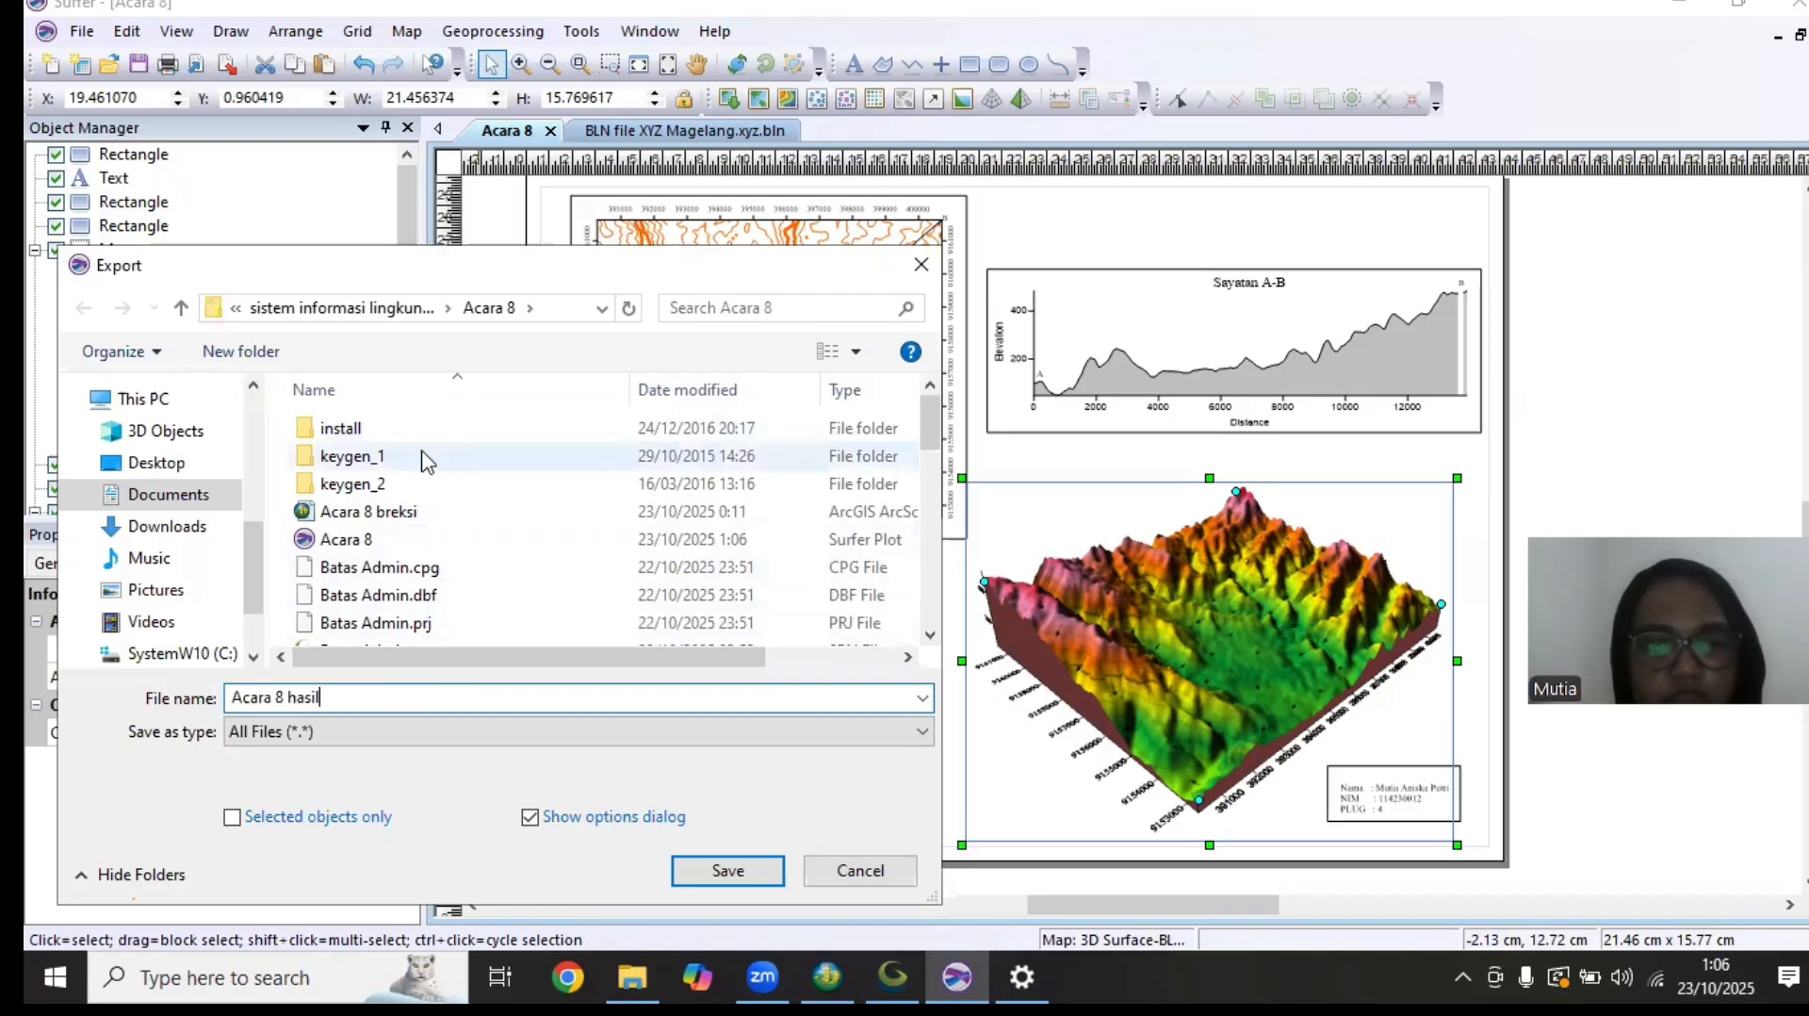
pyautogui.click(792, 749)
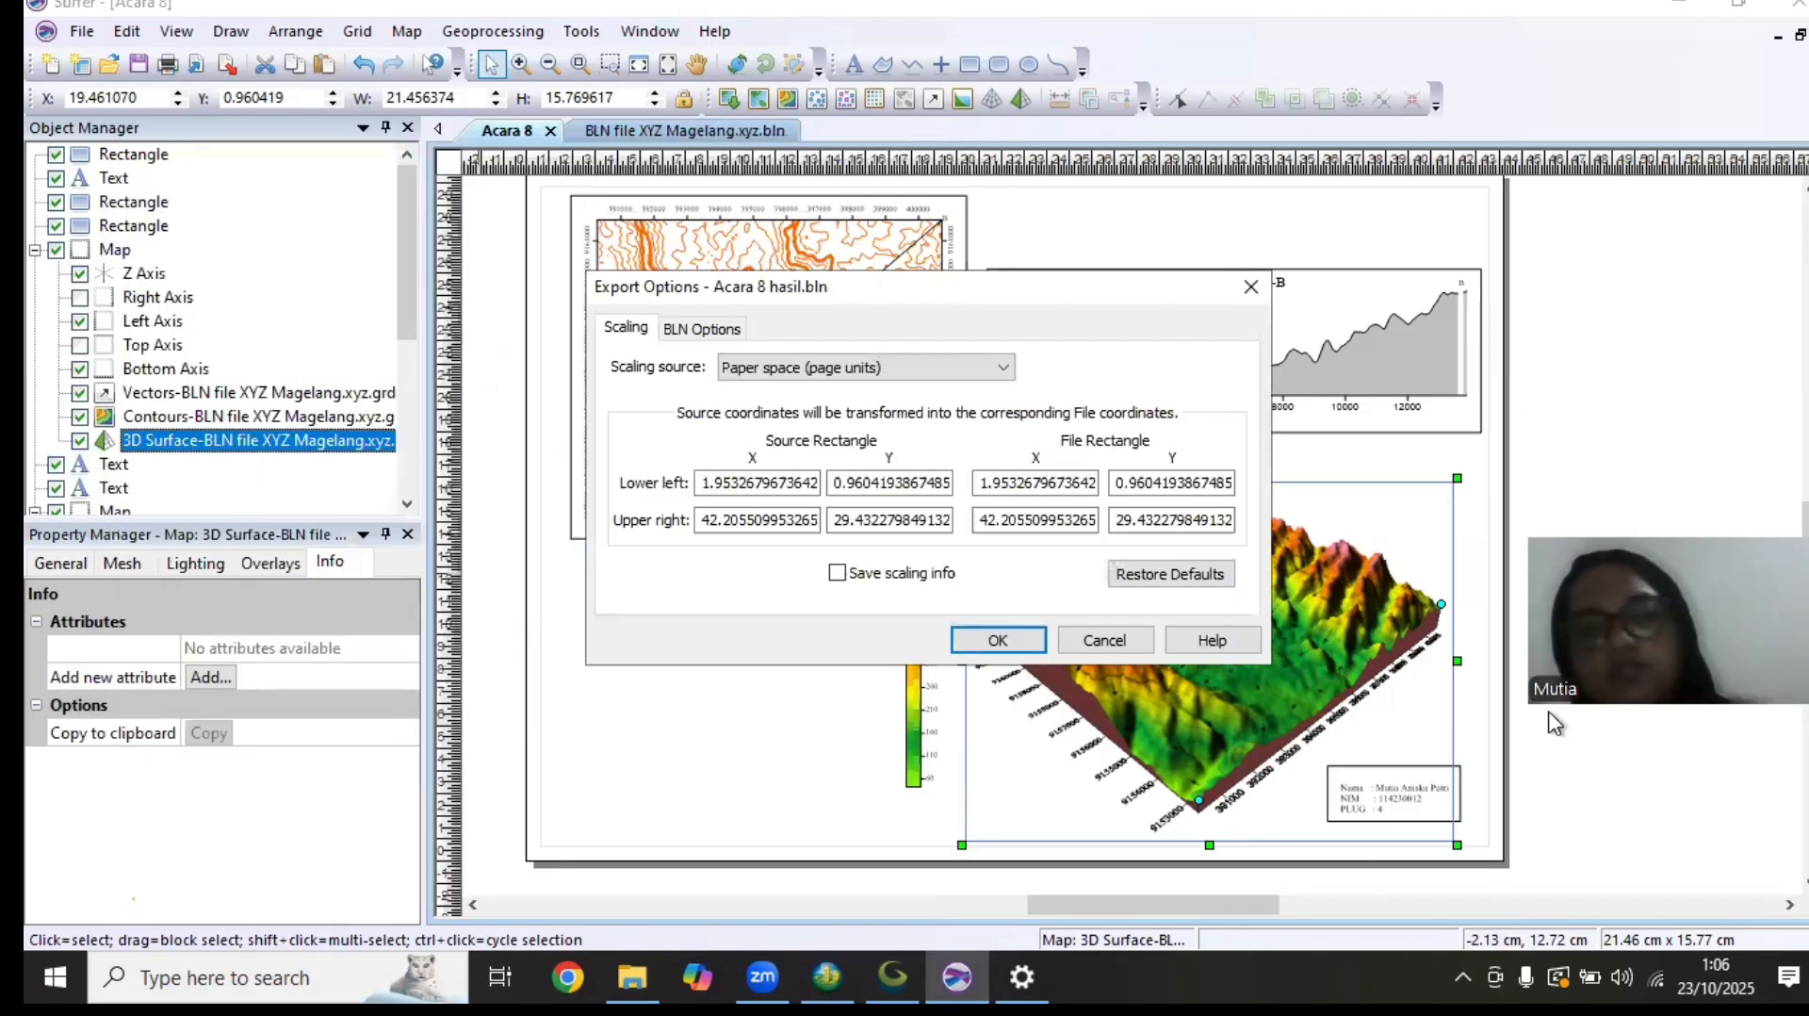
pyautogui.click(1018, 644)
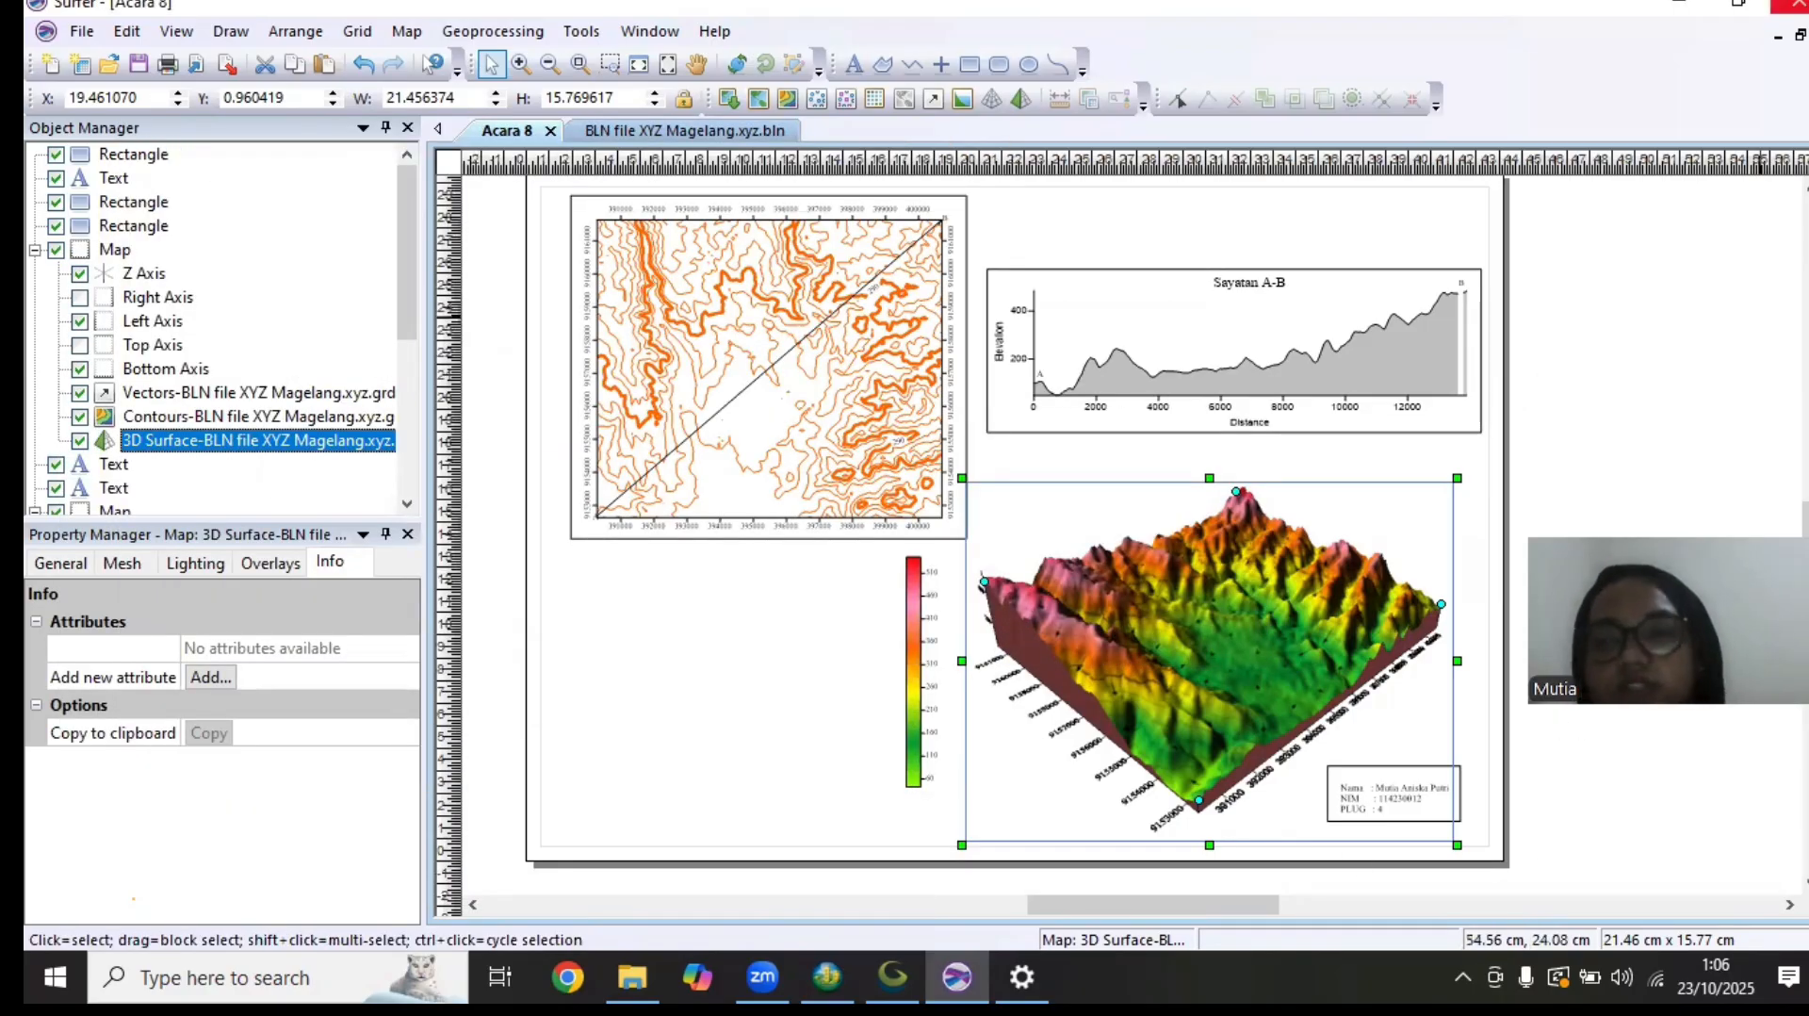